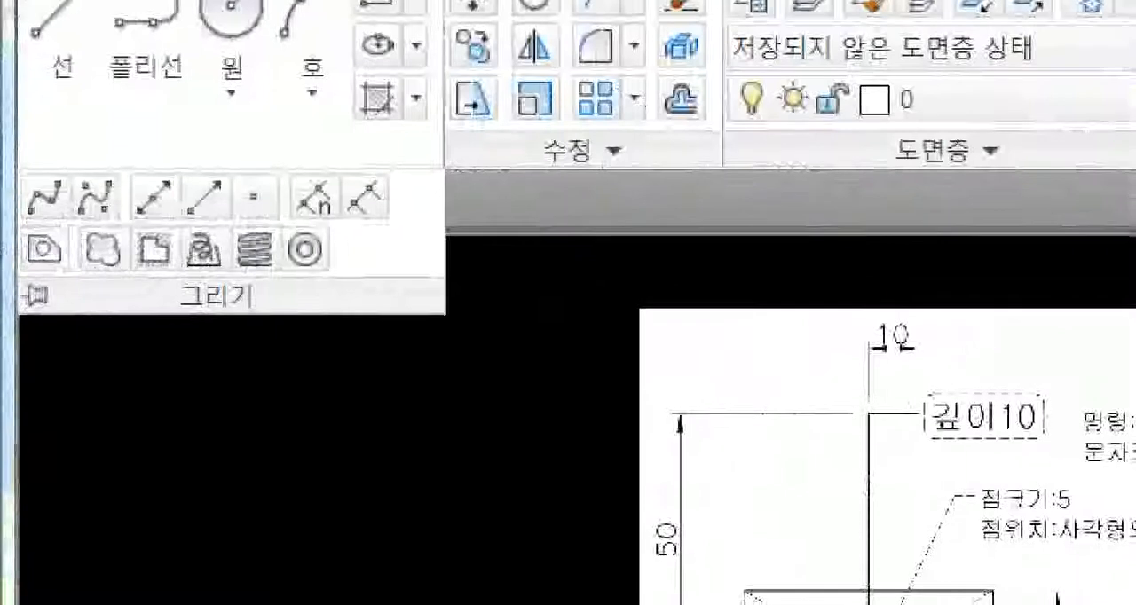
click(46, 286)
ctrl+drag(150, 271, 266, 328)
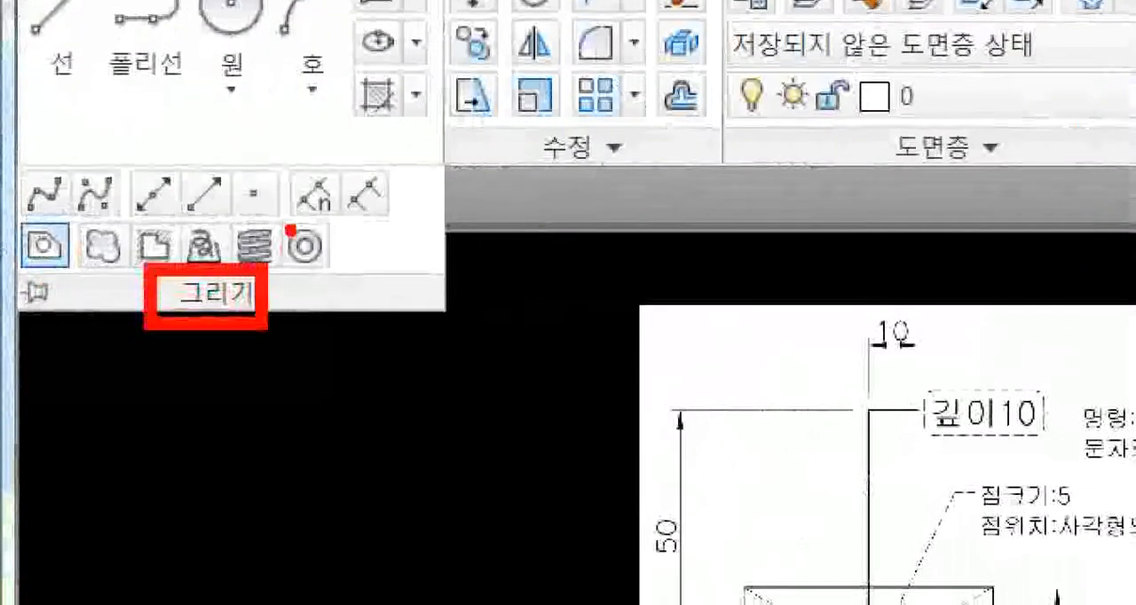
mouse_move(272, 209)
ctrl+mouse_down()
mouse_move(304, 254)
mouse_move(348, 275)
ctrl+mouse_up()
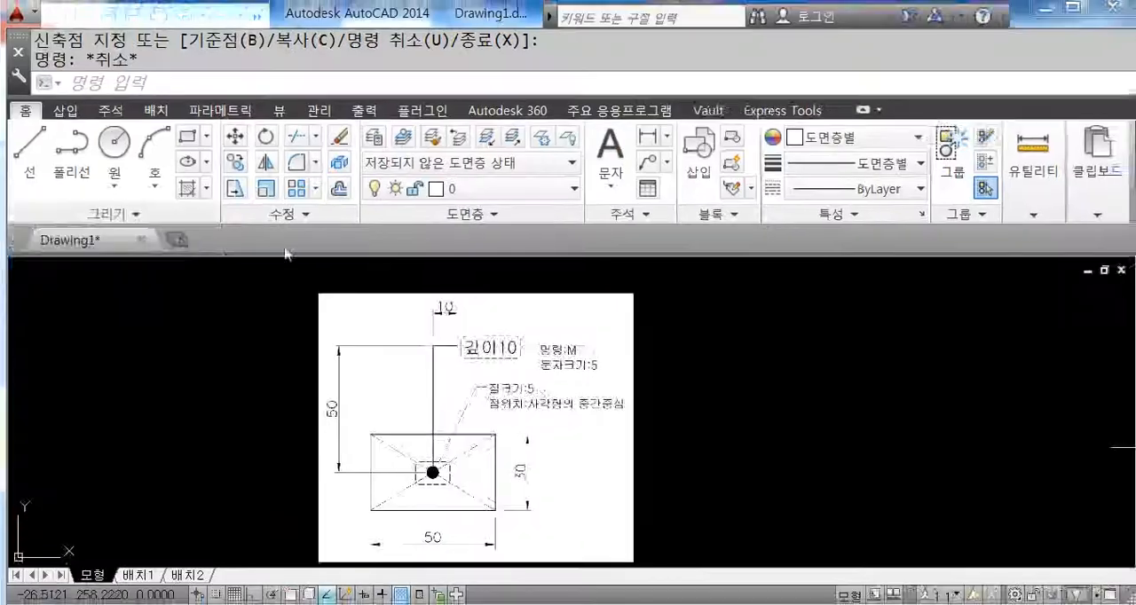
click(611, 189)
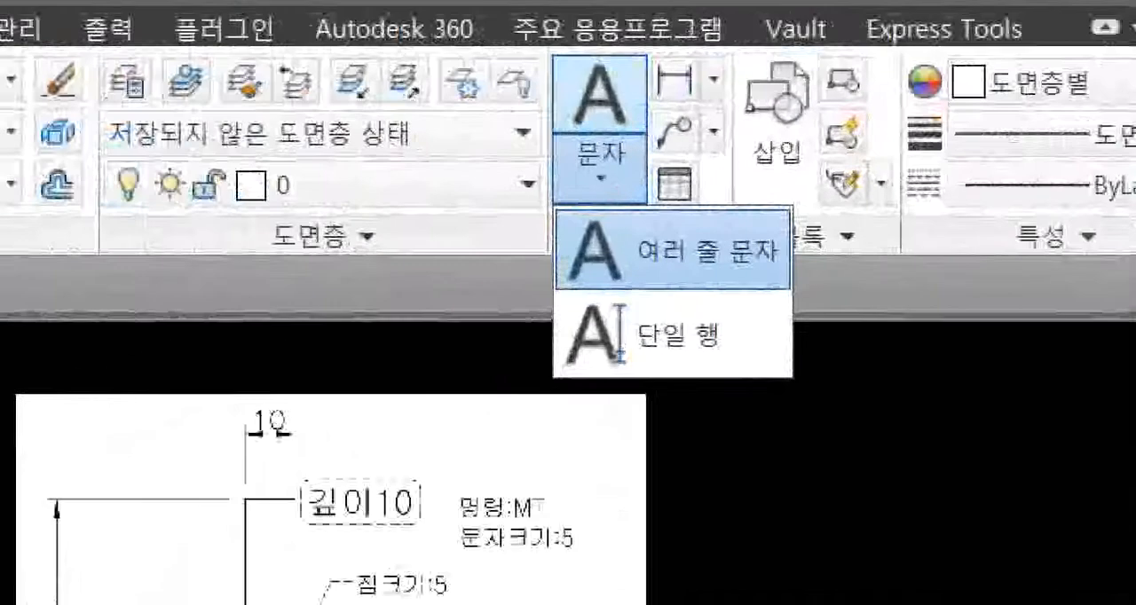
mouse_move(573, 200)
ctrl+mouse_down()
mouse_move(627, 253)
mouse_move(750, 266)
mouse_move(792, 294)
ctrl+mouse_up()
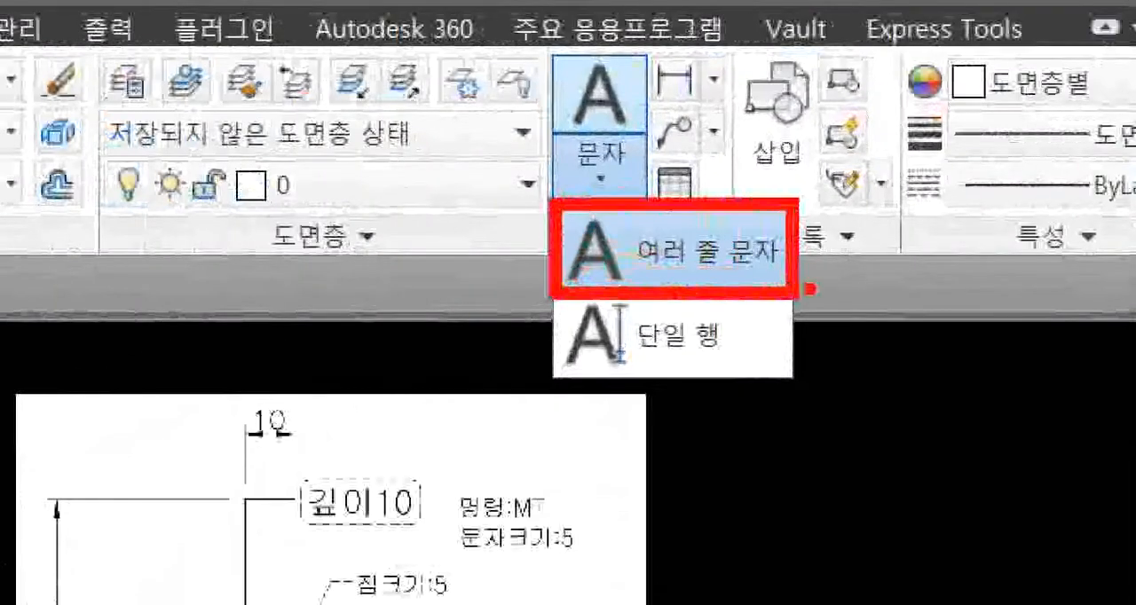
mouse_move(888, 246)
mouse_down()
mouse_move(877, 288)
mouse_move(921, 293)
mouse_move(1029, 242)
mouse_up()
drag(991, 238, 977, 354)
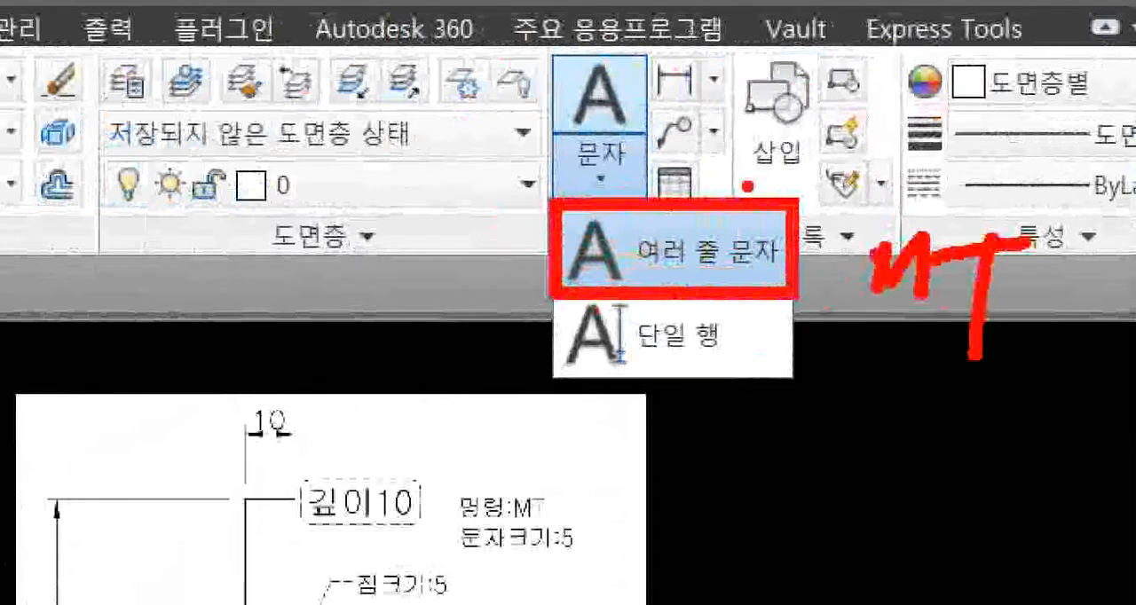
key(Escape)
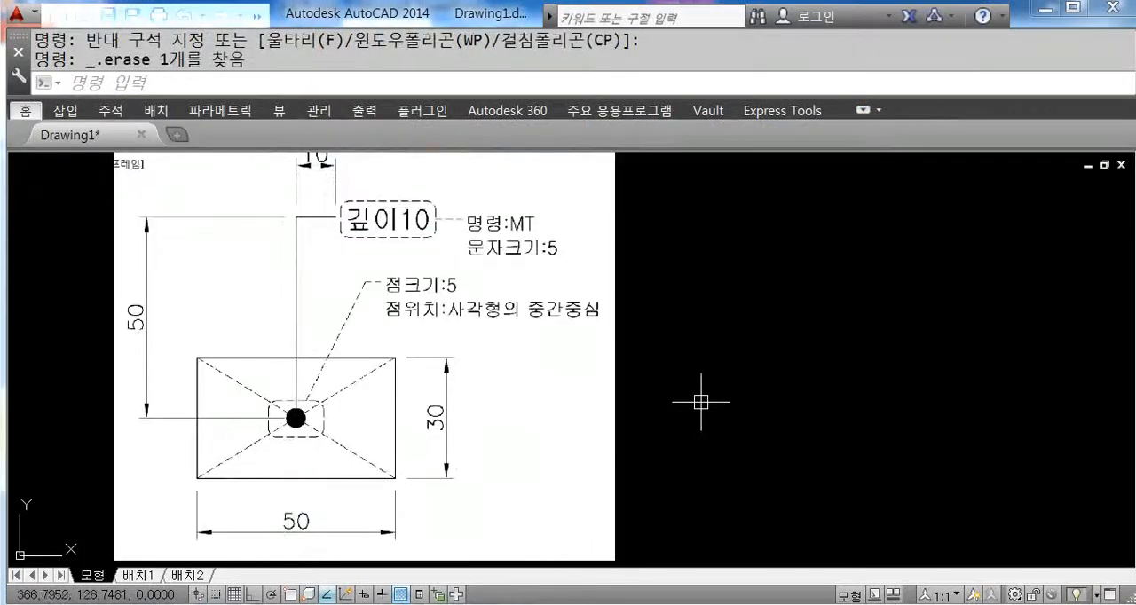
Step: Draw a closed 50 by 30 rectangle from lines beside the reference image, with ortho turned on
text(1)
key(Return)
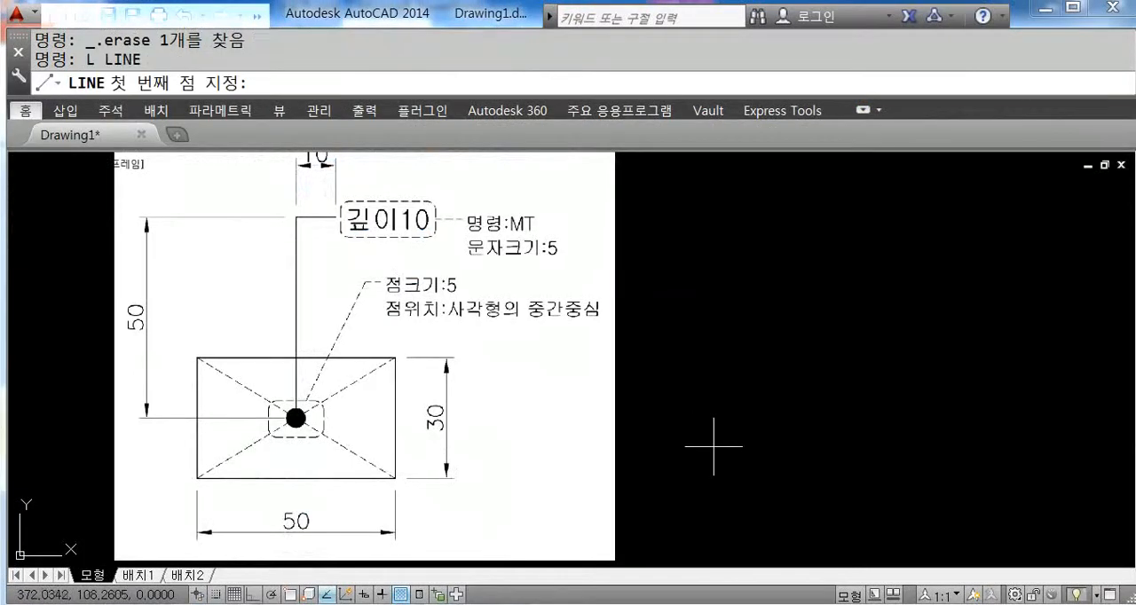
click(702, 443)
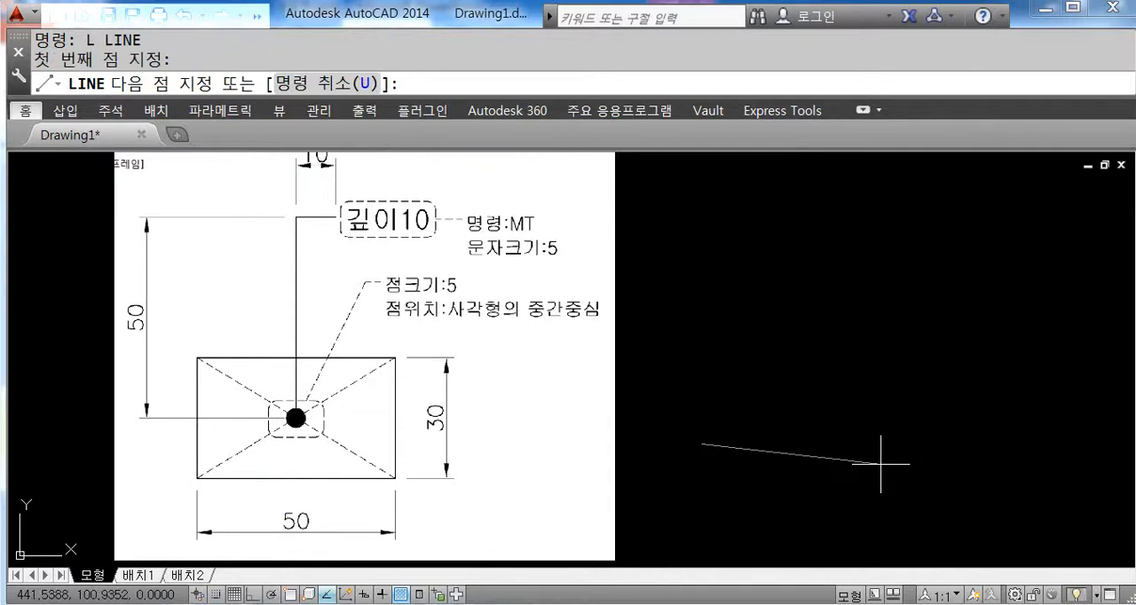
key(F8)
text(50)
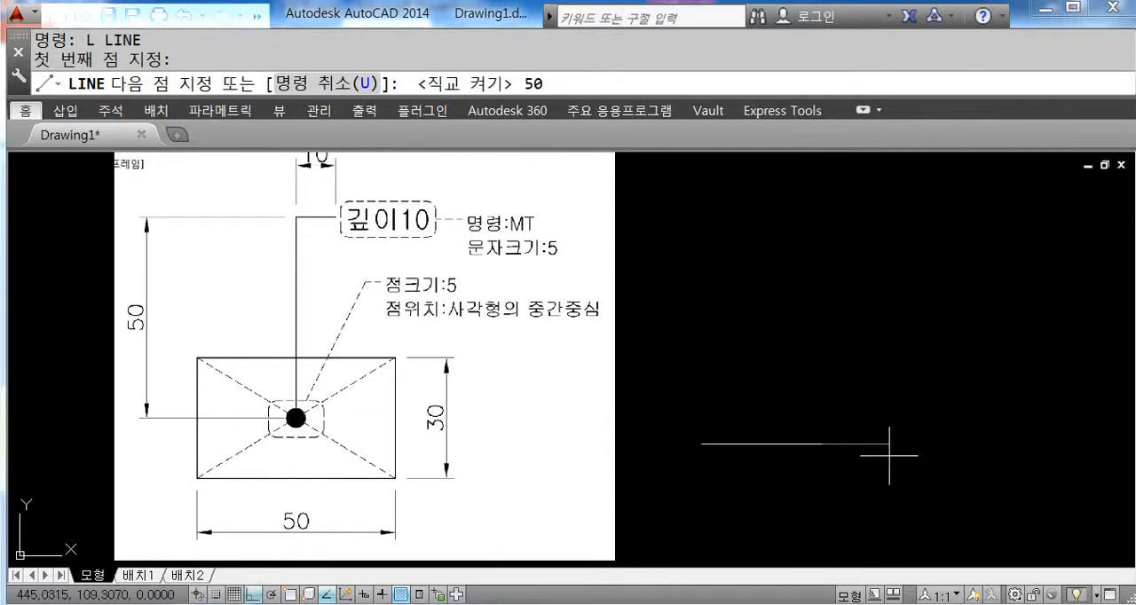
key(Return)
key(Return)
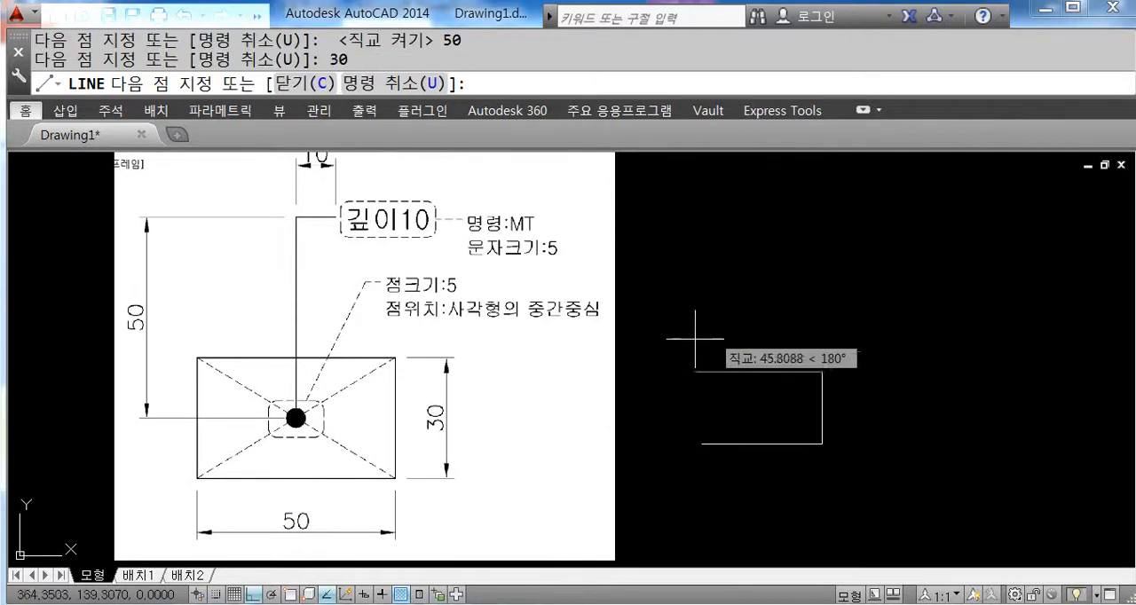
text(50)
key(Return)
text(c)
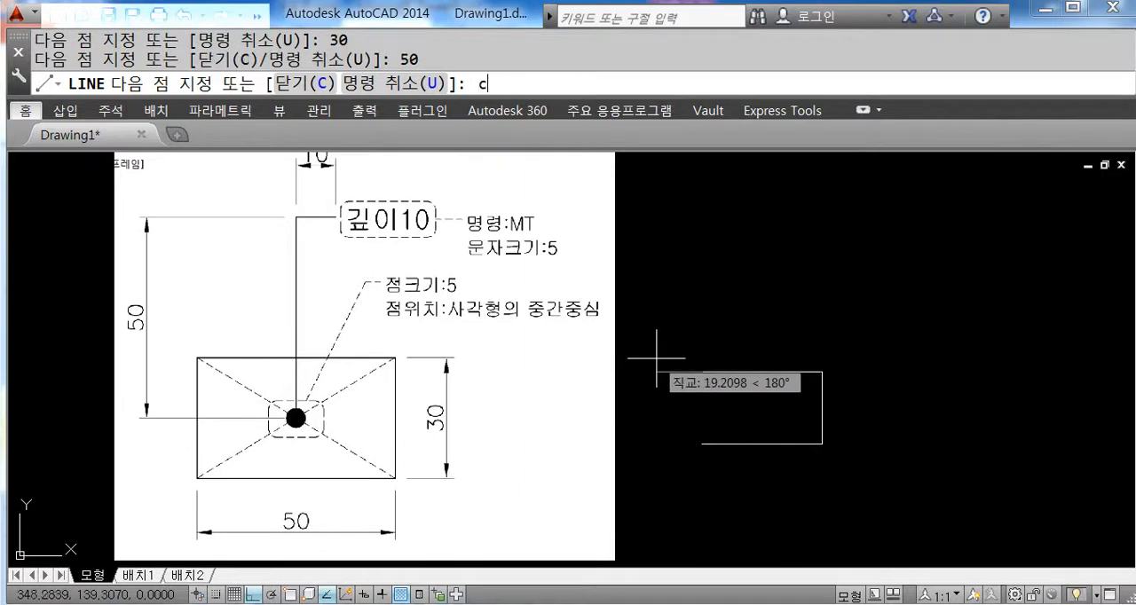
key(Return)
Step: Turn on object snap and draw a diagonal line from the rectangle's upper-left corner to its lower-right corner
scroll(748, 427, down, 1)
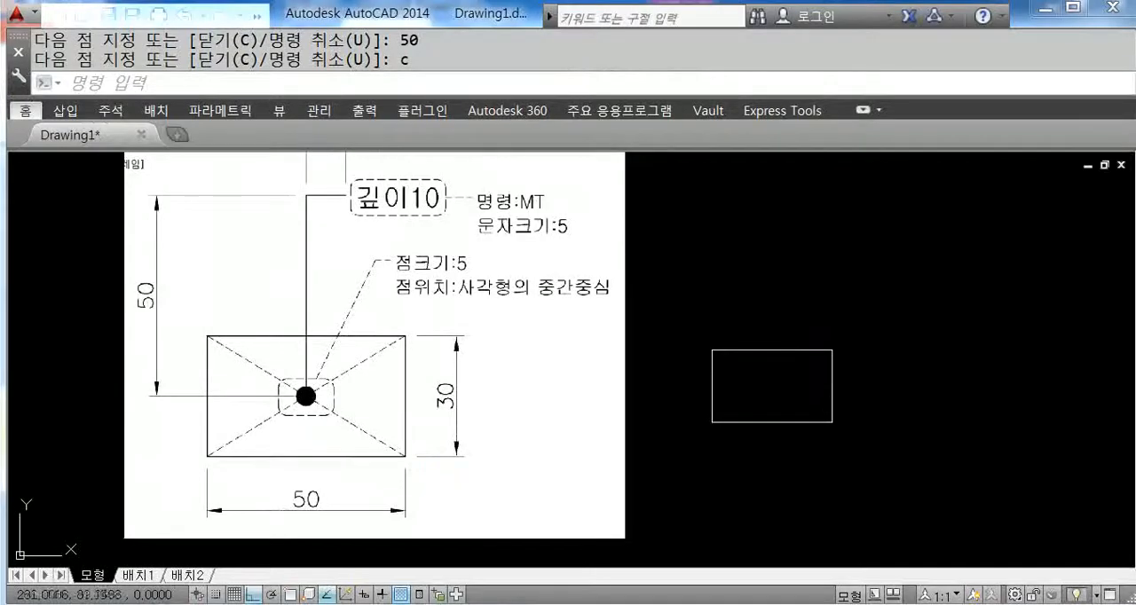
text(l)
key(Return)
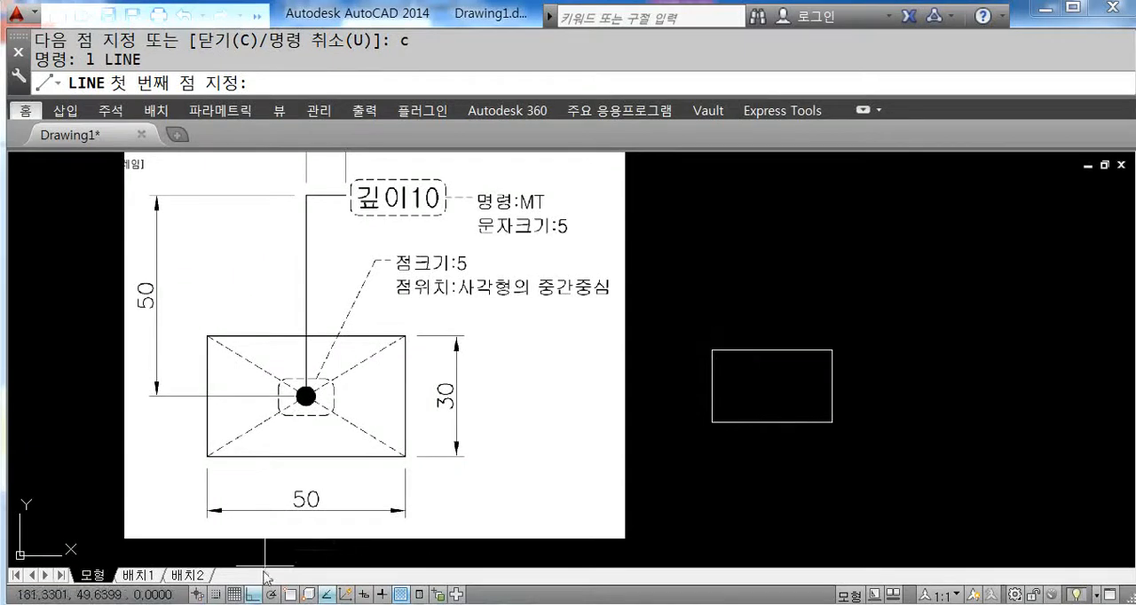
click(289, 594)
click(712, 349)
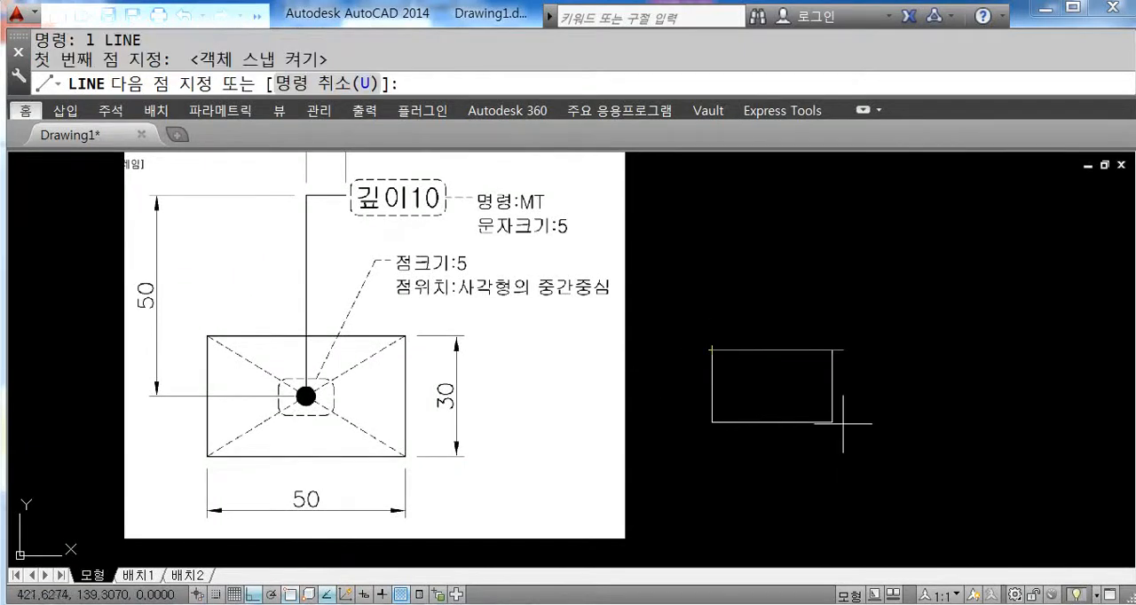
click(832, 421)
key(Return)
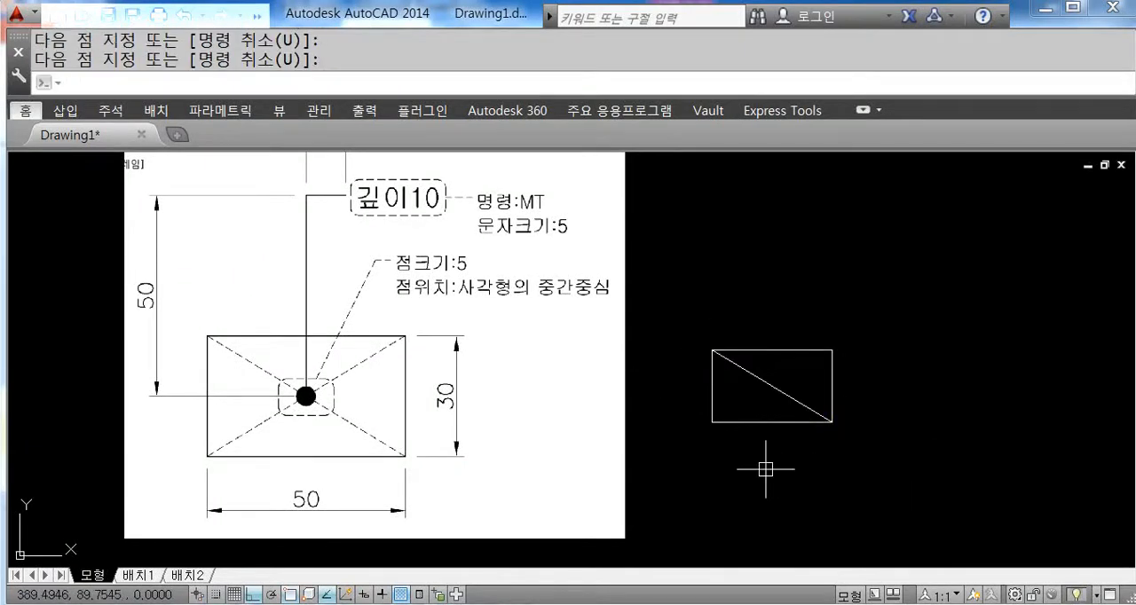
Step: Draw the rectangle's other diagonal from the upper-right to the lower-left corner and erase it again
key(Return)
click(832, 350)
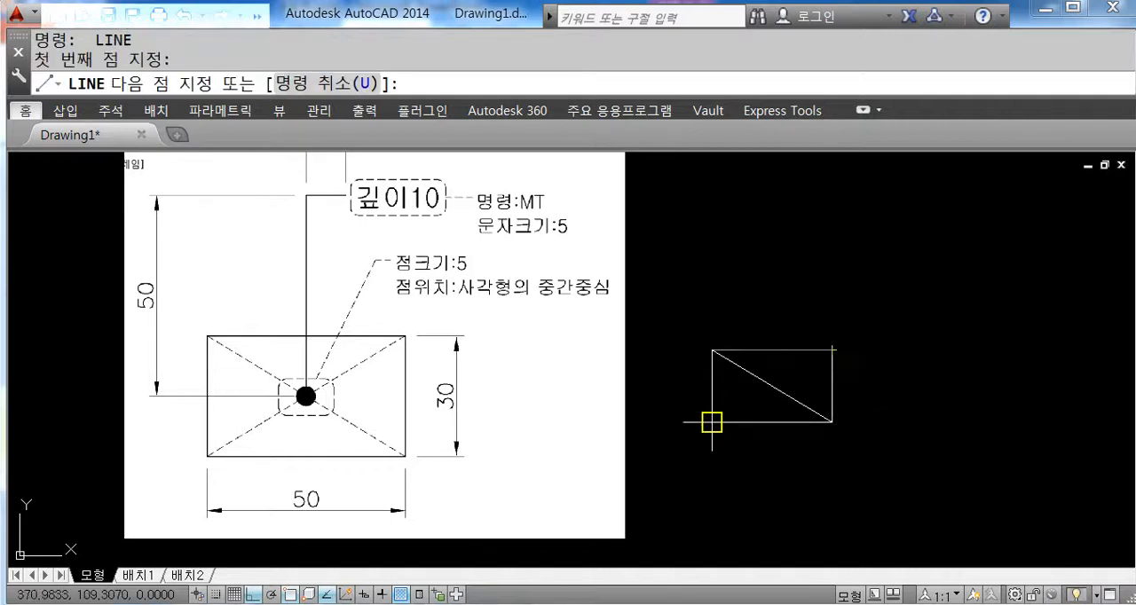
click(711, 422)
key(Return)
scroll(802, 391, up, 2)
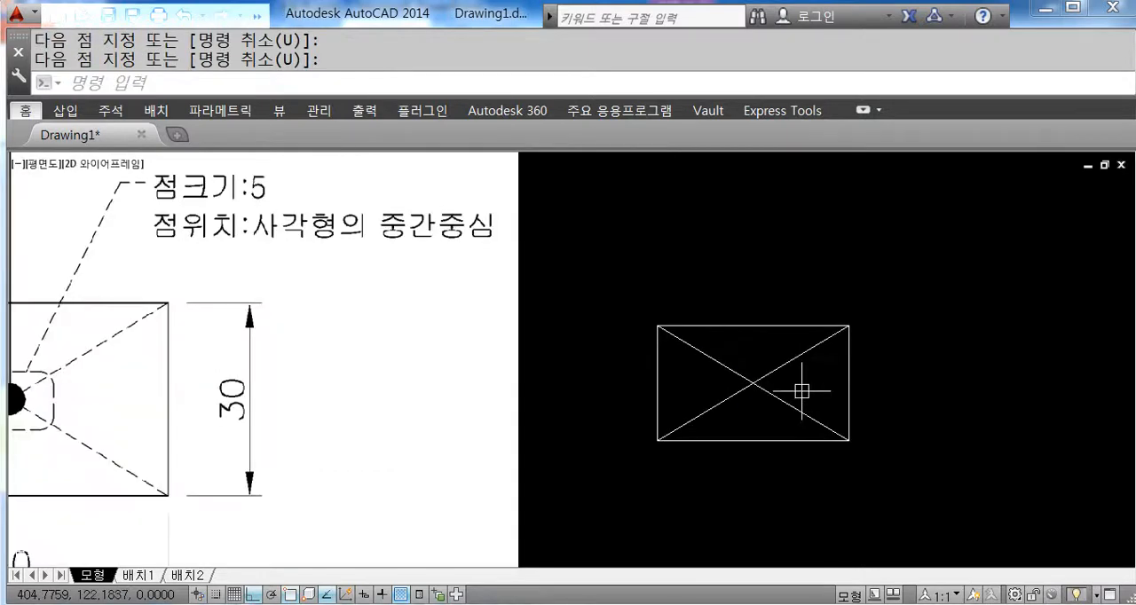
click(789, 363)
key(Delete)
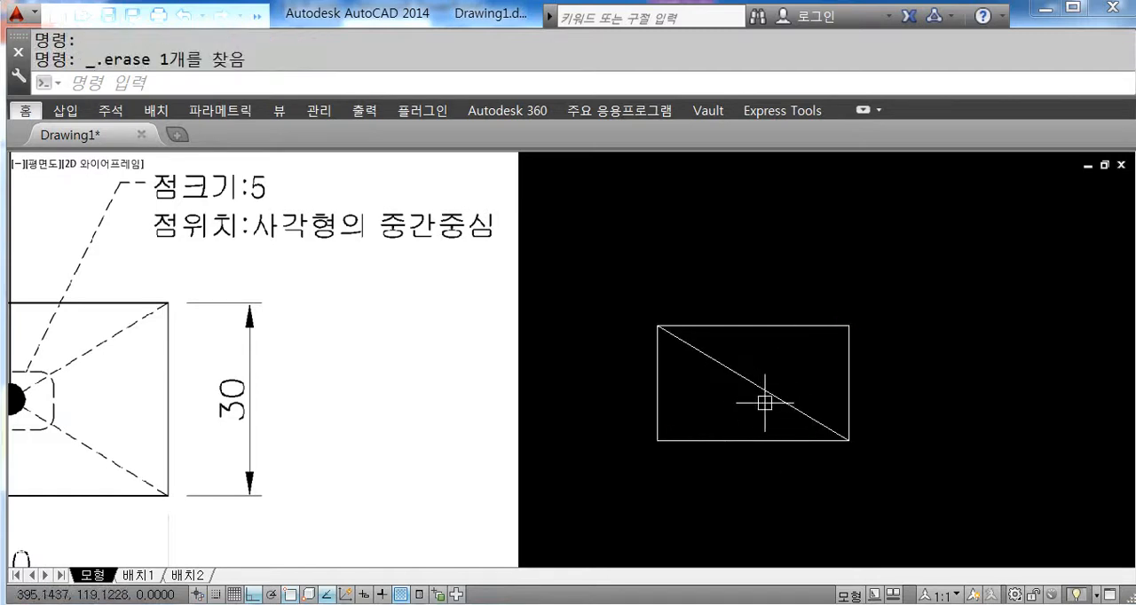
Step: Start the Donut command for the dot inside the rectangle
middle_drag(718, 398, 852, 400)
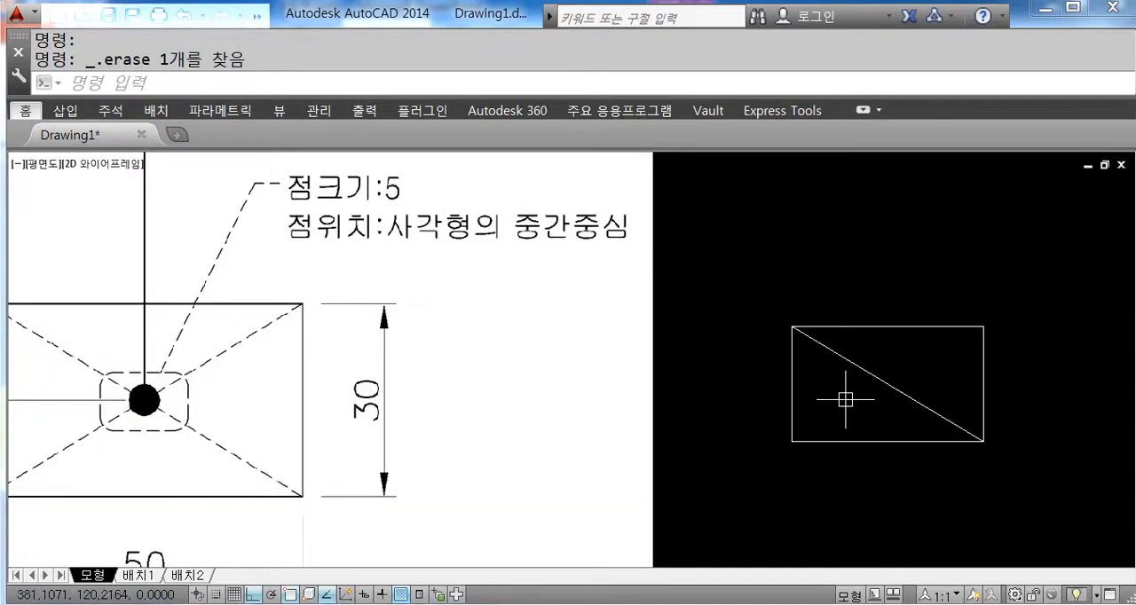
text(do)
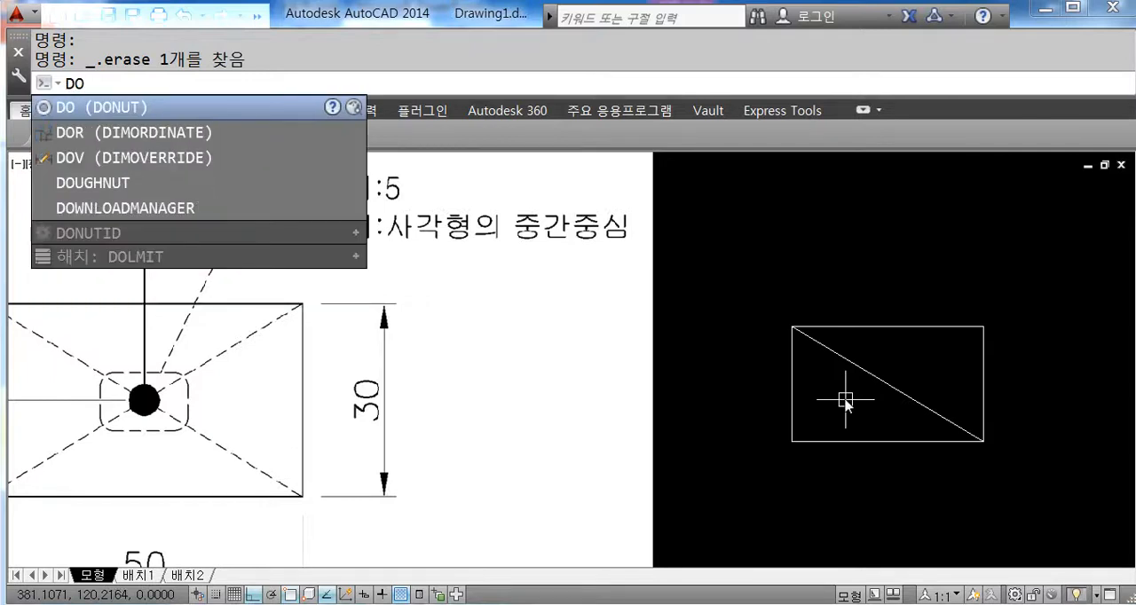
key(Return)
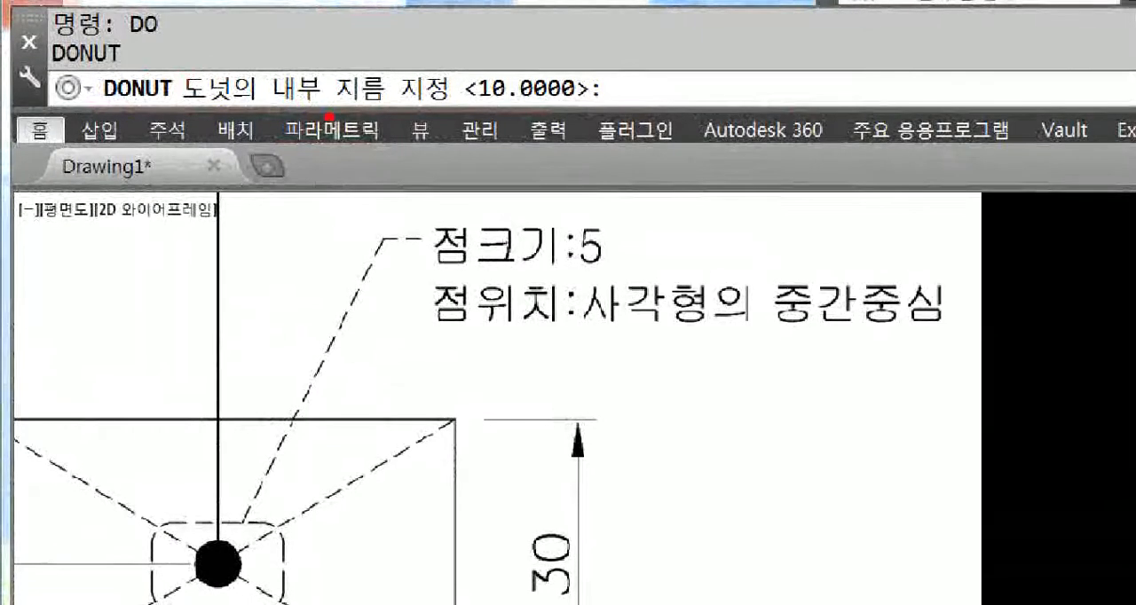
drag(652, 80, 697, 308)
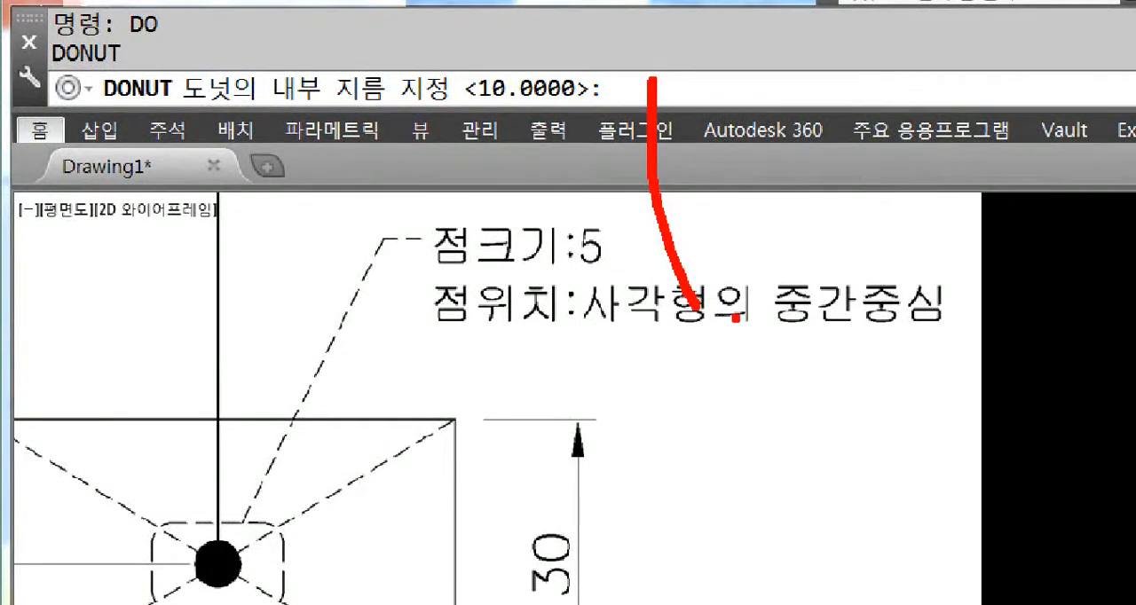
drag(777, 76, 775, 75)
mouse_move(756, 122)
mouse_down()
mouse_move(784, 116)
mouse_move(788, 133)
mouse_up()
mouse_move(796, 87)
mouse_down()
mouse_move(816, 140)
mouse_move(861, 126)
mouse_up()
drag(864, 109, 870, 138)
mouse_move(773, 202)
mouse_down()
mouse_move(794, 232)
mouse_move(854, 230)
mouse_up()
drag(877, 198, 883, 236)
mouse_move(801, 311)
mouse_down()
mouse_move(843, 280)
mouse_move(870, 316)
mouse_up()
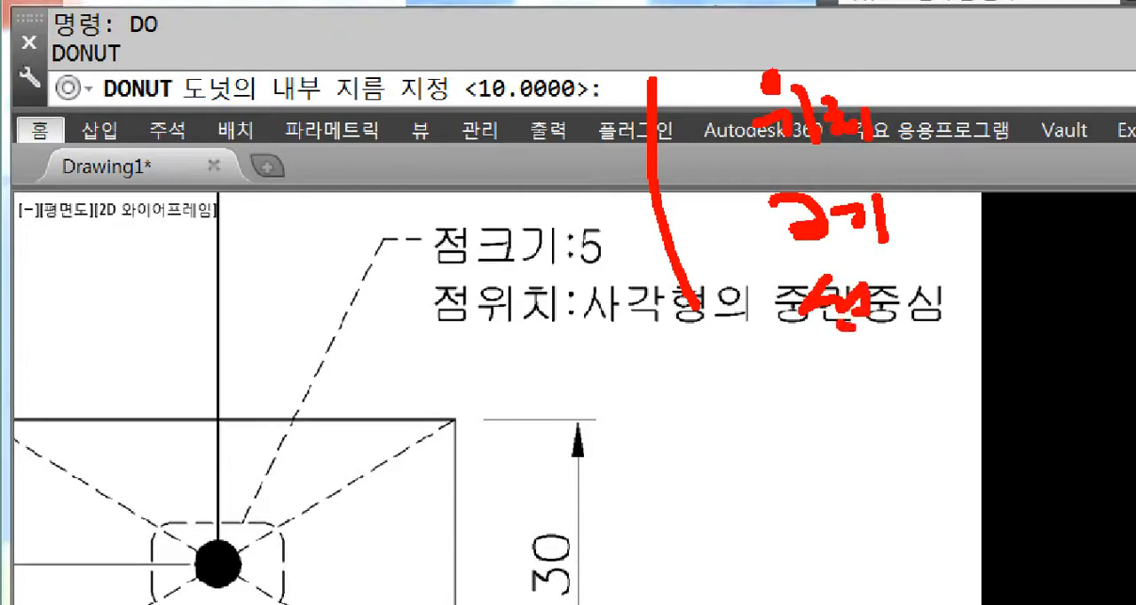
mouse_move(870, 271)
mouse_down()
mouse_move(898, 325)
mouse_move(924, 272)
mouse_move(926, 310)
mouse_up()
drag(944, 282, 947, 314)
drag(931, 338, 948, 369)
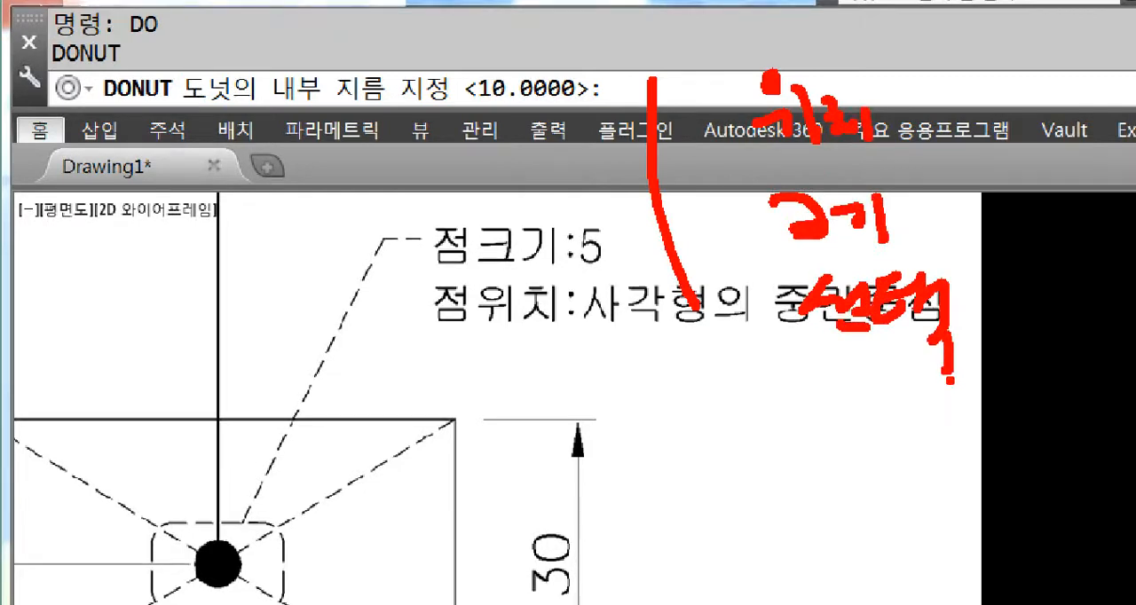
mouse_move(355, 108)
mouse_down()
mouse_move(258, 114)
mouse_move(409, 62)
mouse_move(390, 119)
mouse_up()
mouse_move(592, 74)
mouse_down()
mouse_move(653, 80)
mouse_move(586, 98)
mouse_up()
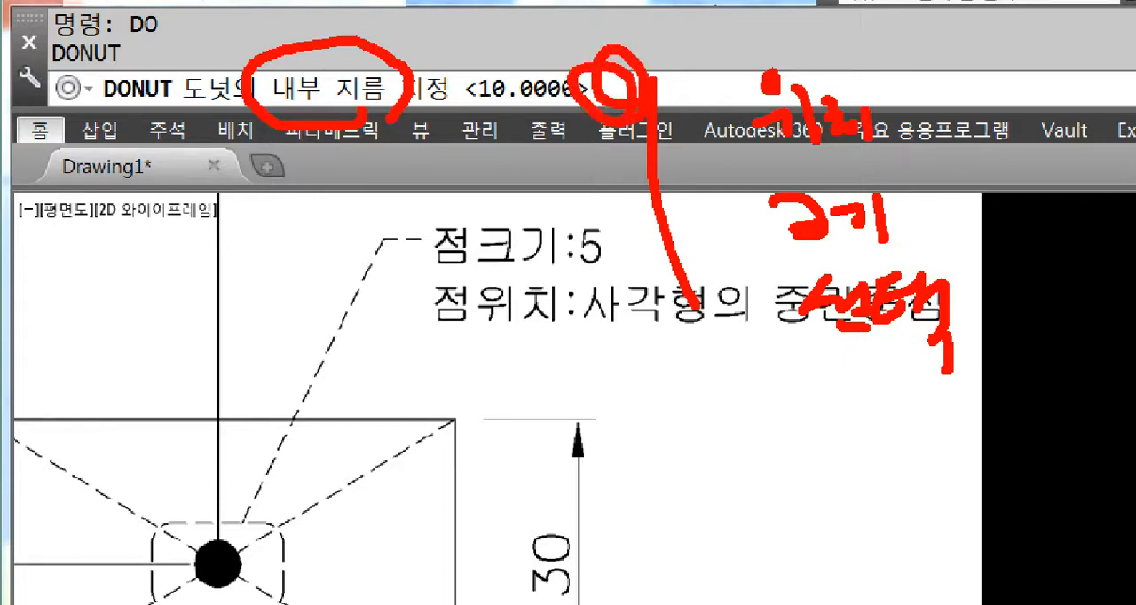
Step: Place a solid donut with inner diameter 0 and outer diameter 5 at the midpoint of the diagonal
text(0)
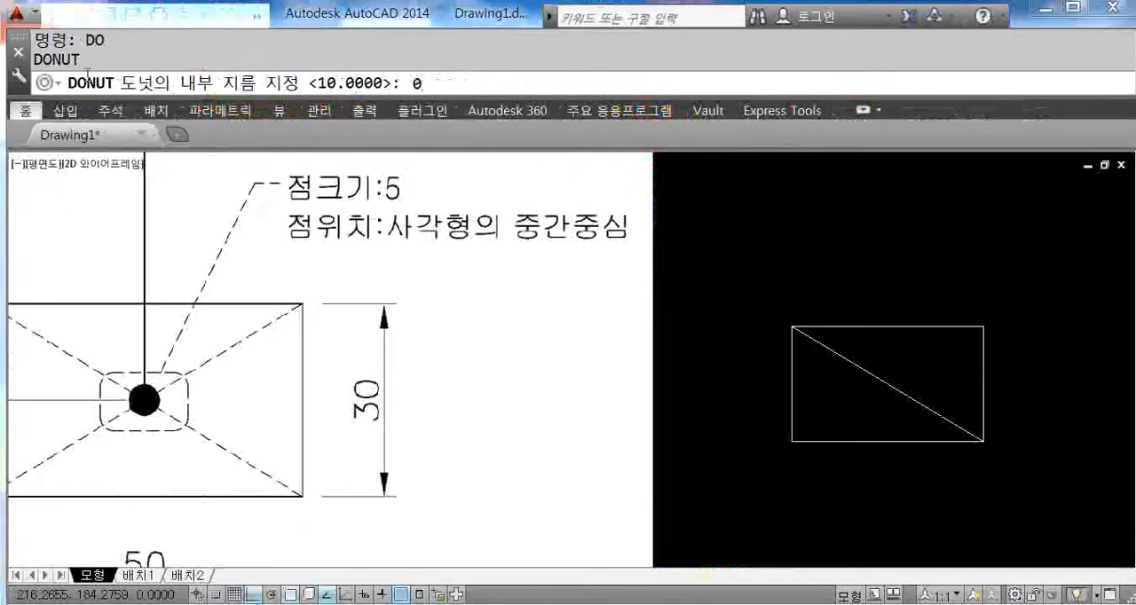
key(Return)
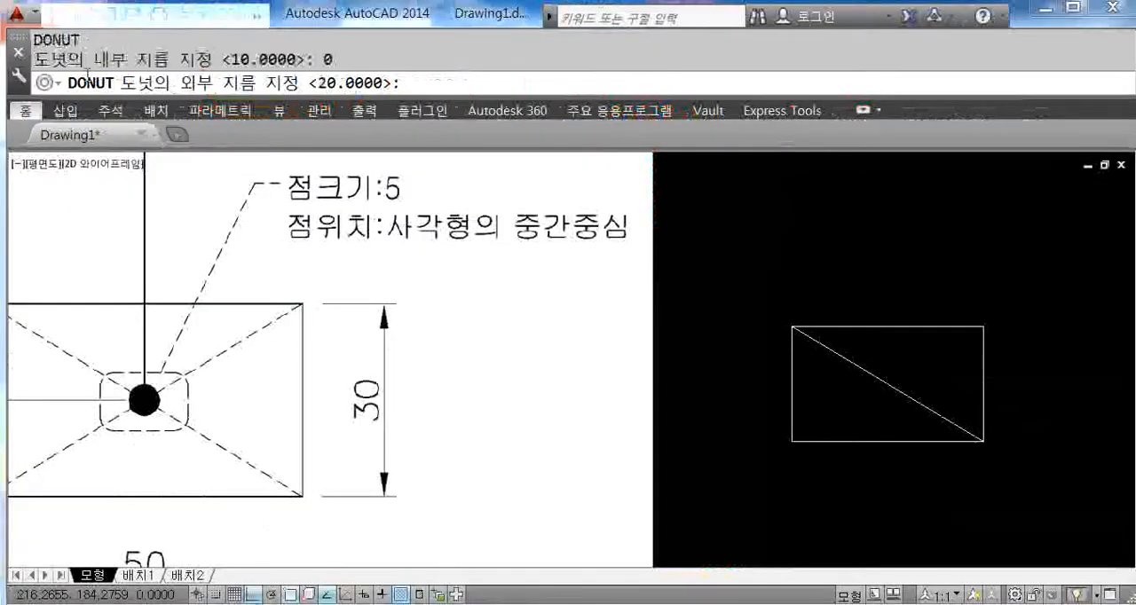
text(5)
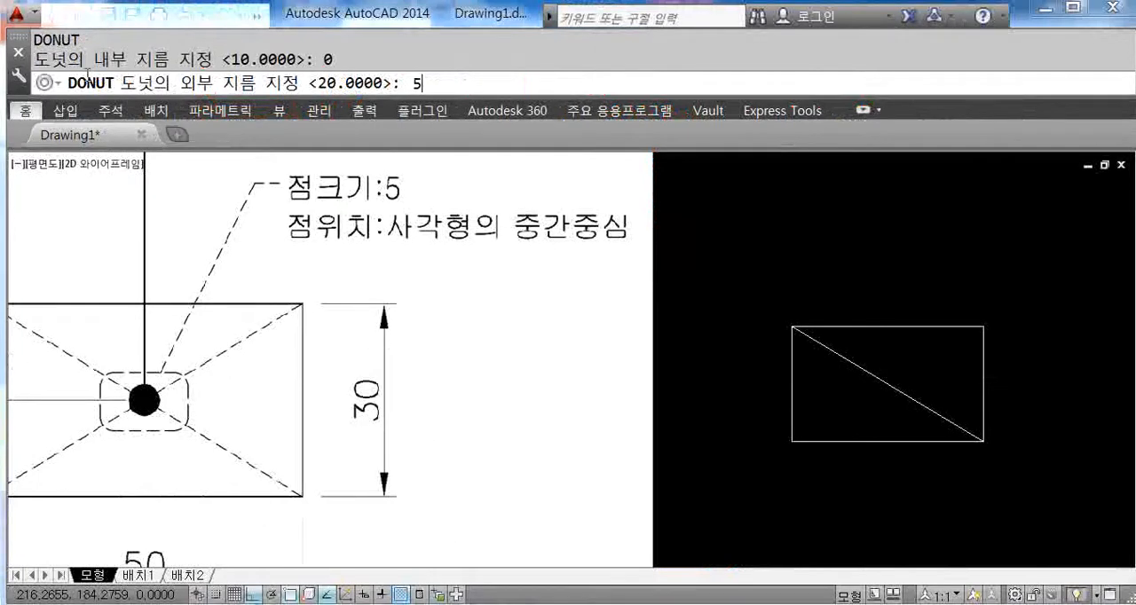
key(Return)
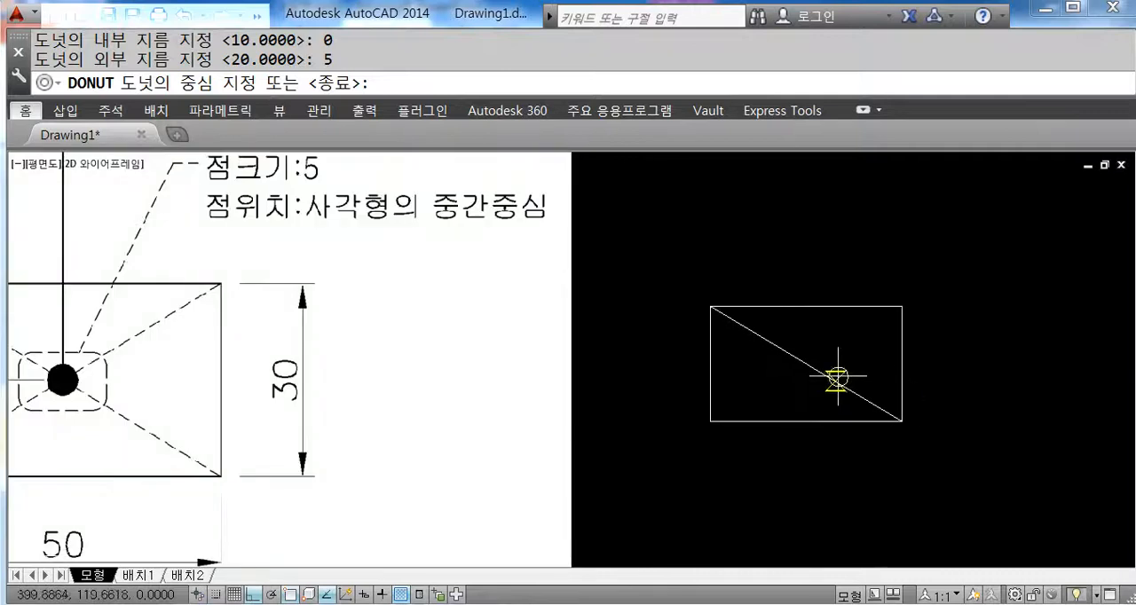
click(804, 363)
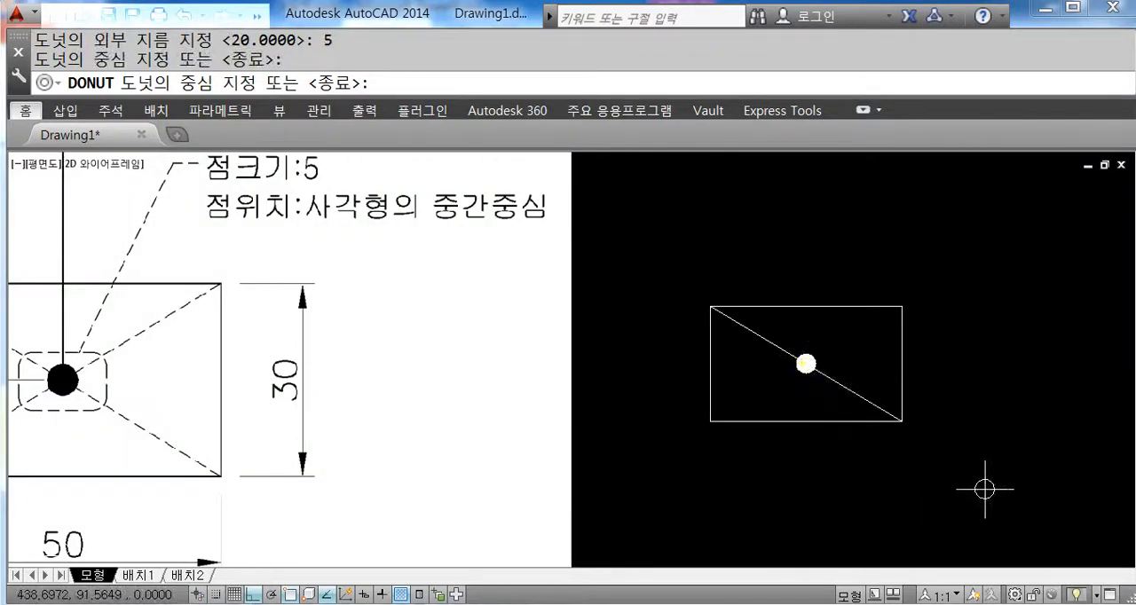
key(Escape)
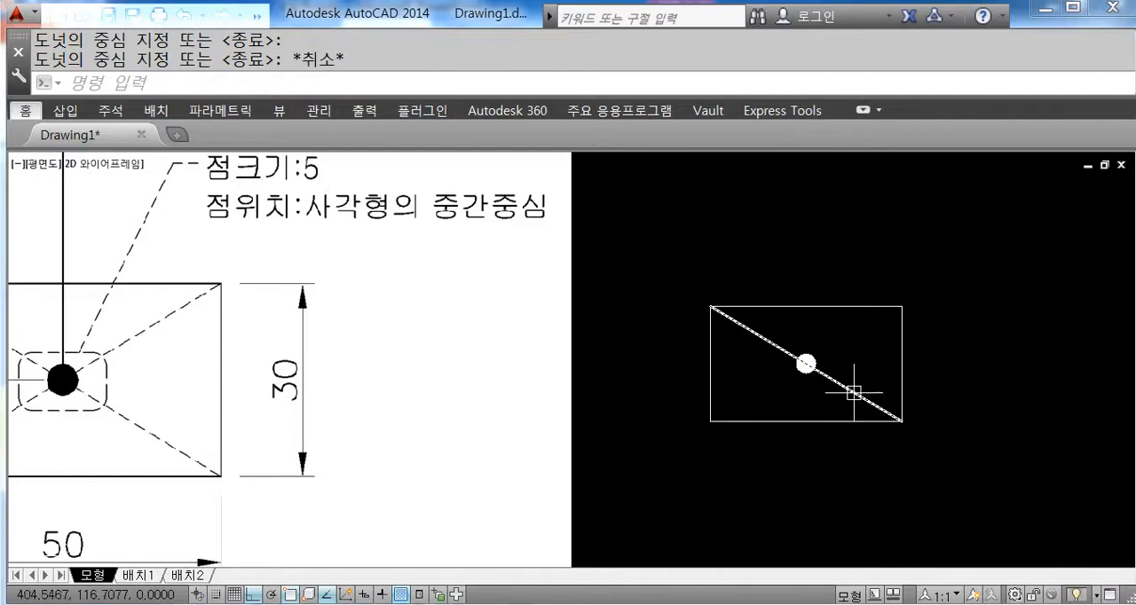
Step: Erase the diagonal construction line from the rectangle
click(854, 392)
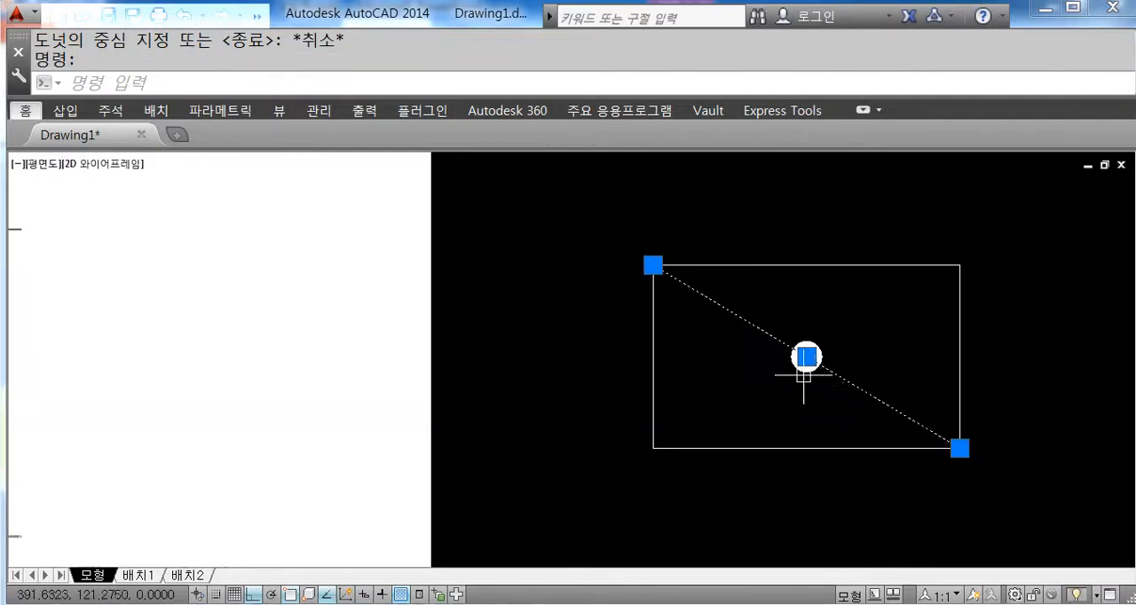
scroll(806, 375, up, 2)
middle_drag(864, 420, 840, 418)
key(Delete)
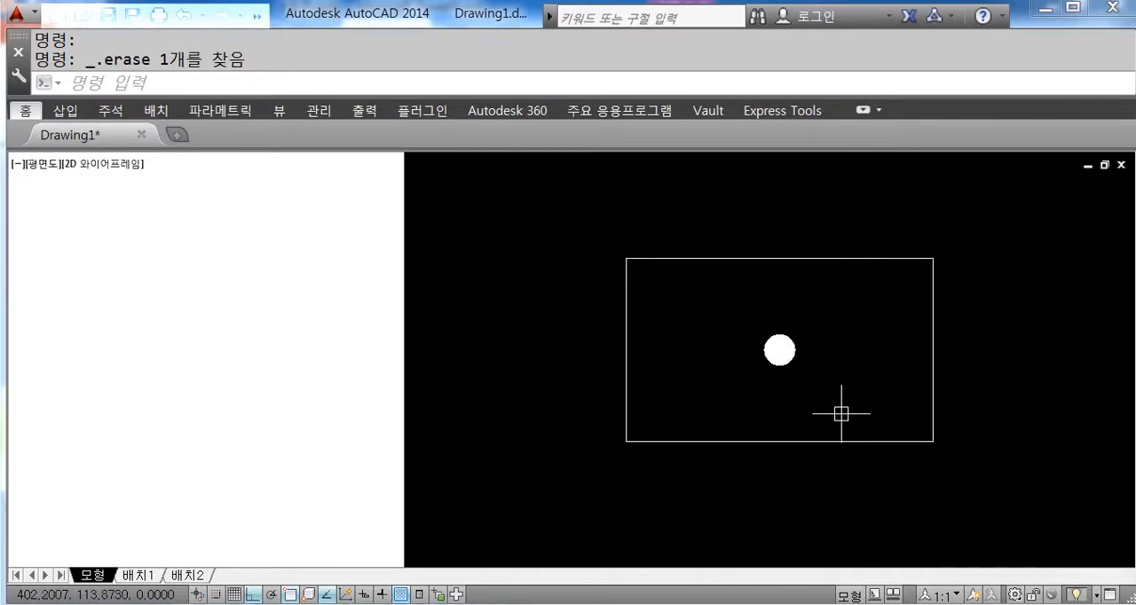
Step: Erase the solid donut at the rectangle's centre
click(841, 413)
click(728, 324)
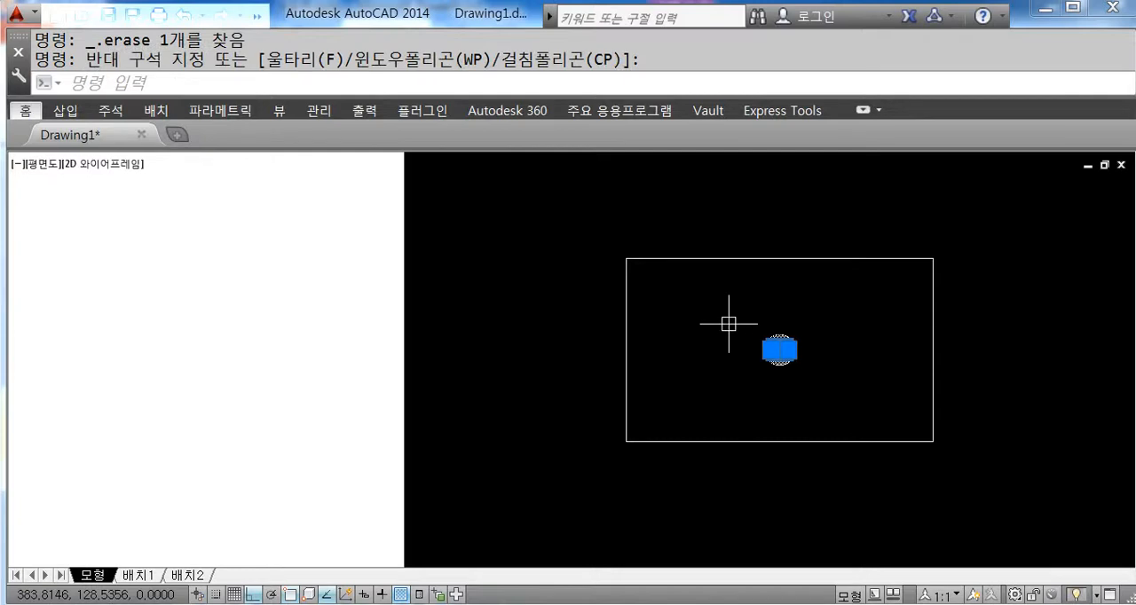
key(Delete)
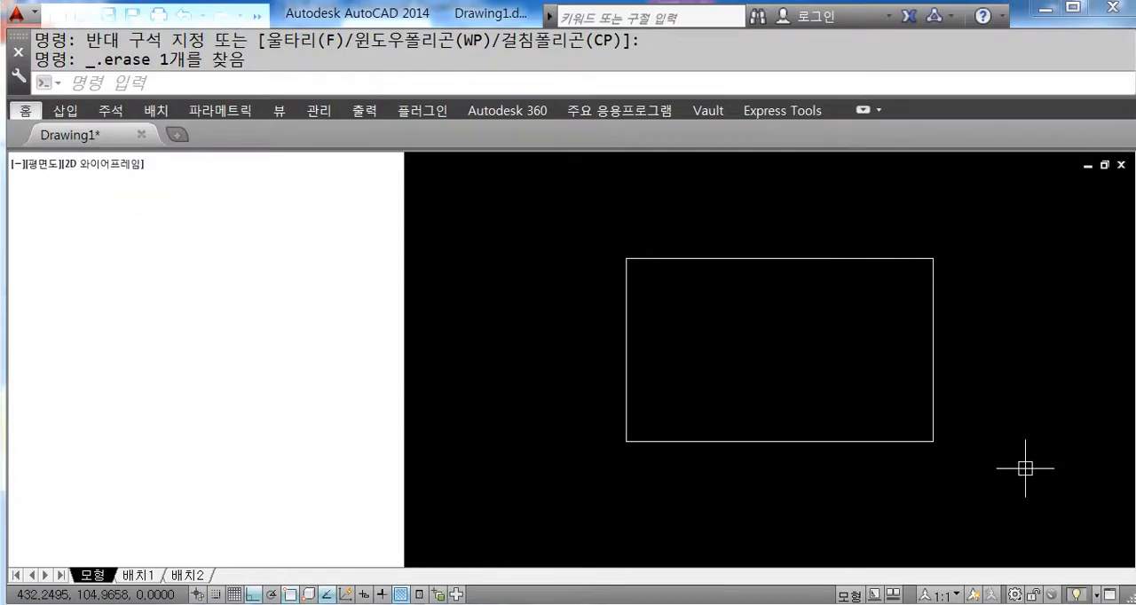
Step: Place a solid donut with inner diameter 0 and outer diameter 5 at the midpoint between two opposite corners of the rectangle
text(do)
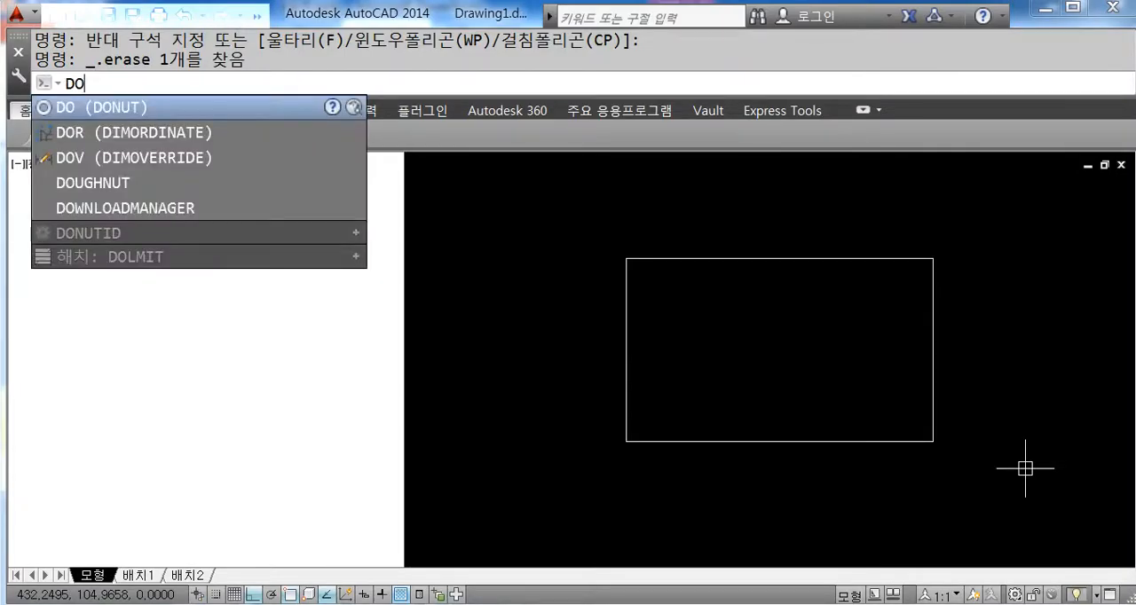
key(Return)
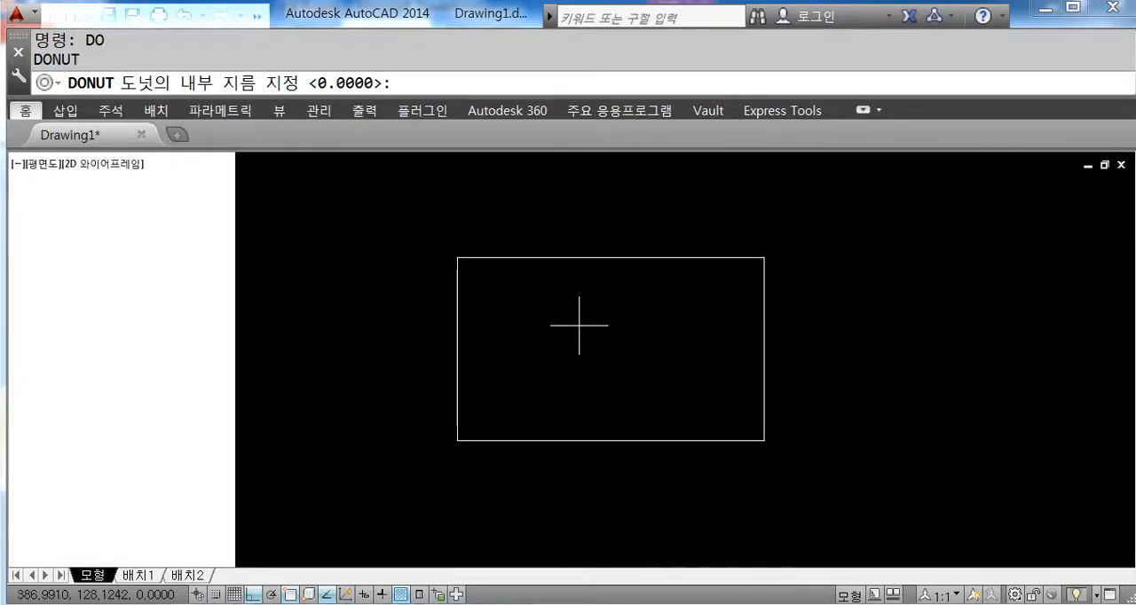
key(Return)
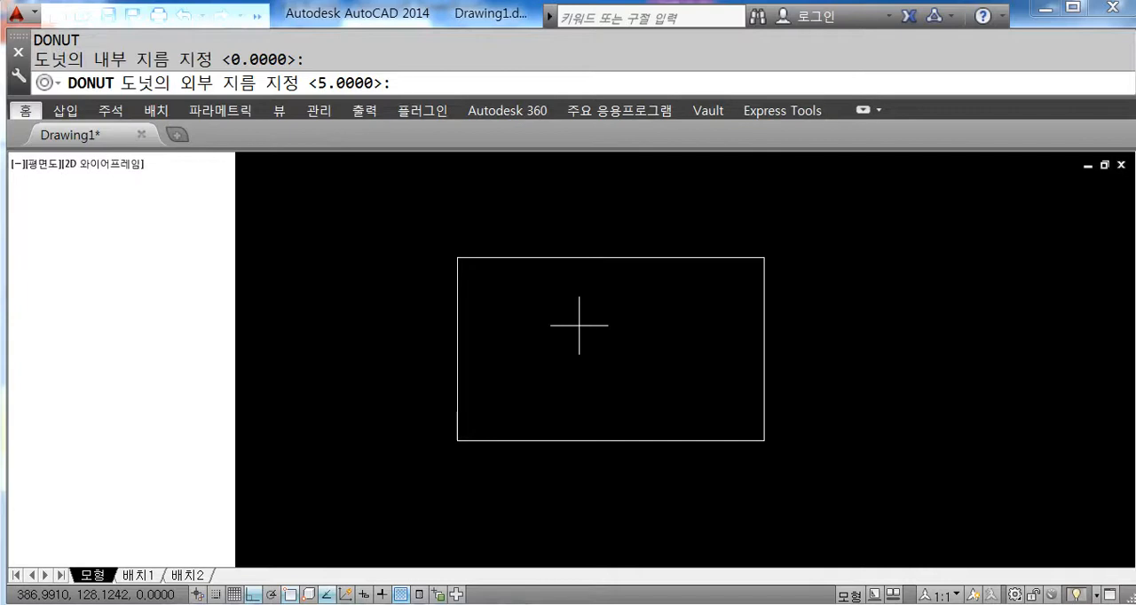
key(Return)
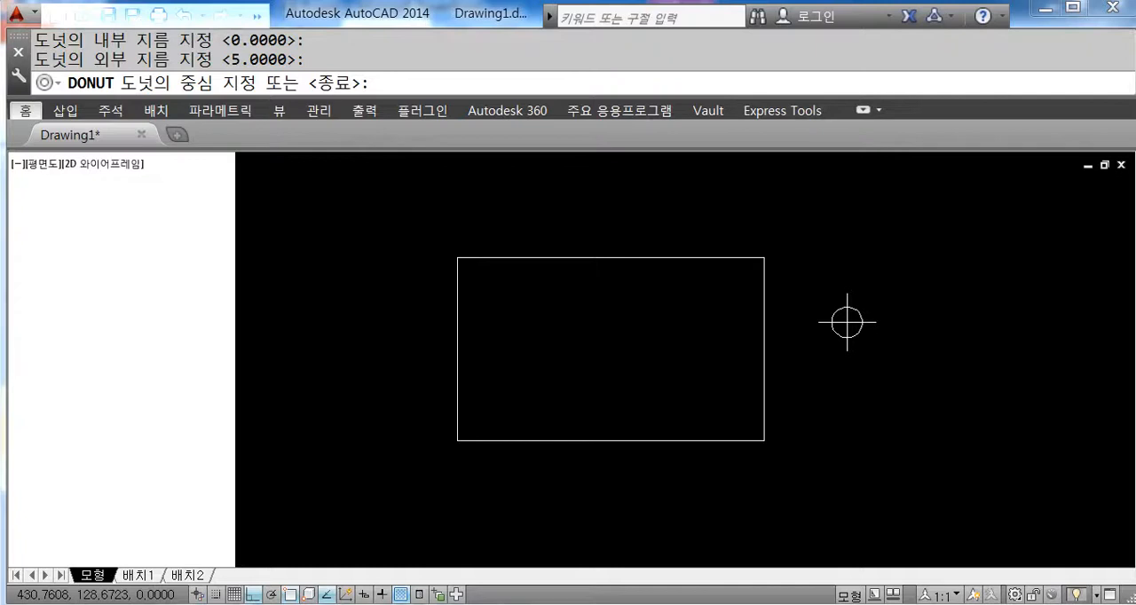
key(F8)
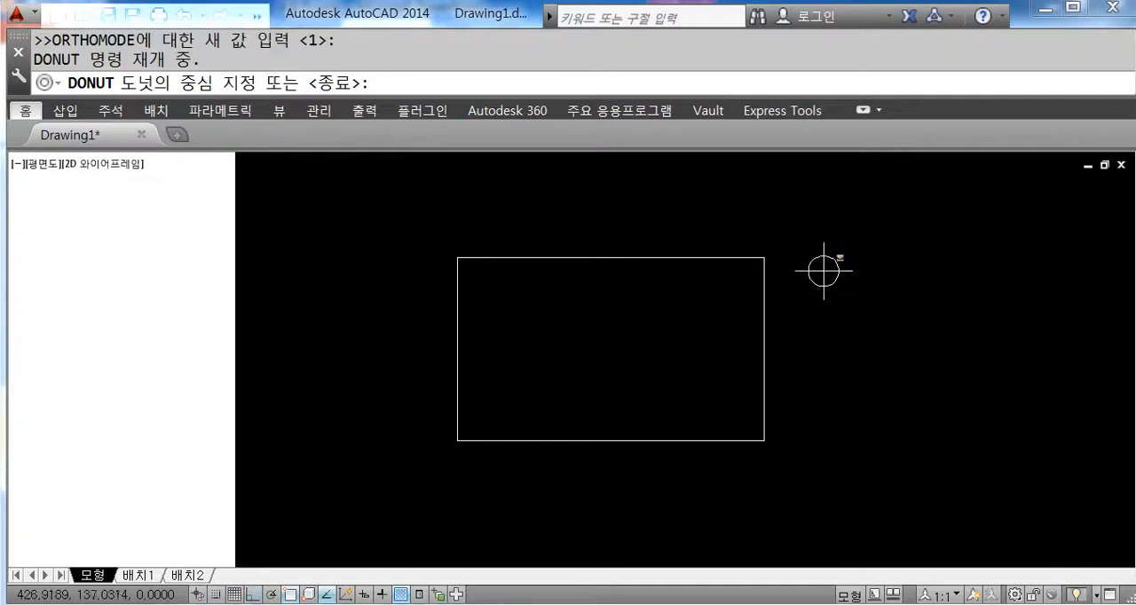
shift+right_click(823, 253)
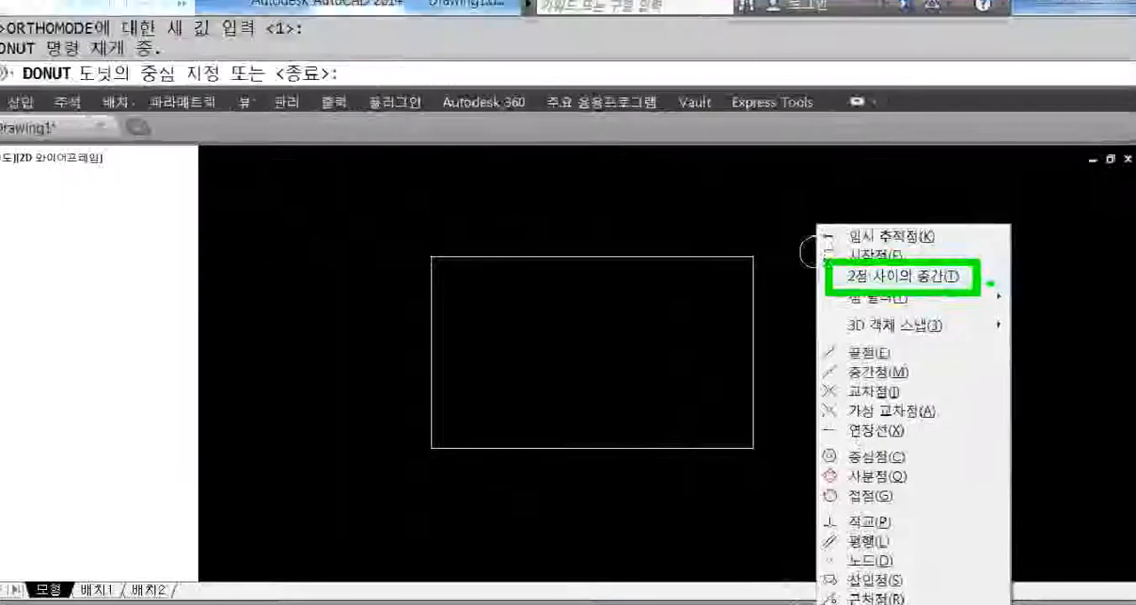
click(992, 282)
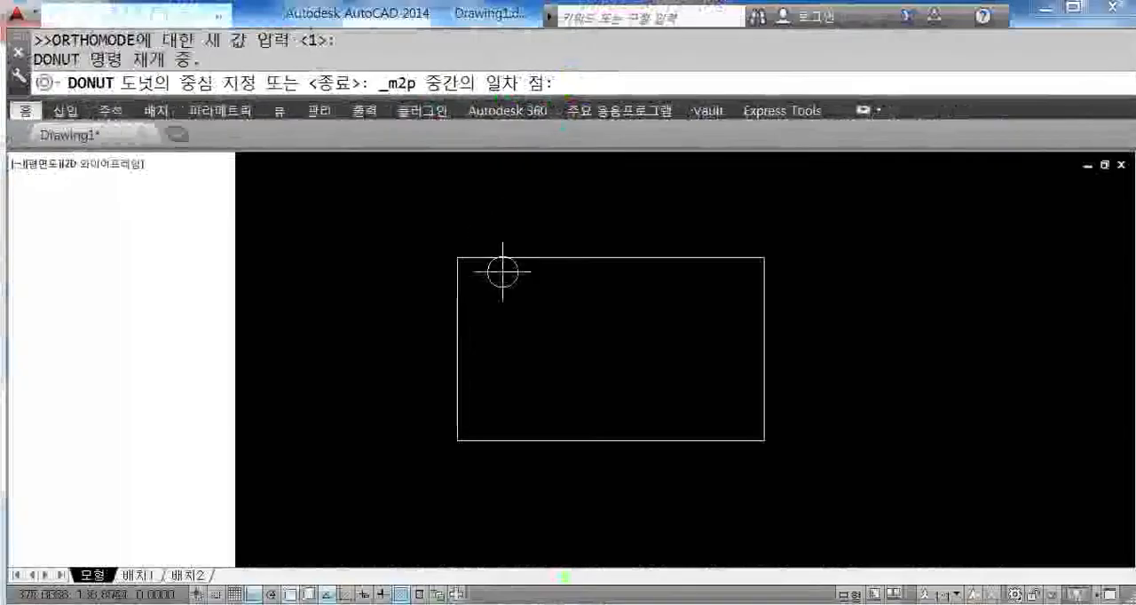
click(457, 259)
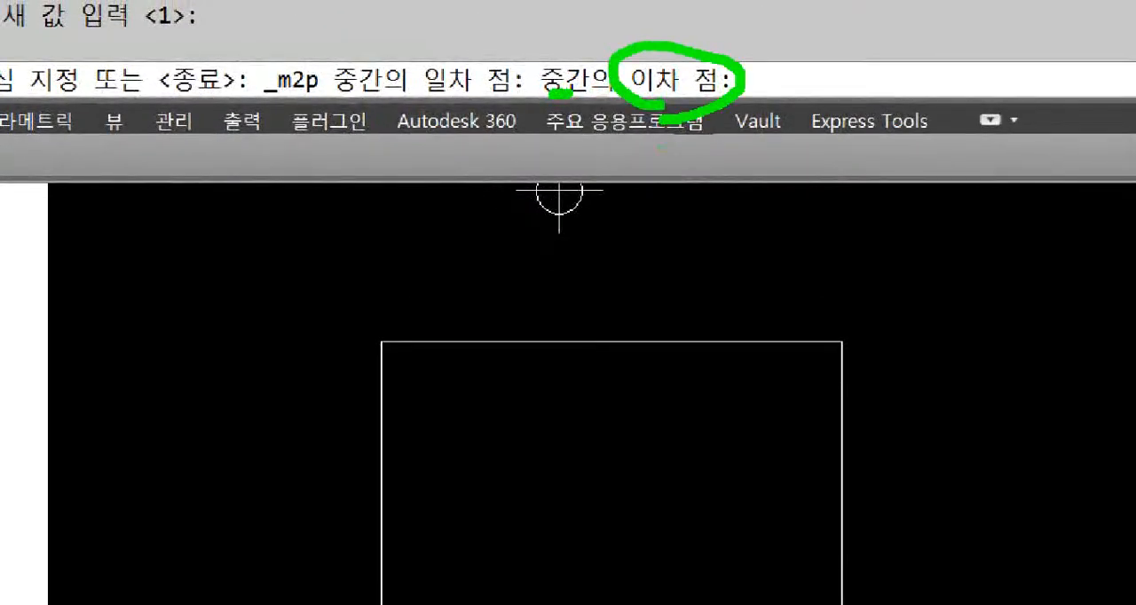
click(842, 604)
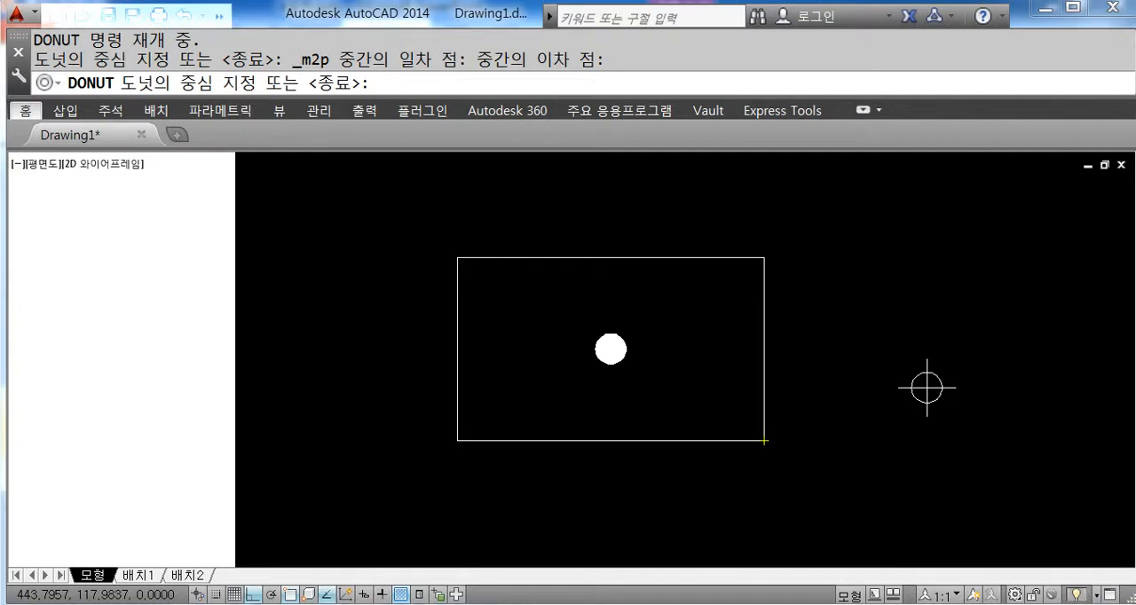
key(Return)
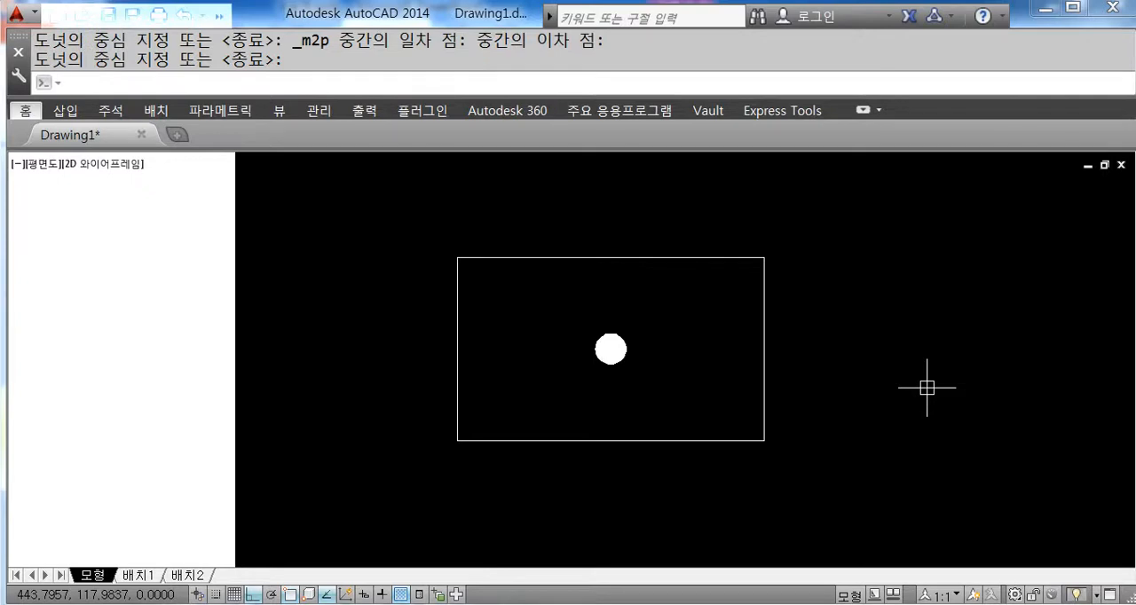
Step: Draw a leader line from the donut's centre, 50 straight up and 10 horizontally to the right
scroll(886, 381, down, 4)
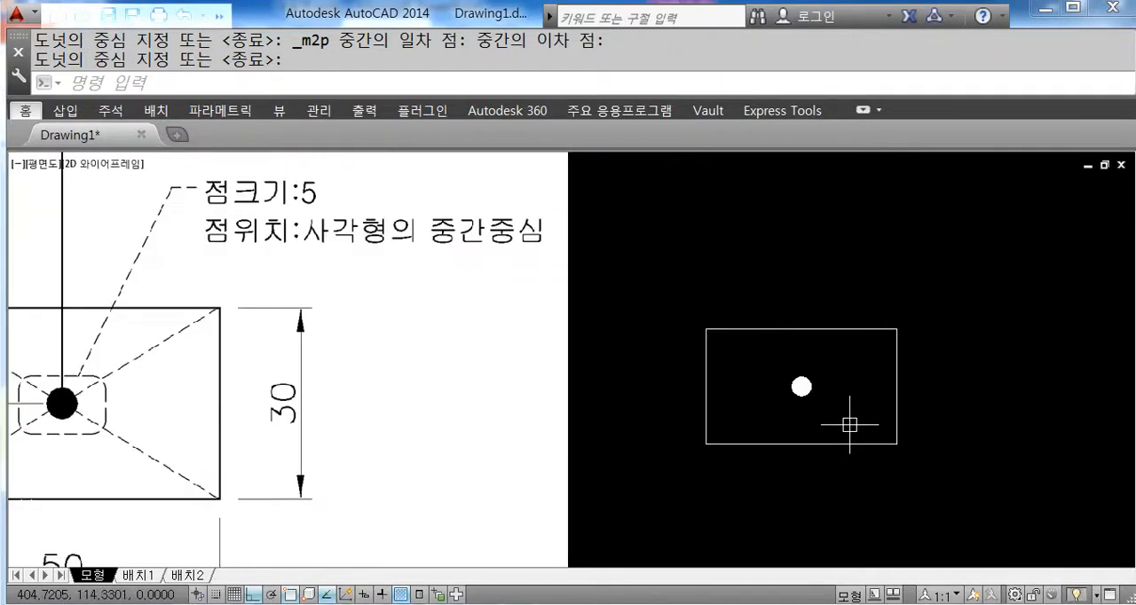
scroll(784, 454, up, 2)
text(l)
key(Return)
scroll(850, 417, up, 5)
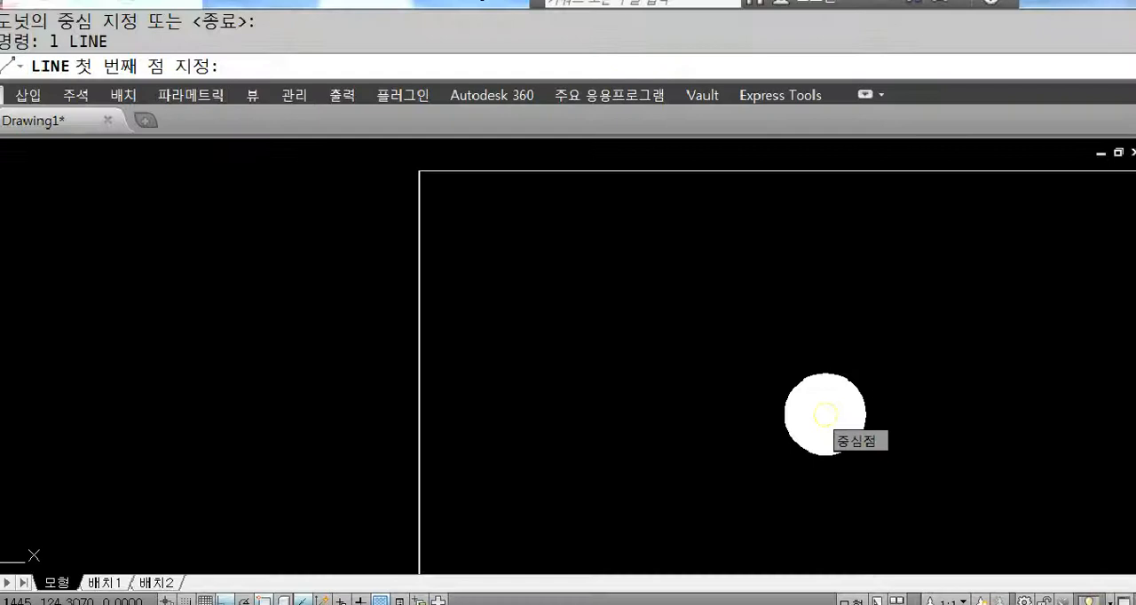
click(825, 414)
scroll(825, 415, down, 3)
scroll(825, 390, down, 1)
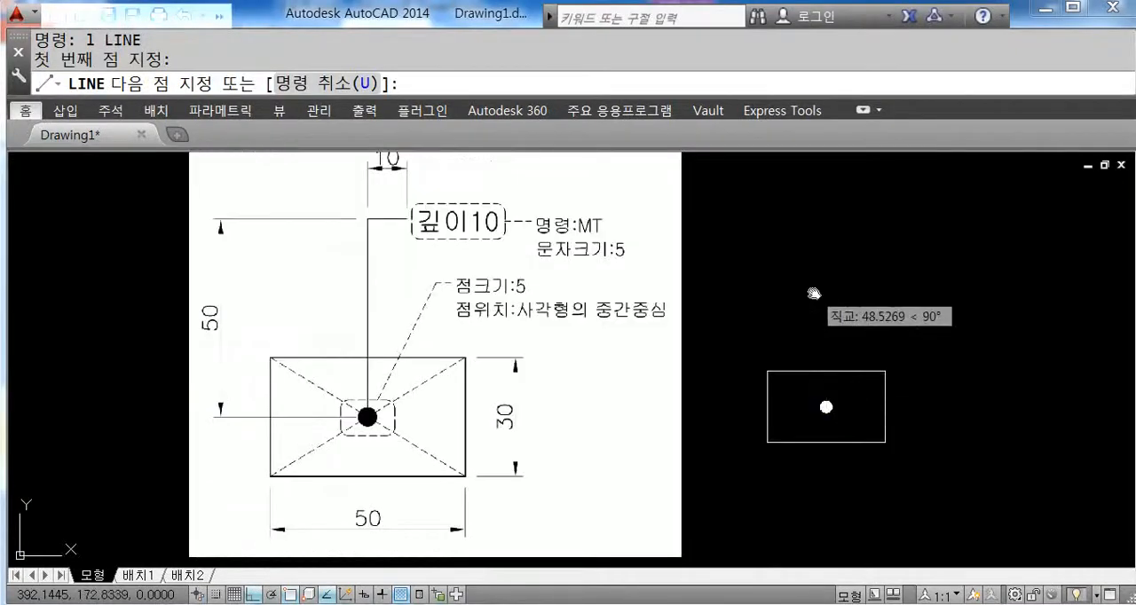
middle_drag(814, 294, 817, 307)
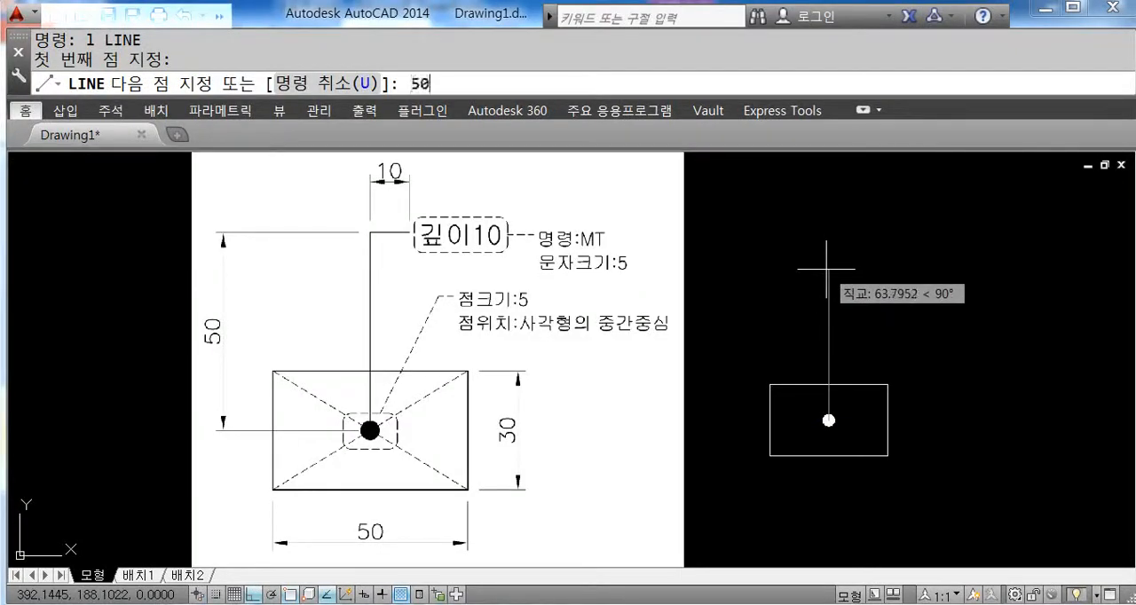
key(Return)
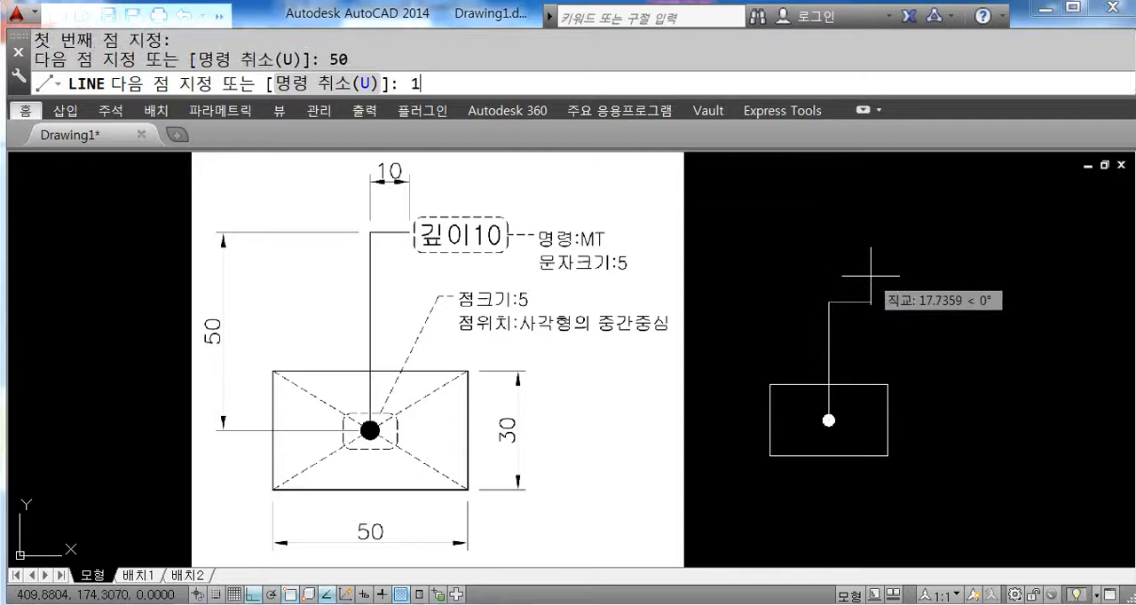
text(10)
key(Return)
key(Return)
Step: Add the multiline text "깊이10" with text height 5 just beyond the leader's free end
middle_drag(893, 355, 805, 331)
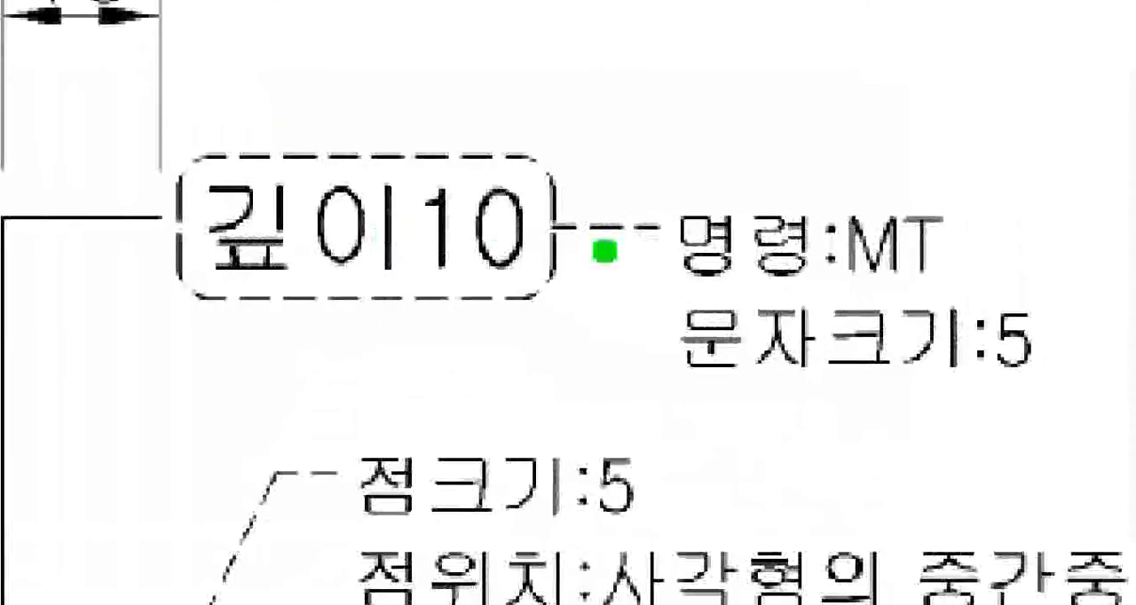
drag(650, 296, 688, 319)
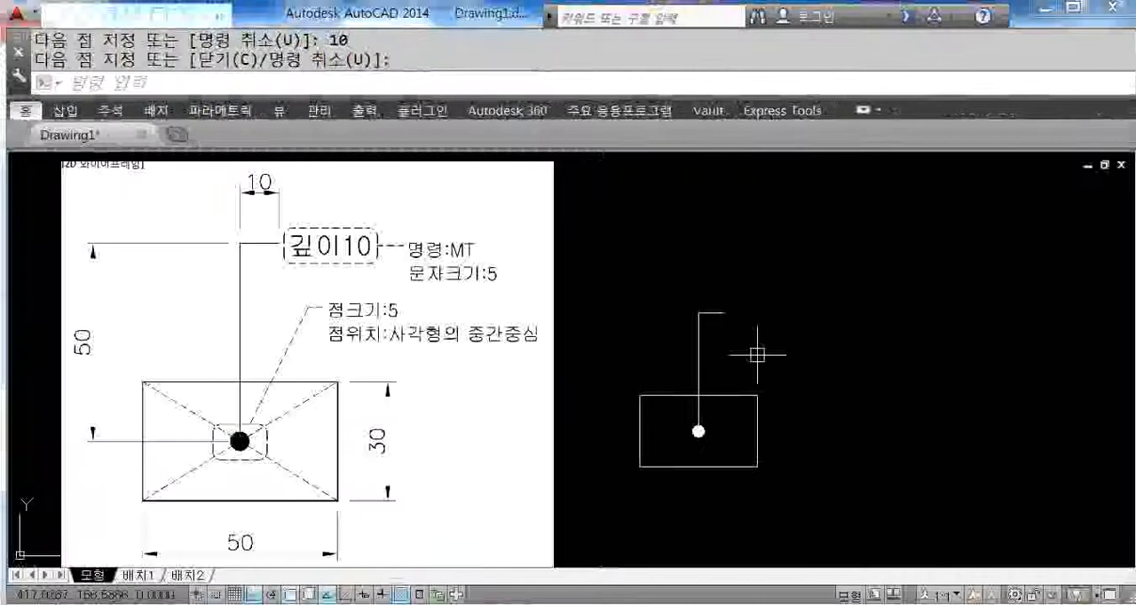
text(mt)
key(Return)
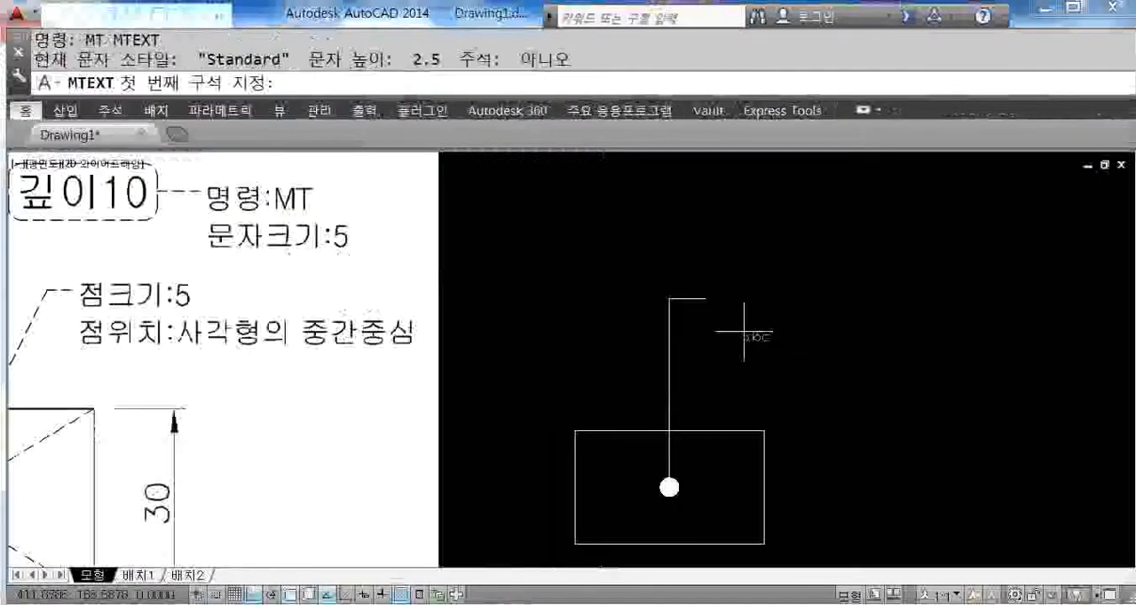
scroll(733, 315, up, 4)
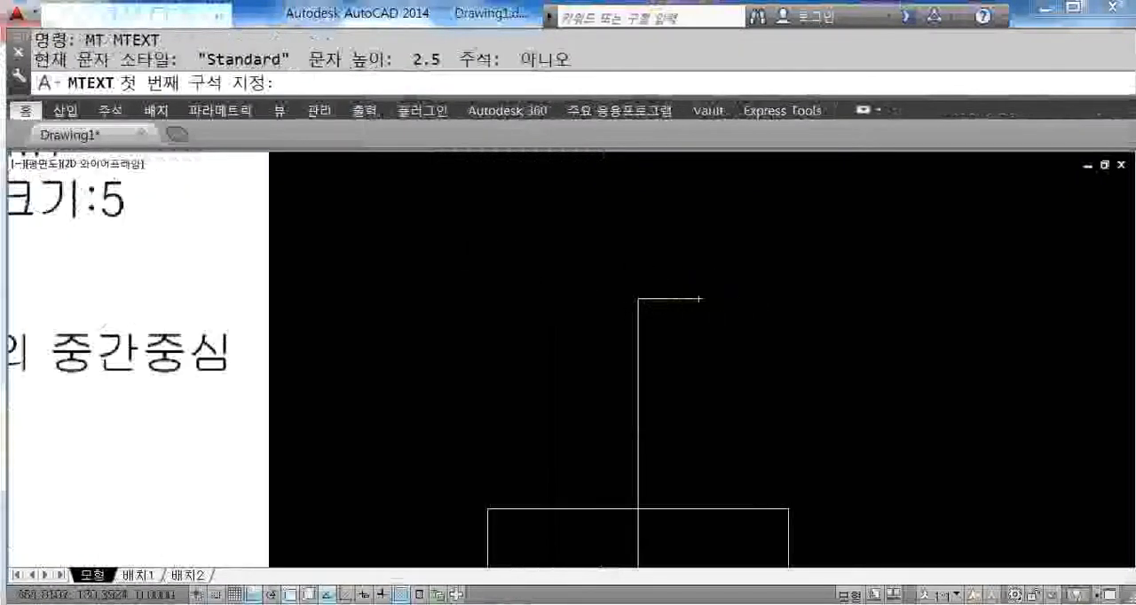
middle_drag(472, 261, 512, 273)
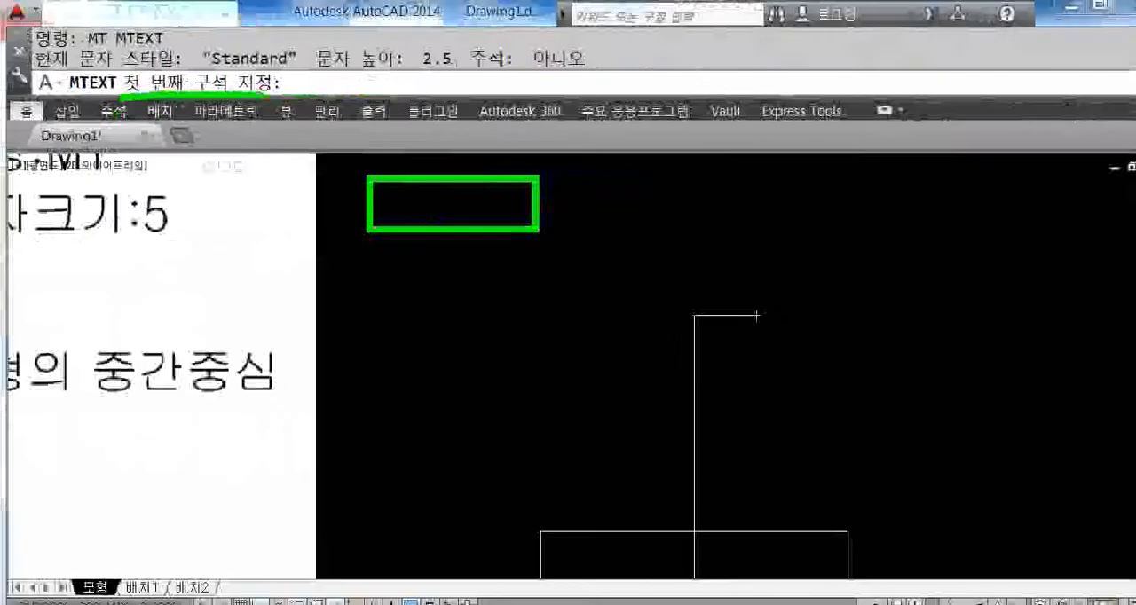
click(761, 337)
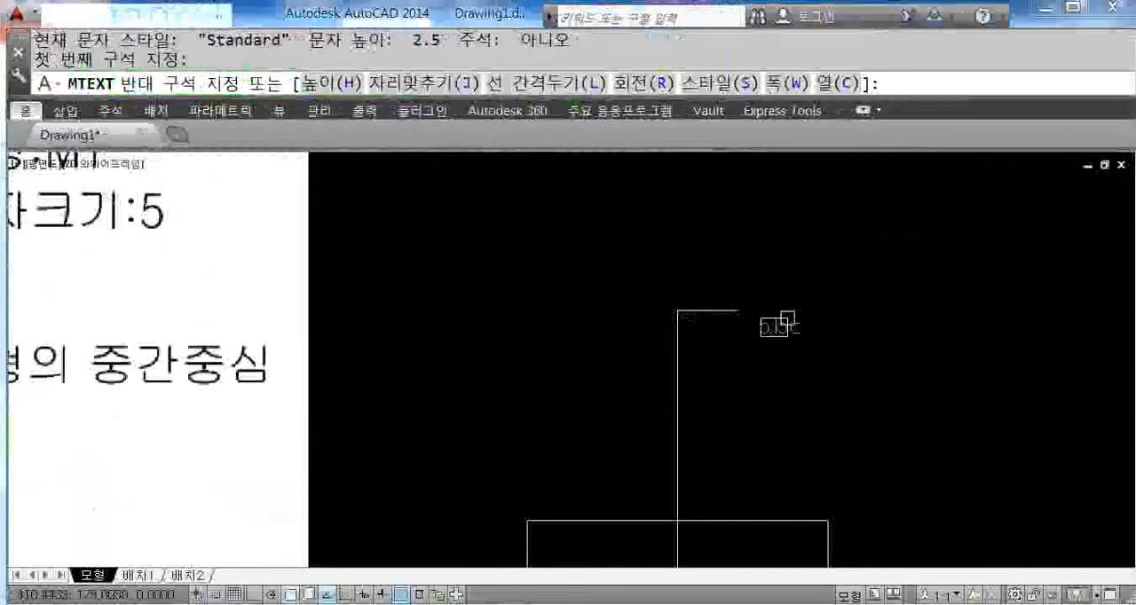
text(h)
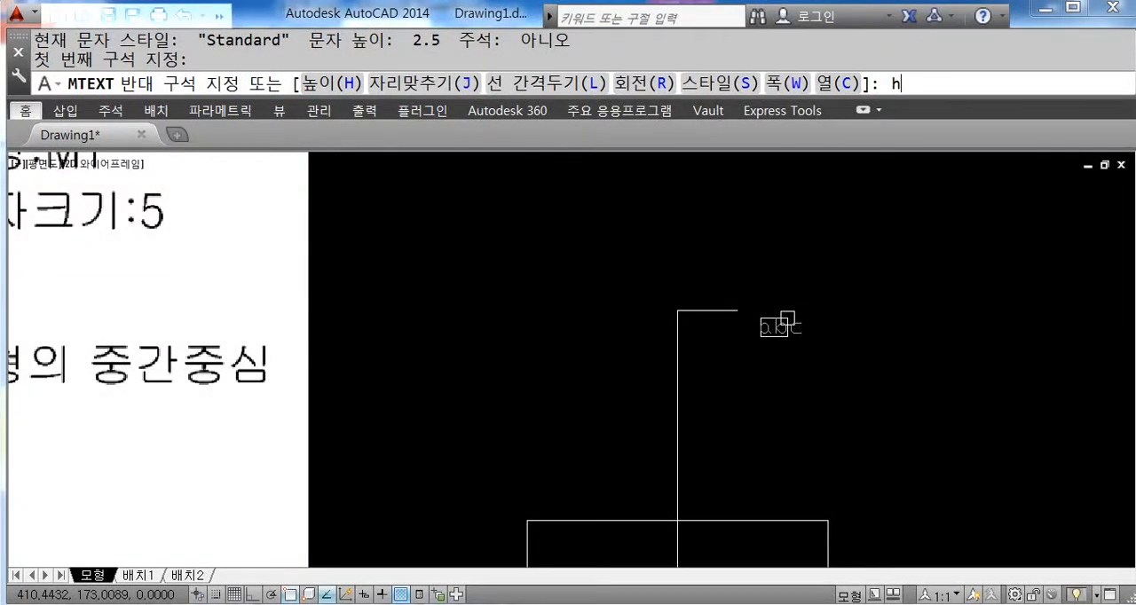
key(Return)
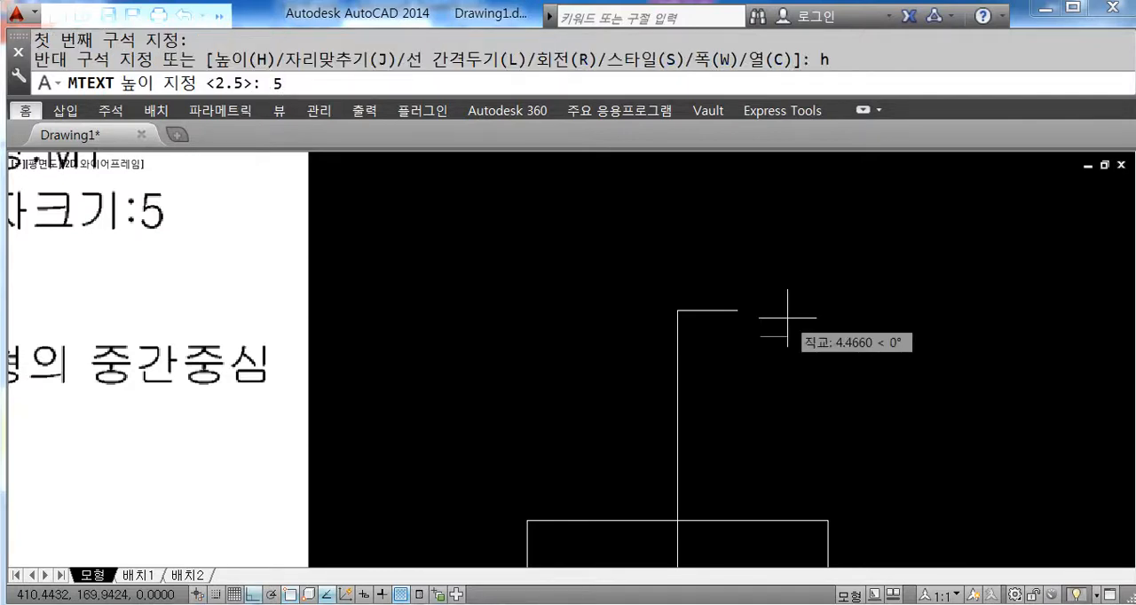
key(Return)
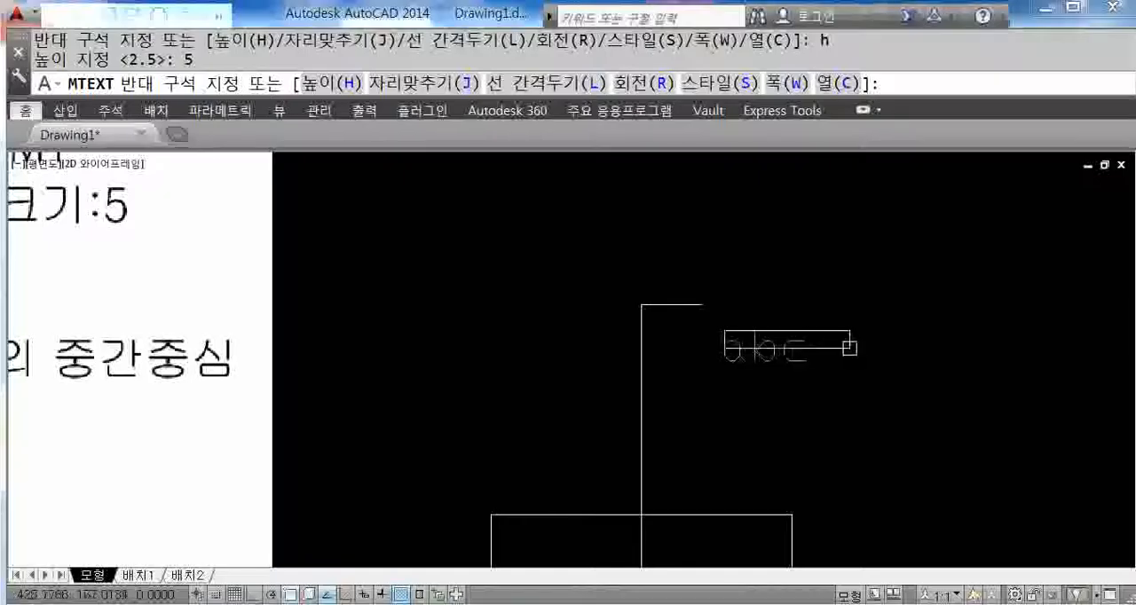
click(906, 282)
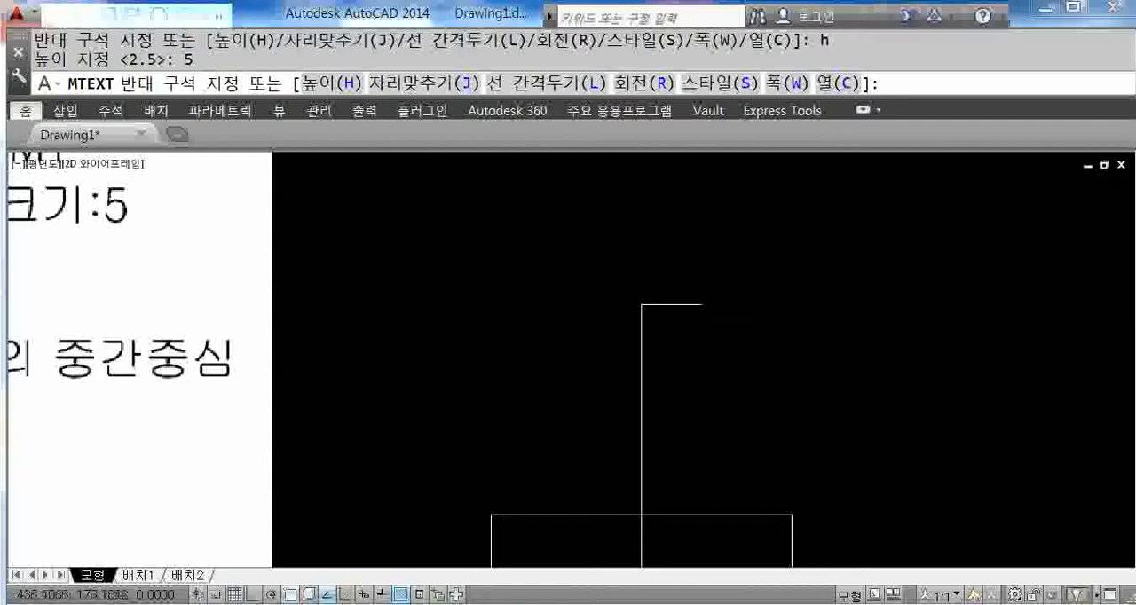
text(깊이)
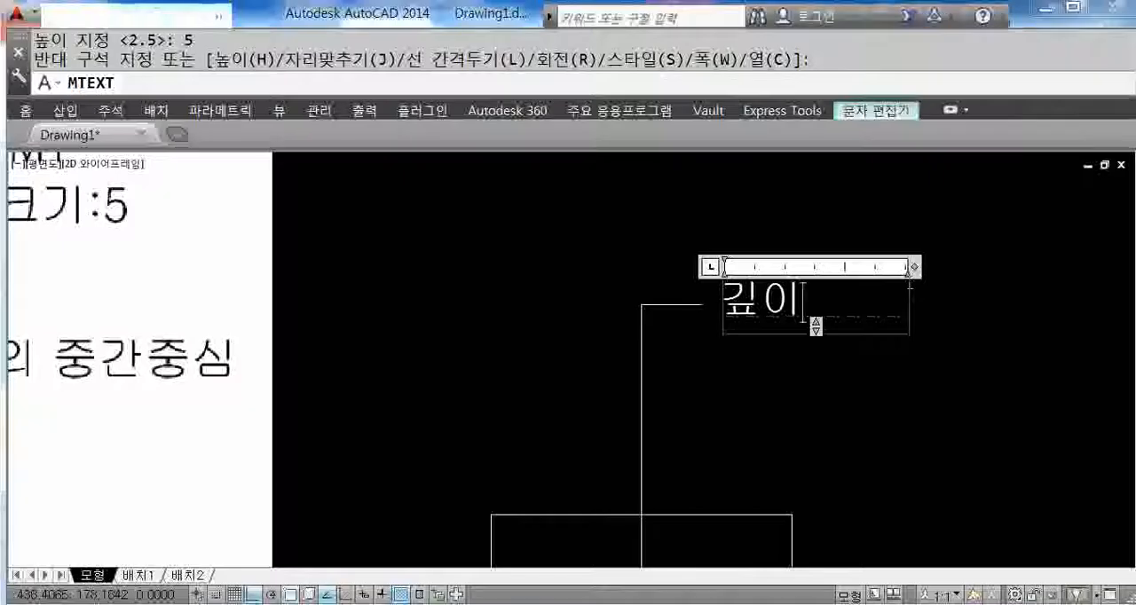
text(10)
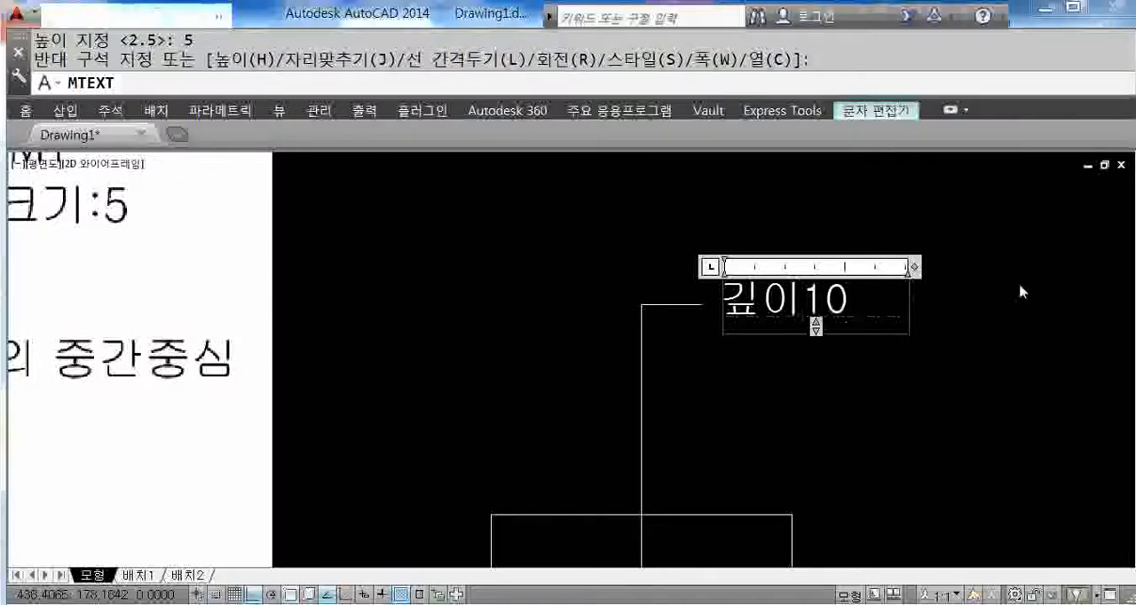
click(1021, 291)
Step: Stretch the "깊이10" text box narrower by its width grip and widen it back to a single line
click(818, 313)
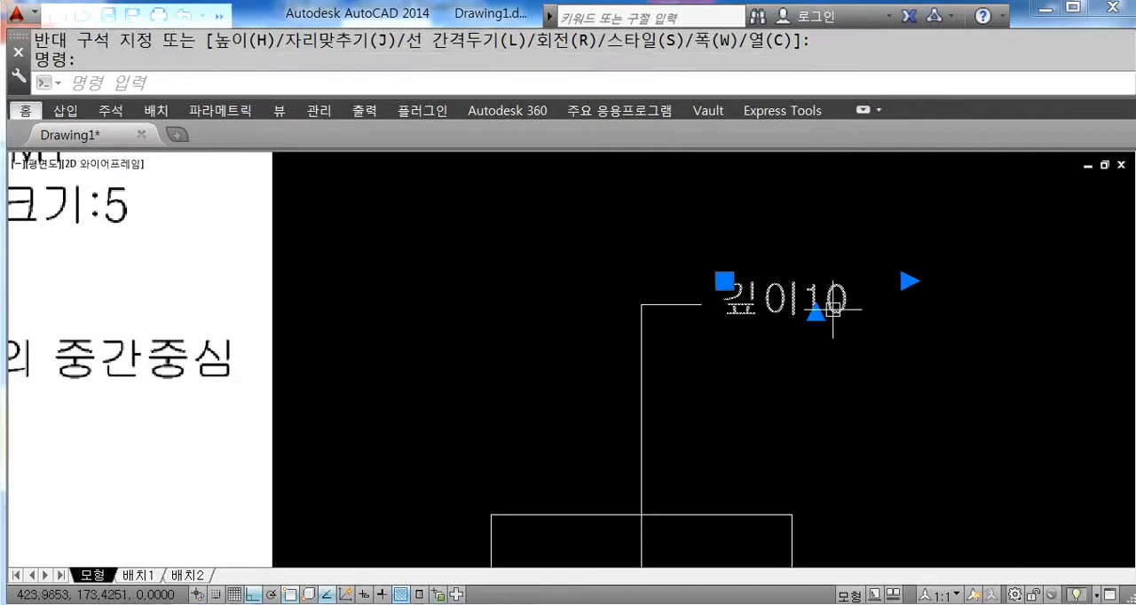
click(907, 282)
scroll(807, 365, up, 2)
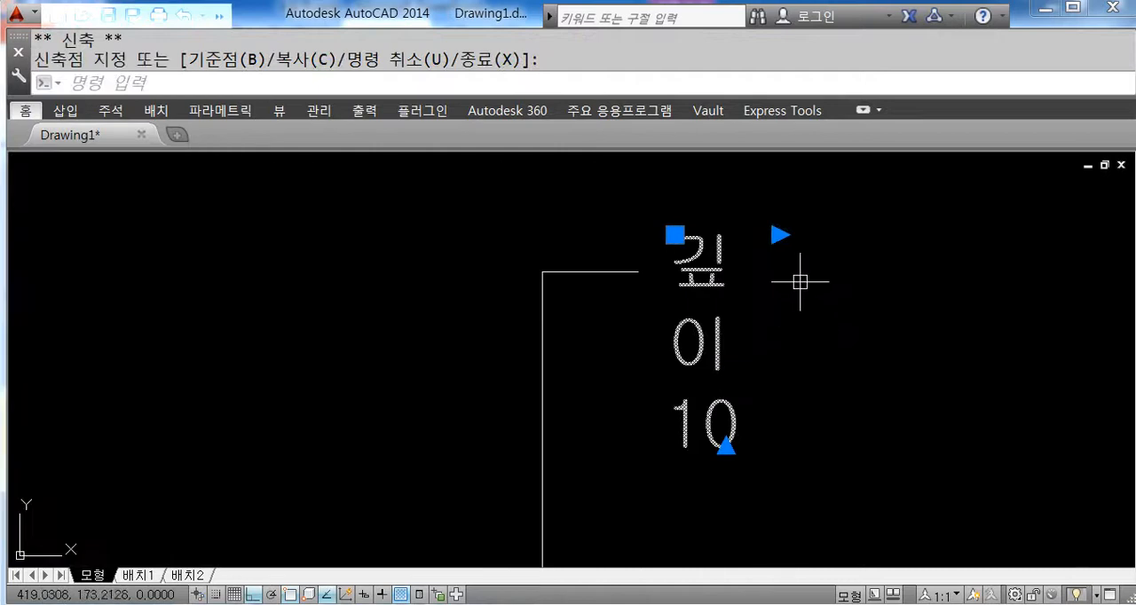
click(1008, 235)
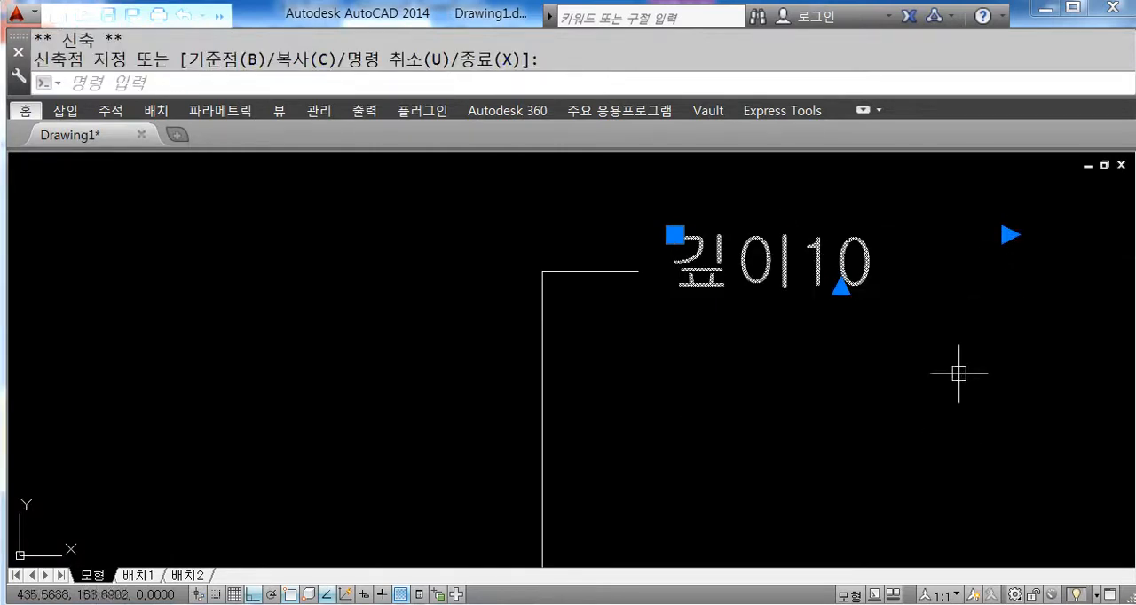
key(Escape)
Step: Edit the "깊이10" text and narrow its column width to about 15.7 so it wraps onto two lines
double_click(847, 262)
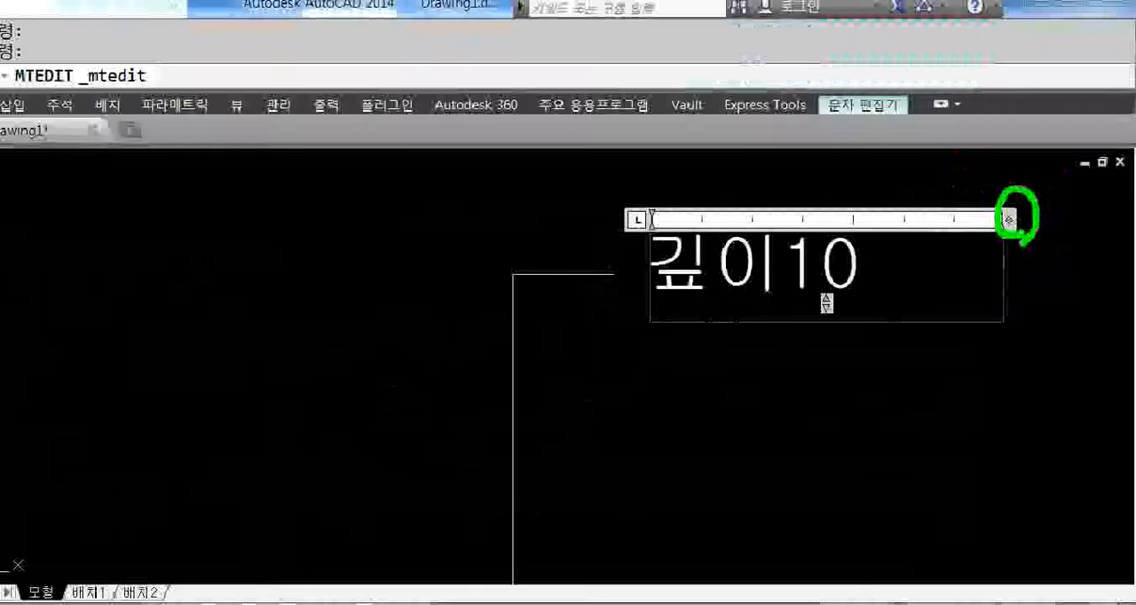
drag(1014, 221, 830, 233)
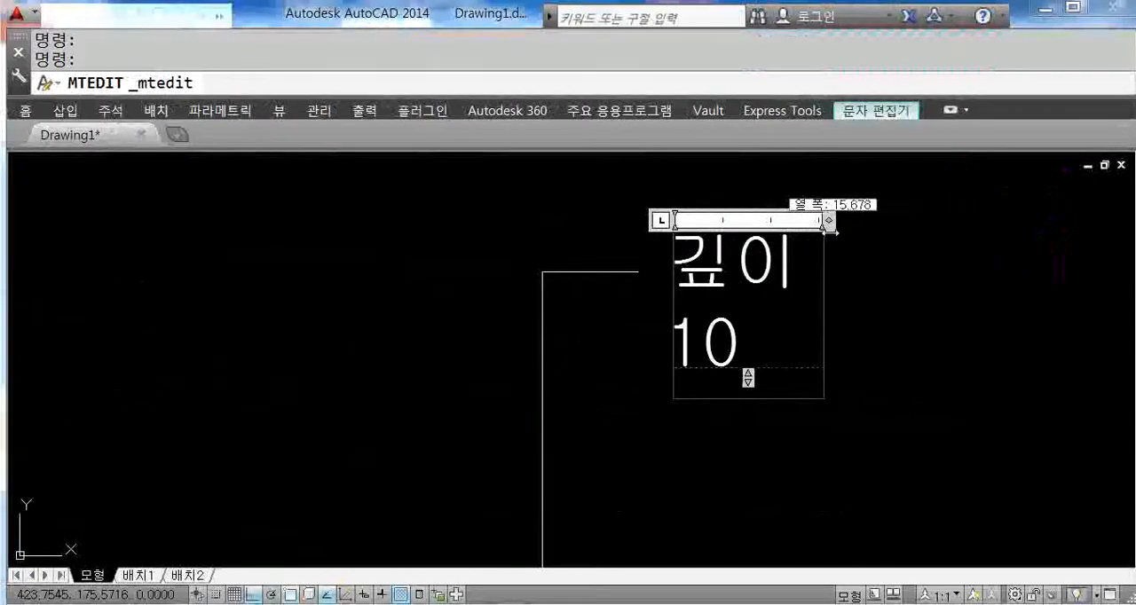
click(905, 271)
Step: Widen the wrapped text box by its width grip so "깊이10" fits on one line
click(767, 253)
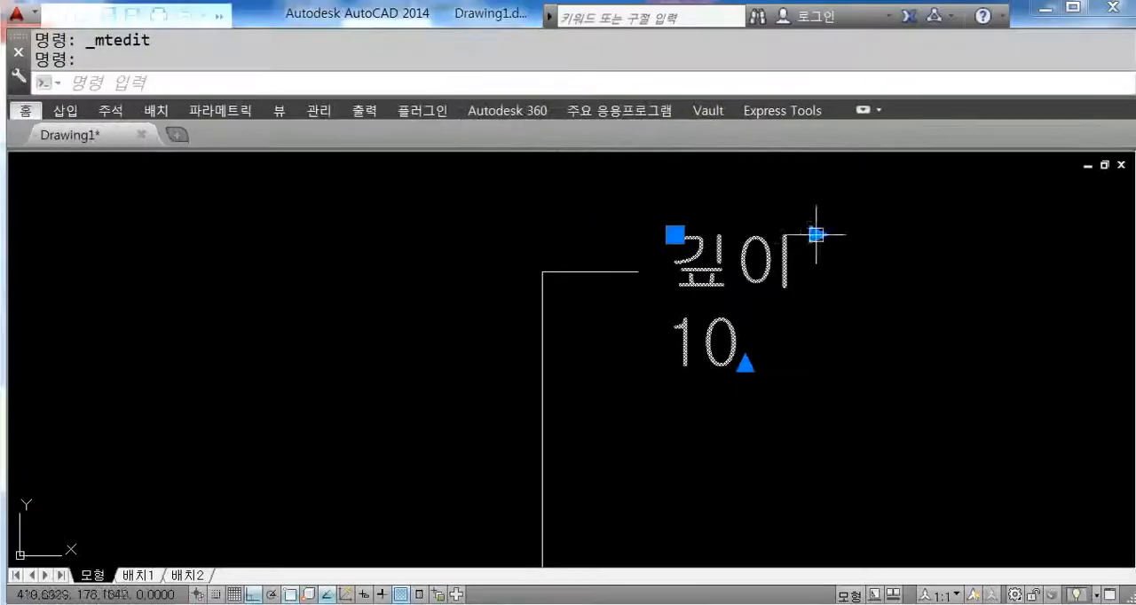
click(815, 234)
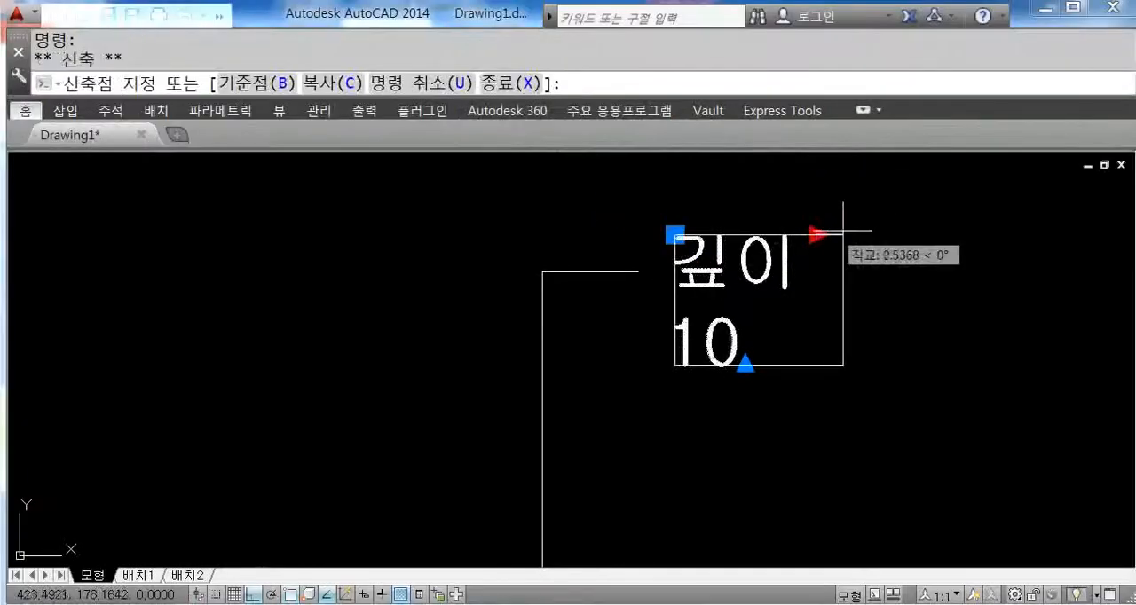
click(923, 233)
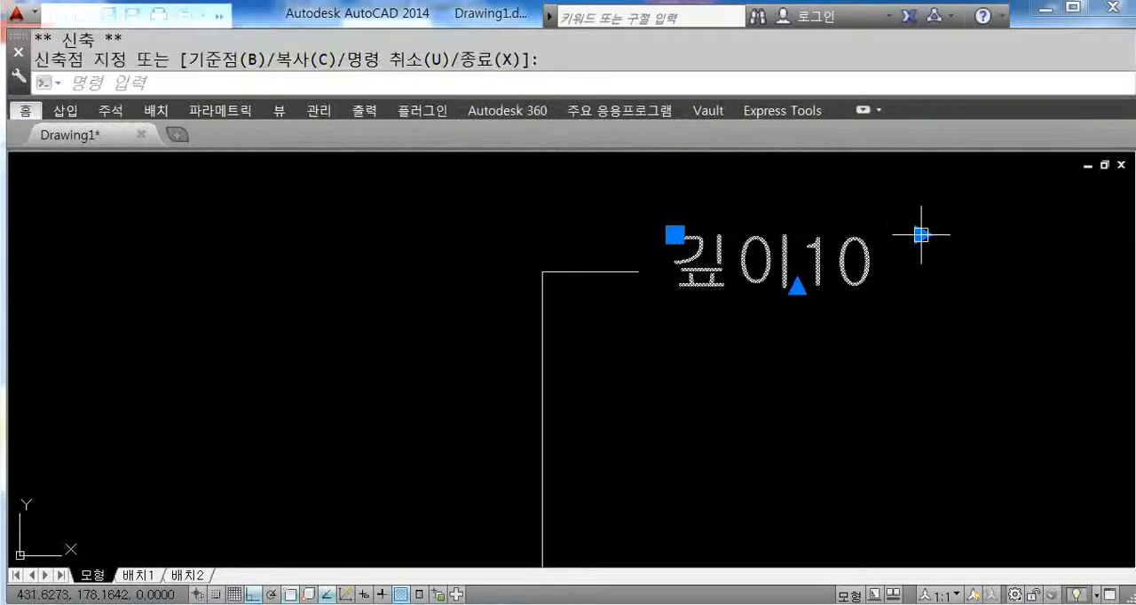
Step: Move the "깊이10" text straight down by its insertion grip by about 1.1 to align it with the leader's horizontal line
scroll(684, 328, up, 2)
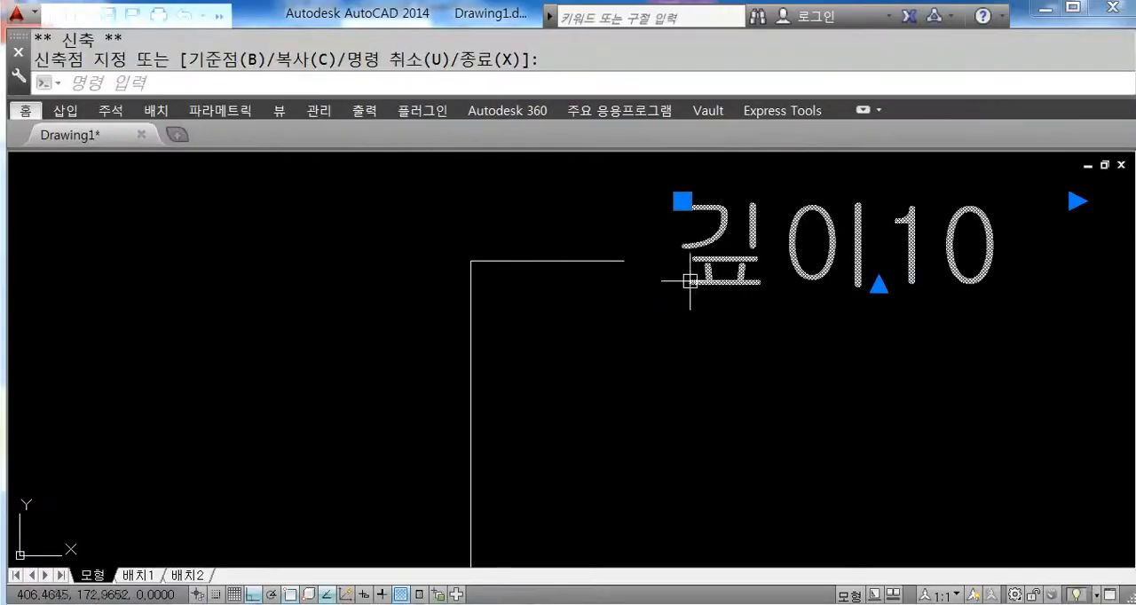
scroll(674, 214, up, 3)
click(676, 133)
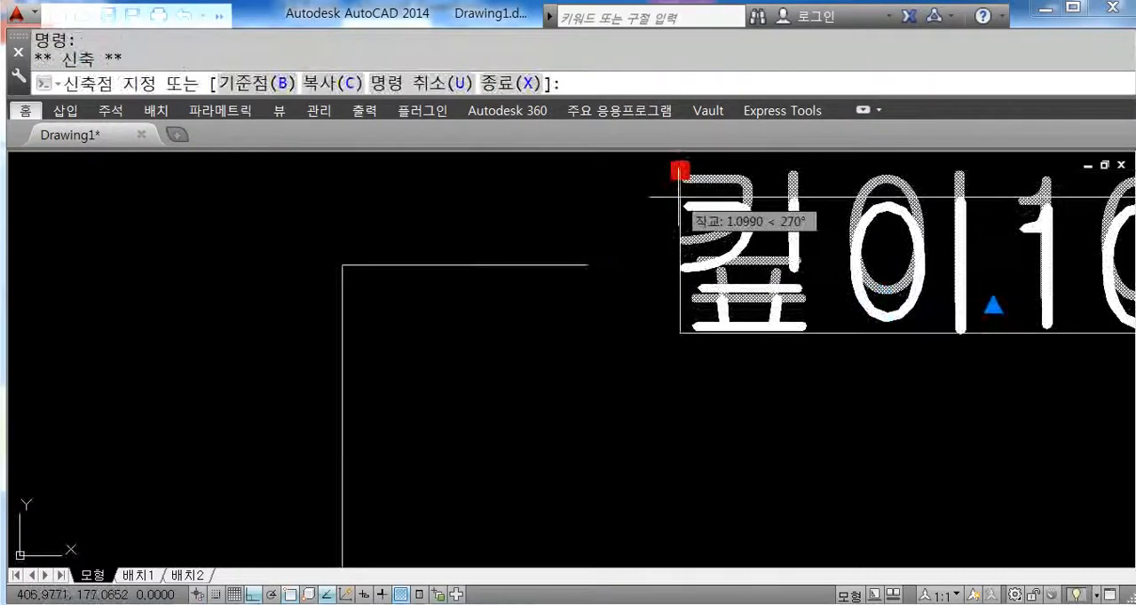
click(680, 193)
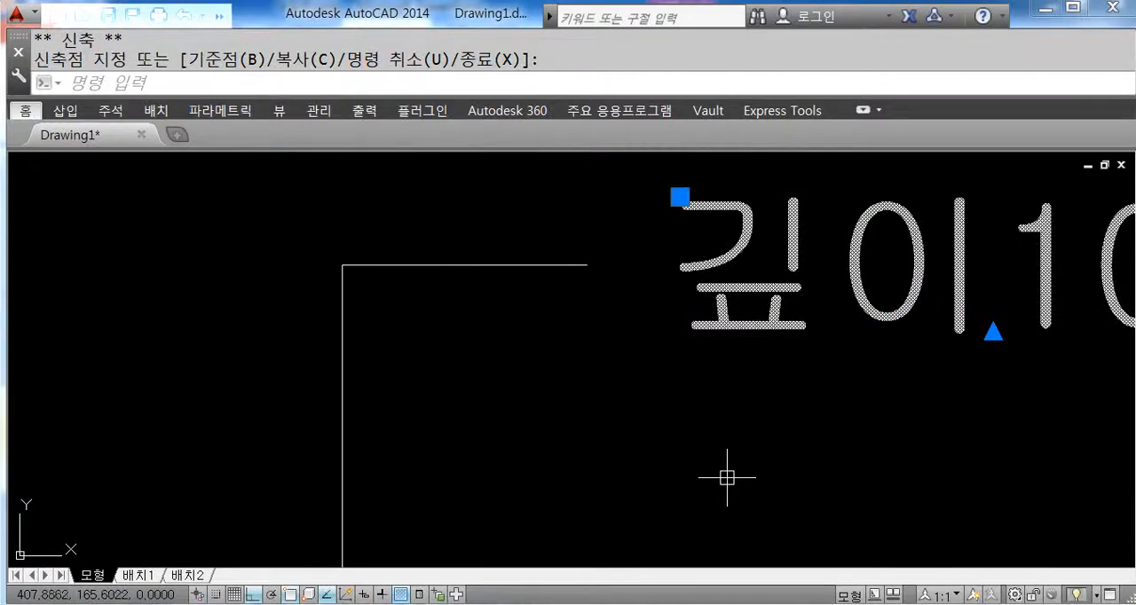
key(Escape)
scroll(743, 459, down, 5)
middle_drag(765, 461, 736, 340)
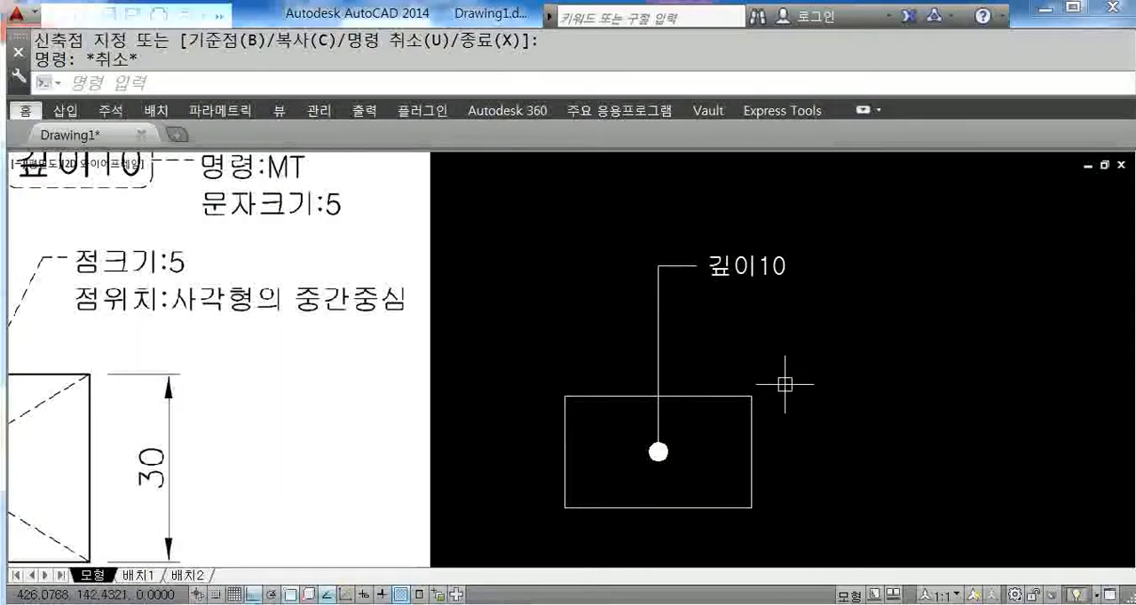
middle_drag(785, 384, 778, 374)
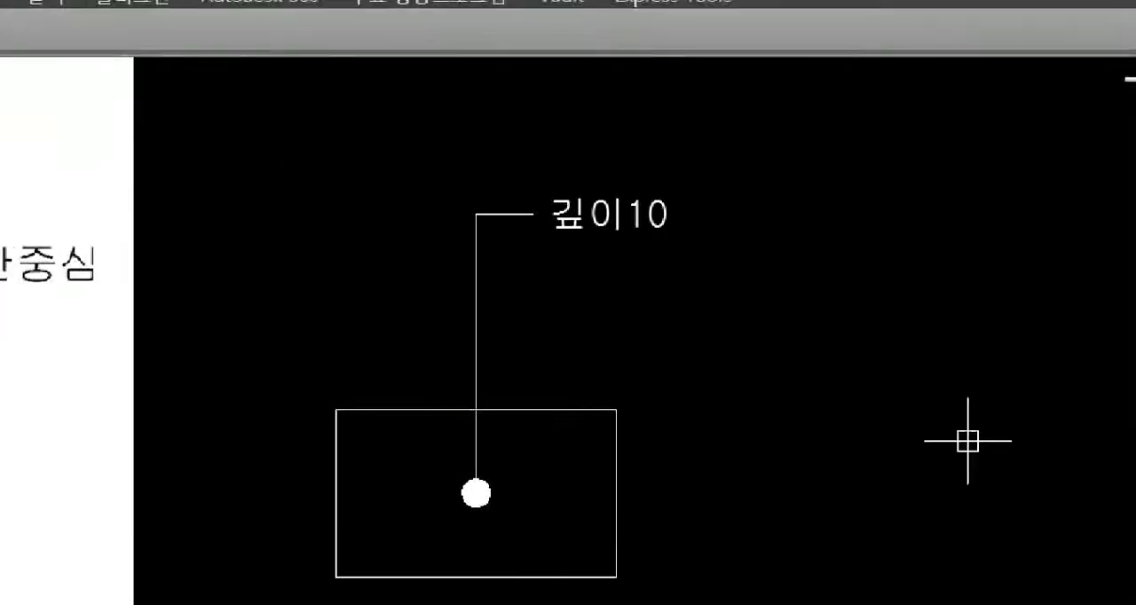
drag(773, 160, 773, 256)
drag(773, 147, 829, 224)
mouse_move(840, 158)
mouse_down()
mouse_move(909, 156)
mouse_move(886, 220)
mouse_up()
mouse_move(973, 153)
mouse_down()
mouse_move(973, 235)
mouse_move(1010, 200)
mouse_move(978, 235)
mouse_up()
mouse_move(1021, 163)
mouse_down()
mouse_move(1081, 166)
mouse_move(1045, 277)
mouse_up()
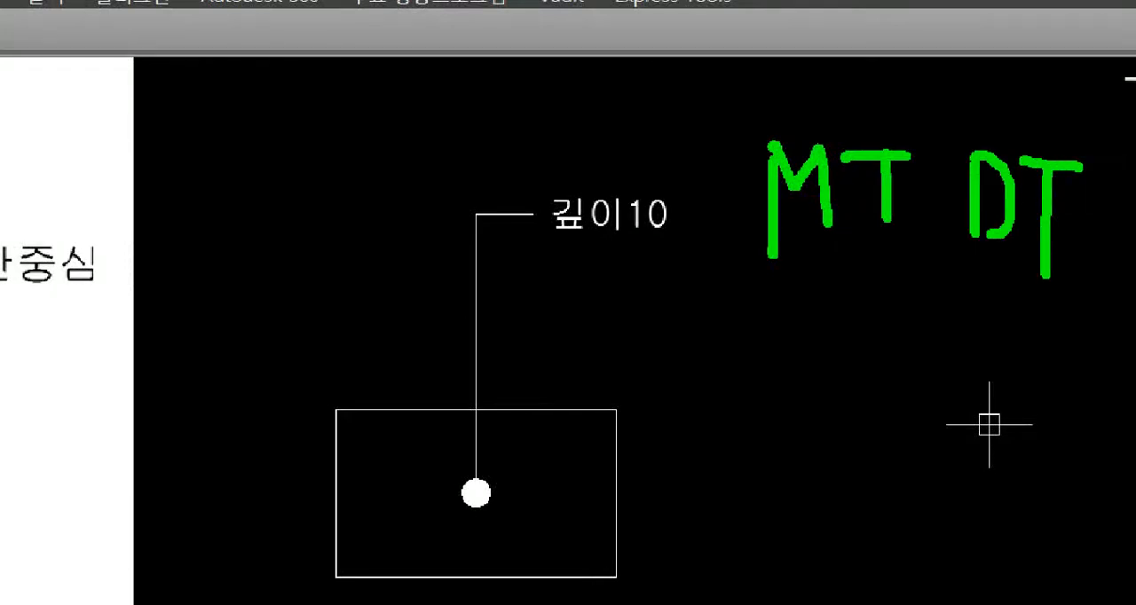
click(1057, 291)
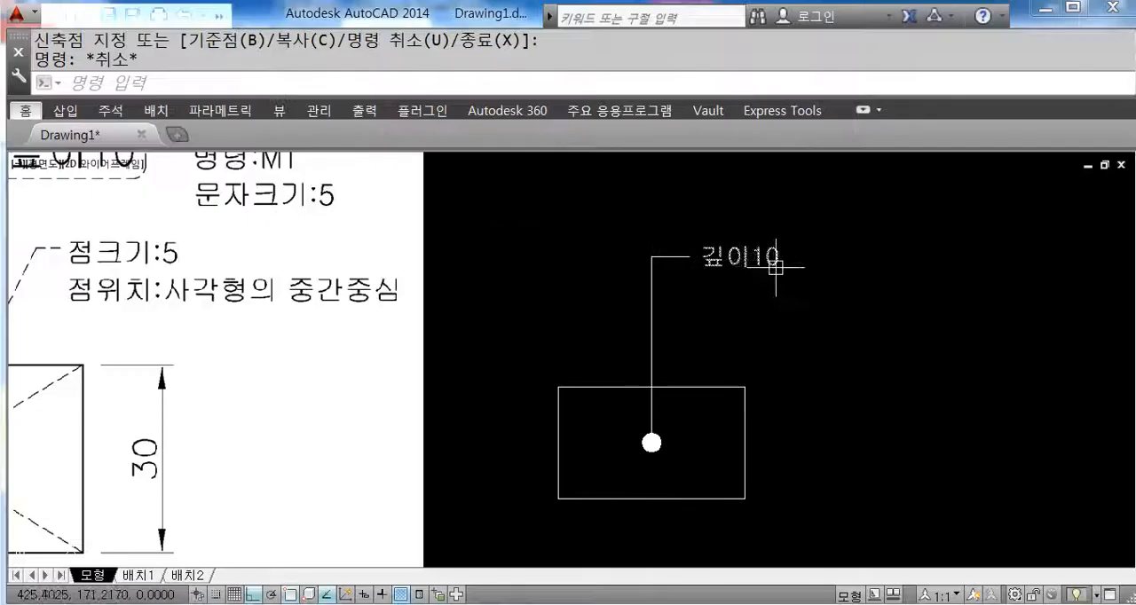
scroll(501, 165, up, 5)
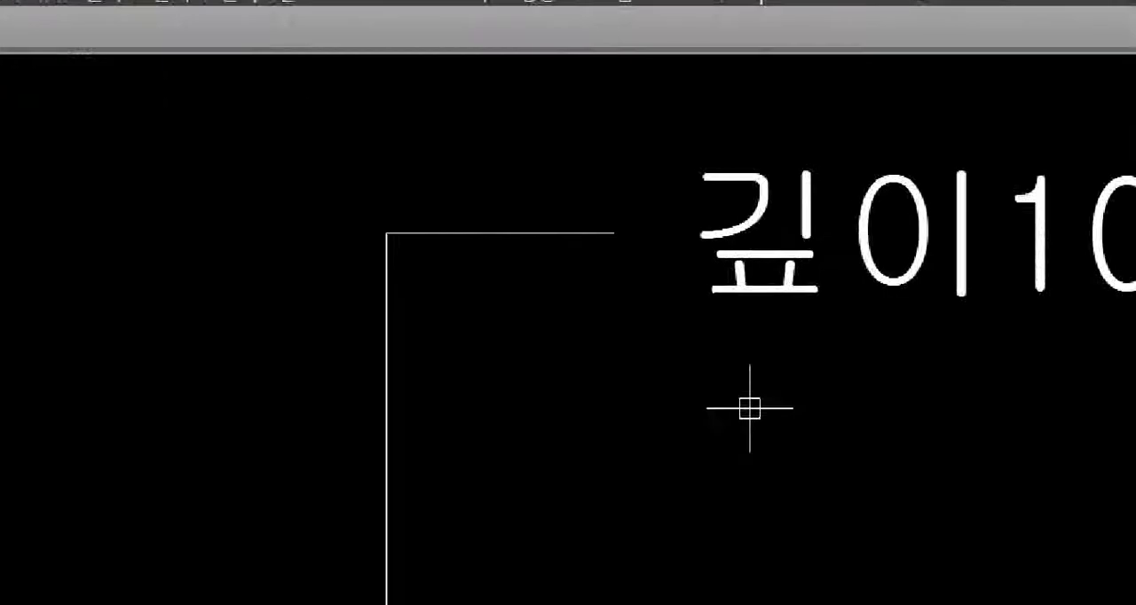
click(707, 227)
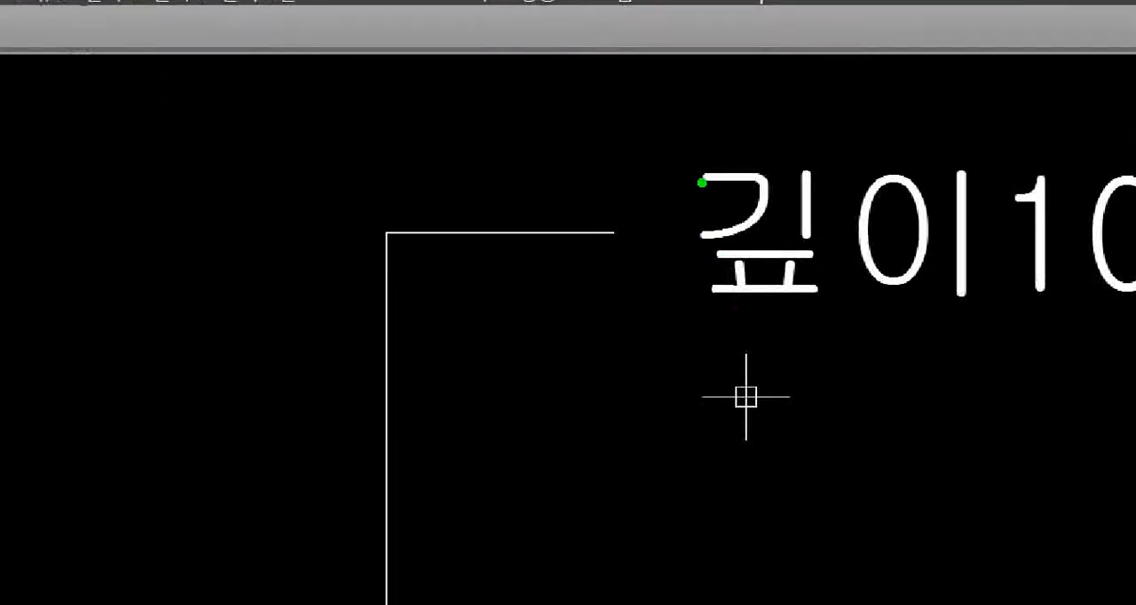
drag(702, 181, 701, 291)
click(659, 247)
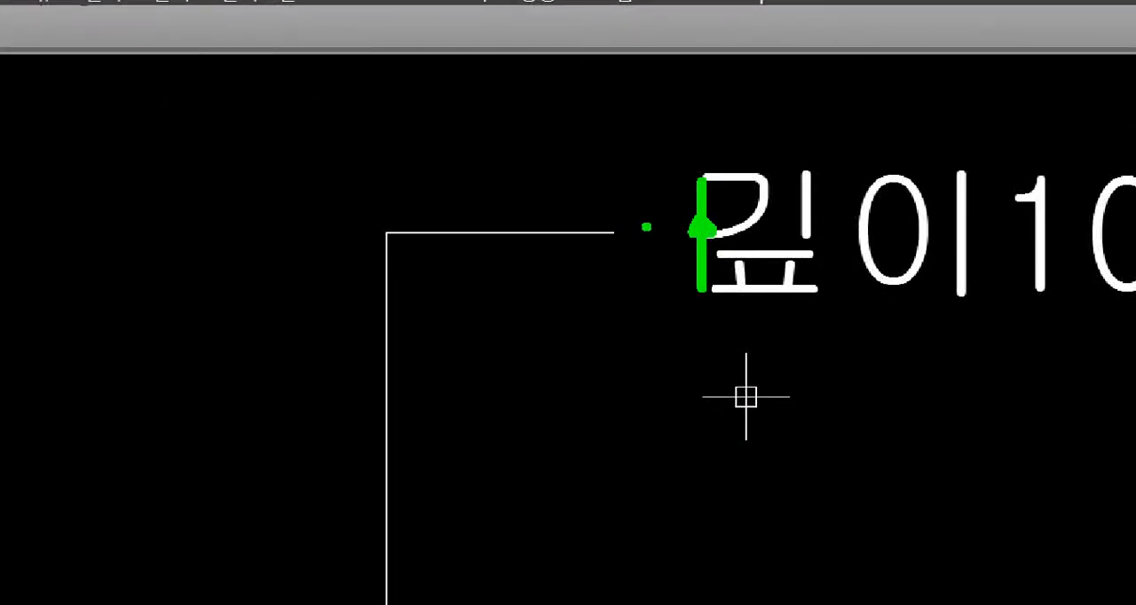
drag(618, 233, 710, 234)
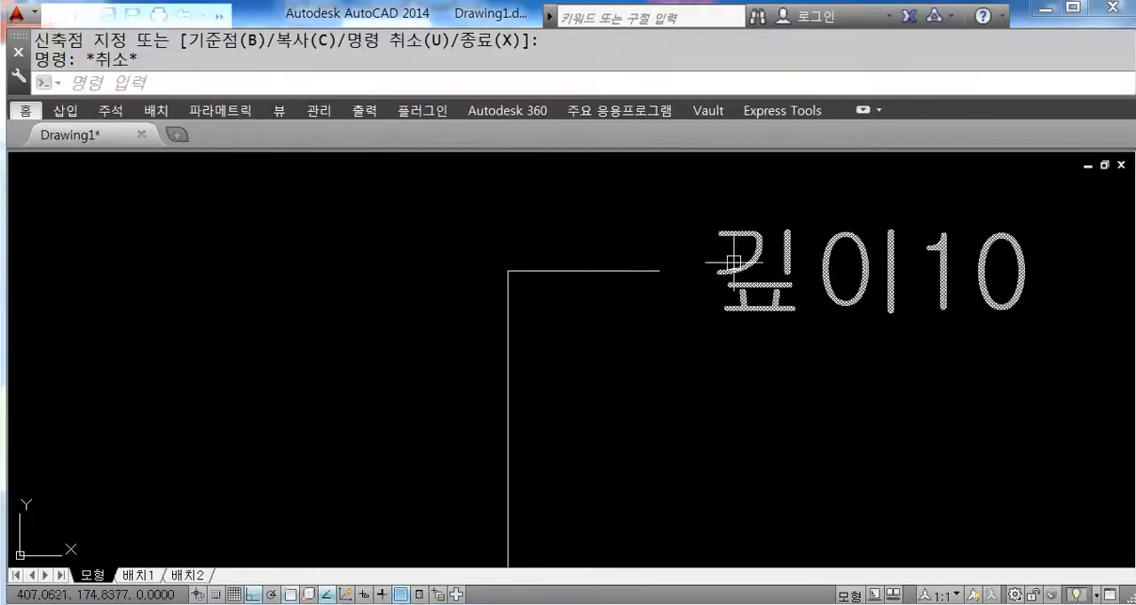
Step: Nudge the "깊이10" text vertically by its insertion grip to centre it on the leader's free end
click(694, 198)
click(686, 174)
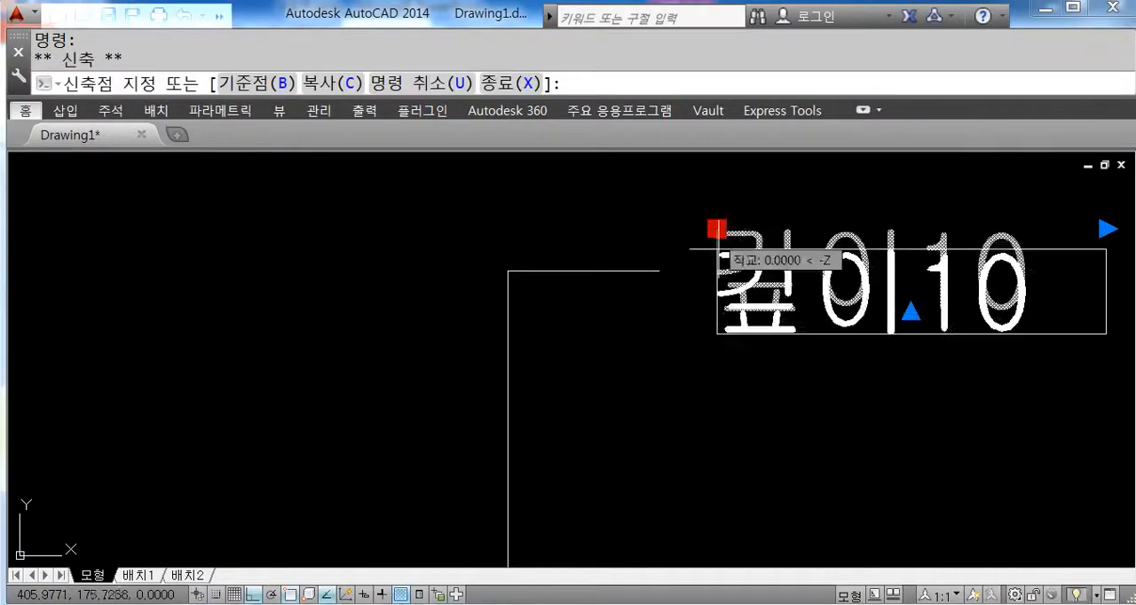
key(Escape)
click(716, 234)
key(Escape)
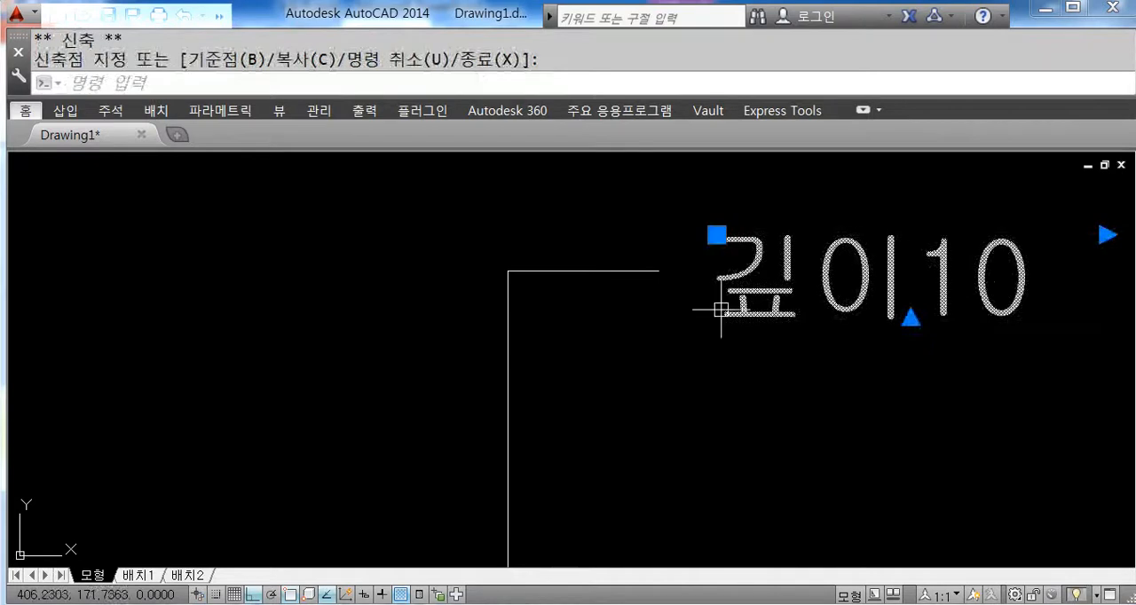
scroll(699, 245, up, 4)
click(744, 218)
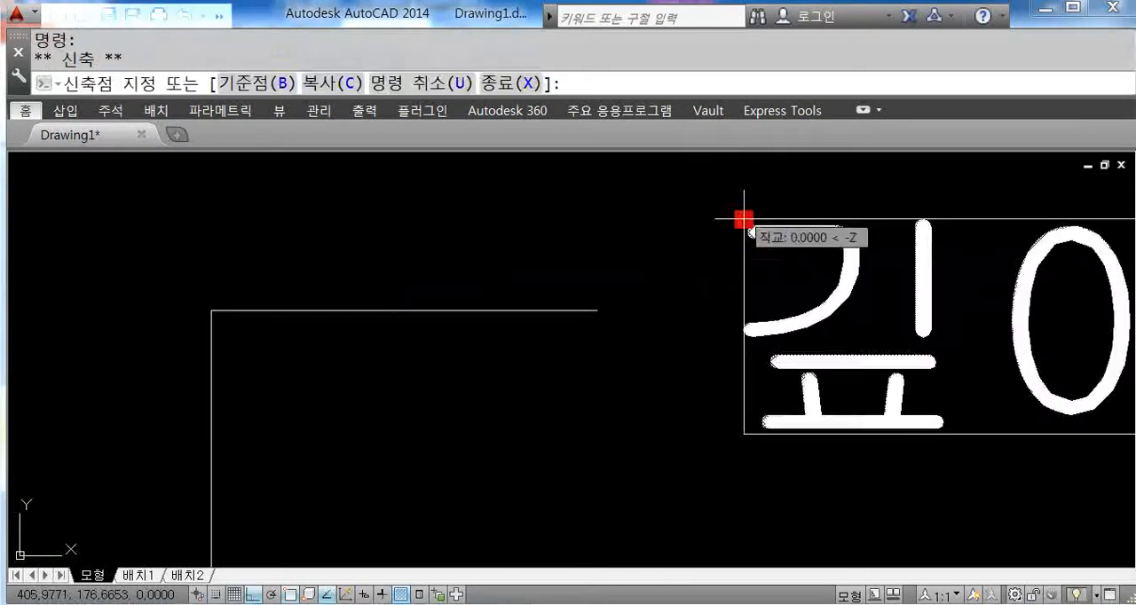
key(Escape)
key(Escape)
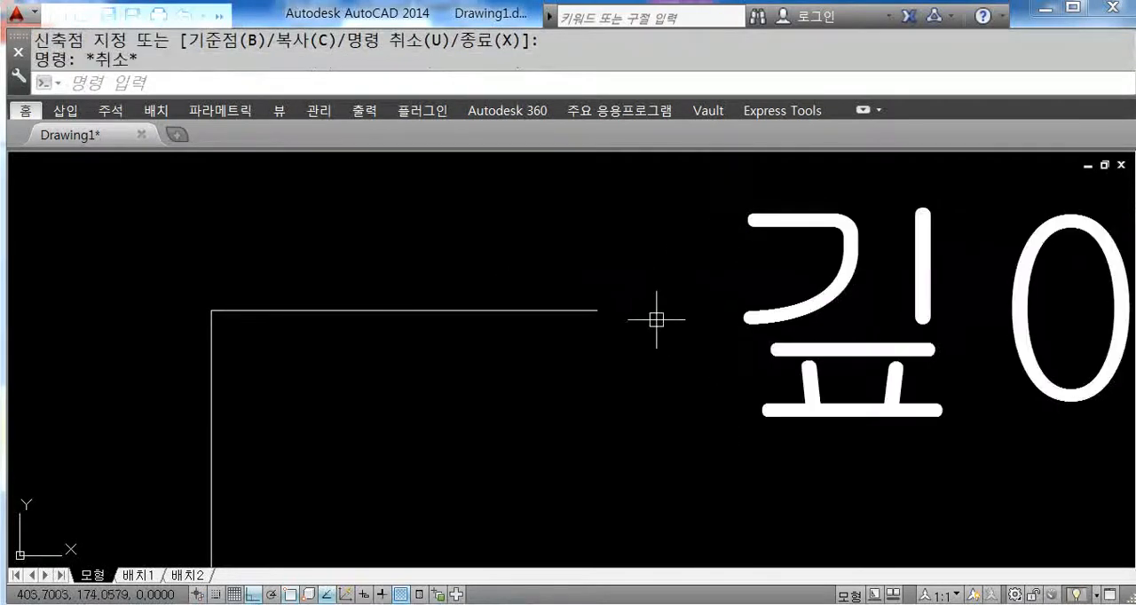
Step: Erase the "깊이10" multiline text beyond the leader's free end
scroll(657, 316, down, 5)
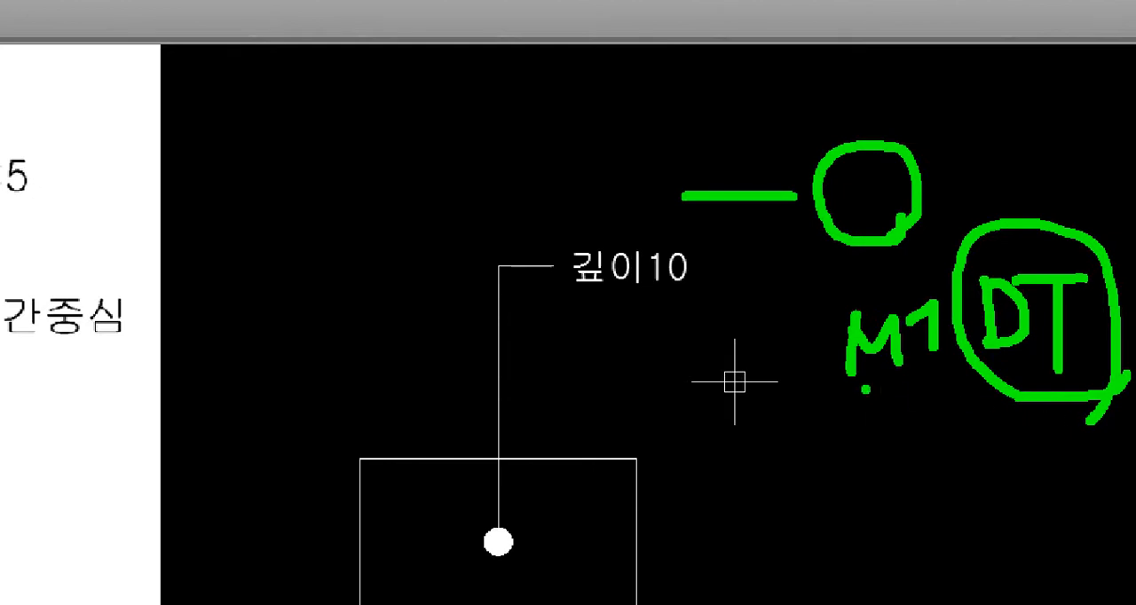
key(Escape)
key(Delete)
scroll(640, 307, up, 2)
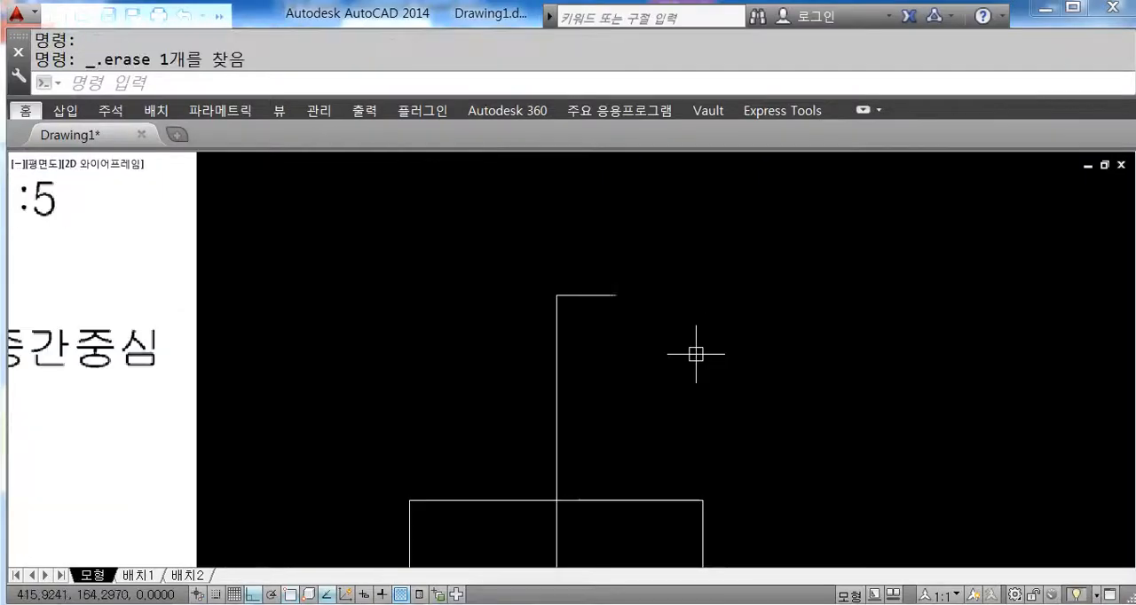
middle_drag(662, 348, 666, 346)
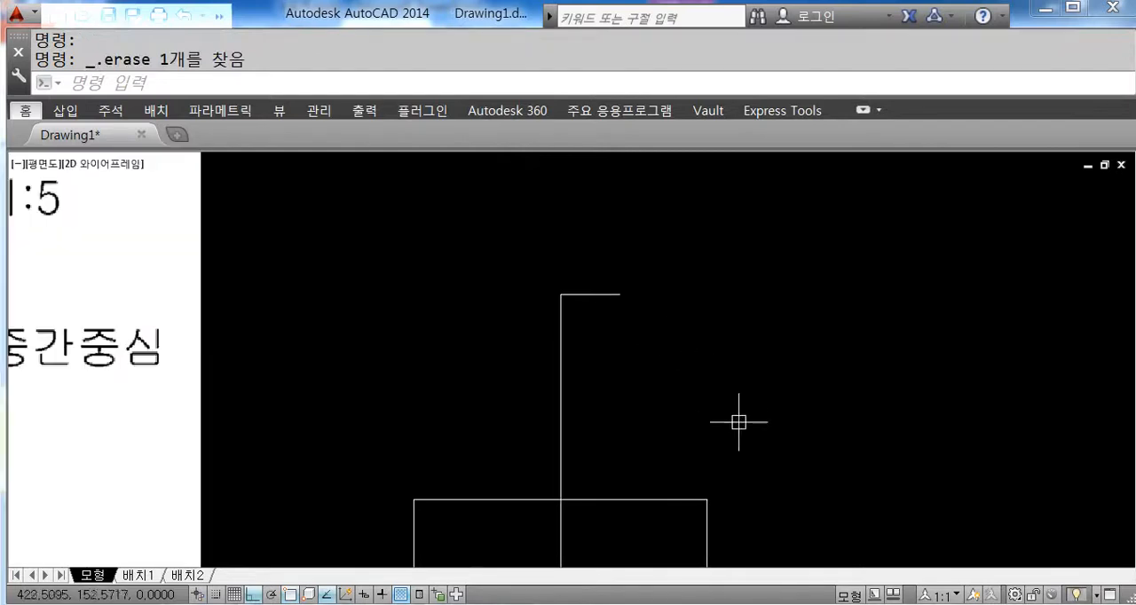
key(ctrl+1)
click(859, 378)
mouse_move(821, 119)
mouse_down()
mouse_move(821, 178)
mouse_move(868, 182)
mouse_up()
drag(875, 138, 923, 133)
drag(907, 135, 904, 177)
drag(866, 250, 862, 319)
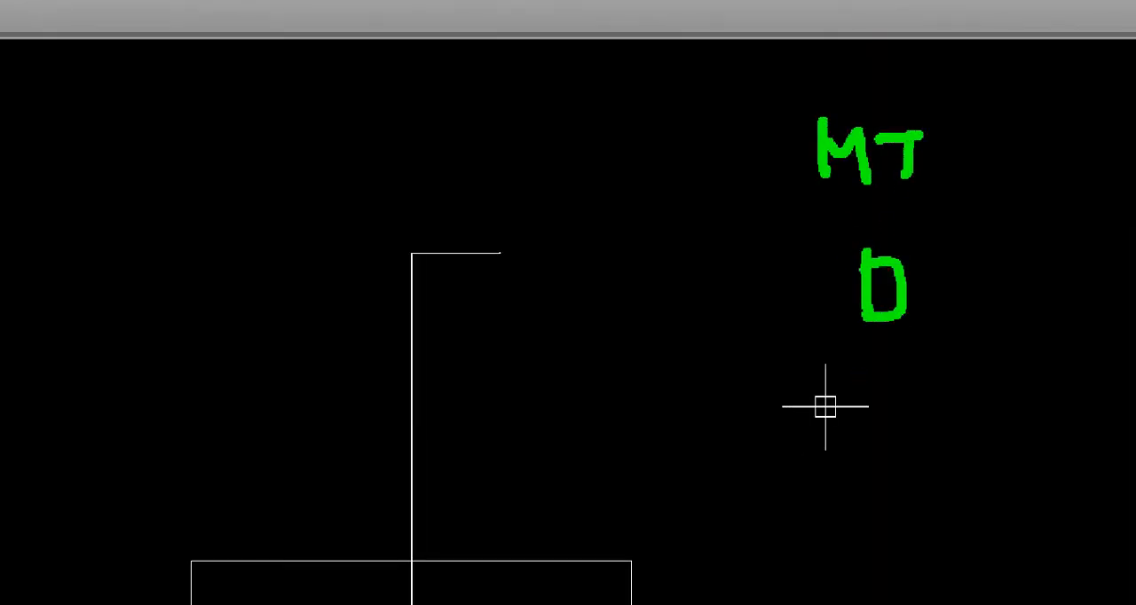
mouse_move(909, 258)
mouse_down()
mouse_move(968, 255)
mouse_move(941, 327)
mouse_up()
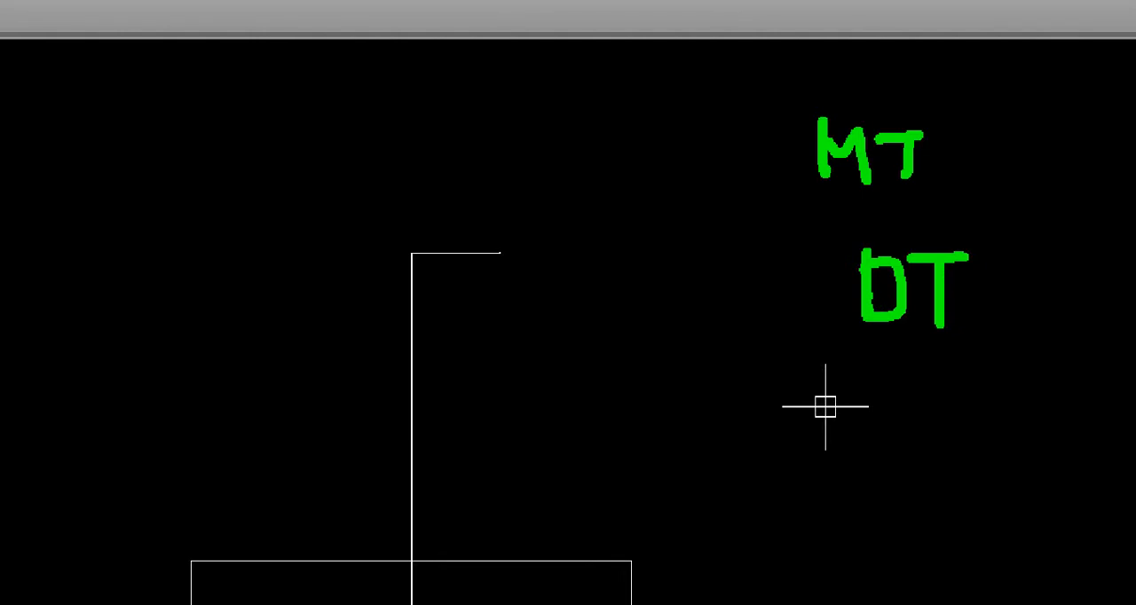
key(Escape)
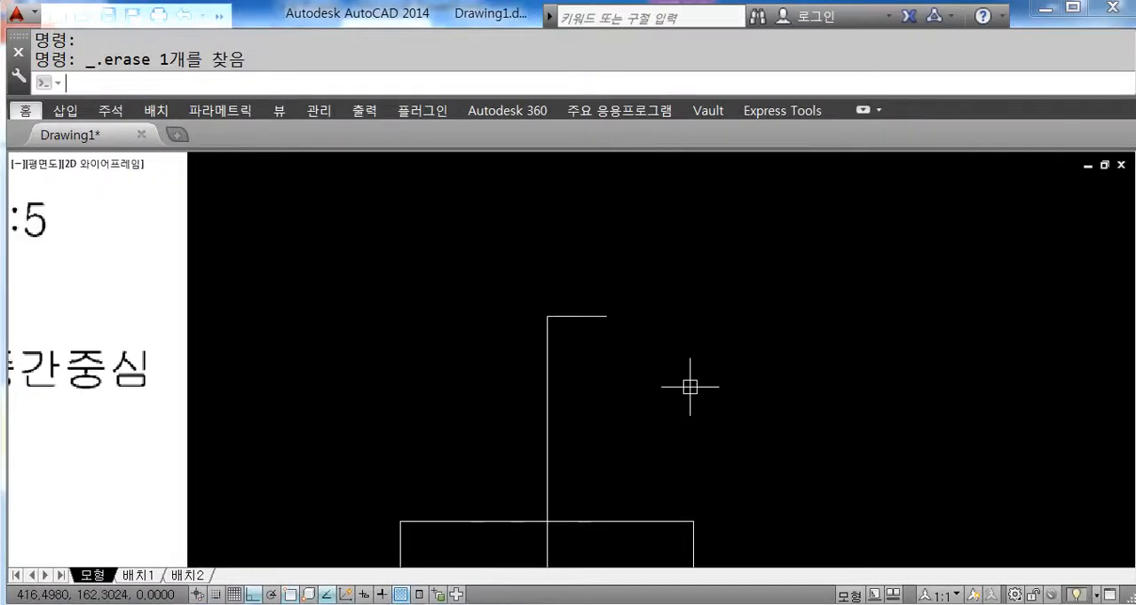
text(ㅅ)
key(Escape)
key(Escape)
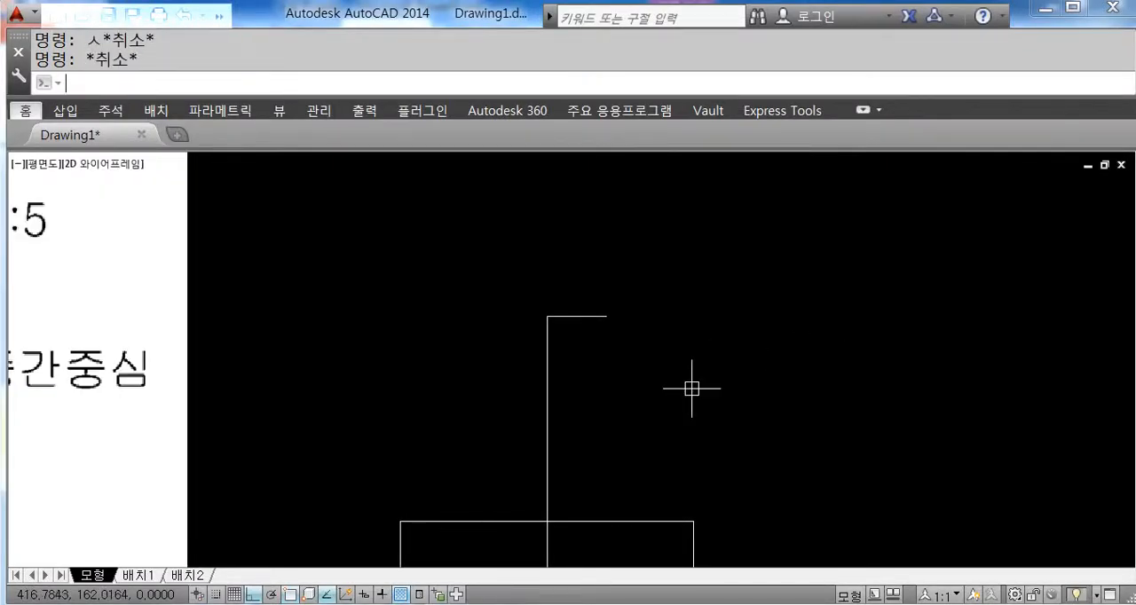
Step: Start the single-line text command (DT)
text(dt)
key(Return)
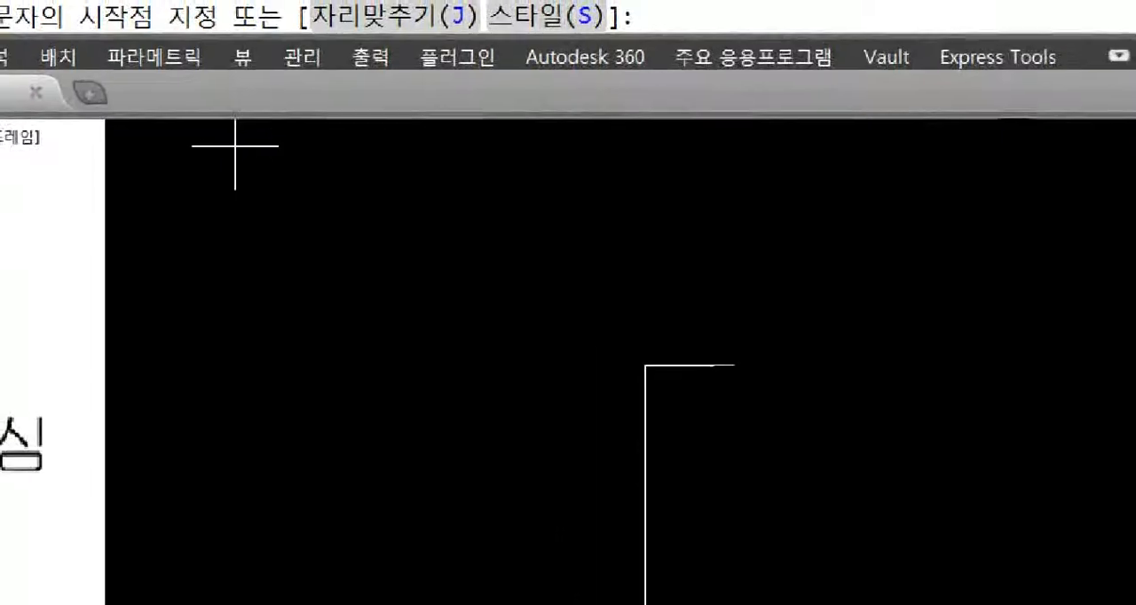
drag(405, 210, 439, 266)
drag(508, 175, 515, 278)
drag(502, 233, 565, 227)
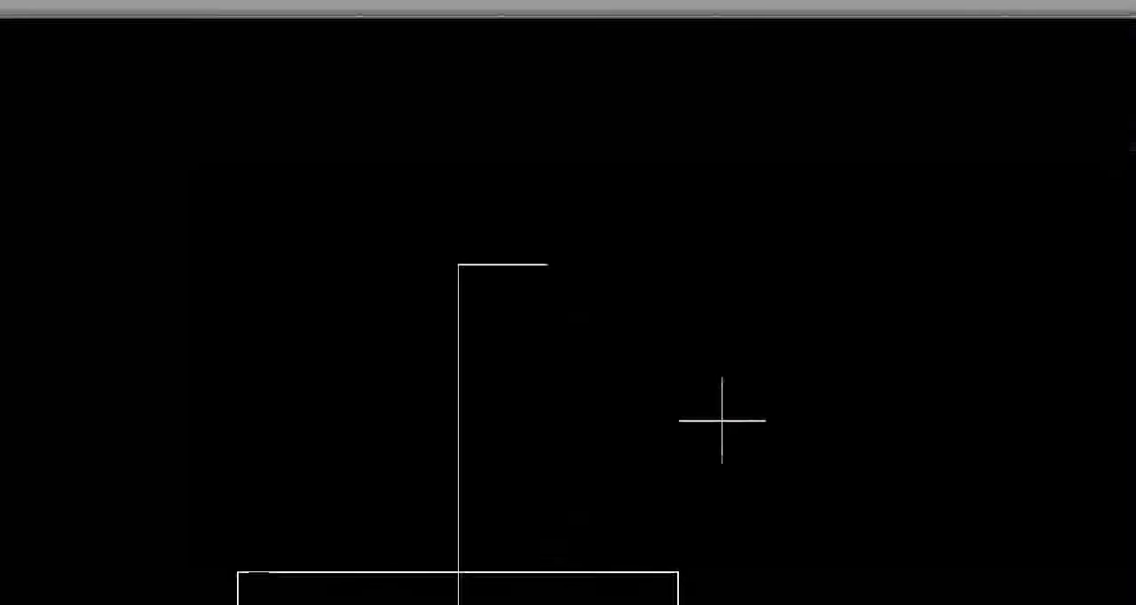
mouse_move(619, 227)
mouse_down()
mouse_move(669, 229)
mouse_move(687, 303)
mouse_up()
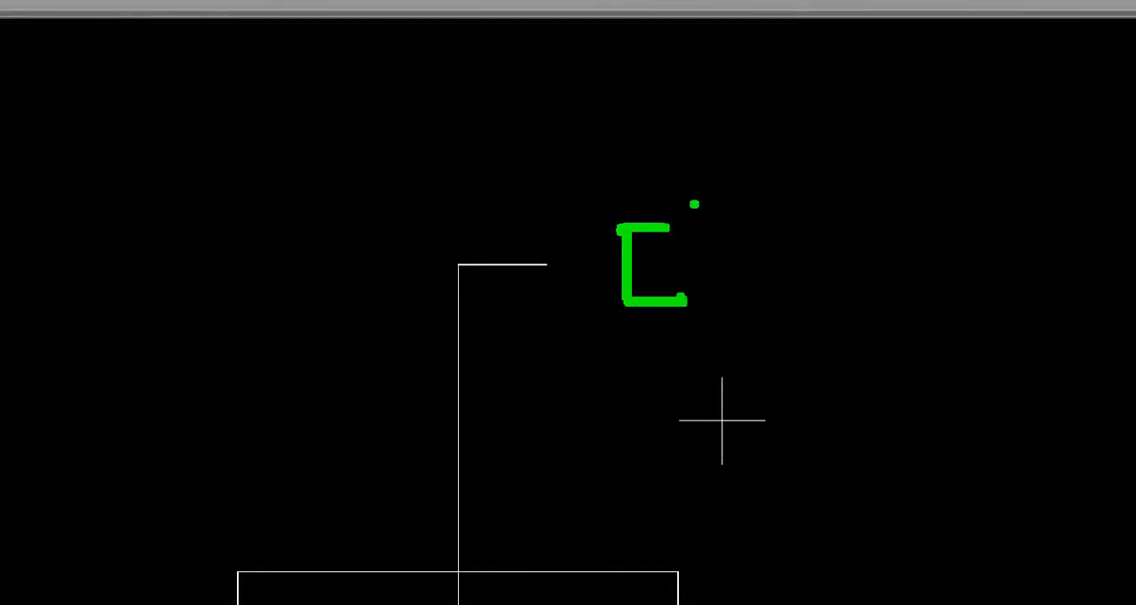
drag(693, 203, 707, 327)
drag(702, 263, 744, 263)
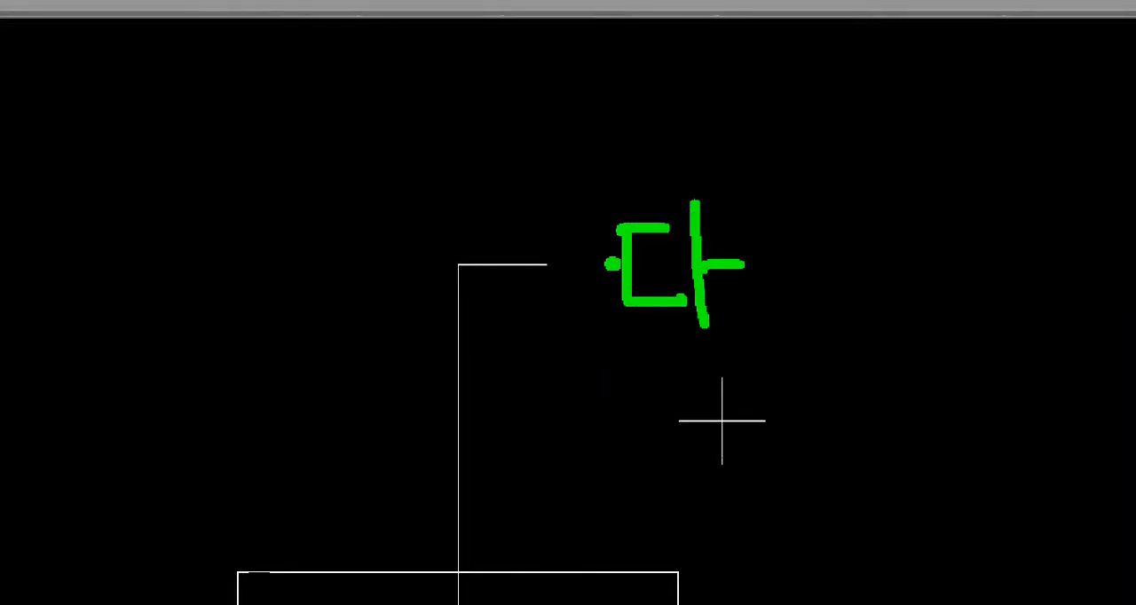
drag(549, 268, 595, 266)
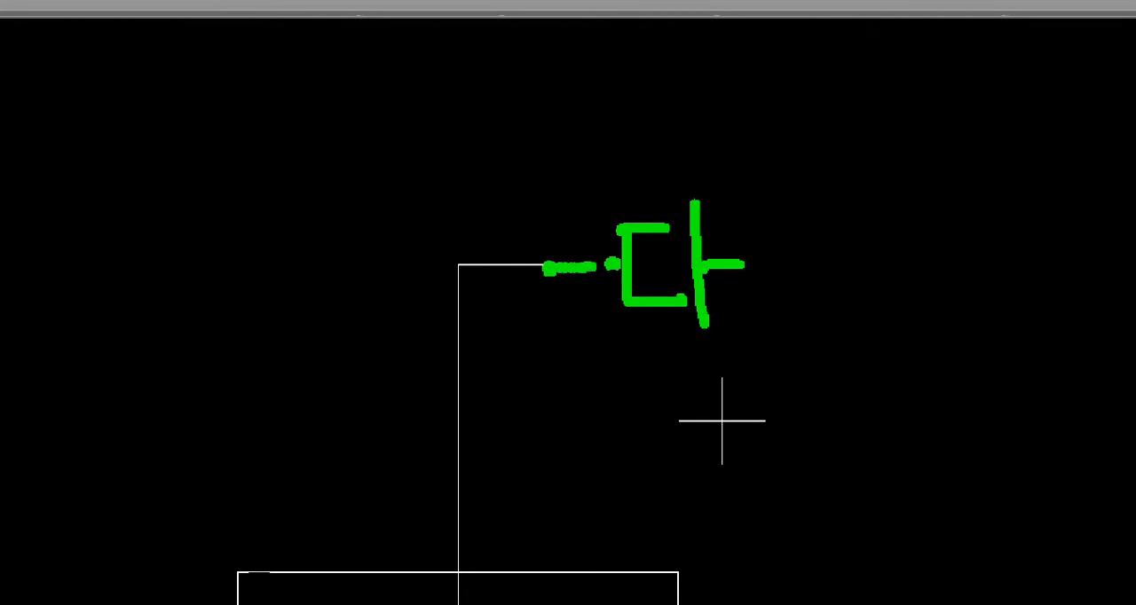
key(Escape)
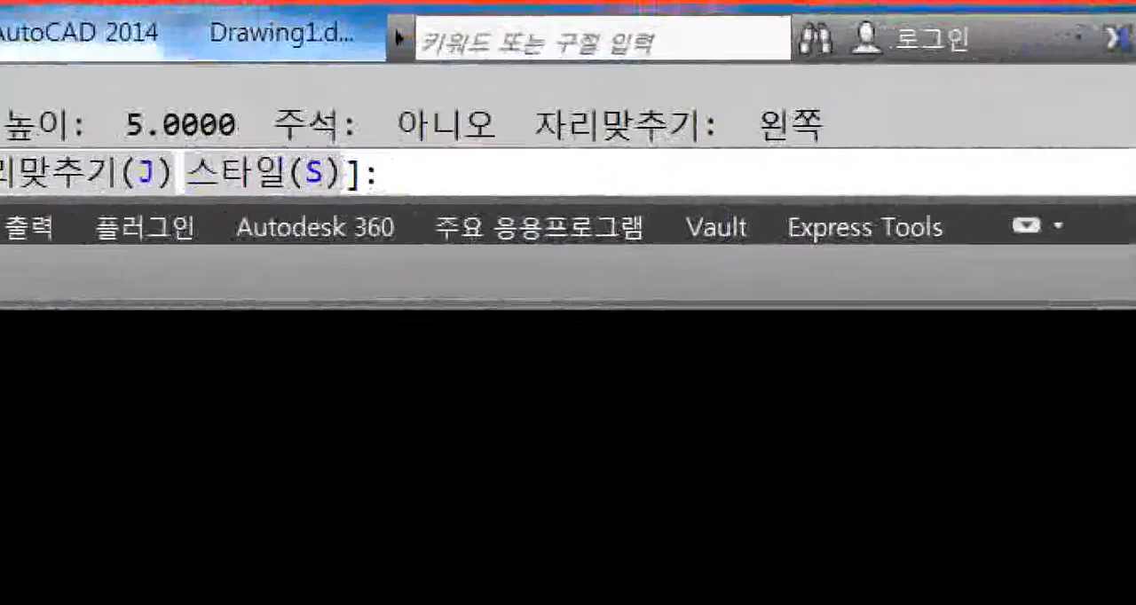
click(698, 28)
ctrl+drag(733, 87, 853, 154)
key(Escape)
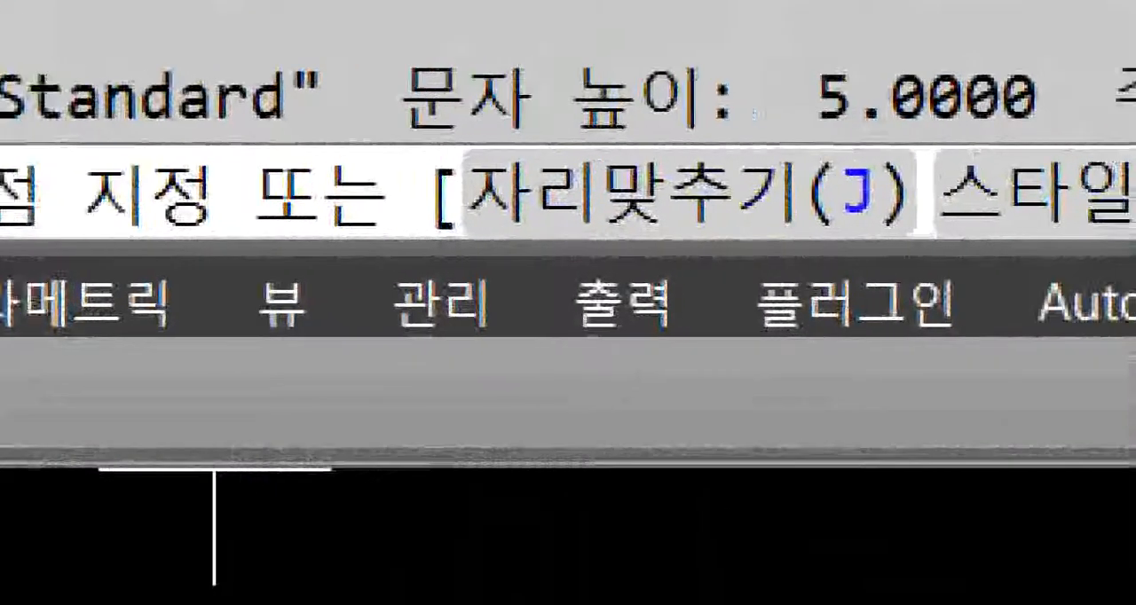
mouse_move(350, 125)
ctrl+mouse_down()
mouse_move(875, 248)
mouse_move(879, 268)
ctrl+mouse_up()
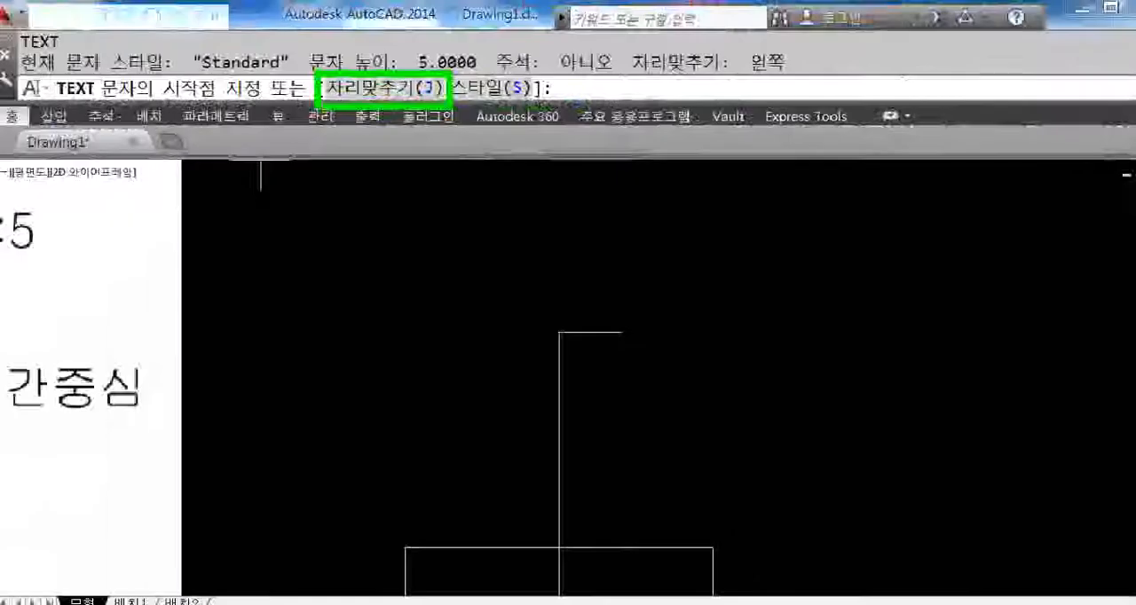
key(Escape)
Step: Set the single-line text to middle-left (ML) justification, anchored on the leader's free end, with height 5 and rotation 0
text(j)
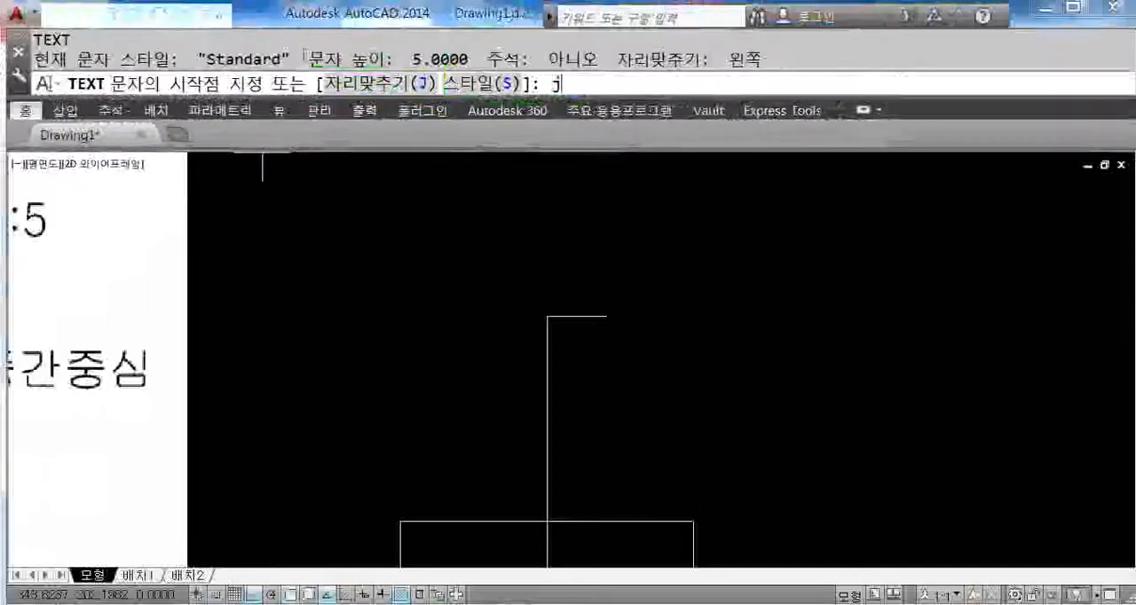
key(Return)
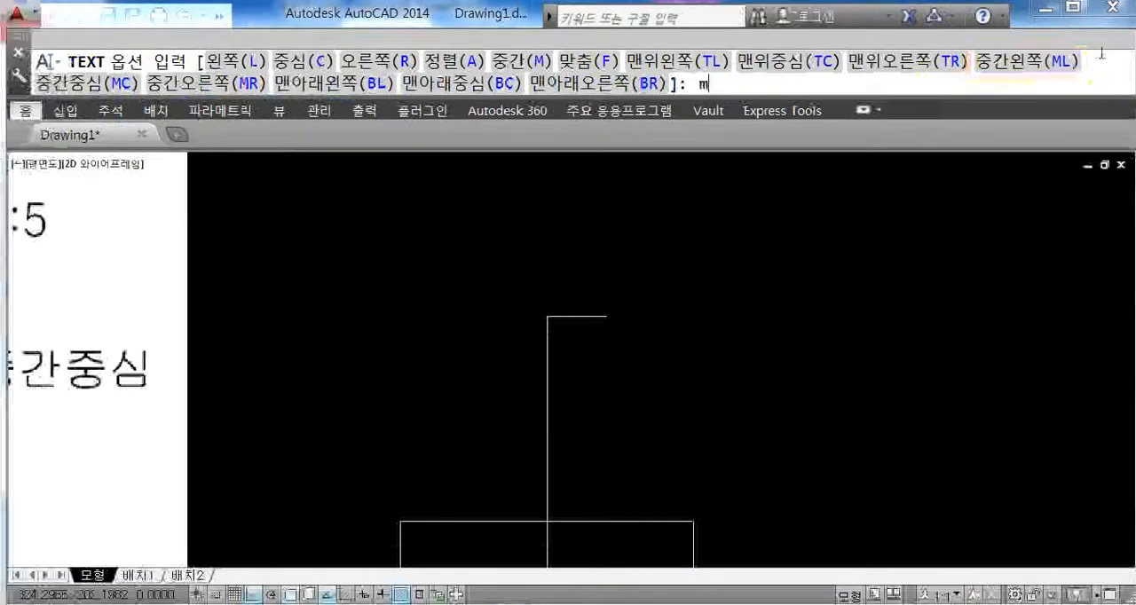
text(l)
key(Return)
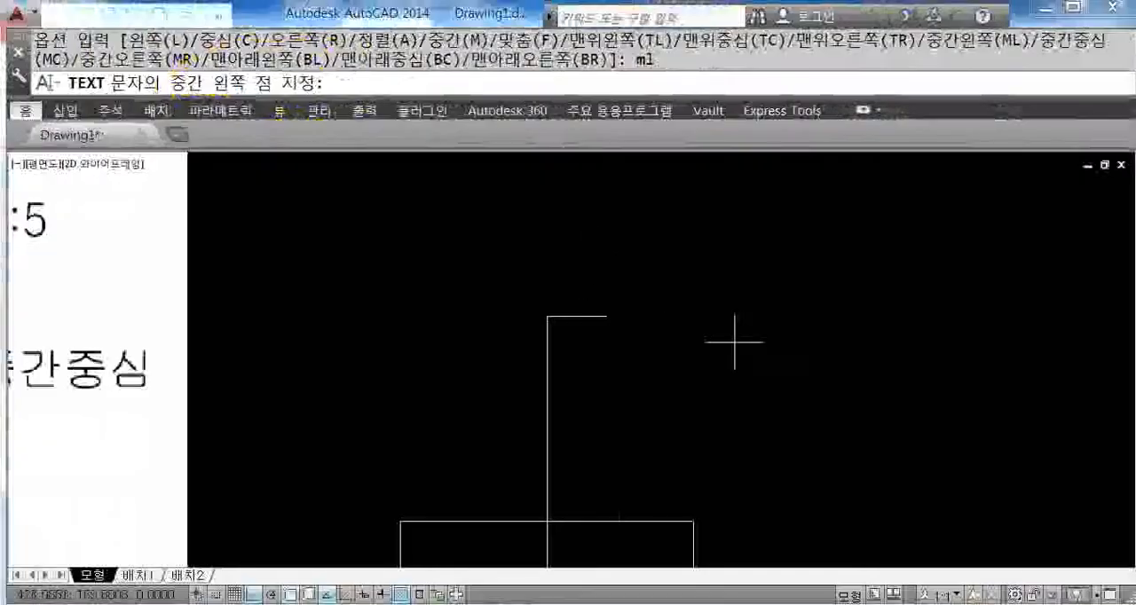
click(606, 316)
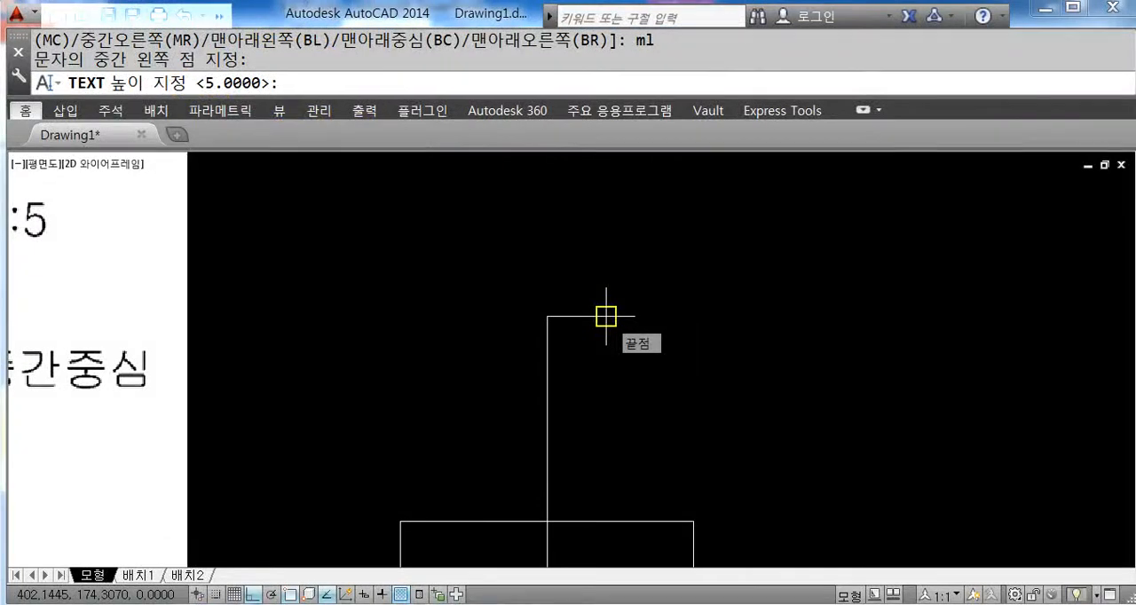
text(5)
key(Return)
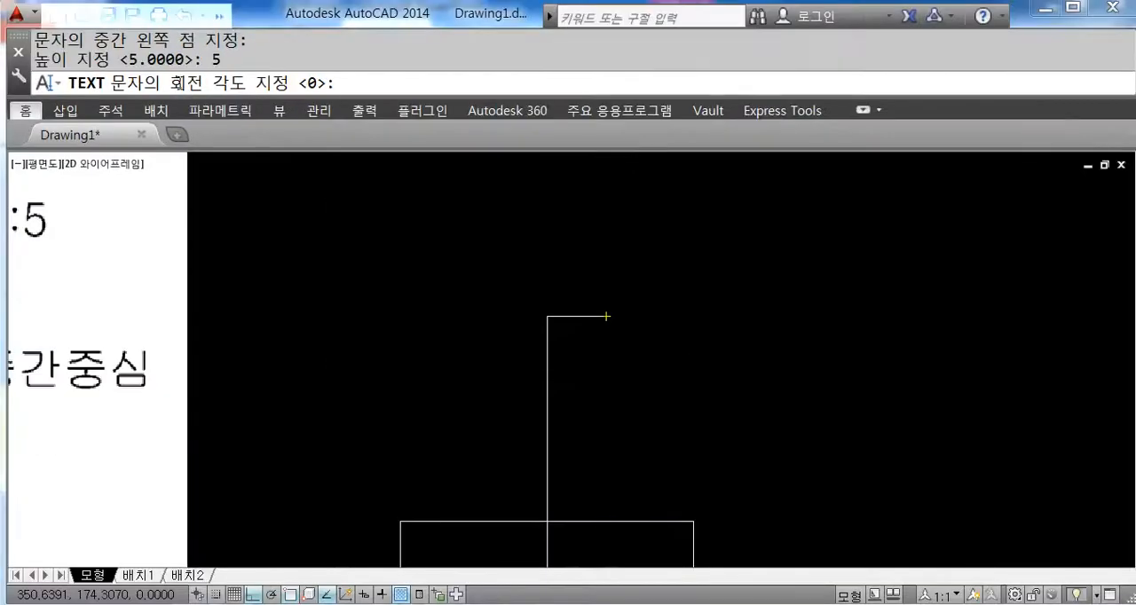
key(Return)
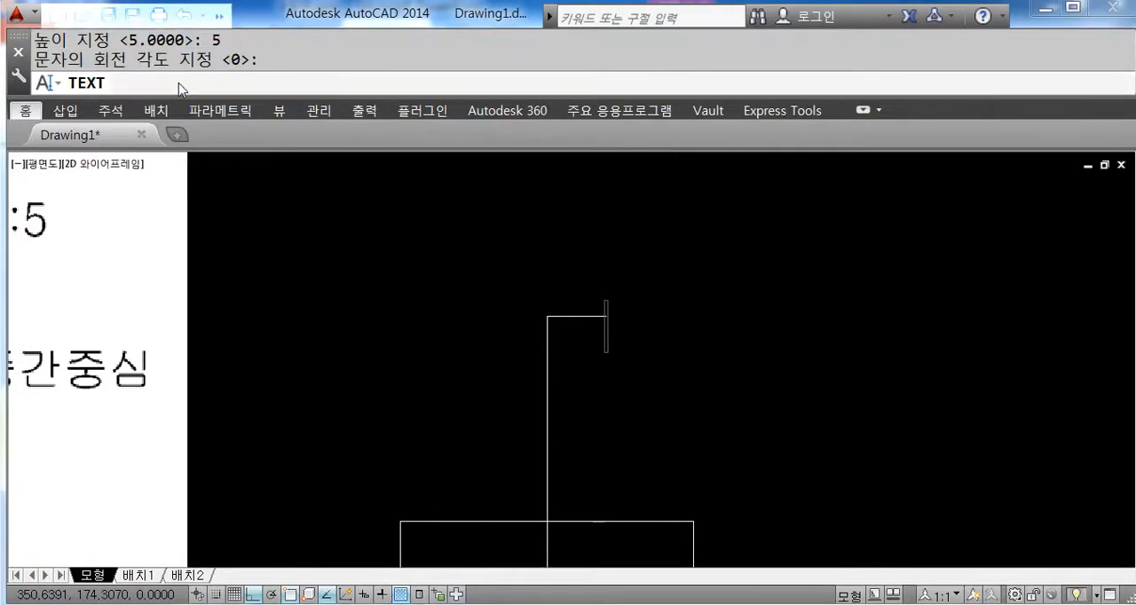
Step: Enter "DA" as the single-line text at the leader's free end and finish the text command
text(?)
key(BackSpace)
text(Da)
key(BackSpace)
text(A)
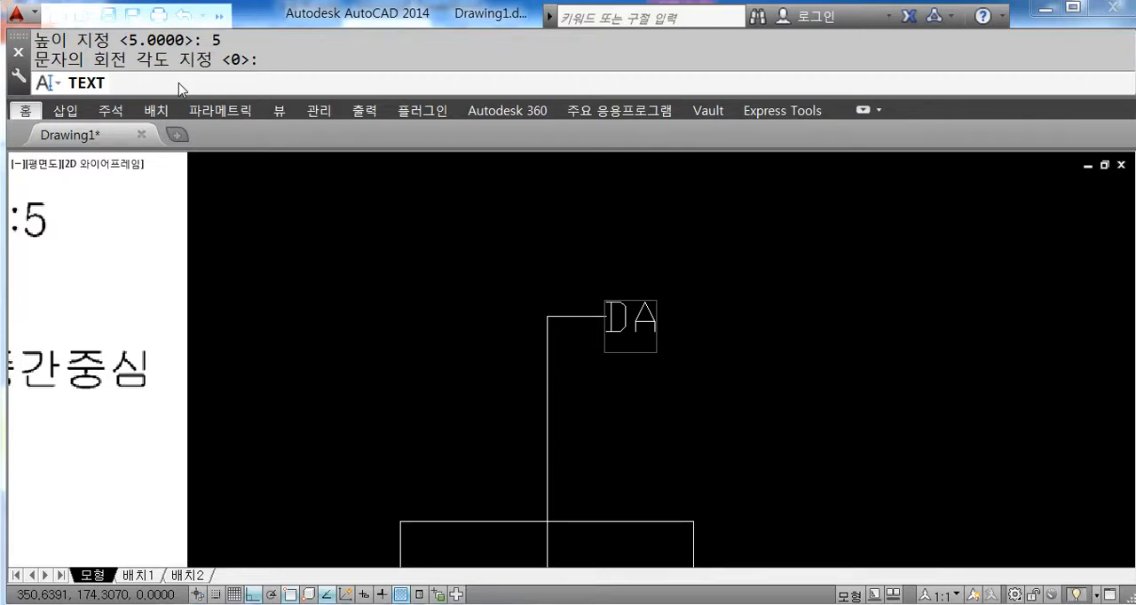
key(Return)
key(Return)
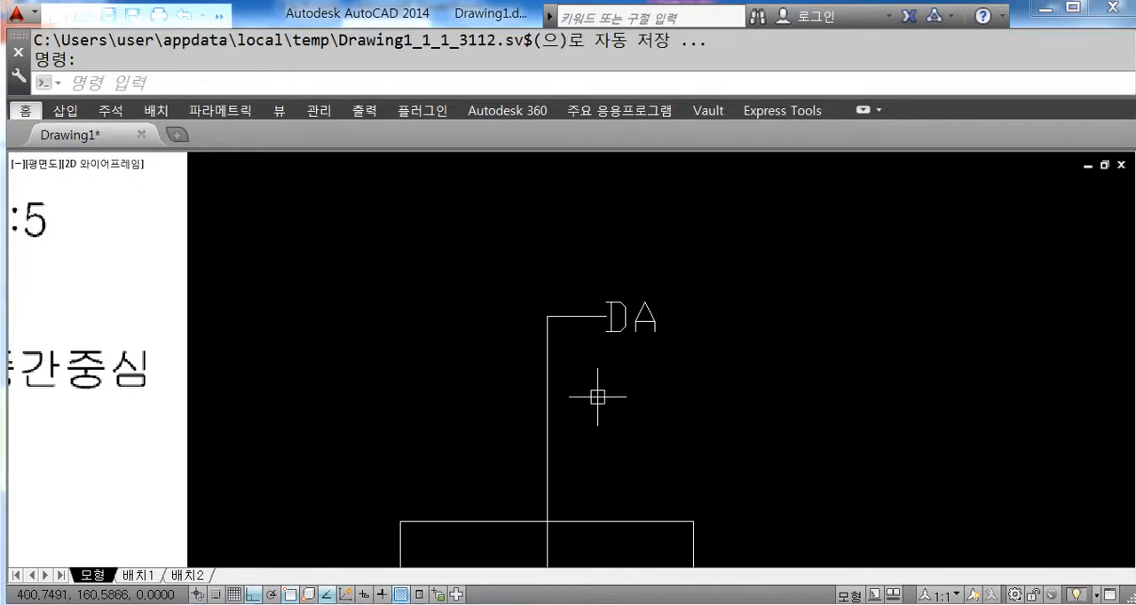
Step: Turn off ortho and use the "DA" text's middle-left grip to leave a gap of about 1.5 beyond the leader's free end
scroll(594, 324, up, 4)
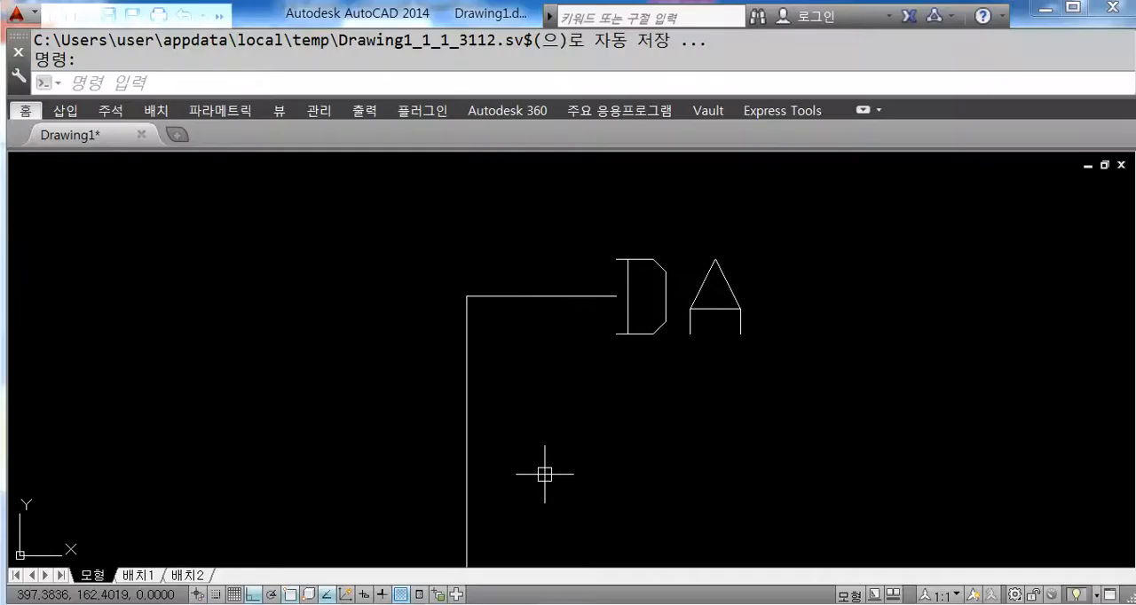
scroll(565, 478, down, 3)
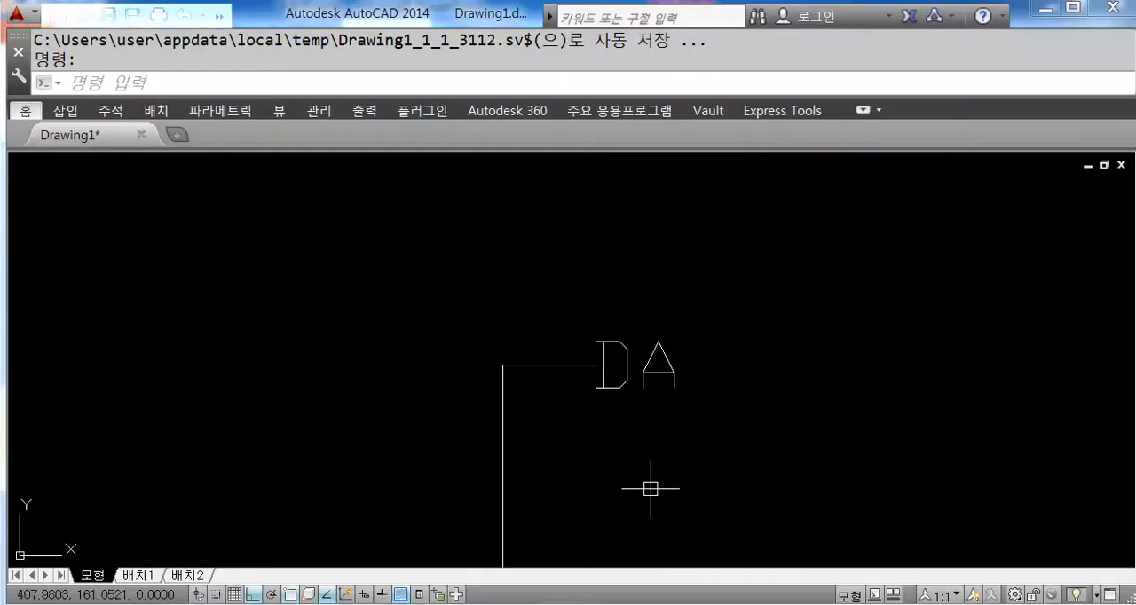
middle_drag(671, 491, 616, 429)
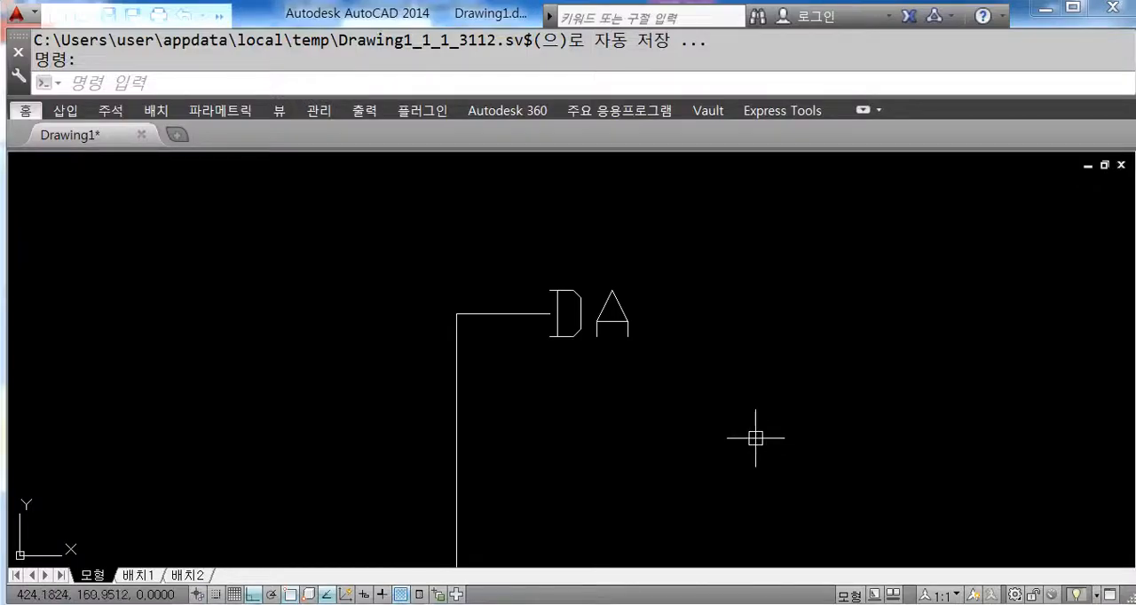
scroll(586, 328, up, 2)
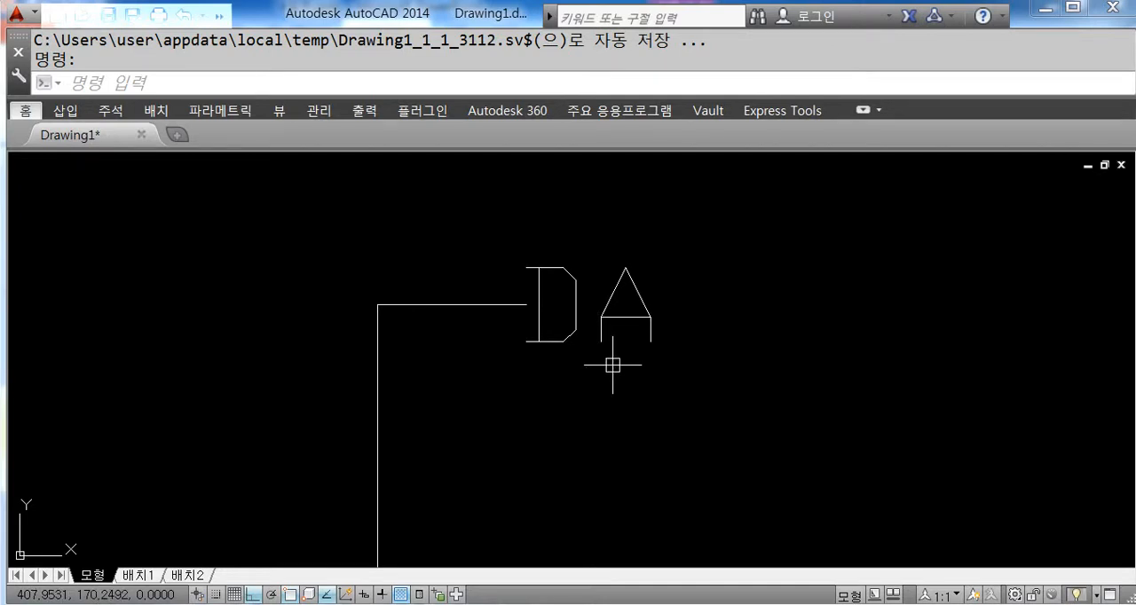
click(575, 321)
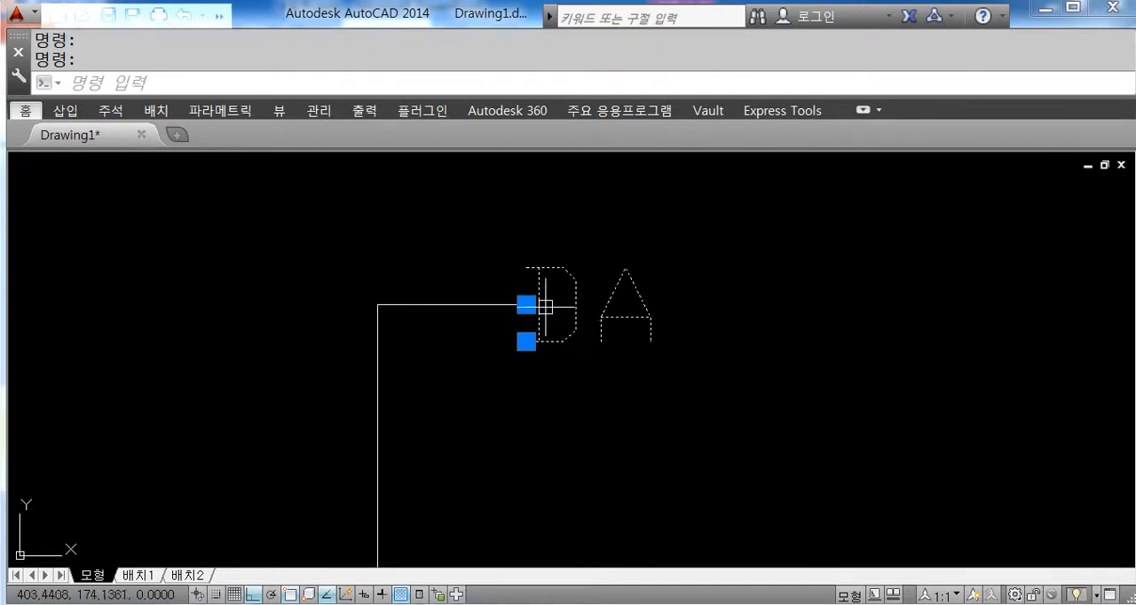
click(526, 304)
click(626, 304)
click(625, 304)
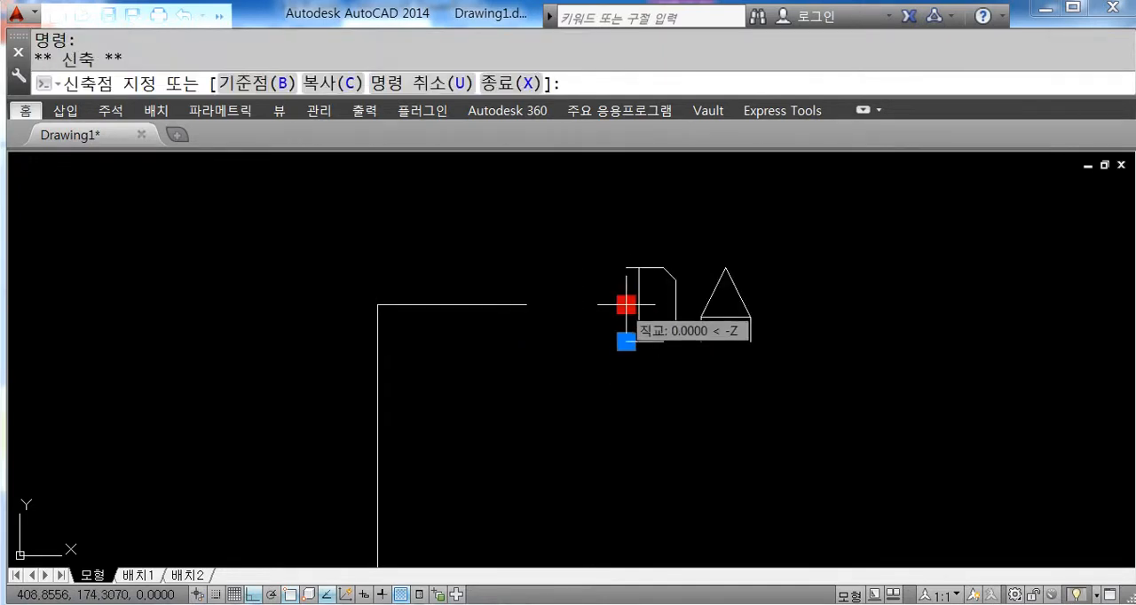
key(F8)
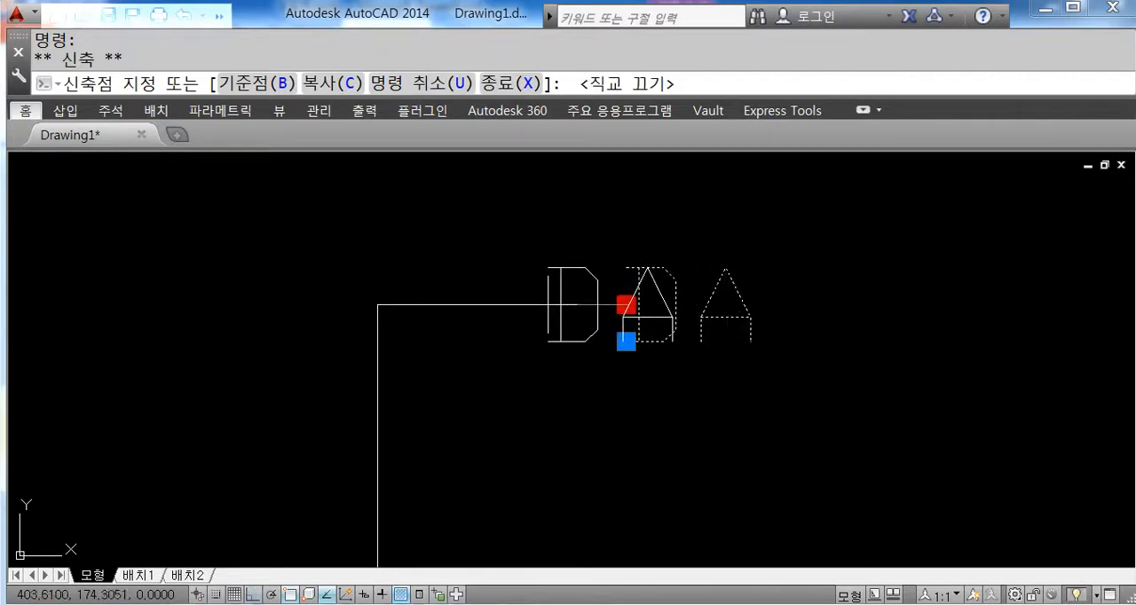
click(547, 304)
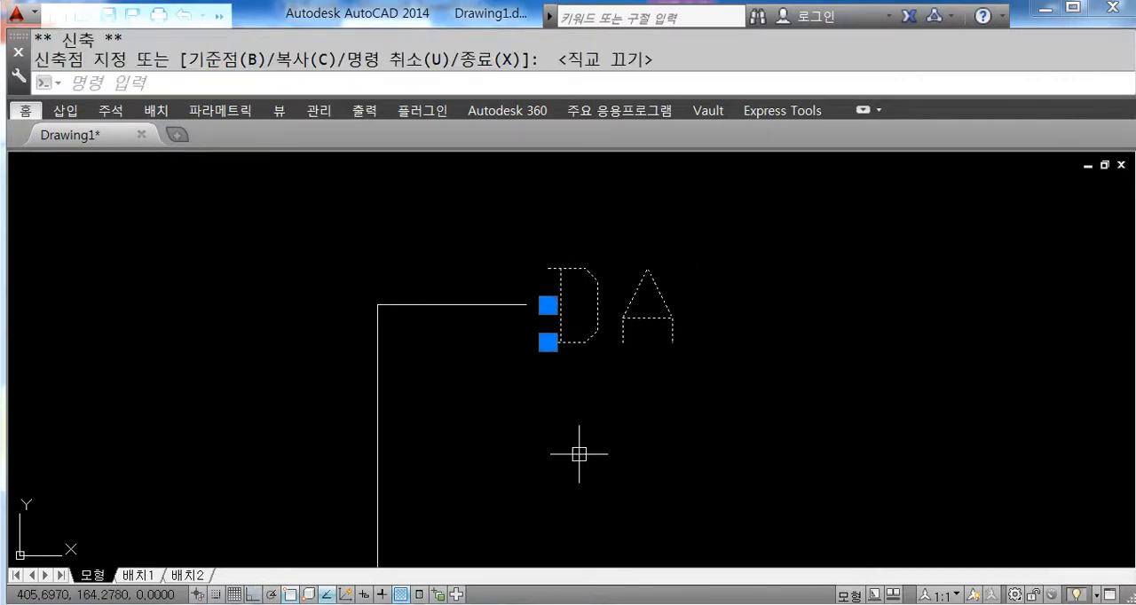
key(Escape)
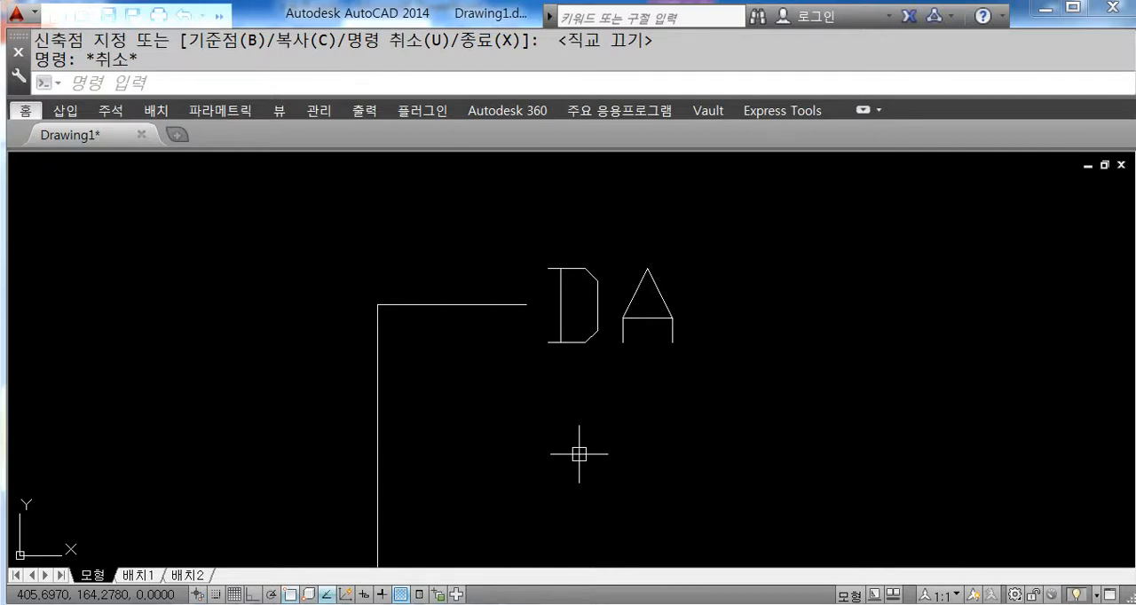
Step: Erase the "DA" text beyond the leader's free end
click(616, 316)
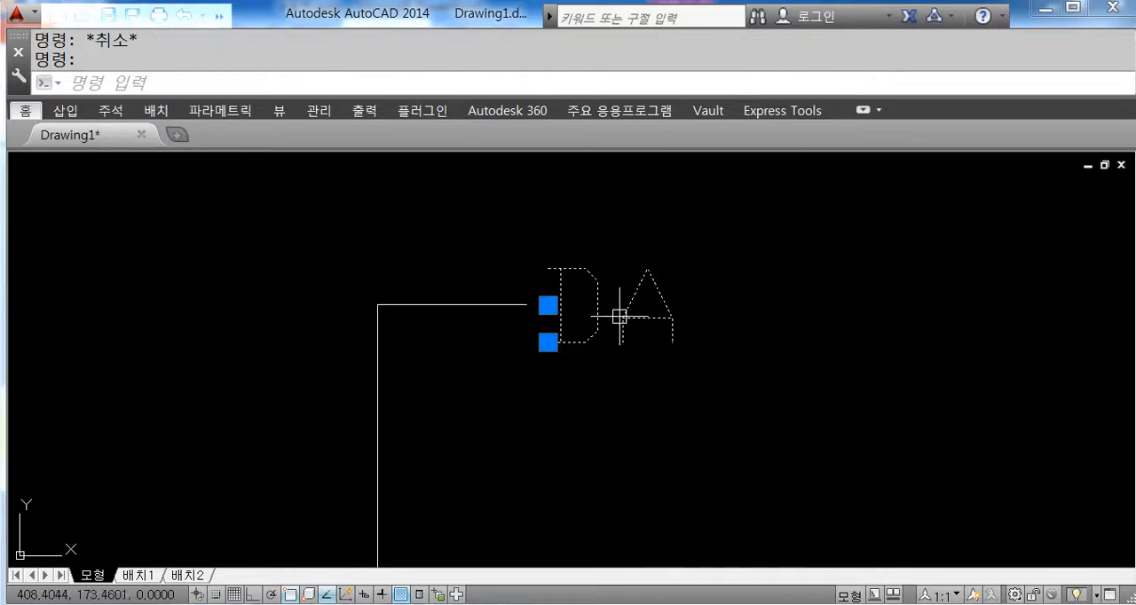
key(Delete)
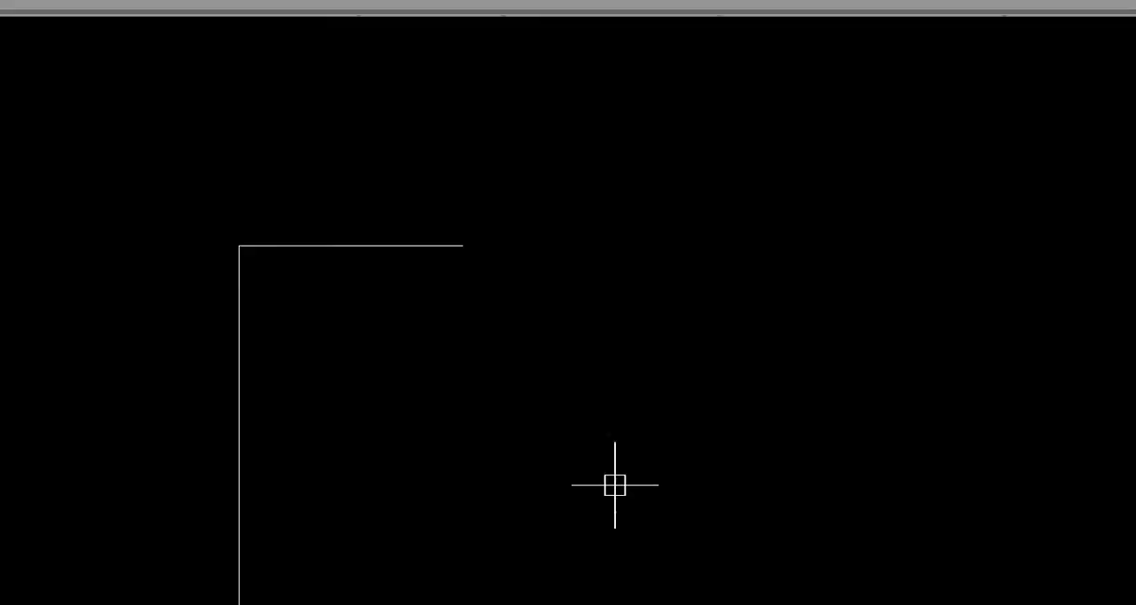
click(657, 410)
drag(503, 199, 534, 261)
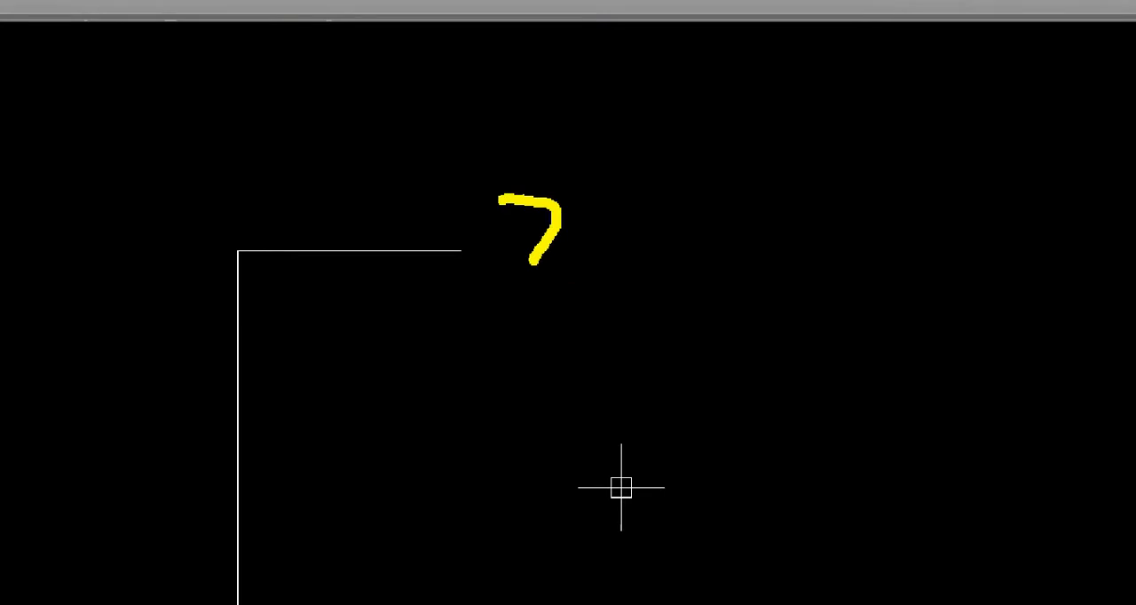
click(535, 285)
mouse_move(588, 187)
mouse_down()
mouse_move(589, 261)
mouse_move(570, 285)
mouse_up()
mouse_move(556, 302)
mouse_down()
mouse_move(557, 329)
mouse_move(576, 325)
mouse_up()
drag(568, 333, 609, 307)
mouse_move(629, 258)
mouse_down()
mouse_move(625, 282)
mouse_move(632, 230)
mouse_up()
drag(666, 210, 671, 316)
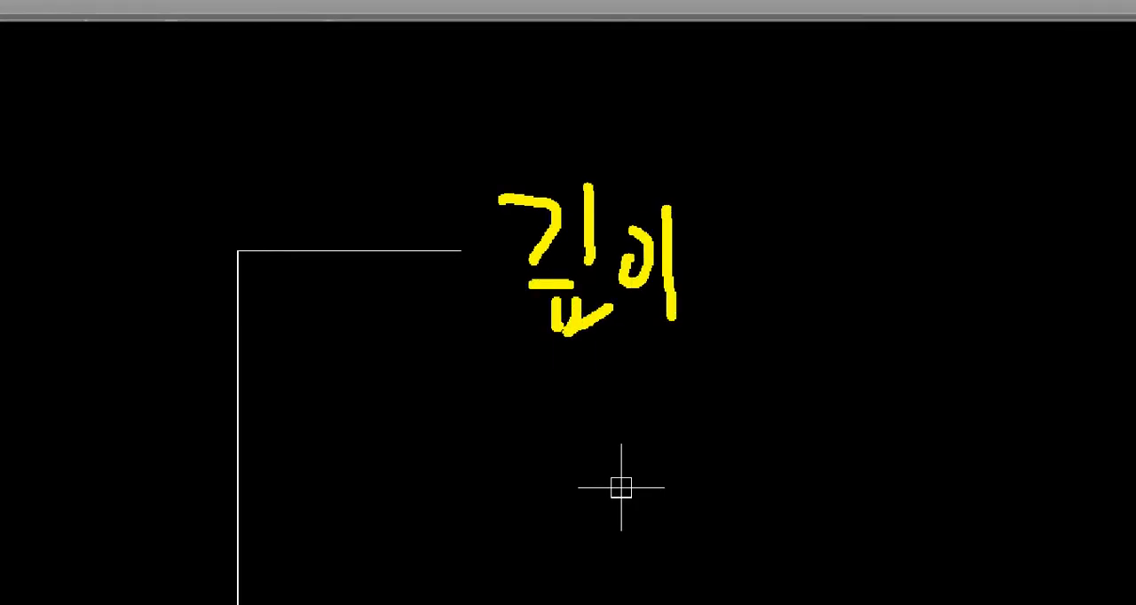
drag(717, 235, 725, 308)
drag(771, 233, 763, 236)
drag(481, 366, 838, 334)
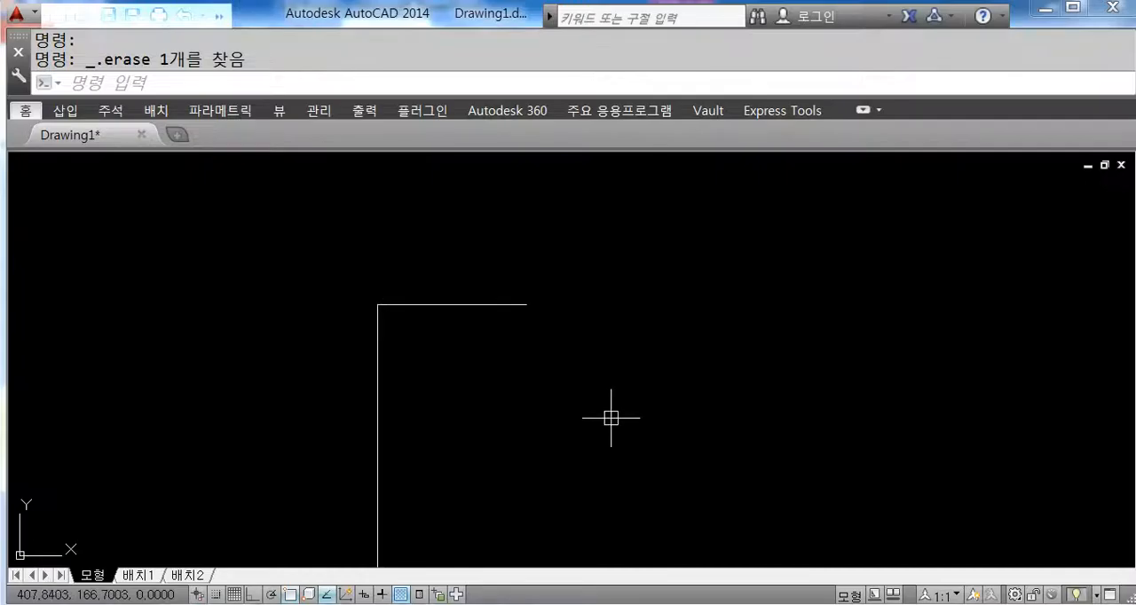
Step: Add the single-line text "깊이10" at the leader's free end with the current middle-left justification, height 5 and rotation 0
text(t)
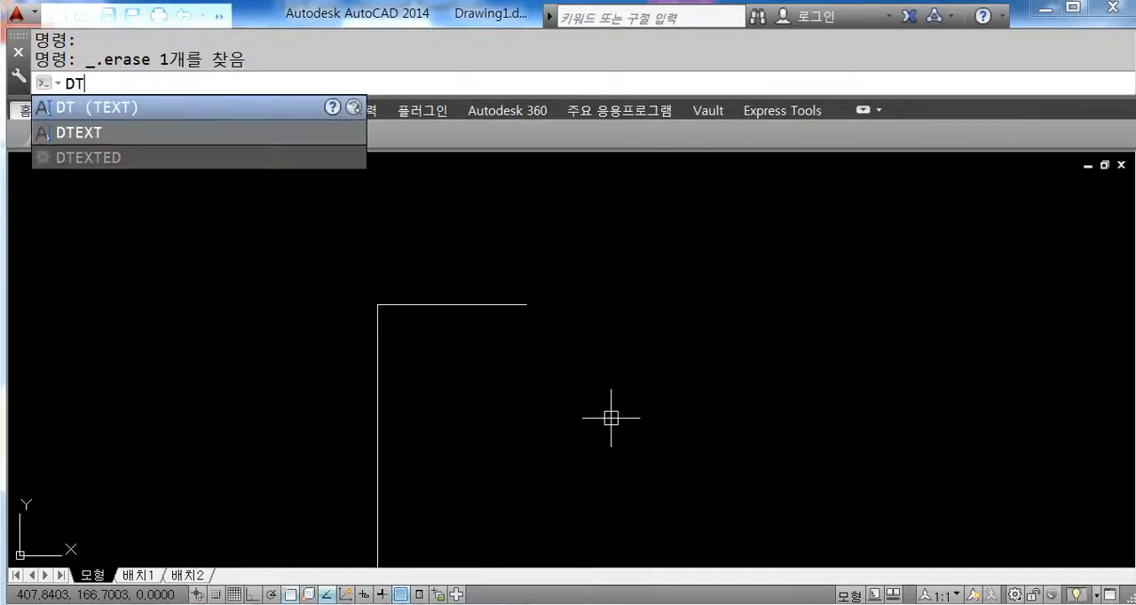
key(Return)
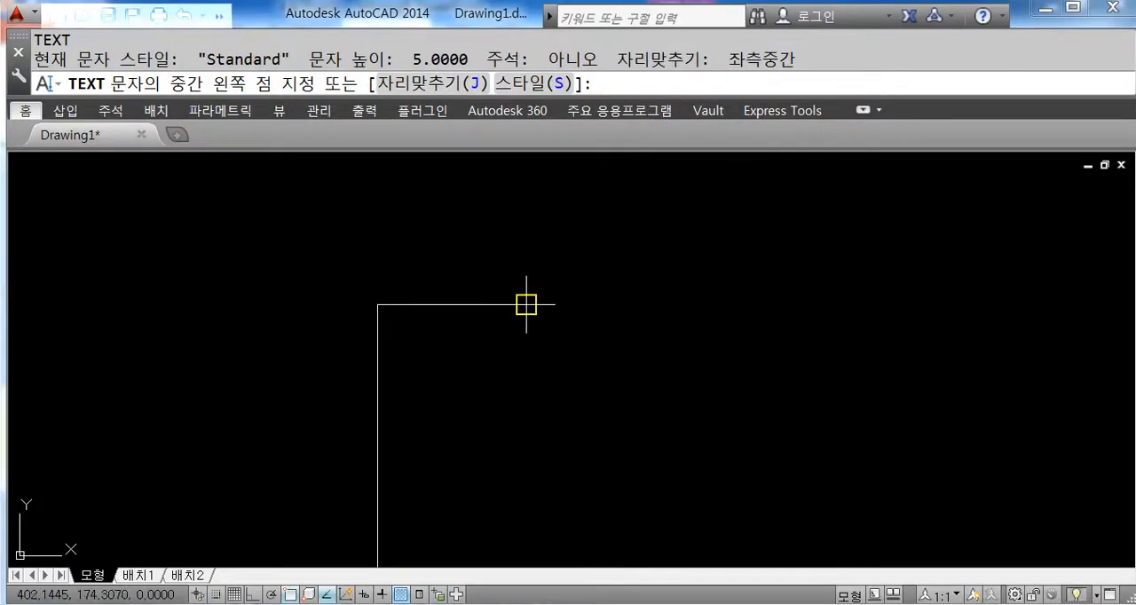
click(526, 305)
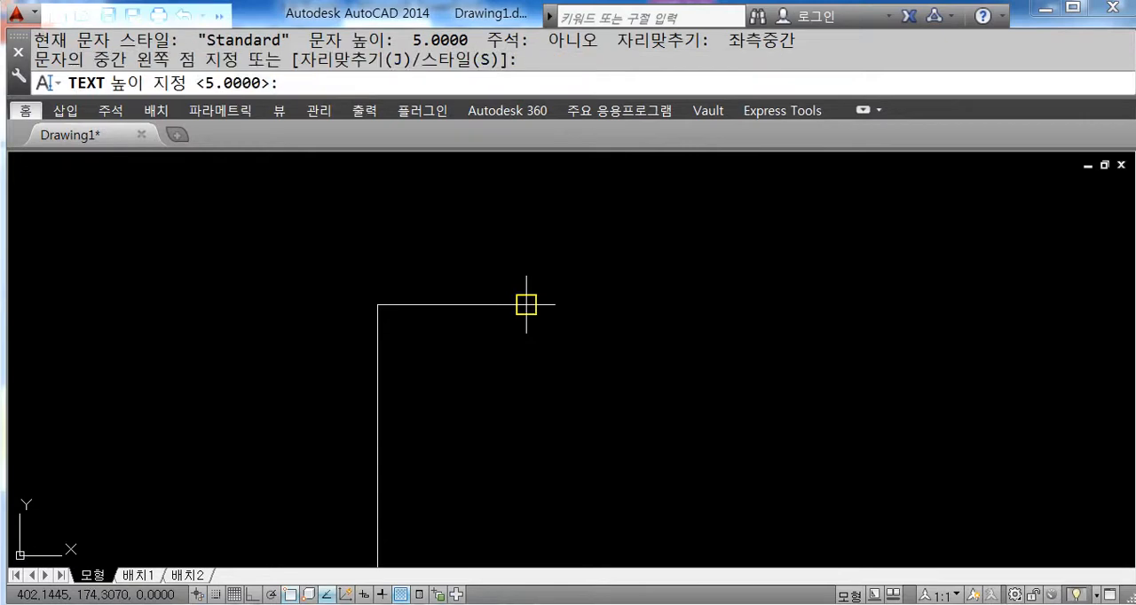
key(Return)
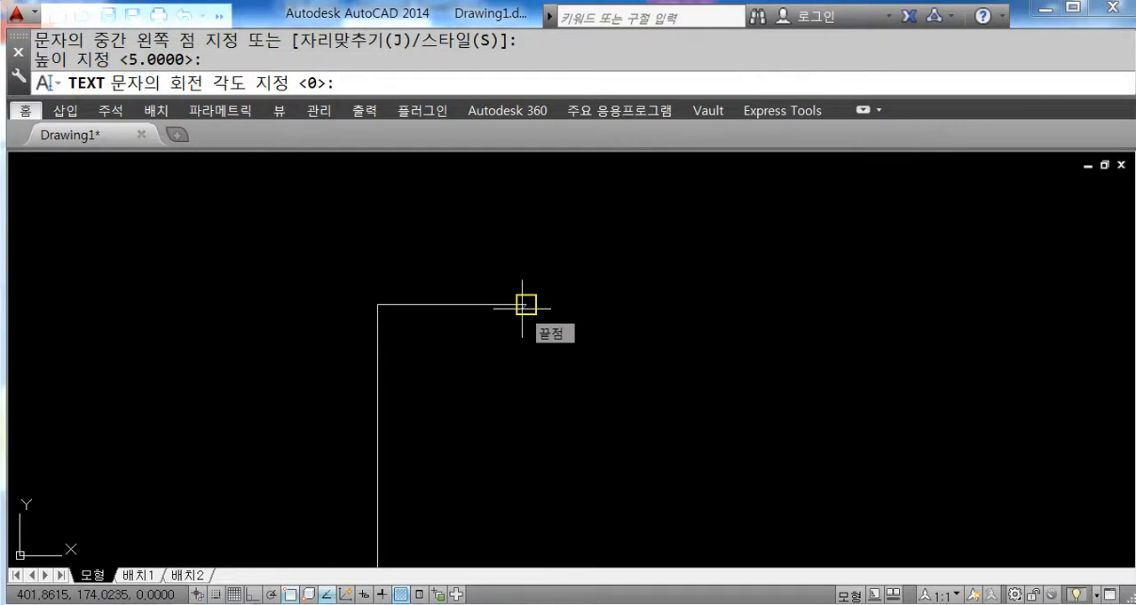
key(Return)
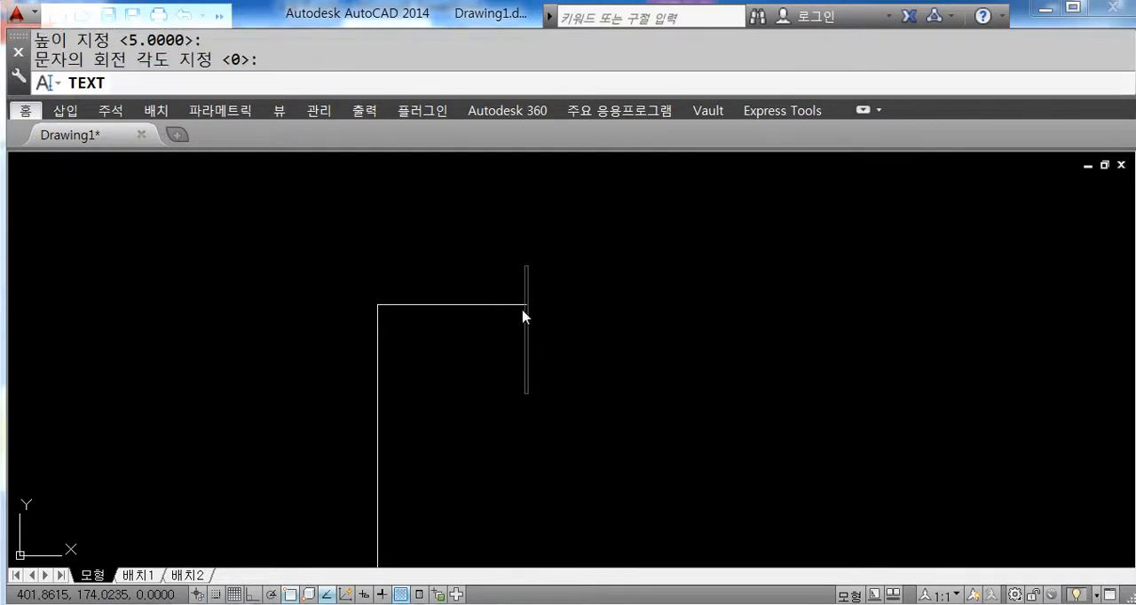
text(??)
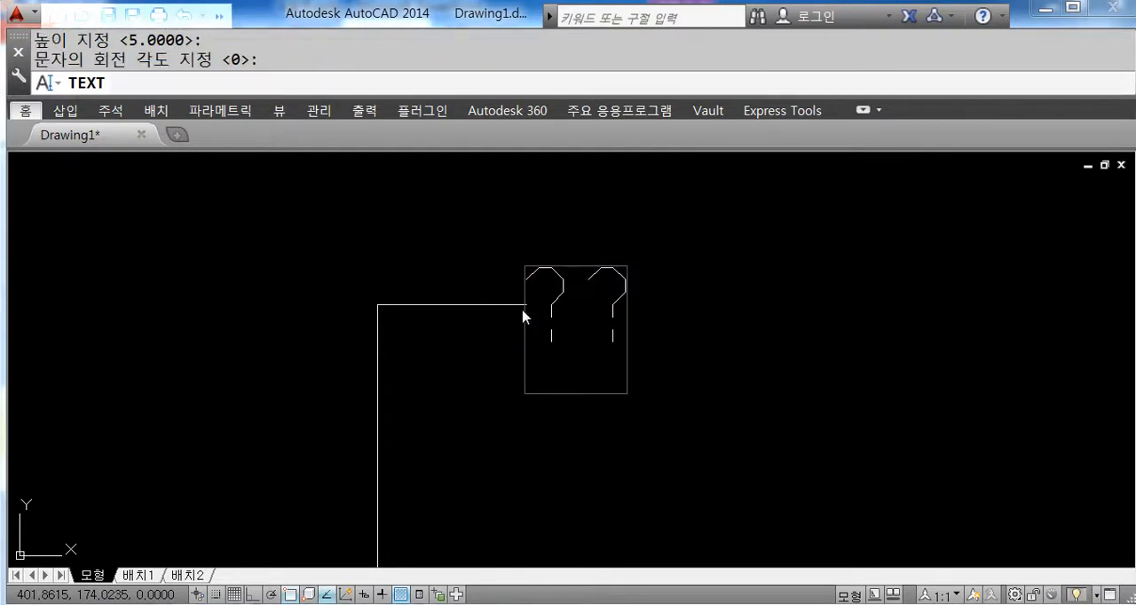
text(10)
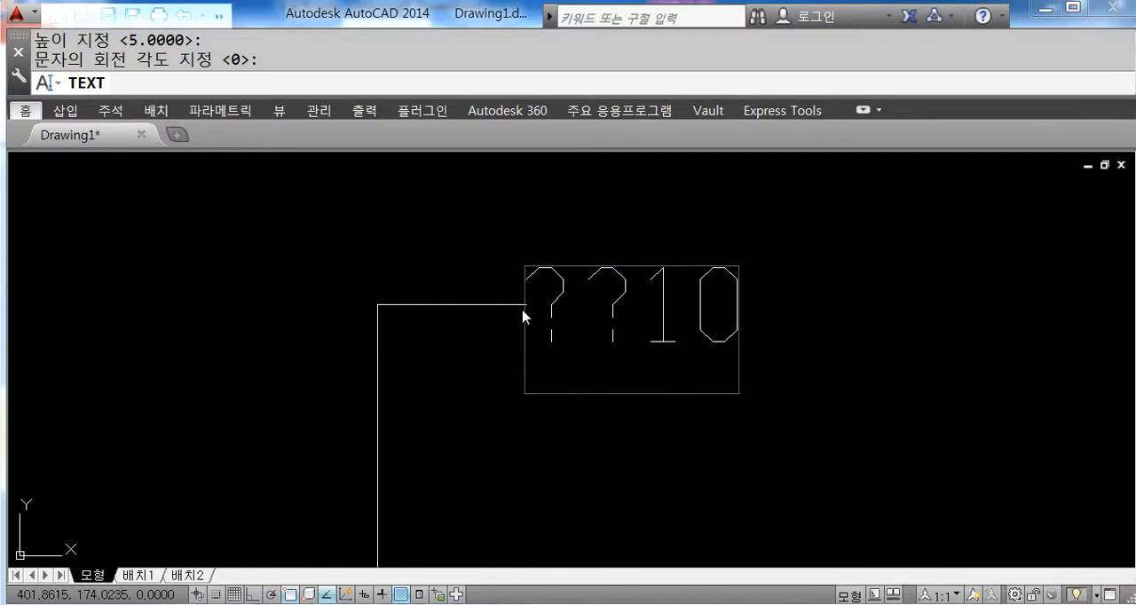
key(Return)
key(Return)
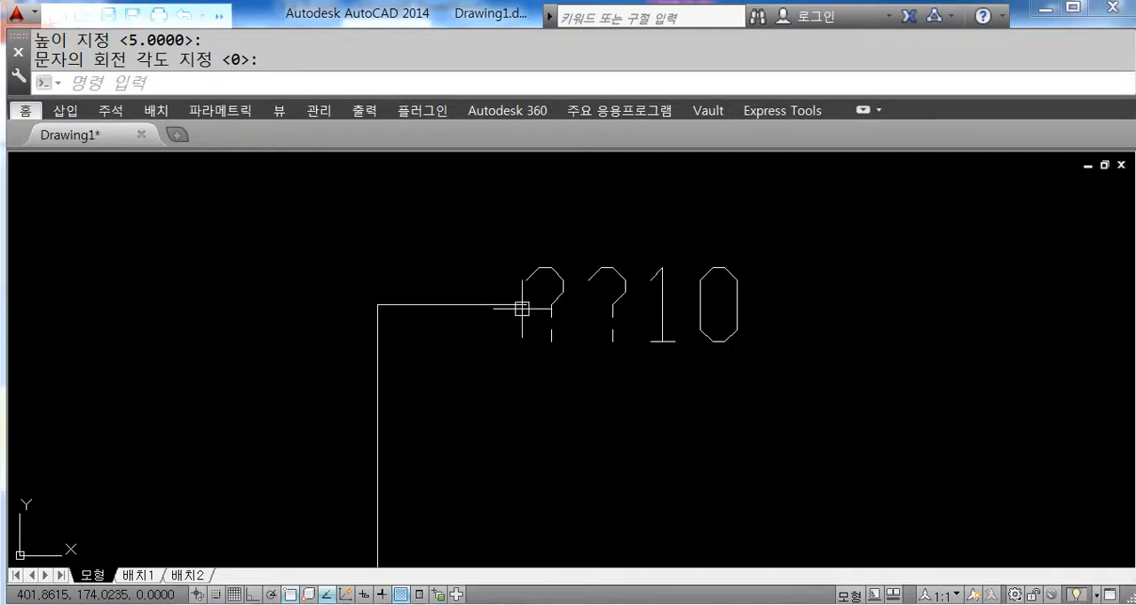
mouse_move(629, 489)
middle_down()
mouse_move(426, 393)
mouse_move(456, 413)
mouse_move(437, 410)
mouse_move(452, 432)
mouse_move(412, 397)
middle_up()
scroll(428, 406, down, 2)
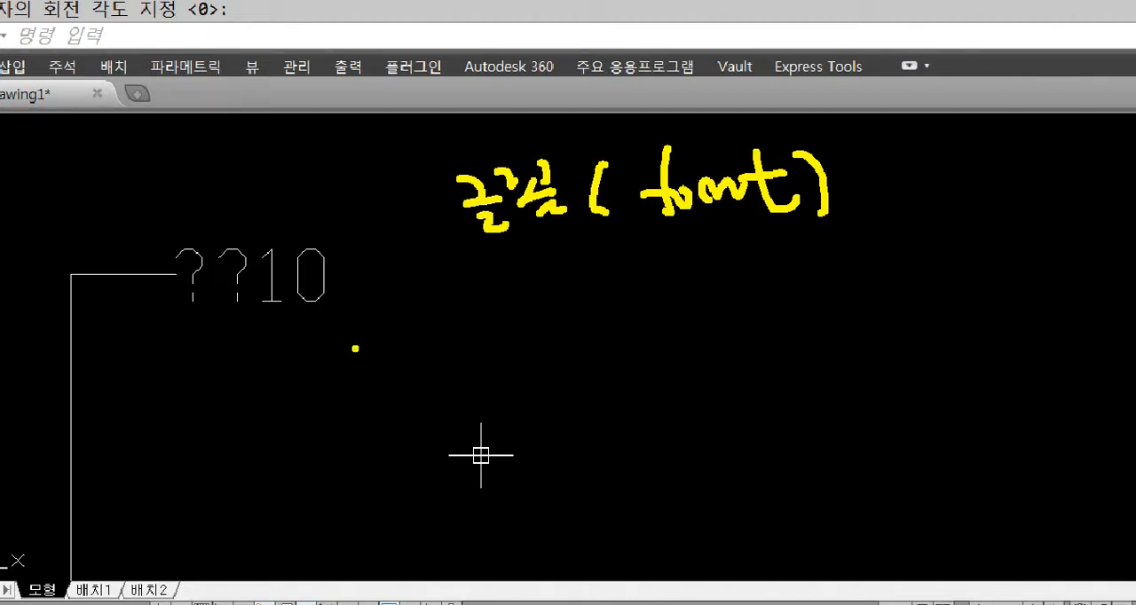
mouse_move(480, 288)
mouse_down()
mouse_move(566, 290)
mouse_move(540, 340)
mouse_up()
click(588, 297)
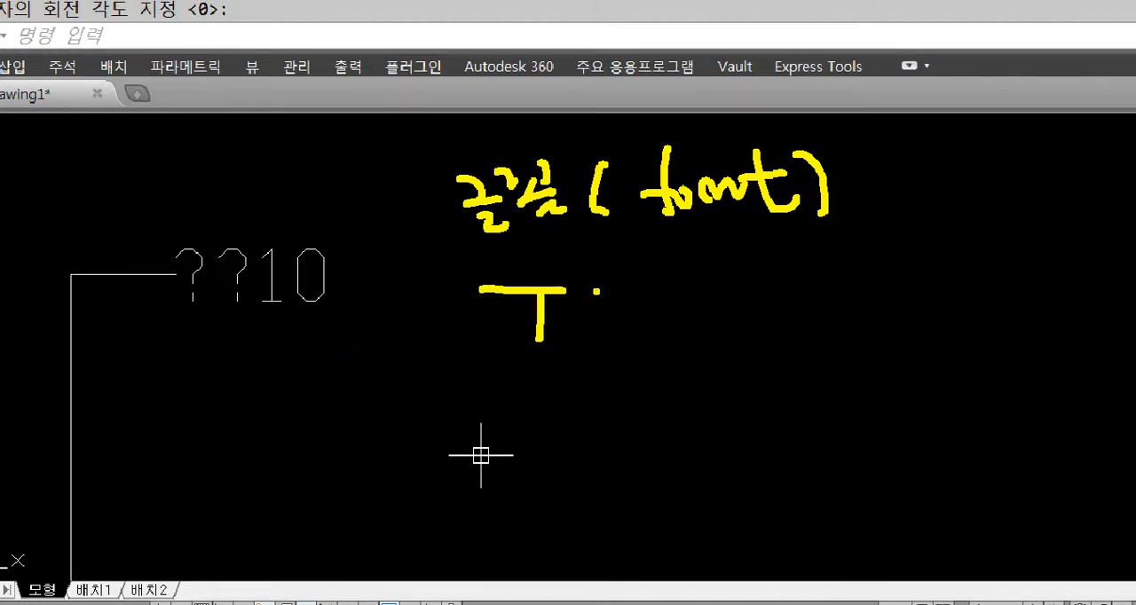
mouse_move(599, 292)
mouse_down()
mouse_move(577, 337)
mouse_move(606, 335)
mouse_move(613, 302)
mouse_move(659, 298)
mouse_move(634, 340)
mouse_up()
mouse_move(508, 370)
mouse_down()
mouse_move(609, 363)
mouse_move(665, 286)
mouse_move(477, 264)
mouse_move(493, 371)
mouse_up()
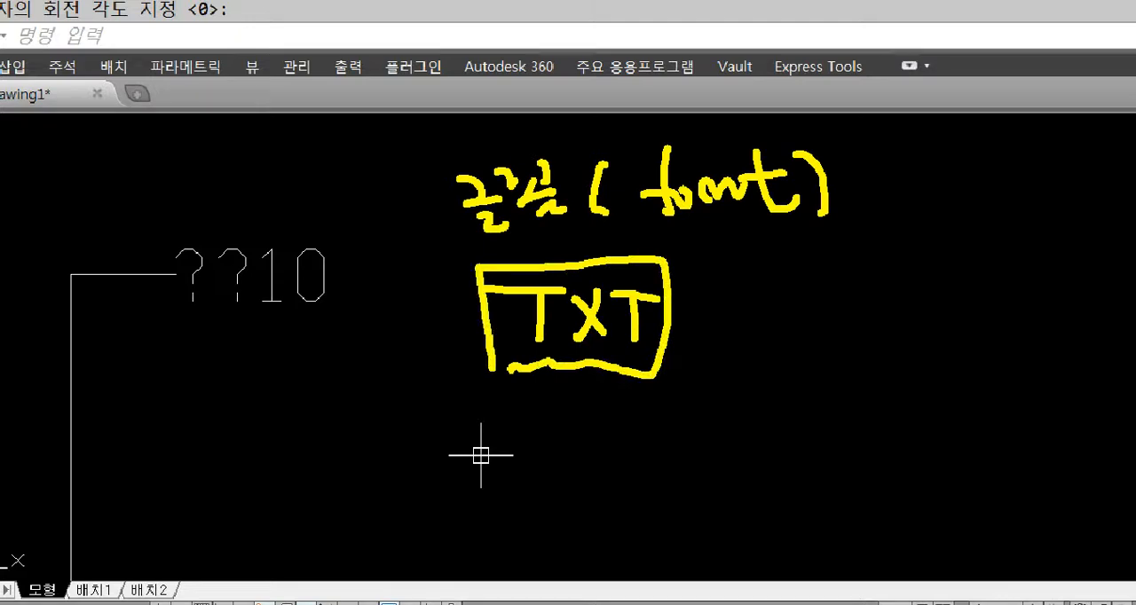
mouse_move(293, 354)
mouse_down()
mouse_move(308, 348)
mouse_move(309, 376)
mouse_up()
mouse_move(327, 332)
mouse_down()
mouse_move(326, 362)
mouse_move(402, 381)
mouse_up()
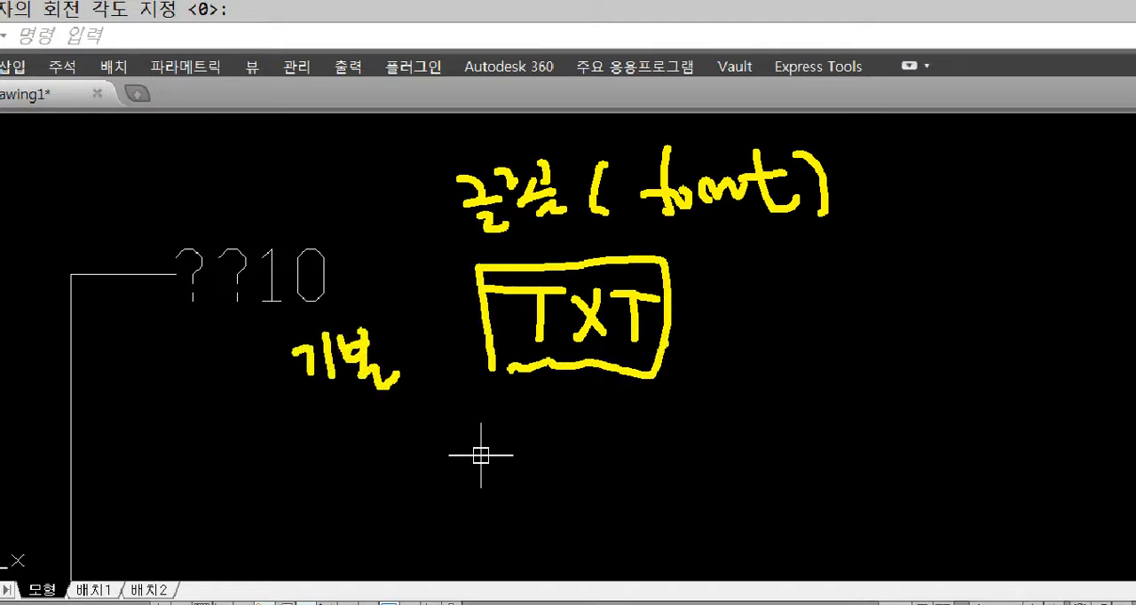
drag(696, 316, 754, 314)
mouse_move(814, 266)
mouse_down()
mouse_move(800, 298)
mouse_move(831, 271)
mouse_move(845, 277)
mouse_up()
drag(850, 260, 863, 312)
drag(923, 259, 916, 263)
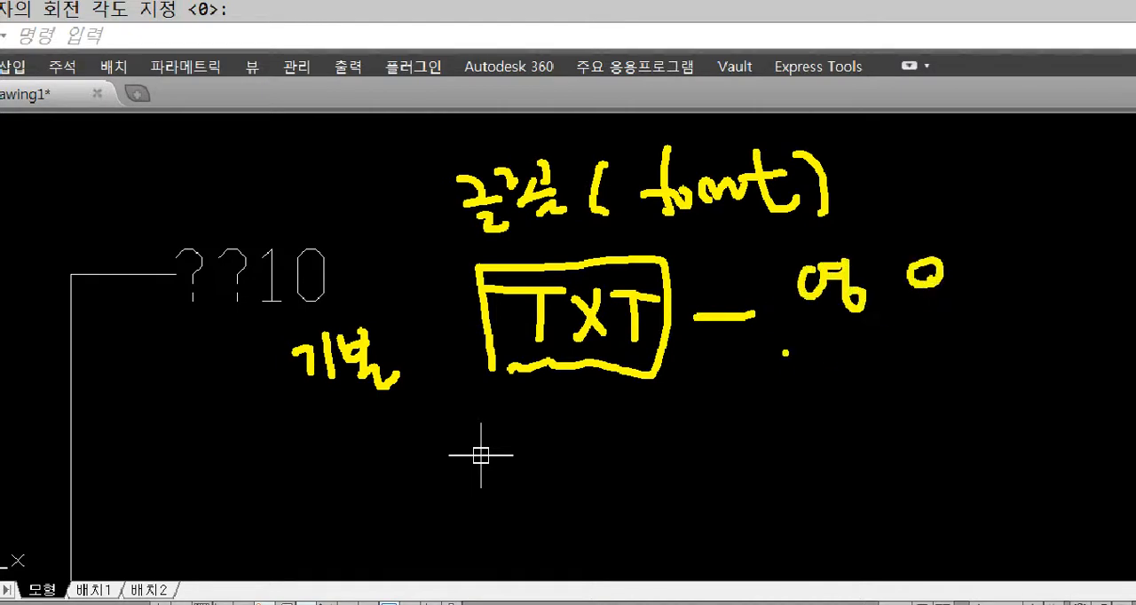
mouse_move(833, 327)
mouse_down()
mouse_move(839, 364)
mouse_move(861, 334)
mouse_move(868, 389)
mouse_up()
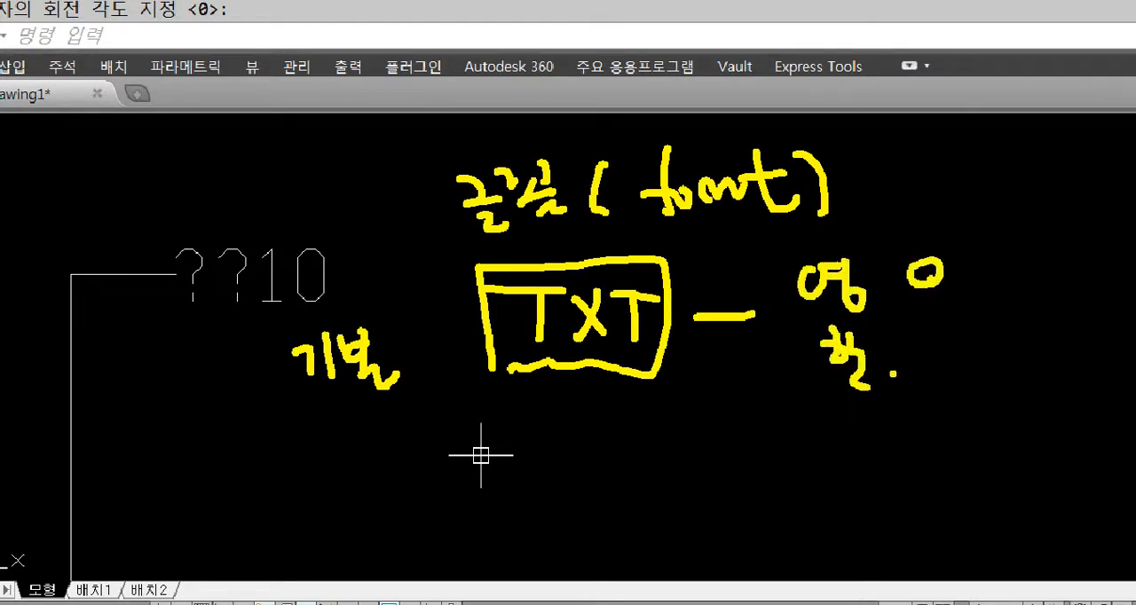
drag(942, 341, 914, 388)
drag(914, 351, 946, 388)
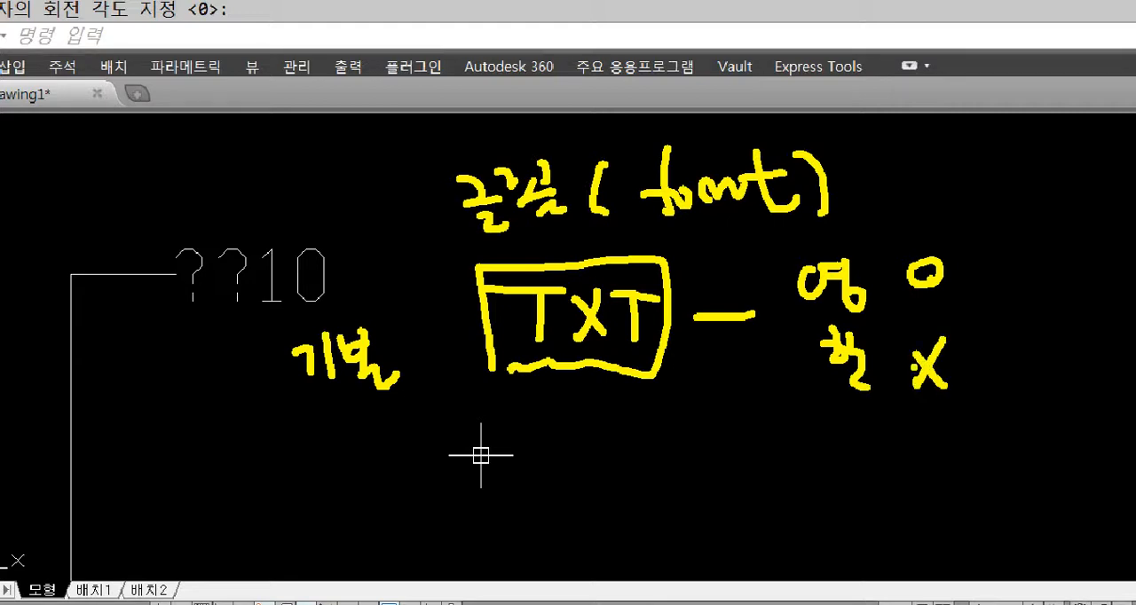
drag(872, 373, 891, 392)
drag(895, 372, 873, 394)
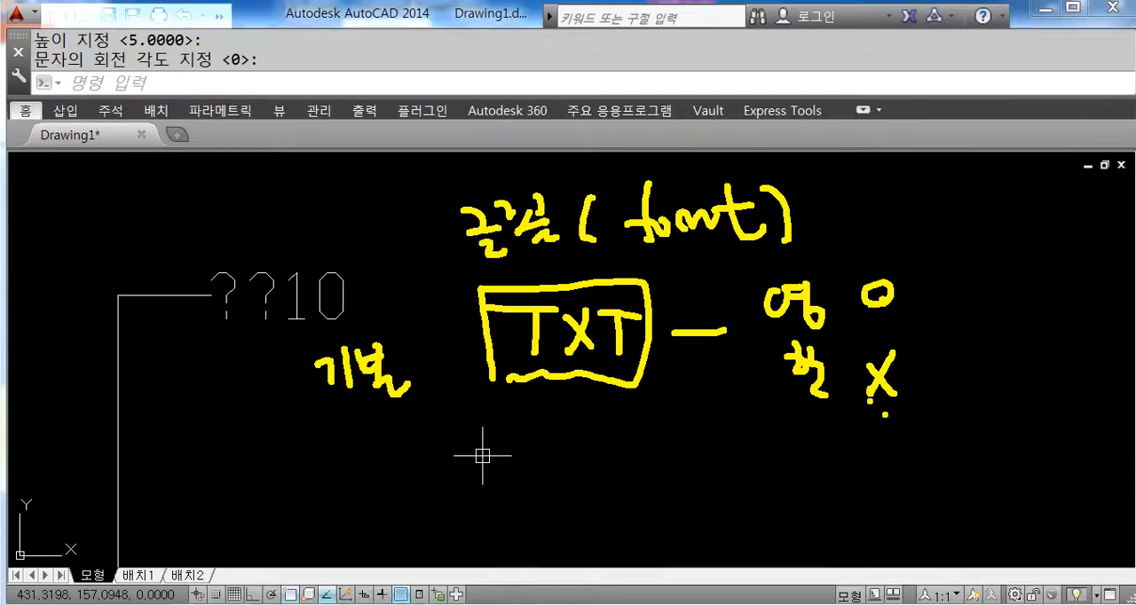
mouse_move(953, 210)
mouse_down()
mouse_move(968, 191)
mouse_move(980, 208)
mouse_move(1013, 175)
mouse_move(1005, 213)
mouse_up()
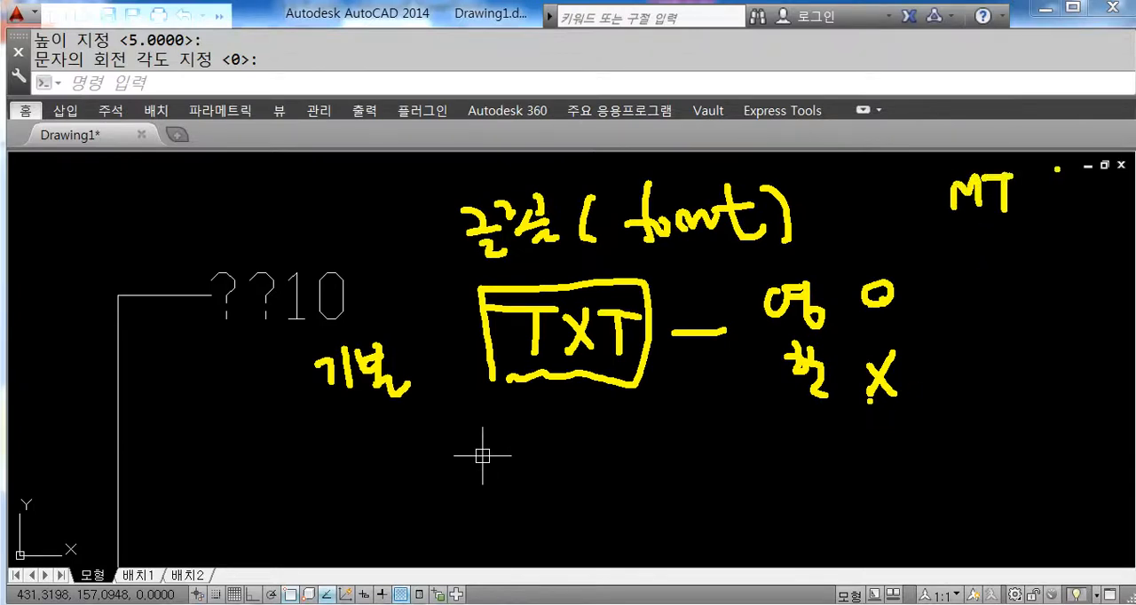
mouse_move(1049, 165)
mouse_down()
mouse_move(1087, 211)
mouse_move(1059, 241)
mouse_move(1071, 263)
mouse_move(1077, 252)
mouse_move(1102, 282)
mouse_move(1117, 281)
mouse_up()
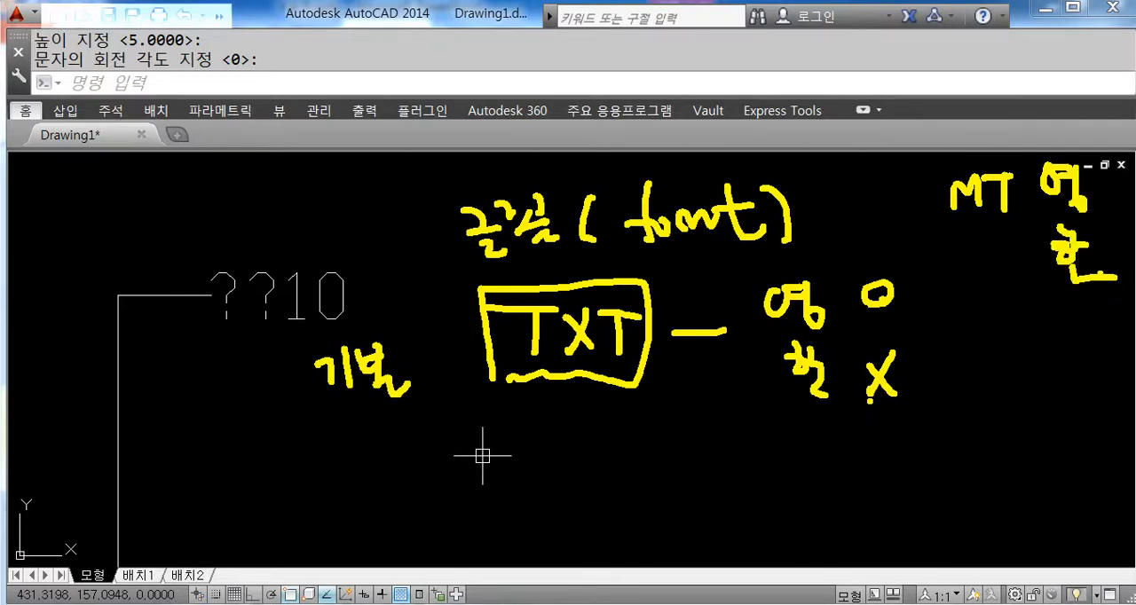
drag(932, 234, 1008, 225)
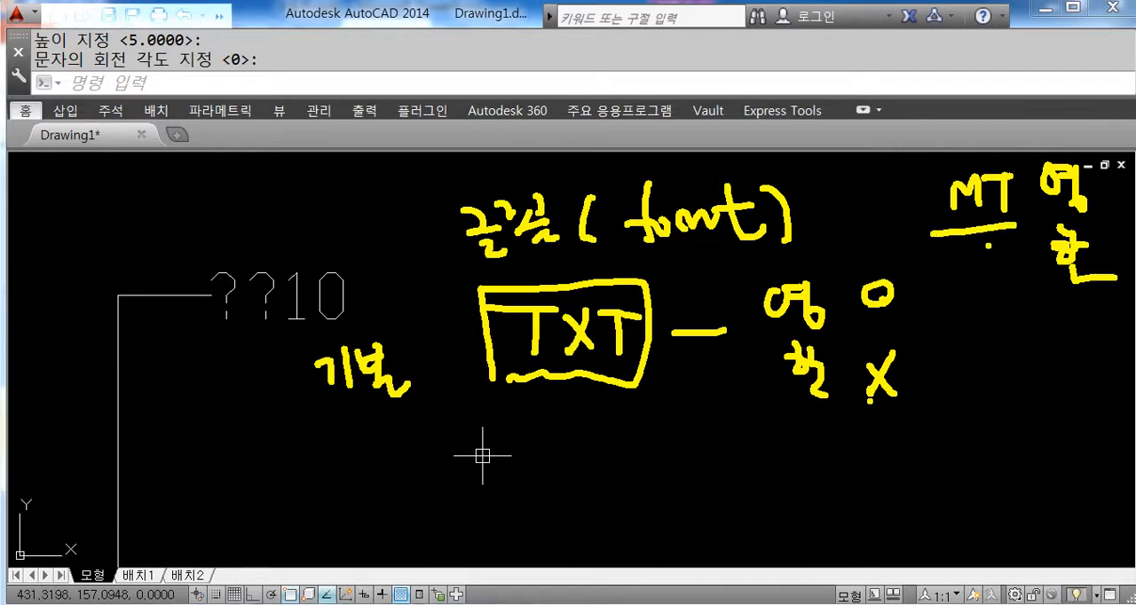
mouse_move(974, 300)
mouse_down()
mouse_move(1017, 296)
mouse_move(996, 322)
mouse_up()
mouse_move(1035, 290)
mouse_down()
mouse_move(1024, 319)
mouse_move(1047, 320)
mouse_up()
mouse_move(1047, 298)
mouse_down()
mouse_move(1074, 297)
mouse_move(1065, 323)
mouse_up()
mouse_move(992, 356)
mouse_down()
mouse_move(1012, 366)
mouse_move(1012, 387)
mouse_move(1027, 384)
mouse_up()
mouse_move(1026, 387)
mouse_down()
mouse_move(1040, 408)
mouse_move(981, 387)
mouse_move(1056, 401)
mouse_move(1047, 417)
mouse_up()
click(1072, 355)
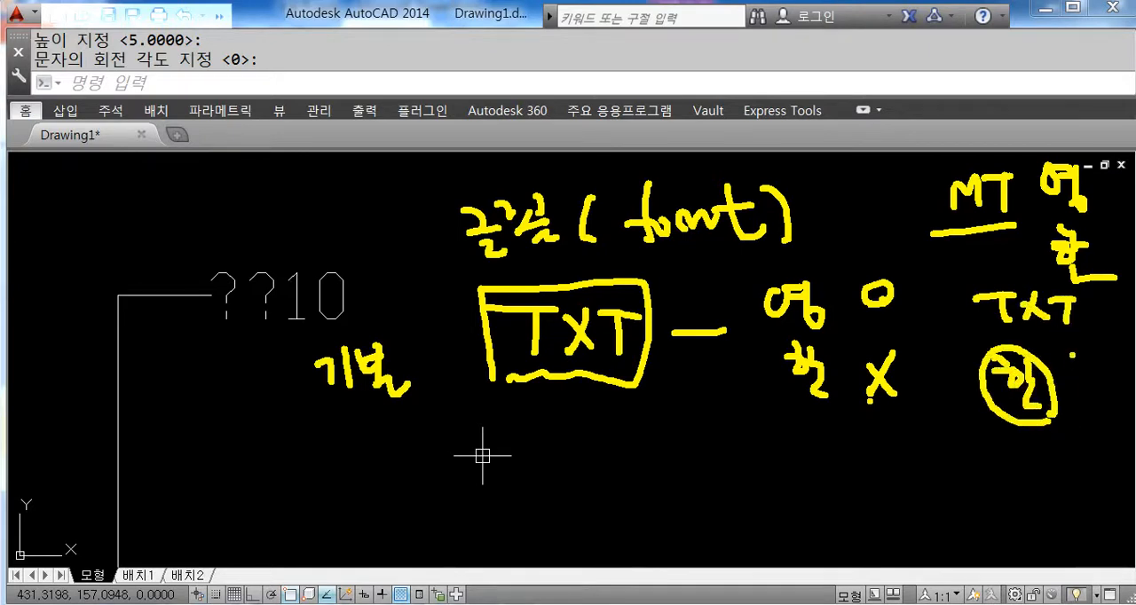
drag(1072, 346, 1093, 363)
mouse_move(1075, 364)
mouse_down()
mouse_move(1109, 367)
mouse_move(1103, 381)
mouse_up()
drag(1079, 379, 1120, 405)
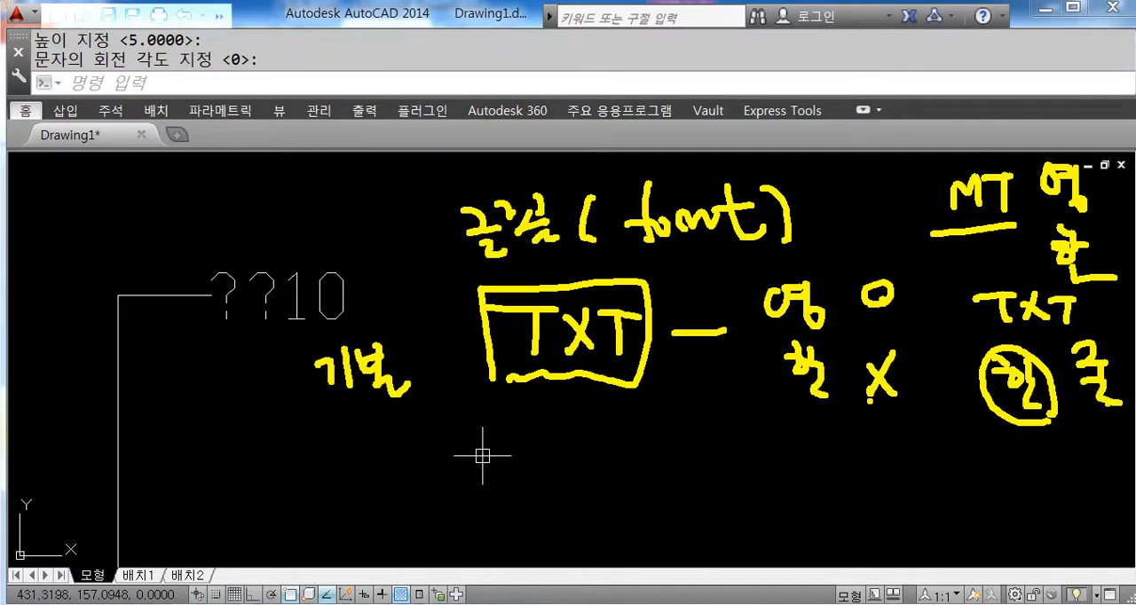
mouse_move(935, 175)
mouse_down()
mouse_move(951, 366)
mouse_move(1055, 444)
mouse_move(1117, 435)
mouse_move(1109, 204)
mouse_move(1049, 149)
mouse_move(914, 156)
mouse_move(934, 206)
mouse_up()
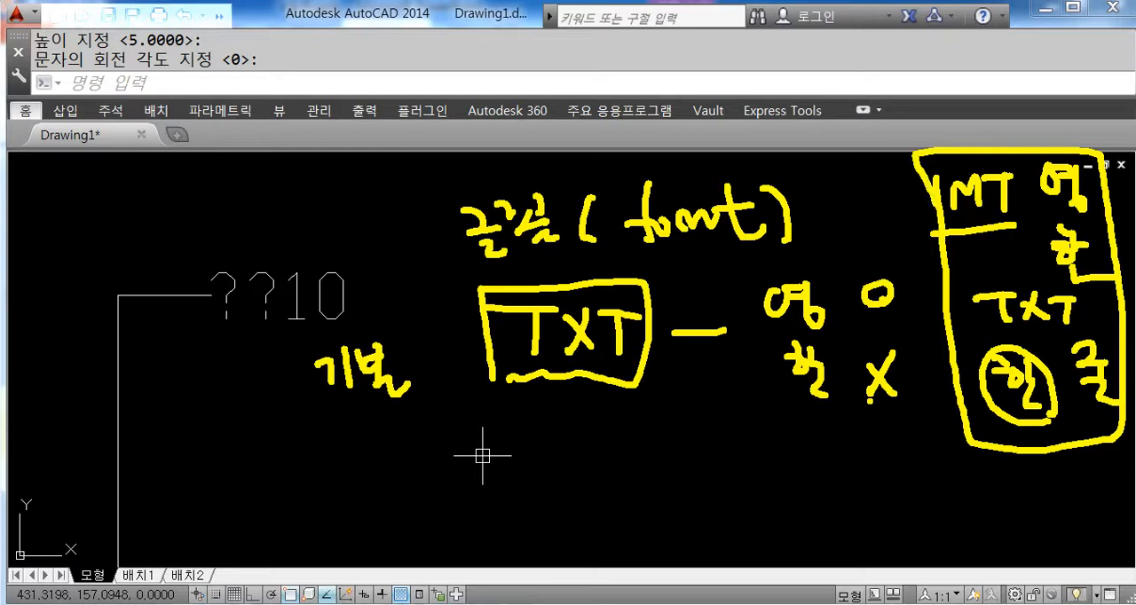
mouse_move(658, 408)
mouse_down()
mouse_move(657, 464)
mouse_move(764, 429)
mouse_move(739, 475)
mouse_up()
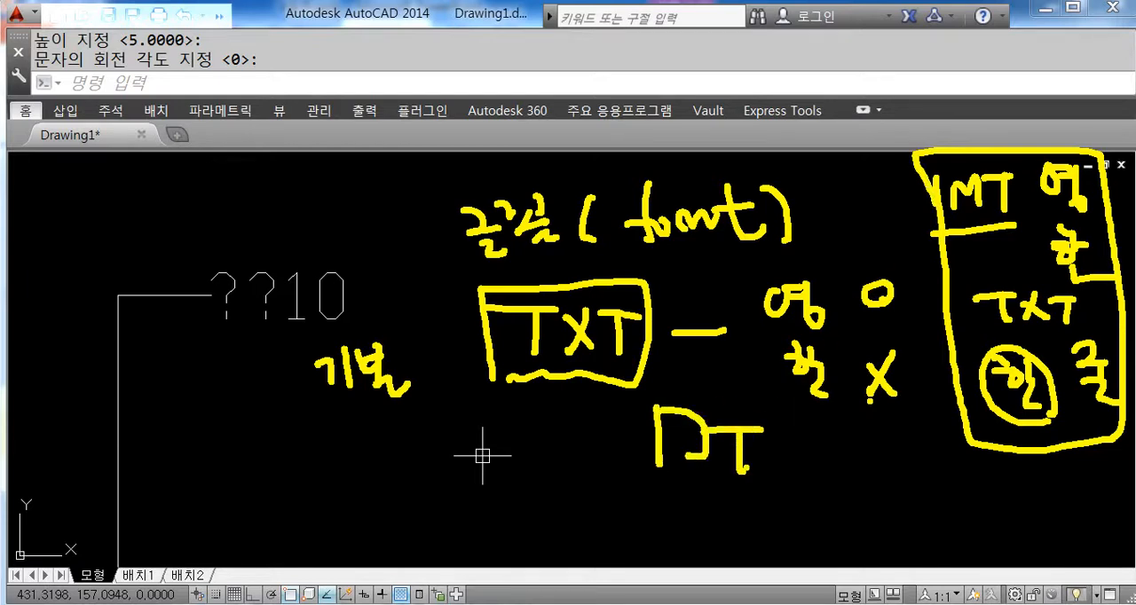
mouse_move(635, 378)
mouse_down()
mouse_move(533, 385)
mouse_move(607, 270)
mouse_move(652, 368)
mouse_up()
drag(786, 451, 864, 444)
mouse_move(855, 447)
mouse_down()
mouse_move(855, 468)
mouse_move(875, 470)
mouse_up()
drag(893, 446, 928, 442)
mouse_move(914, 448)
mouse_down()
mouse_move(914, 474)
mouse_move(944, 490)
mouse_up()
mouse_move(965, 470)
mouse_down()
mouse_move(979, 468)
mouse_move(987, 496)
mouse_up()
drag(964, 512, 982, 538)
mouse_move(999, 513)
mouse_down()
mouse_move(999, 537)
mouse_move(1013, 530)
mouse_up()
mouse_move(990, 547)
mouse_down()
mouse_move(994, 564)
mouse_move(1015, 559)
mouse_up()
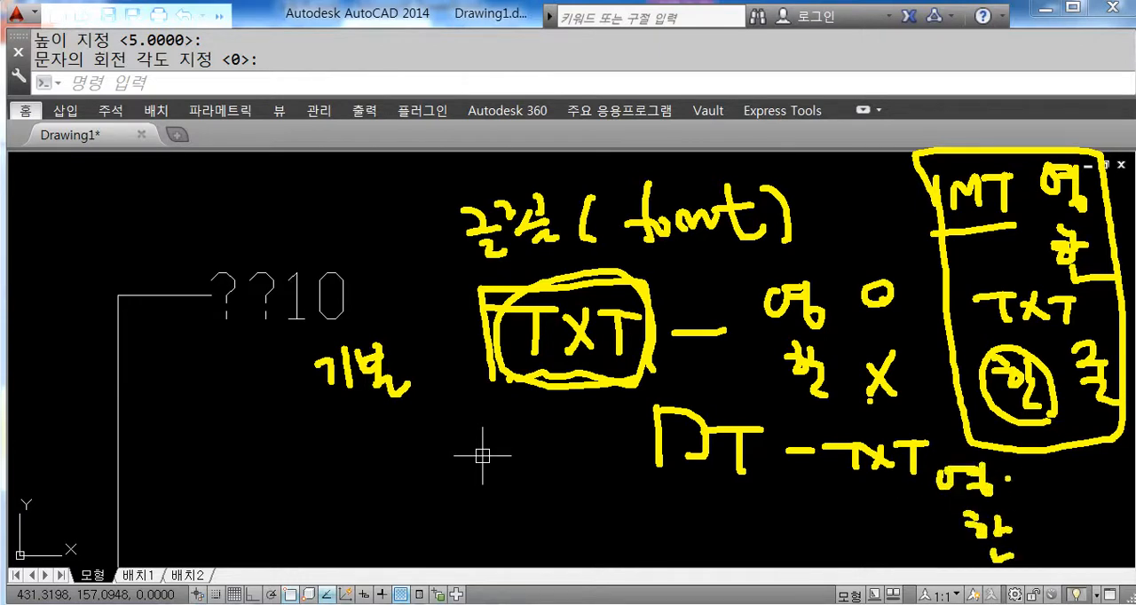
mouse_move(1020, 464)
mouse_down()
mouse_move(1042, 483)
mouse_move(1021, 460)
mouse_up()
mouse_move(1056, 504)
mouse_down()
mouse_move(1026, 538)
mouse_move(1061, 539)
mouse_up()
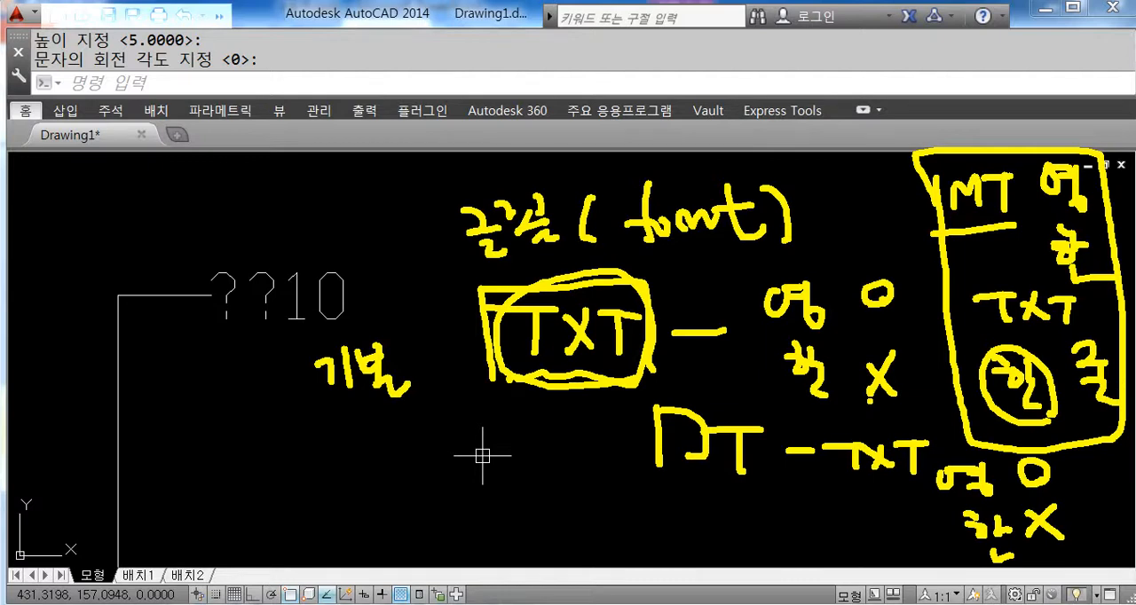
mouse_move(737, 498)
mouse_down()
mouse_move(635, 406)
mouse_move(777, 457)
mouse_move(720, 507)
mouse_up()
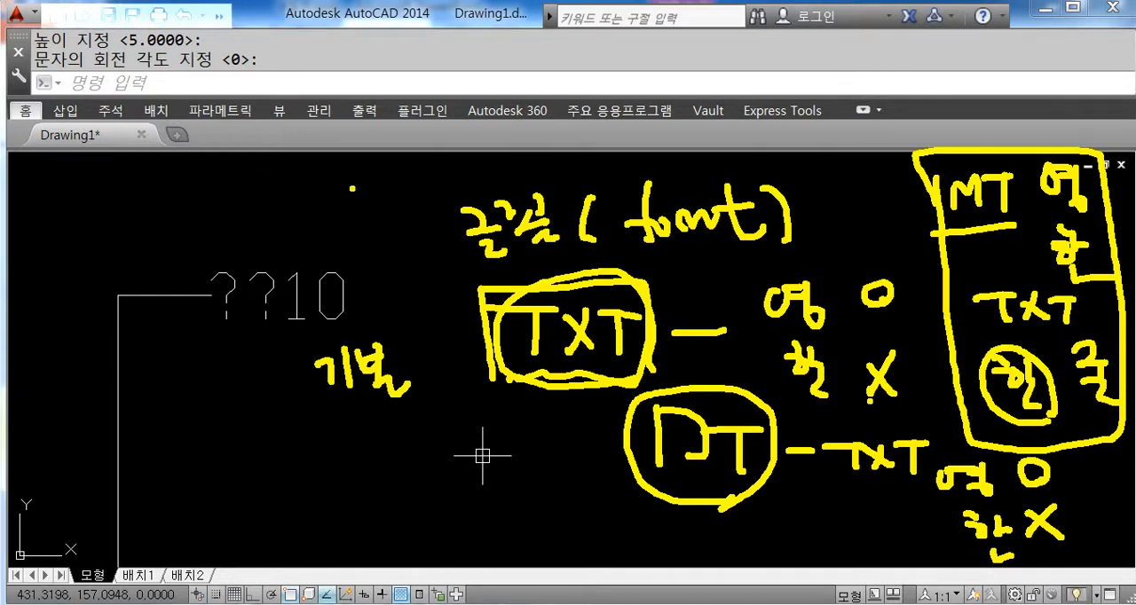
mouse_move(336, 172)
mouse_down()
mouse_move(338, 216)
mouse_move(381, 179)
mouse_move(385, 221)
mouse_move(387, 209)
mouse_up()
mouse_move(370, 243)
mouse_down()
mouse_move(367, 268)
mouse_move(381, 273)
mouse_up()
drag(382, 253, 411, 246)
drag(395, 251, 397, 277)
mouse_move(422, 291)
mouse_down()
mouse_move(320, 188)
mouse_move(438, 256)
mouse_move(412, 305)
mouse_up()
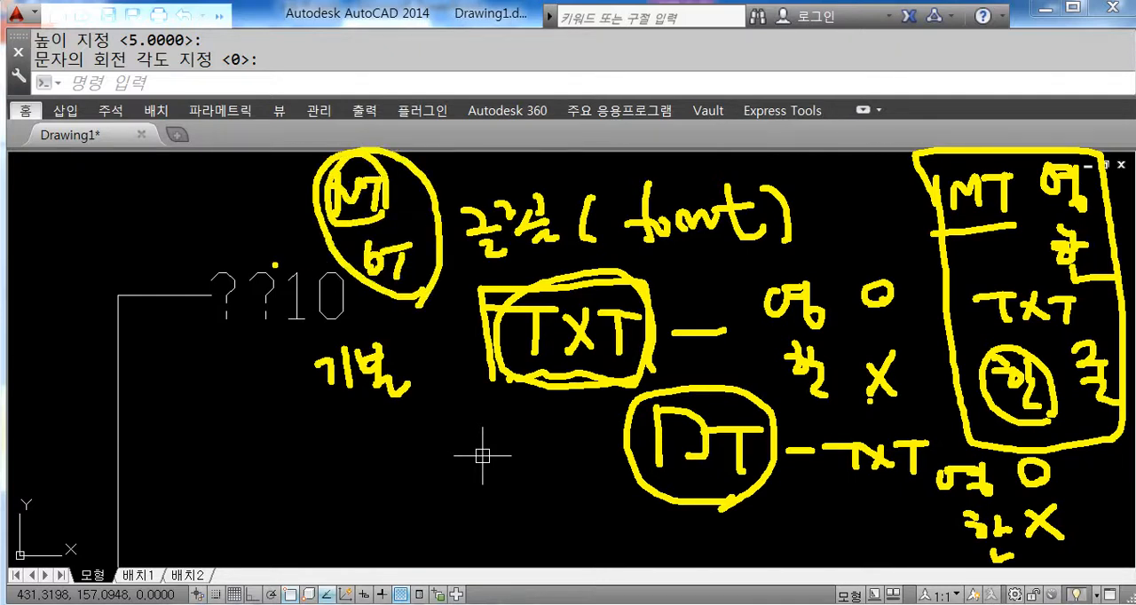
drag(108, 213, 126, 232)
mouse_move(138, 190)
mouse_down()
mouse_move(139, 233)
mouse_move(149, 221)
mouse_up()
mouse_move(144, 188)
mouse_down()
mouse_move(168, 206)
mouse_move(169, 186)
mouse_up()
mouse_move(163, 201)
mouse_down()
mouse_move(169, 224)
mouse_move(182, 225)
mouse_up()
drag(178, 177, 206, 222)
drag(218, 167, 243, 224)
mouse_move(169, 257)
mouse_down()
mouse_move(195, 296)
mouse_move(213, 266)
mouse_up()
mouse_move(199, 267)
mouse_down()
mouse_move(228, 302)
mouse_move(240, 278)
mouse_move(265, 282)
mouse_up()
drag(182, 314, 252, 302)
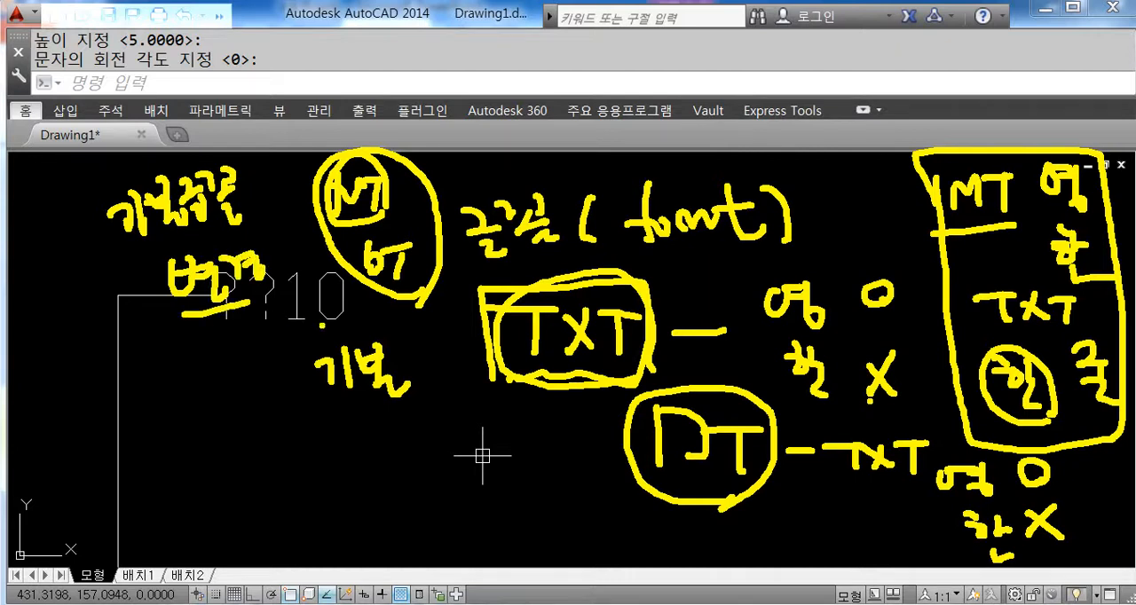
drag(268, 116, 299, 387)
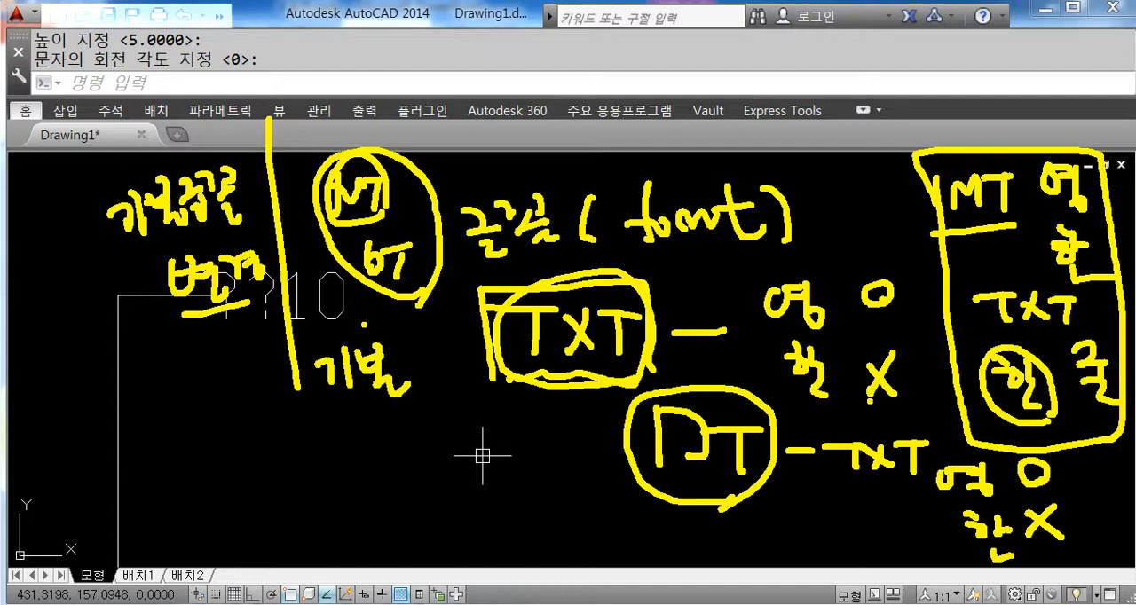
key(Escape)
middle_drag(604, 398, 526, 444)
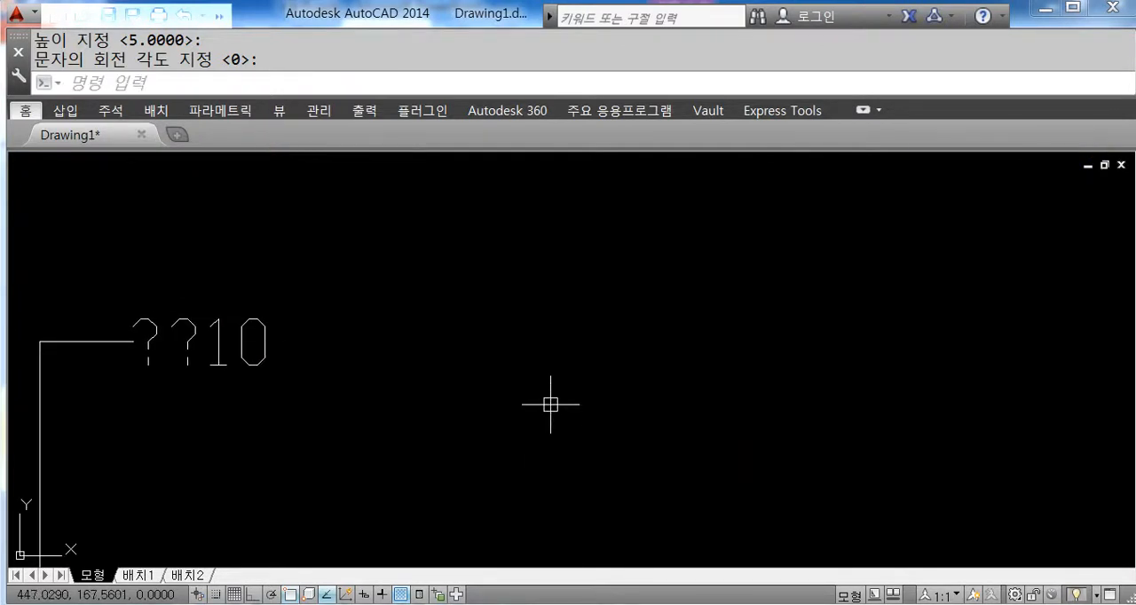
Step: Add multiline text beyond the leader label, with "anc" on the first line and "가나" on the second
key(Escape)
text(mt)
key(Return)
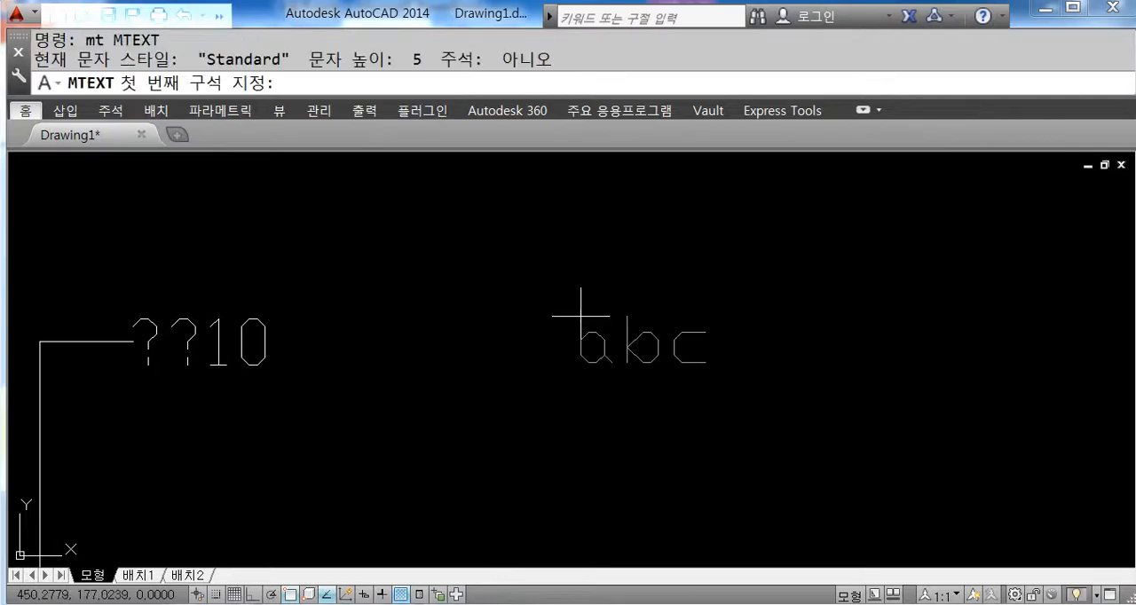
click(556, 221)
click(839, 400)
text(Q)
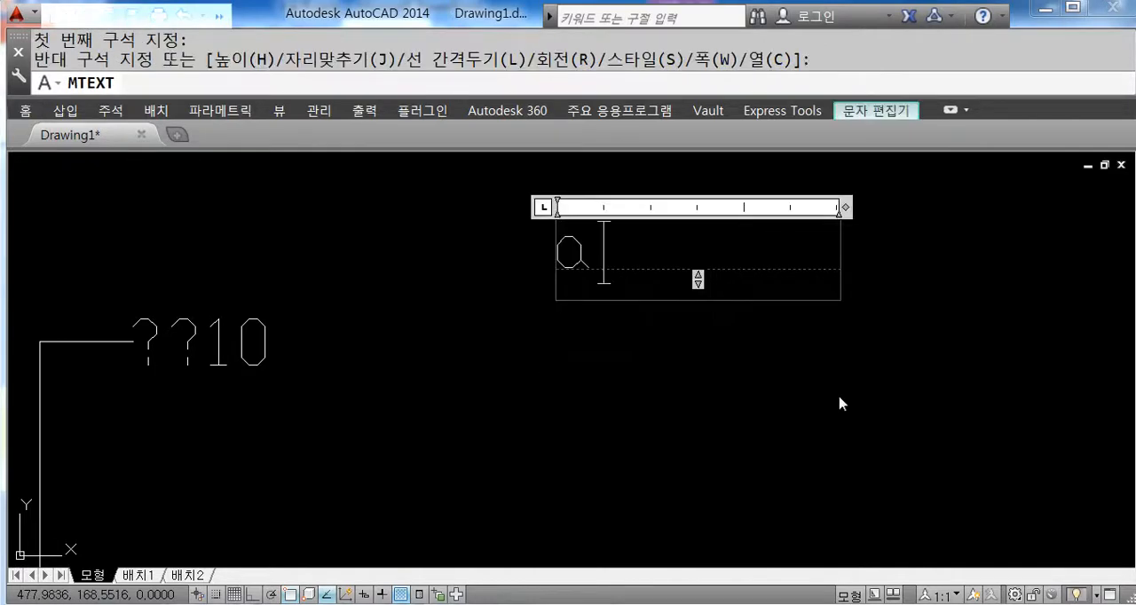
text(nc)
key(Return)
text(가나)
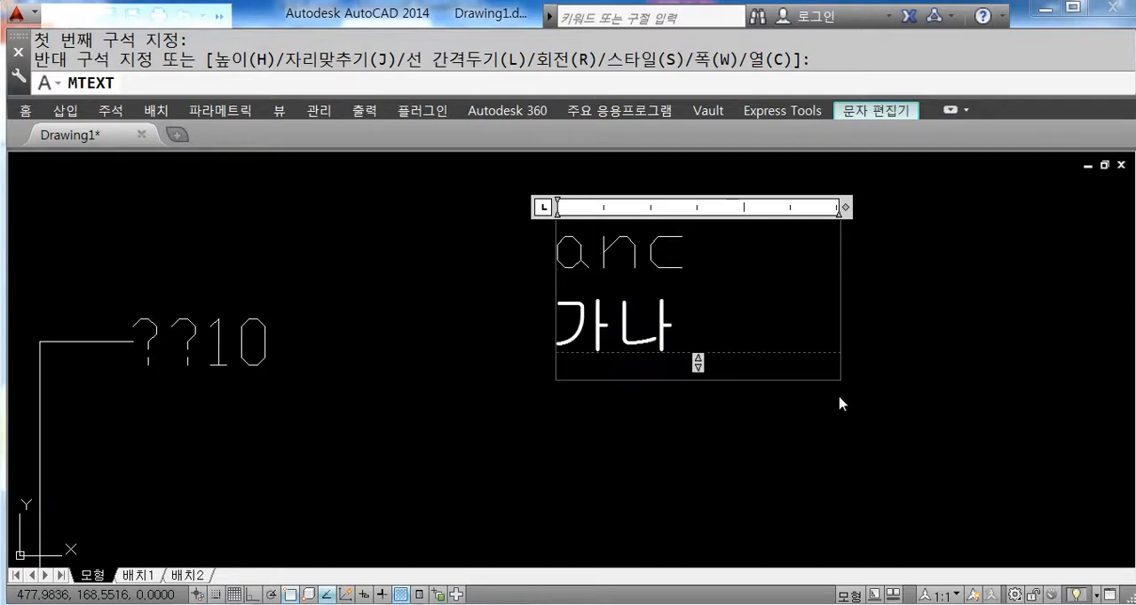
click(665, 455)
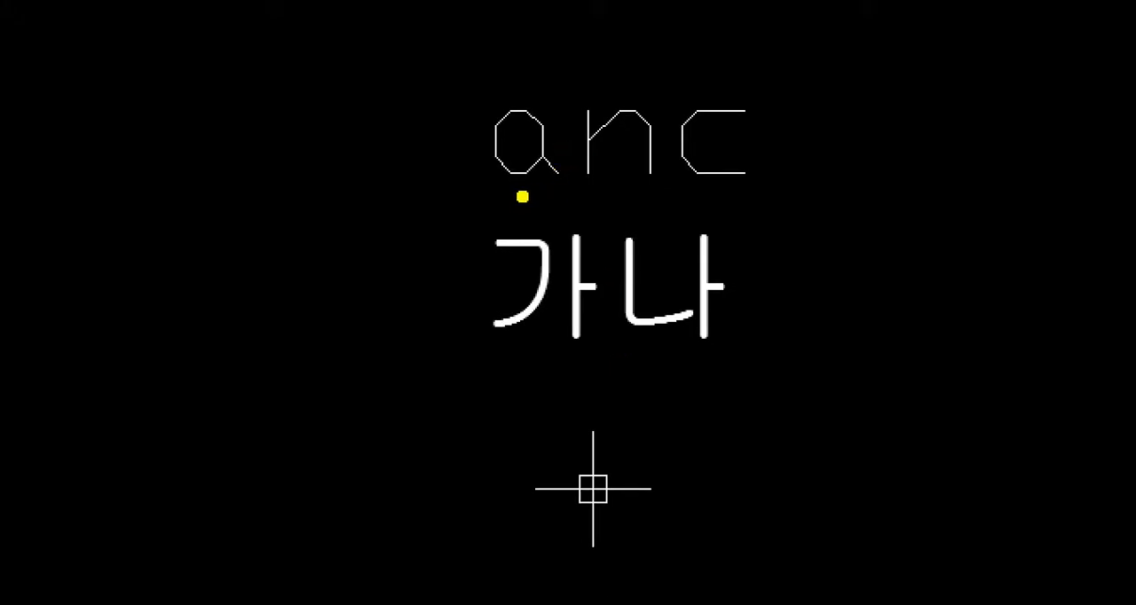
drag(518, 197, 760, 199)
mouse_move(517, 362)
mouse_down()
mouse_move(767, 362)
mouse_move(806, 115)
mouse_move(498, 77)
mouse_move(501, 383)
mouse_up()
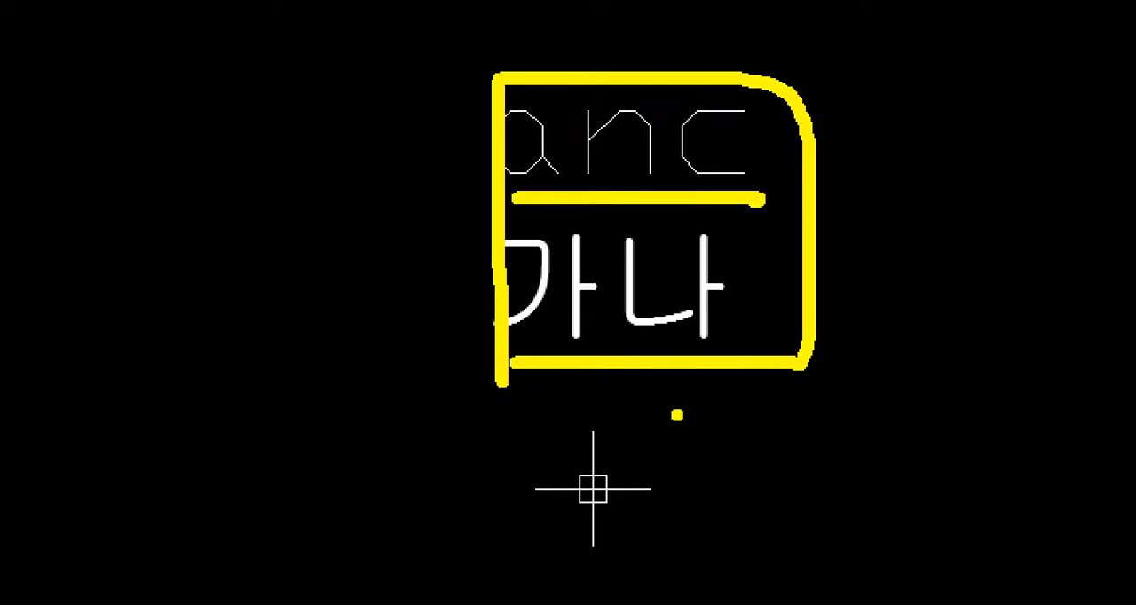
key(Escape)
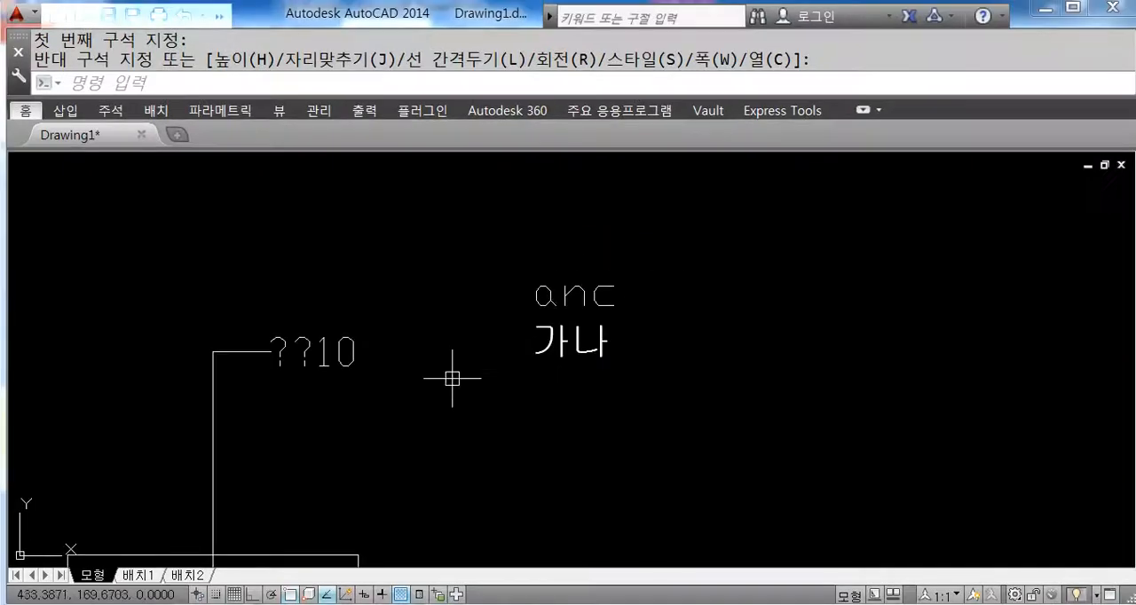
middle_drag(355, 398, 432, 347)
scroll(402, 329, up, 2)
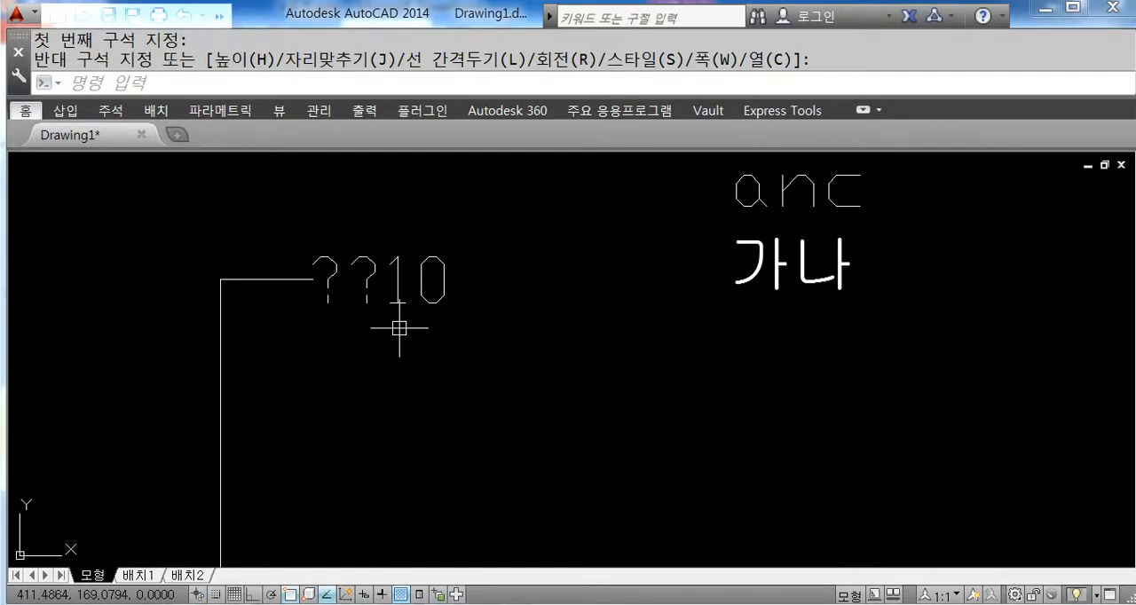
scroll(578, 362, down, 3)
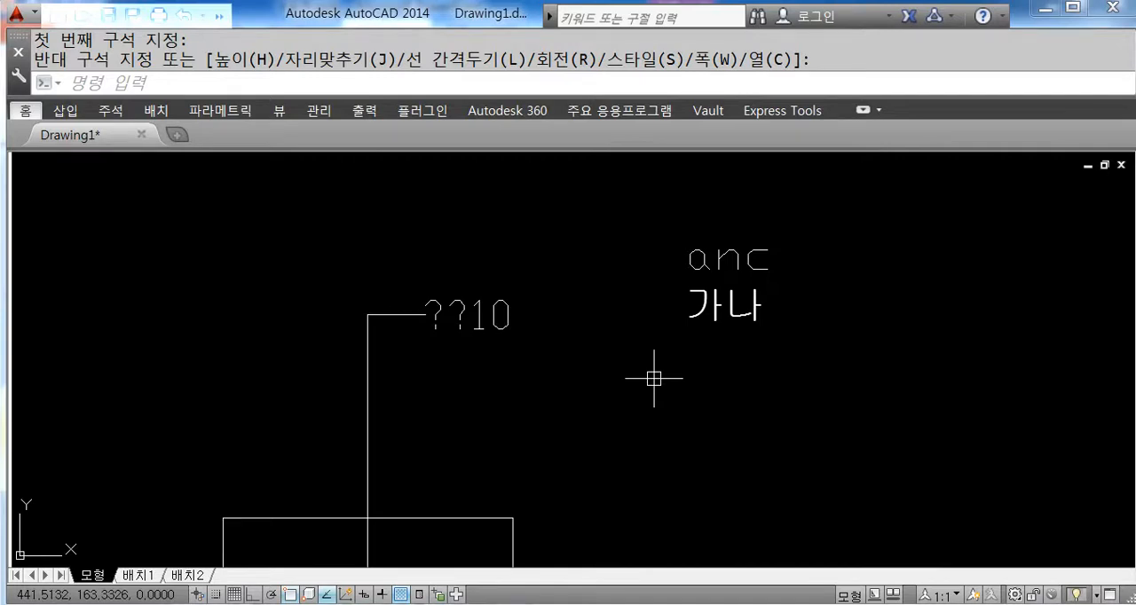
Step: Expand the collapsed ribbon and show the annotation style settings to locate the text style command
click(863, 110)
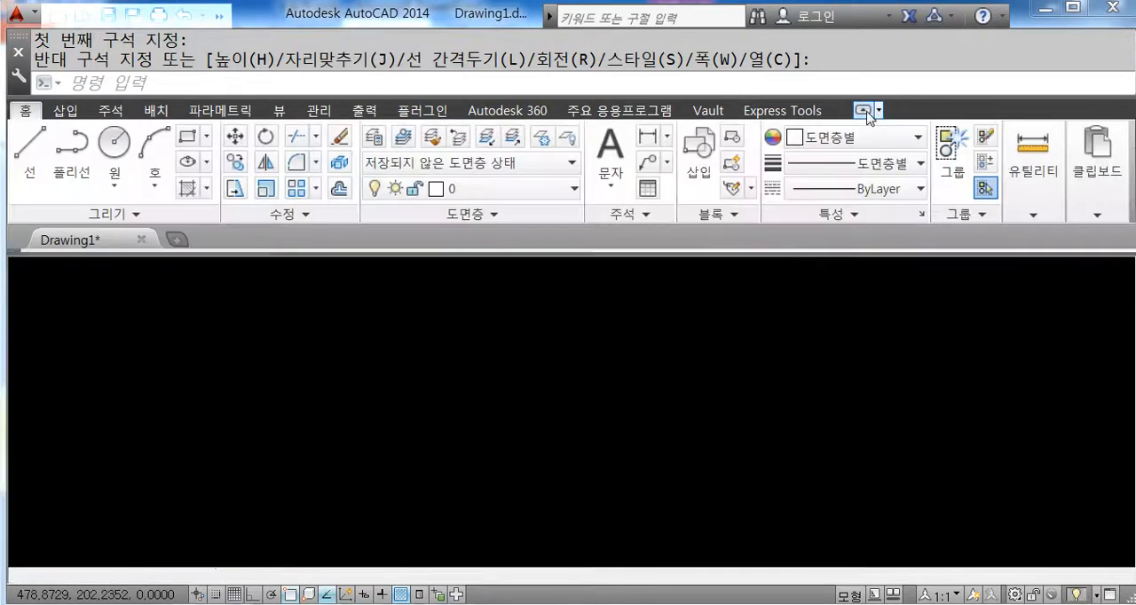
click(647, 221)
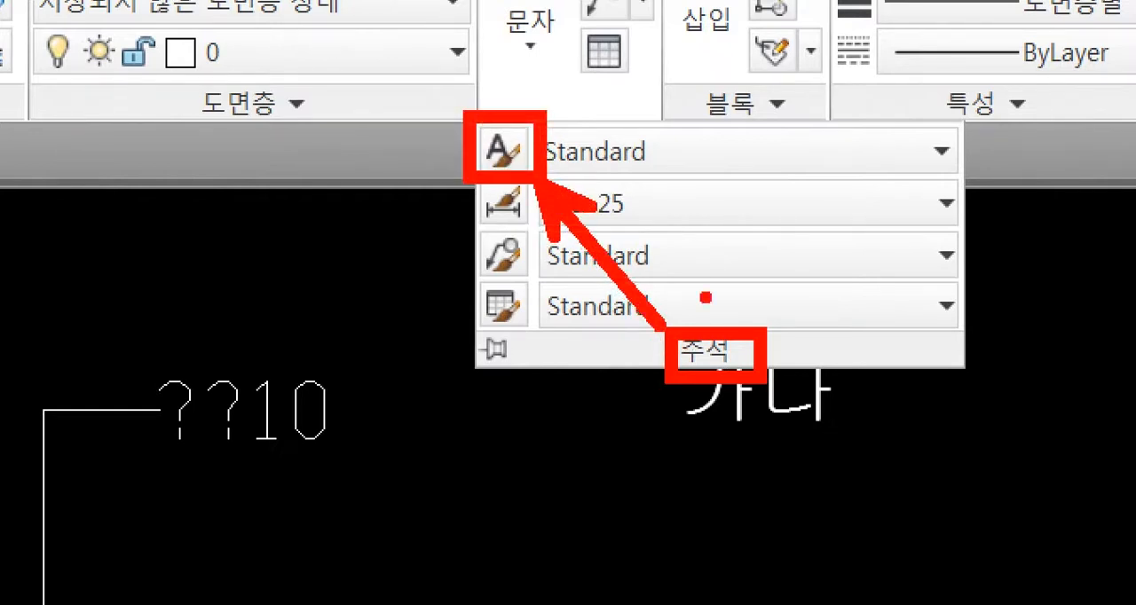
mouse_move(769, 186)
mouse_down()
mouse_move(760, 225)
mouse_move(797, 301)
mouse_move(729, 266)
mouse_up()
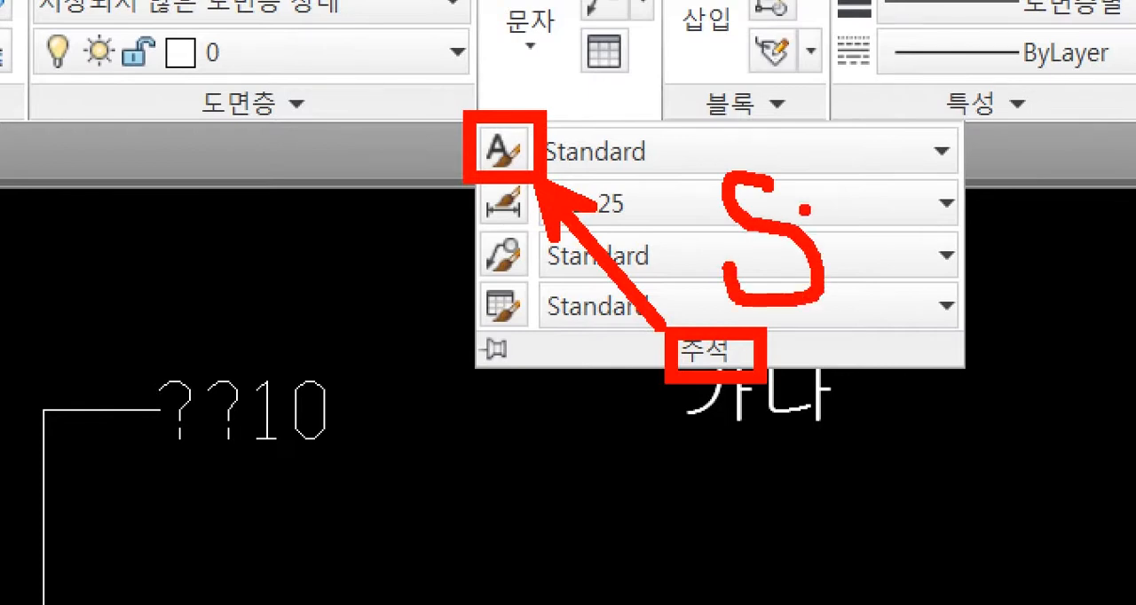
mouse_move(812, 188)
mouse_down()
mouse_move(923, 199)
mouse_move(877, 350)
mouse_up()
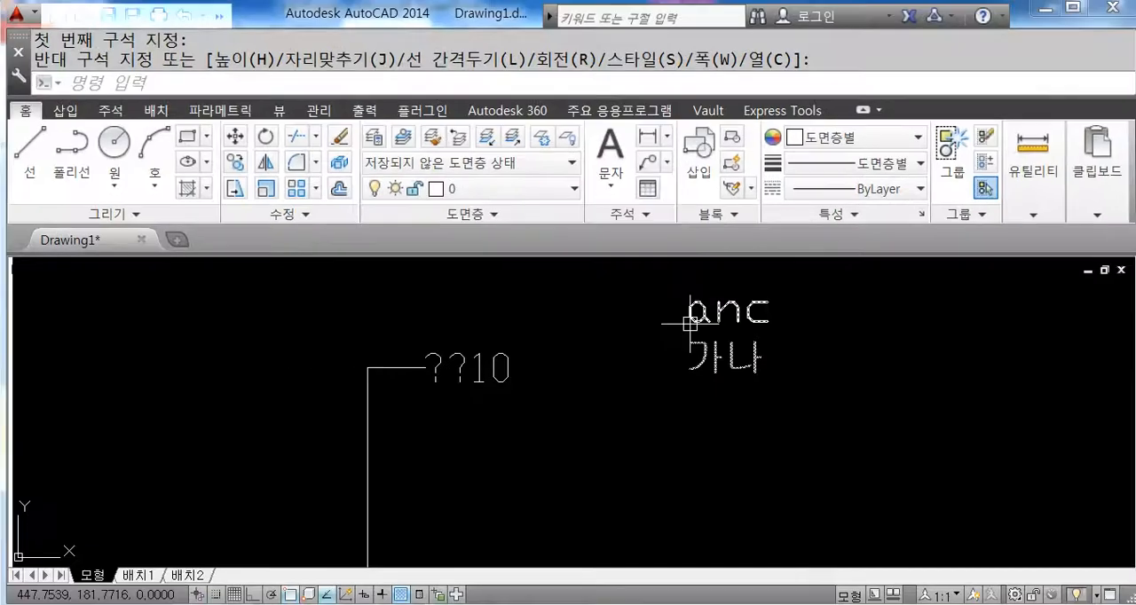
Step: Clear the stray command entry, bring up the text style settings and set the Standard style's font to 굴림
text(ㅅ)
key(Escape)
key(Escape)
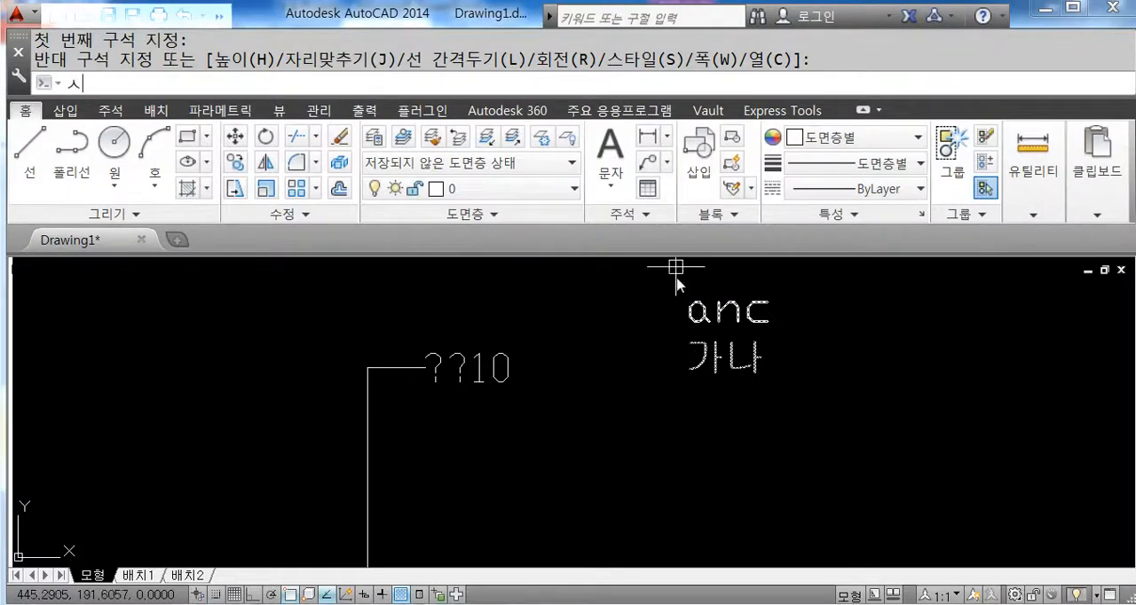
text(ST)
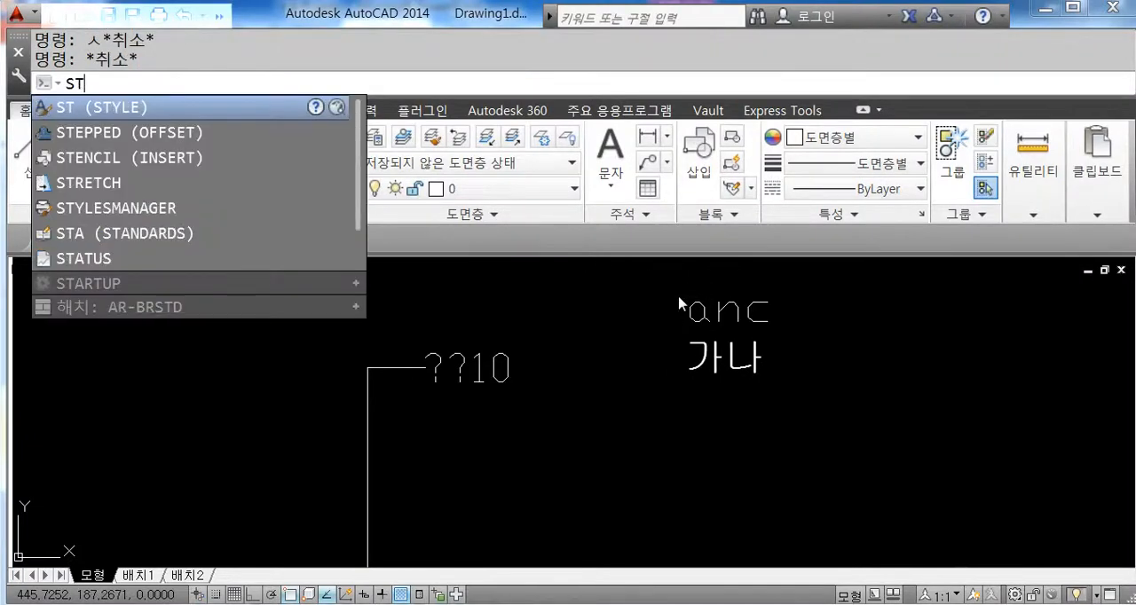
key(Return)
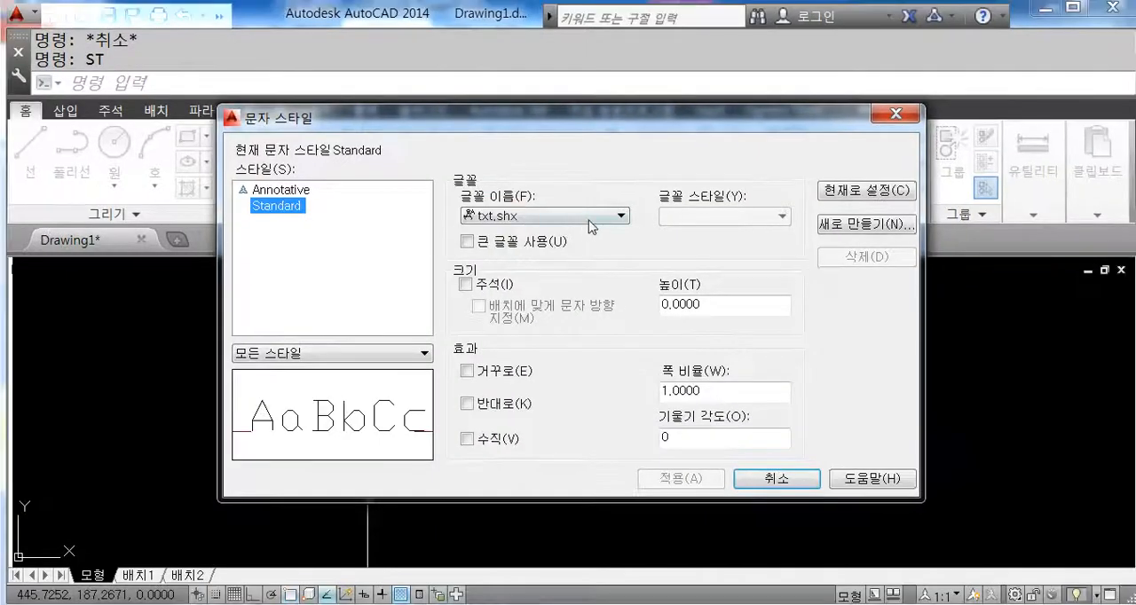
click(588, 219)
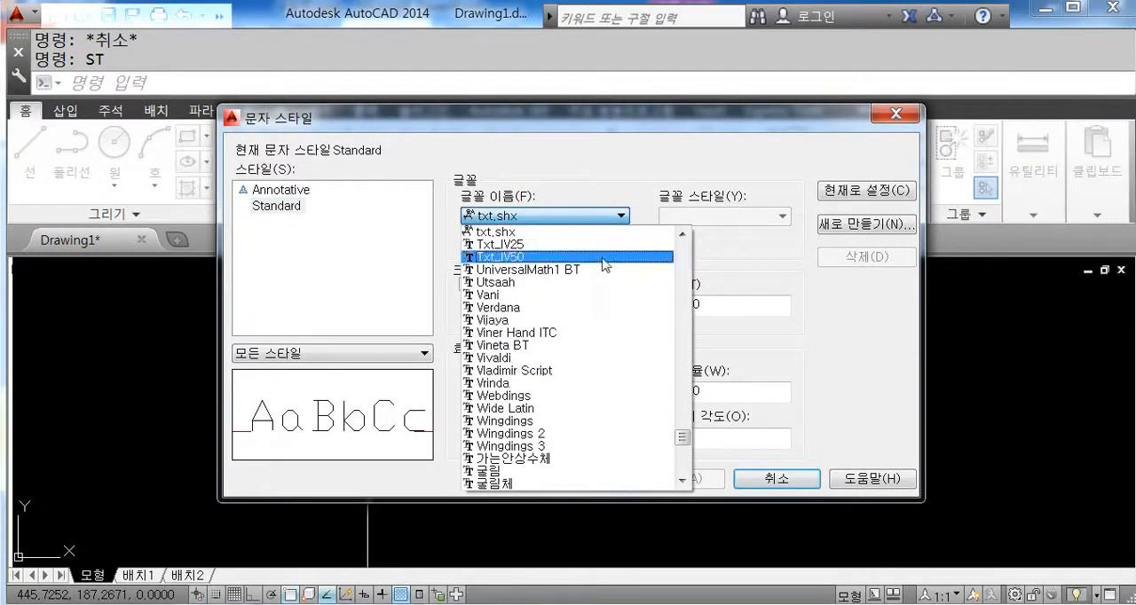
click(588, 473)
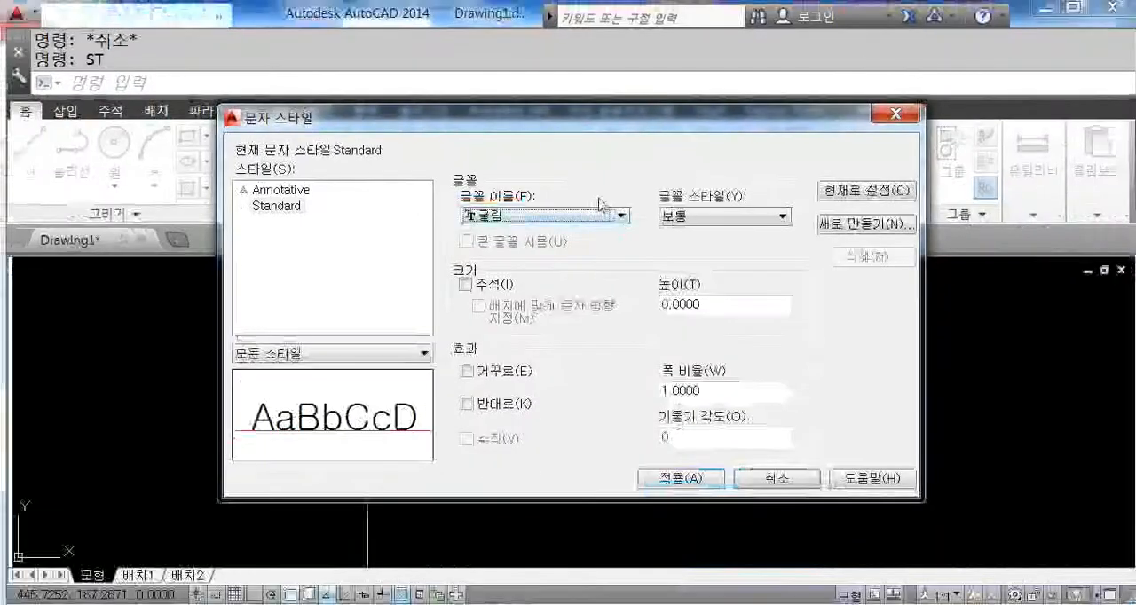
click(999, 213)
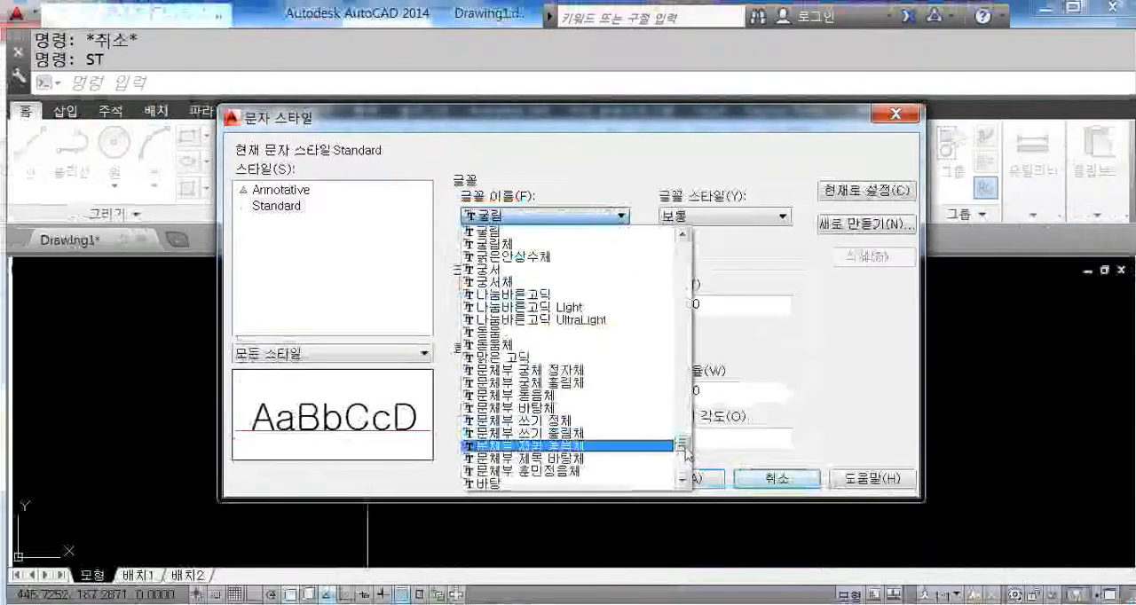
drag(684, 406, 693, 278)
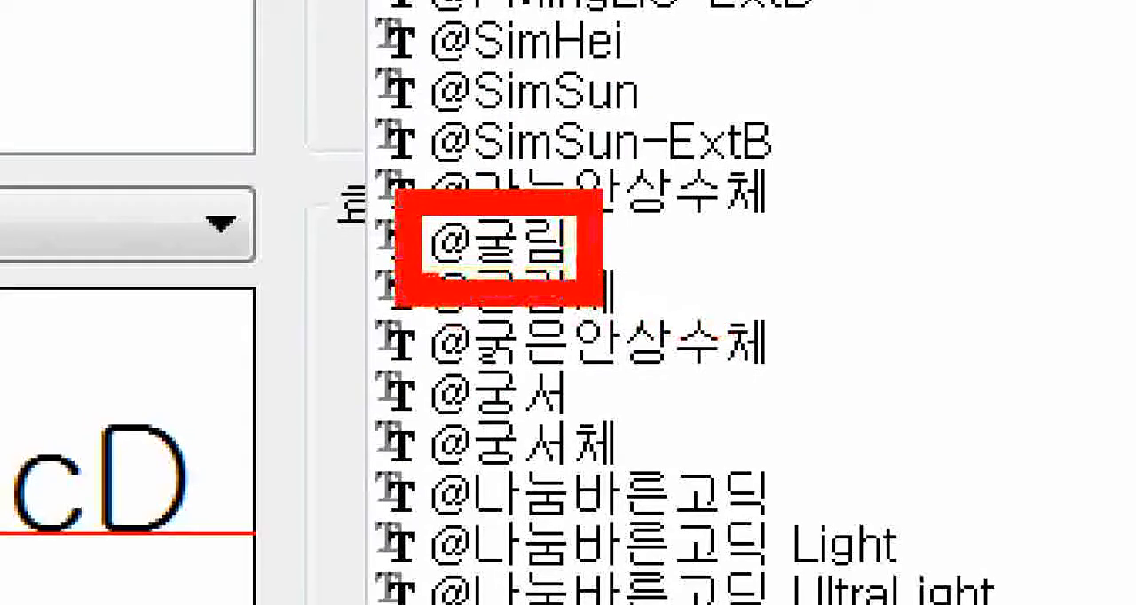
mouse_move(449, 206)
mouse_down()
mouse_move(499, 230)
mouse_move(454, 269)
mouse_move(415, 282)
mouse_up()
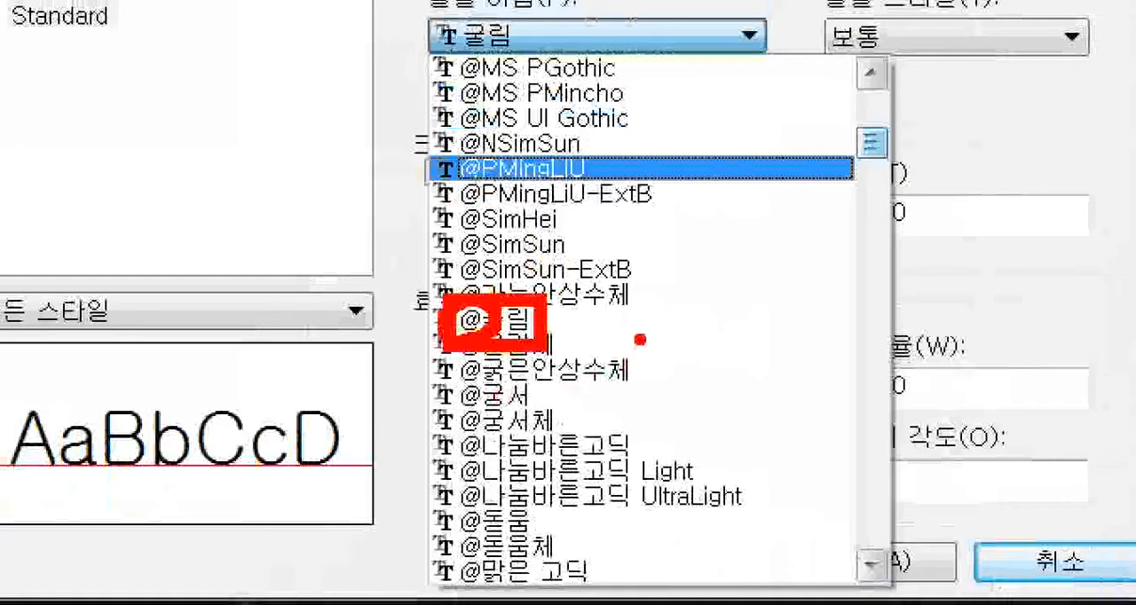
drag(639, 339, 745, 289)
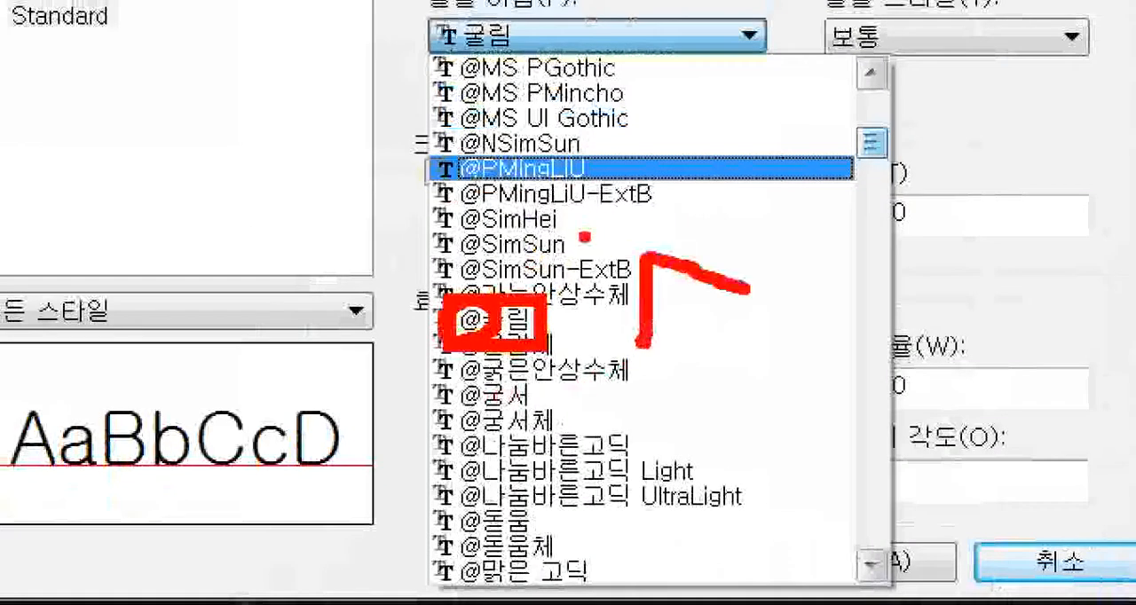
drag(579, 237, 756, 234)
drag(681, 222, 680, 141)
mouse_move(803, 275)
mouse_down()
mouse_move(816, 307)
mouse_move(903, 220)
mouse_up()
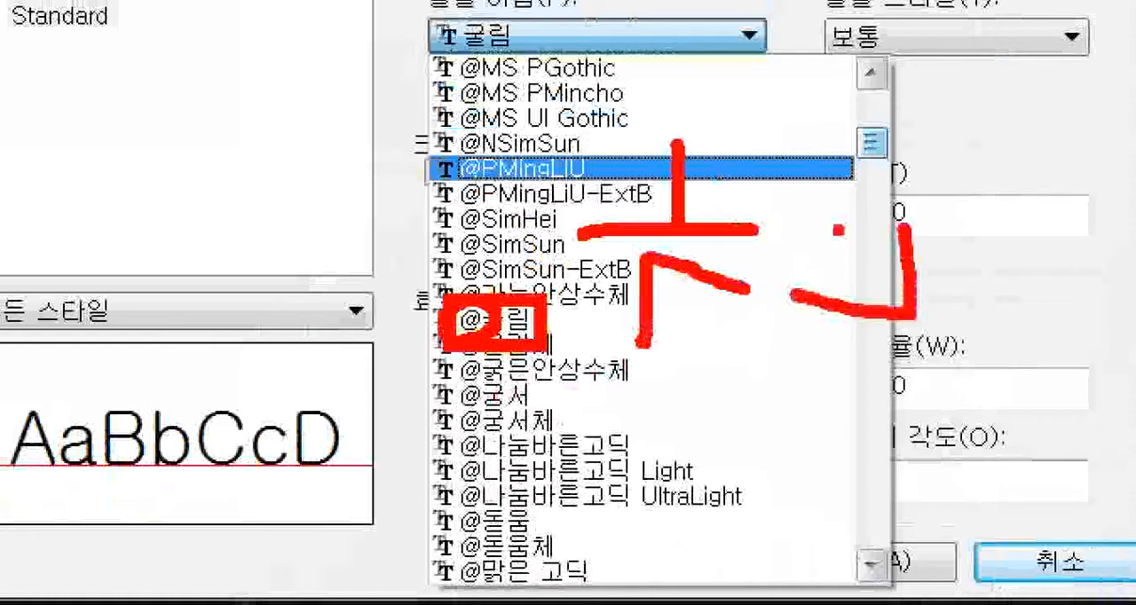
drag(782, 232, 954, 222)
drag(871, 220, 869, 172)
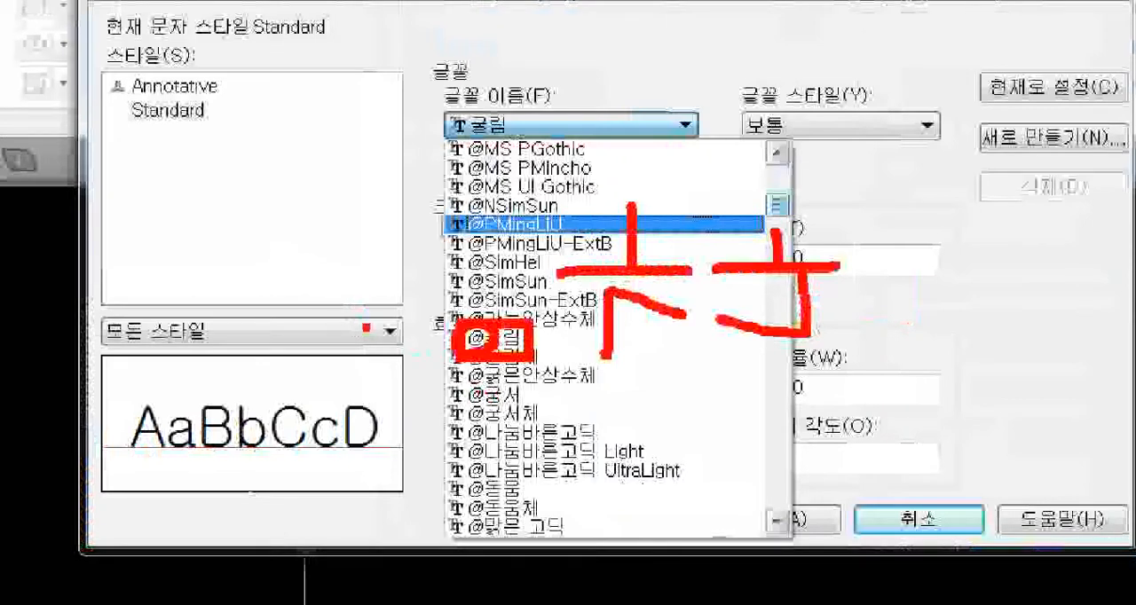
mouse_move(251, 408)
mouse_down()
mouse_move(101, 158)
mouse_move(386, 100)
mouse_move(293, 391)
mouse_move(255, 388)
mouse_up()
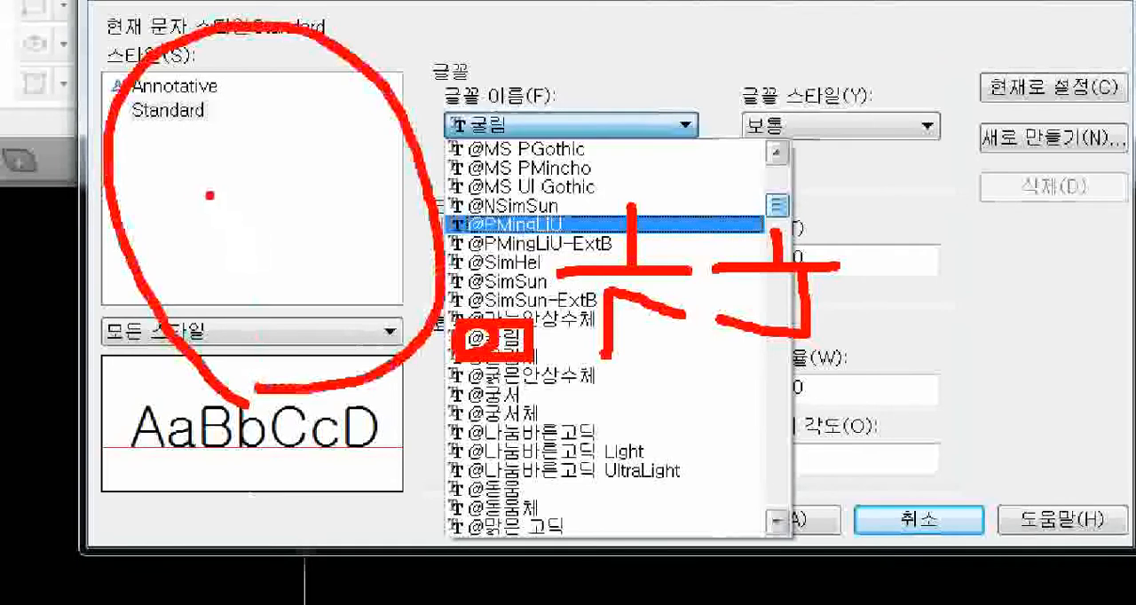
mouse_move(189, 190)
mouse_down()
mouse_move(236, 165)
mouse_move(188, 227)
mouse_move(220, 211)
mouse_up()
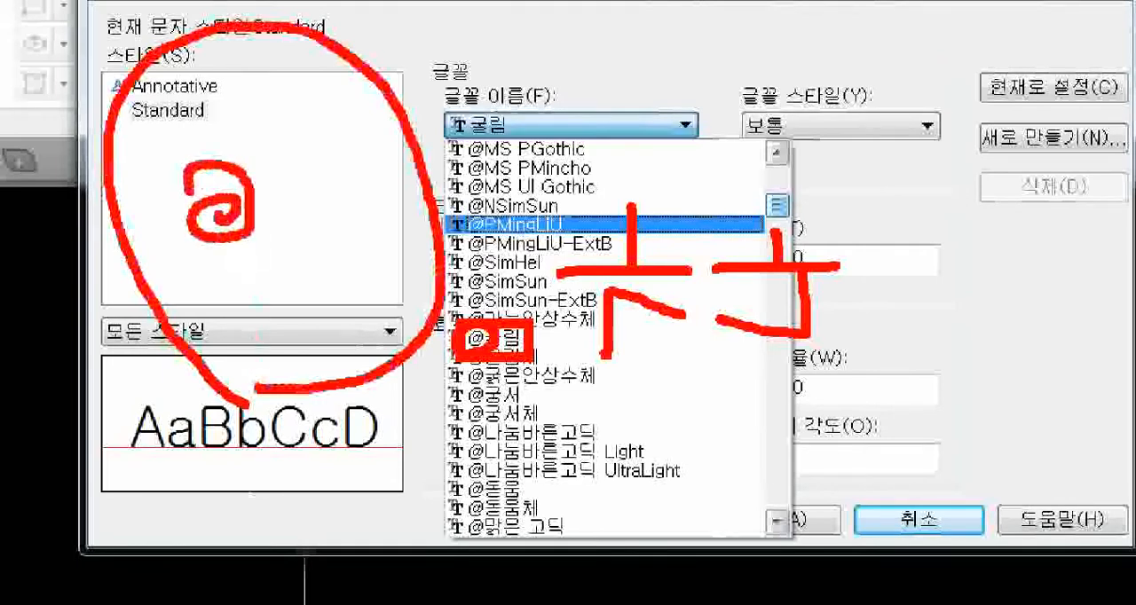
mouse_move(312, 197)
mouse_down()
mouse_move(376, 185)
mouse_move(312, 204)
mouse_move(338, 218)
mouse_up()
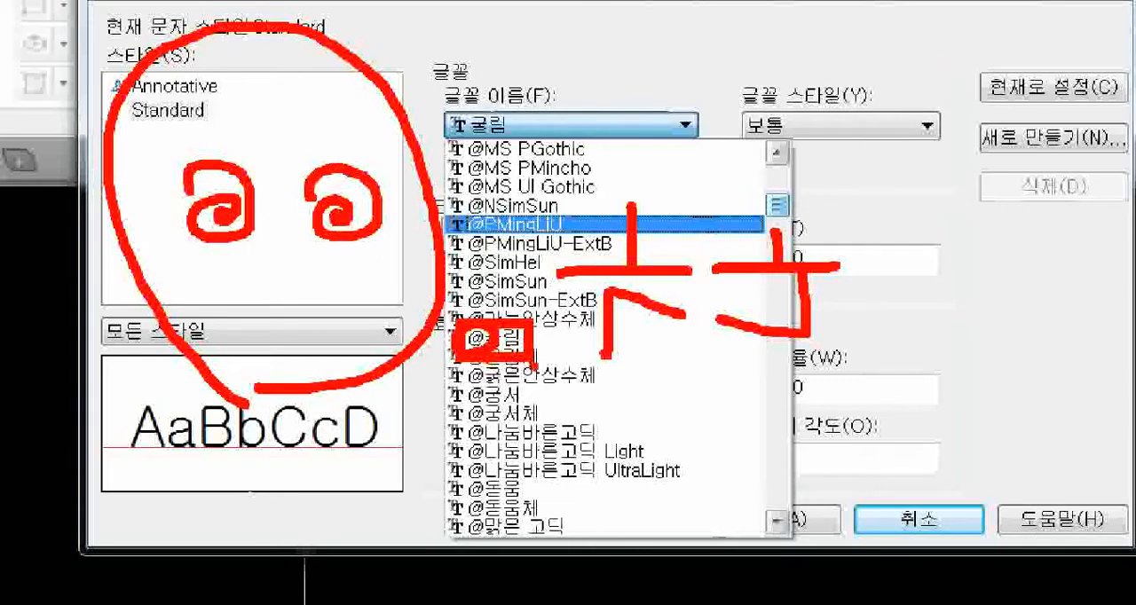
drag(589, 359, 862, 375)
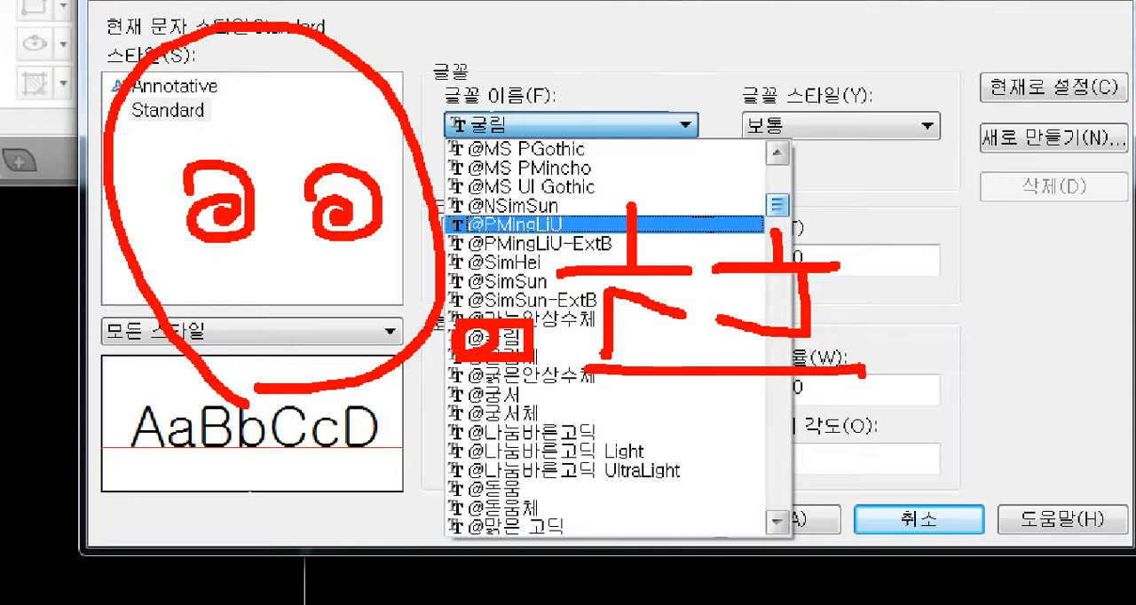
key(Escape)
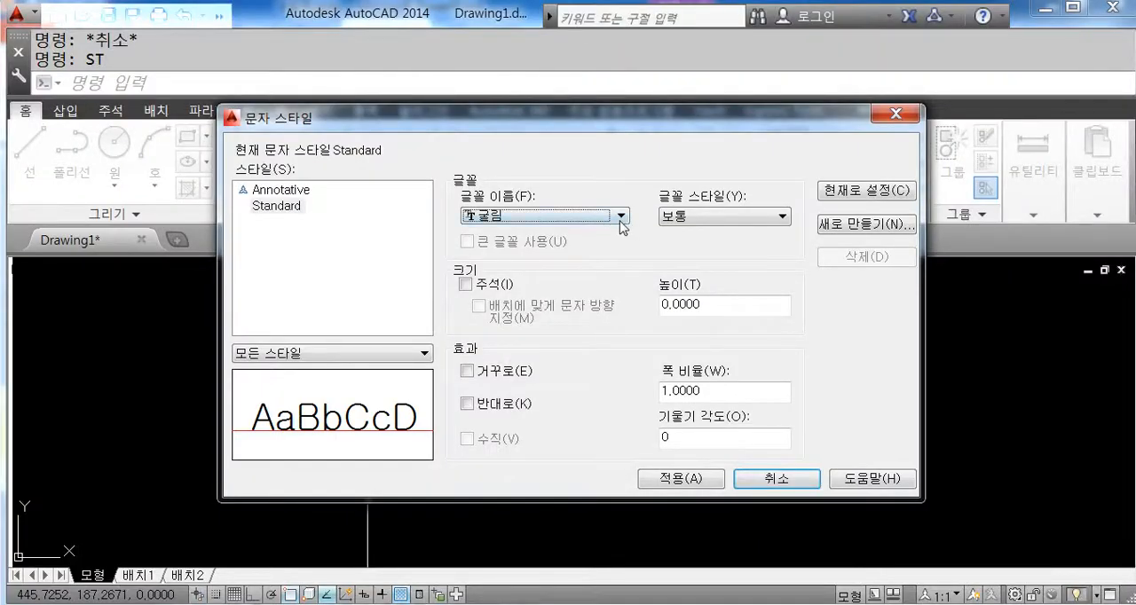
key(ctrl+1)
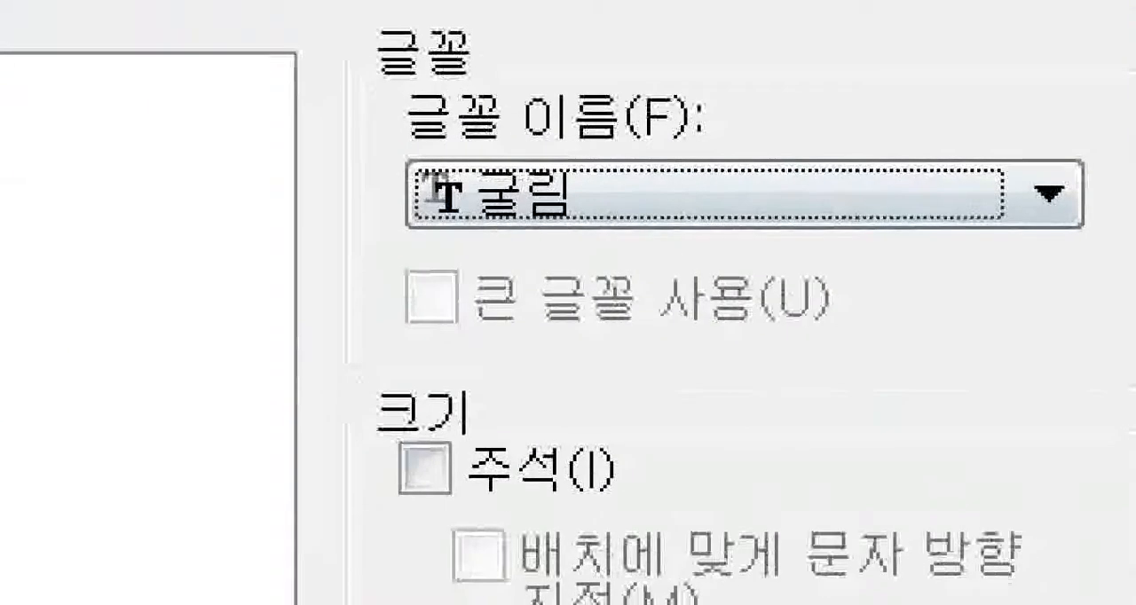
mouse_move(591, 261)
mouse_down()
mouse_move(507, 255)
mouse_move(546, 336)
mouse_up()
key(Escape)
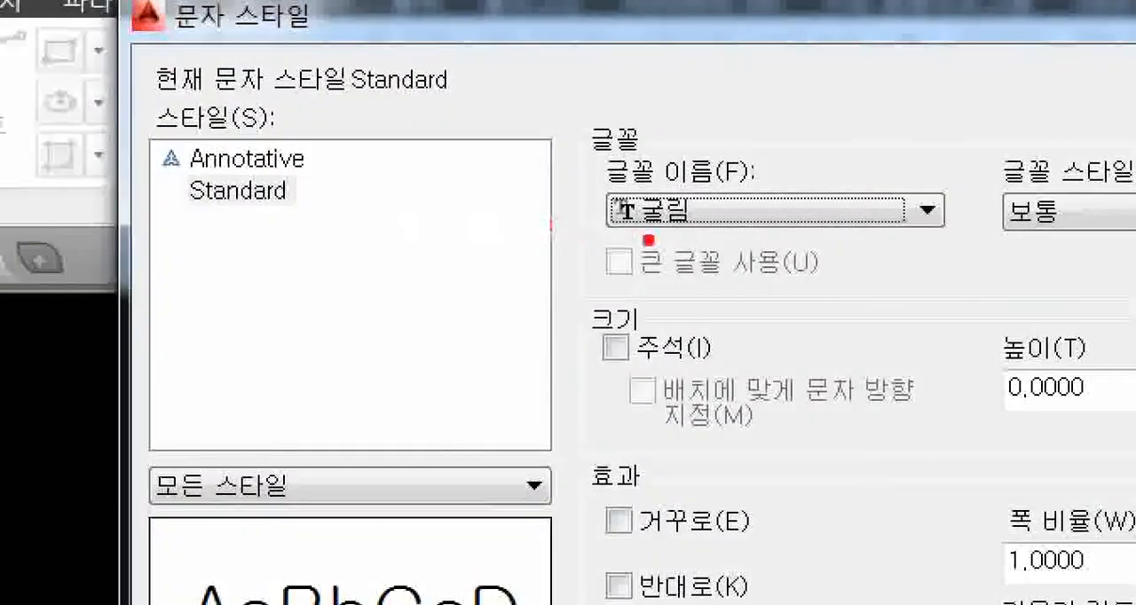
mouse_move(679, 256)
mouse_down()
mouse_move(692, 149)
mouse_move(719, 261)
mouse_up()
key(Escape)
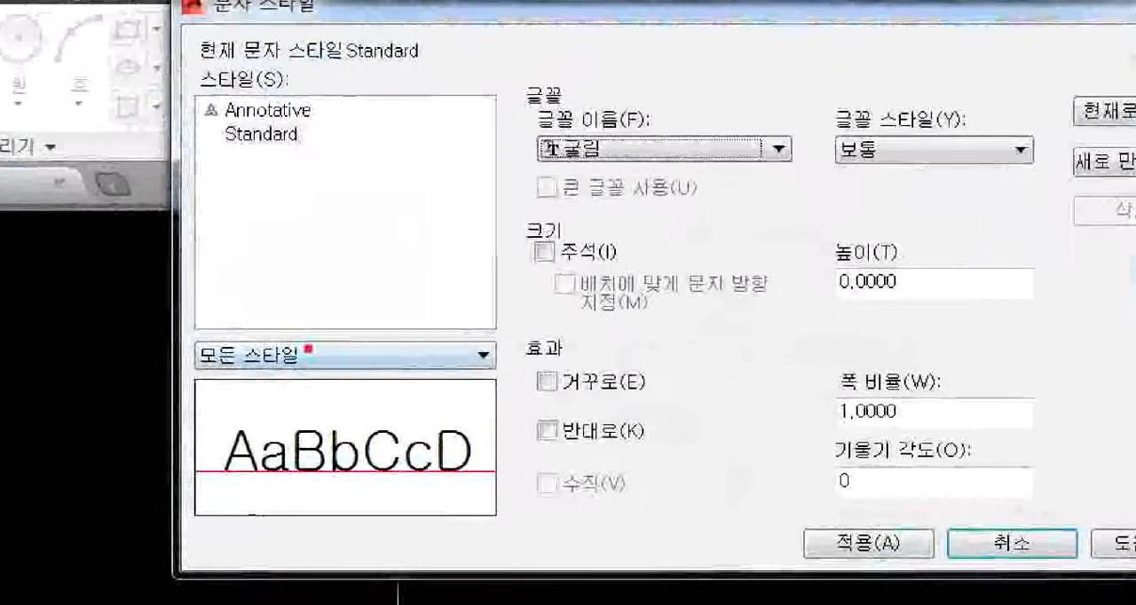
drag(271, 206, 248, 268)
mouse_move(293, 225)
mouse_down()
mouse_move(349, 222)
mouse_move(315, 282)
mouse_up()
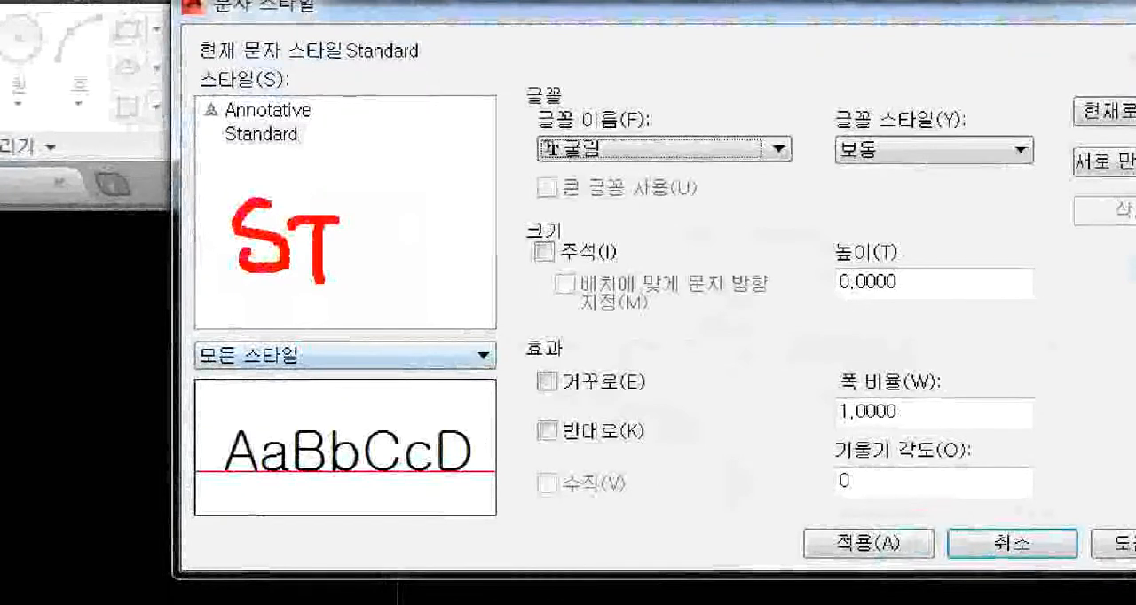
key(Escape)
key(ctrl+1)
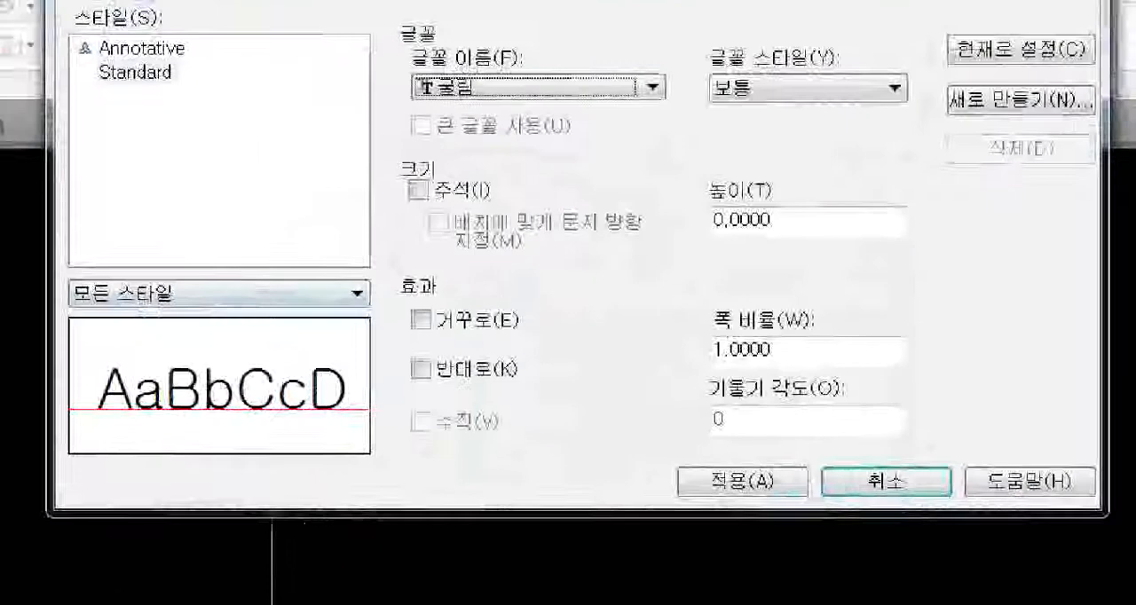
click(559, 472)
drag(448, 364, 460, 350)
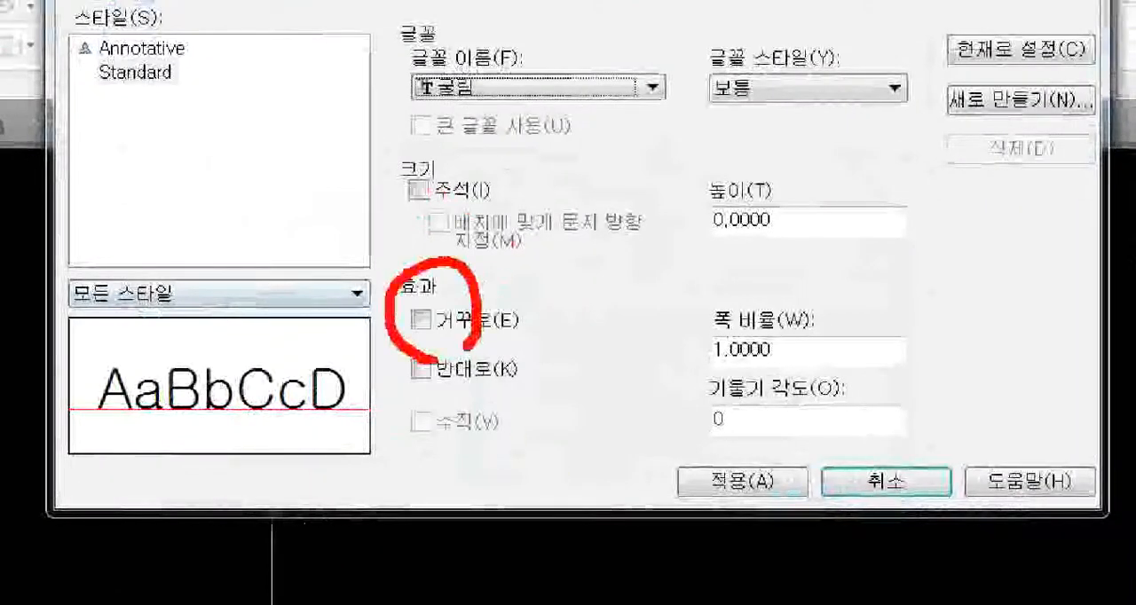
key(Escape)
Step: Preview the upside-down effect (거꾸로) on the Standard text style, turn it off again and enable the backwards effect (반대로)
click(467, 373)
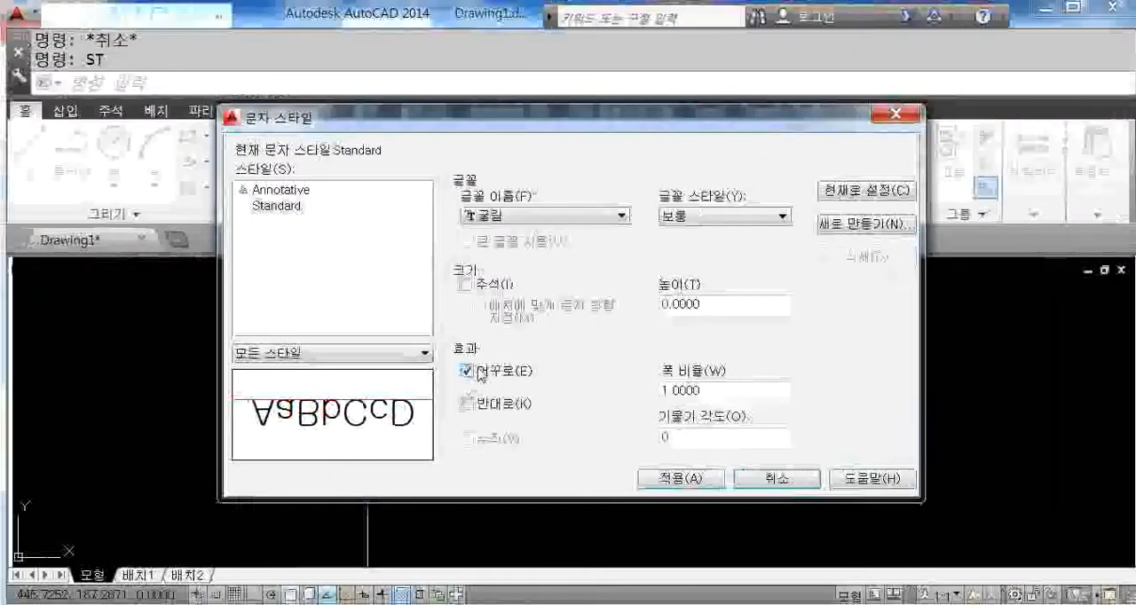
click(471, 365)
click(471, 400)
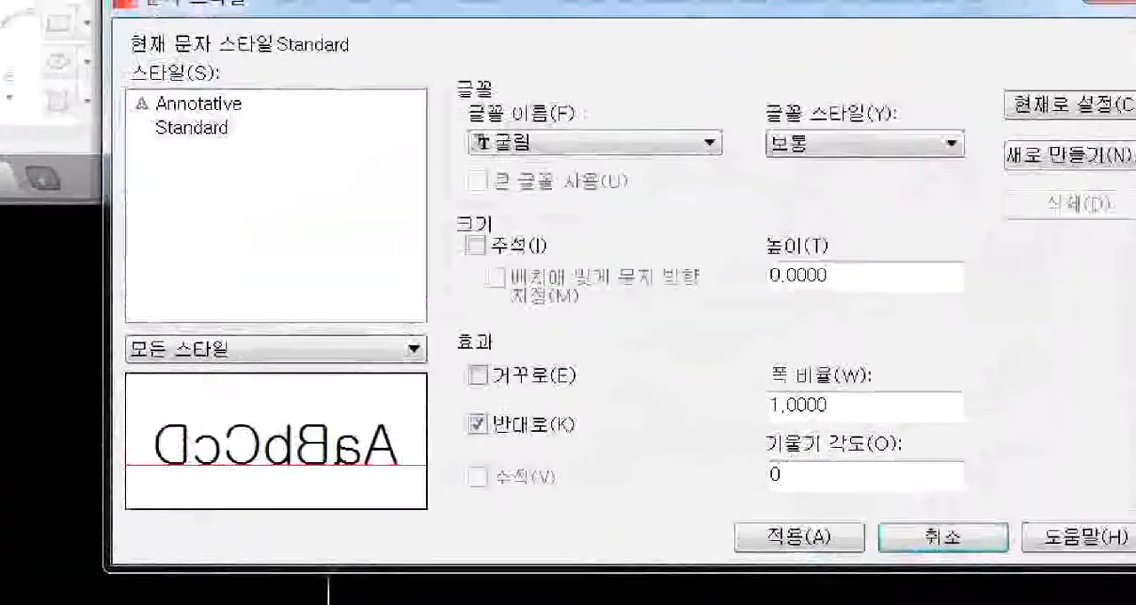
mouse_move(446, 62)
ctrl+mouse_down()
mouse_move(956, 471)
mouse_move(990, 510)
ctrl+mouse_up()
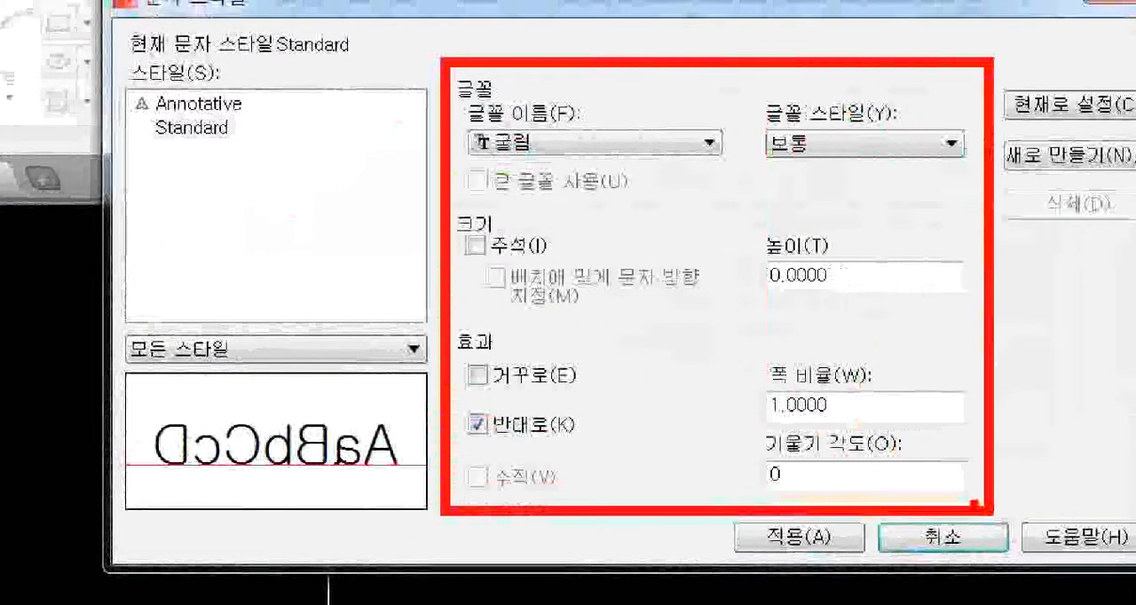
key(Escape)
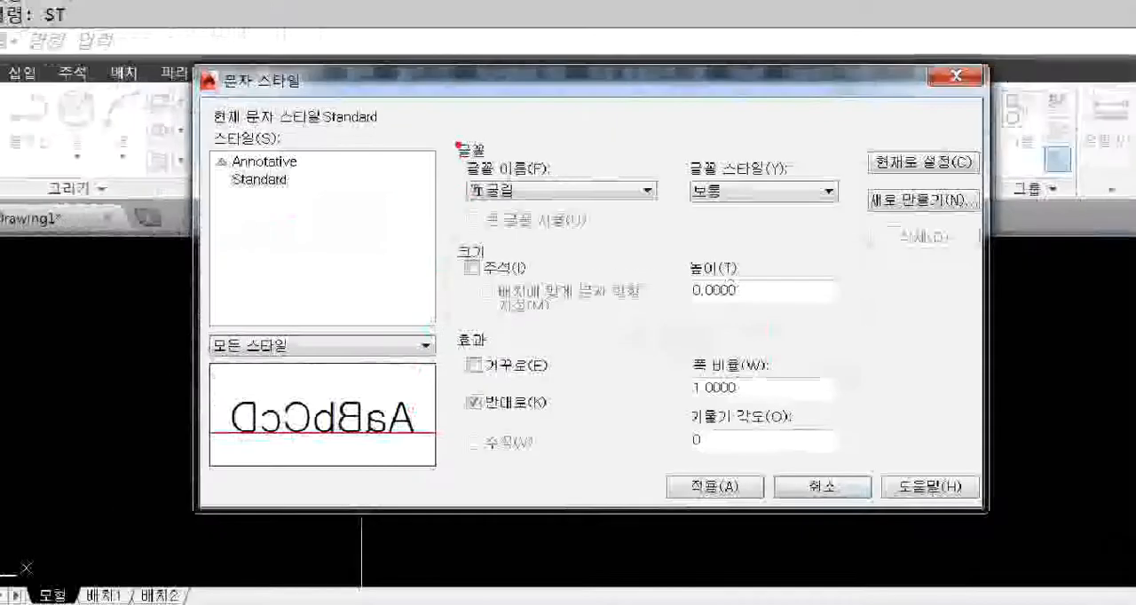
mouse_move(458, 144)
ctrl+mouse_down()
mouse_move(849, 463)
mouse_move(849, 479)
ctrl+mouse_up()
ctrl+shift+drag(314, 189, 448, 180)
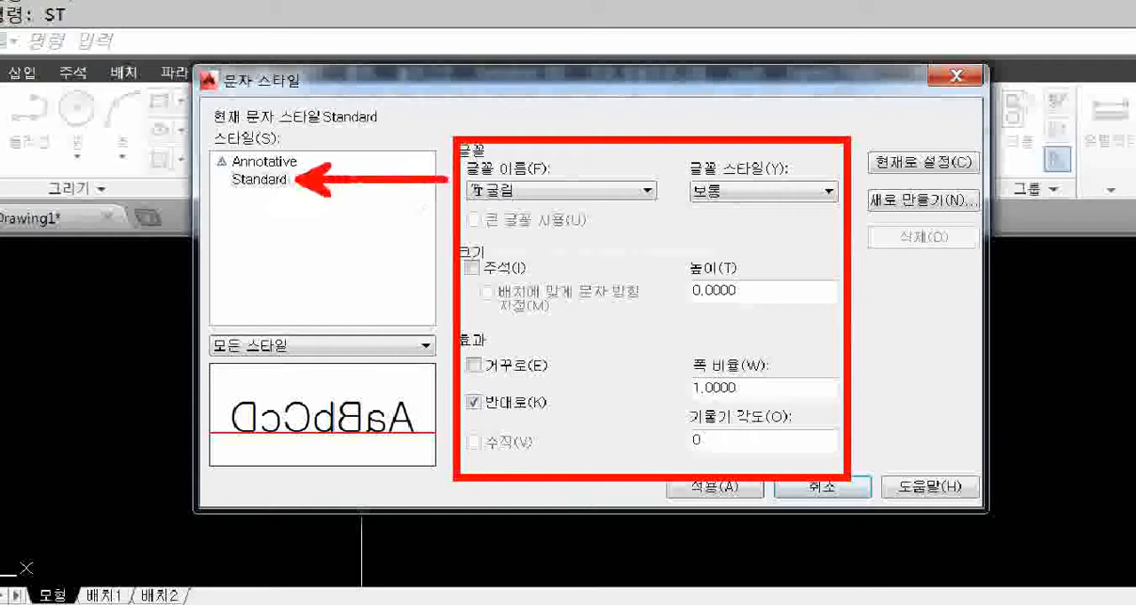
ctrl+drag(229, 164, 309, 197)
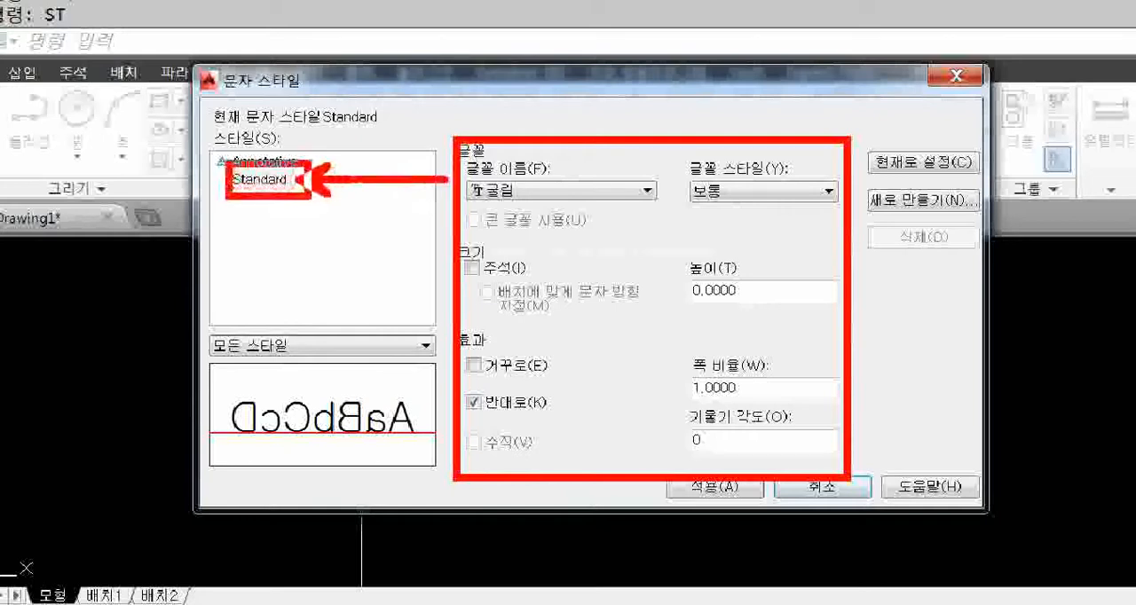
key(Escape)
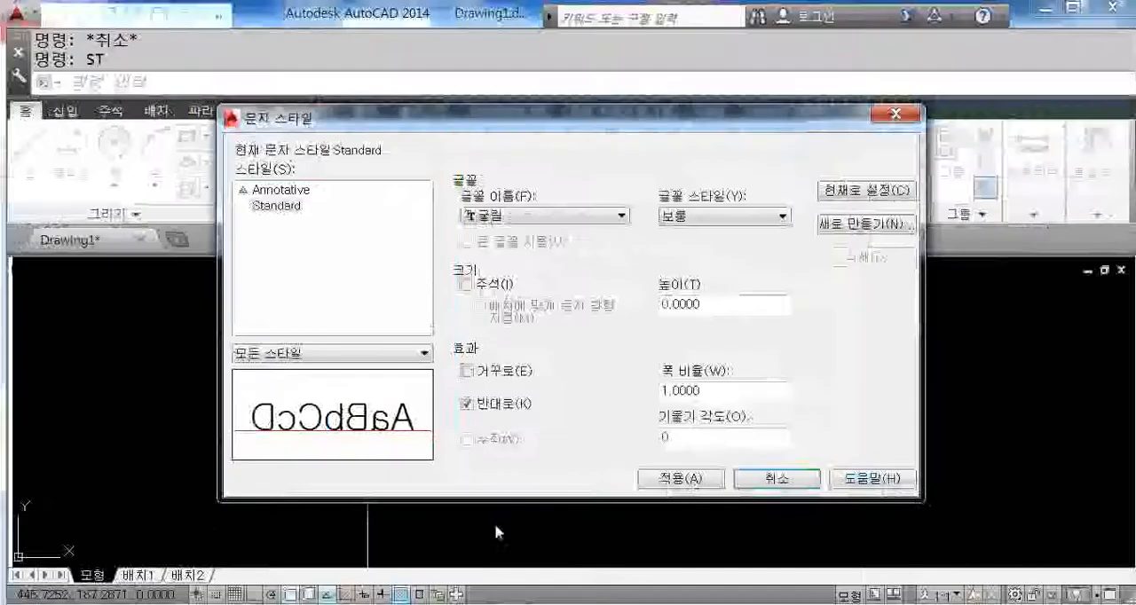
key(ctrl+1)
click(518, 466)
shift+drag(966, 115, 475, 486)
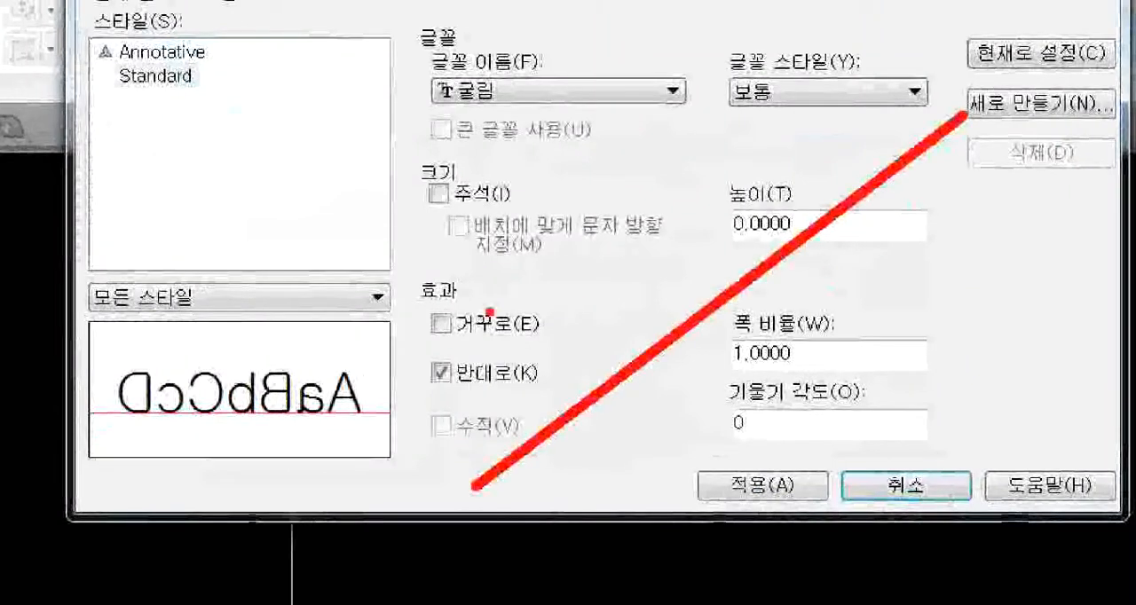
shift+drag(448, 163, 905, 447)
shift+drag(872, 64, 786, 144)
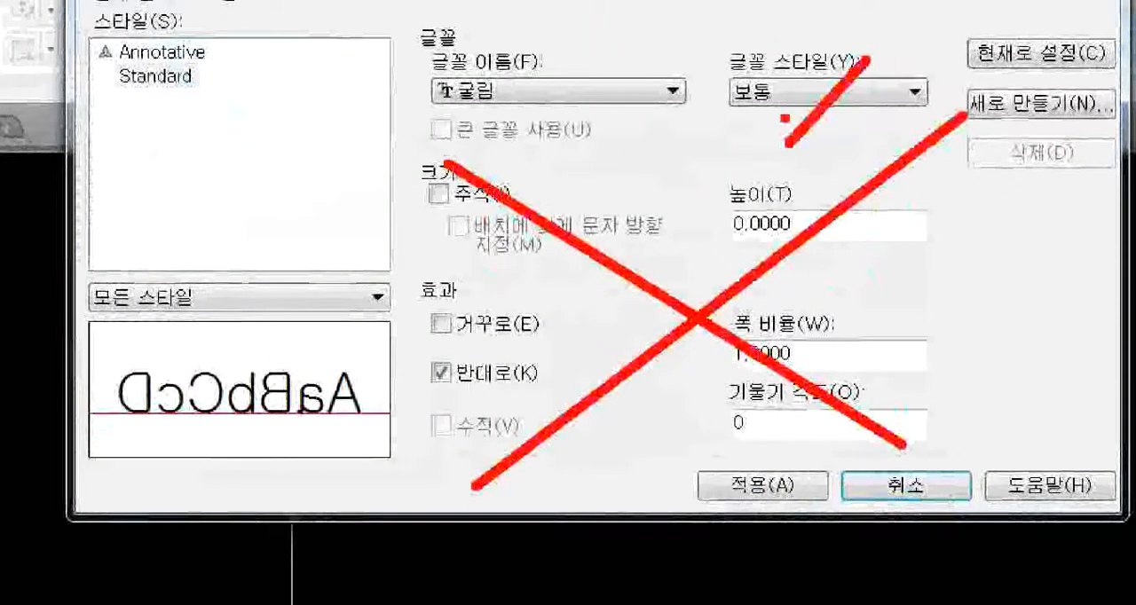
shift+drag(779, 36, 865, 139)
ctrl+drag(401, 45, 695, 137)
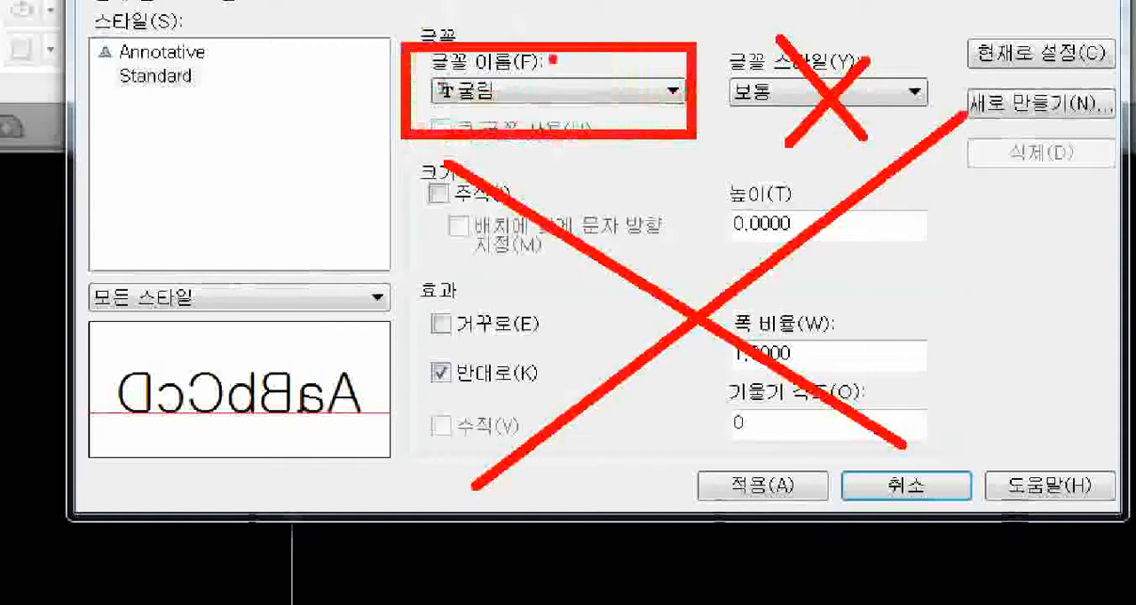
mouse_move(635, 166)
mouse_down()
mouse_move(726, 243)
mouse_move(744, 192)
mouse_up()
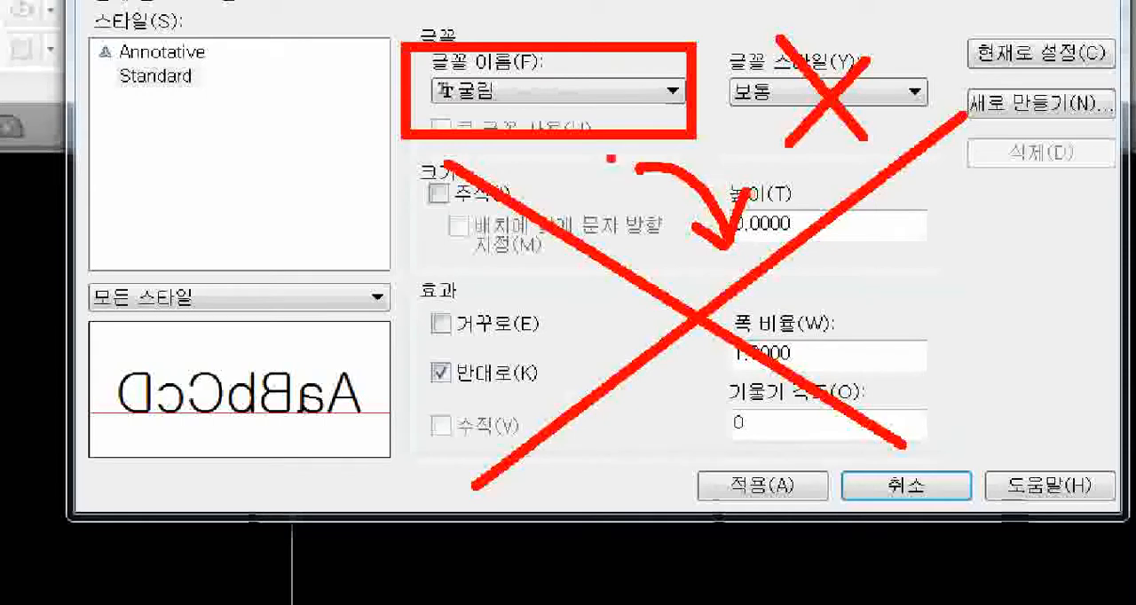
mouse_move(559, 144)
mouse_down()
mouse_move(415, 103)
mouse_move(452, 160)
mouse_up()
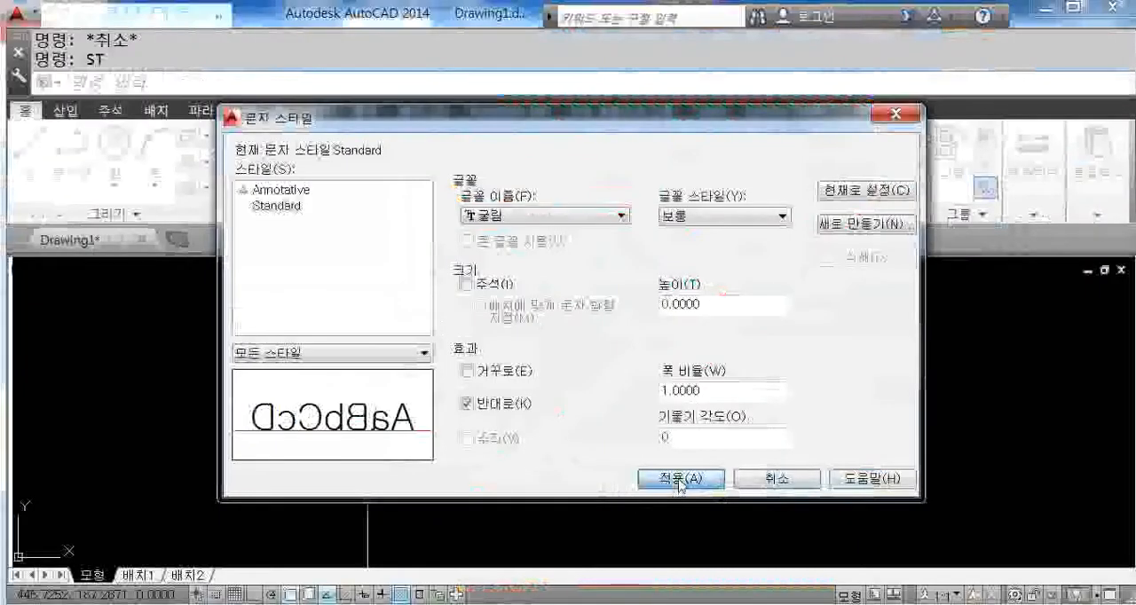
Step: Apply the 굴림 font and the backwards effect to the Standard text style
click(679, 479)
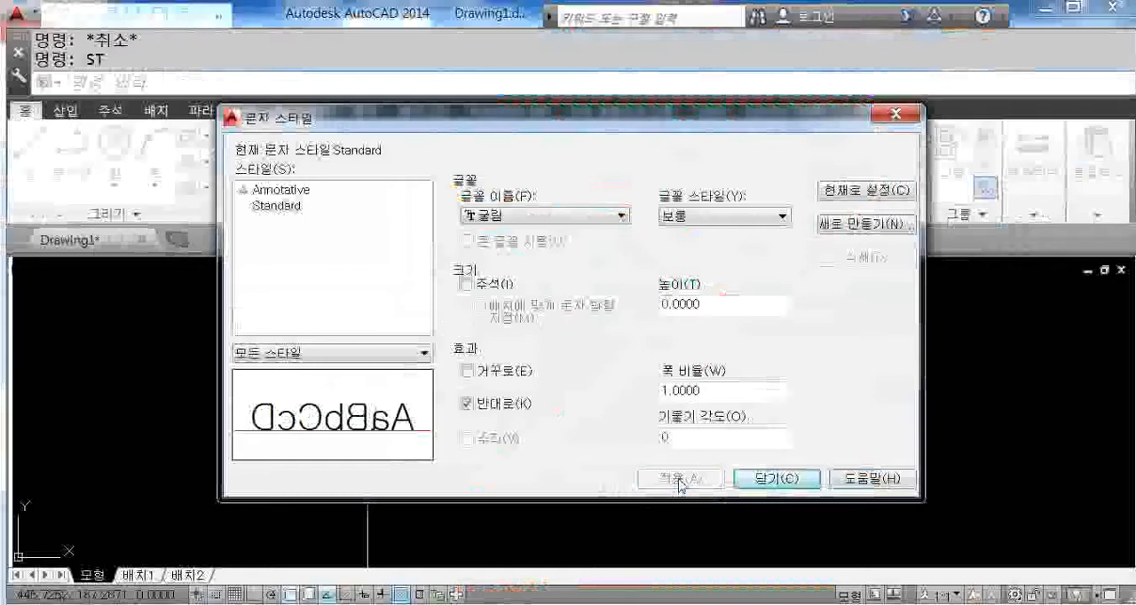
Step: Turn off the backwards effect (반대로) on the Standard text style and apply the change
click(769, 480)
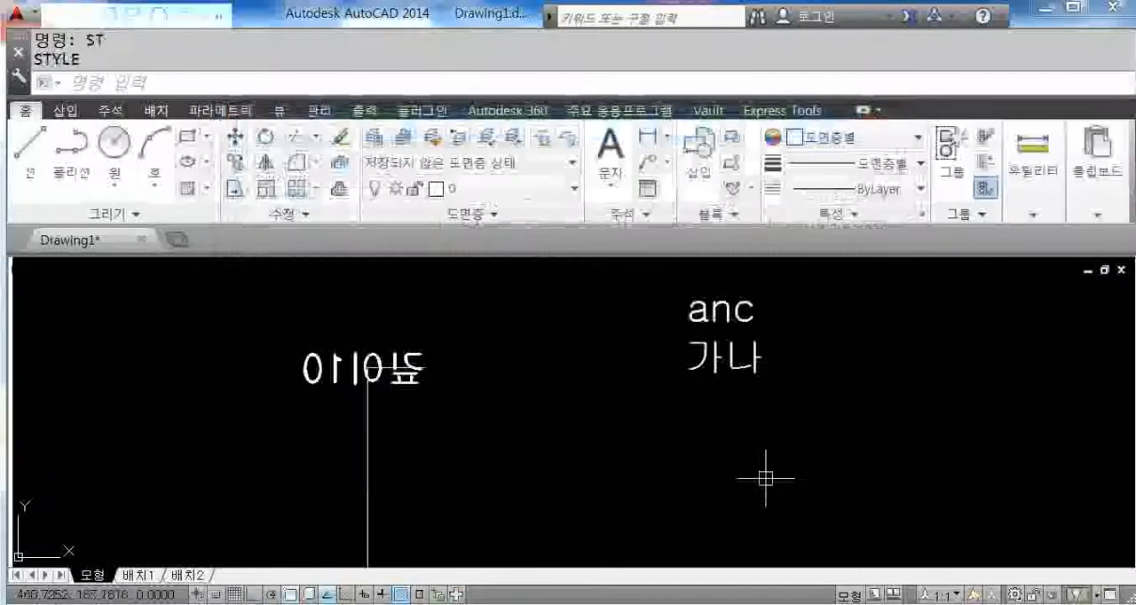
scroll(422, 387, up, 2)
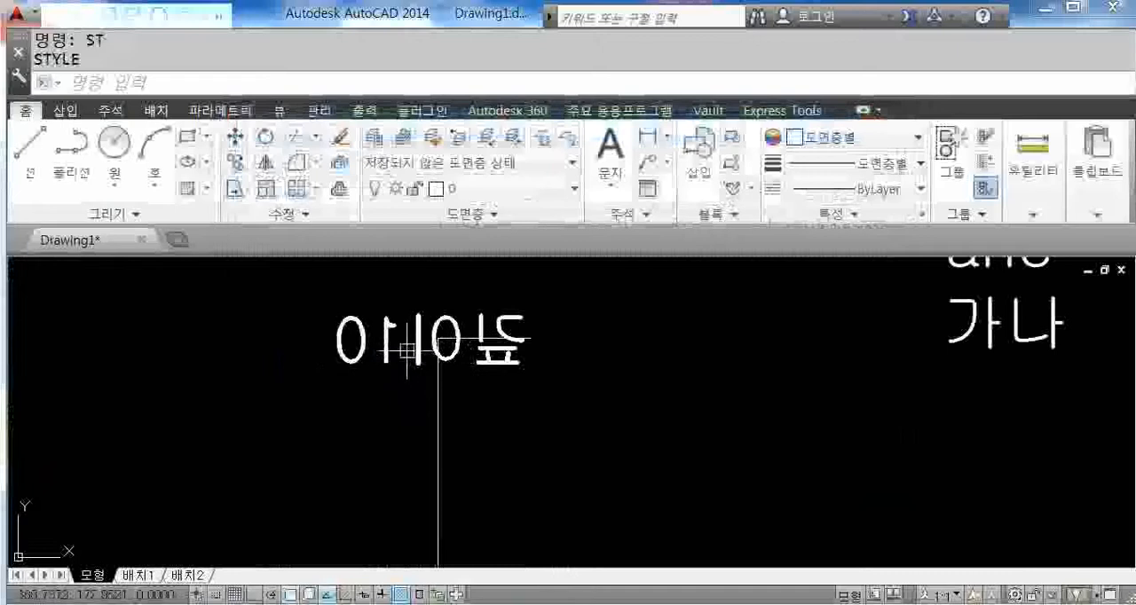
click(417, 355)
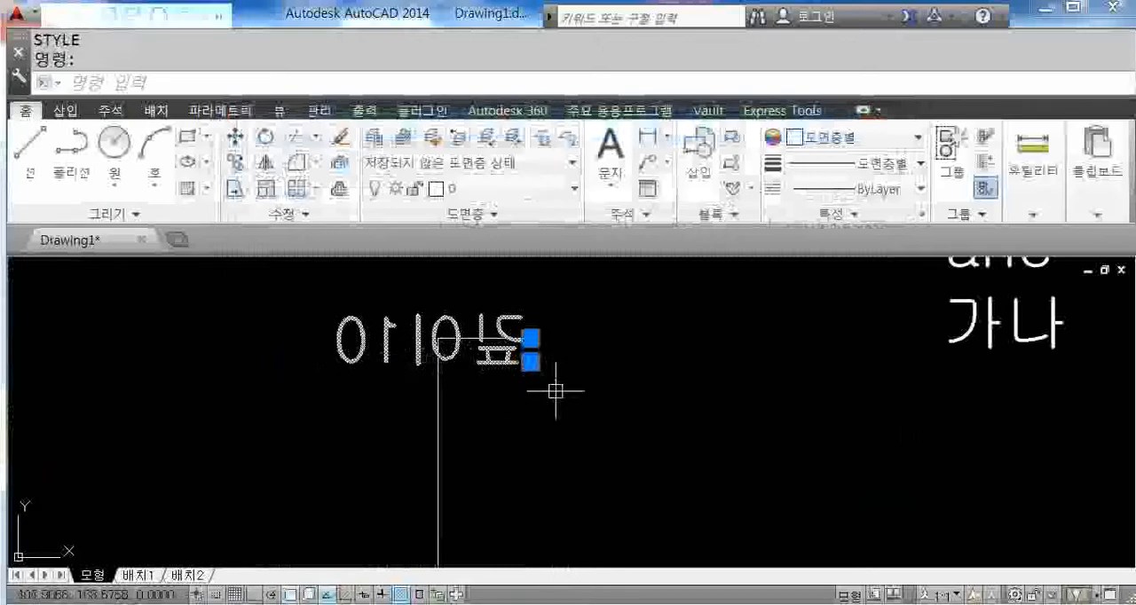
key(Escape)
text(st)
key(Return)
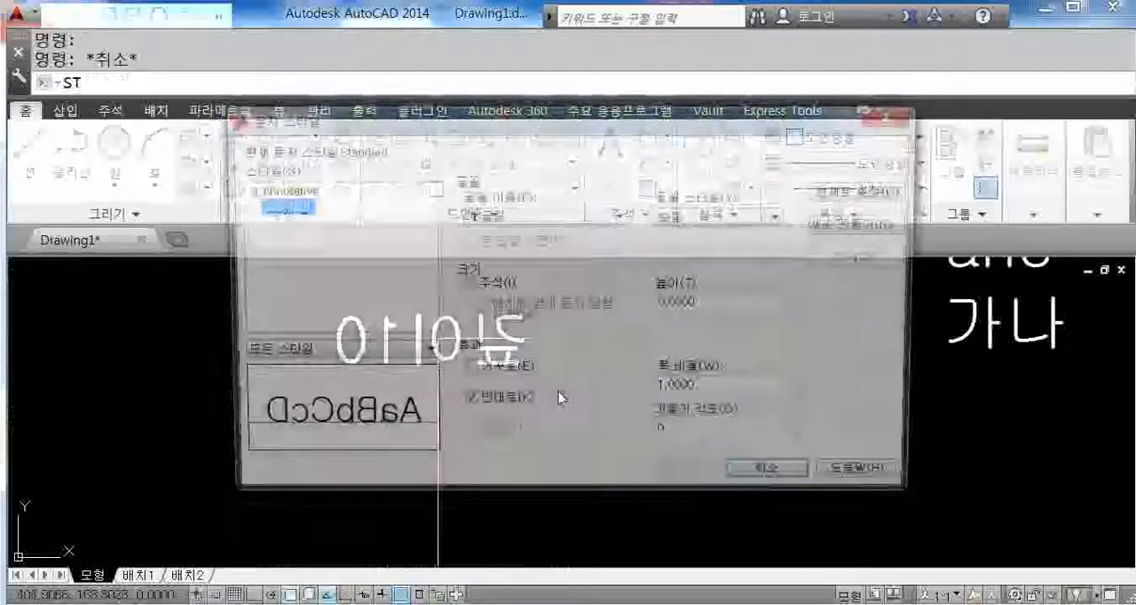
click(491, 404)
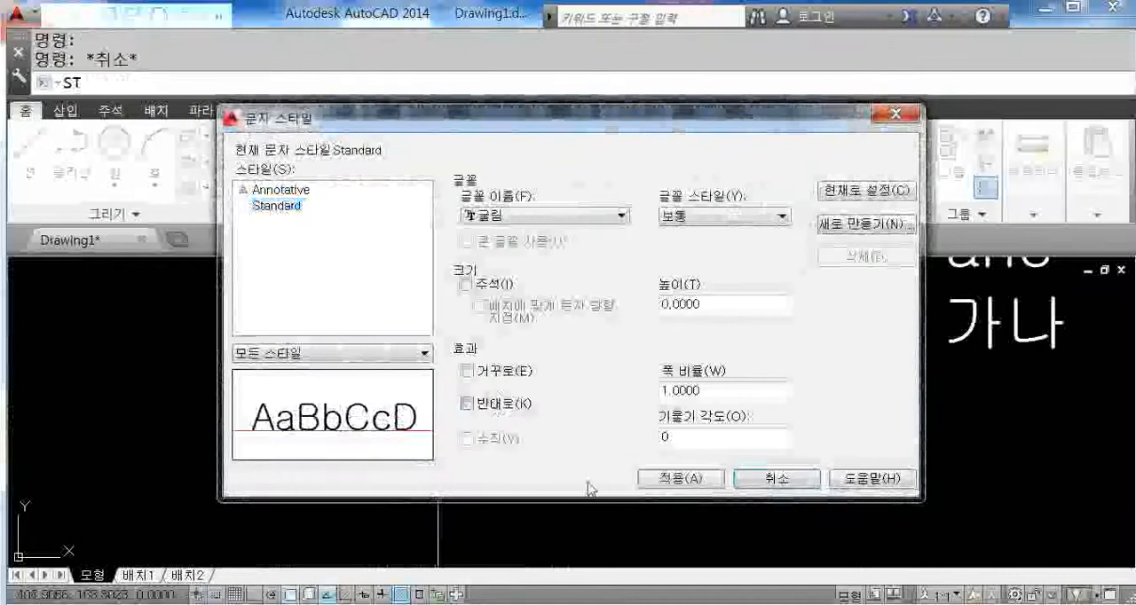
click(679, 479)
click(777, 479)
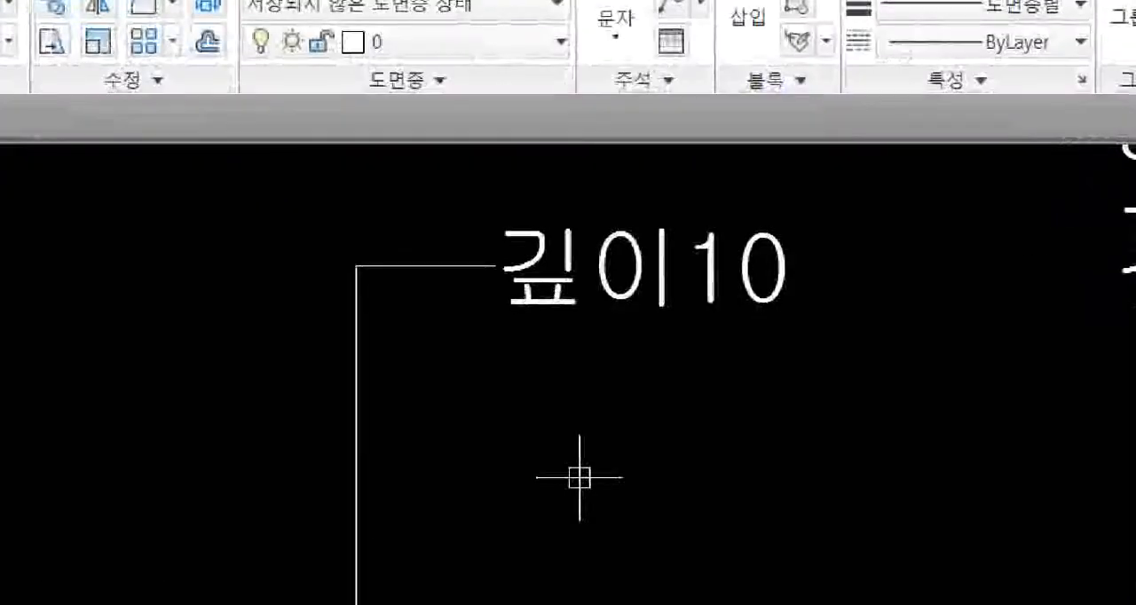
Step: Review the Standard text style's settings and leave them without making changes
mouse_move(491, 334)
mouse_down()
mouse_move(515, 318)
mouse_move(631, 335)
mouse_up()
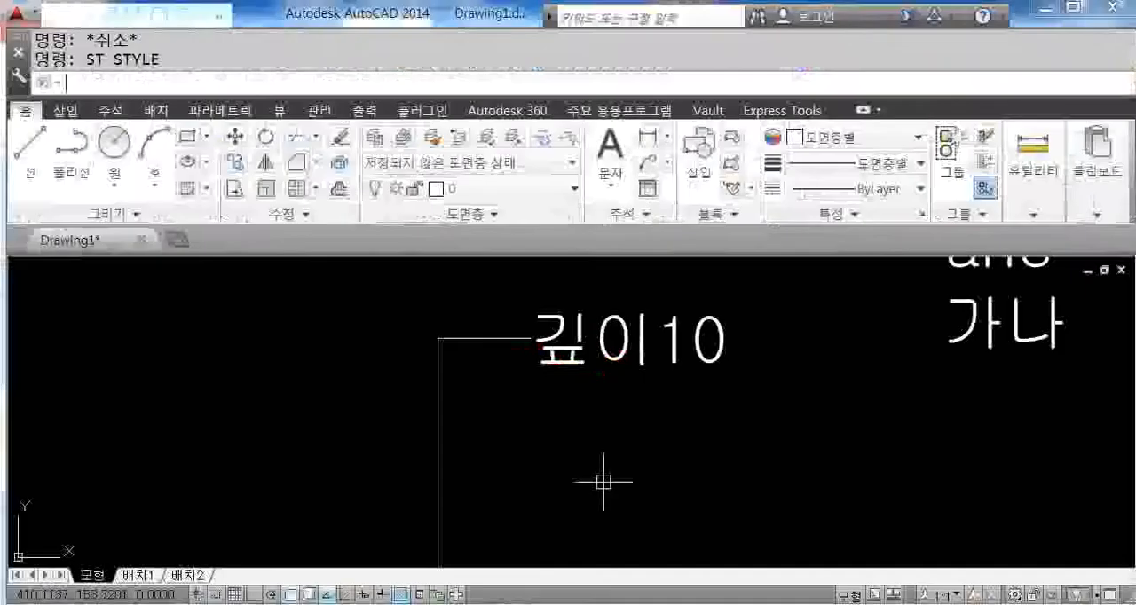
text(ST)
key(Return)
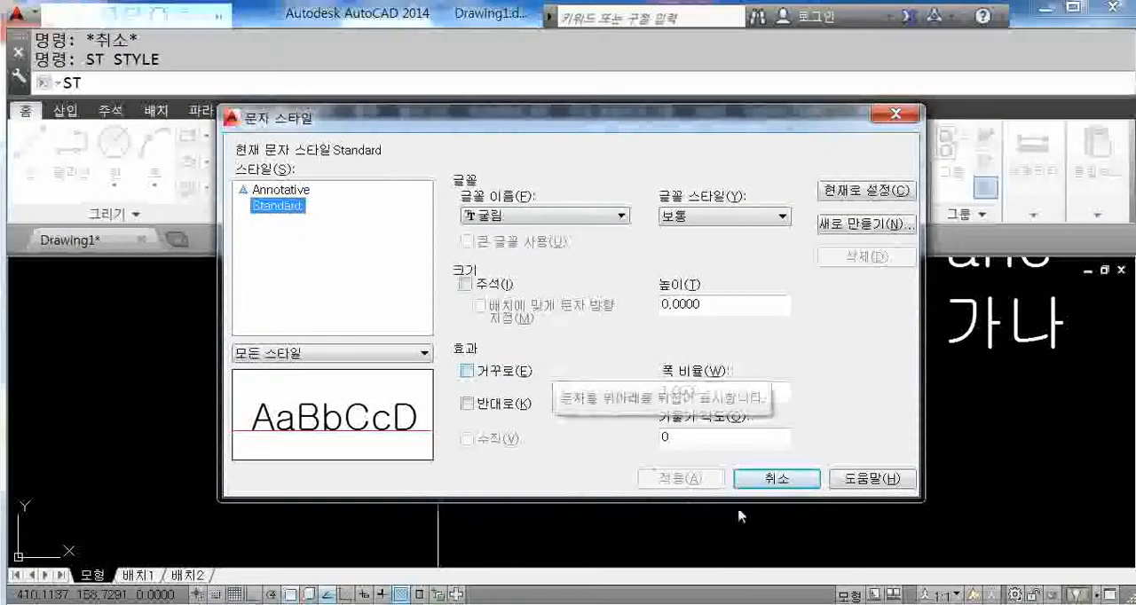
click(754, 480)
scroll(736, 453, down, 3)
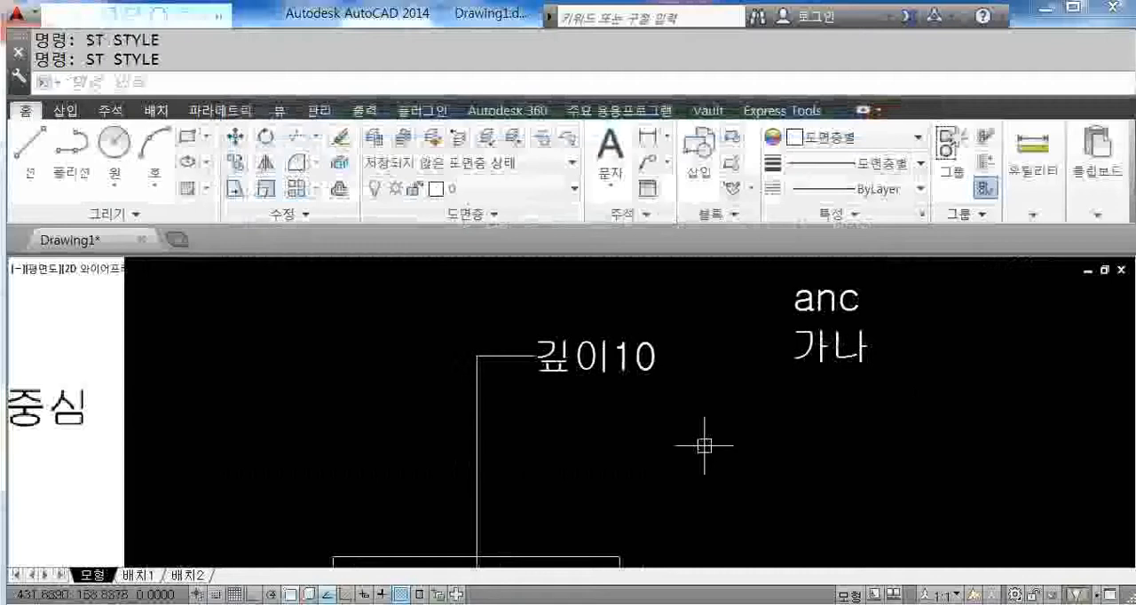
text(st)
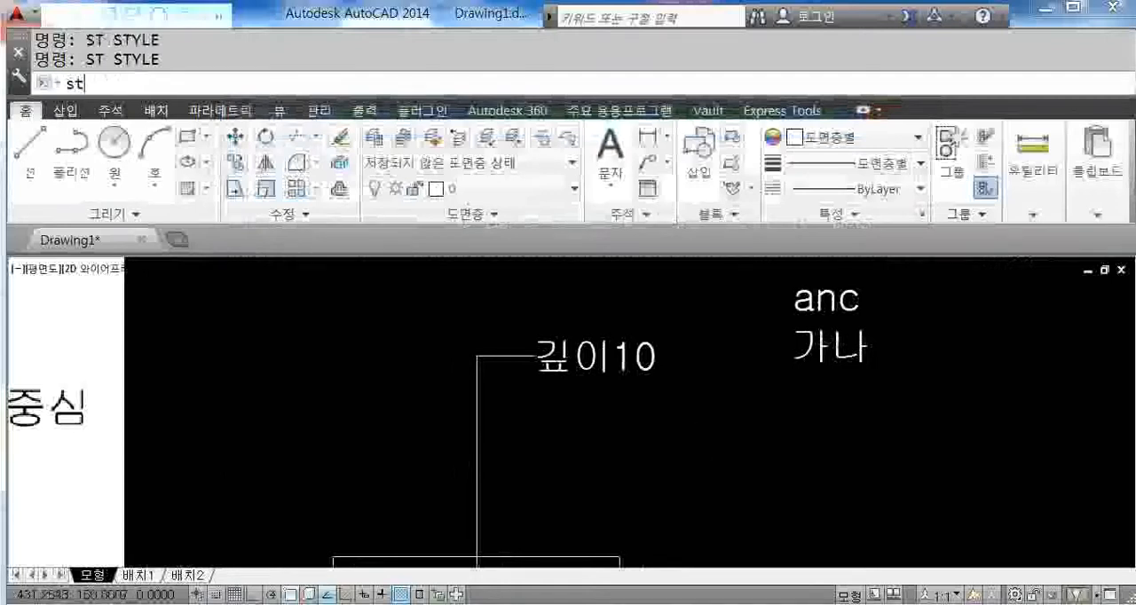
key(Return)
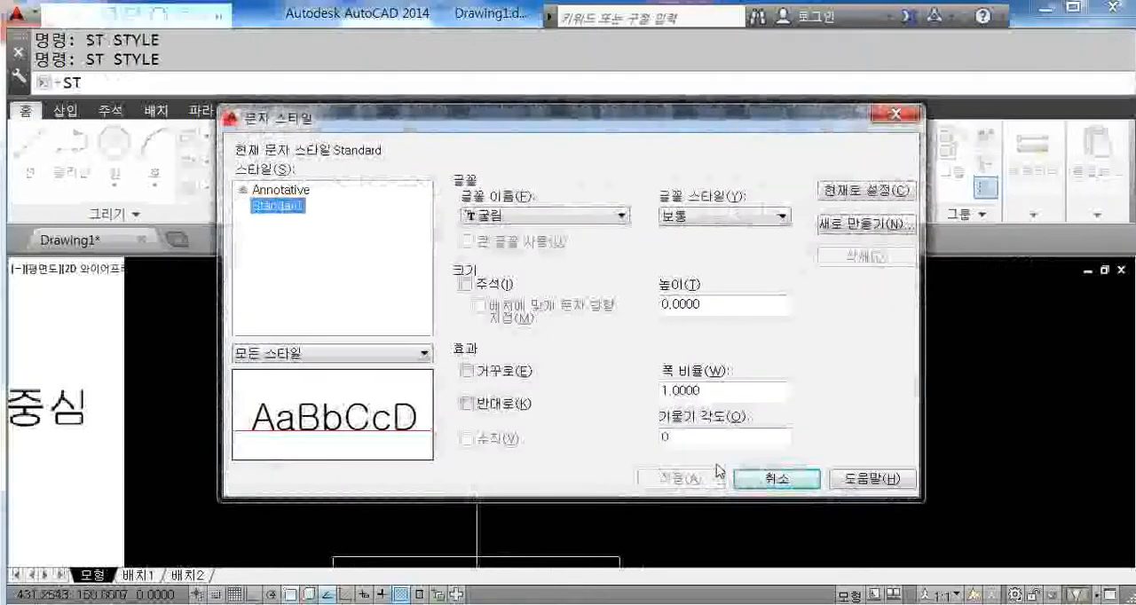
click(765, 478)
middle_drag(645, 374, 536, 399)
key(ctrl+2)
drag(724, 310, 724, 338)
mouse_move(712, 240)
mouse_down()
mouse_move(747, 231)
mouse_move(749, 265)
mouse_move(793, 228)
mouse_up()
drag(778, 231, 772, 286)
drag(726, 330, 728, 390)
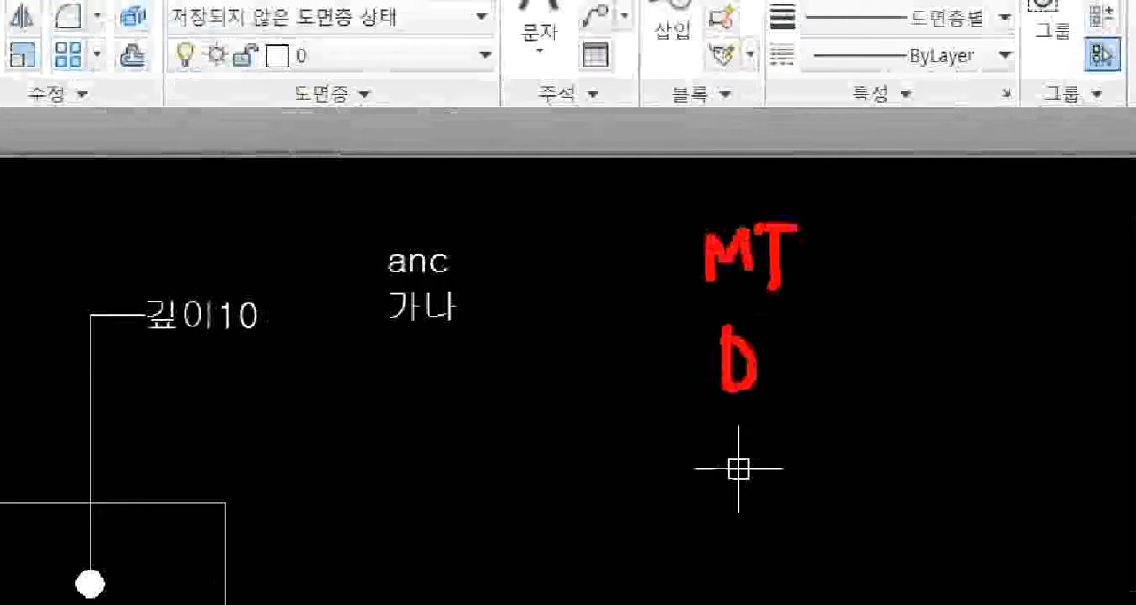
drag(753, 355, 803, 350)
drag(766, 356, 767, 400)
key(y)
mouse_move(836, 437)
mouse_down()
mouse_move(749, 436)
mouse_move(772, 200)
mouse_move(870, 437)
mouse_up()
mouse_move(670, 308)
mouse_down()
mouse_move(568, 309)
mouse_move(611, 348)
mouse_up()
mouse_move(466, 330)
mouse_down()
mouse_move(504, 377)
mouse_move(437, 374)
mouse_move(566, 328)
mouse_up()
drag(545, 336, 545, 404)
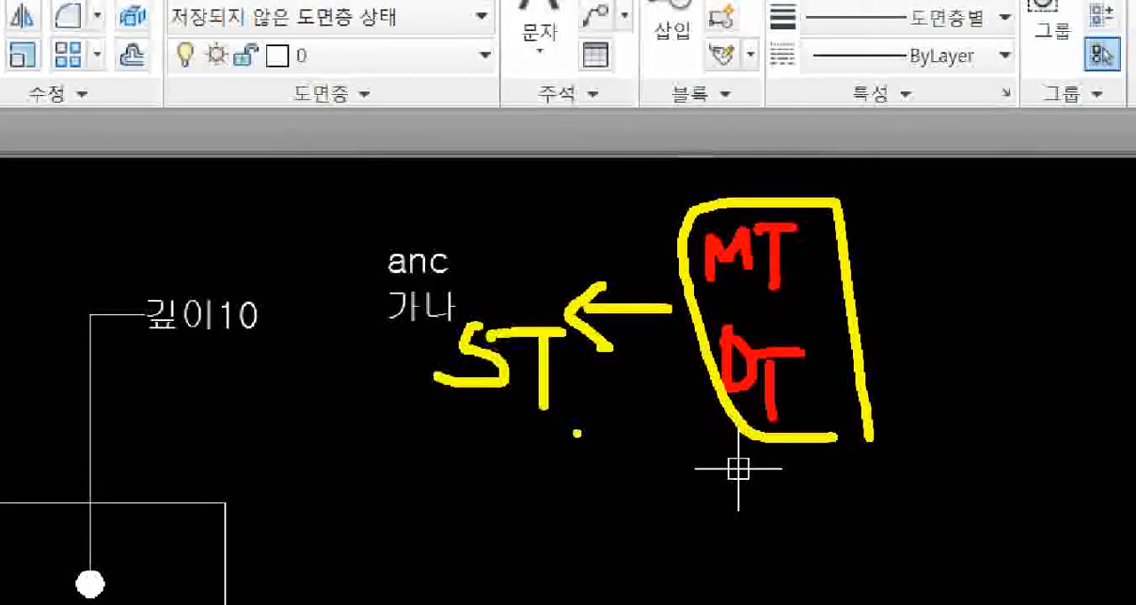
key(Escape)
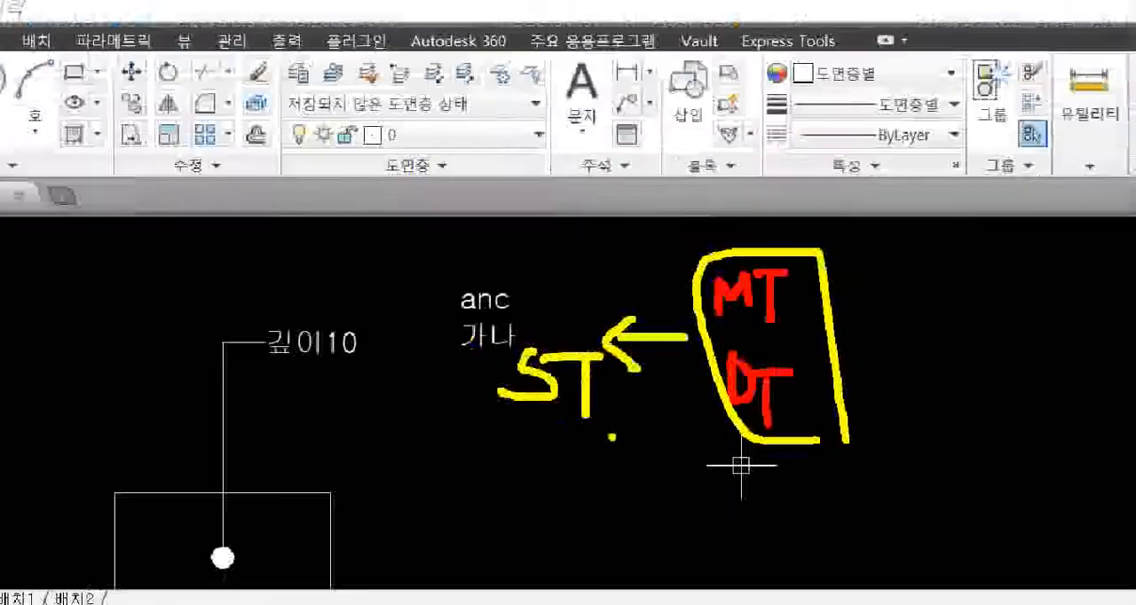
middle_drag(621, 446, 609, 405)
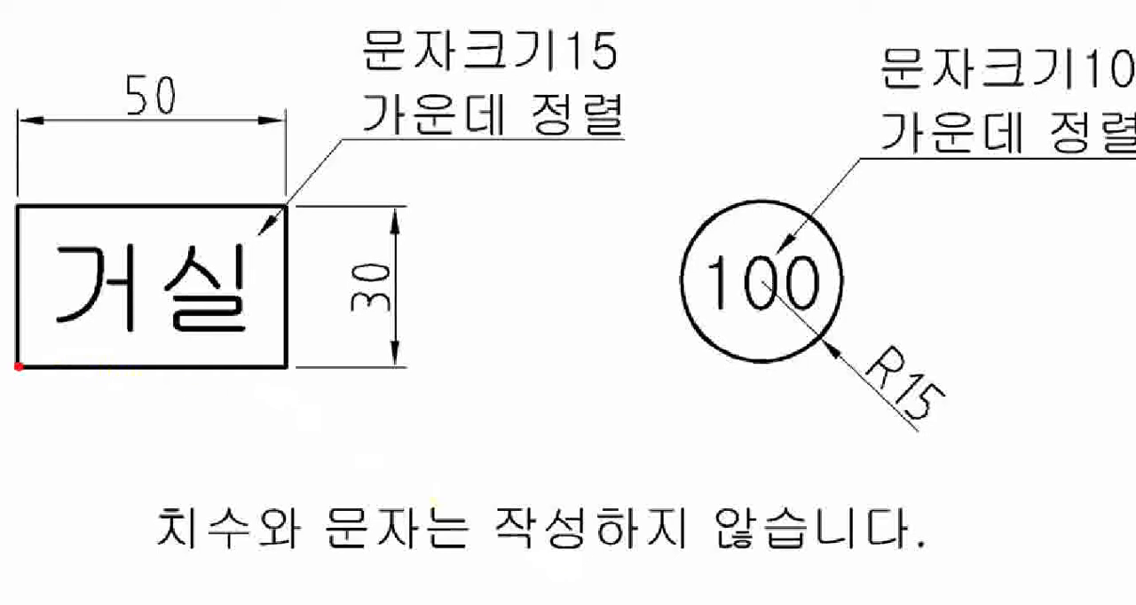
drag(17, 366, 280, 209)
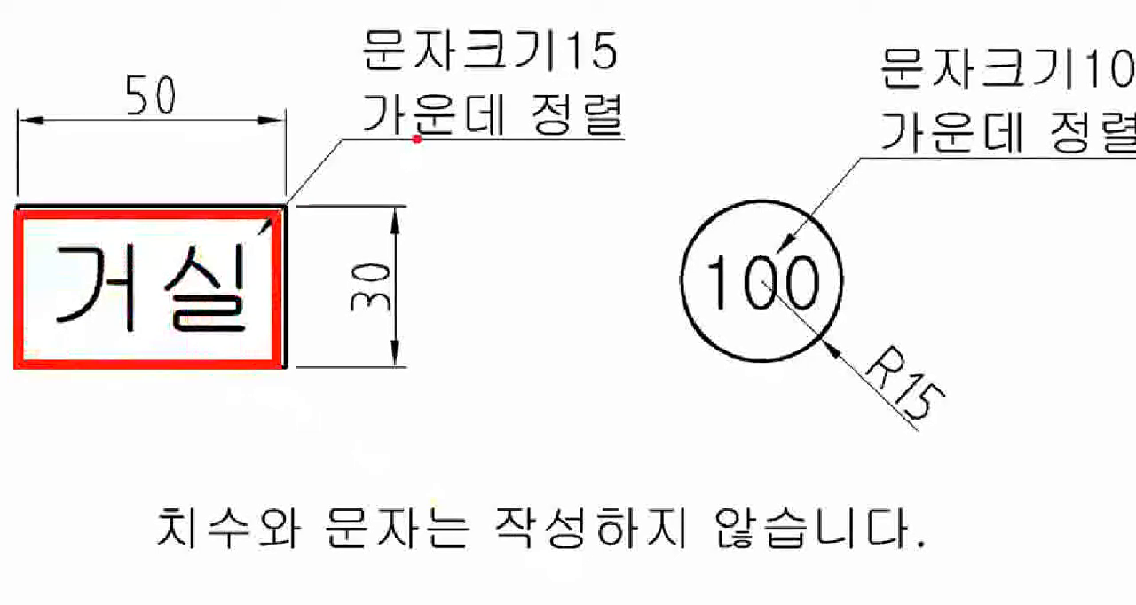
drag(384, 142, 624, 144)
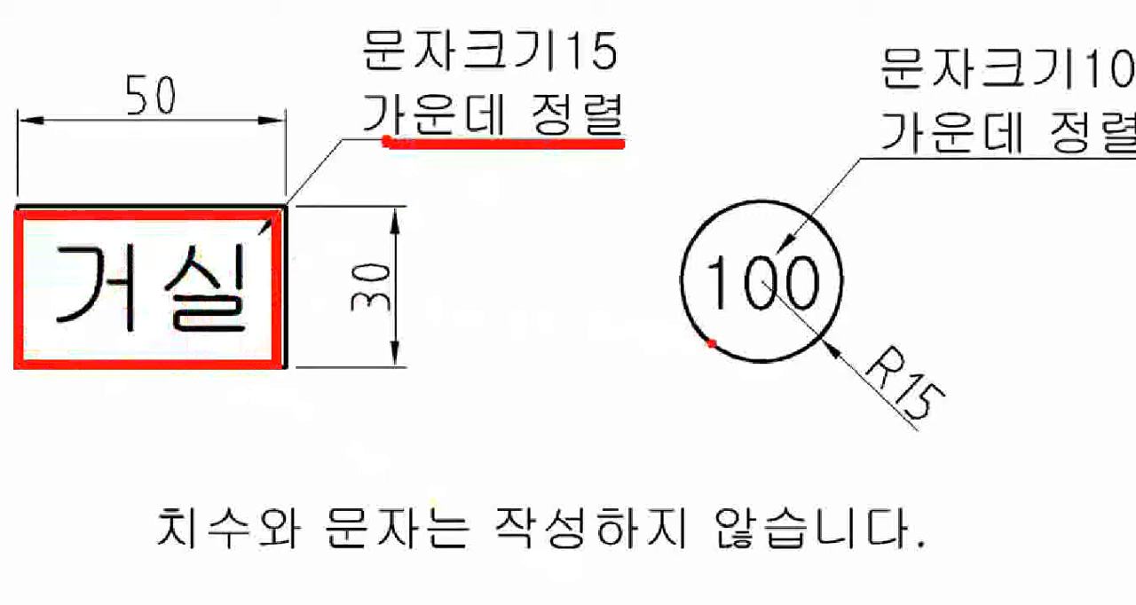
mouse_move(688, 200)
mouse_down()
mouse_move(701, 297)
mouse_move(823, 340)
mouse_up()
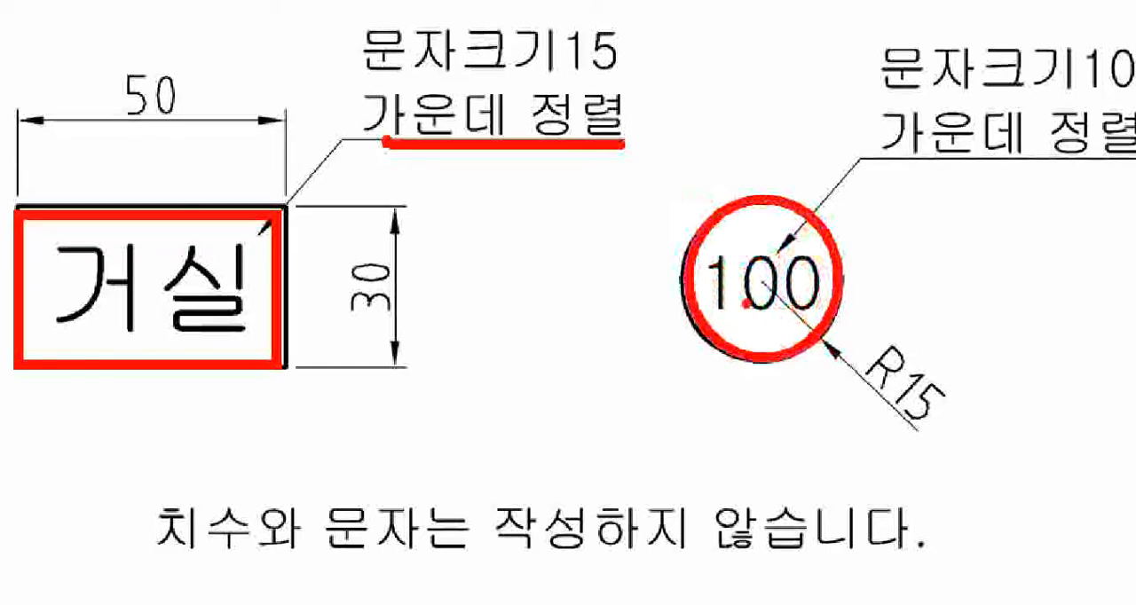
key(Escape)
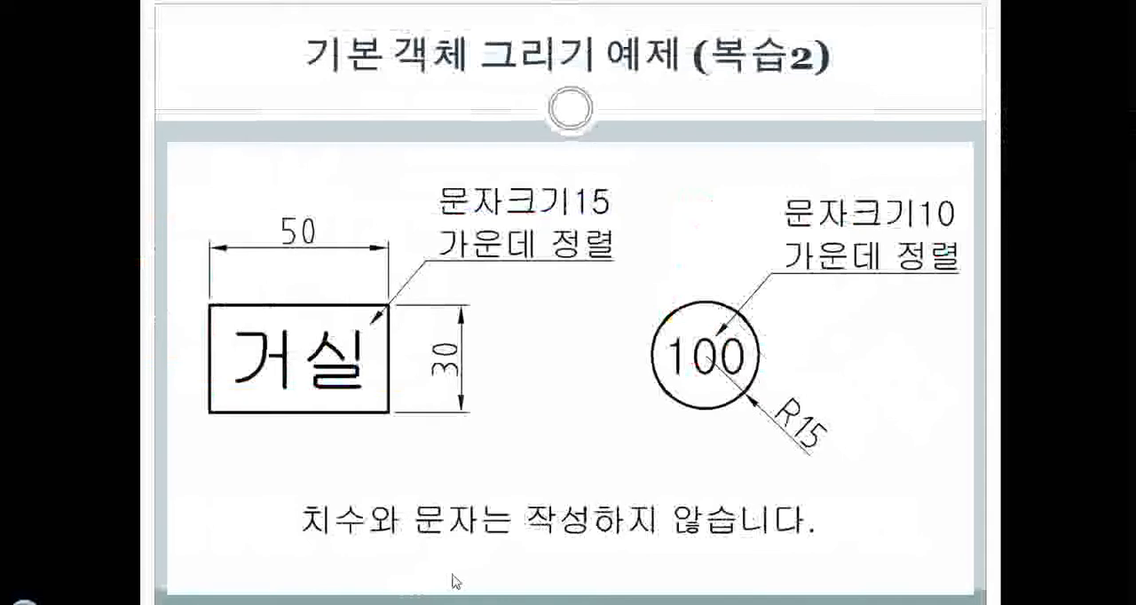
Step: Switch to AutoCAD and draw a closed 50 by 30 rectangle from orthogonal lines beside the reference drawing
click(454, 600)
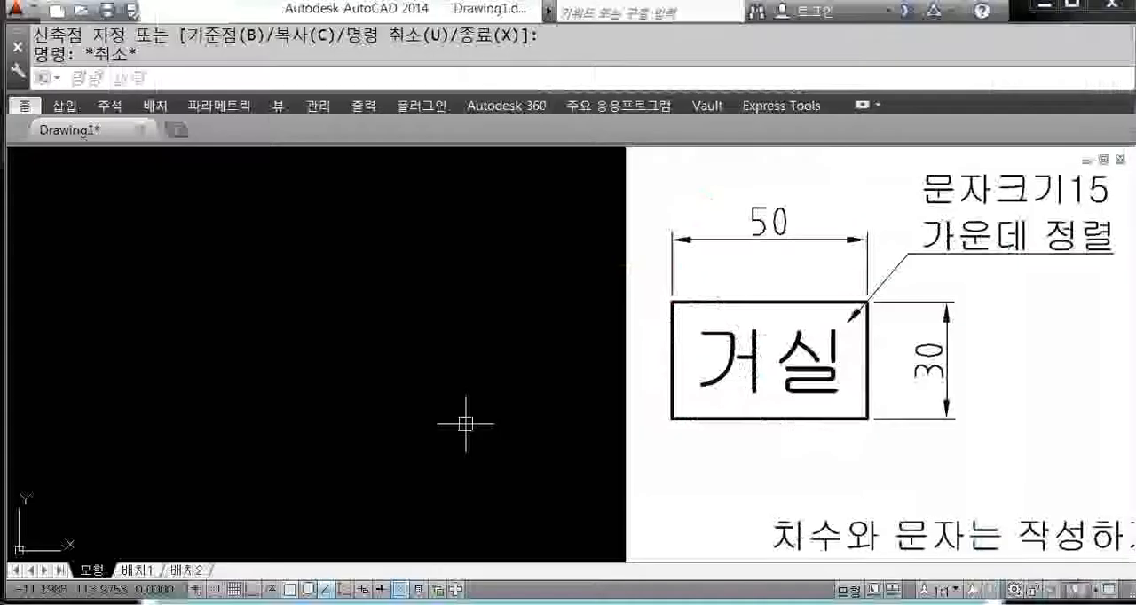
text(l)
key(Return)
click(402, 434)
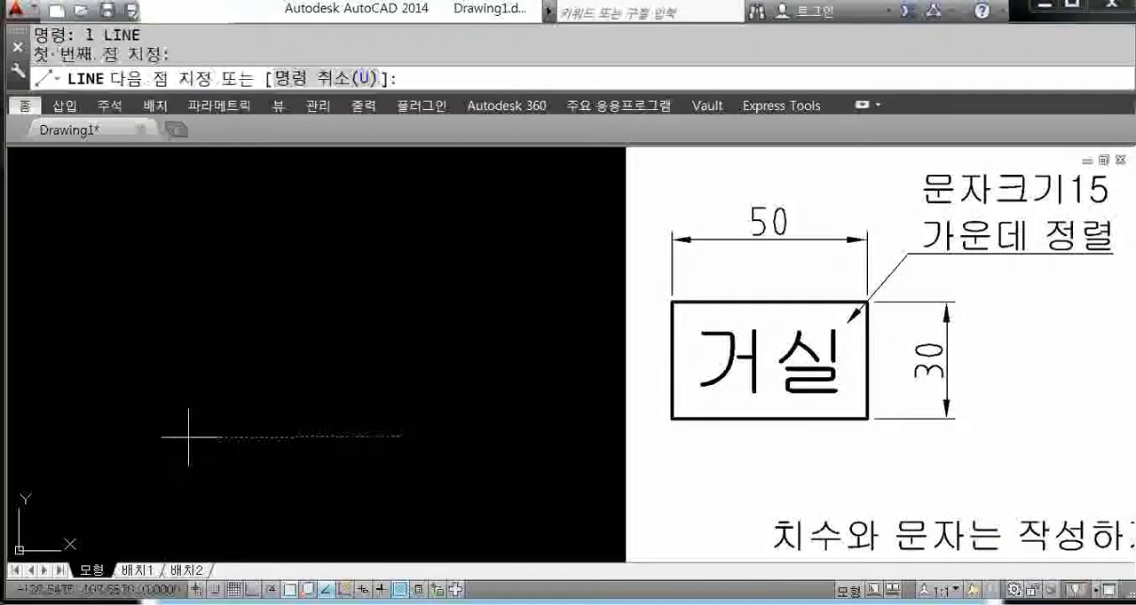
key(F8)
text(5)
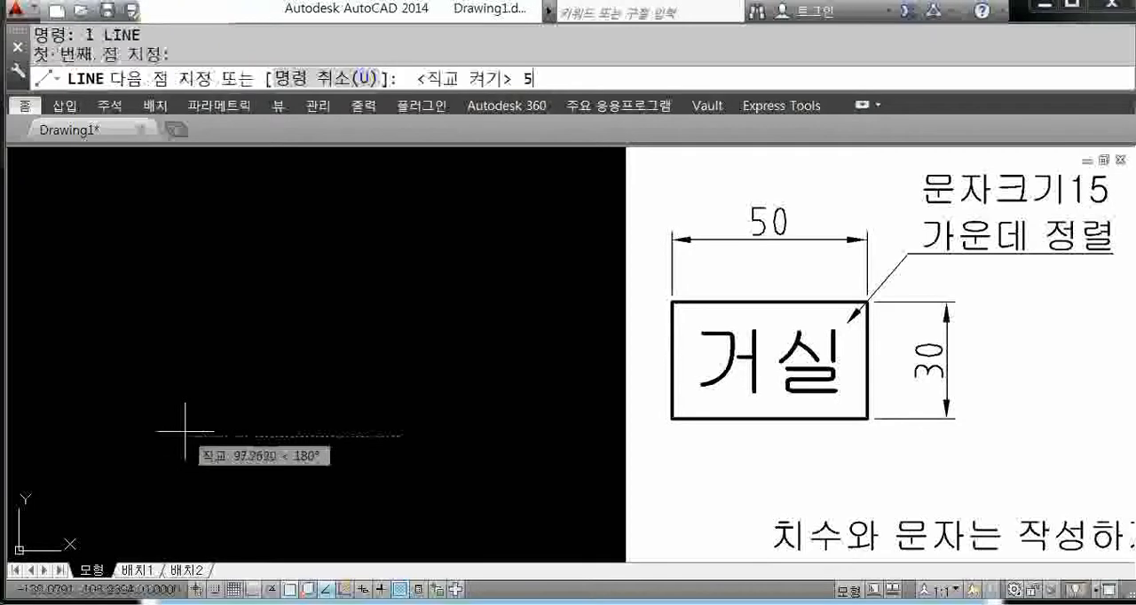
text(0)
key(Return)
text(30)
key(Return)
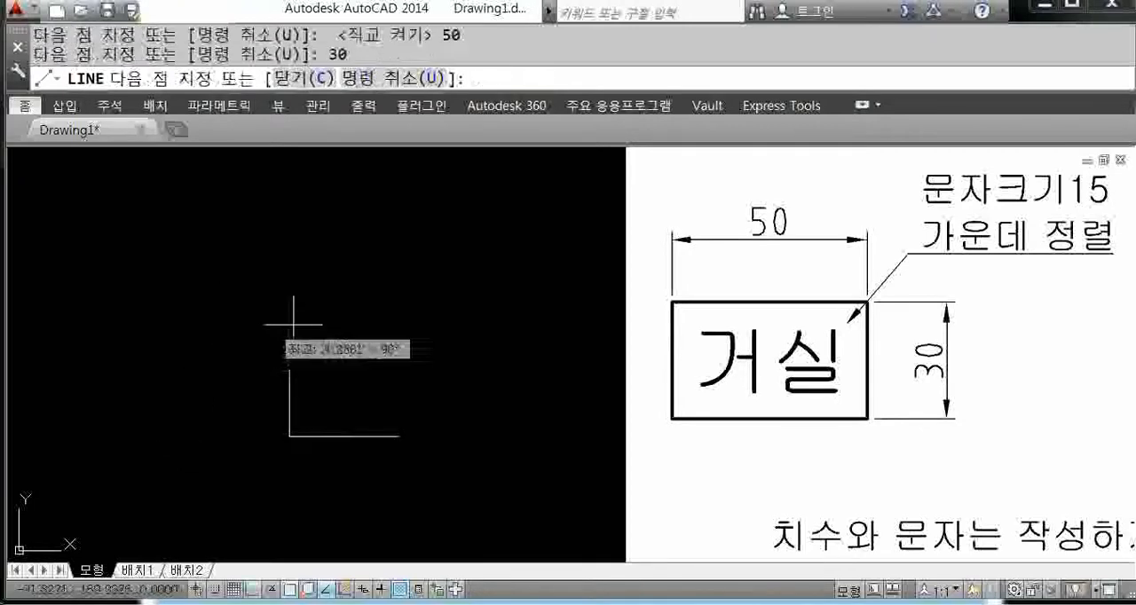
text(50)
key(Return)
text(c)
key(Return)
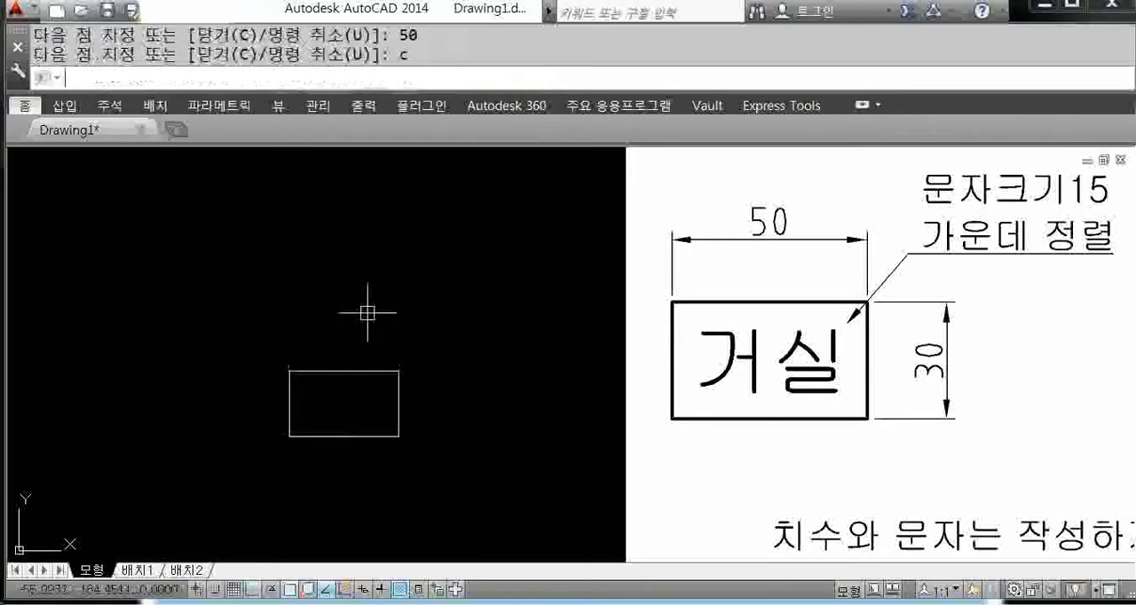
middle_drag(413, 405, 423, 397)
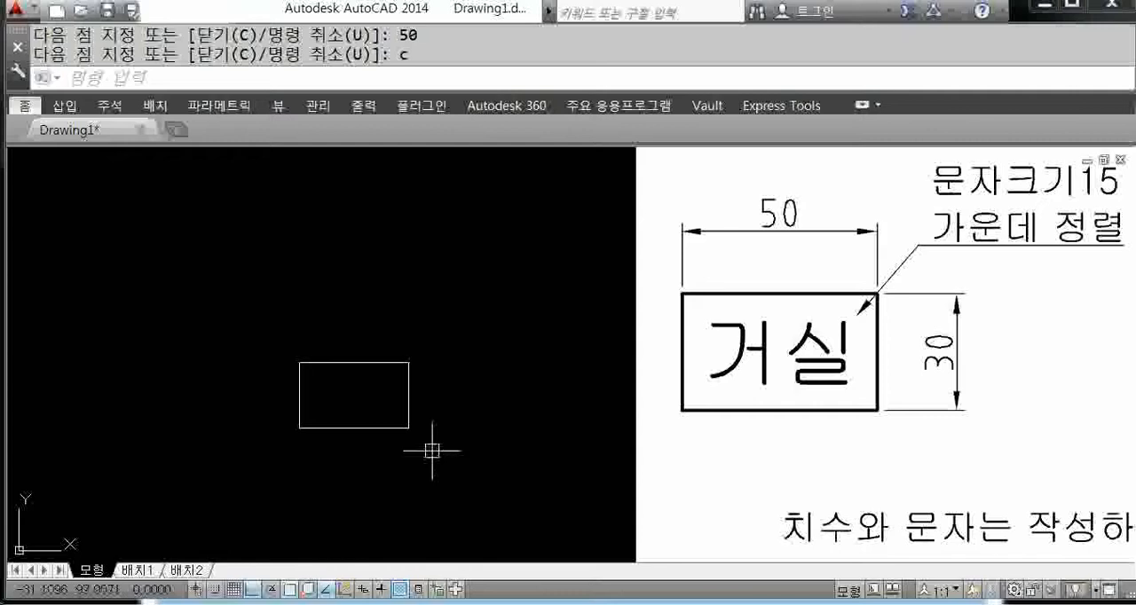
text(re)
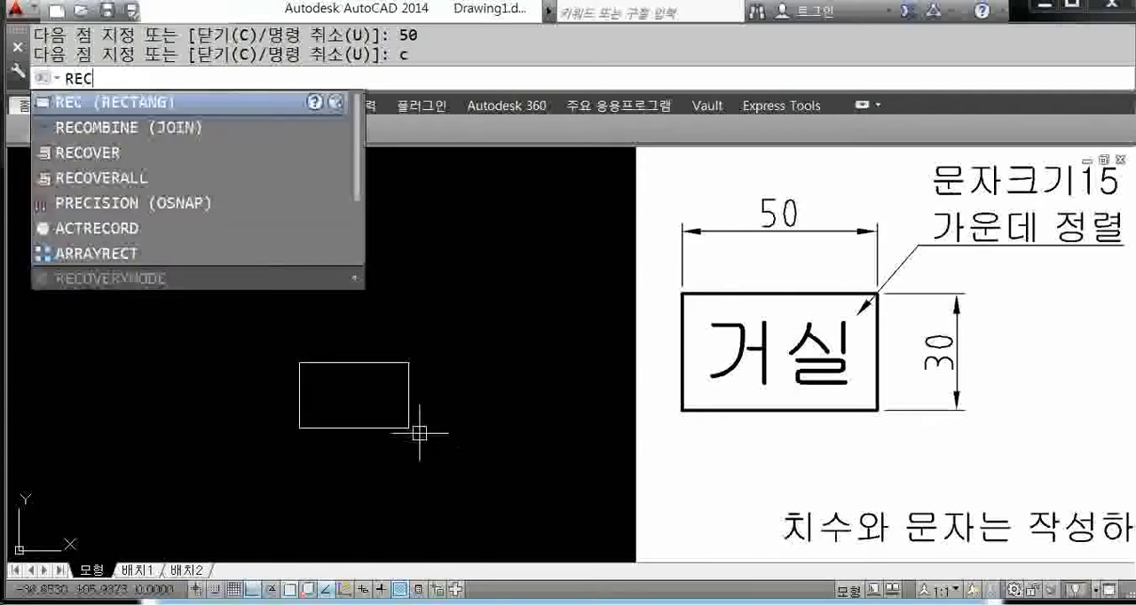
text(c)
key(Return)
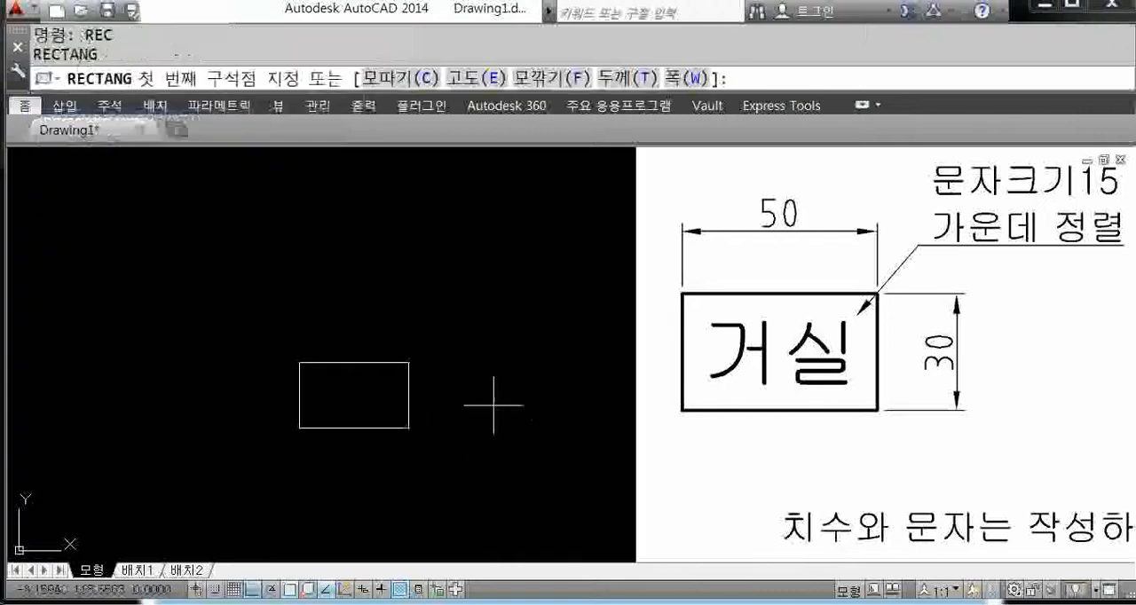
click(299, 321)
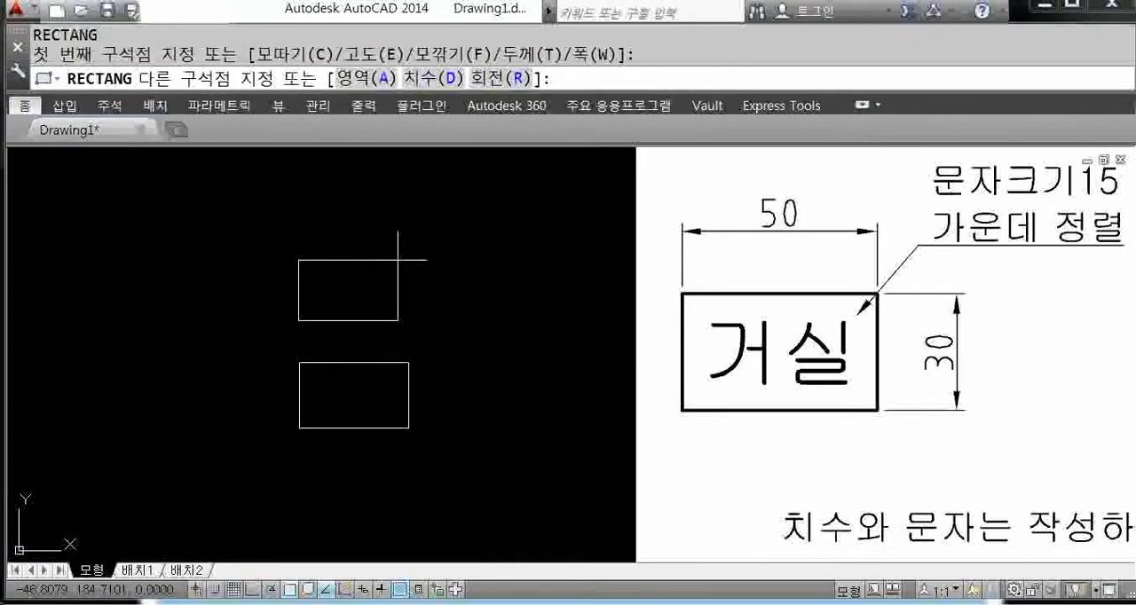
text(@50,)
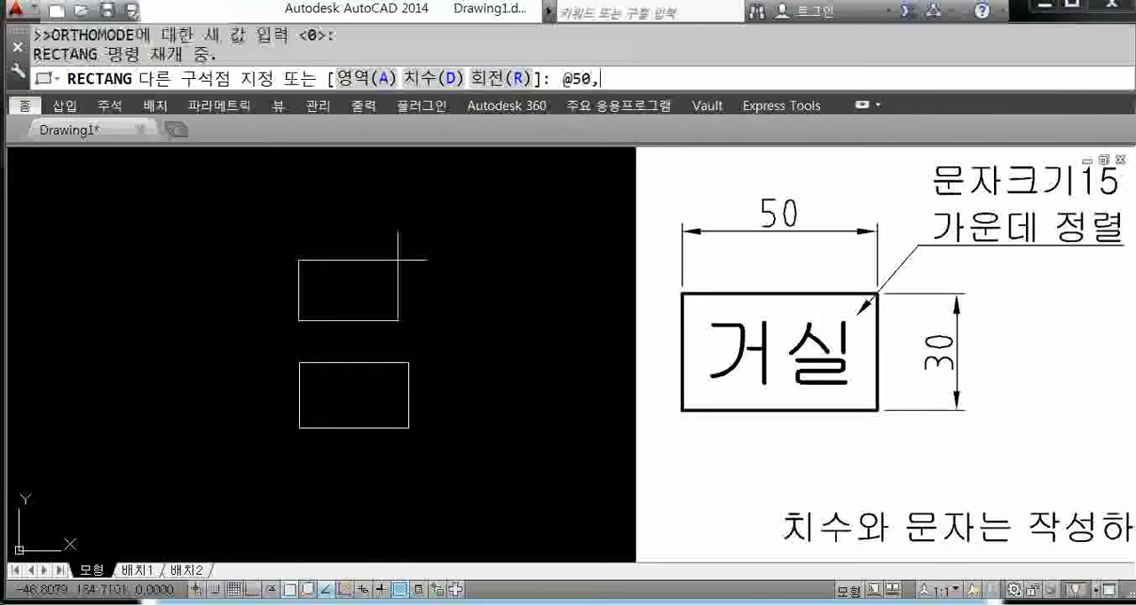
text(30)
key(Return)
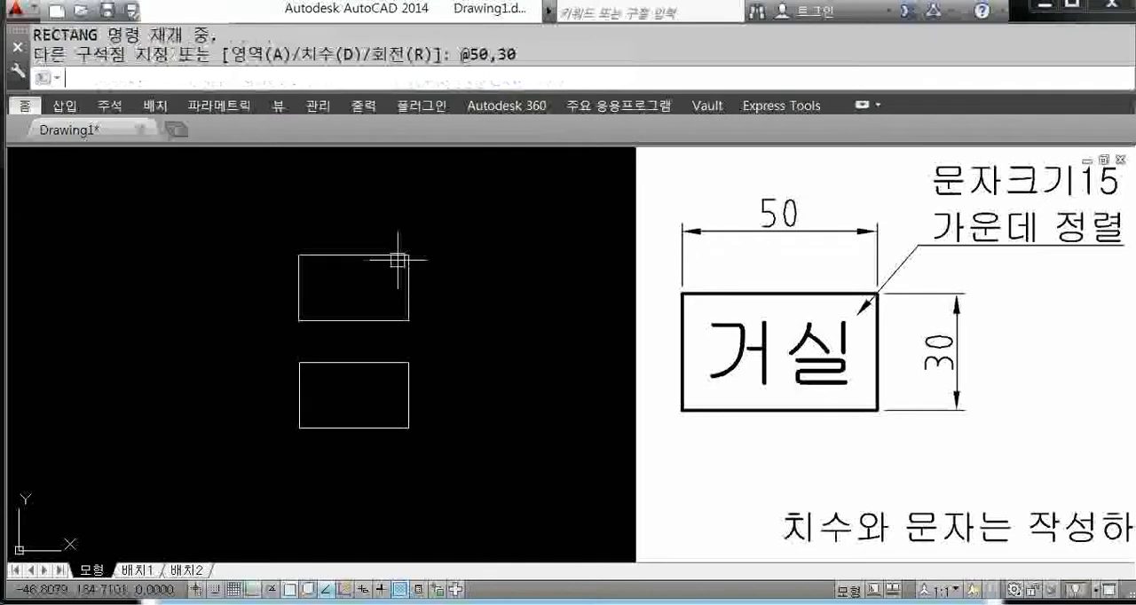
Step: Erase the upper 50 by 30 rectangle, keeping the one drawn with lines
click(429, 333)
click(257, 241)
key(Delete)
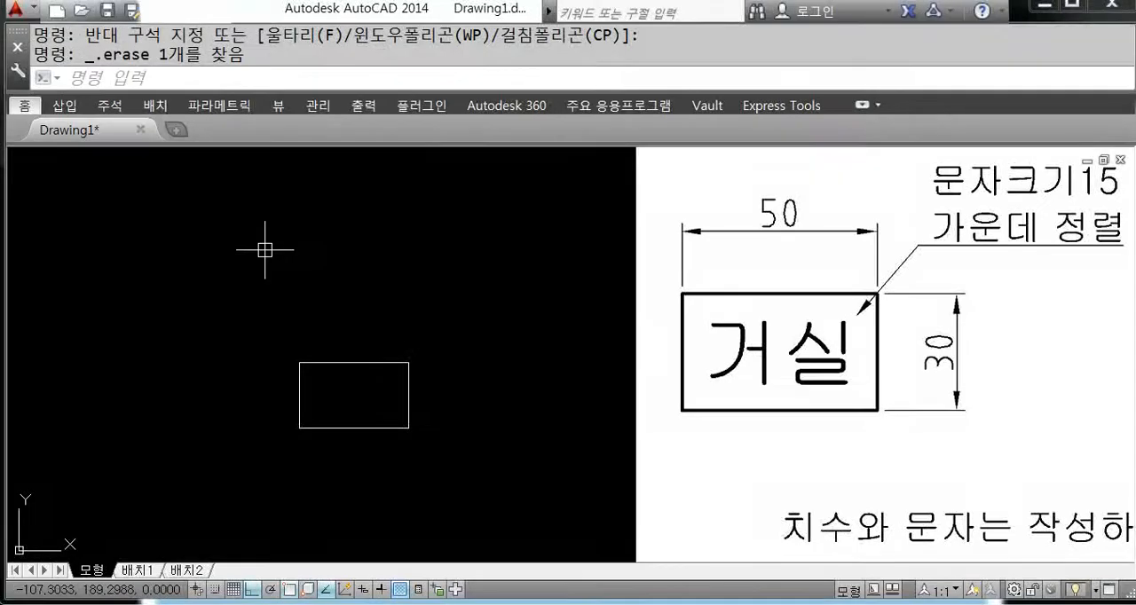
text(Mt)
key(Return)
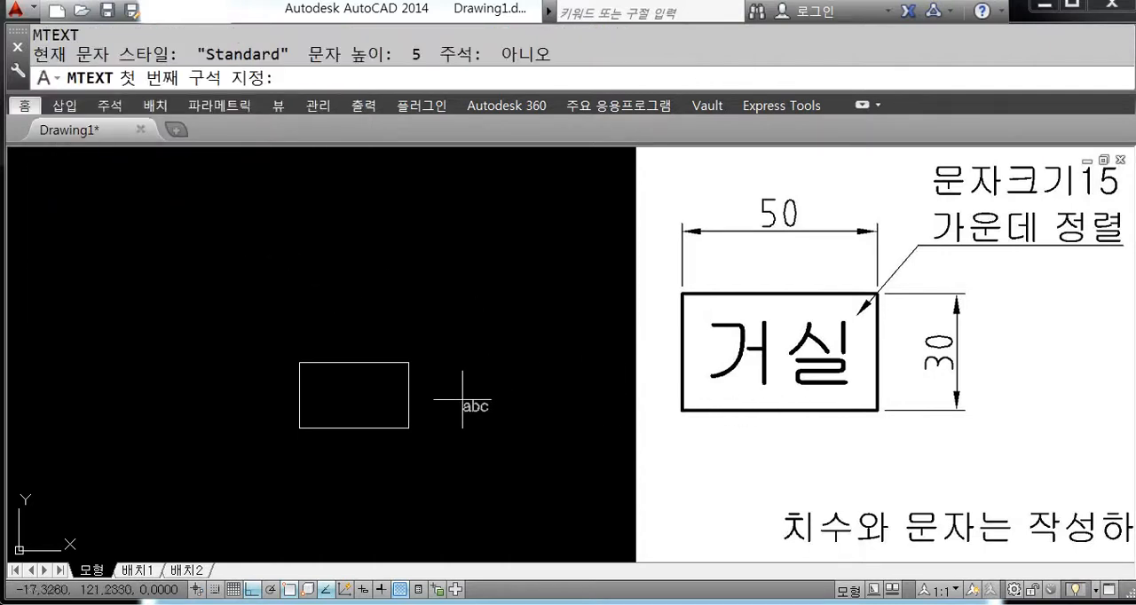
scroll(368, 433, up, 2)
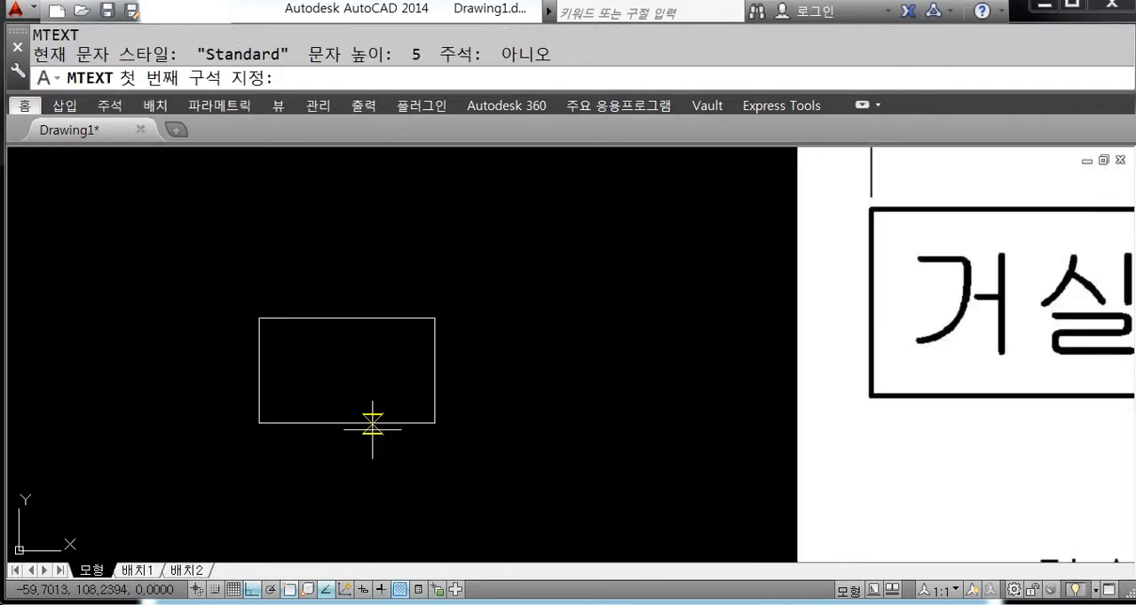
scroll(372, 417, up, 2)
click(254, 294)
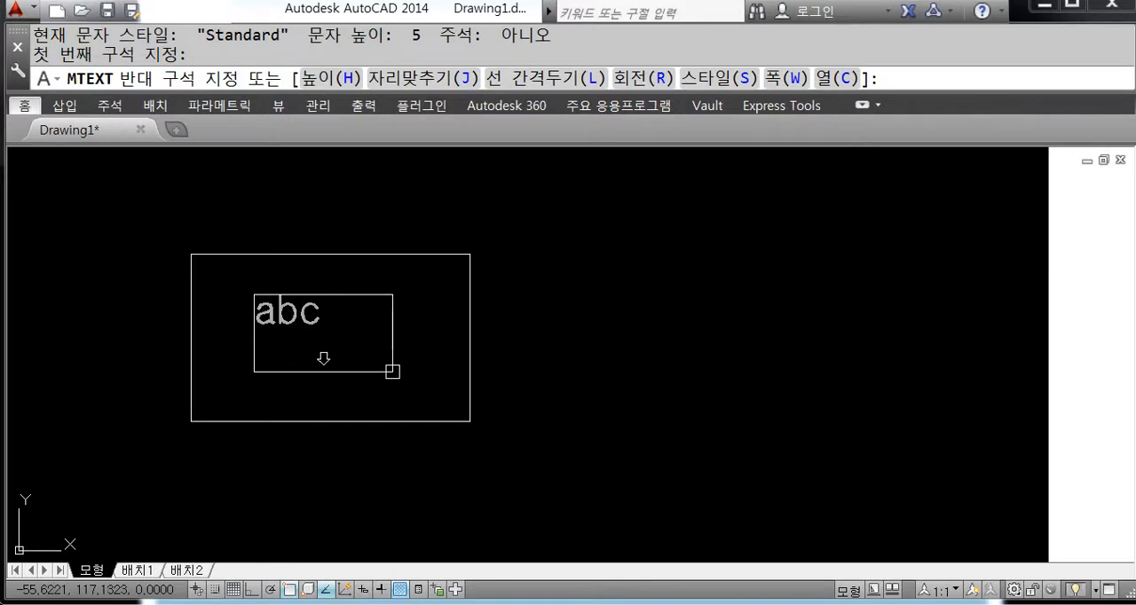
key(ctrl+1)
click(381, 373)
mouse_move(190, 262)
ctrl+mouse_down()
mouse_move(349, 329)
mouse_move(401, 373)
ctrl+mouse_up()
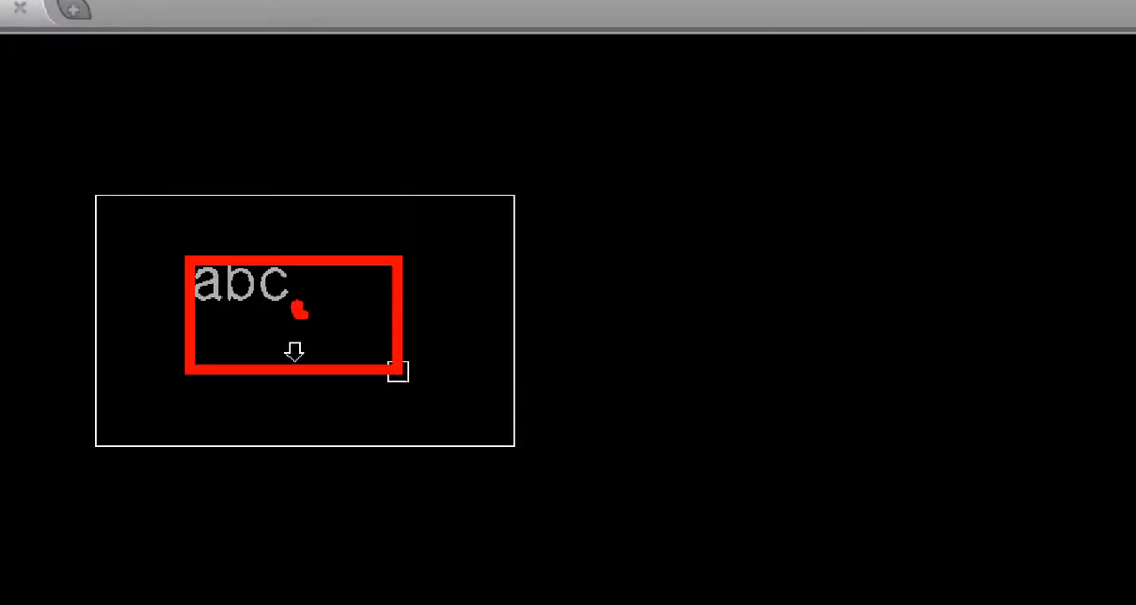
click(217, 314)
mouse_move(303, 314)
mouse_down()
mouse_move(293, 313)
mouse_move(334, 309)
mouse_up()
drag(268, 273, 268, 282)
click(287, 422)
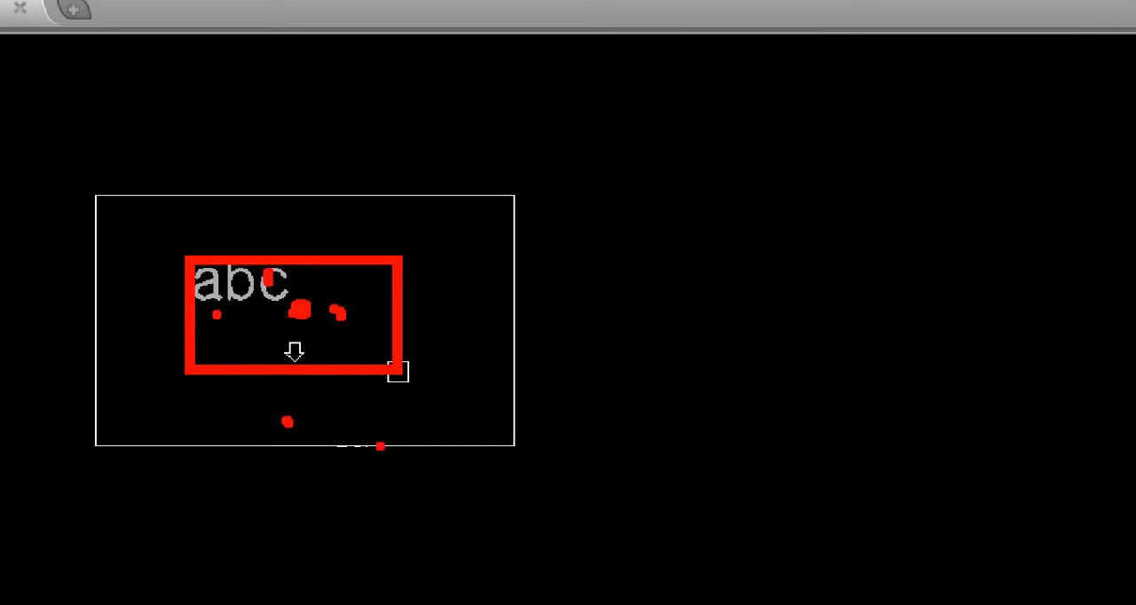
key(Escape)
key(Escape)
scroll(437, 391, down, 4)
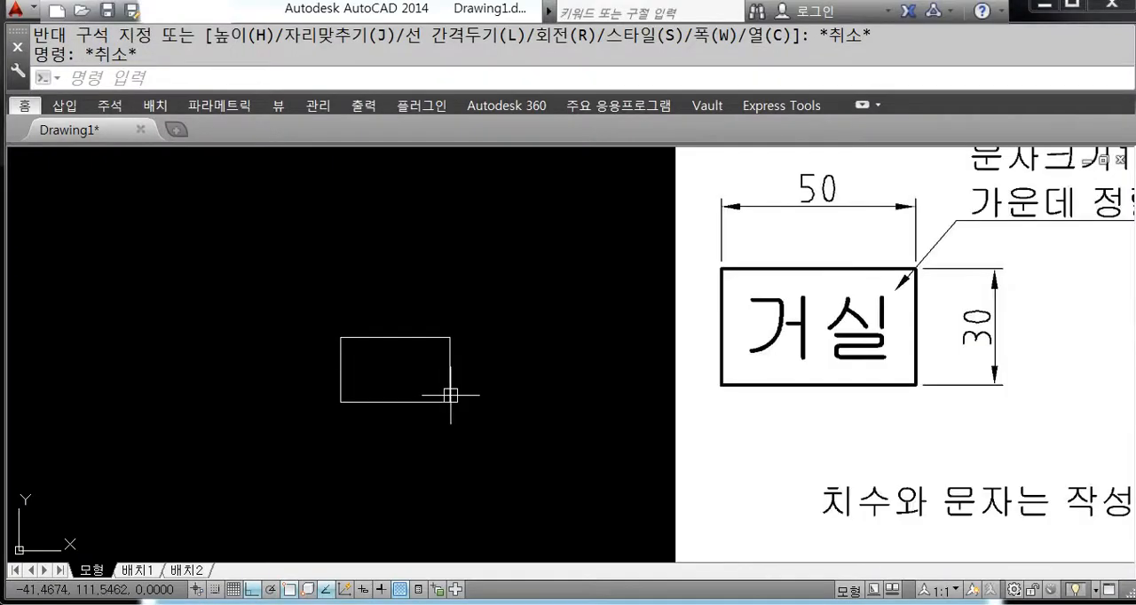
Step: Begin a multiline text box at the rectangle's upper-left corner and set its text height to 15
middle_drag(450, 394, 441, 412)
text(m)
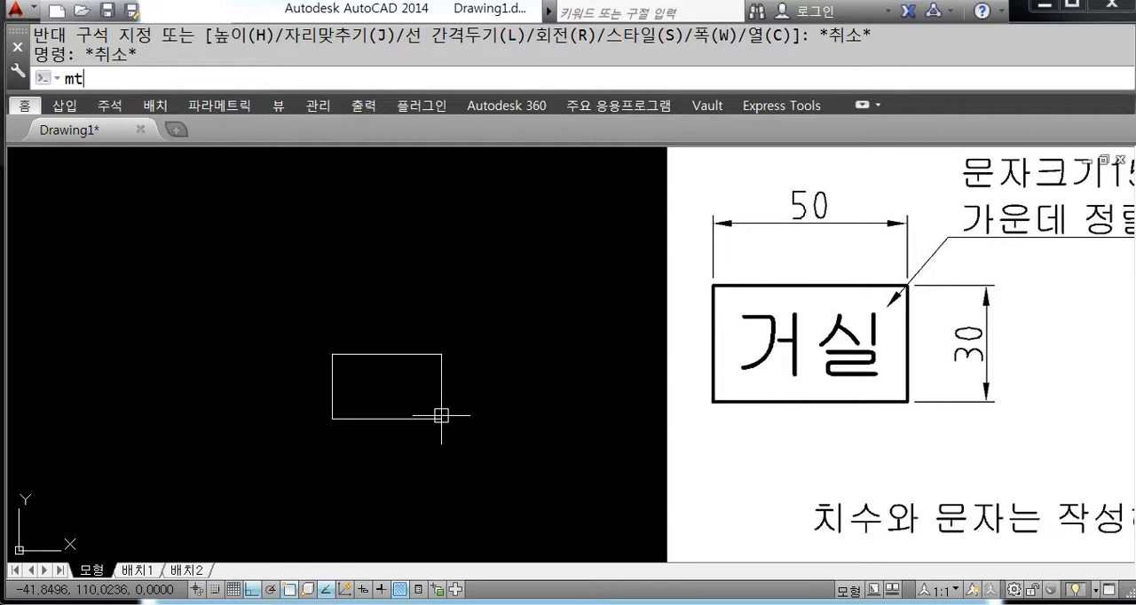
text(t)
key(Return)
scroll(368, 404, up, 4)
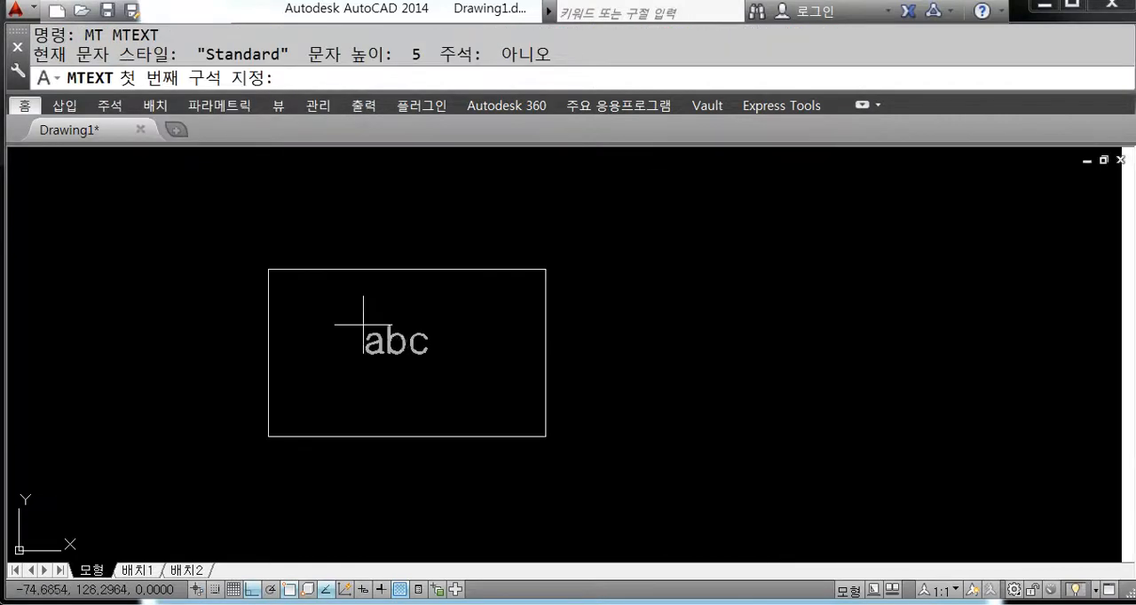
click(268, 269)
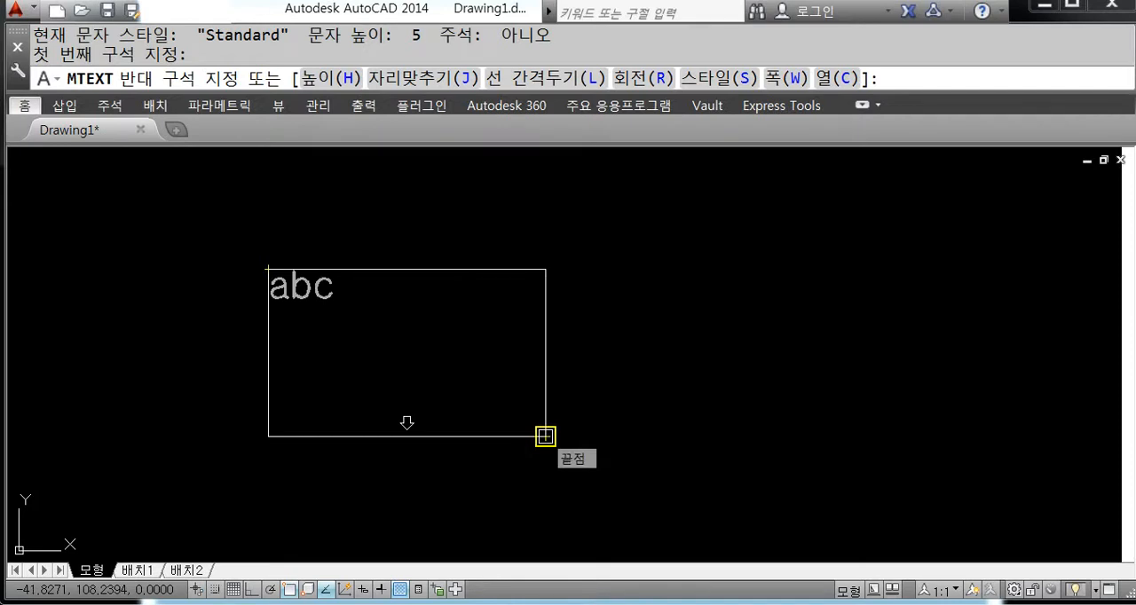
scroll(545, 436, down, 4)
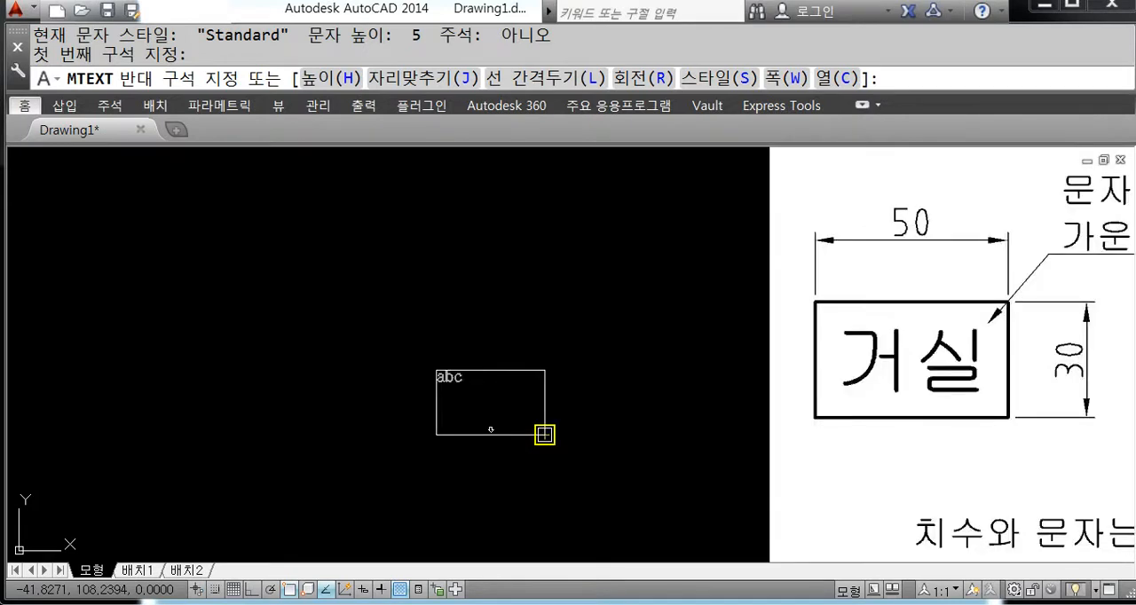
middle_drag(544, 434, 471, 423)
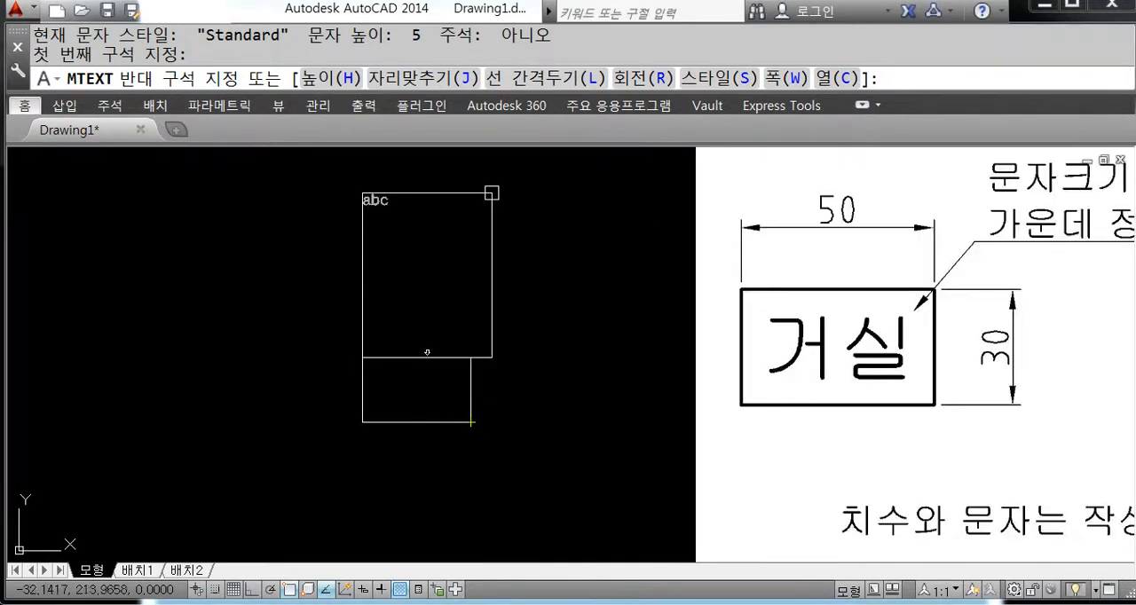
key(Return)
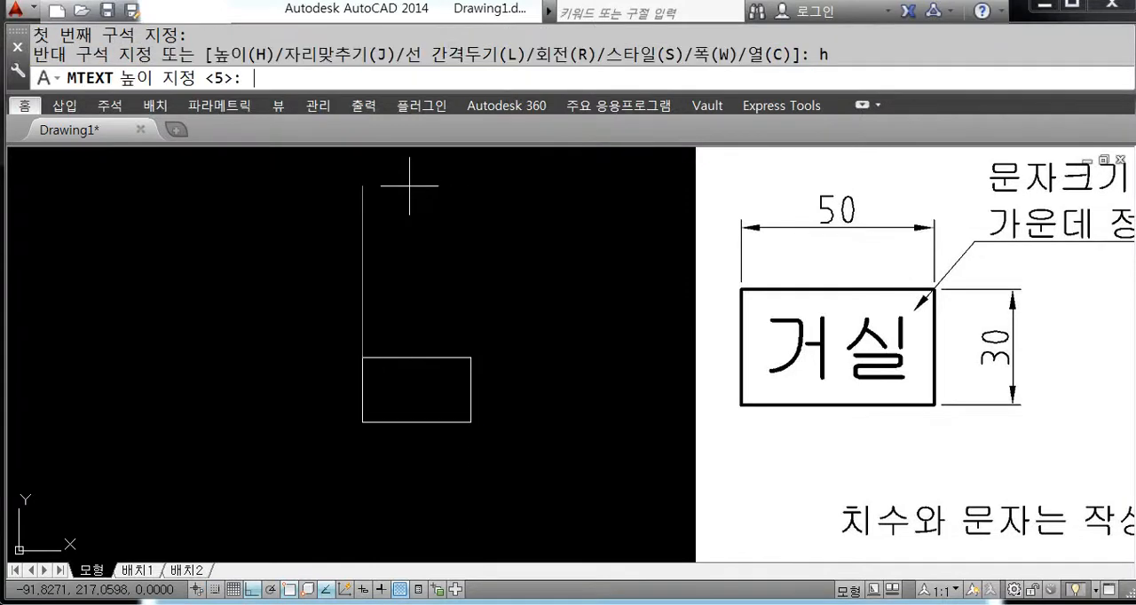
text(15)
key(Return)
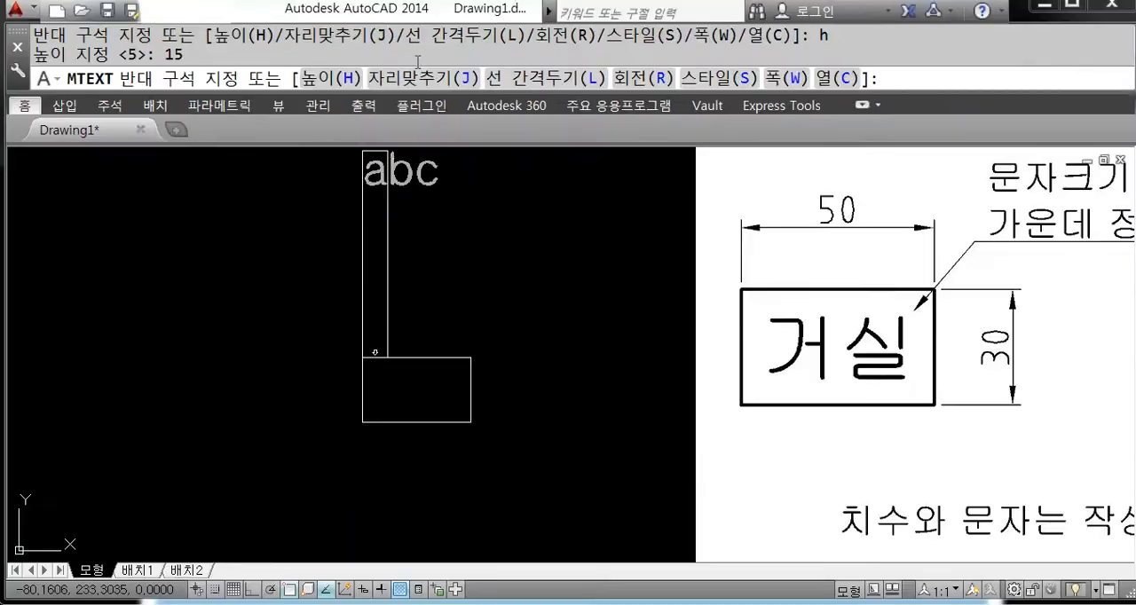
Step: Set the multiline text's justification to middle center (MC) and place its opposite corner at the rectangle's lower-right corner
key(Return)
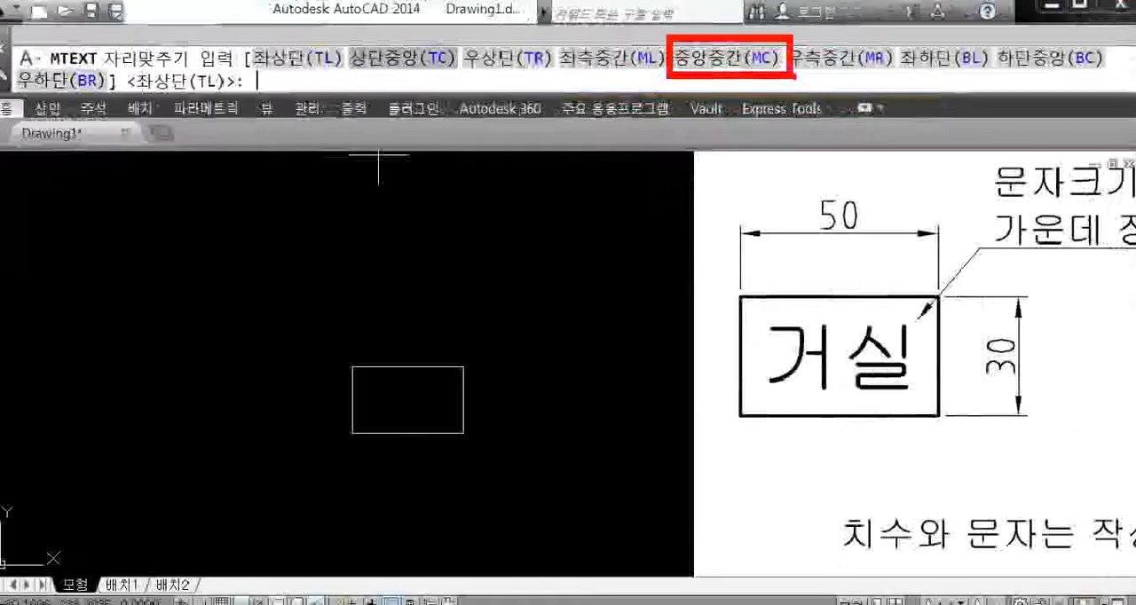
text(mc)
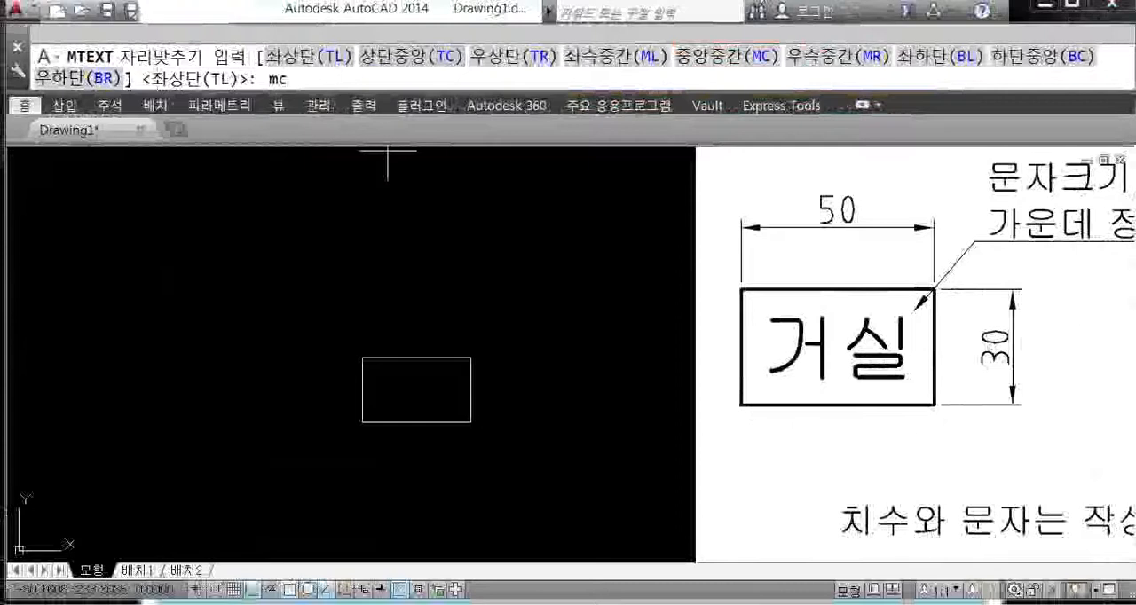
key(Return)
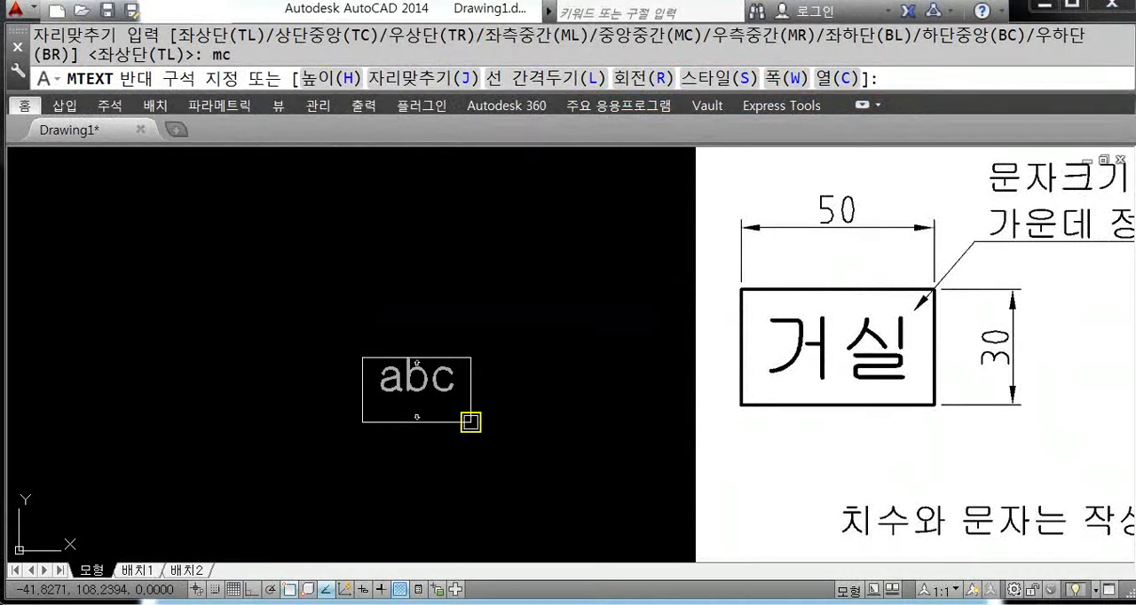
click(471, 425)
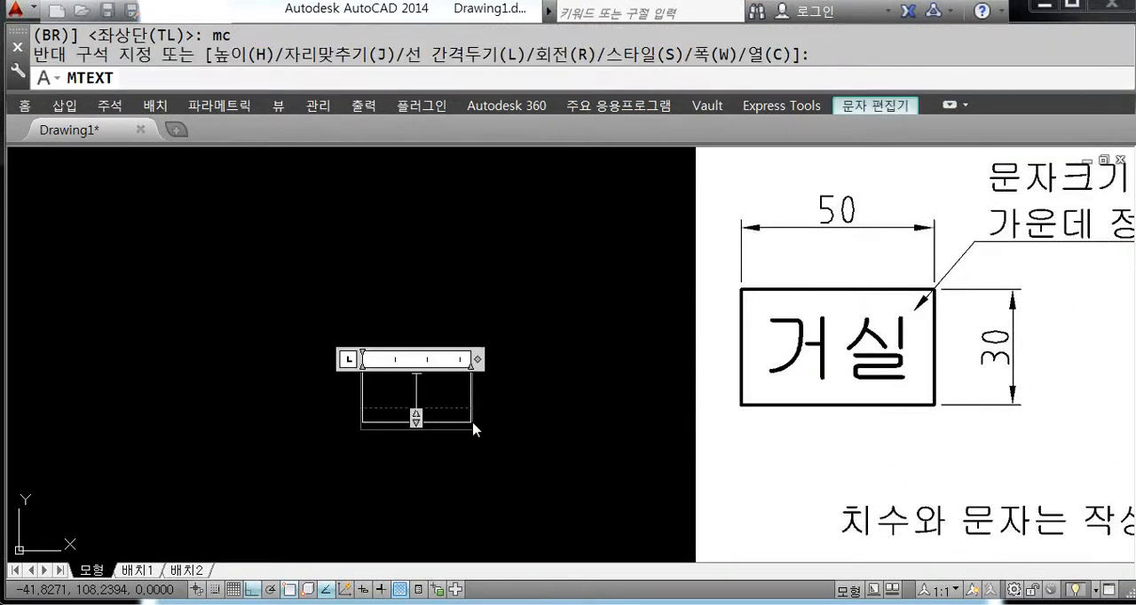
Step: Display the text editor's settings and check the justification options for the new multiline text
click(875, 106)
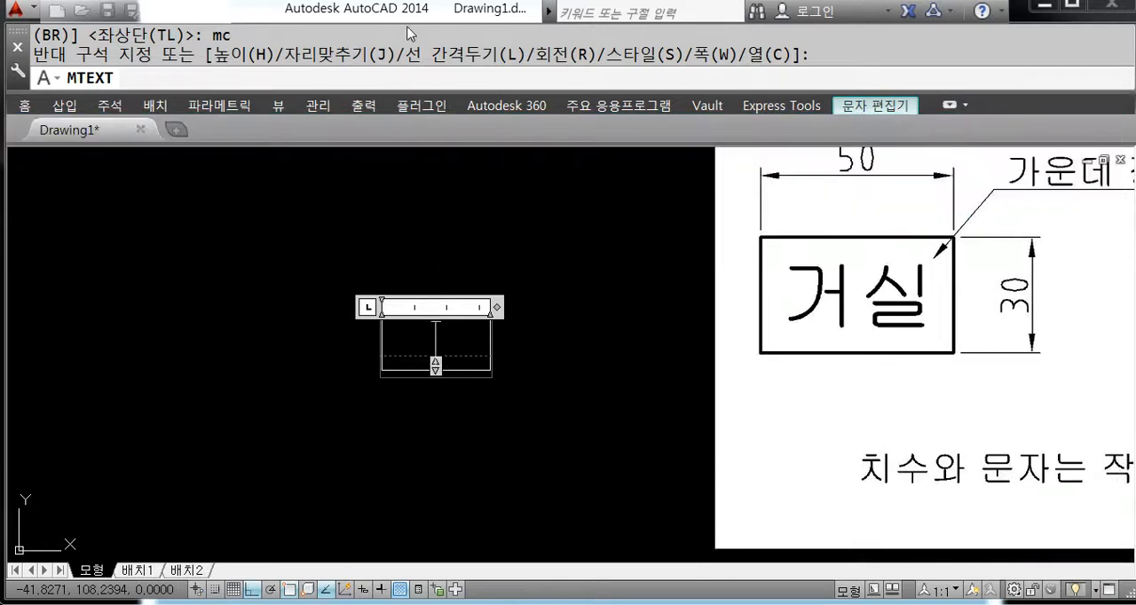
click(864, 106)
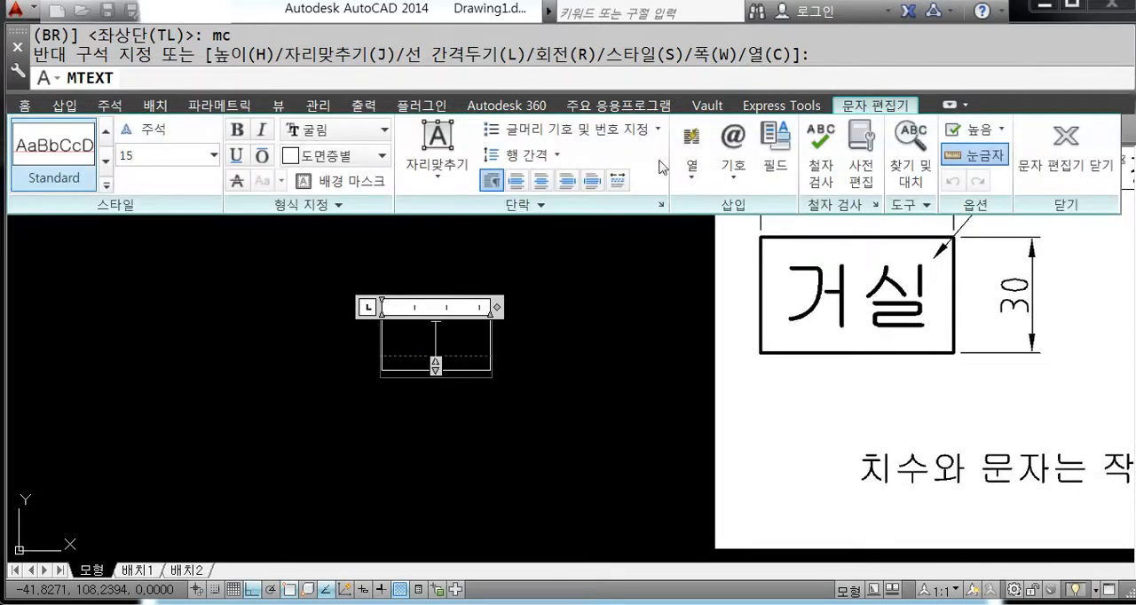
click(435, 182)
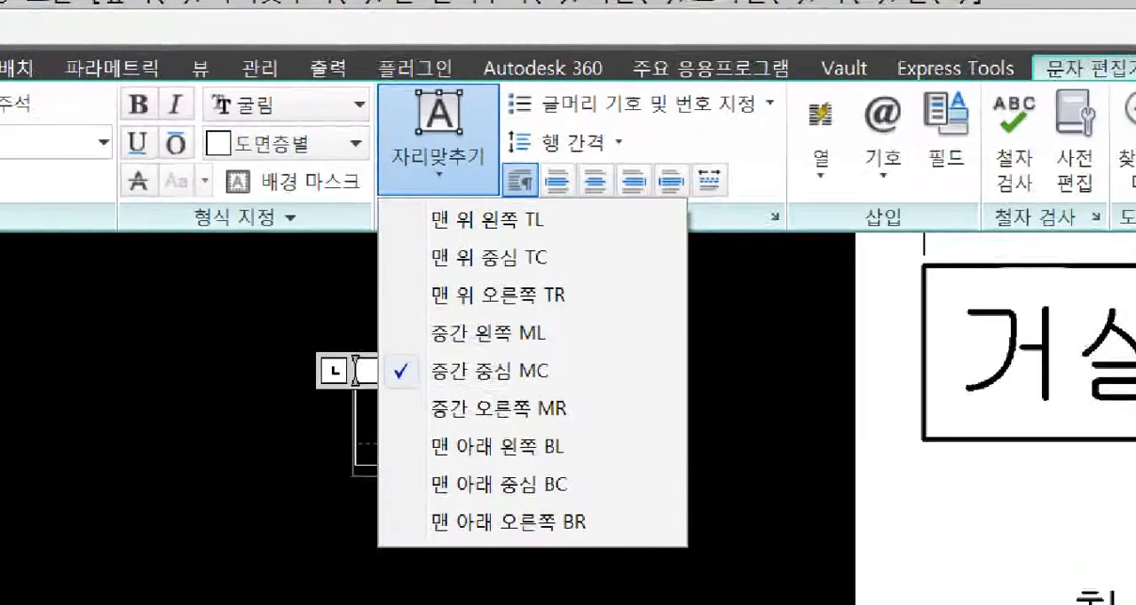
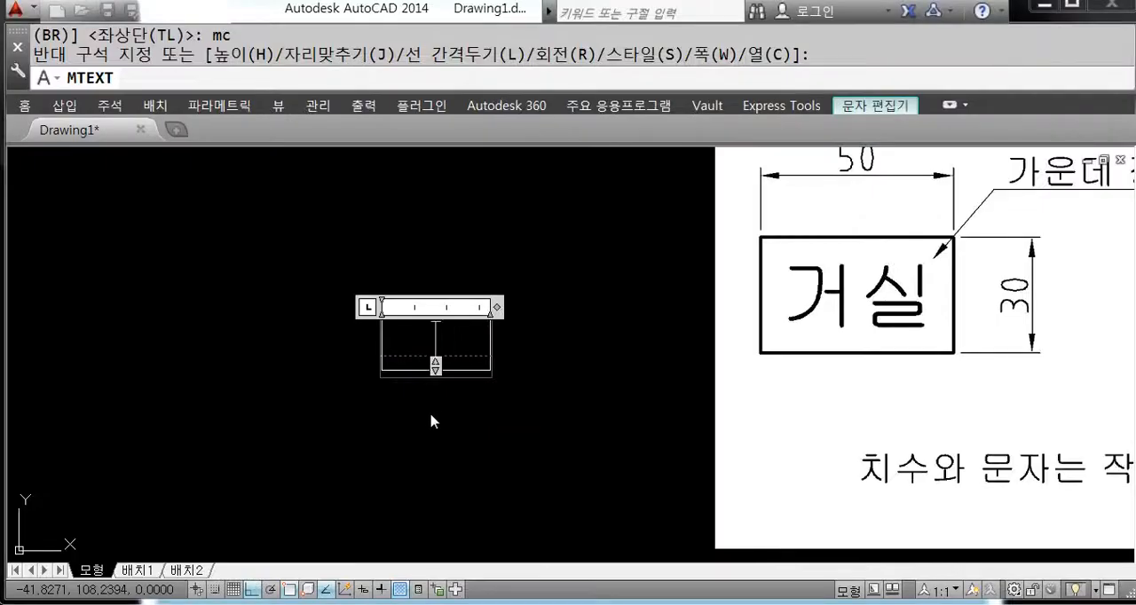
Step: Enter "거실" as the middle-centred multiline text in the rectangle and finish editing it
text(거실)
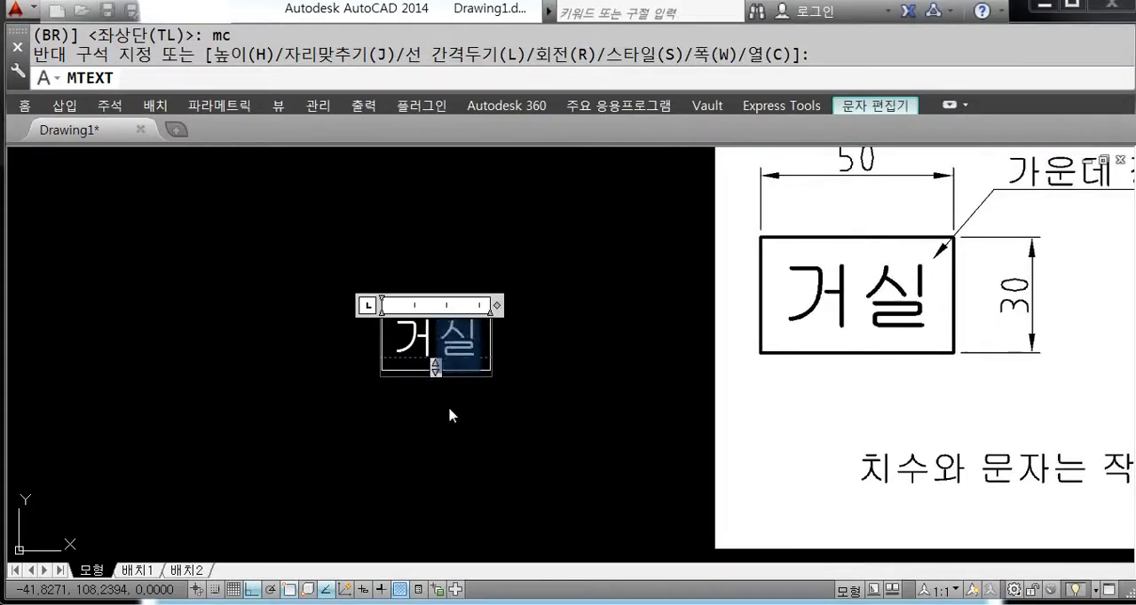
click(614, 446)
scroll(495, 381, up, 3)
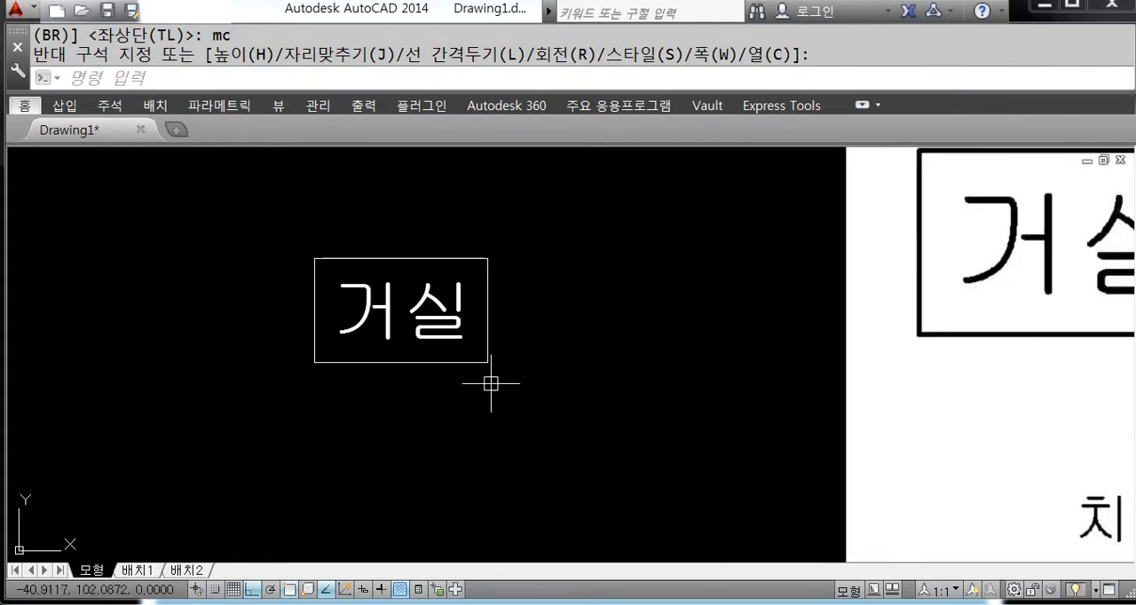
Step: Erase the "거실" multiline text from inside the rectangle
click(461, 359)
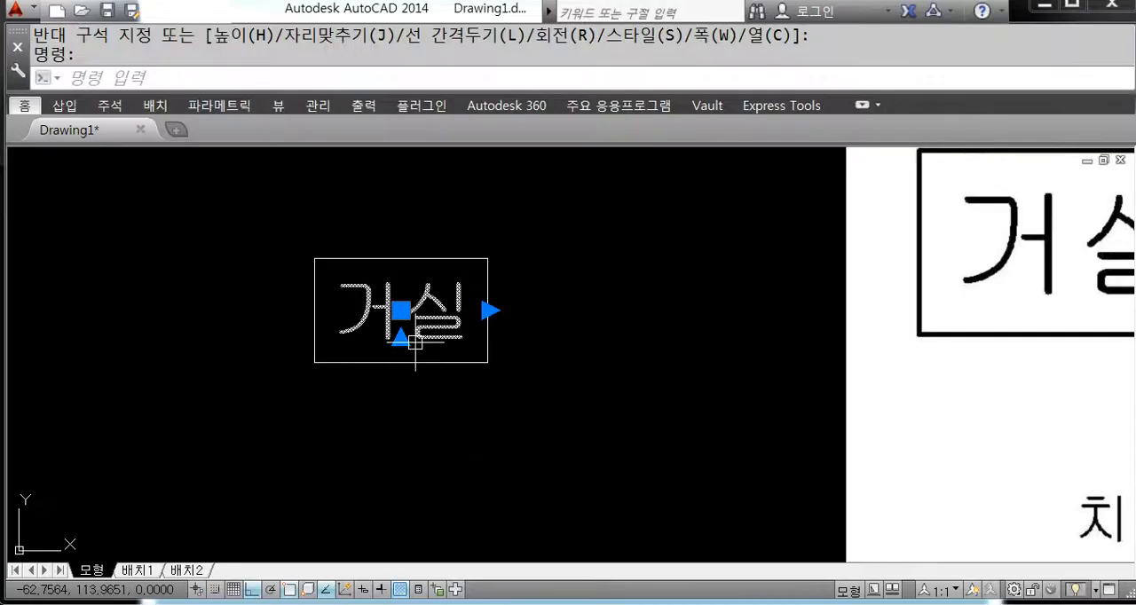
key(Delete)
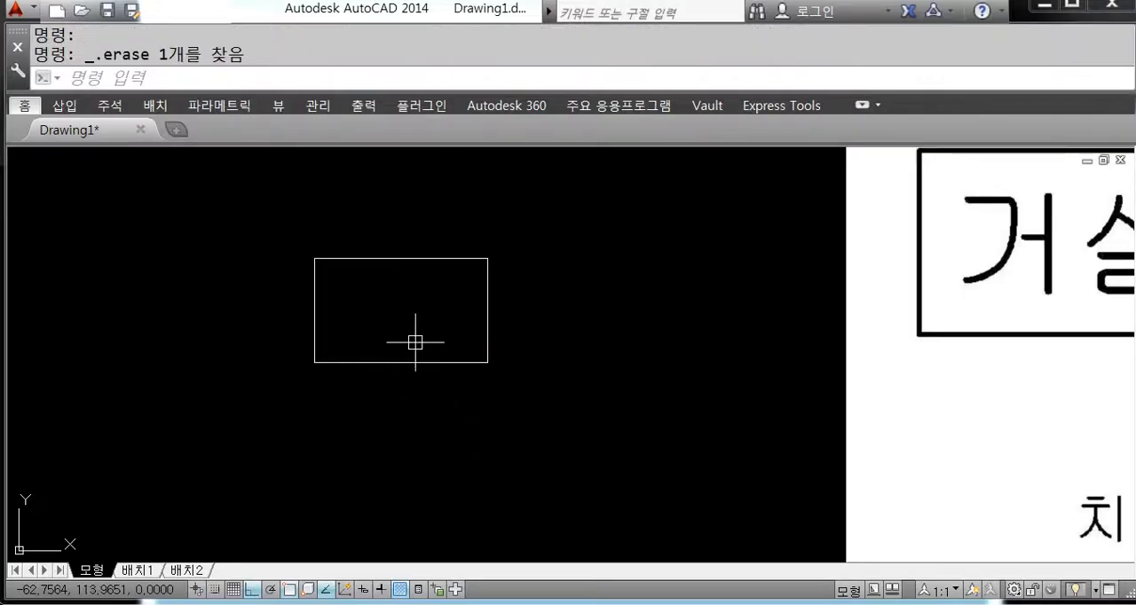
text(M)
key(BackSpace)
key(Escape)
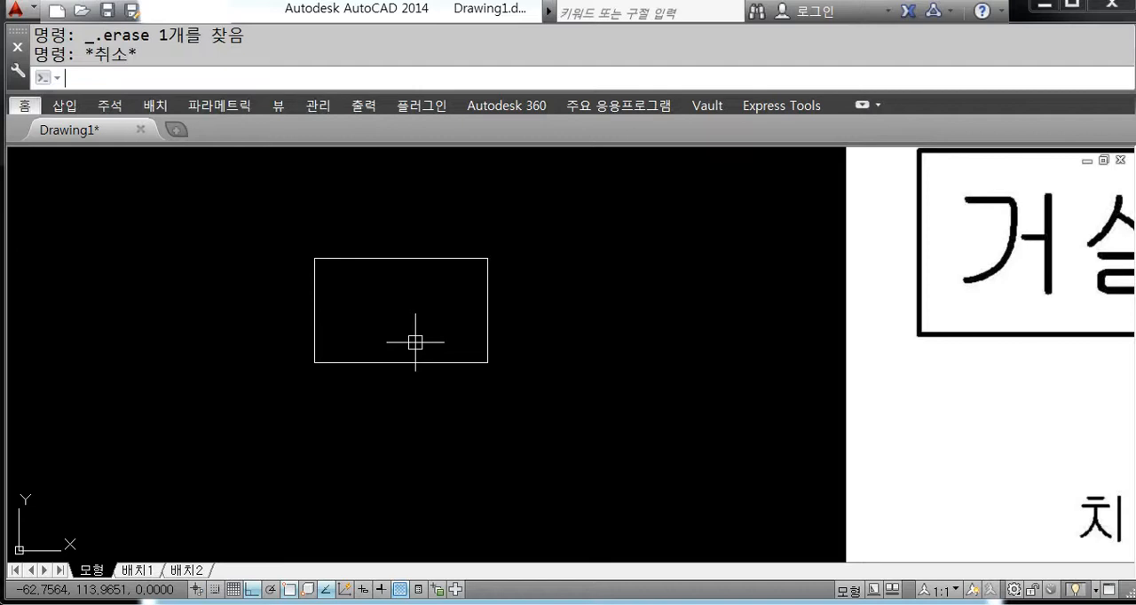
text(mt)
key(Return)
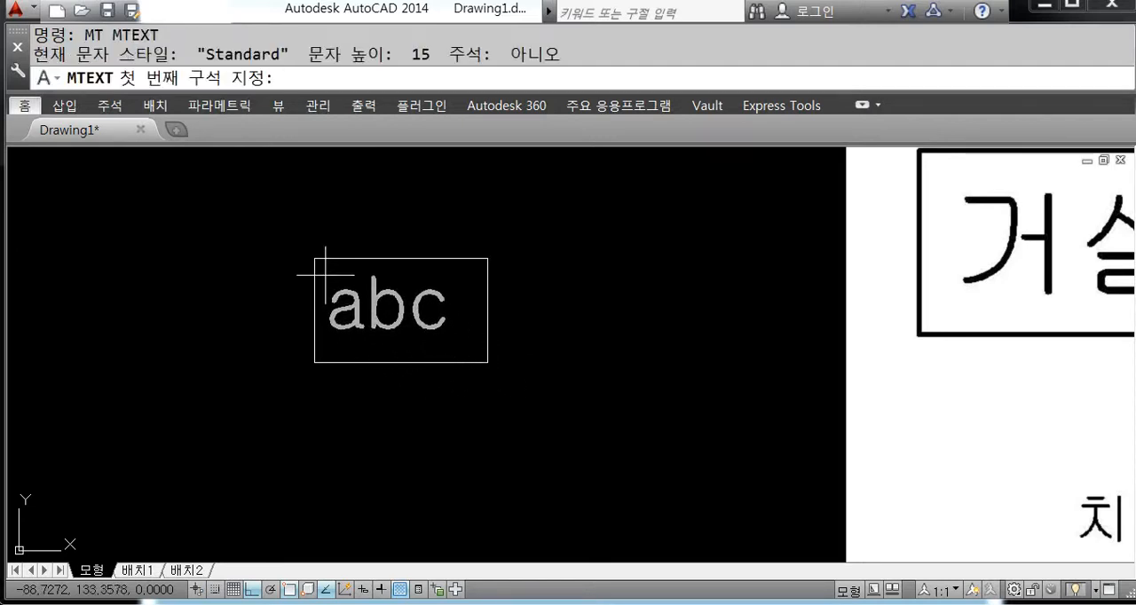
click(276, 241)
key(Escape)
key(Return)
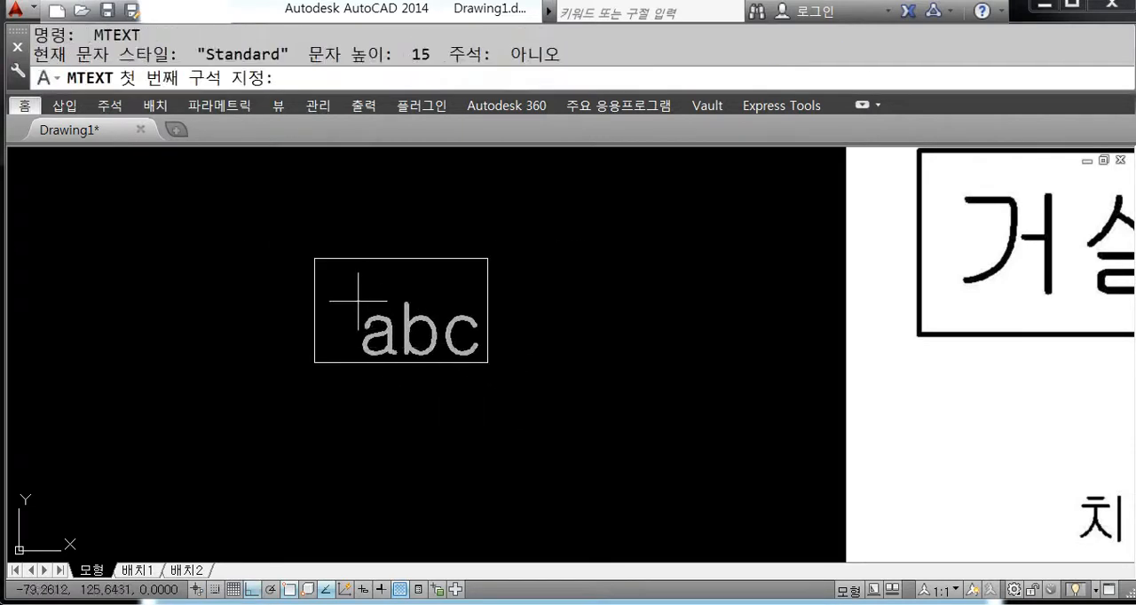
click(346, 287)
key(Escape)
key(Return)
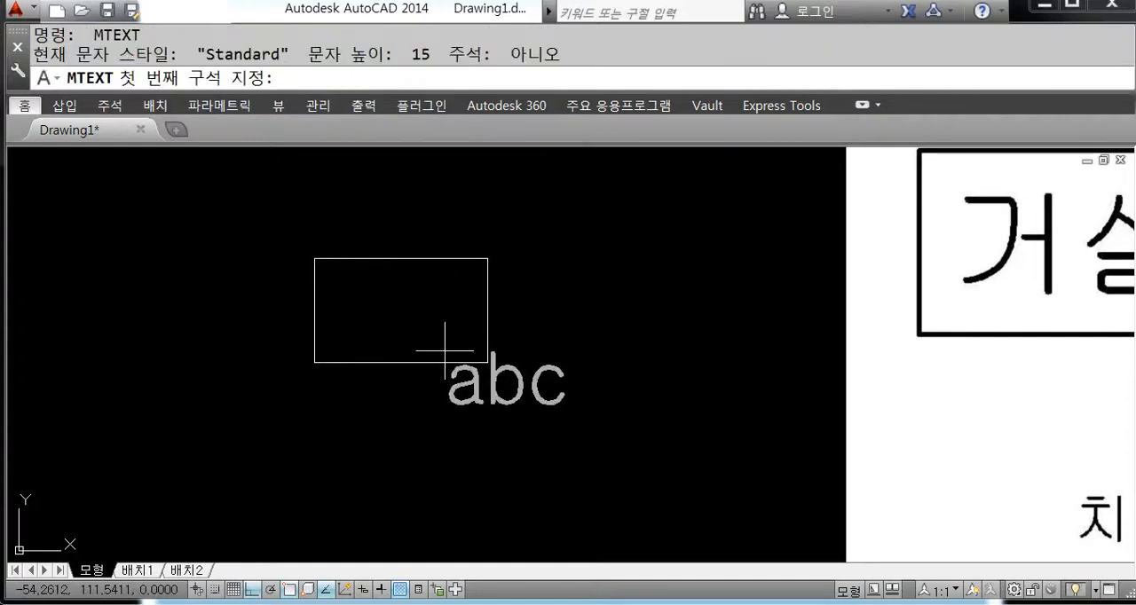
scroll(413, 338, up, 4)
scroll(324, 400, down, 2)
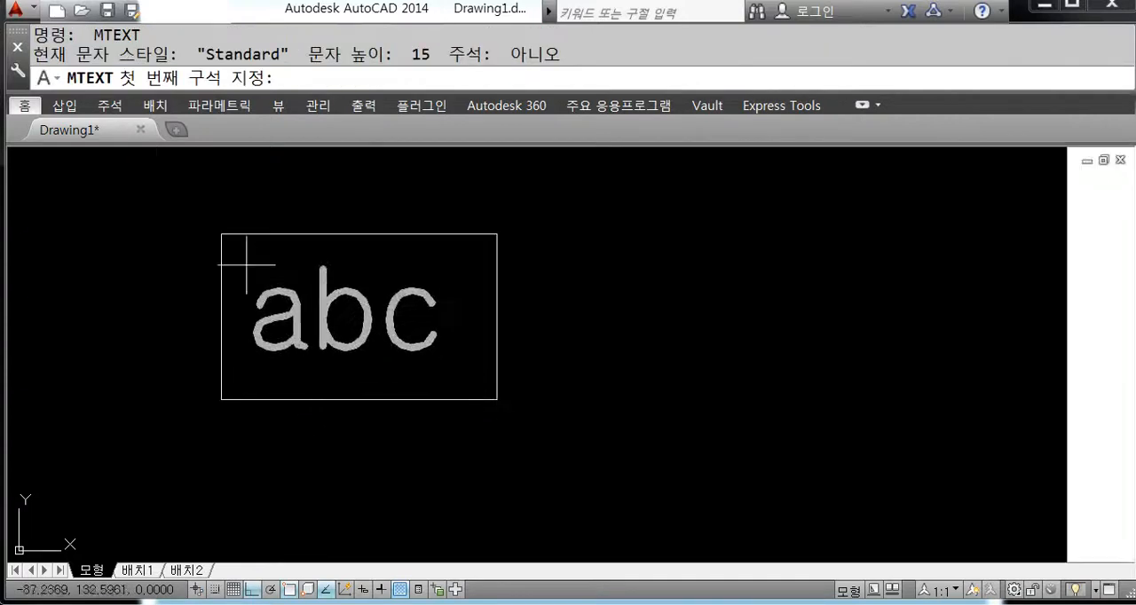
click(220, 234)
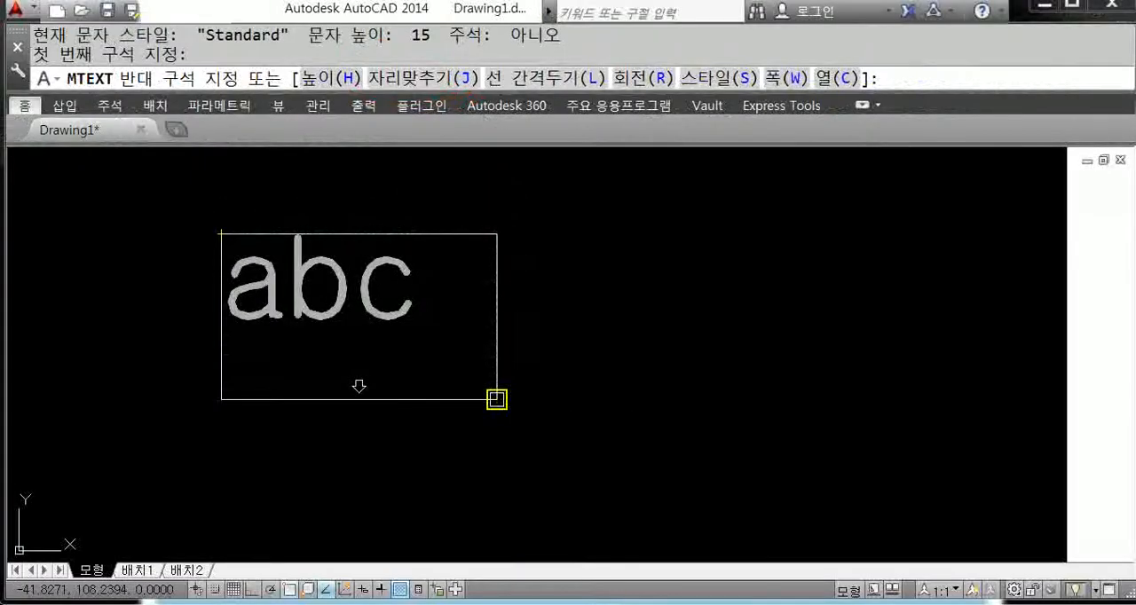
click(497, 400)
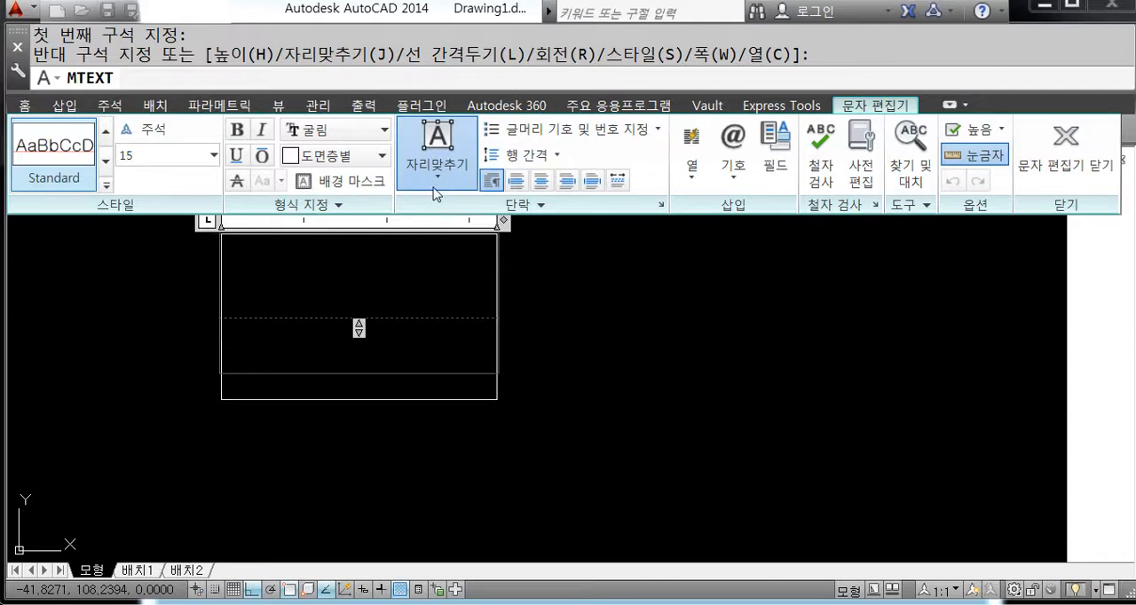
click(545, 331)
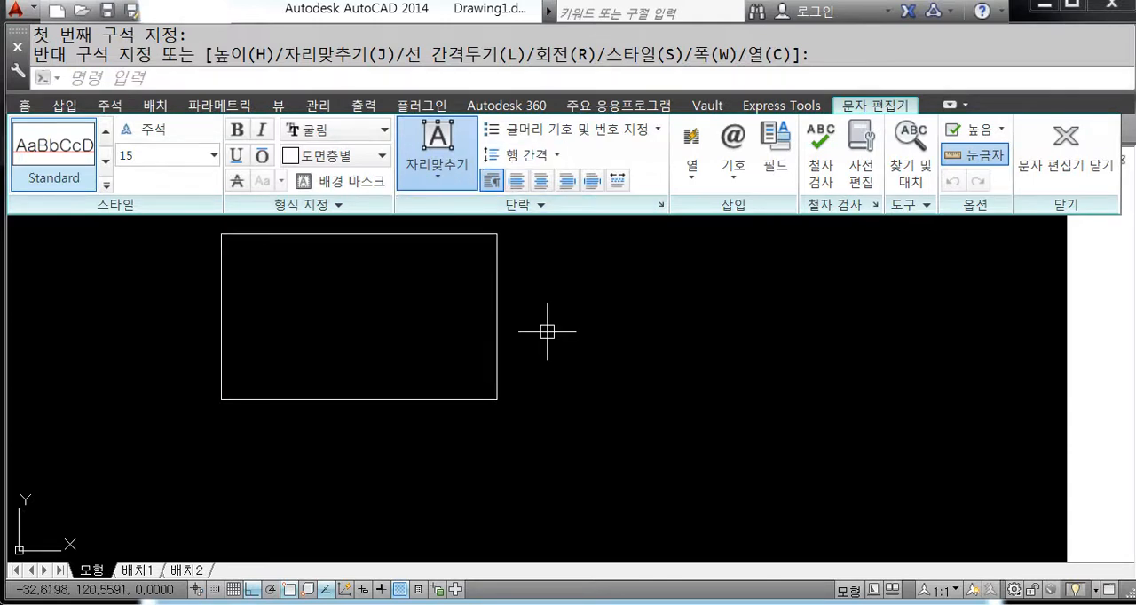
middle_drag(456, 329, 483, 326)
key(Escape)
key(Escape)
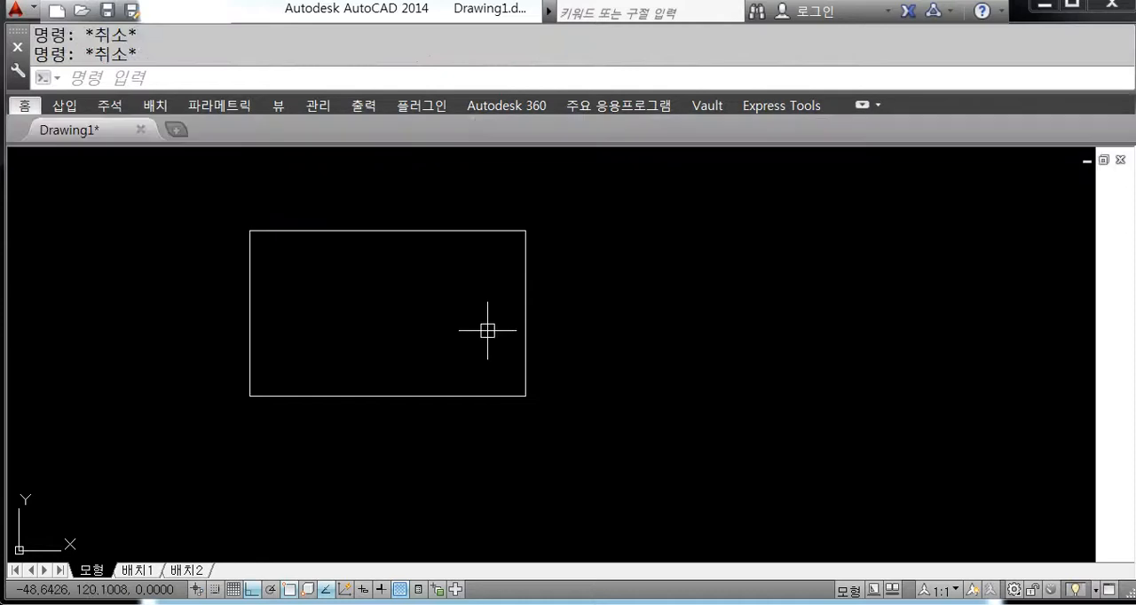
text(mt)
key(Return)
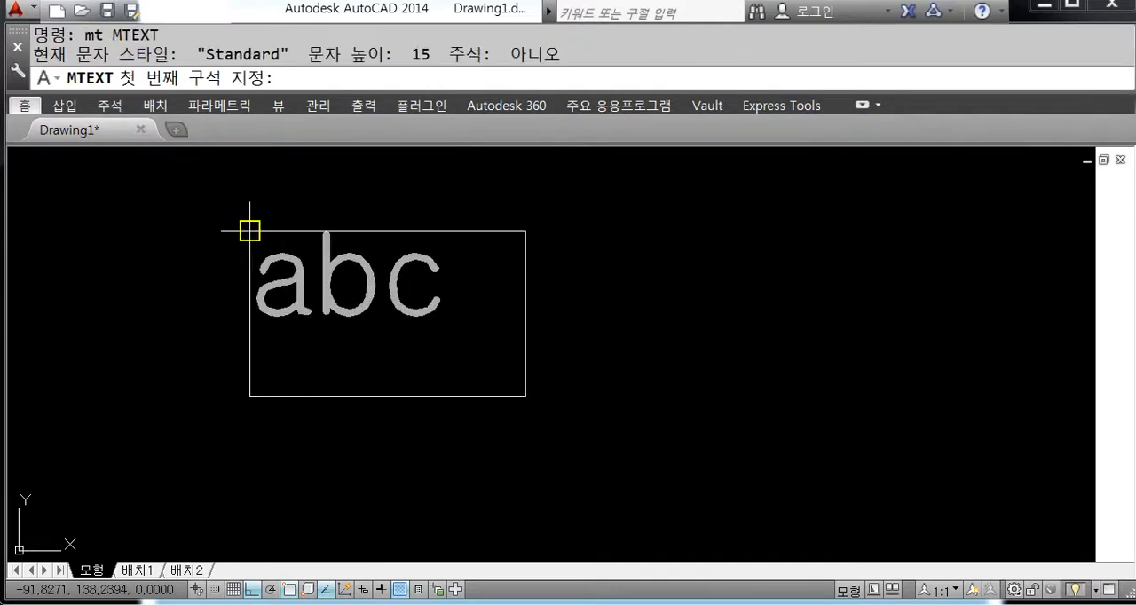
click(249, 231)
click(524, 396)
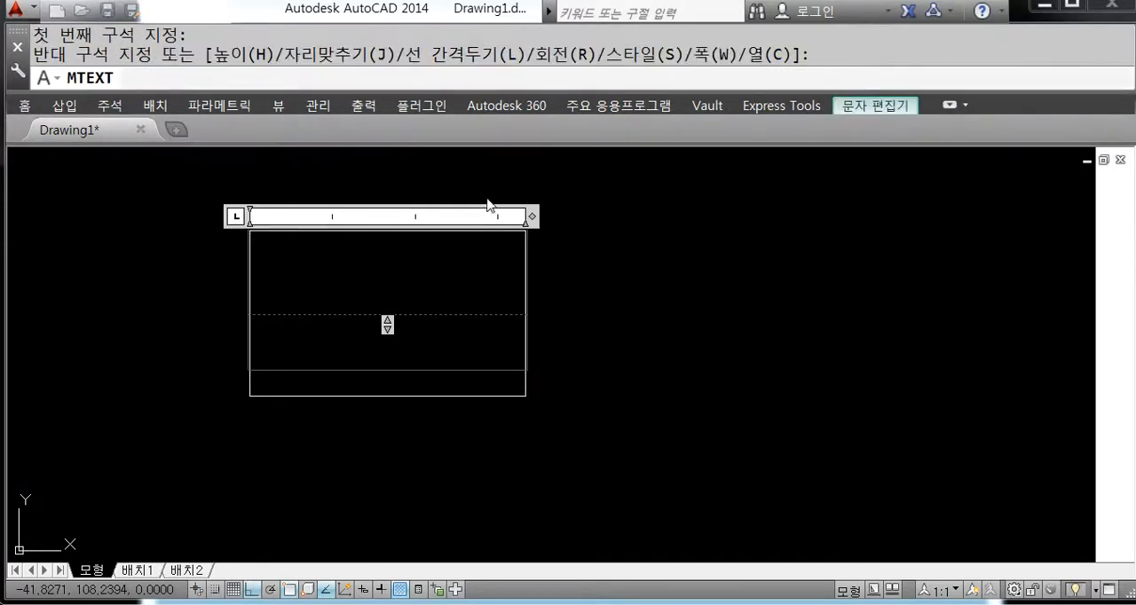
click(864, 108)
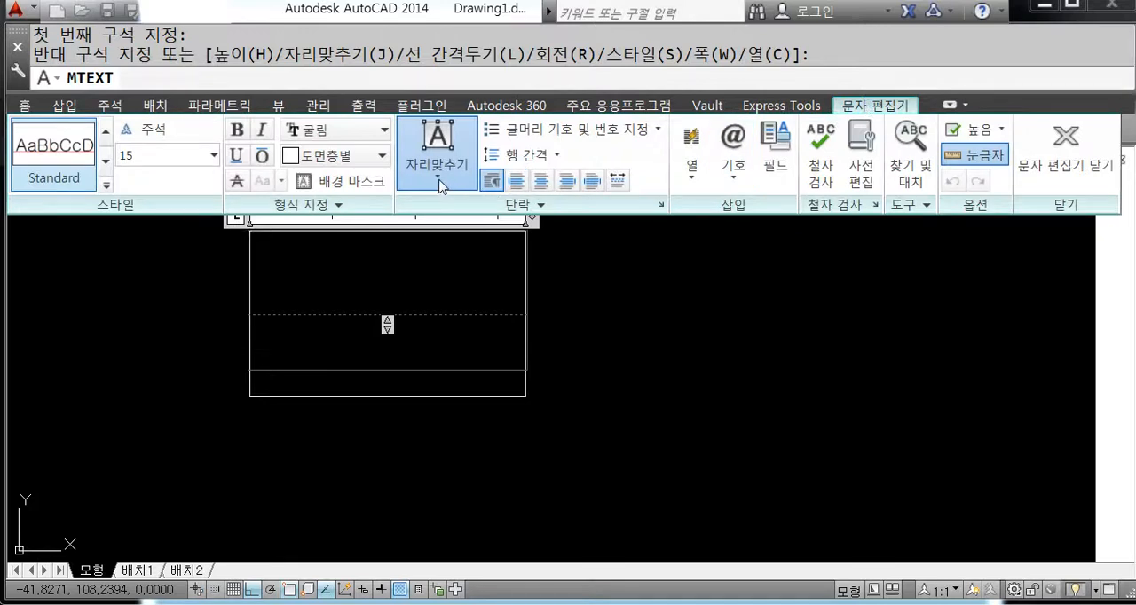
click(718, 386)
key(Escape)
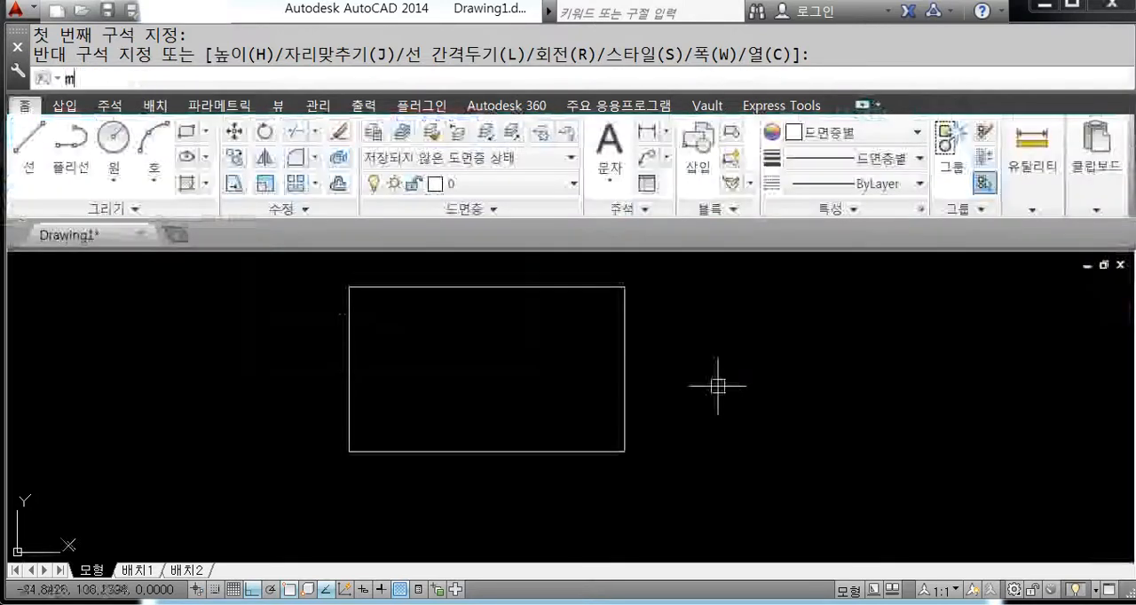
Step: Begin a multiline text box spanning from the rectangle's upper-left corner to its lower-right corner
text(MT)
key(Return)
click(349, 286)
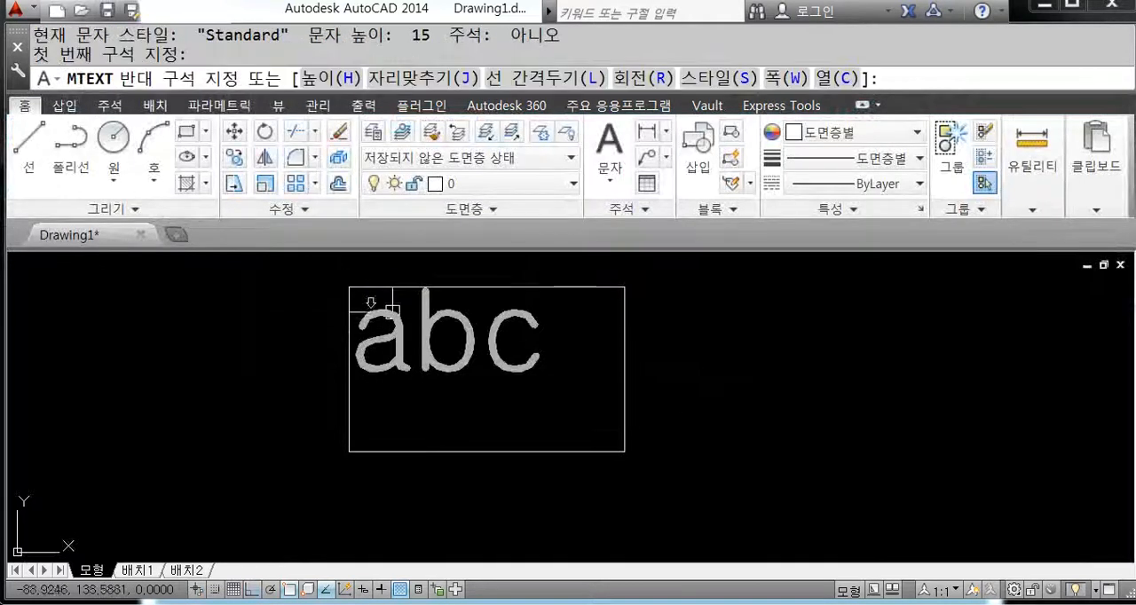
click(625, 427)
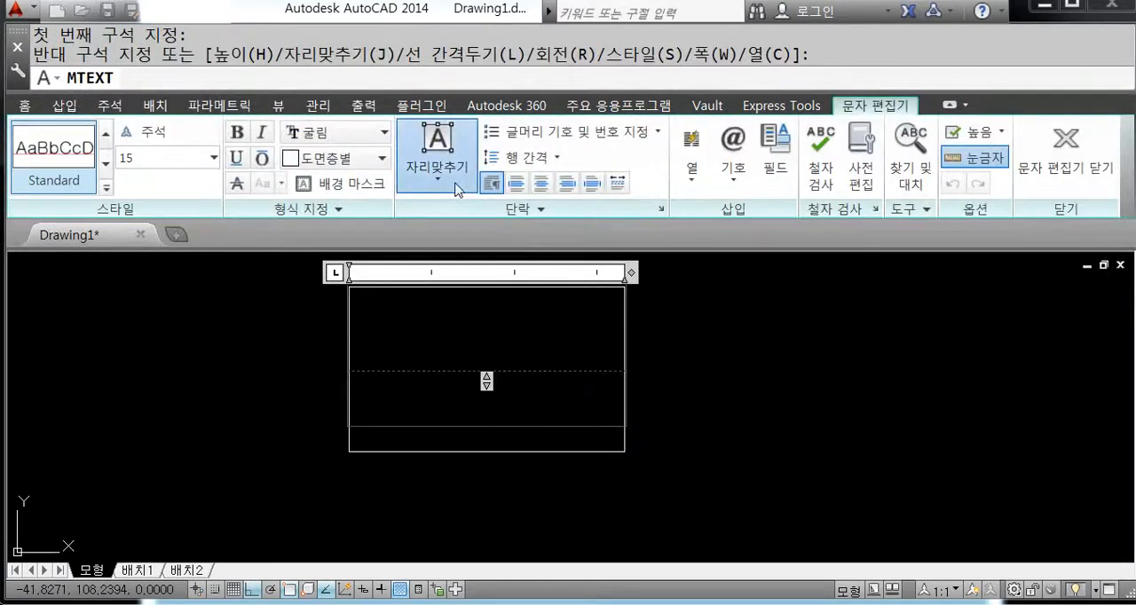
Step: Set the multiline text's justification to middle center (MC), enter "거실" and finish editing
click(452, 180)
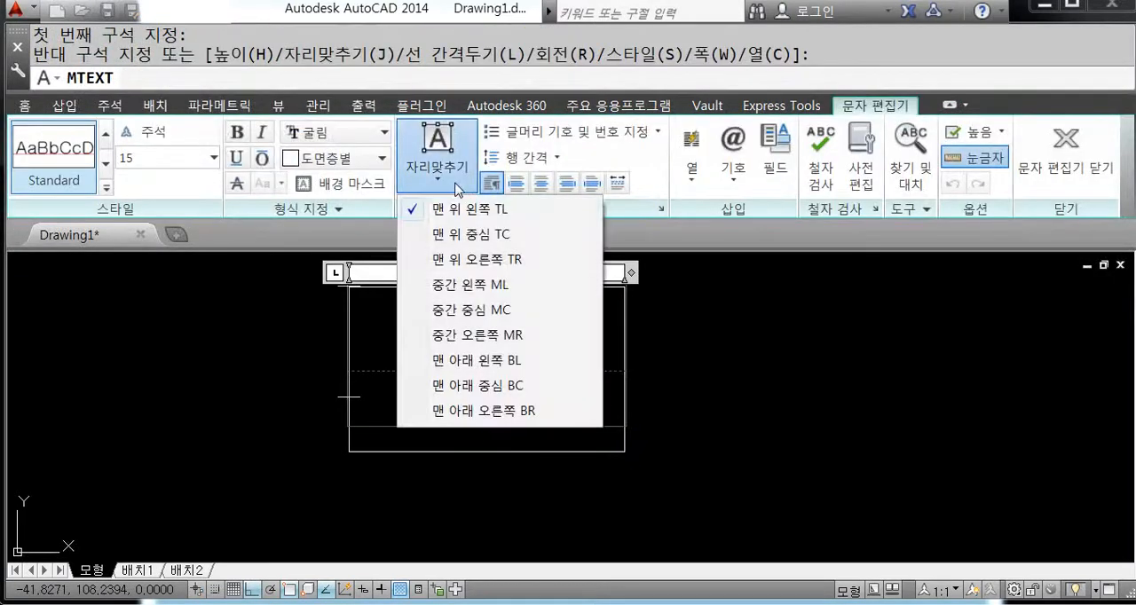
click(483, 311)
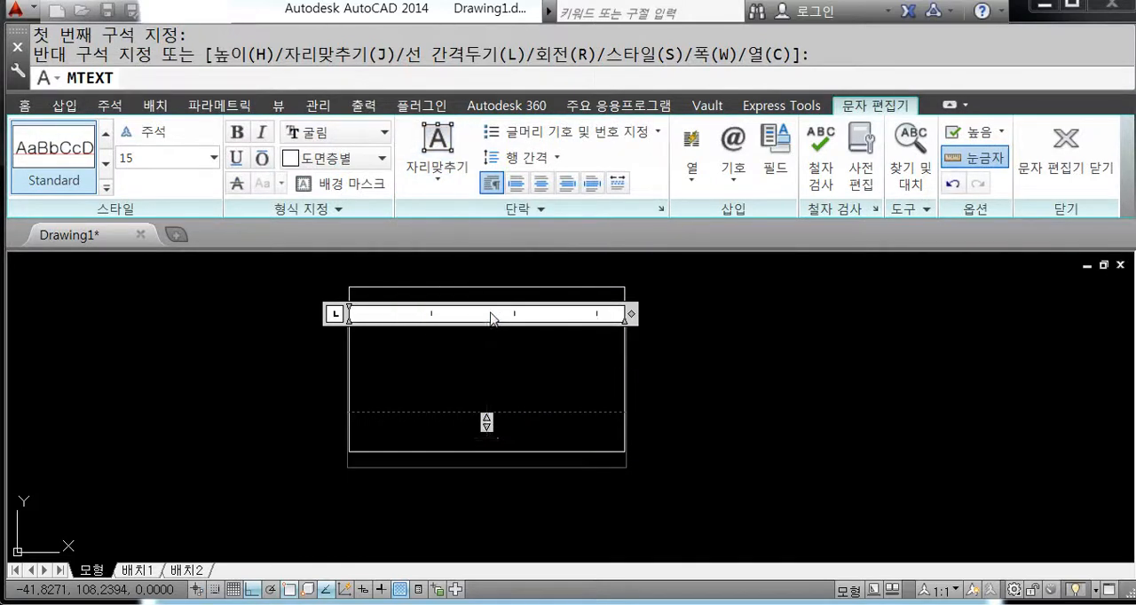
text(거실)
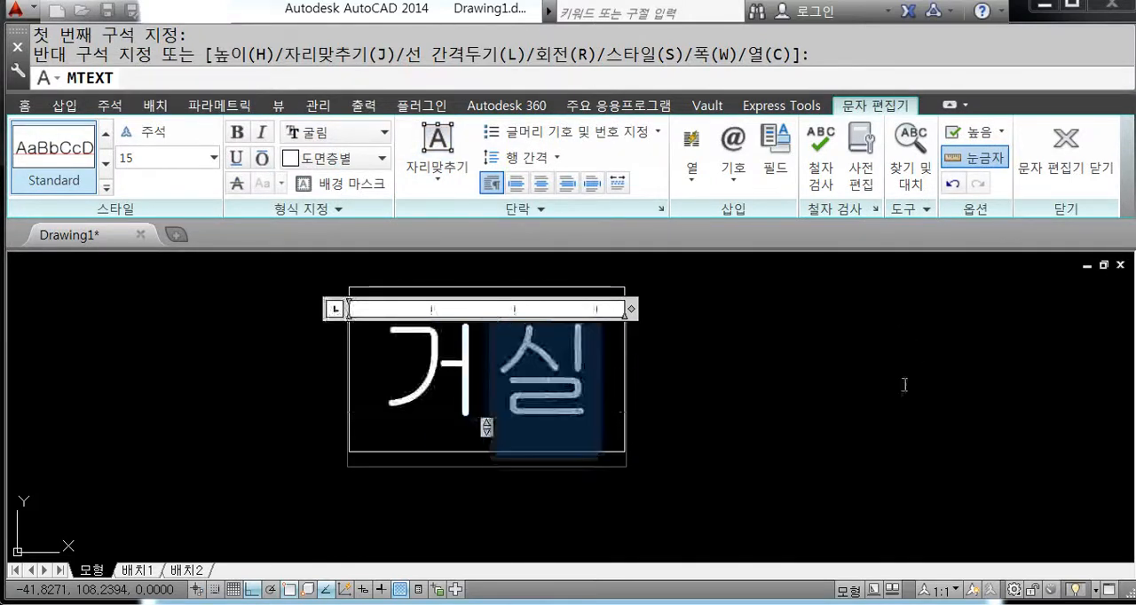
click(903, 385)
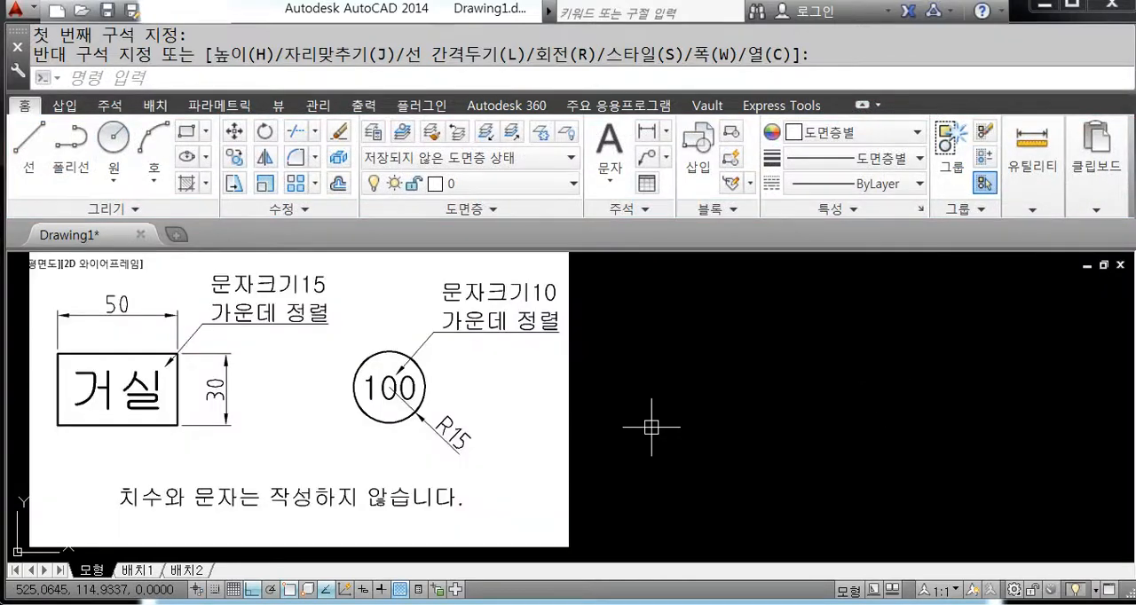
key(Return)
click(769, 397)
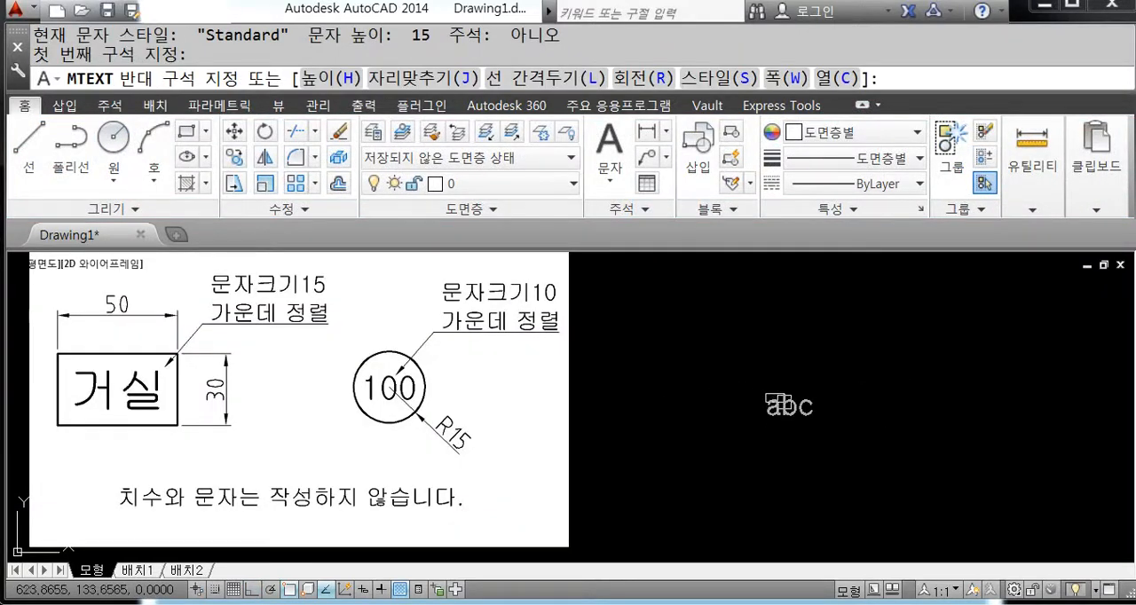
key(Escape)
Step: Draw a circle with a radius of 15 in the empty area to the right of the exercise image
text(c)
key(Return)
click(762, 384)
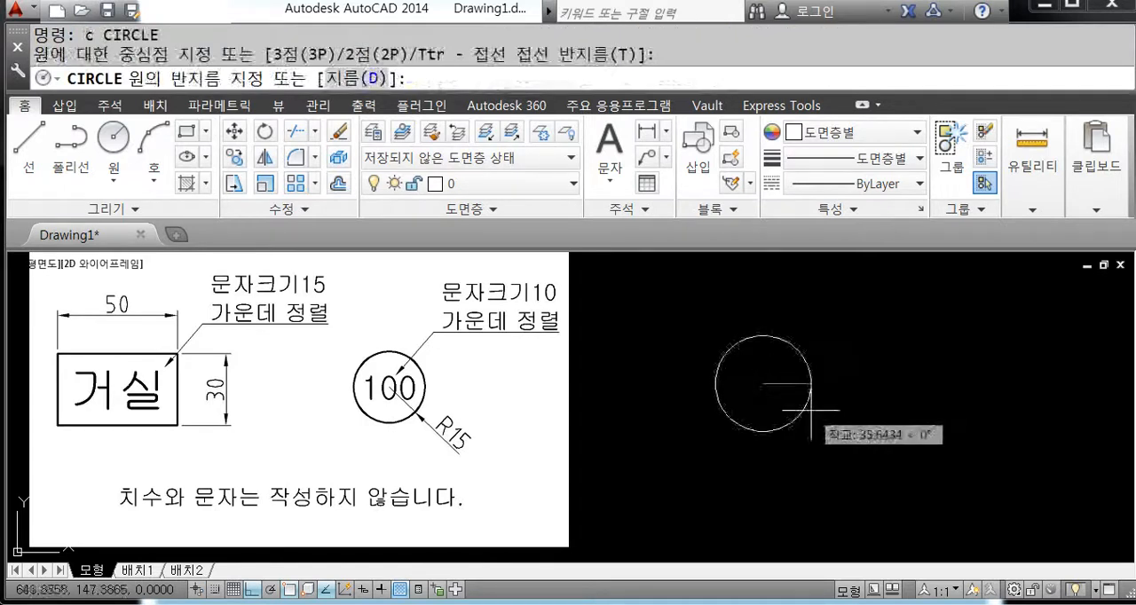
text(15)
key(Return)
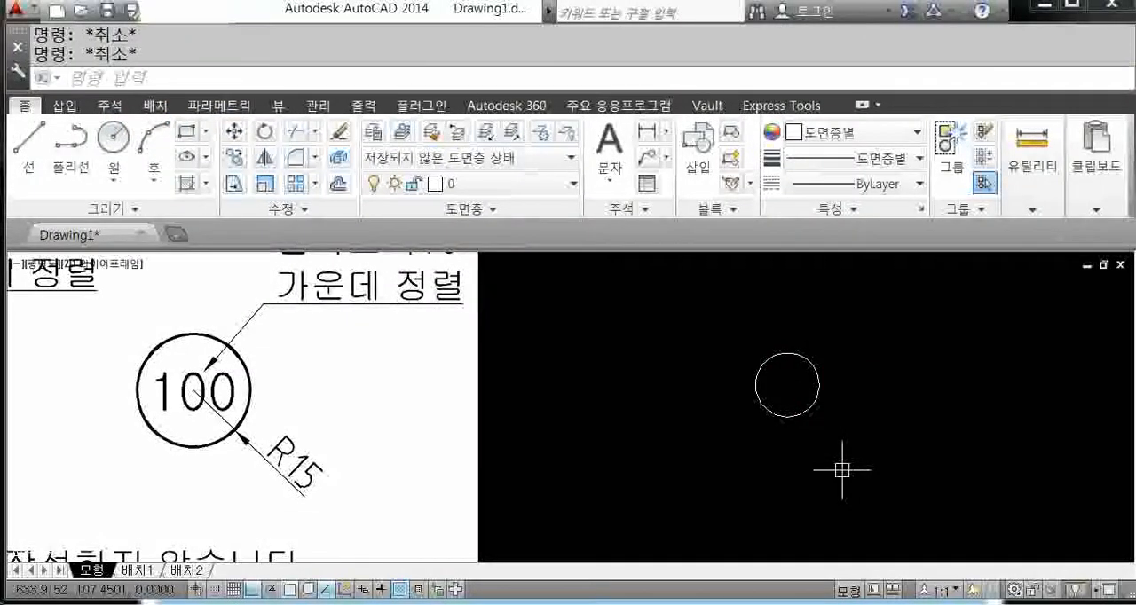
Step: Start a single-line text and set its justification to middle center (MC)
text(d)
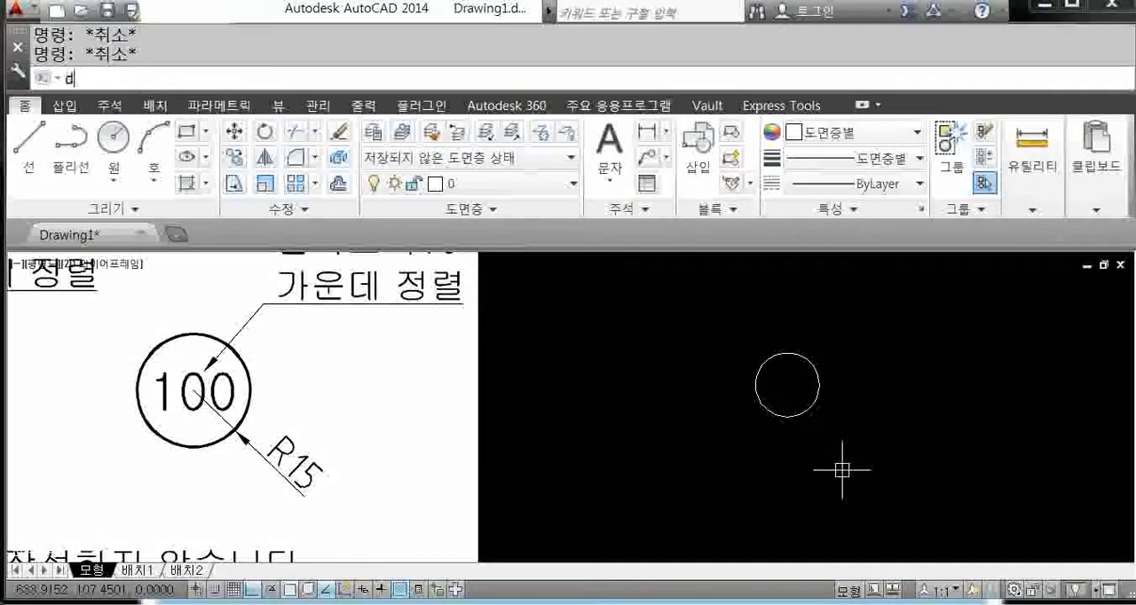
text(t)
key(Return)
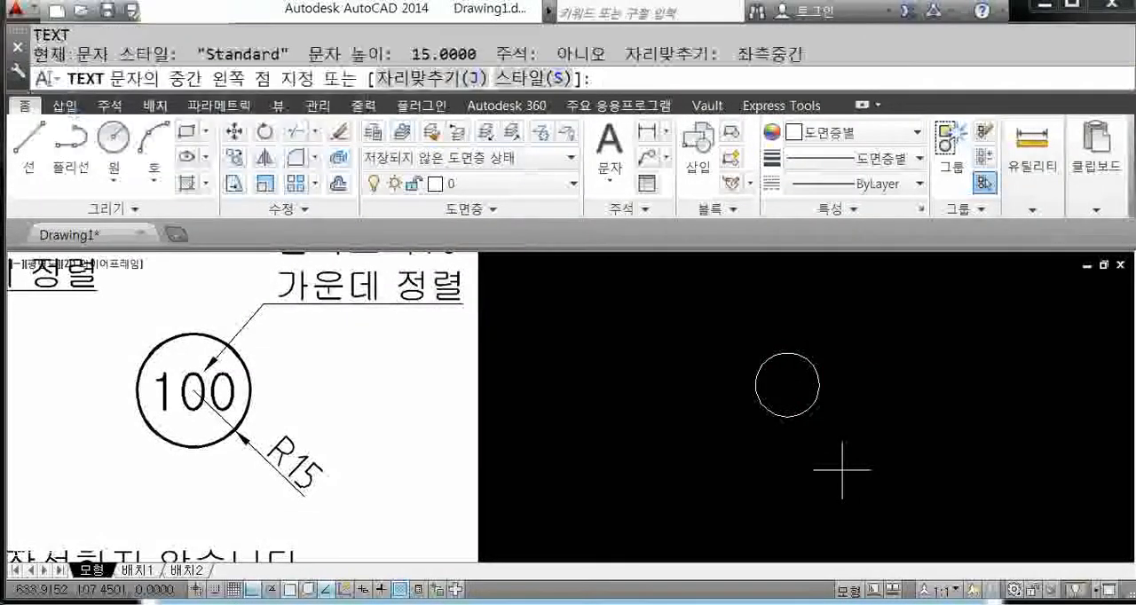
text(j)
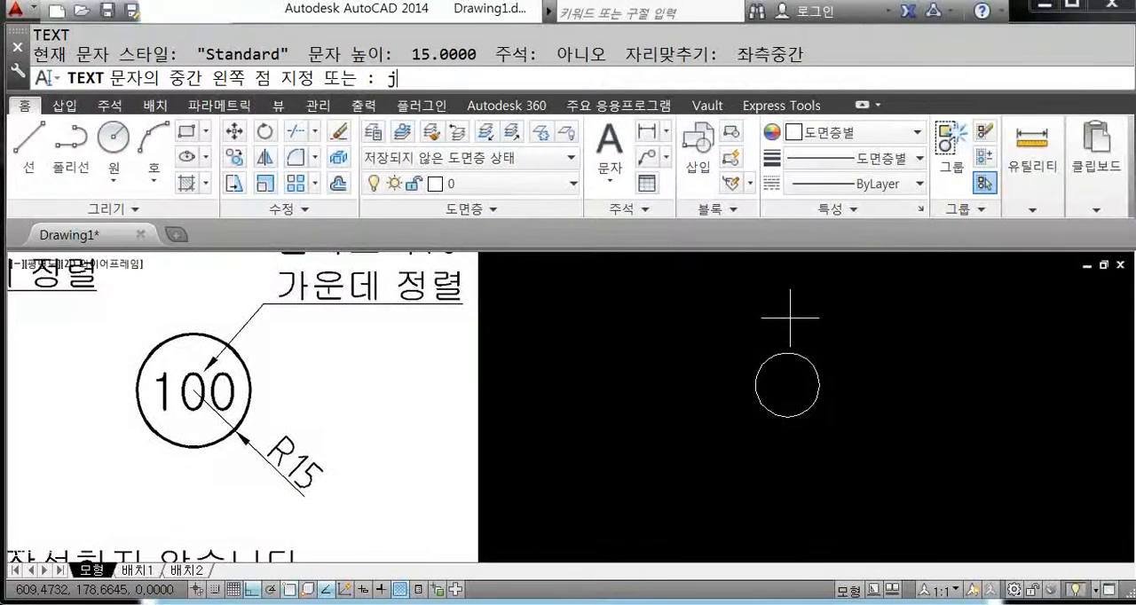
key(Return)
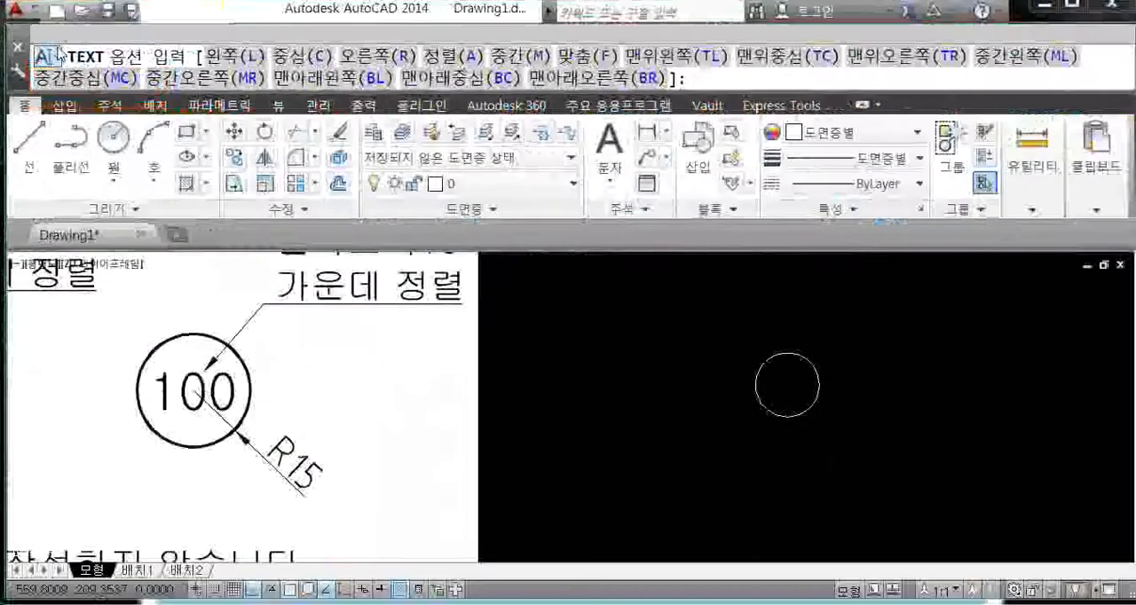
text(mc)
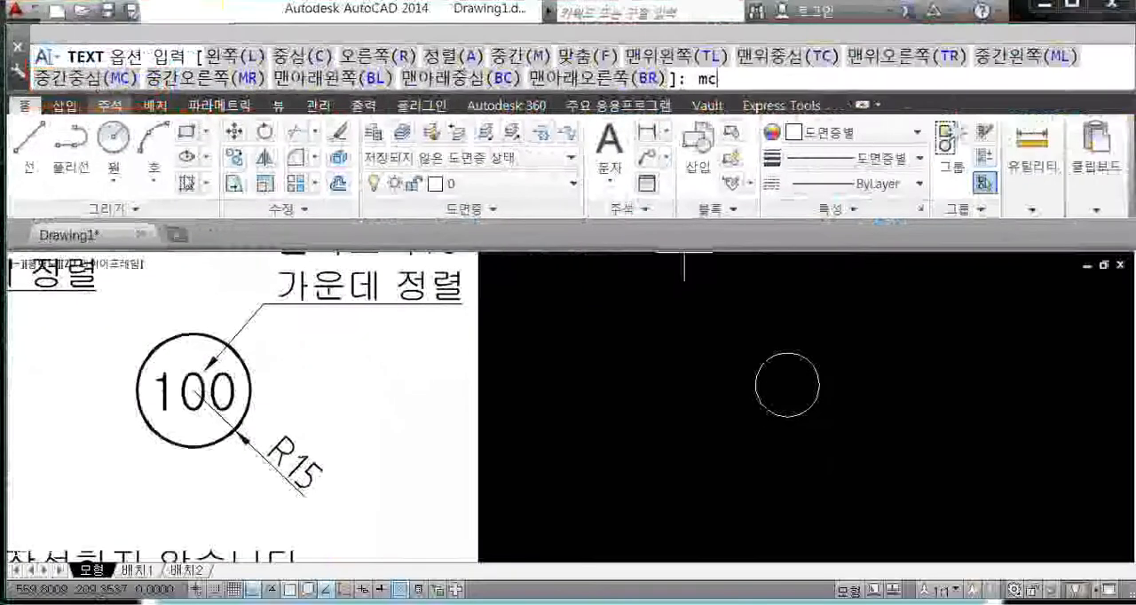
key(Return)
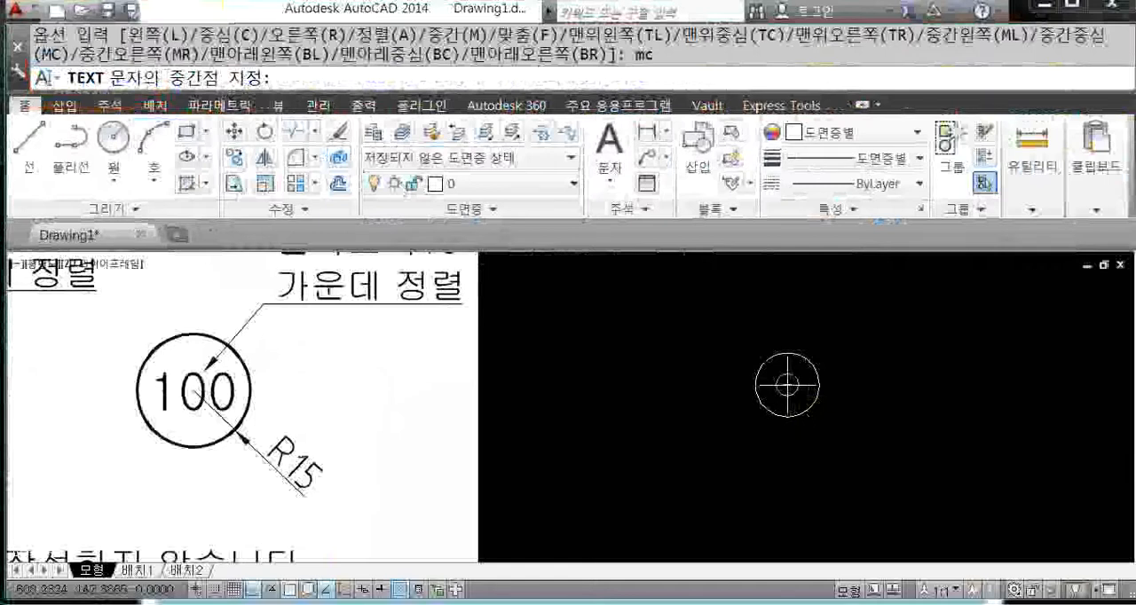
Step: Place the single-line text's middle point at the circle's center, with height 10, rotation 0 and the content "100"
scroll(797, 387, up, 2)
scroll(818, 414, down, 1)
middle_drag(841, 425, 789, 413)
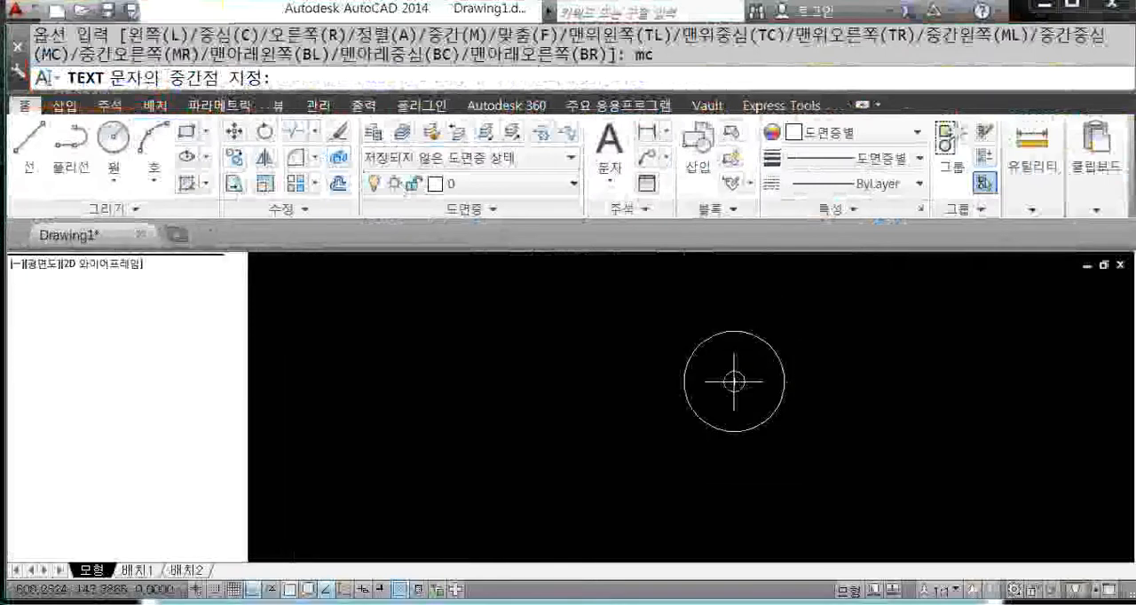
click(734, 381)
scroll(710, 375, down, 2)
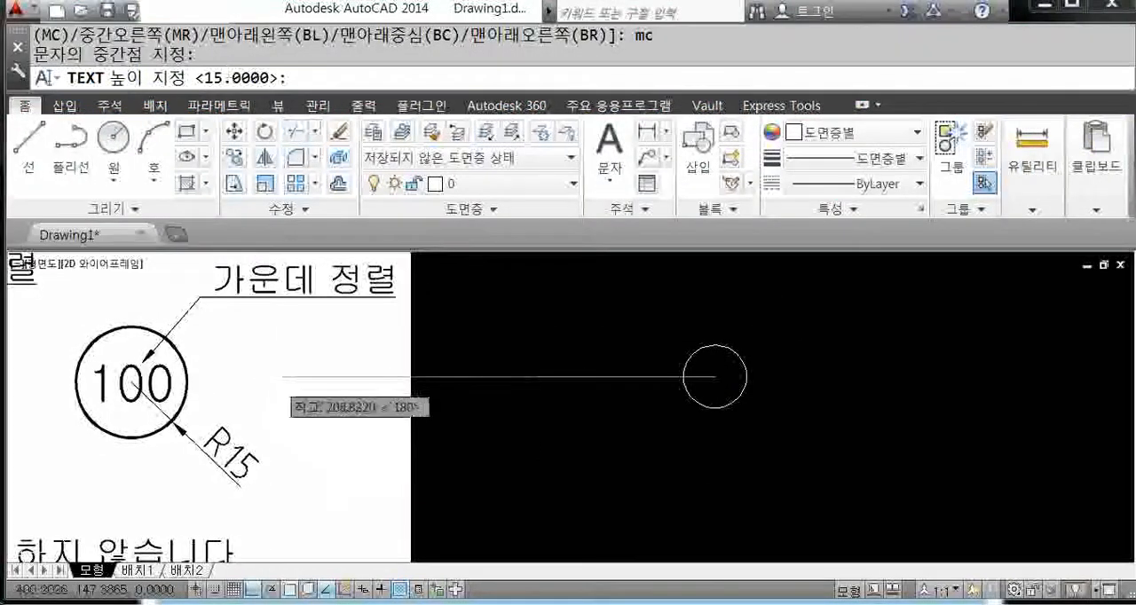
scroll(277, 378, down, 1)
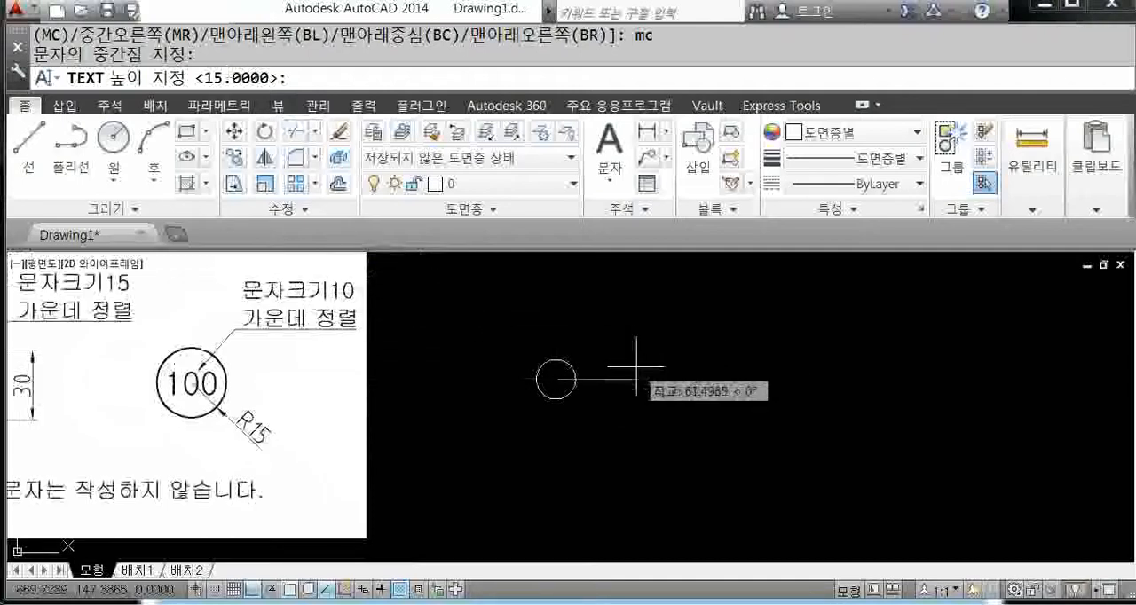
key(Return)
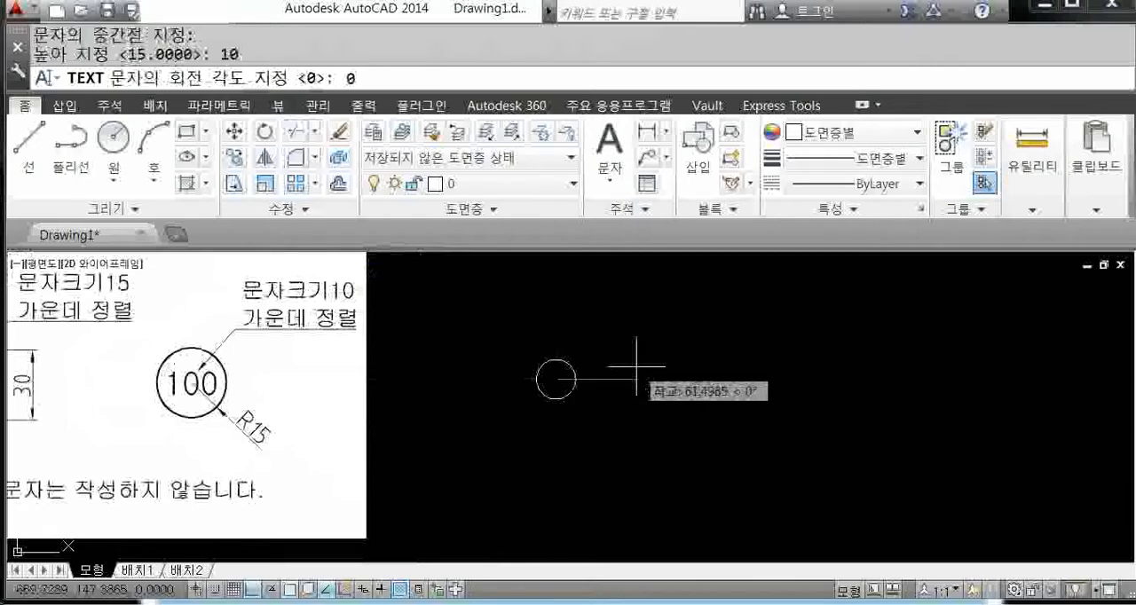
text(0)
key(Return)
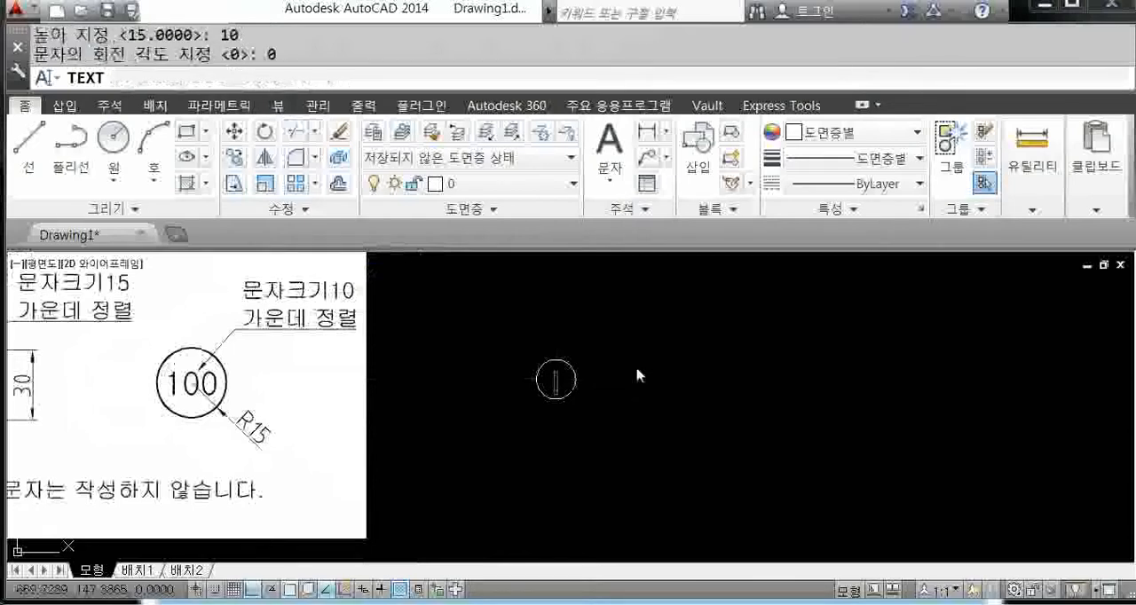
text(100)
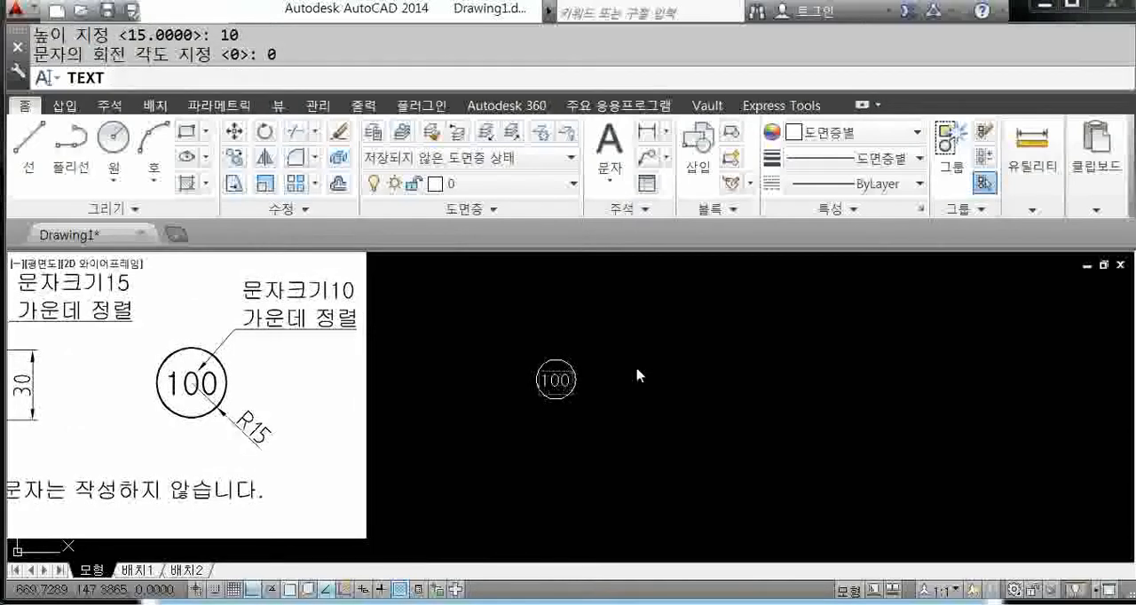
scroll(601, 423, up, 2)
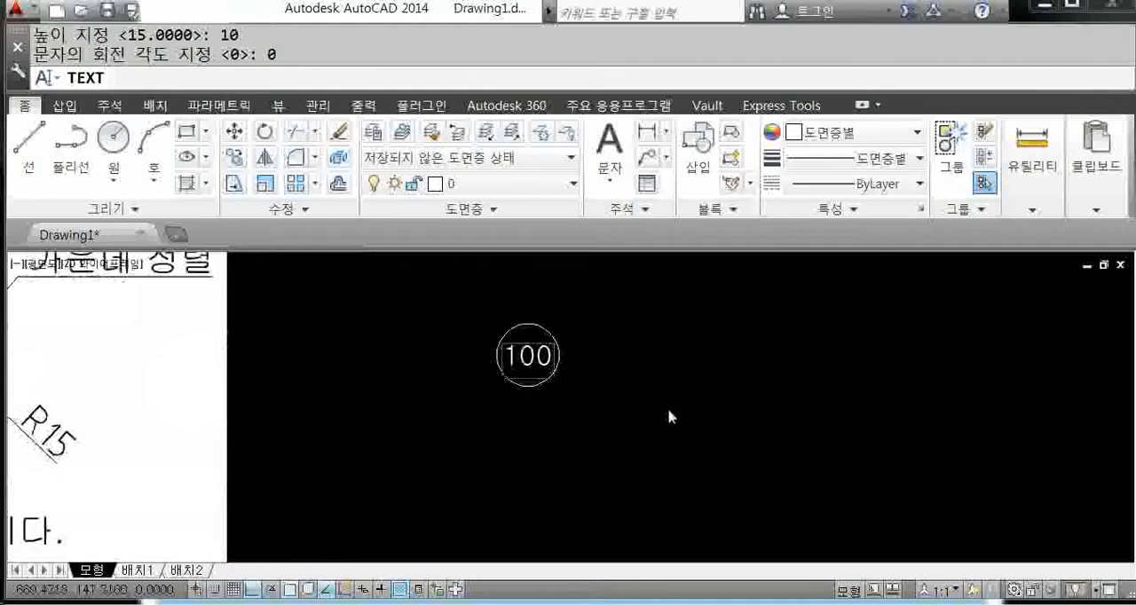
Step: Place two more single-line texts, "121" and "12", in the empty area to the right of the circle and finish the text command
click(757, 327)
text(121)
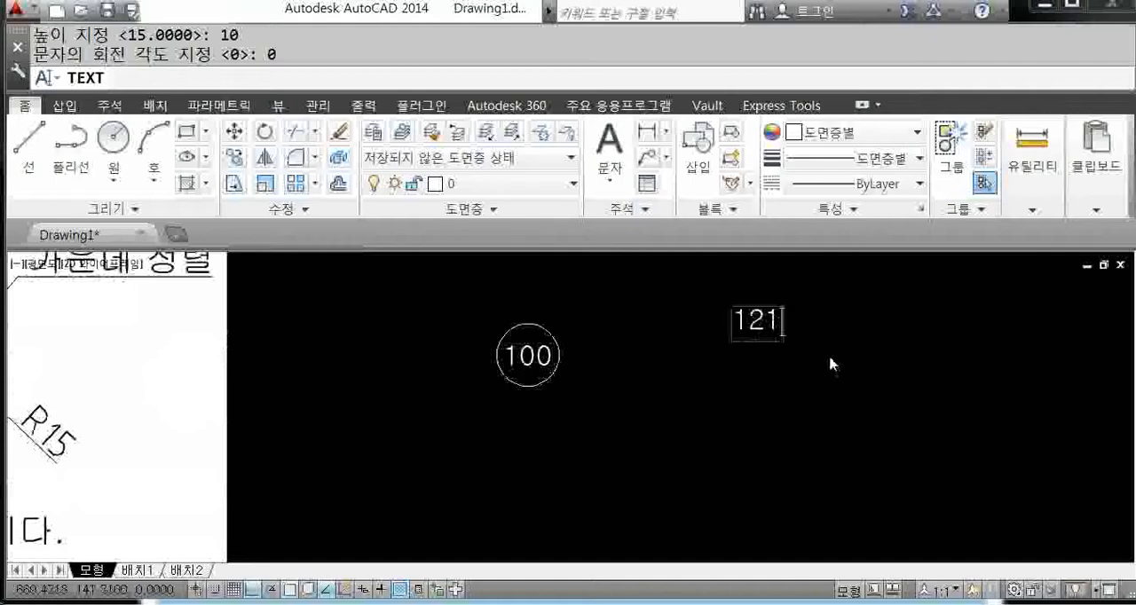
click(879, 336)
text(12)
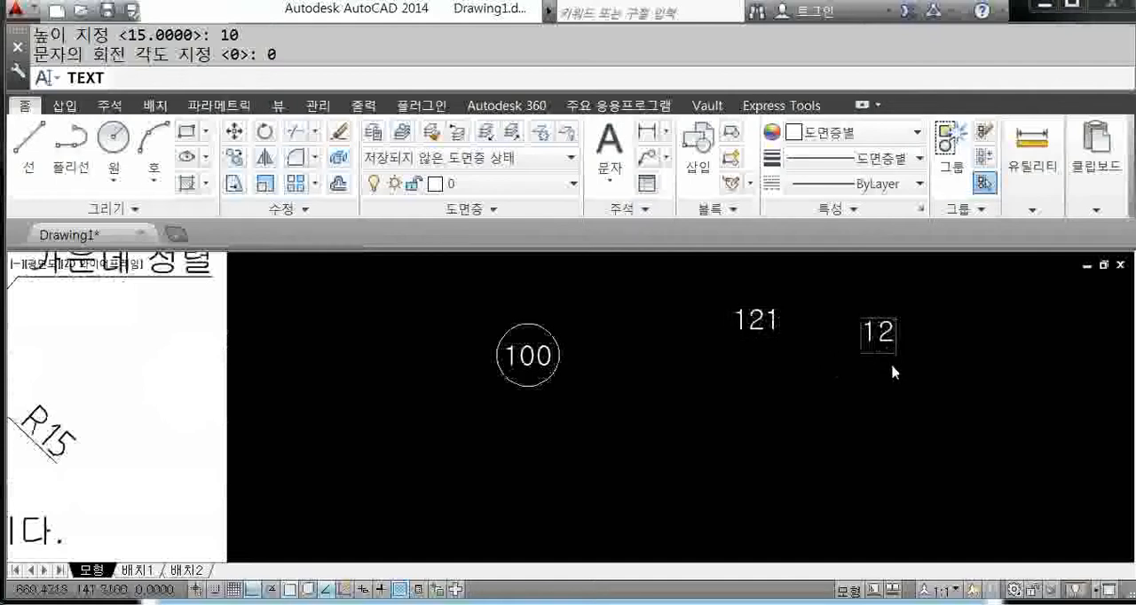
key(Return)
key(Return)
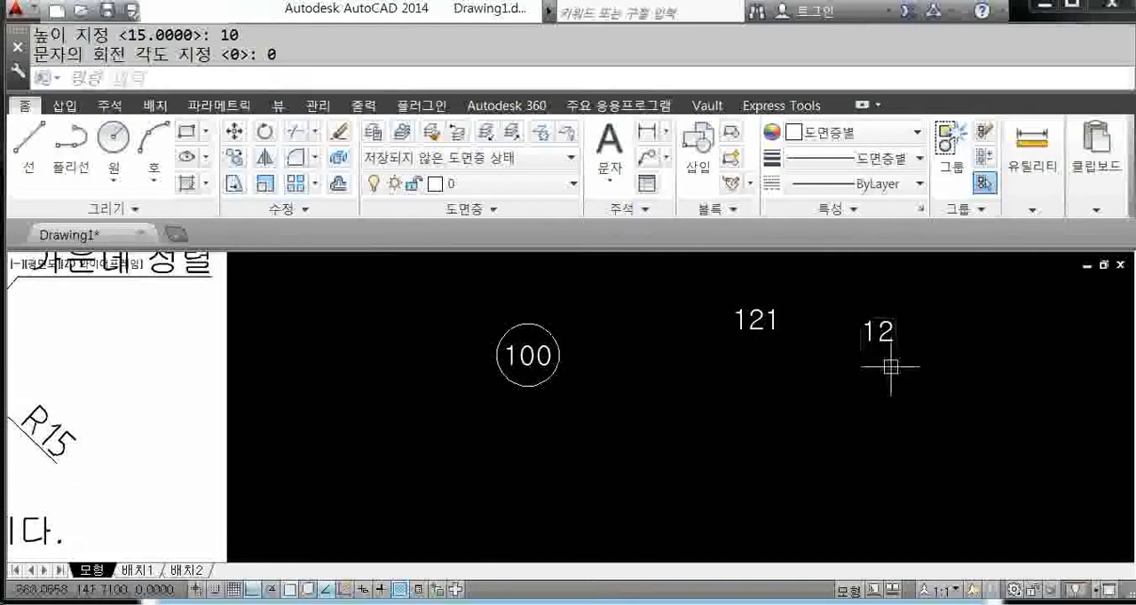
Step: Erase the two extra texts "121" and "12" beside the circle
click(927, 360)
click(743, 299)
key(Delete)
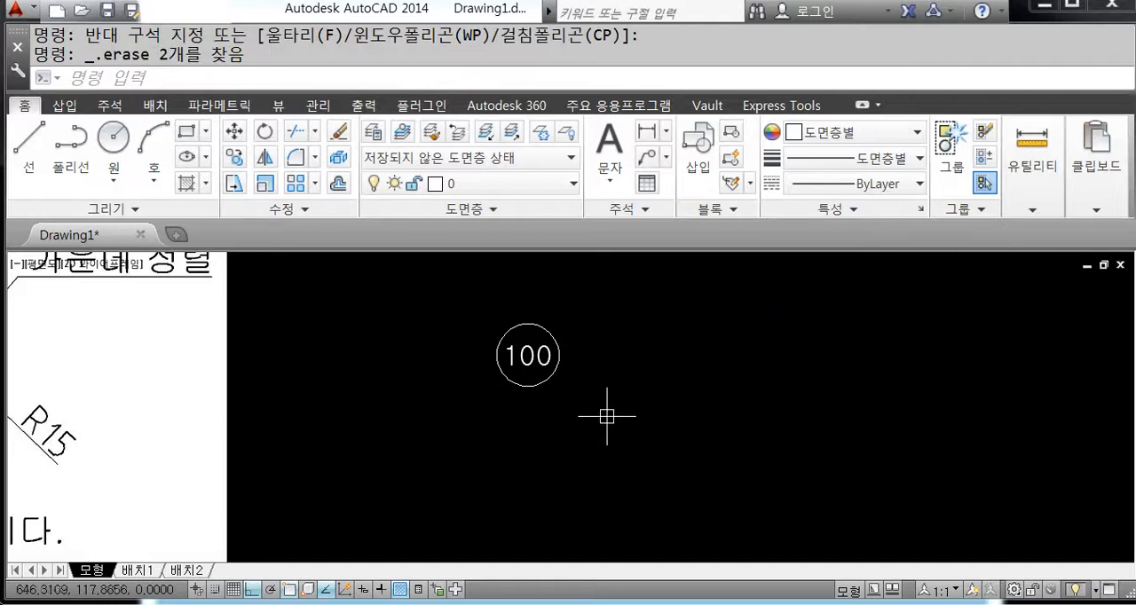
Step: Copy the circle together with its "100" text three times to the right in a horizontal row
mouse_move(603, 426)
middle_down()
mouse_move(506, 362)
mouse_move(530, 374)
middle_up()
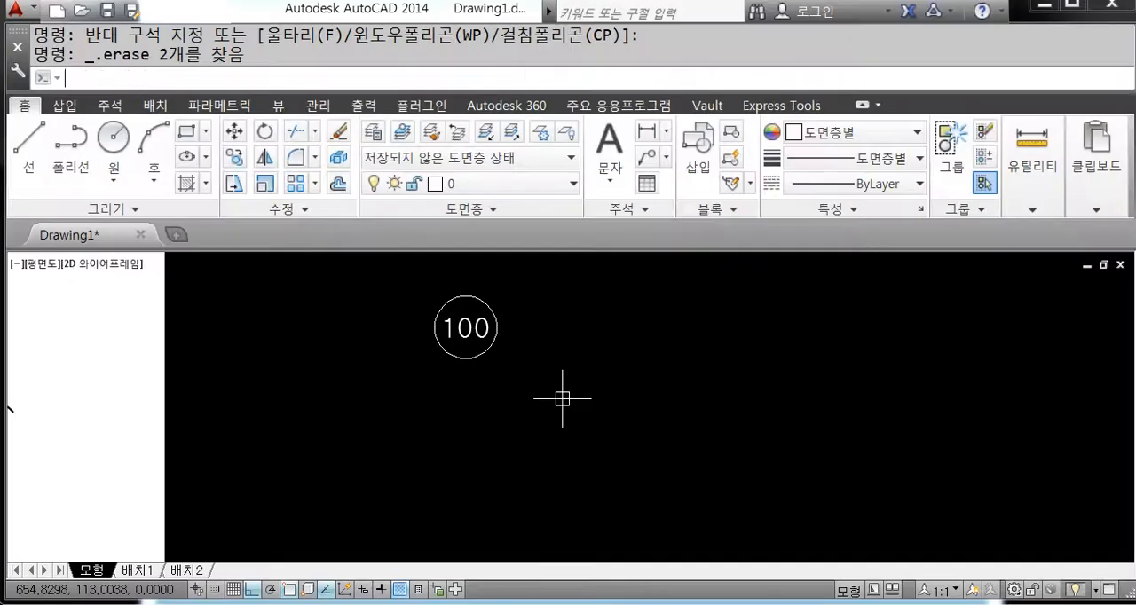
key(Return)
click(542, 370)
click(409, 286)
key(Return)
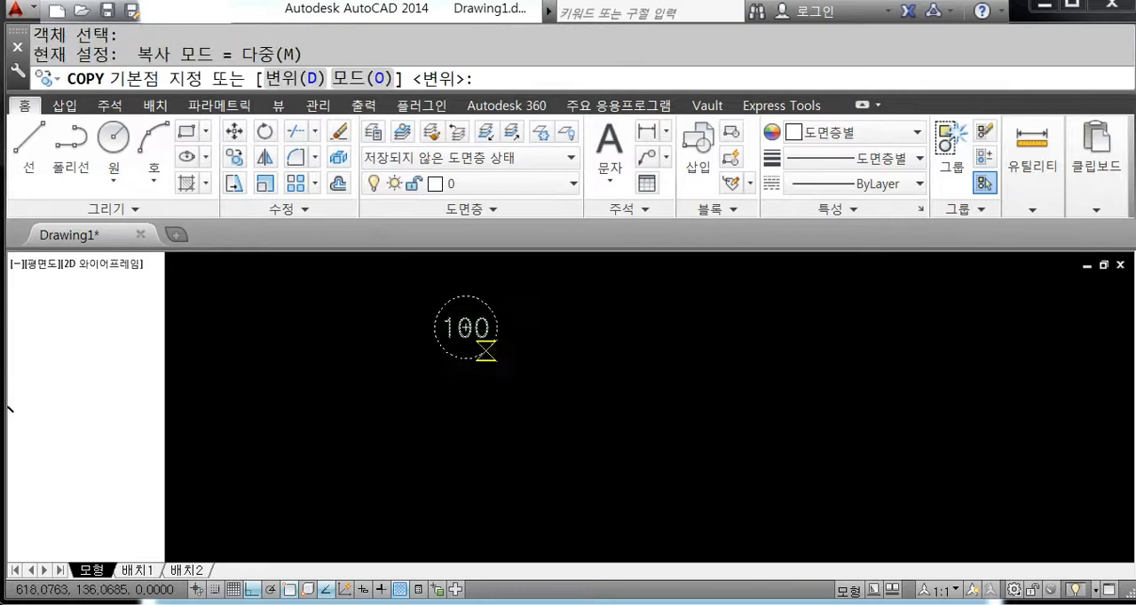
click(466, 329)
click(598, 353)
click(700, 355)
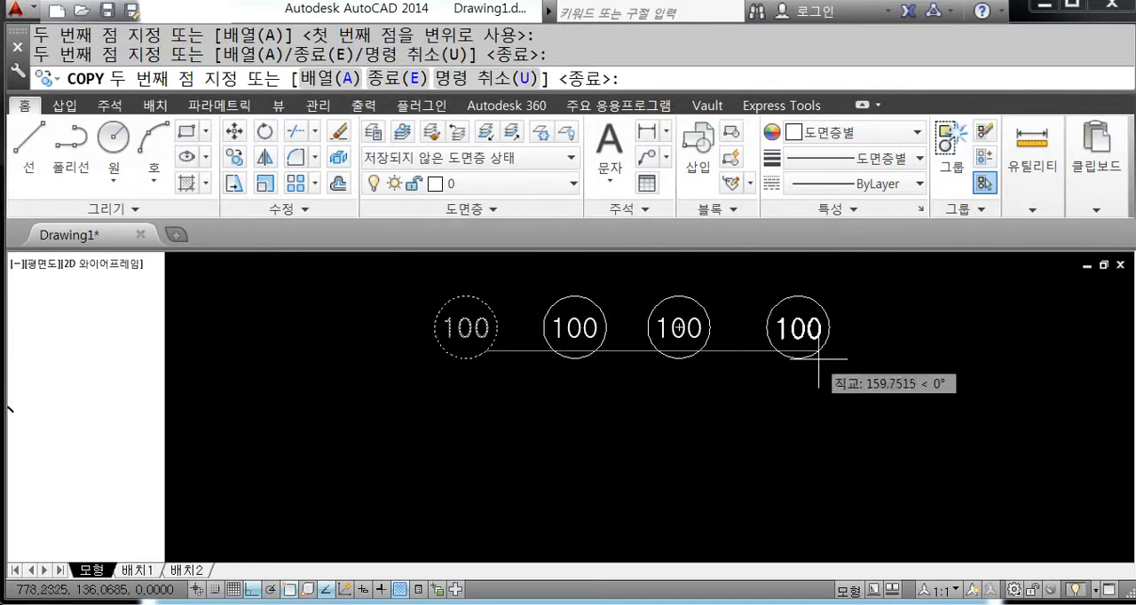
click(825, 357)
key(Return)
Step: Change the text in the first copied circle to "101" and in the second copied circle to "102"
double_click(585, 334)
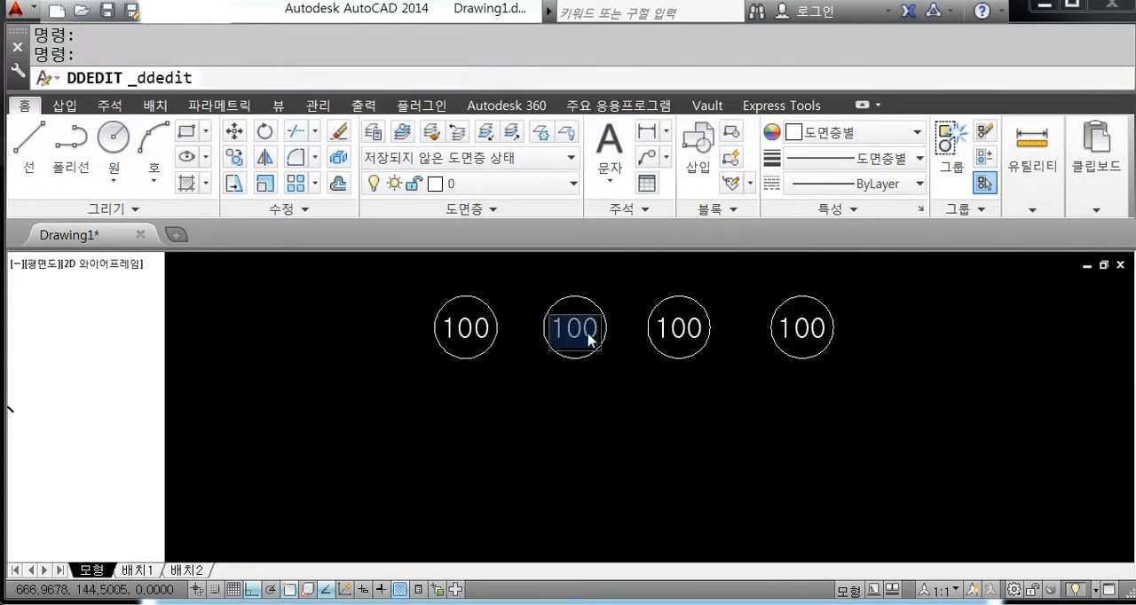
text(101)
key(Return)
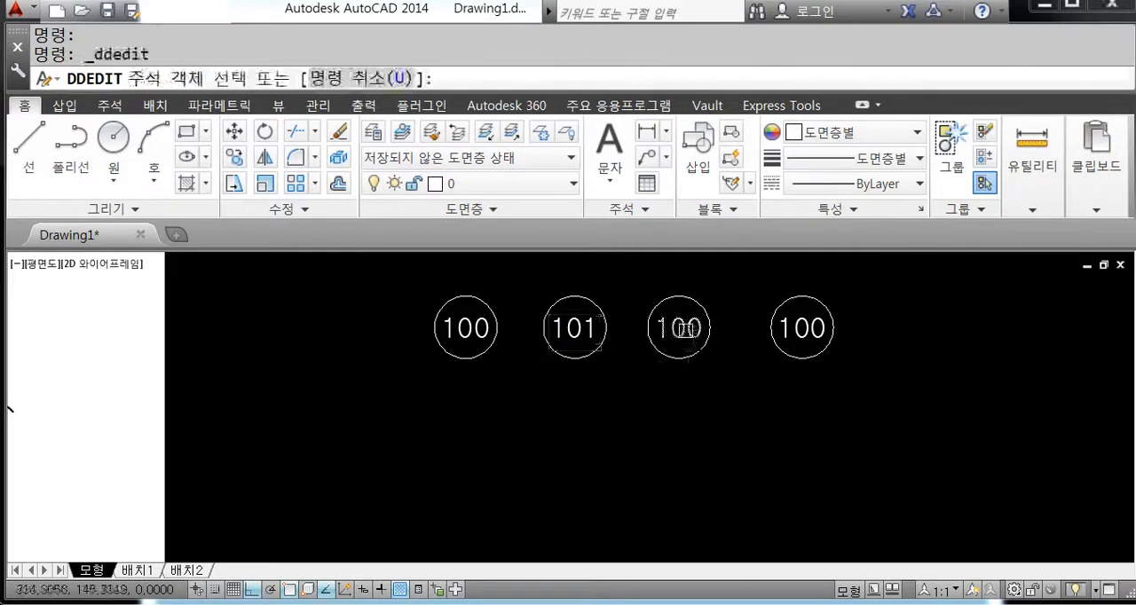
click(685, 330)
click(689, 330)
key(BackSpace)
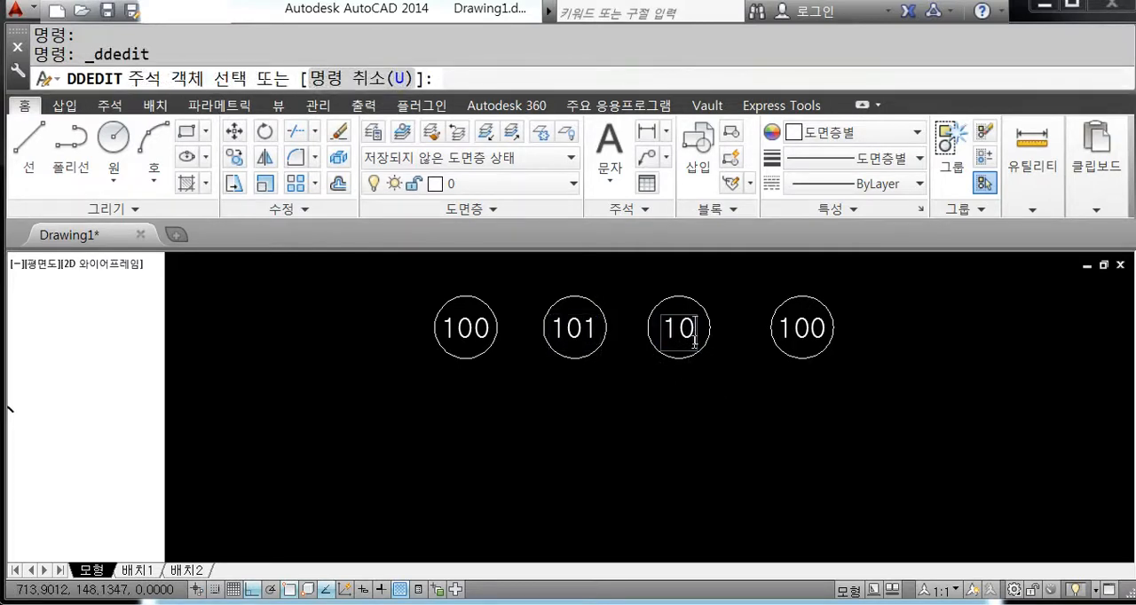
text(2)
key(Return)
Step: Replace the text in the rightmost circle with "90" and end text editing
click(809, 337)
click(811, 333)
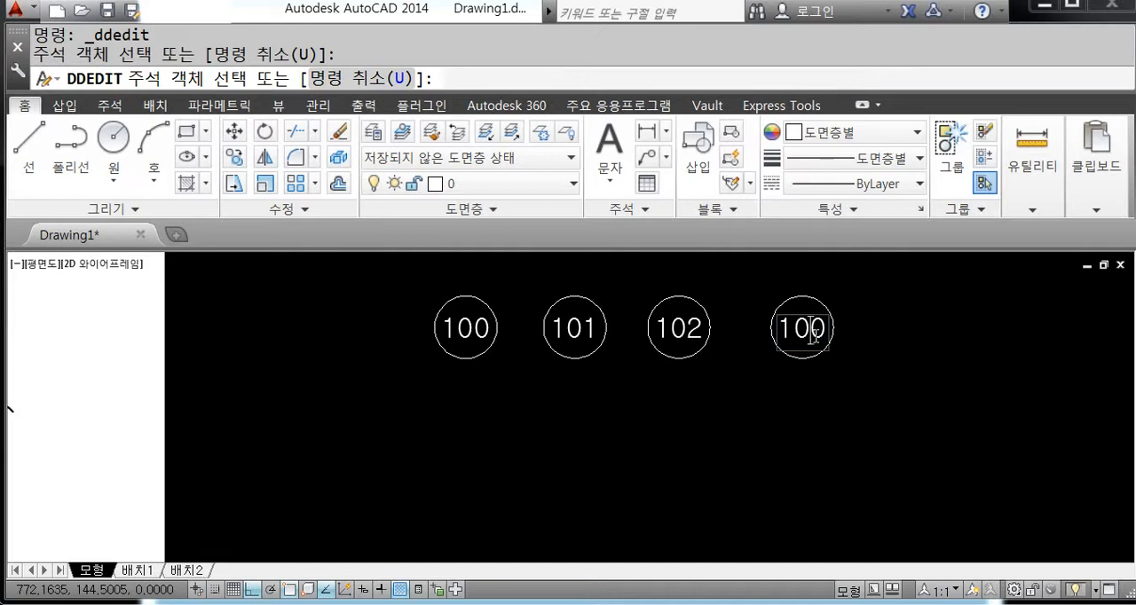
key(BackSpace)
key(BackSpace)
key(BackSpace)
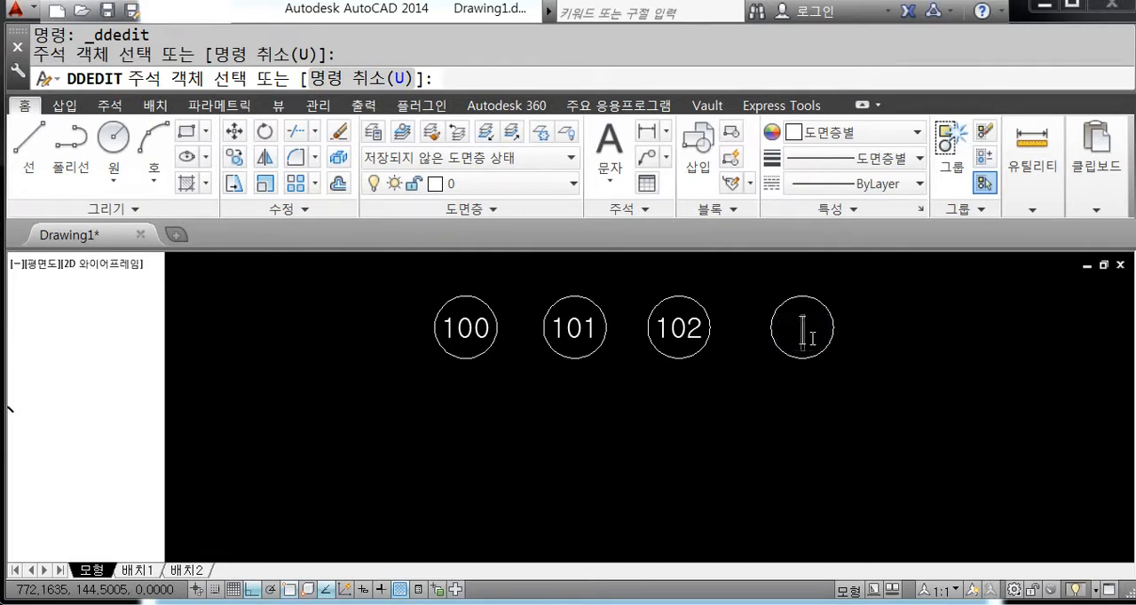
text(90)
key(Return)
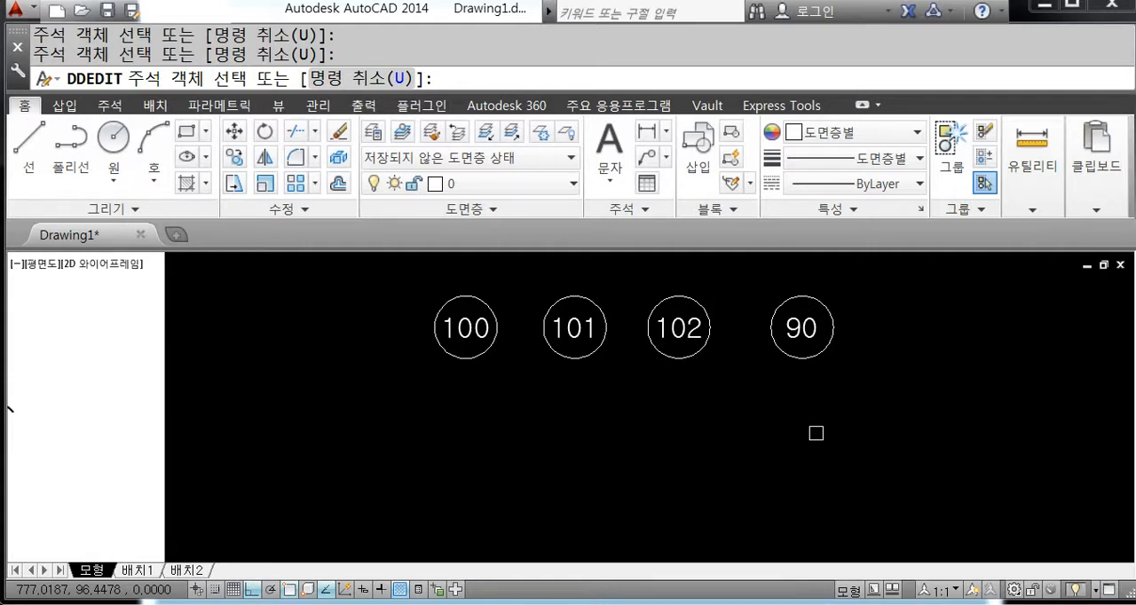
key(Escape)
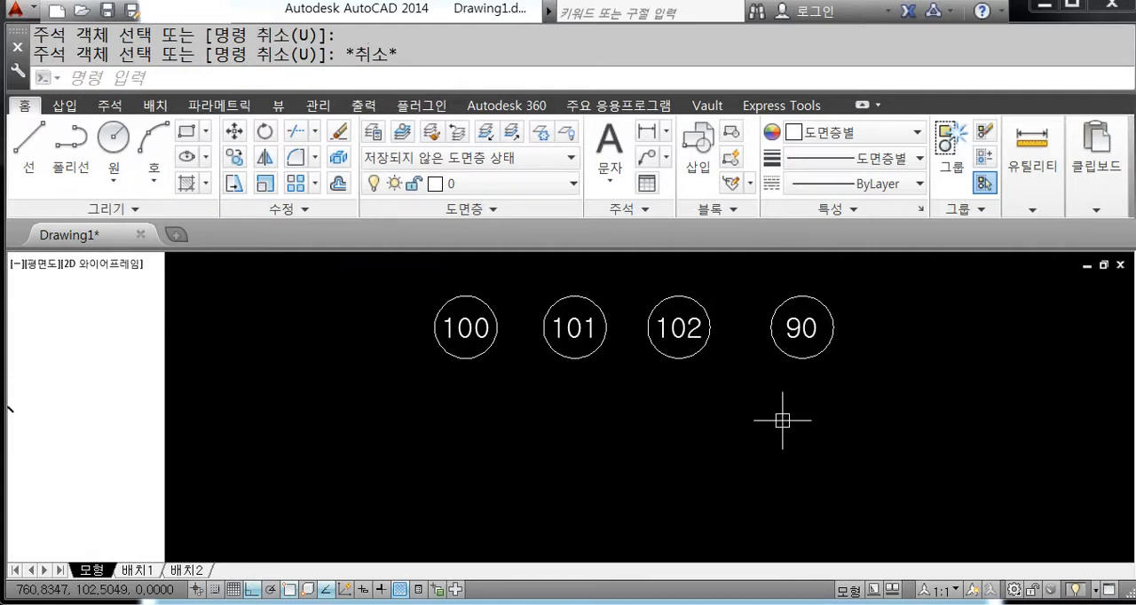
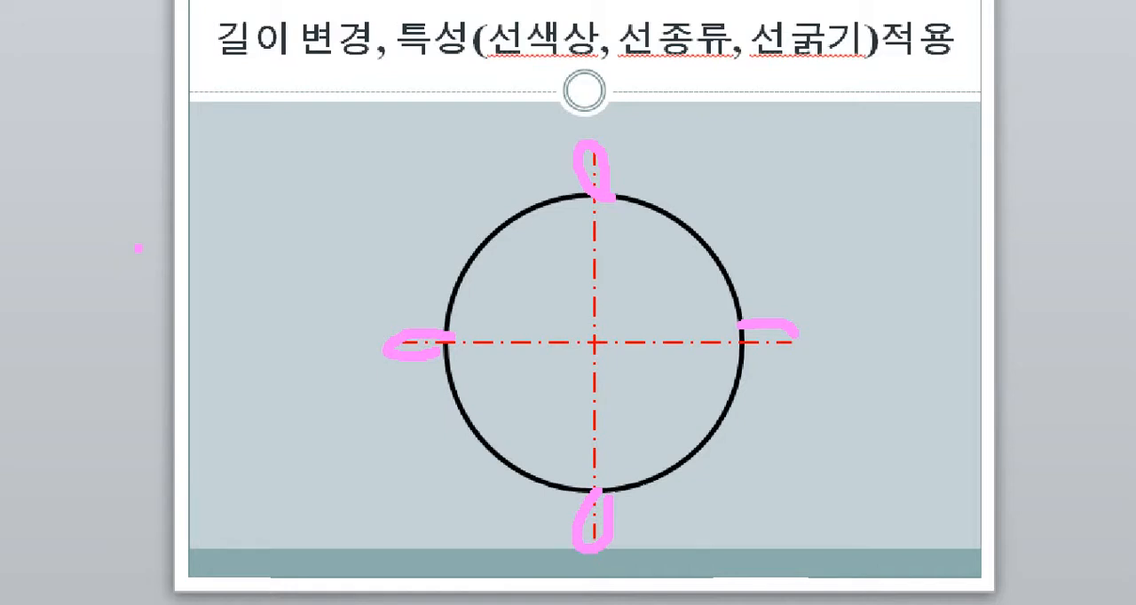
click(168, 225)
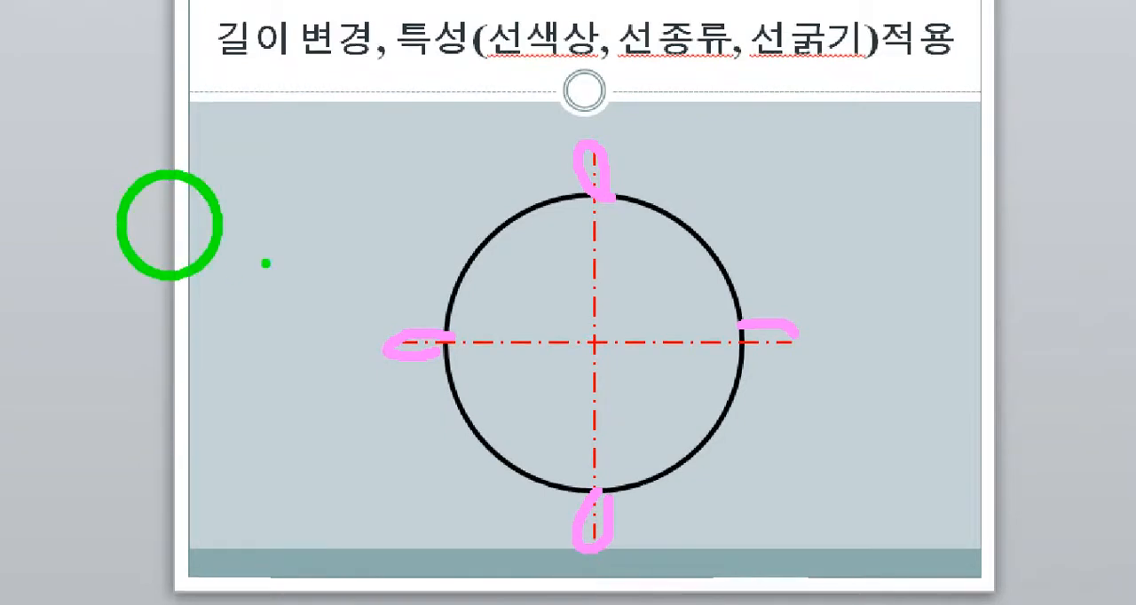
mouse_move(305, 179)
mouse_down()
mouse_move(355, 226)
mouse_move(391, 230)
mouse_move(396, 266)
mouse_up()
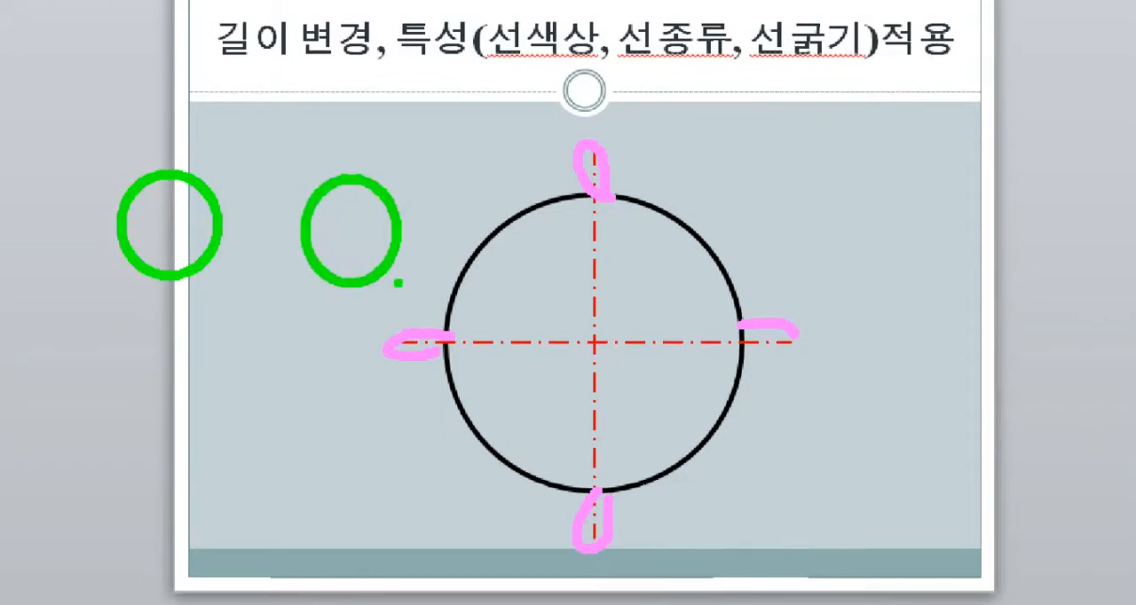
key(r)
shift+drag(92, 217, 241, 216)
shift+drag(168, 142, 168, 308)
shift+drag(272, 228, 384, 227)
shift+drag(356, 124, 355, 346)
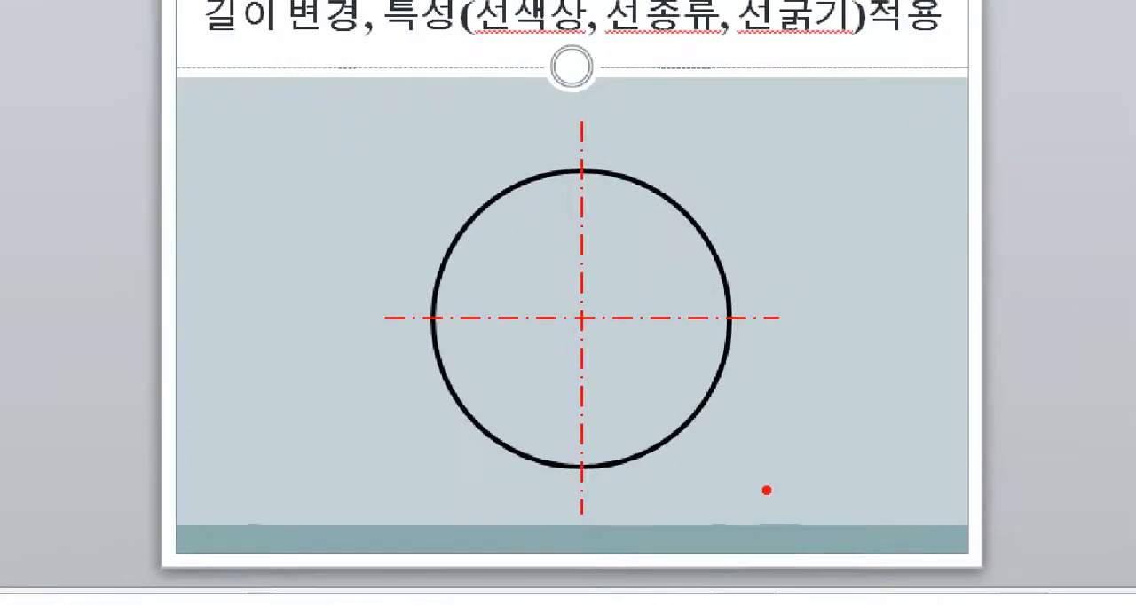
Step: Copy the circle with its centre lines from the PowerPoint slide and paste it as a picture into the AutoCAD drawing
mouse_move(767, 493)
mouse_down()
mouse_move(311, 317)
mouse_move(745, 348)
mouse_up()
drag(957, 46, 193, 45)
click(213, 78)
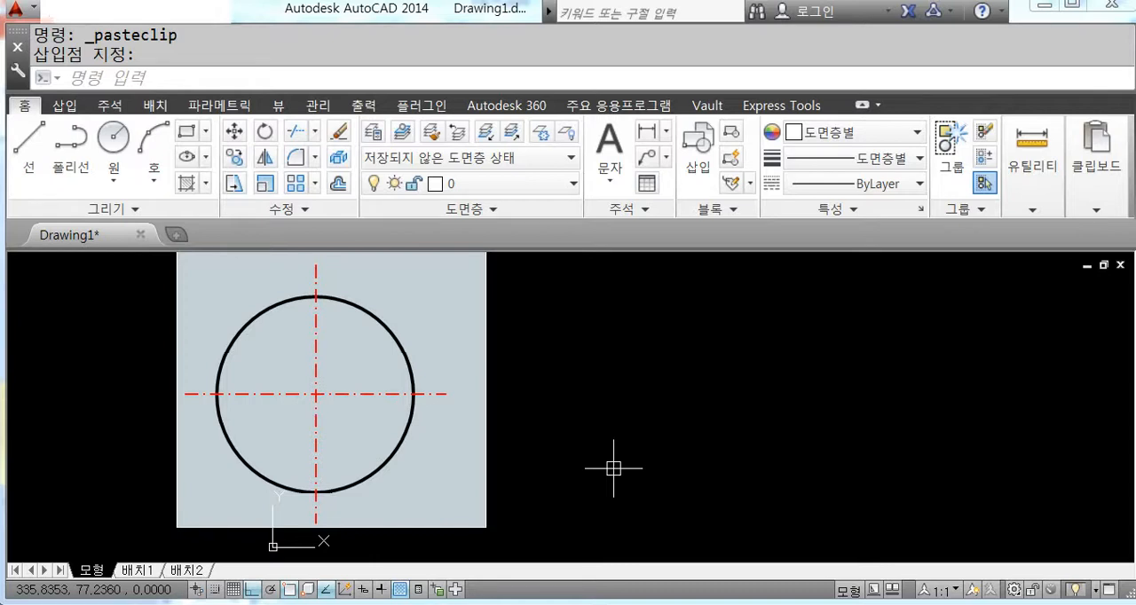
Step: Draw a circle with a radius of about 90 to the right of the pasted reference picture
key(Escape)
text(c)
key(Return)
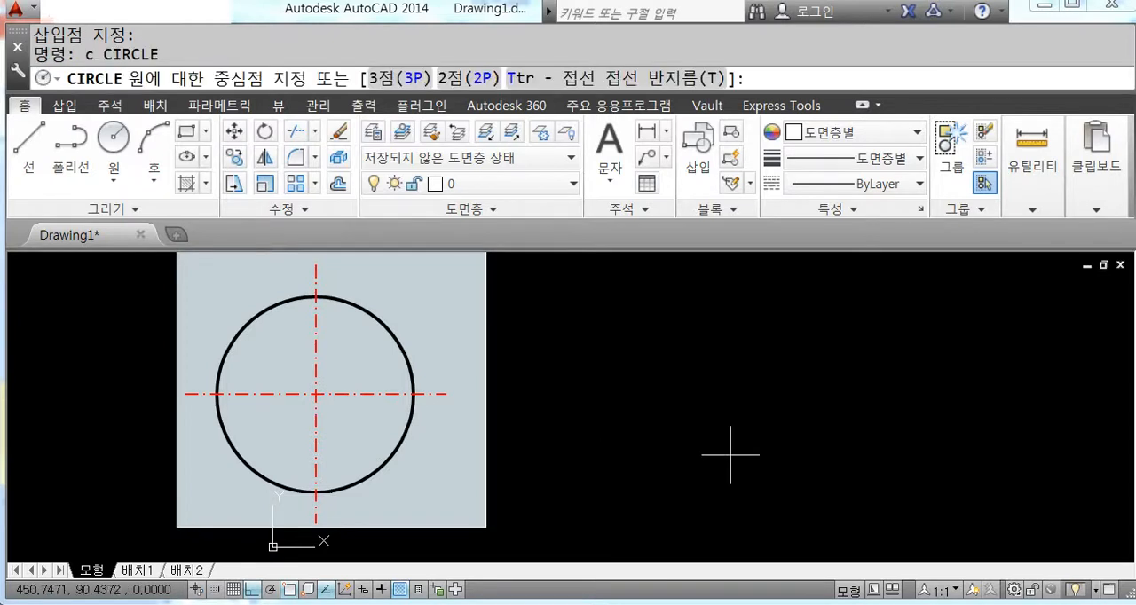
click(770, 399)
click(809, 489)
Step: Draw a horizontal and a vertical line by eye across the middle of the circle, extending beyond its edge
text(l)
key(Return)
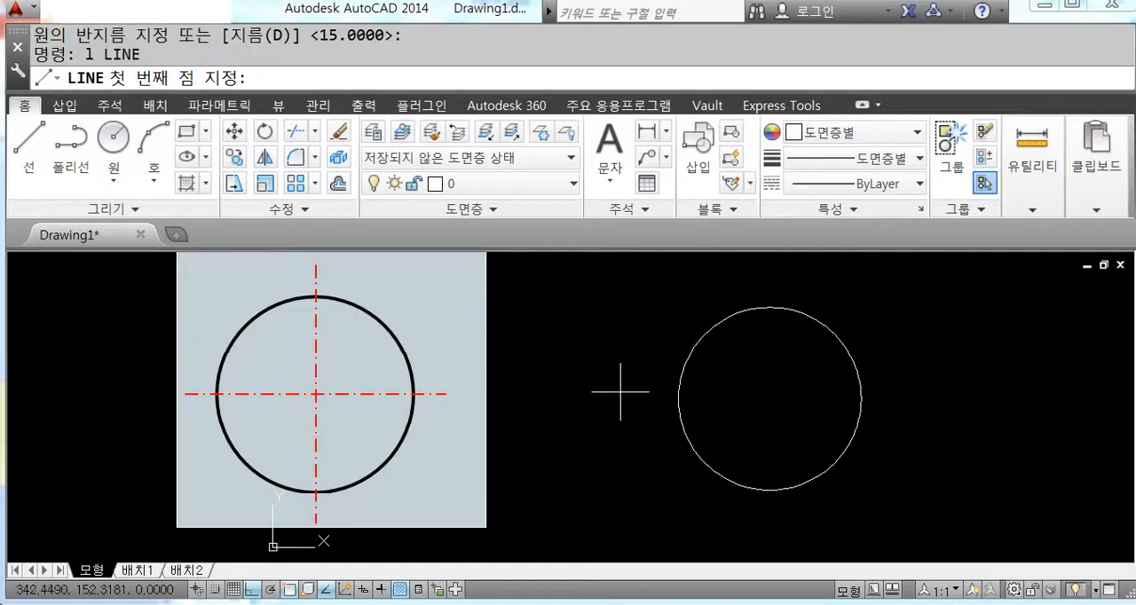
click(620, 391)
click(963, 391)
key(Return)
key(Return)
click(772, 278)
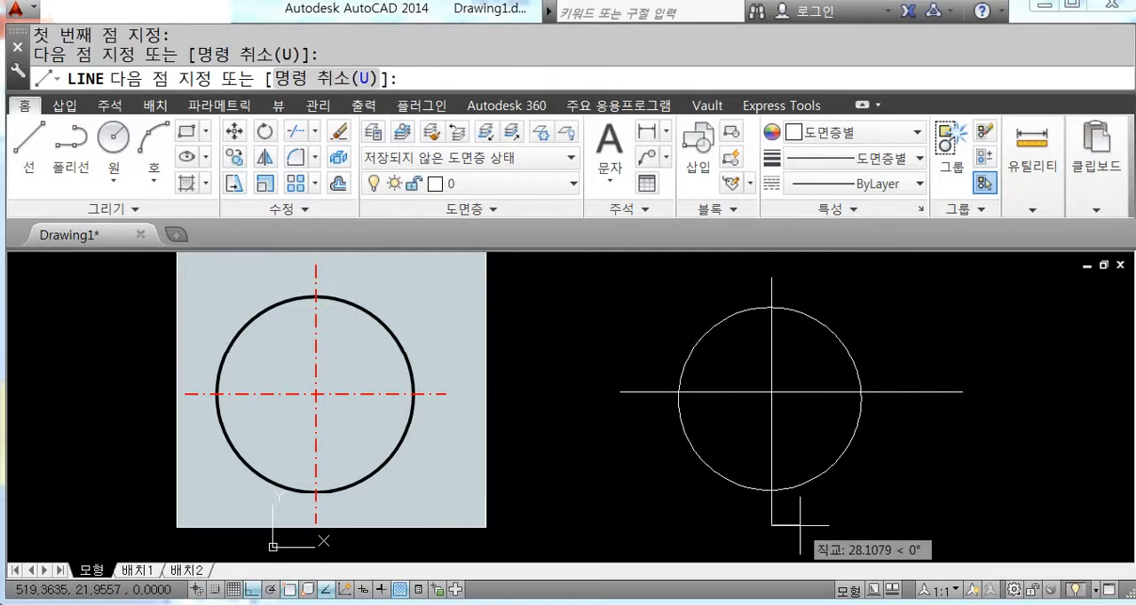
click(800, 526)
key(Return)
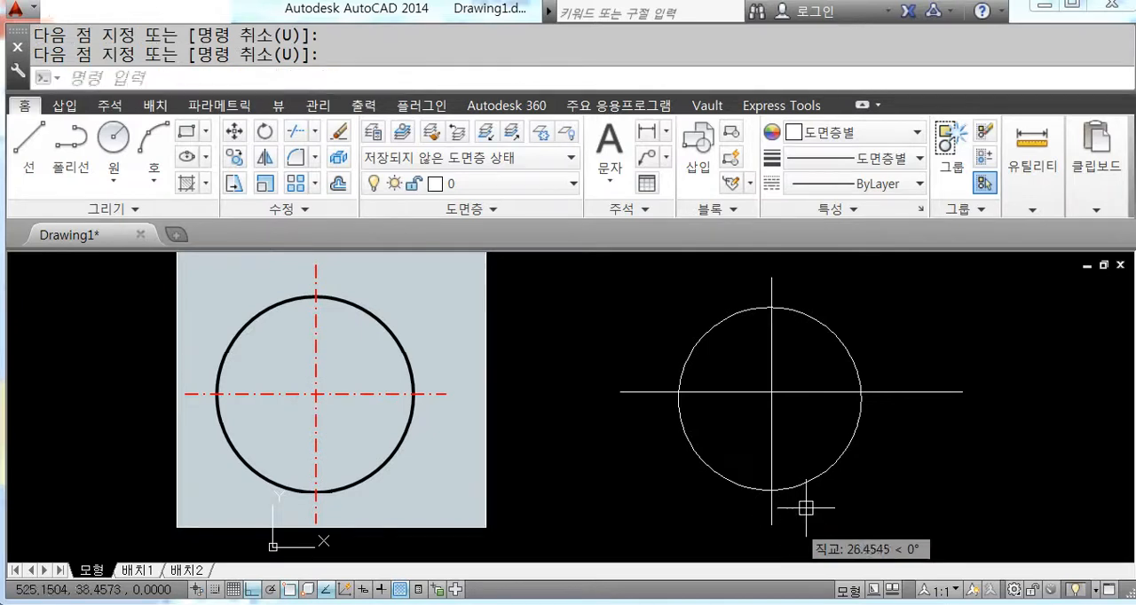
Step: Erase the circle and both lines crossing it
click(874, 521)
click(626, 316)
key(Delete)
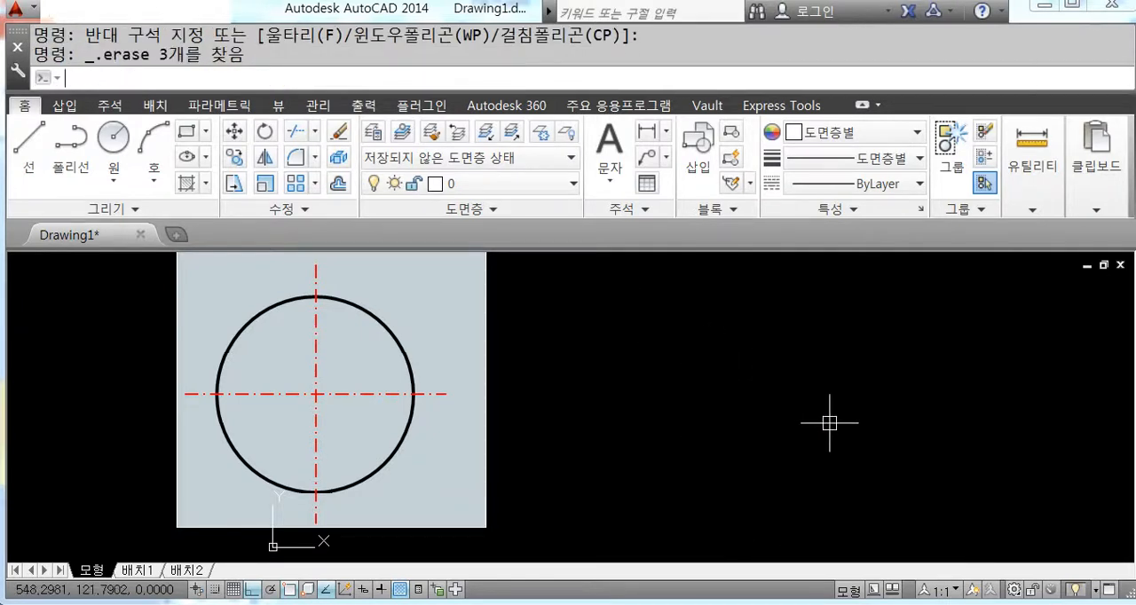
Step: Draw a horizontal line and a vertical line crossing it in the empty area beside the reference picture
text(l)
key(Return)
click(681, 359)
click(1003, 359)
key(Return)
key(Return)
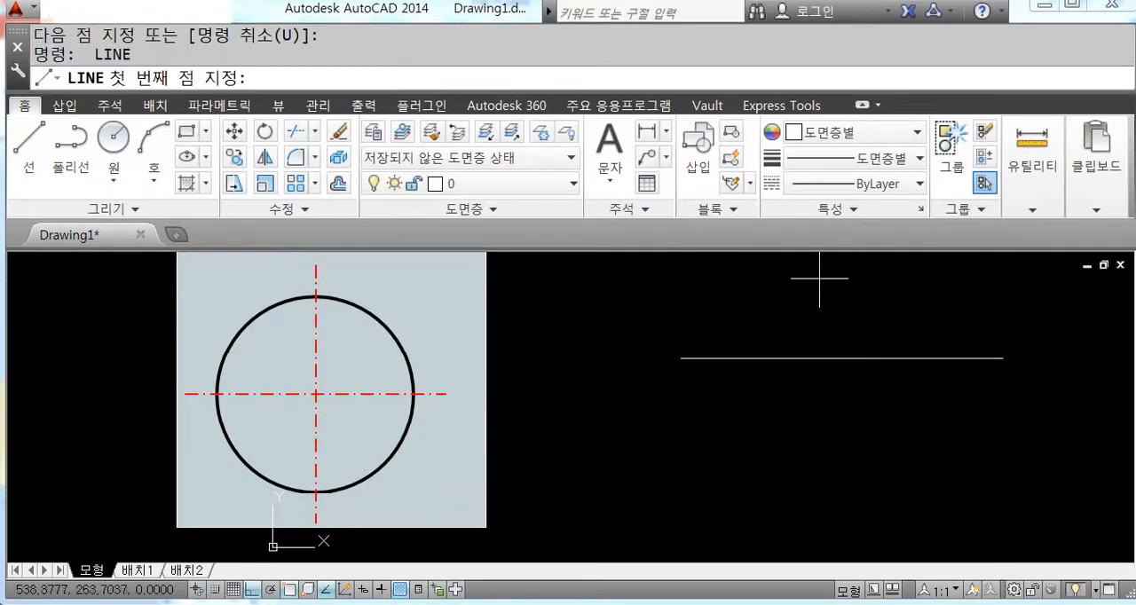
click(826, 266)
click(825, 510)
key(Return)
Step: Draw a circle with a radius of about 72 centred on the crossing of the two lines
text(c)
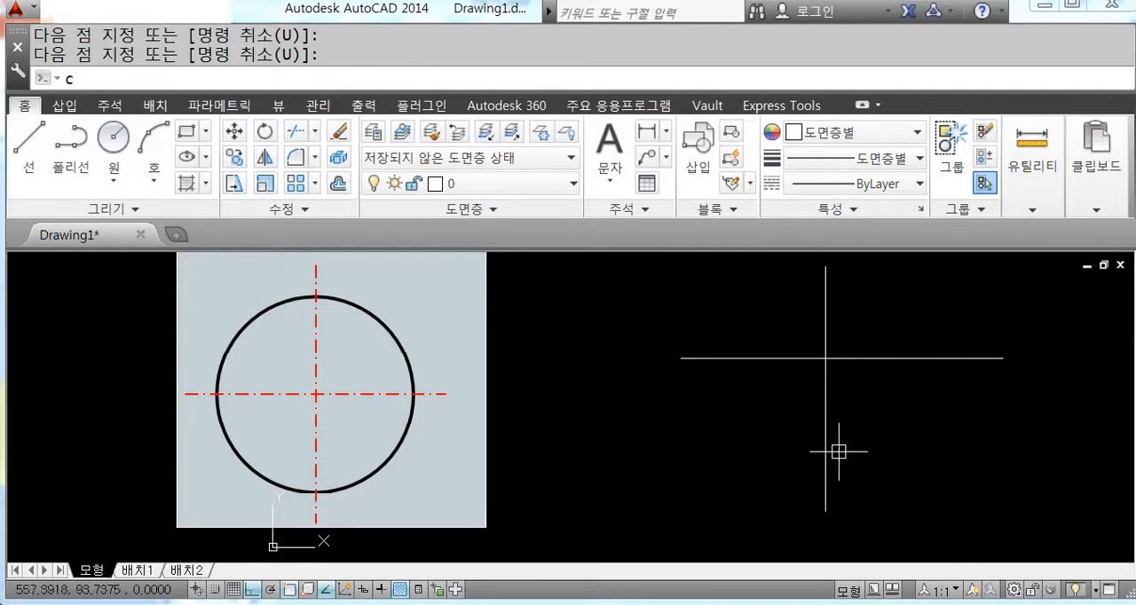
key(Return)
click(825, 359)
click(897, 329)
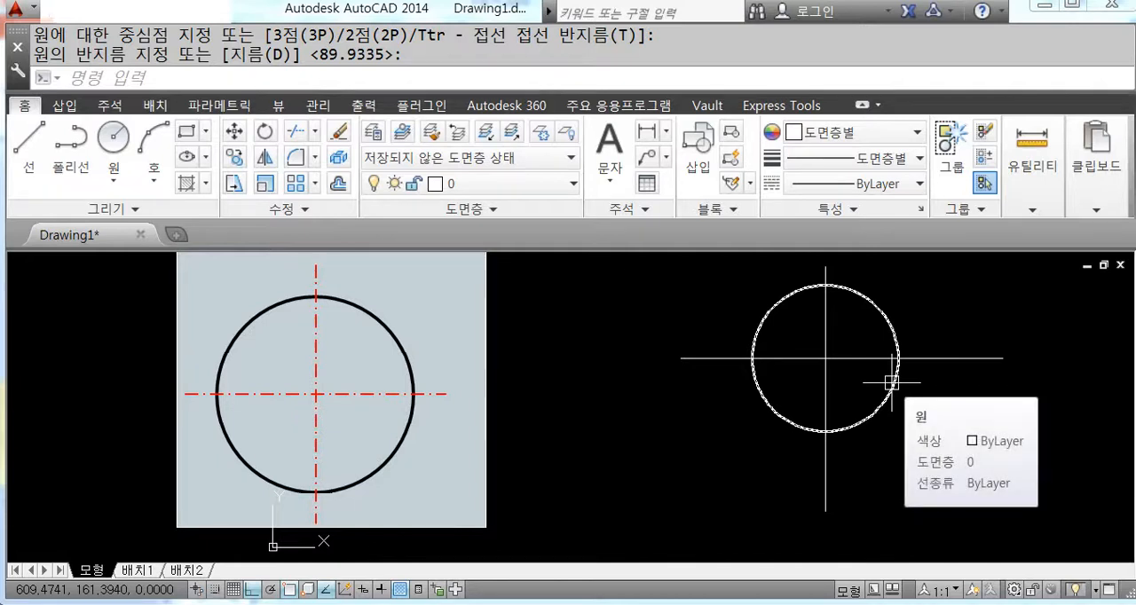
Step: Erase the crossed lines together with the circle centred on them
middle_drag(895, 379, 815, 447)
click(882, 491)
click(670, 364)
key(Delete)
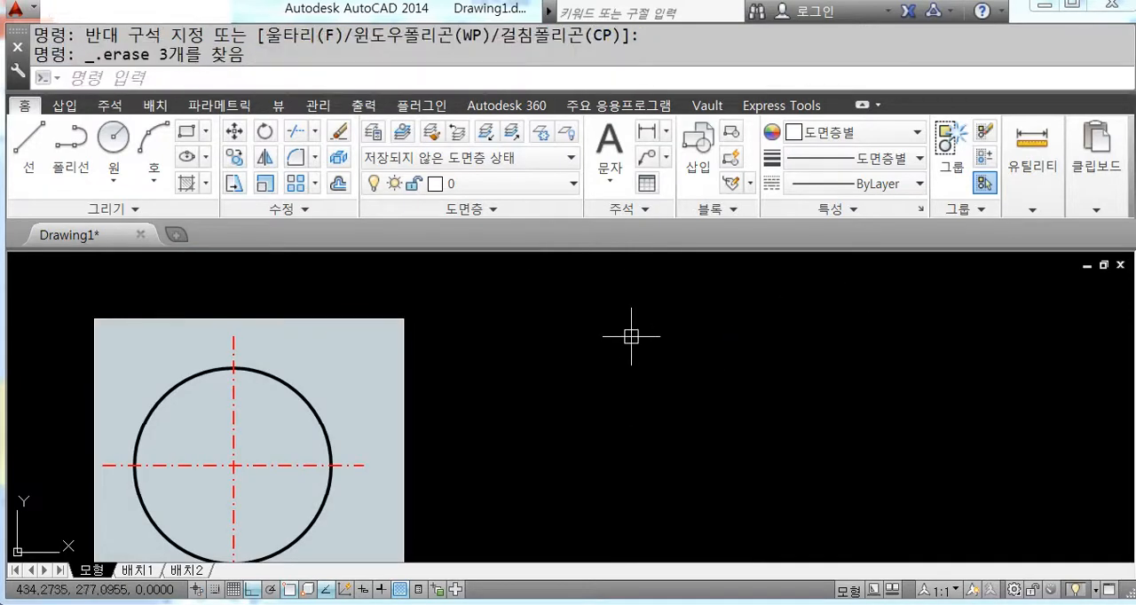
Step: Draw a horizontal line about 419 long beside the reference picture and a vertical line crossing it
scroll(656, 377, down, 2)
middle_drag(654, 406, 616, 425)
text(l)
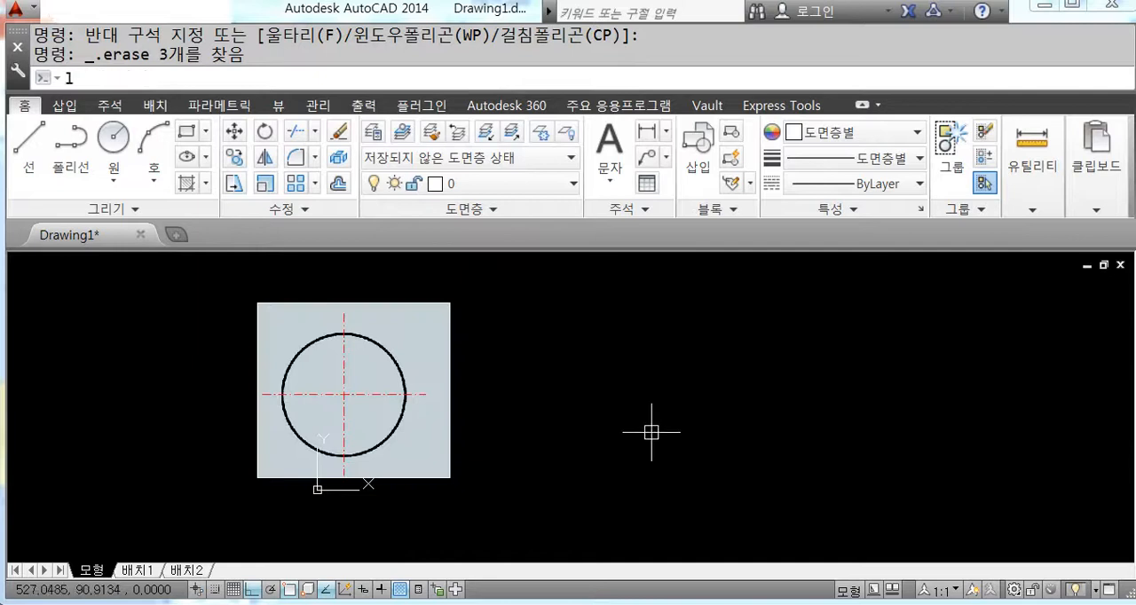
key(Return)
click(625, 379)
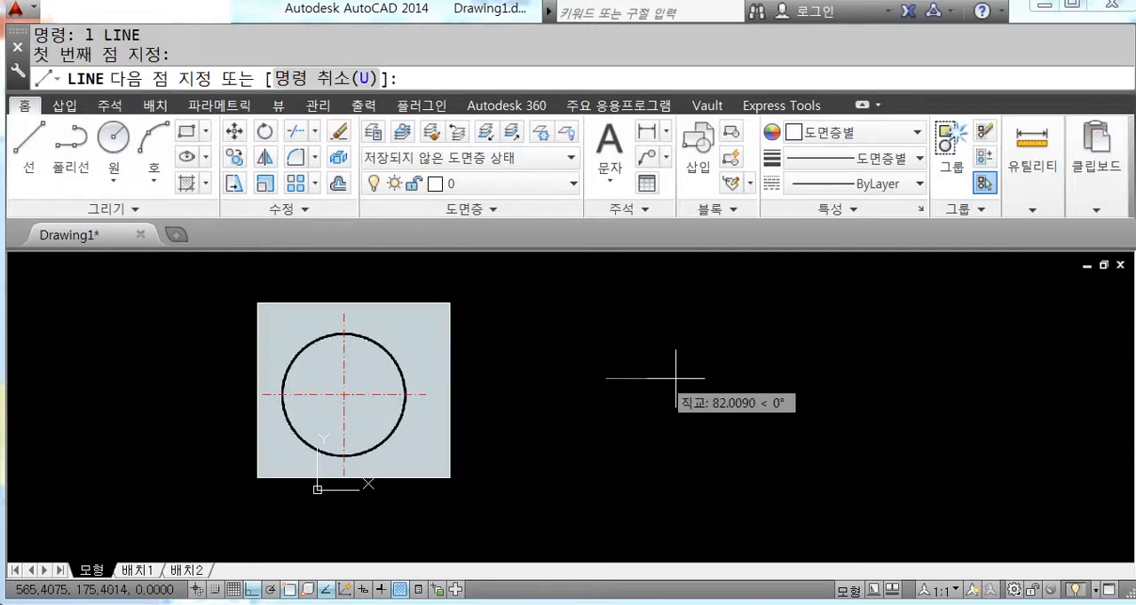
click(873, 379)
key(Return)
key(Return)
click(720, 270)
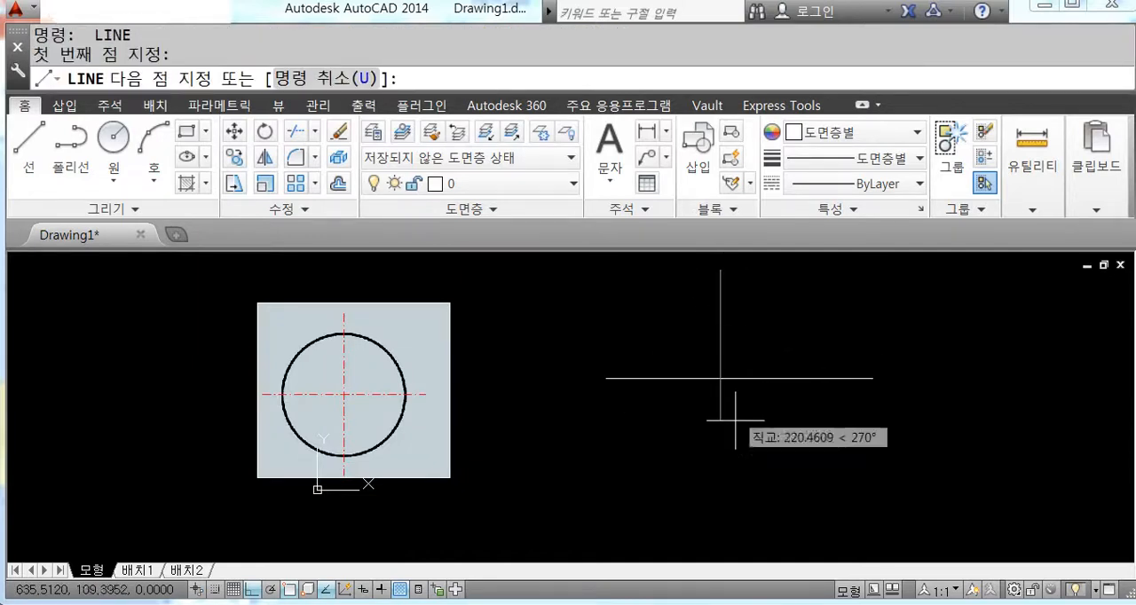
click(730, 471)
key(Return)
Step: Draw a circle of radius 150 centred on the crossing of the two lines, using a one-time Intersection (교차점) snap
scroll(727, 466, down, 2)
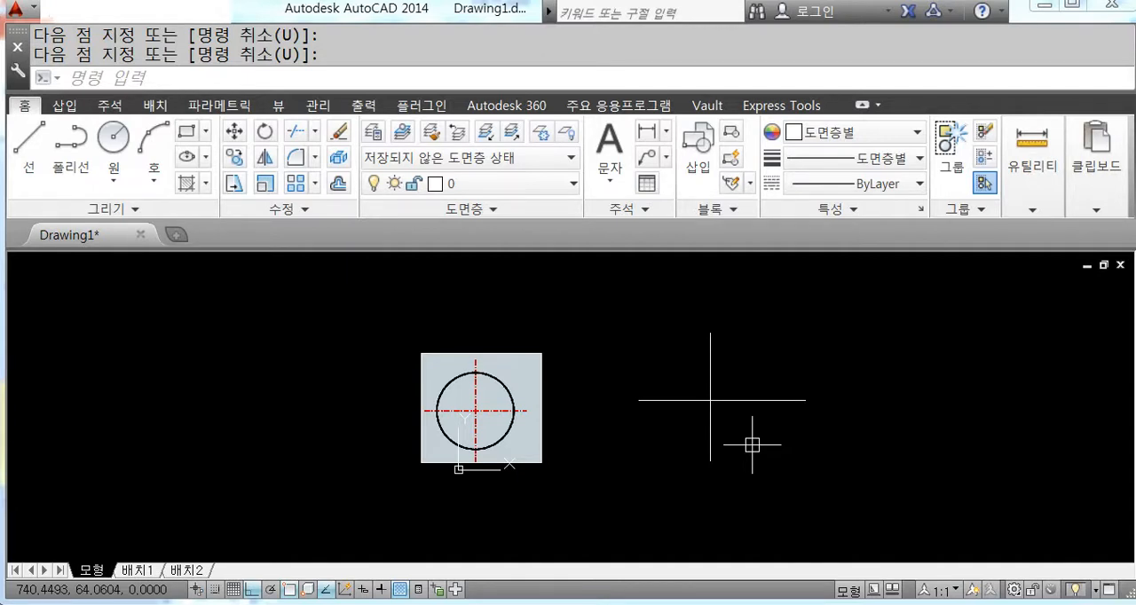
scroll(751, 445, up, 2)
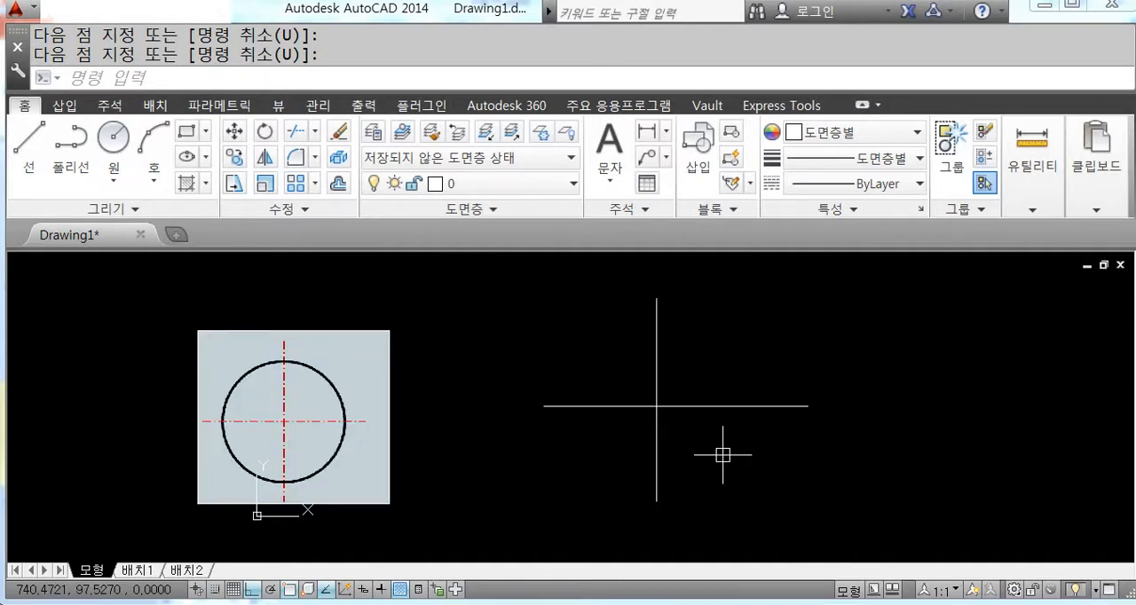
text(c)
key(Return)
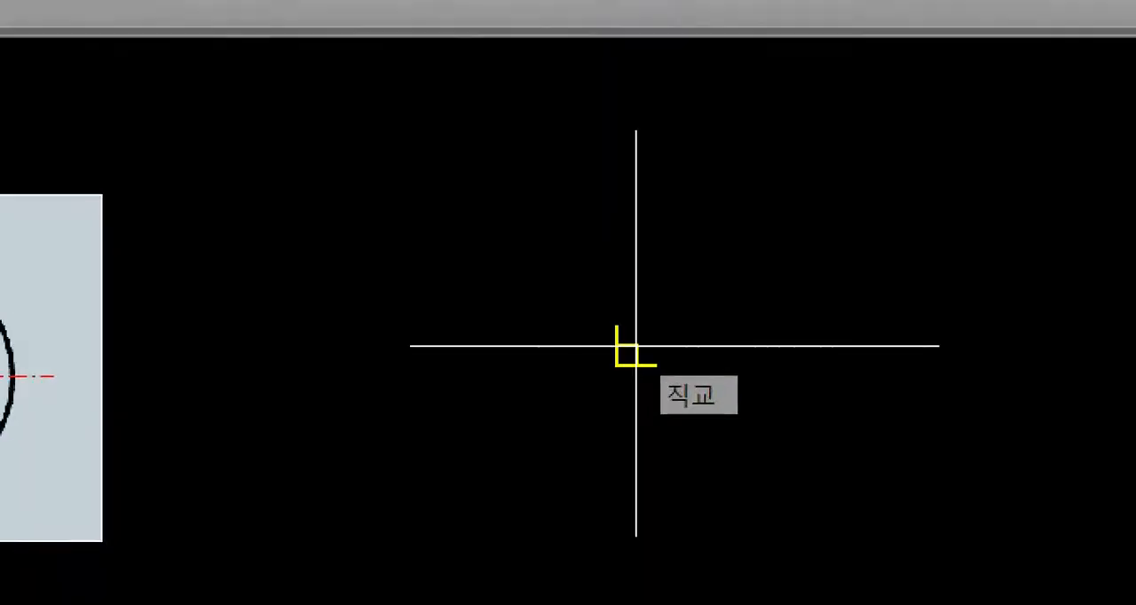
drag(854, 207, 805, 257)
drag(804, 208, 873, 262)
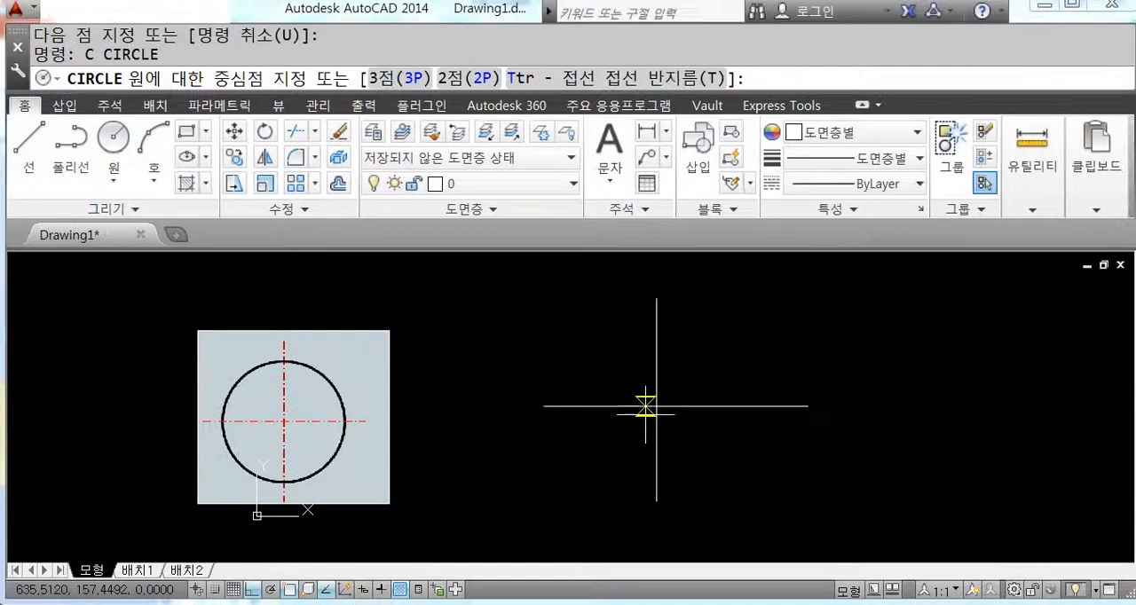
shift+right_click(768, 330)
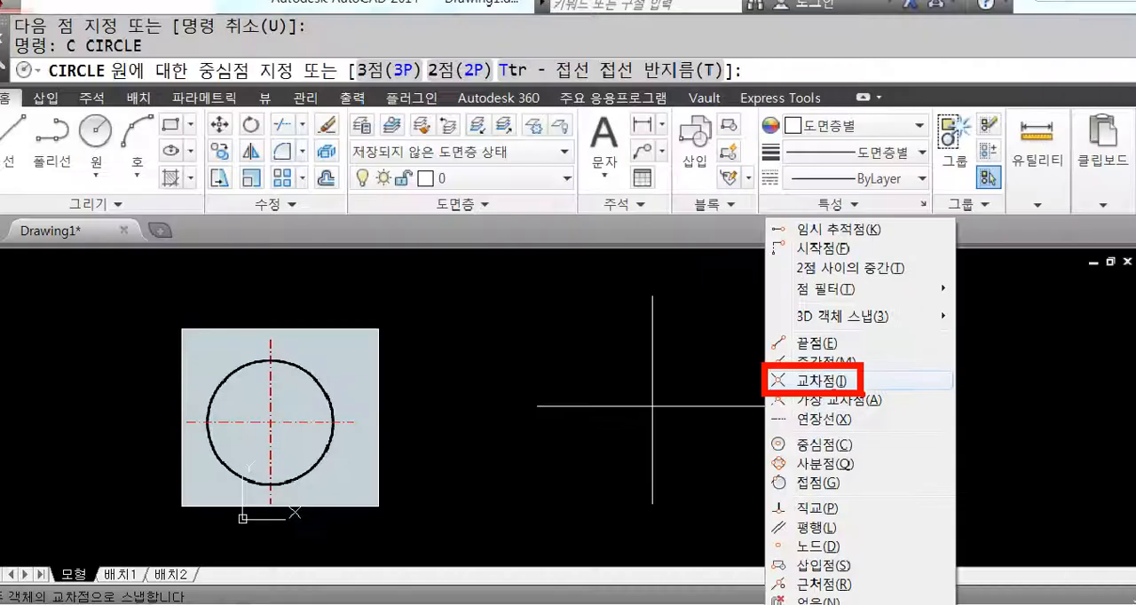
click(830, 395)
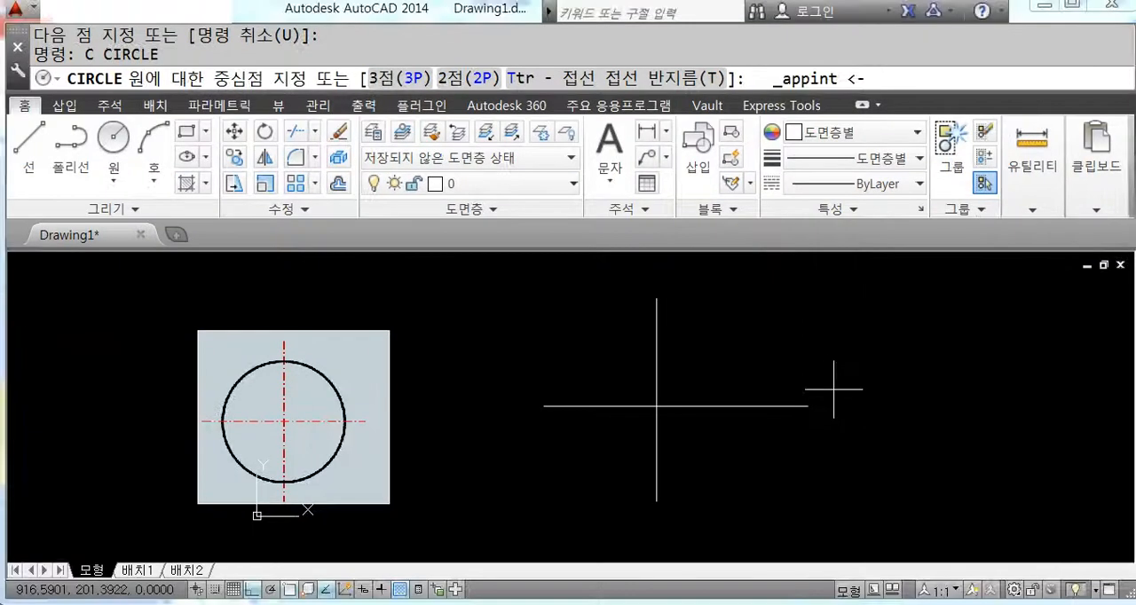
shift+right_click(770, 344)
click(806, 399)
shift+right_click(804, 355)
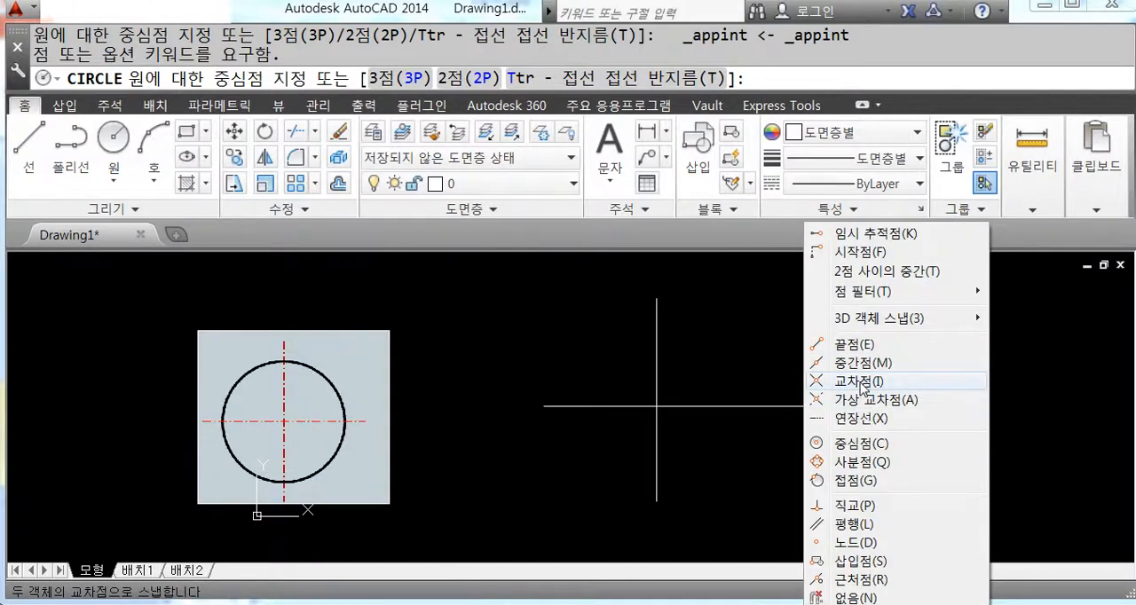
click(859, 383)
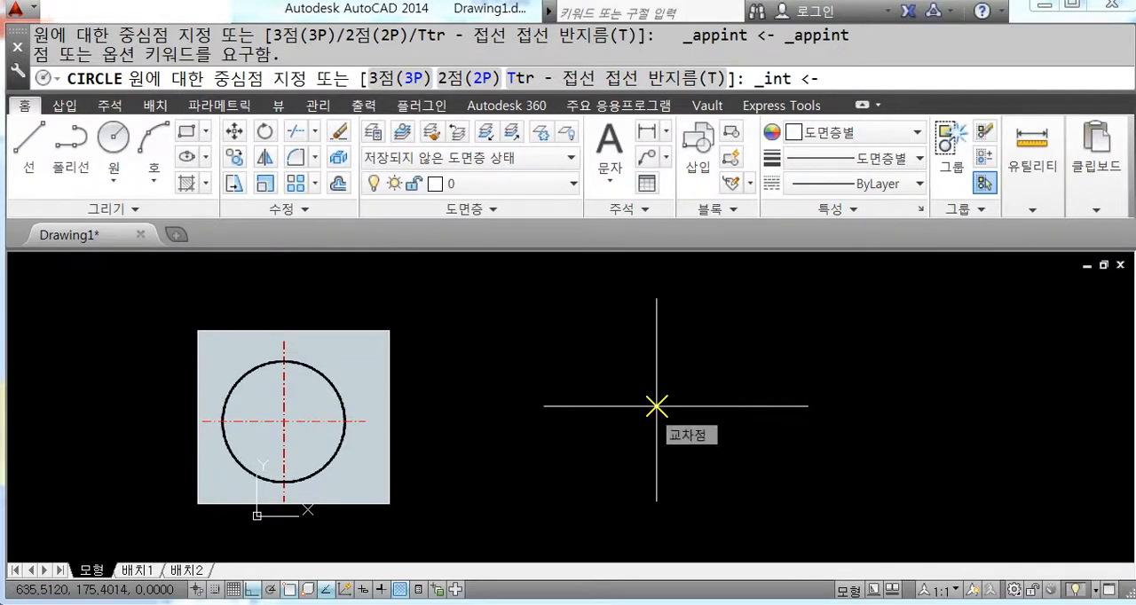
click(656, 407)
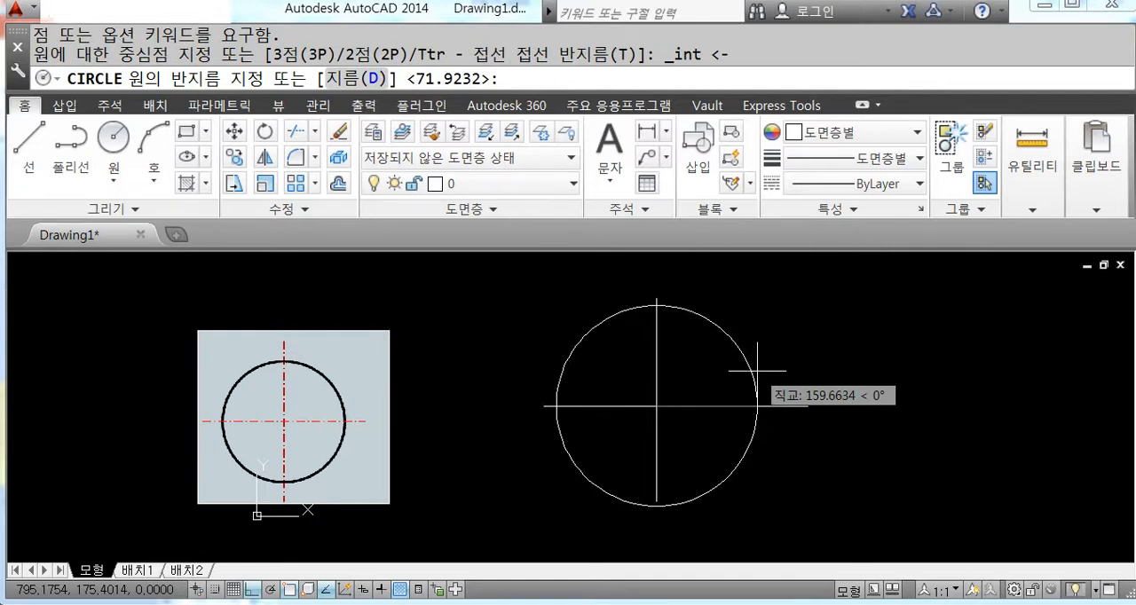
text(150)
key(Return)
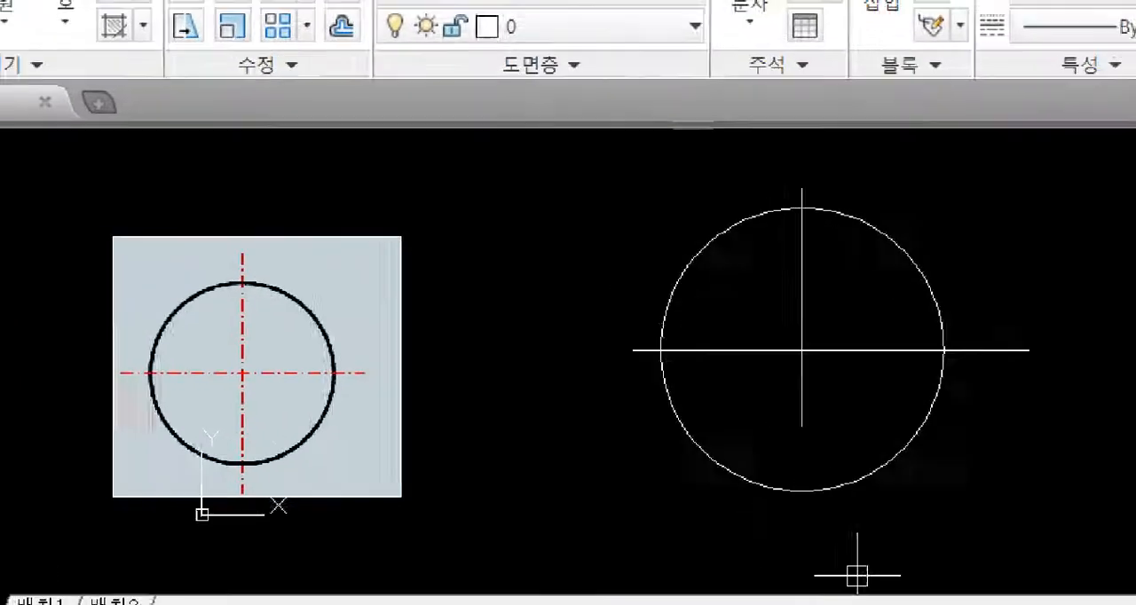
drag(292, 360, 255, 335)
drag(292, 257, 313, 290)
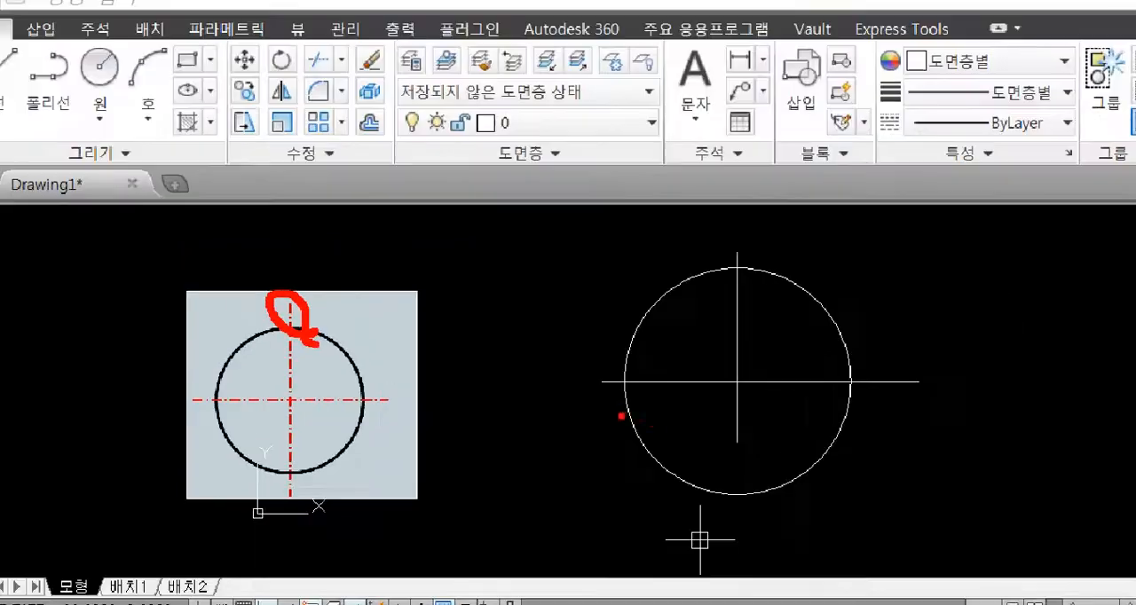
key(Escape)
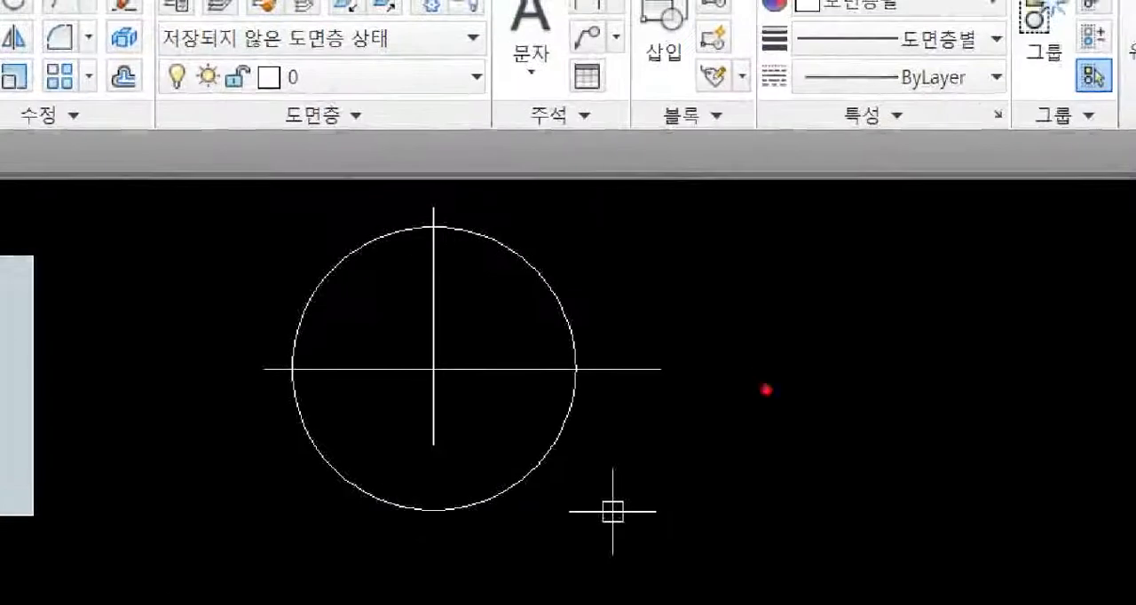
mouse_move(748, 176)
mouse_down()
mouse_move(730, 216)
mouse_move(737, 270)
mouse_move(754, 293)
mouse_move(788, 241)
mouse_move(806, 239)
mouse_up()
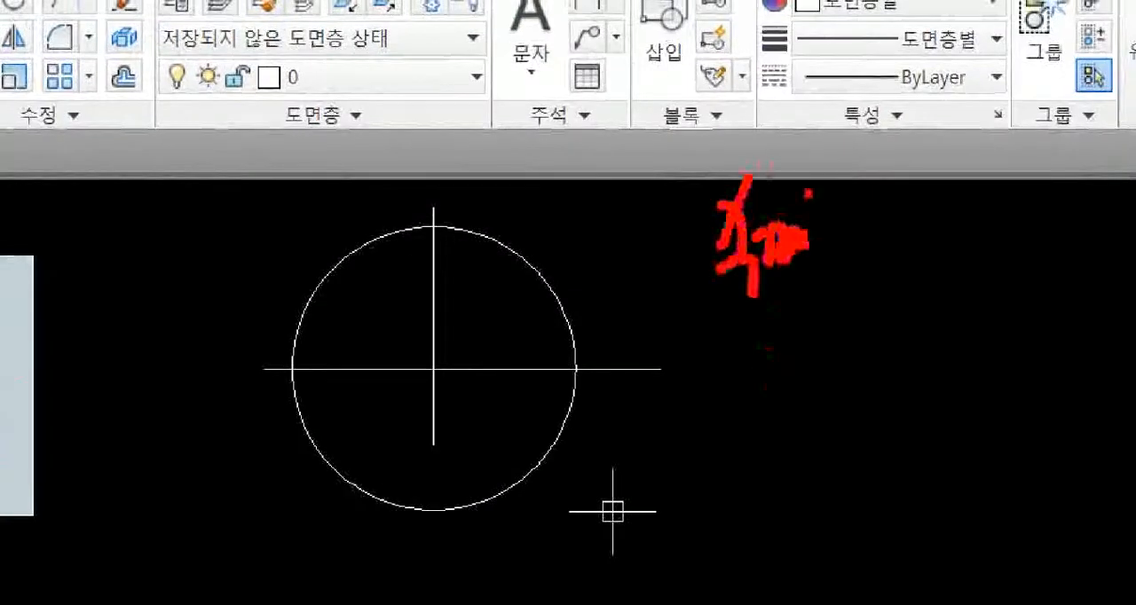
drag(808, 193, 800, 329)
mouse_move(850, 208)
mouse_down()
mouse_move(845, 257)
mouse_move(869, 252)
mouse_up()
drag(865, 267, 869, 285)
drag(880, 216, 896, 241)
drag(905, 231, 923, 302)
drag(715, 328, 1028, 329)
click(1028, 288)
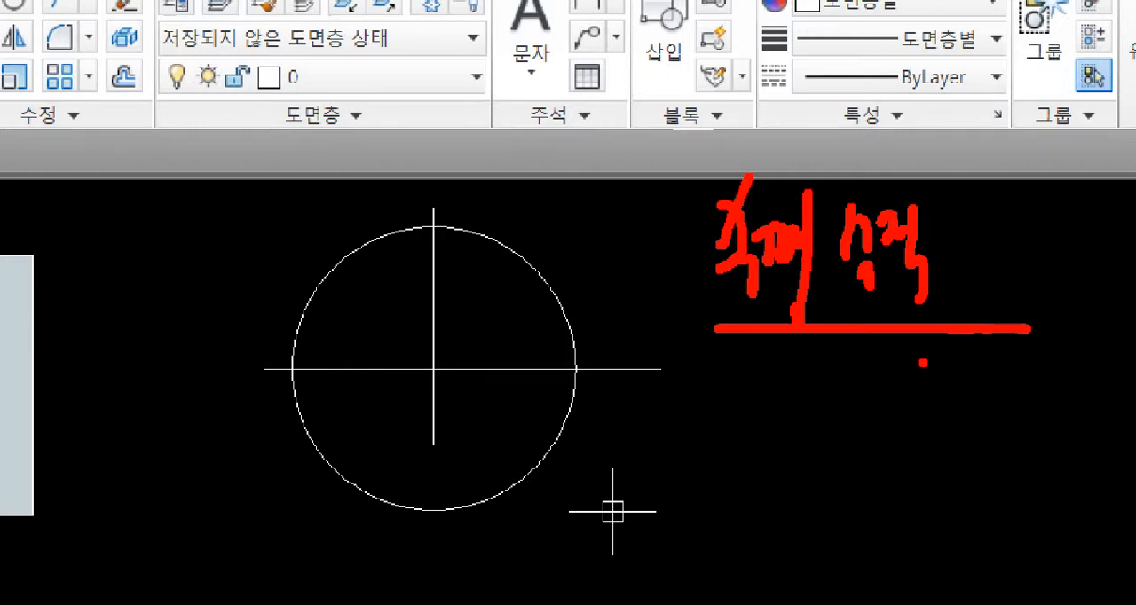
key(Escape)
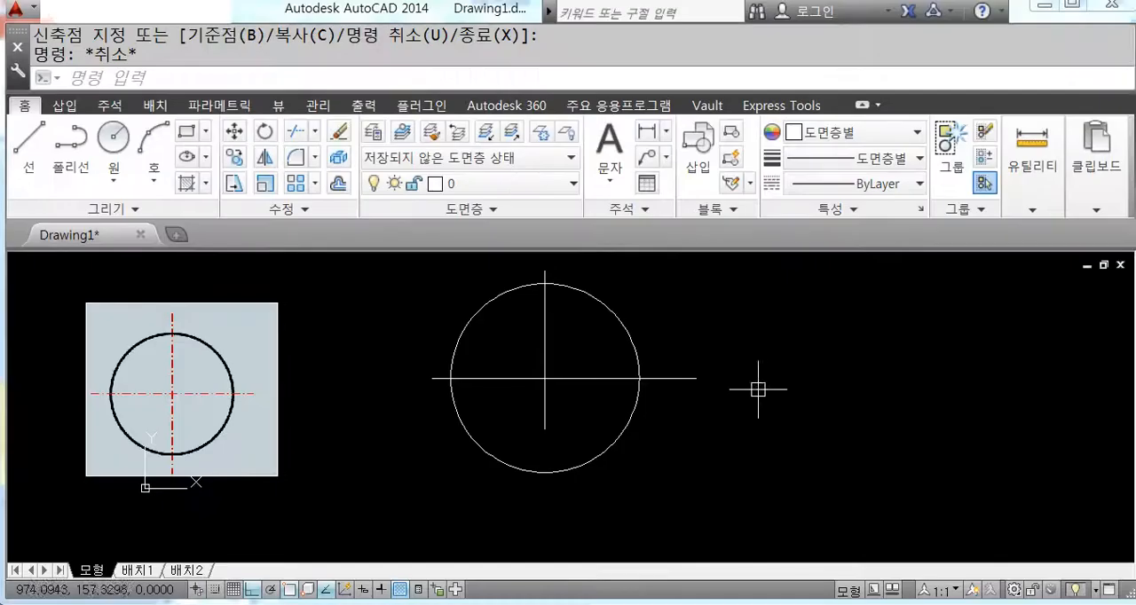
middle_drag(621, 406, 634, 400)
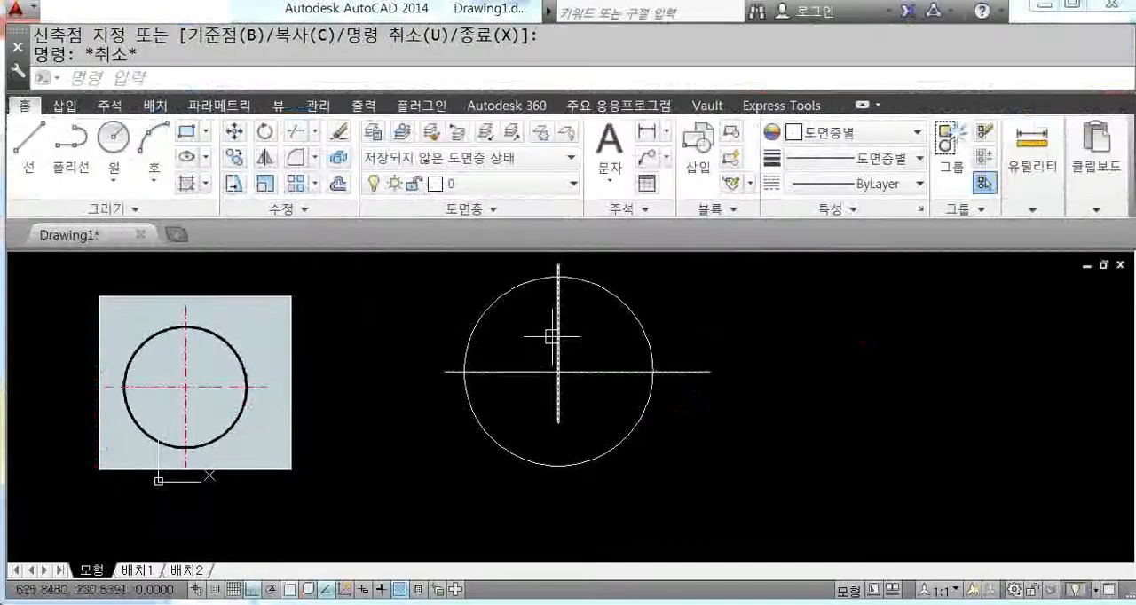
Step: Stretch the vertical line's lower end straight down past the bottom of the circle, keeping Ortho on
click(504, 276)
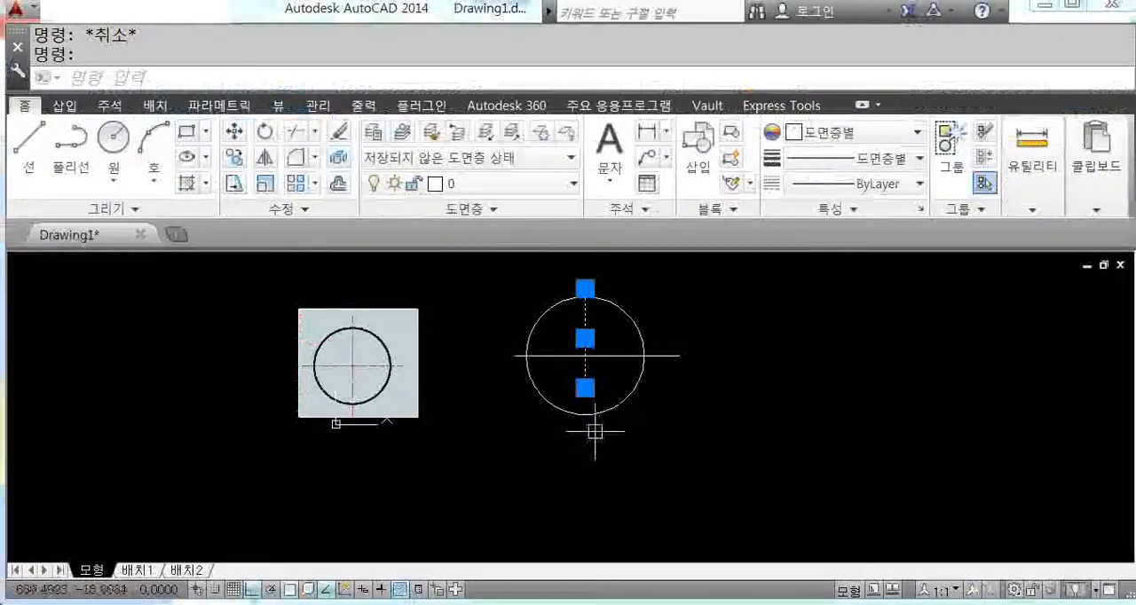
mouse_move(577, 343)
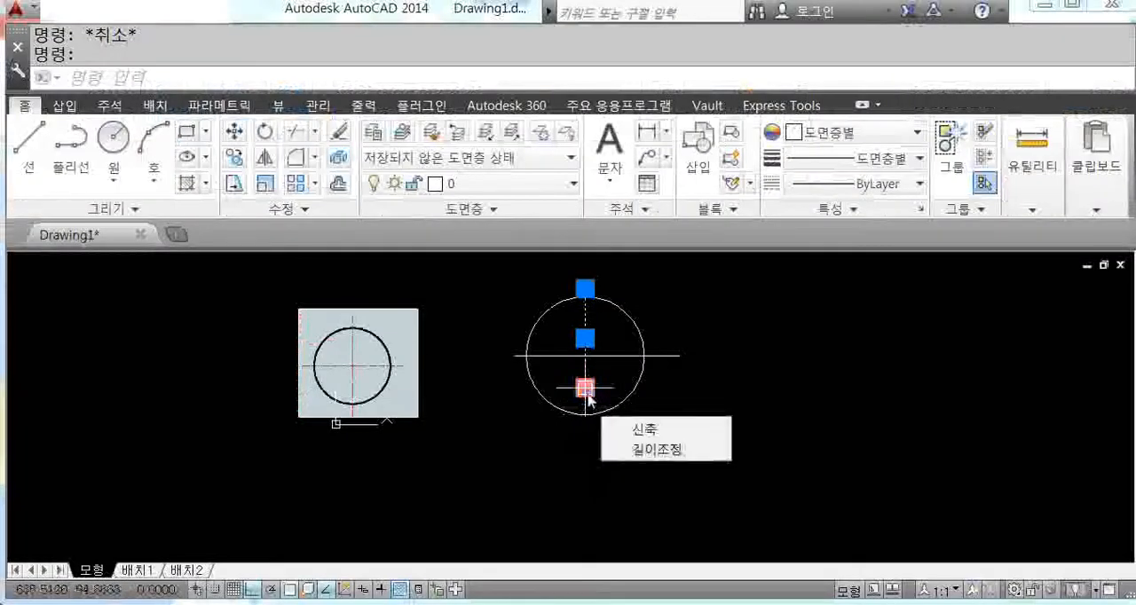
click(586, 390)
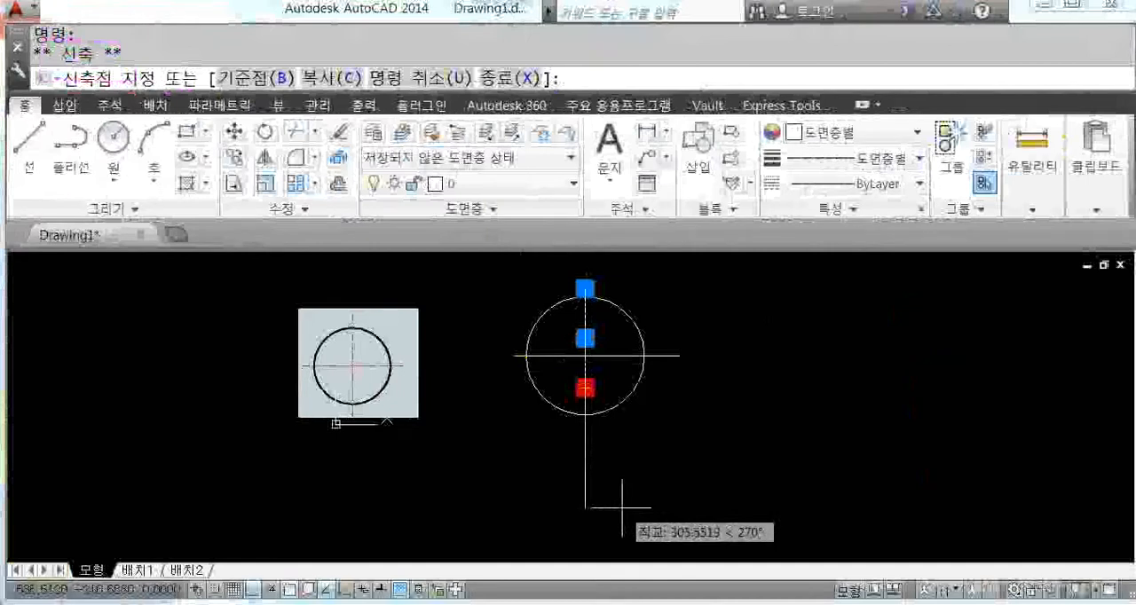
key(F8)
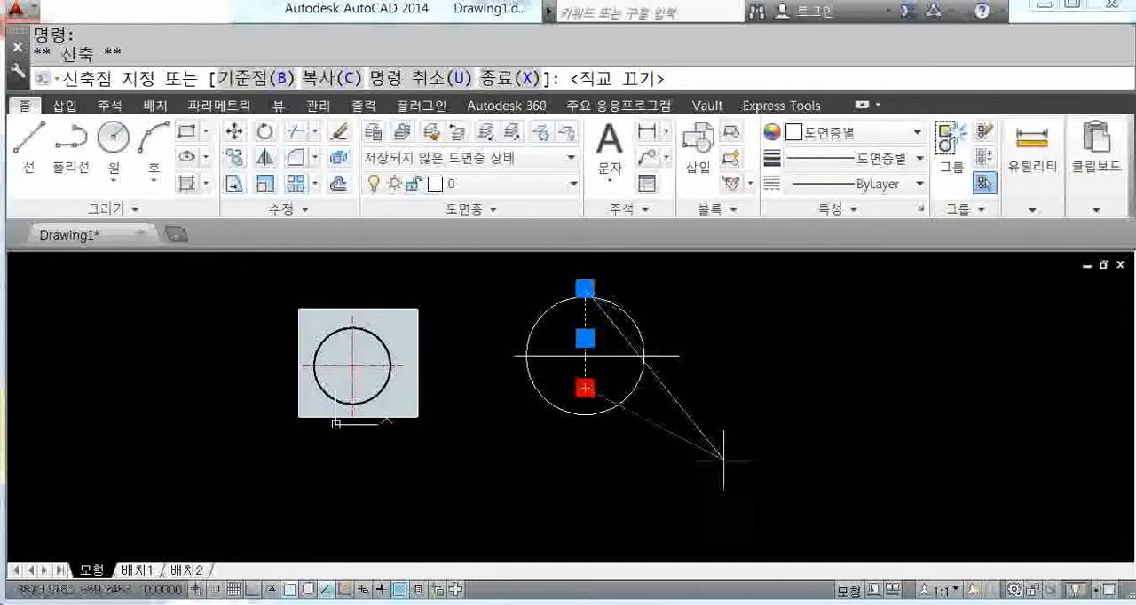
key(F8)
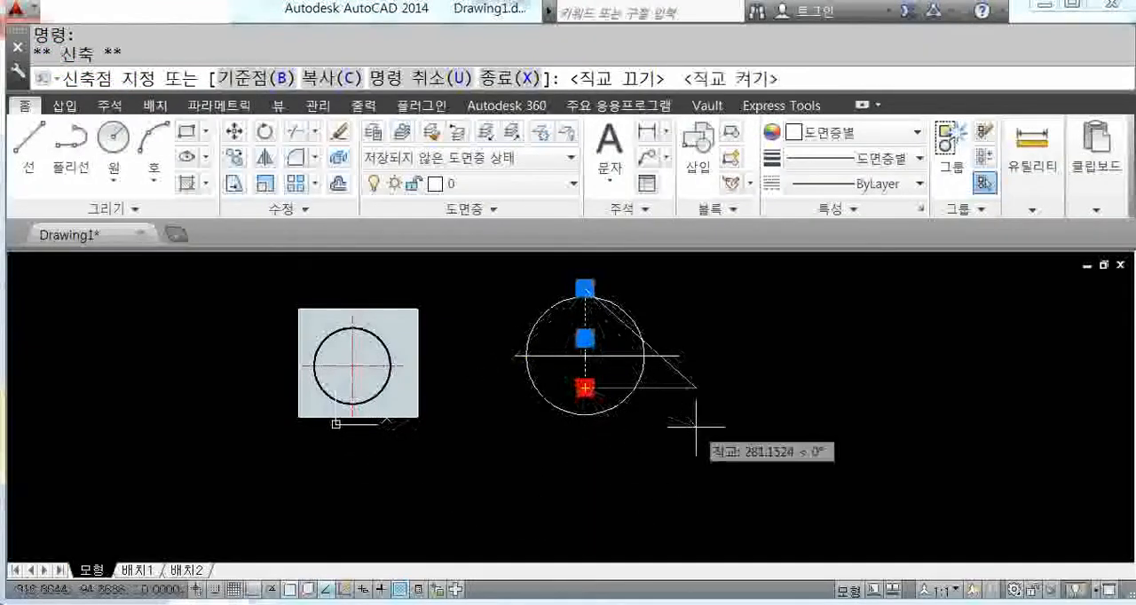
click(604, 481)
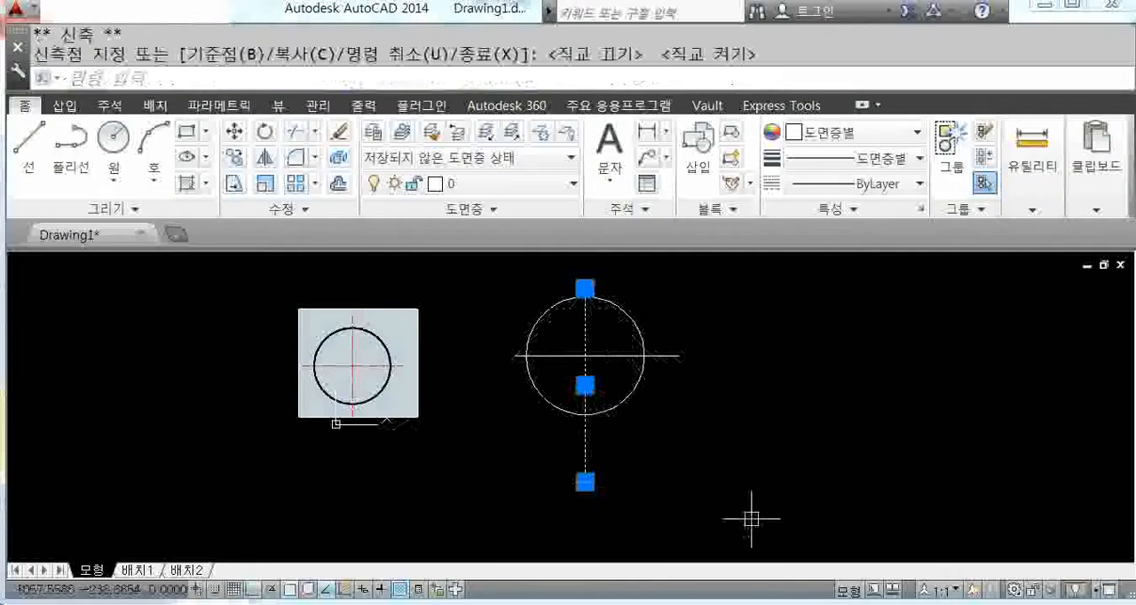
Step: Stretch both ends of the horizontal line farther outward beyond the circle
click(680, 356)
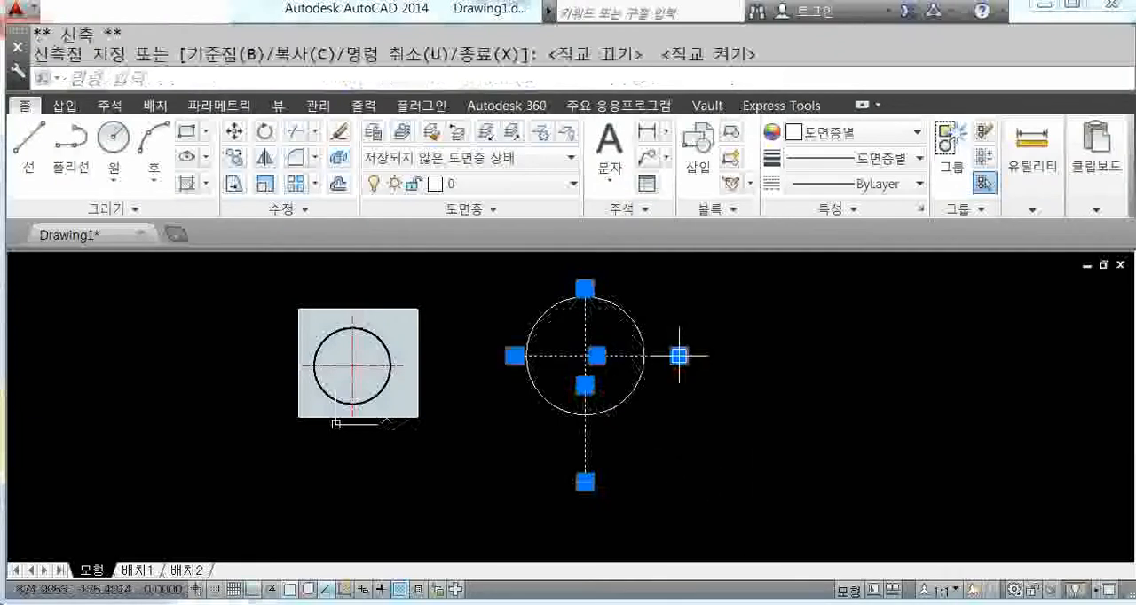
click(514, 355)
click(462, 356)
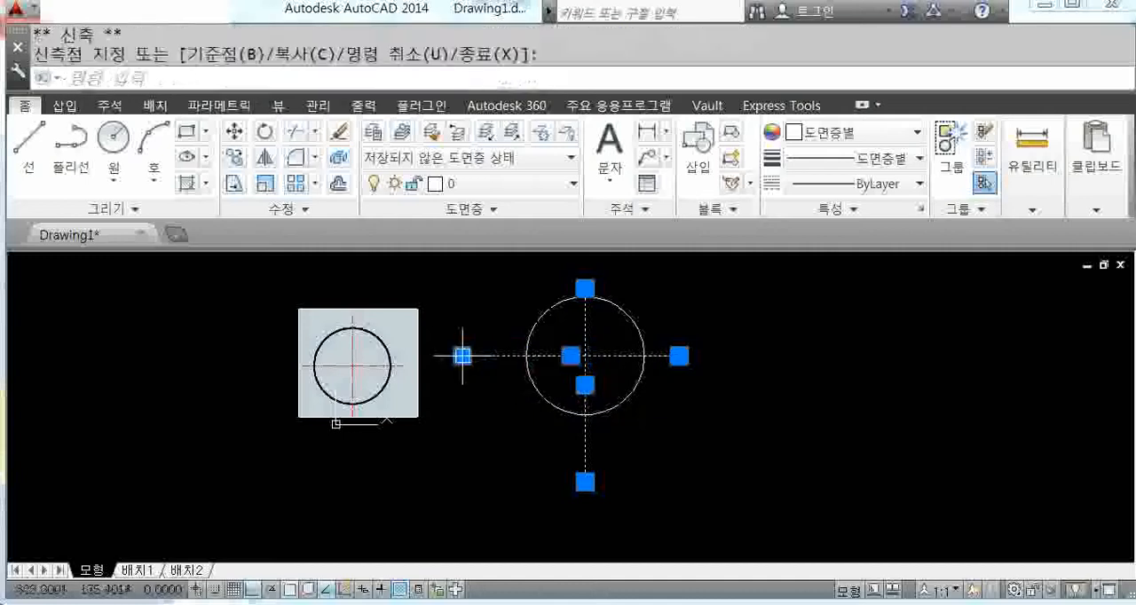
click(680, 356)
click(755, 356)
Step: Stretch the vertical line's upper end a little farther above the circle and clear the selection
click(588, 287)
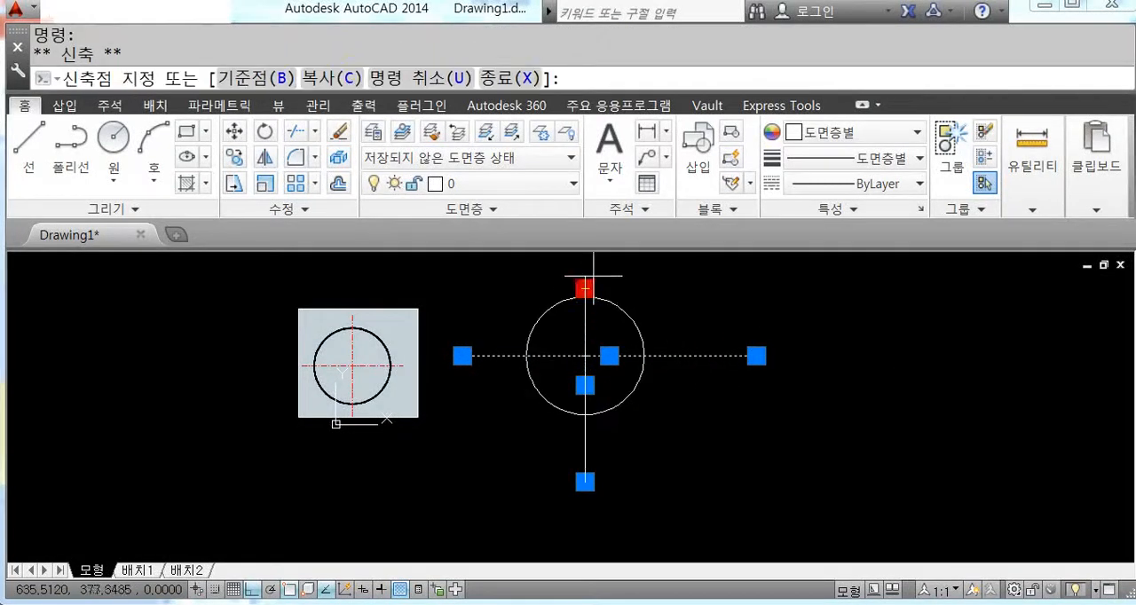
click(585, 267)
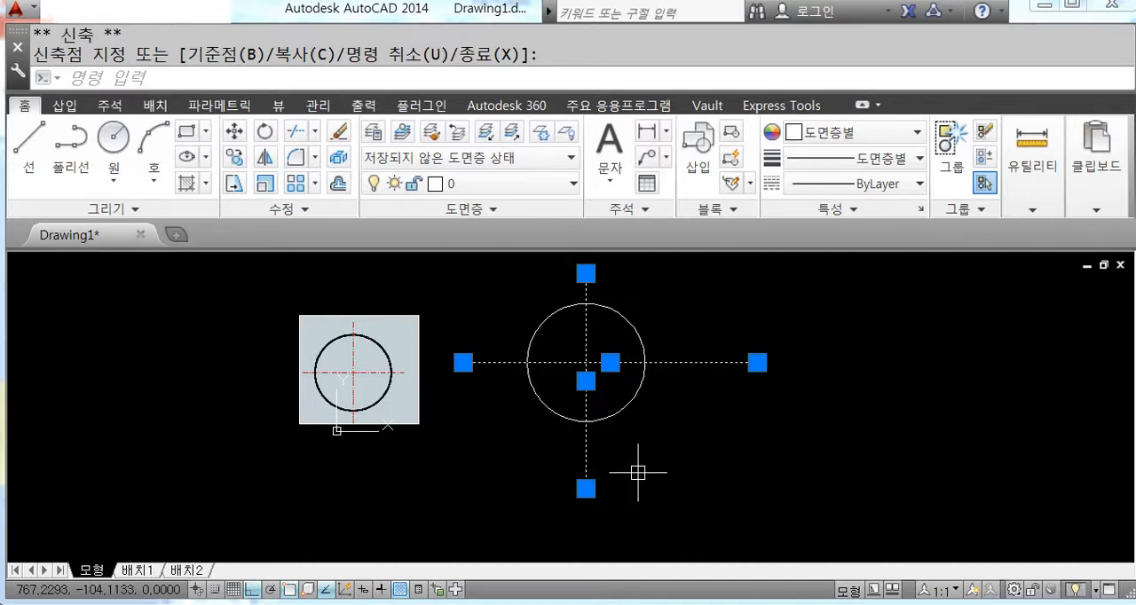
key(Escape)
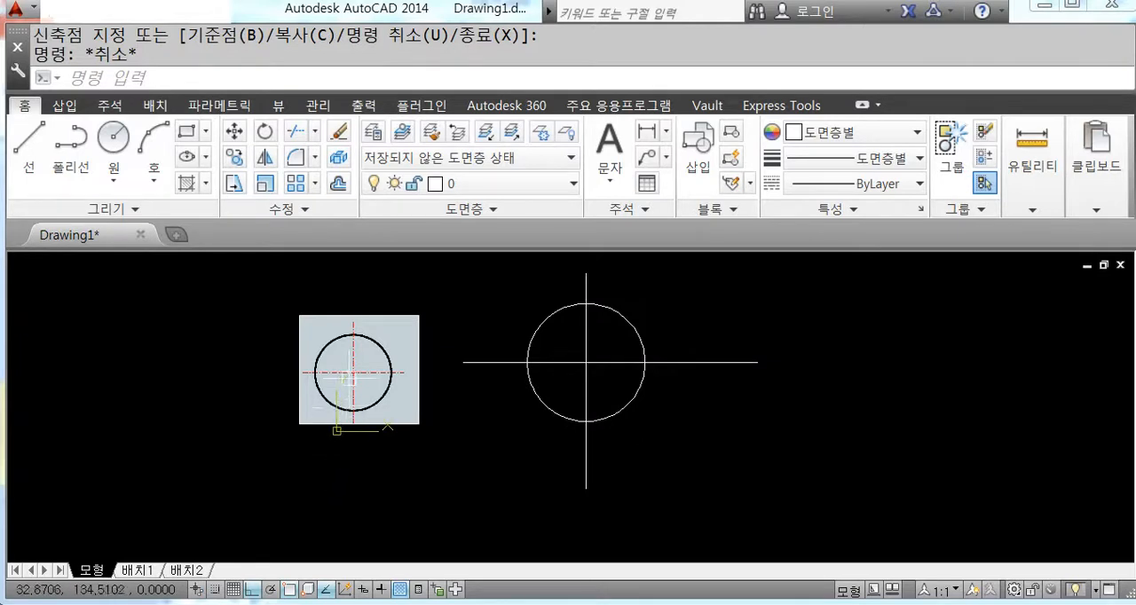
Step: Examine how far the centre lines extend past the circle on all four sides in the reference picture
scroll(347, 357, up, 4)
middle_drag(347, 358, 404, 373)
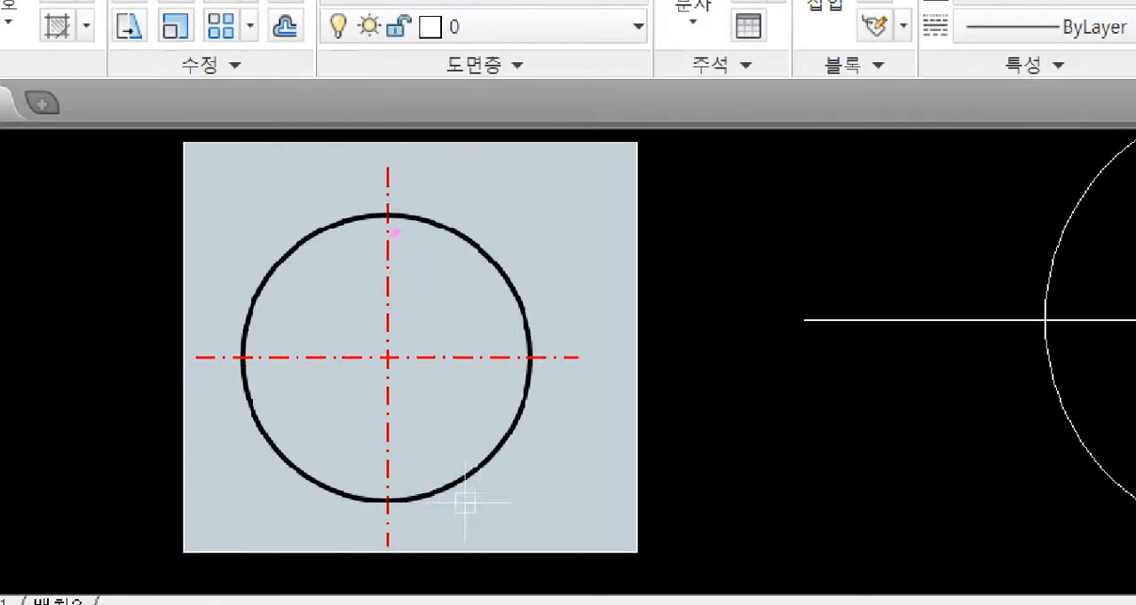
mouse_move(395, 233)
mouse_down()
mouse_move(380, 202)
mouse_move(388, 218)
mouse_up()
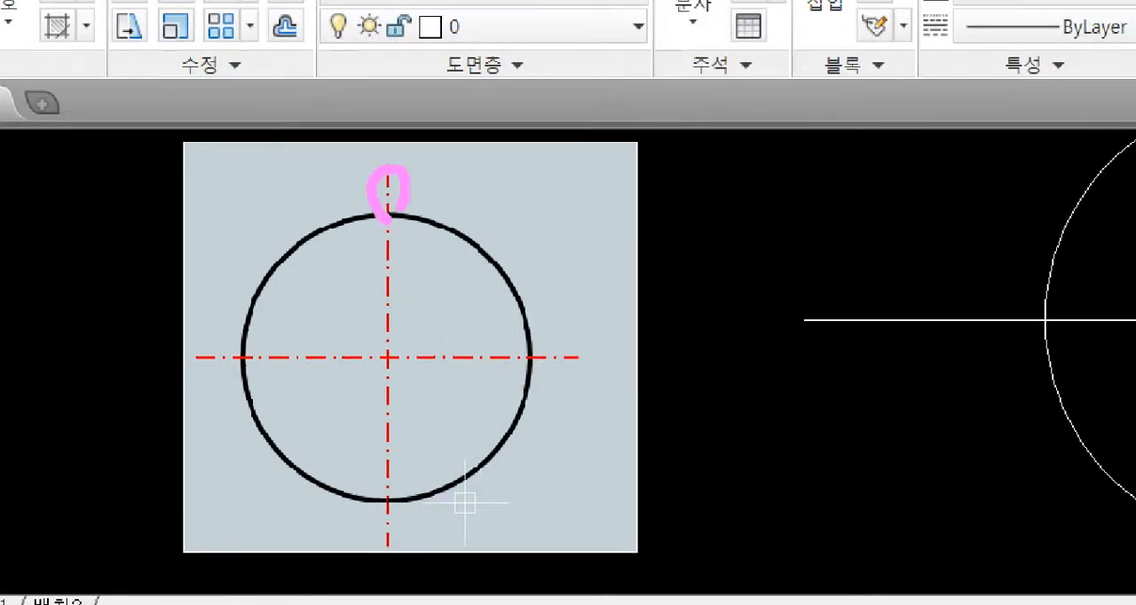
mouse_move(535, 372)
mouse_down()
mouse_move(566, 341)
mouse_move(531, 355)
mouse_up()
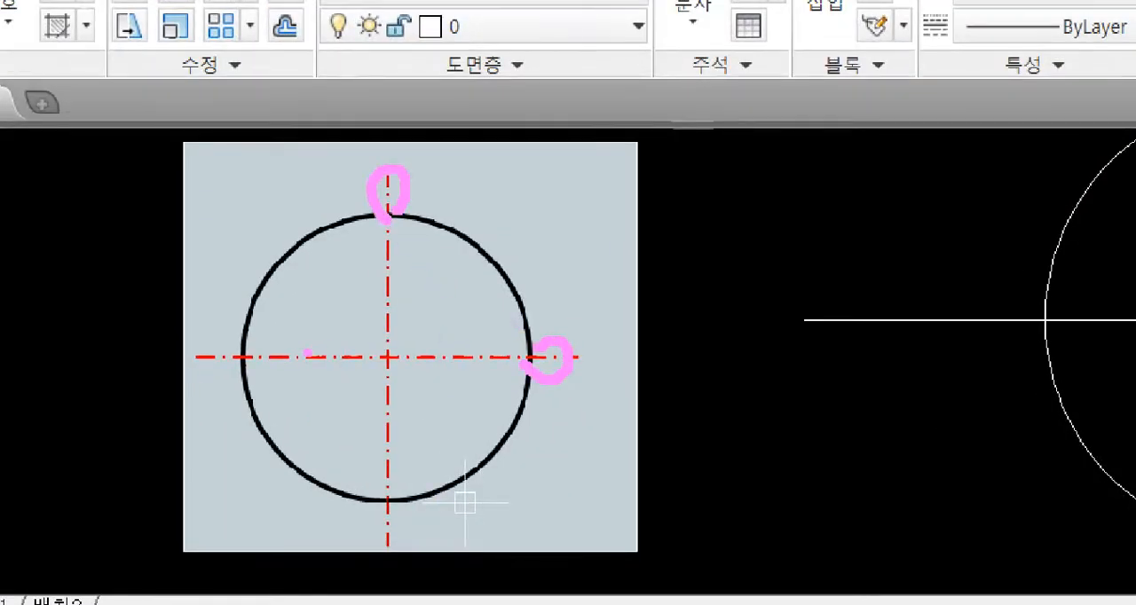
drag(242, 358, 228, 389)
drag(385, 512, 383, 504)
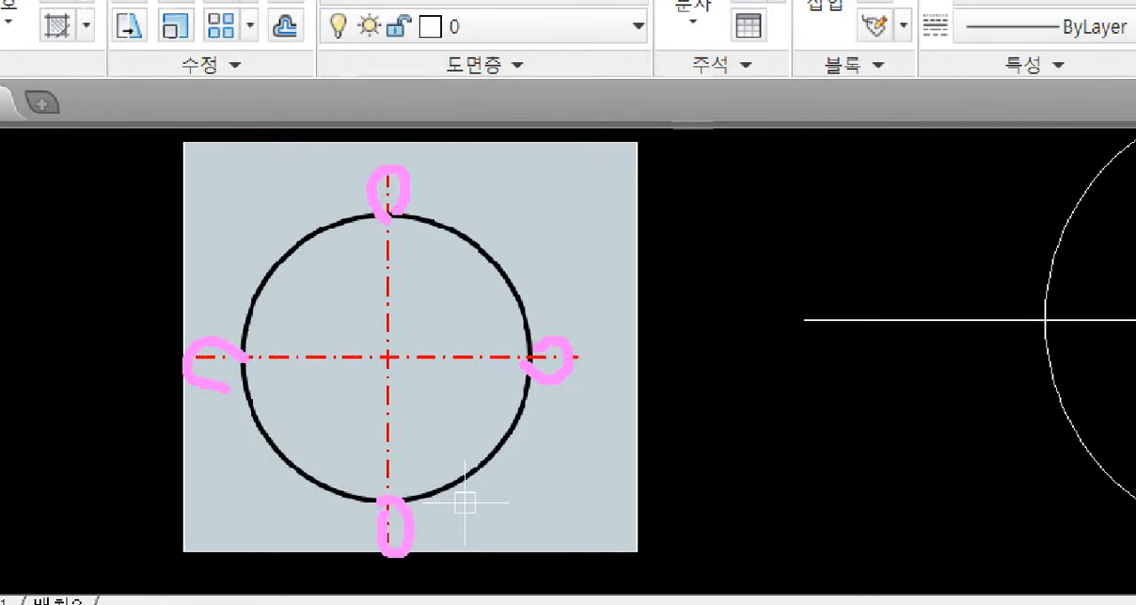
key(Escape)
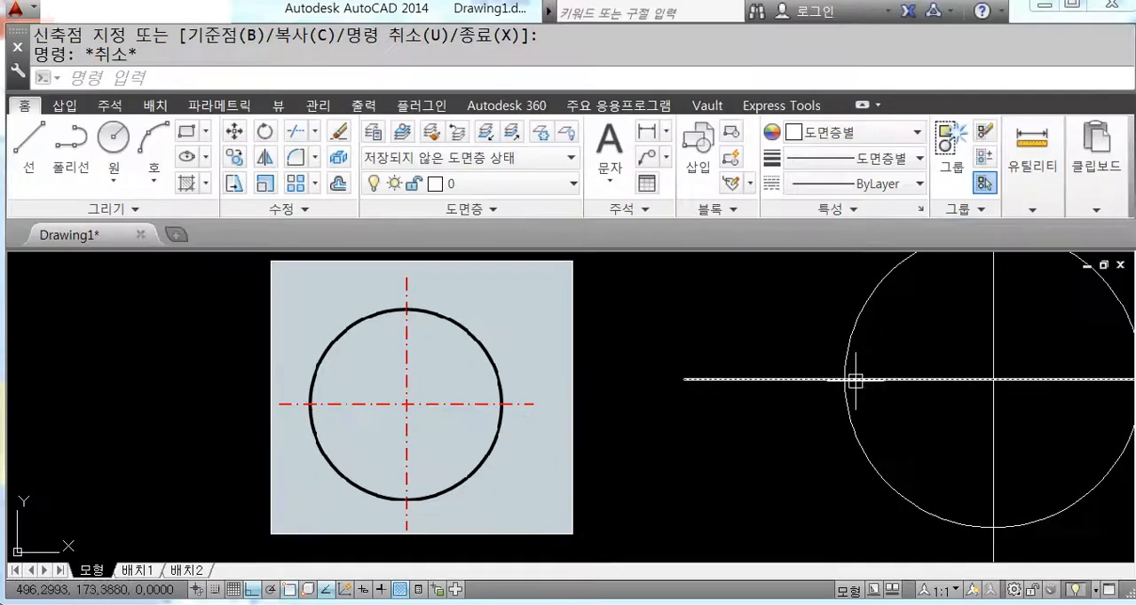
scroll(887, 385, down, 2)
middle_drag(954, 395, 646, 398)
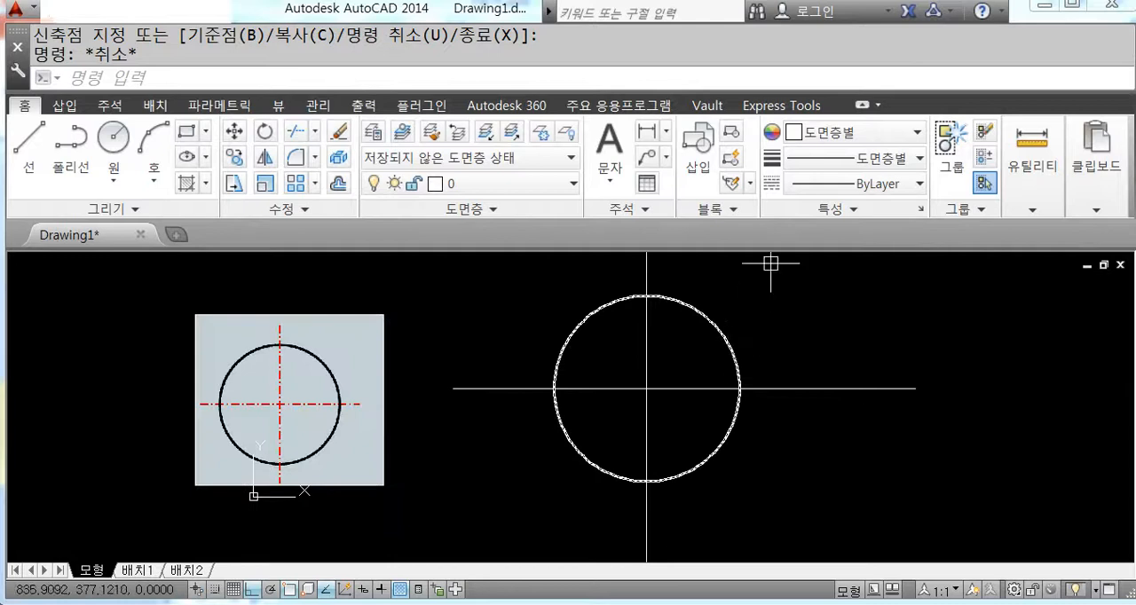
Step: Minimise the ribbon to its tab names only to enlarge the drawing area
click(860, 105)
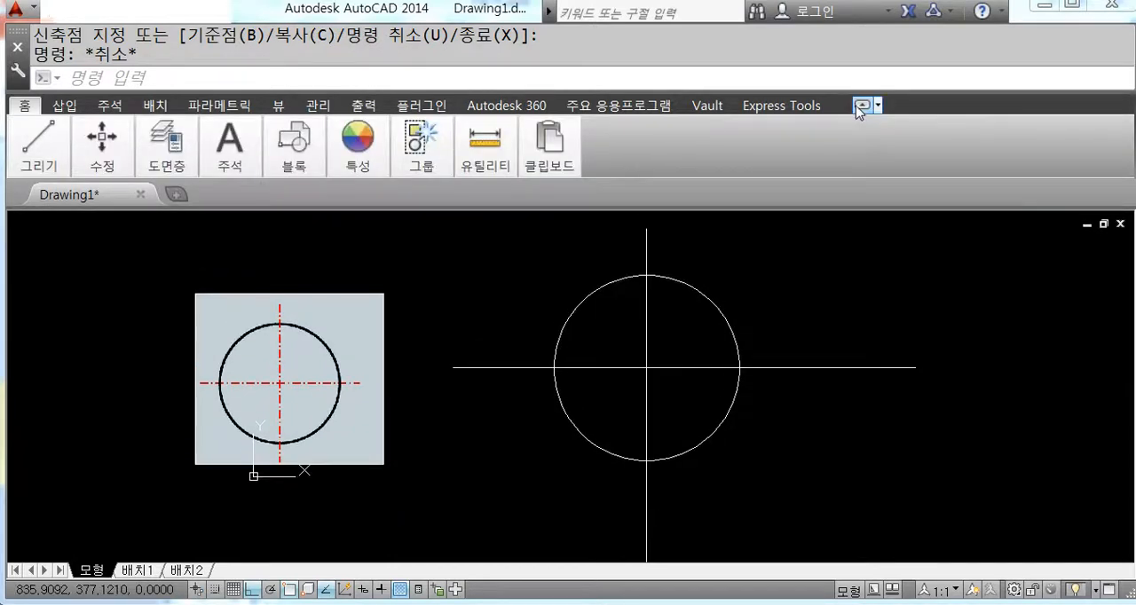
click(860, 106)
click(860, 106)
Step: Shorten the horizontal line at both ends so it extends slightly and evenly beyond the circle
click(855, 339)
middle_drag(840, 379, 890, 375)
click(965, 332)
click(839, 315)
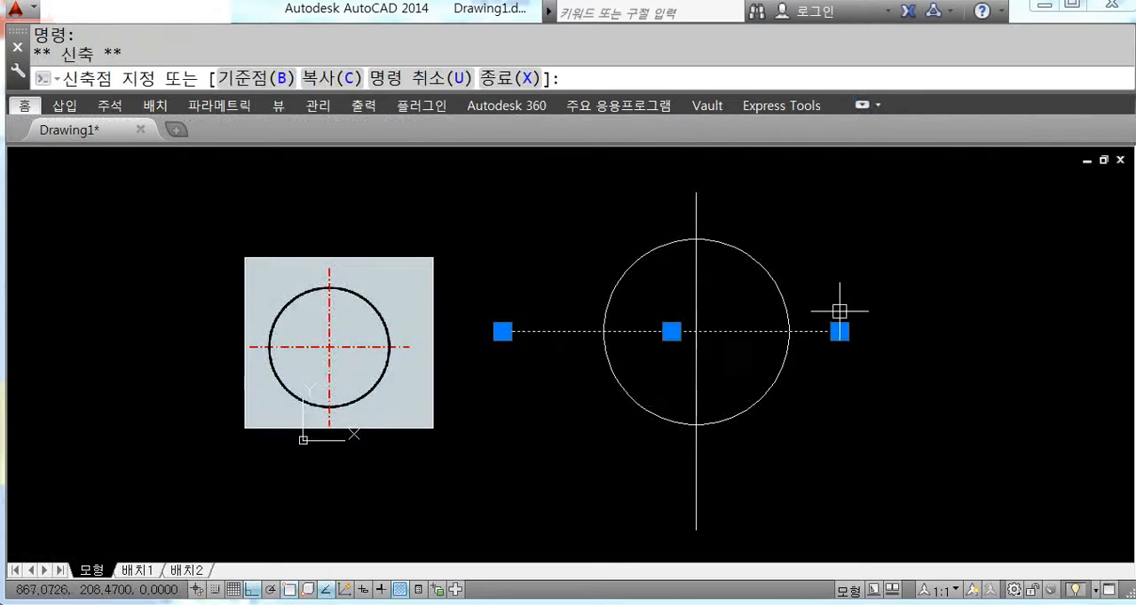
click(503, 331)
click(559, 332)
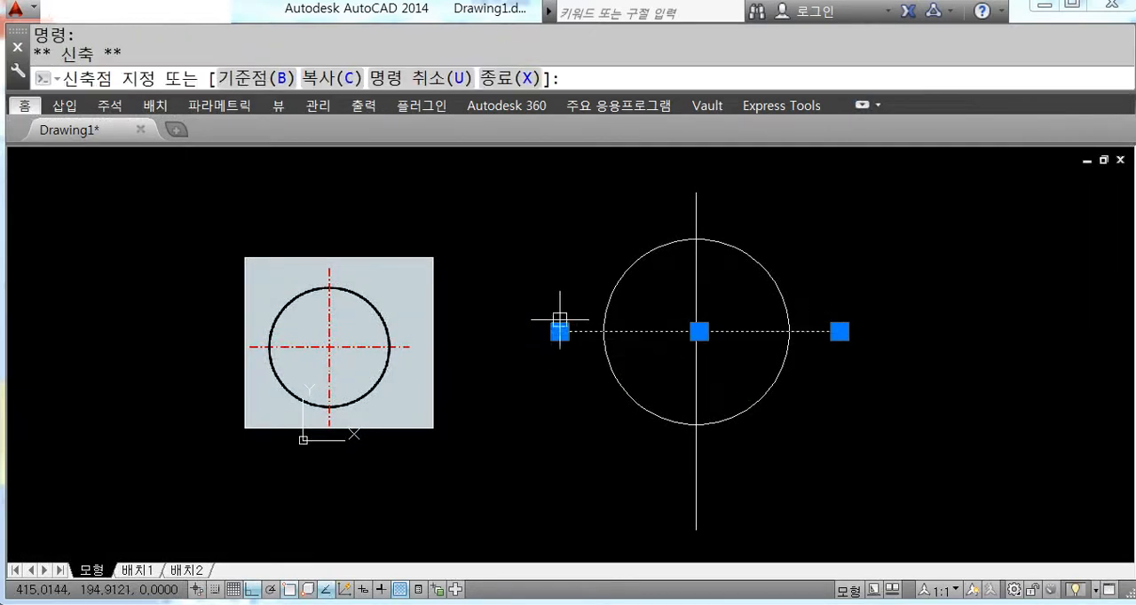
Step: Shorten the vertical line's lower end so its overhang below the circle matches the one above
click(694, 213)
click(696, 530)
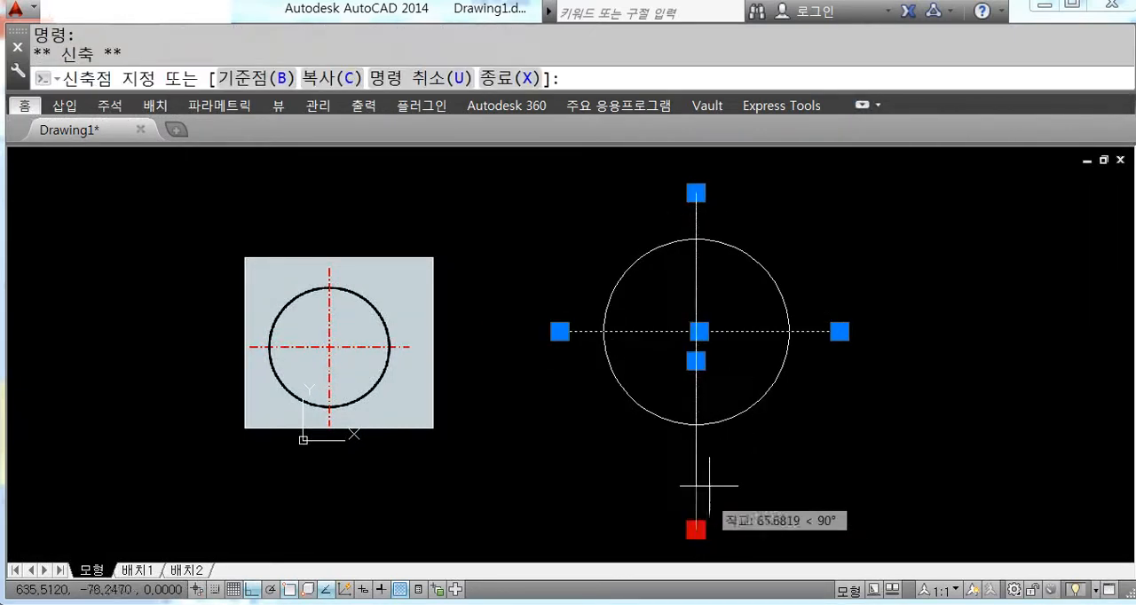
click(722, 472)
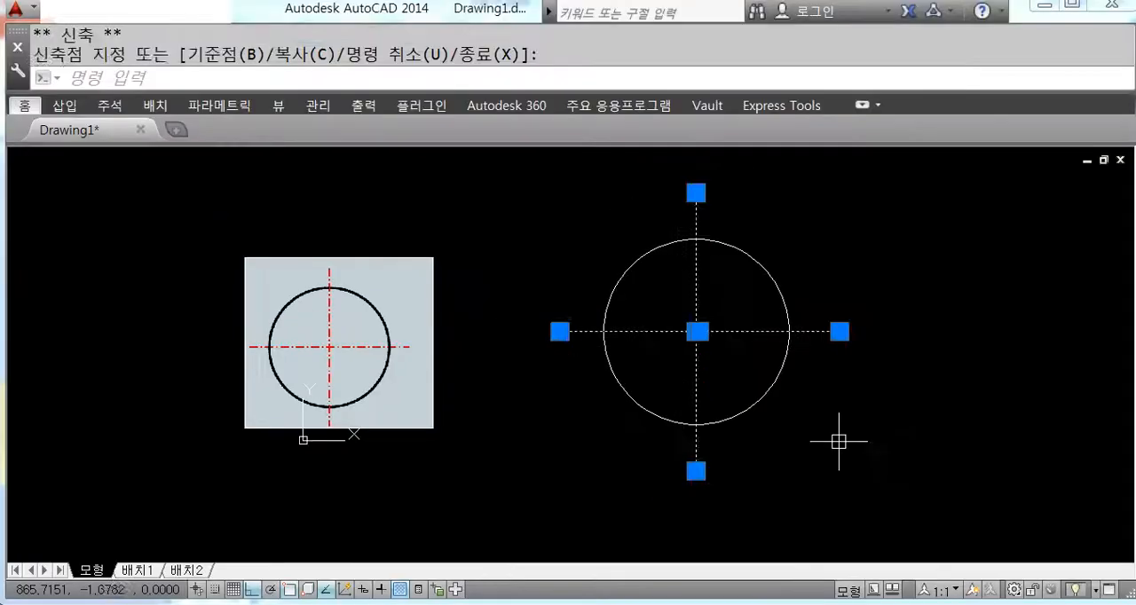
key(Escape)
Step: Stretch the horizontal line's right end outward about 258, and pull it back for a total length of about 445
middle_drag(886, 425, 722, 419)
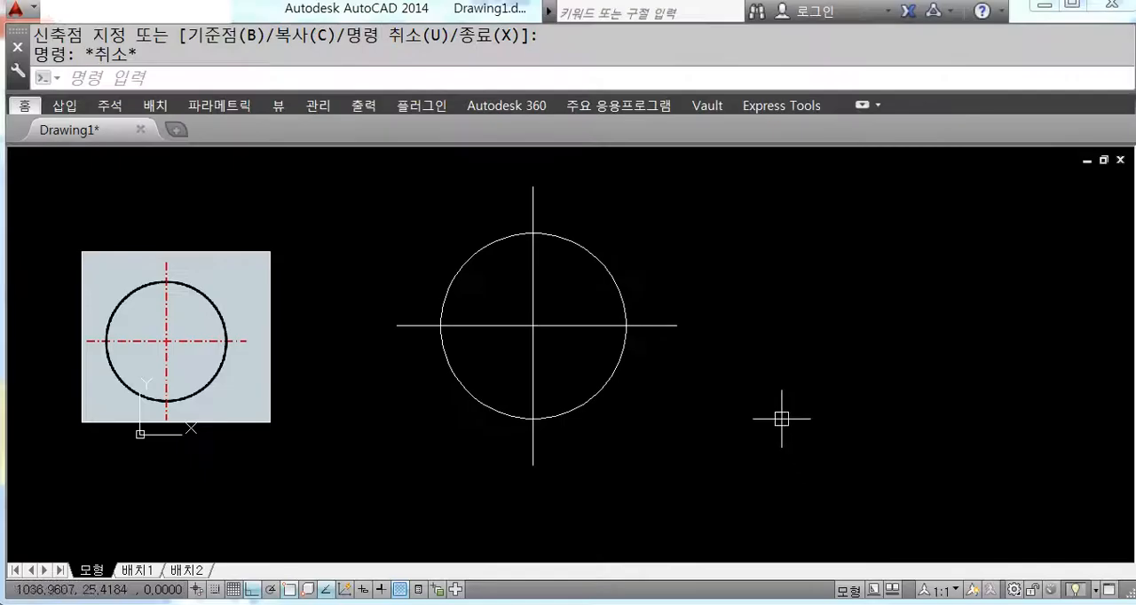
click(563, 243)
click(596, 243)
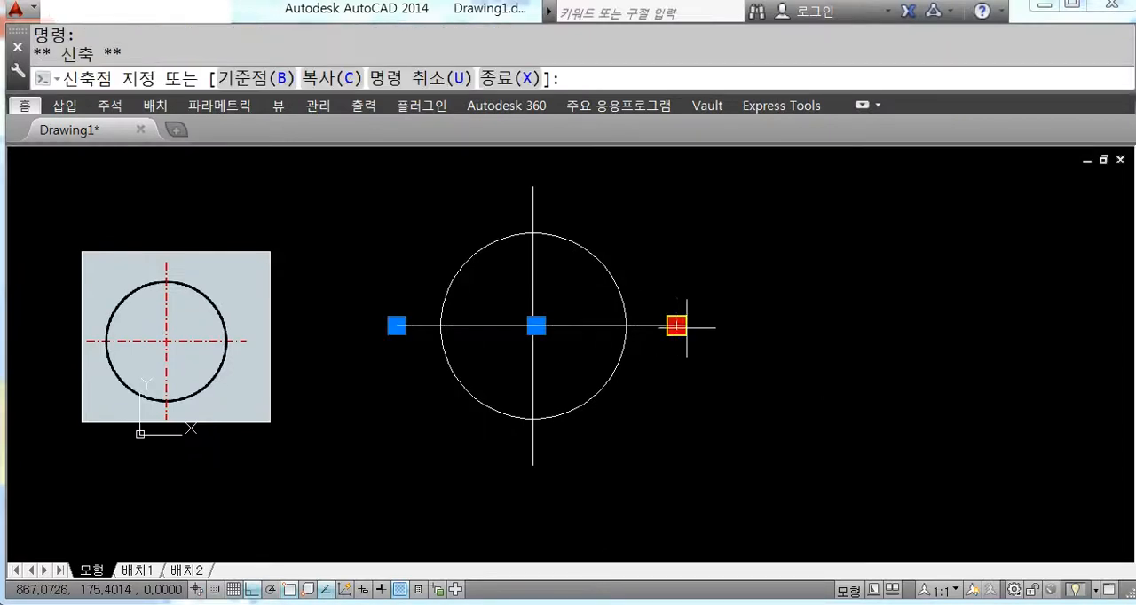
click(836, 336)
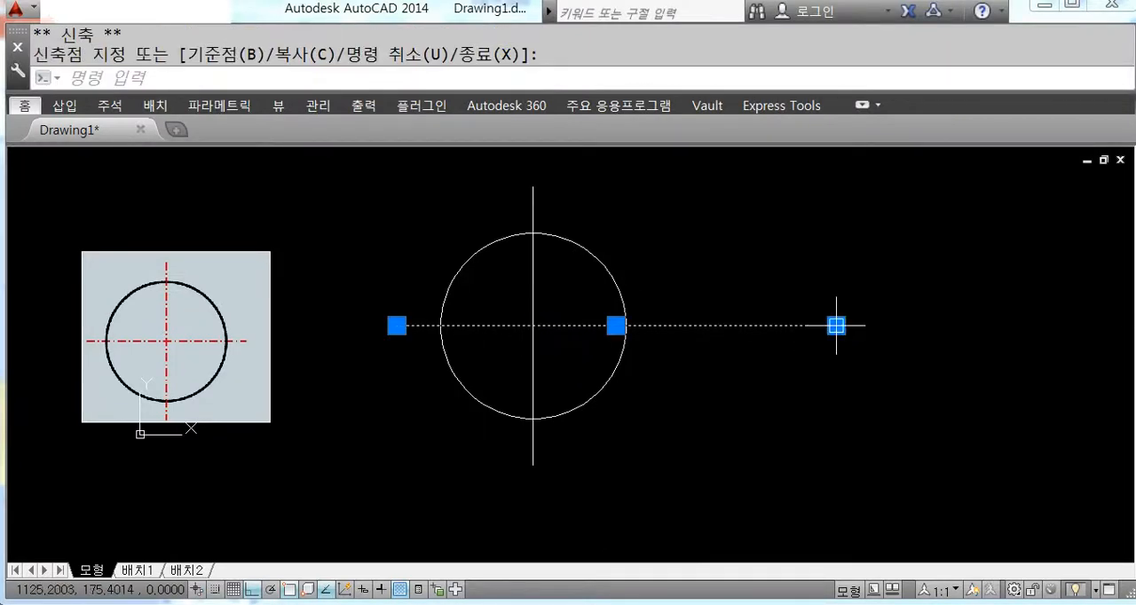
click(837, 325)
click(672, 325)
key(Escape)
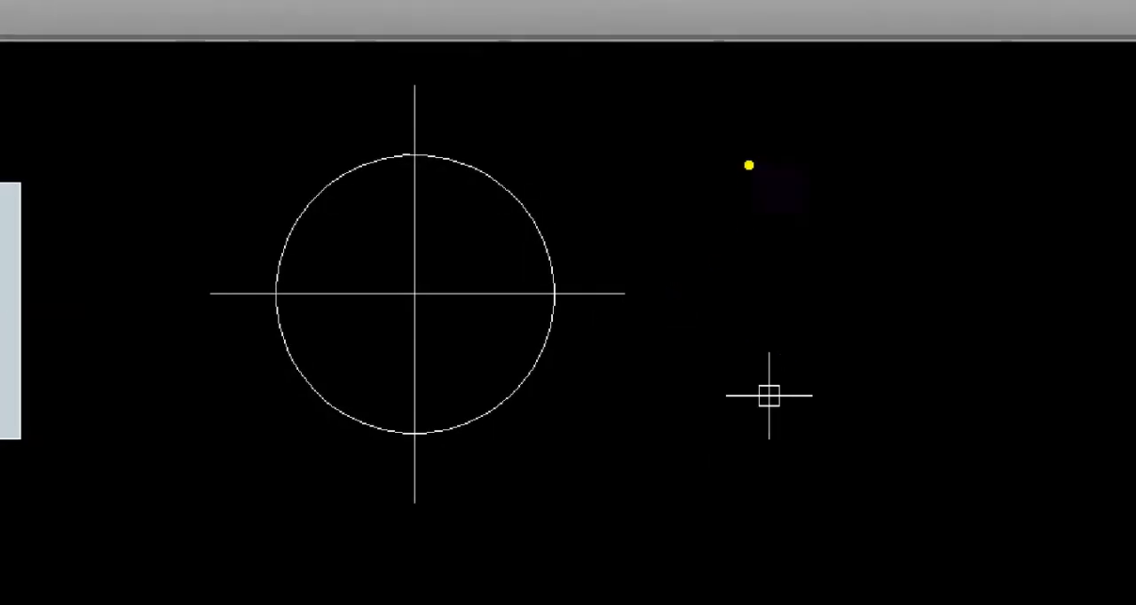
drag(748, 165, 778, 195)
mouse_move(715, 215)
mouse_down()
mouse_move(797, 214)
mouse_move(765, 245)
mouse_up()
mouse_move(801, 167)
mouse_down()
mouse_move(783, 208)
mouse_move(815, 227)
mouse_up()
drag(834, 188, 834, 228)
mouse_move(632, 291)
mouse_down()
mouse_move(632, 317)
mouse_move(764, 306)
mouse_move(749, 342)
mouse_move(706, 357)
mouse_up()
click(757, 404)
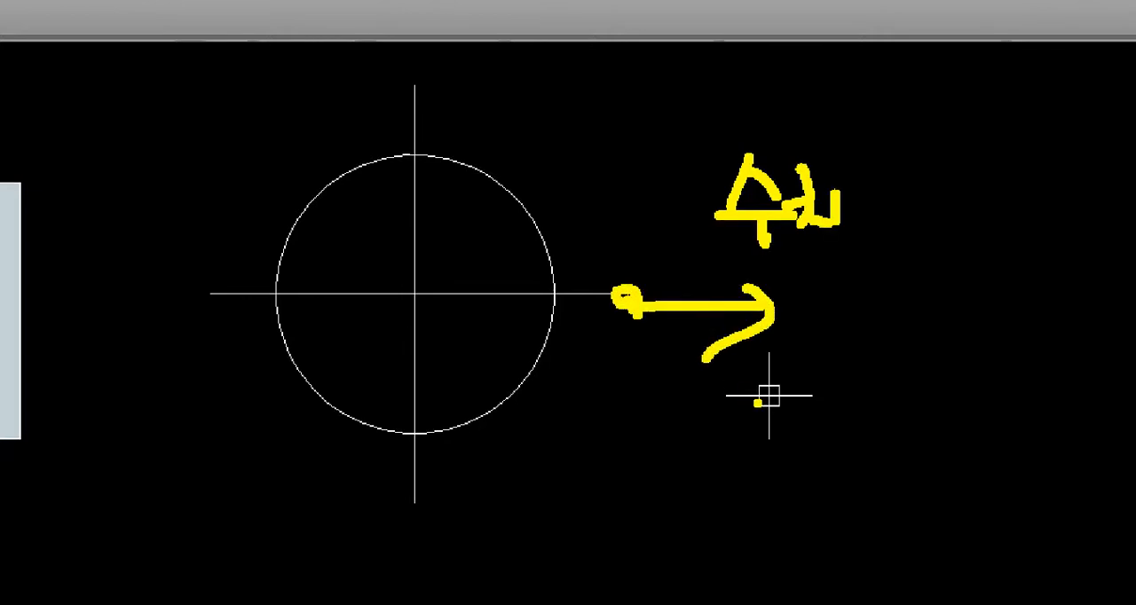
mouse_move(865, 304)
mouse_down()
mouse_move(872, 357)
mouse_move(916, 329)
mouse_up()
drag(948, 338, 987, 338)
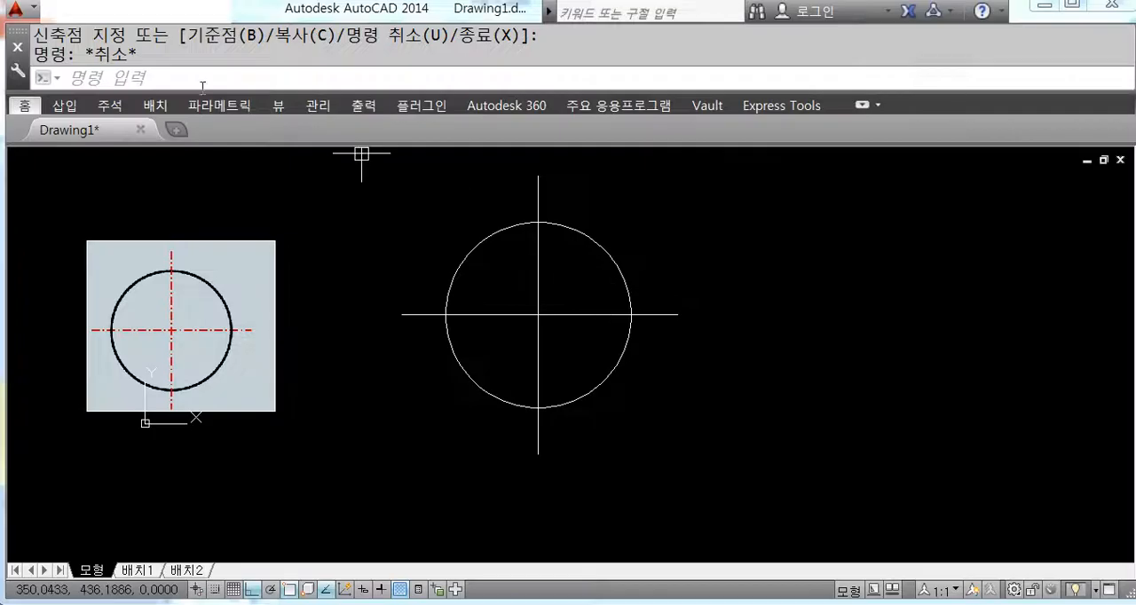
Step: Restore the full ribbon and query the horizontal line's length with the LENGTHEN (LEN) command
click(863, 107)
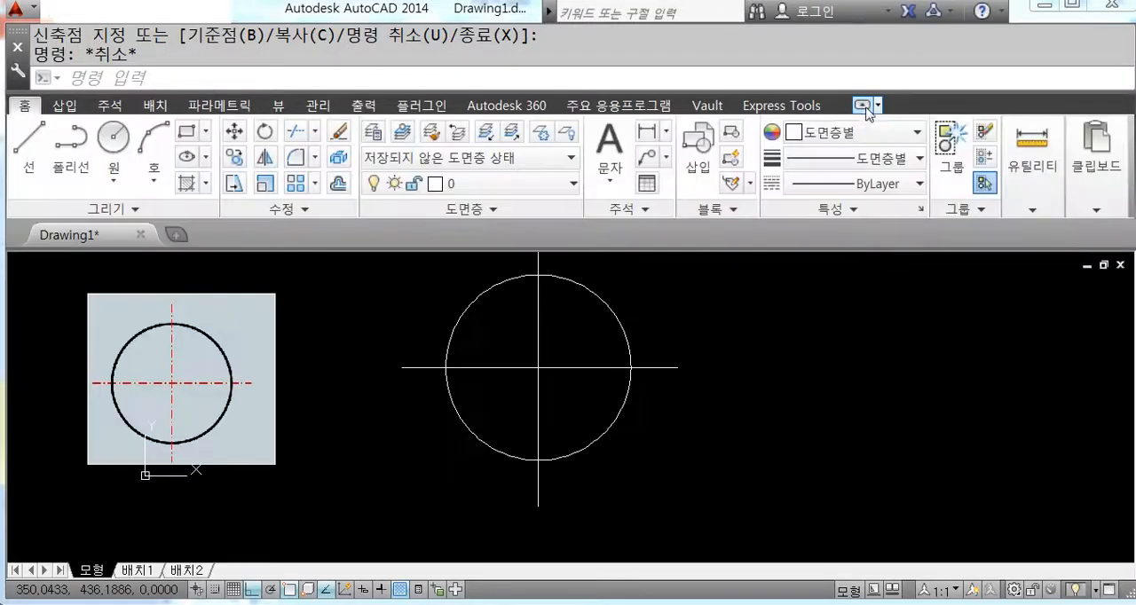
click(307, 211)
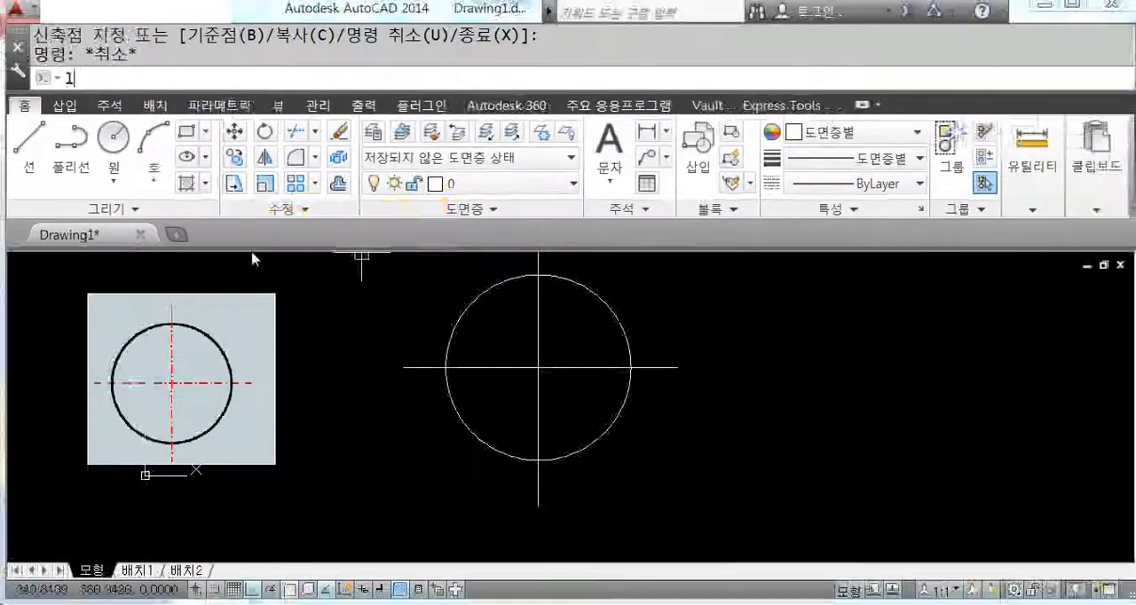
text(LEn)
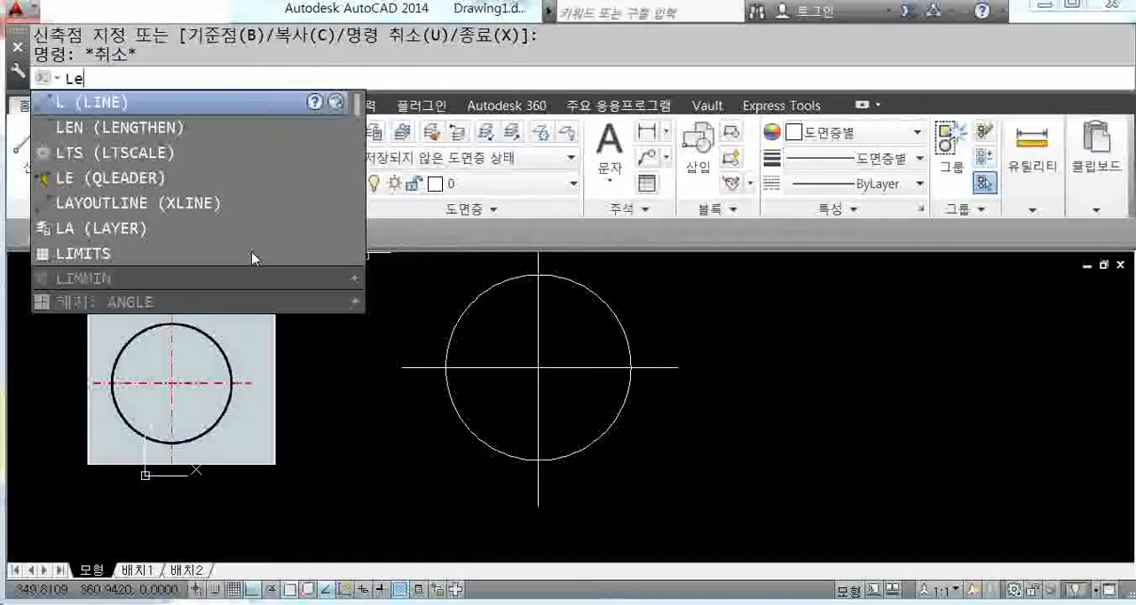
key(Return)
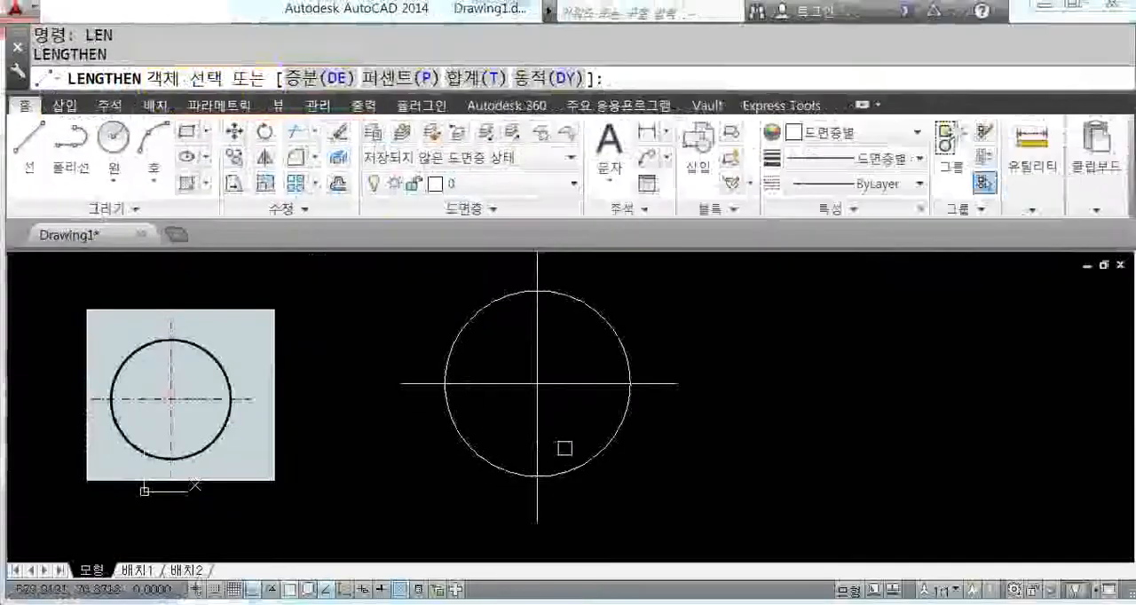
click(667, 386)
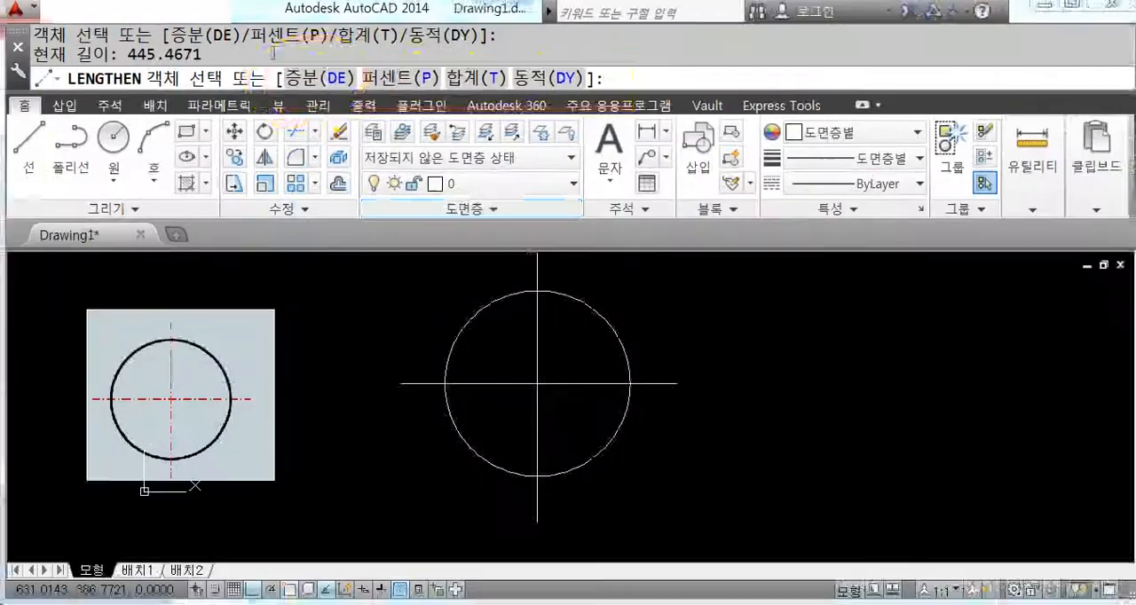
Step: Lengthen the ends of both centre lines outward by 30 with LENGTHEN's Delta (DE) option
text(de)
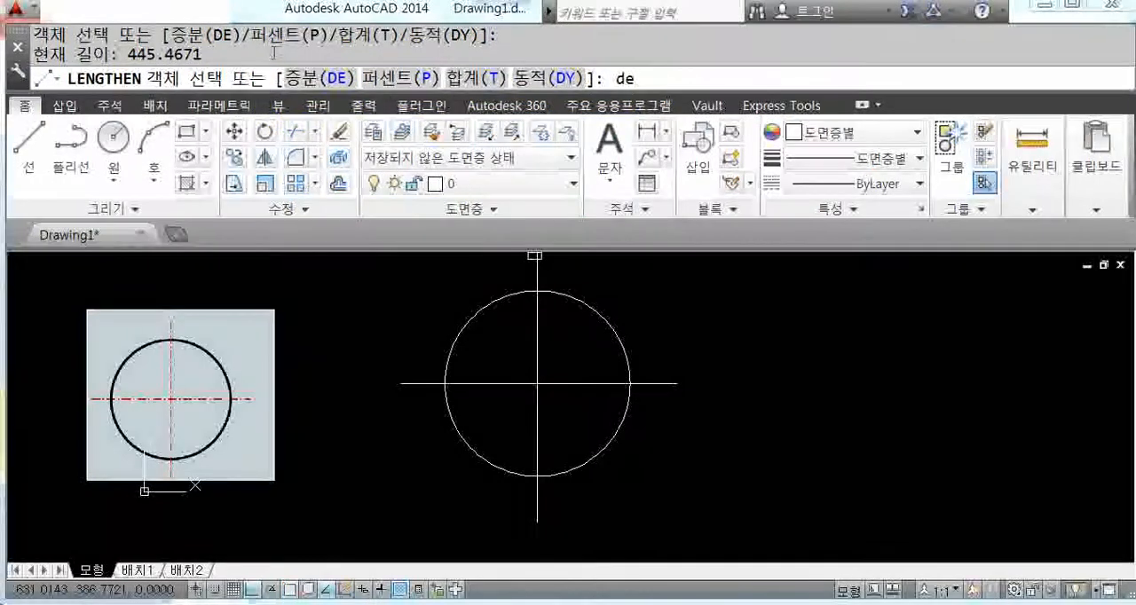
key(Return)
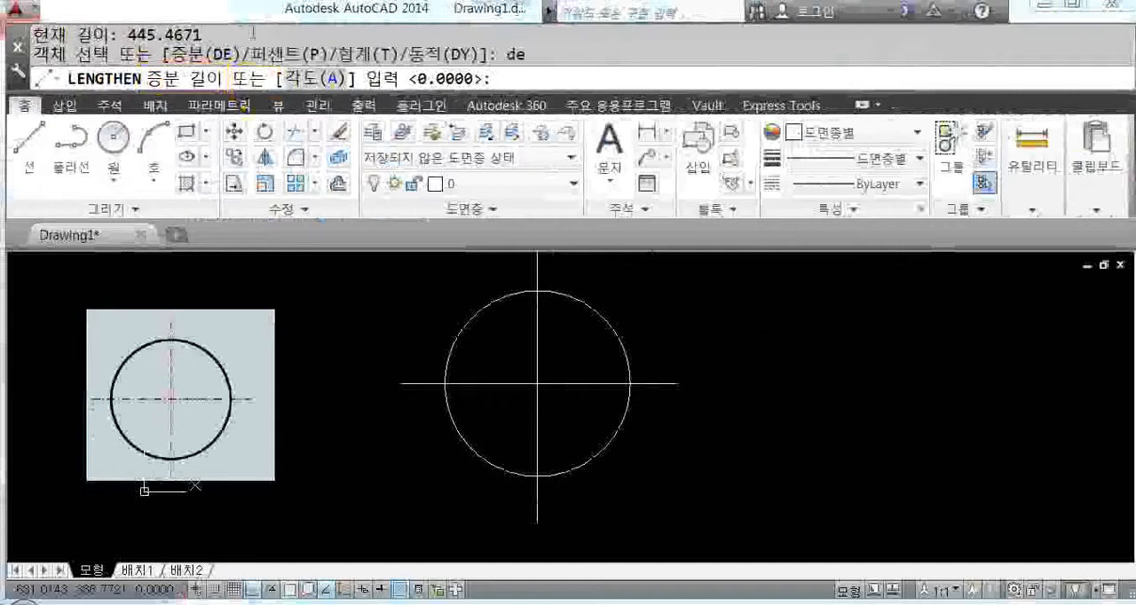
text(30)
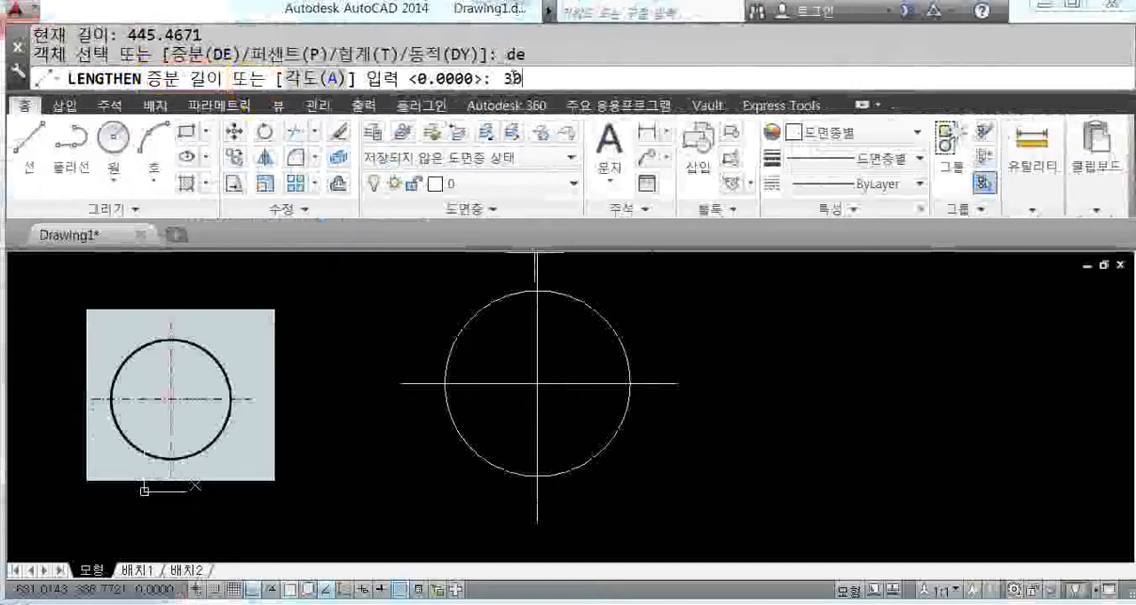
key(Return)
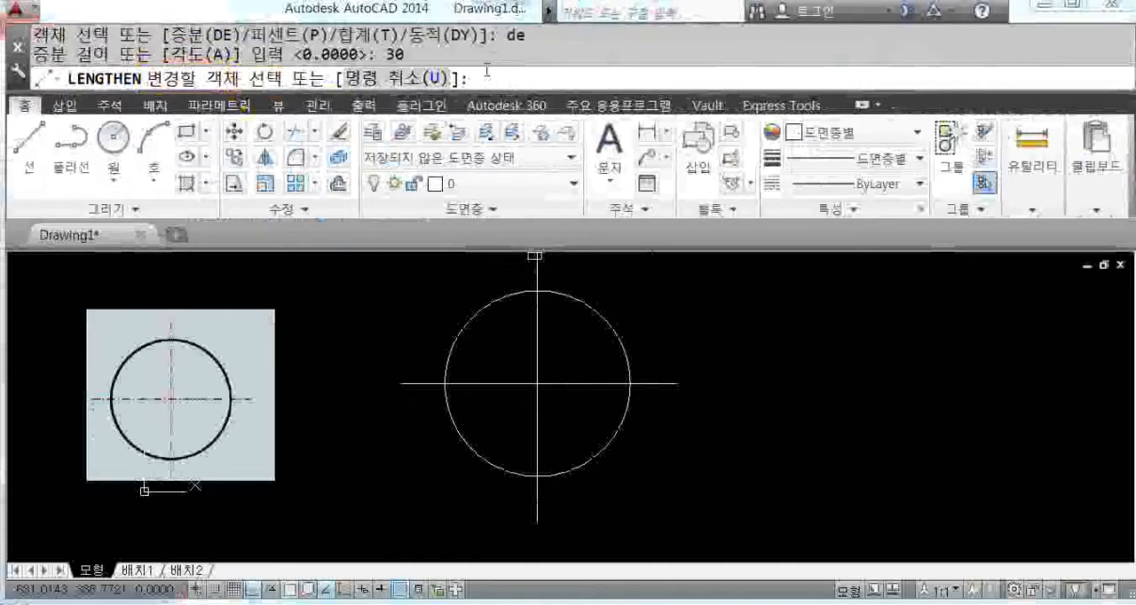
scroll(674, 395, down, 2)
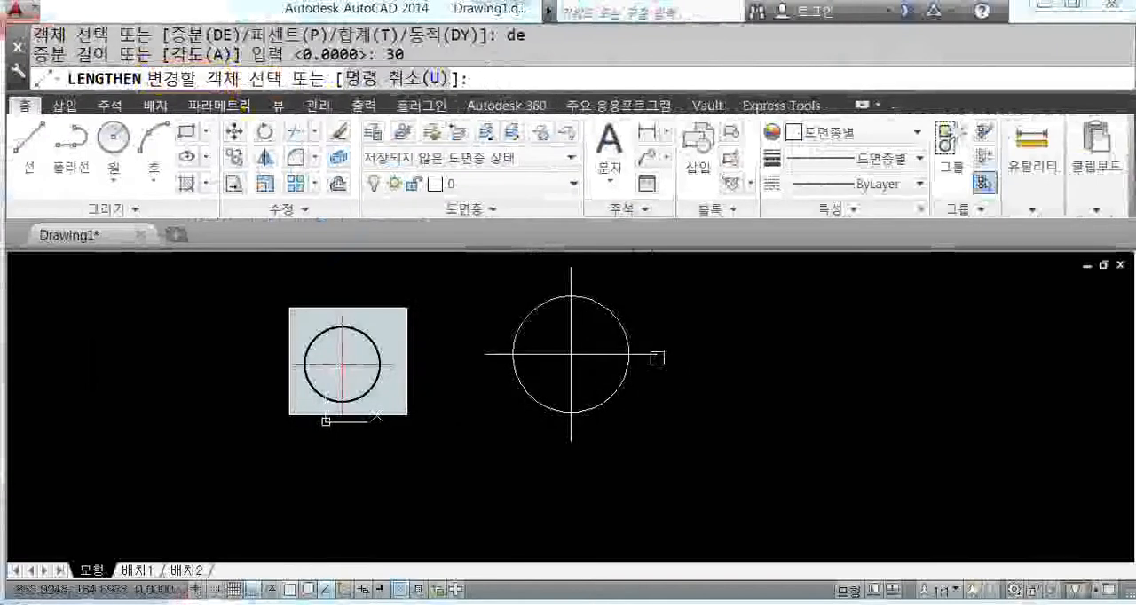
click(656, 357)
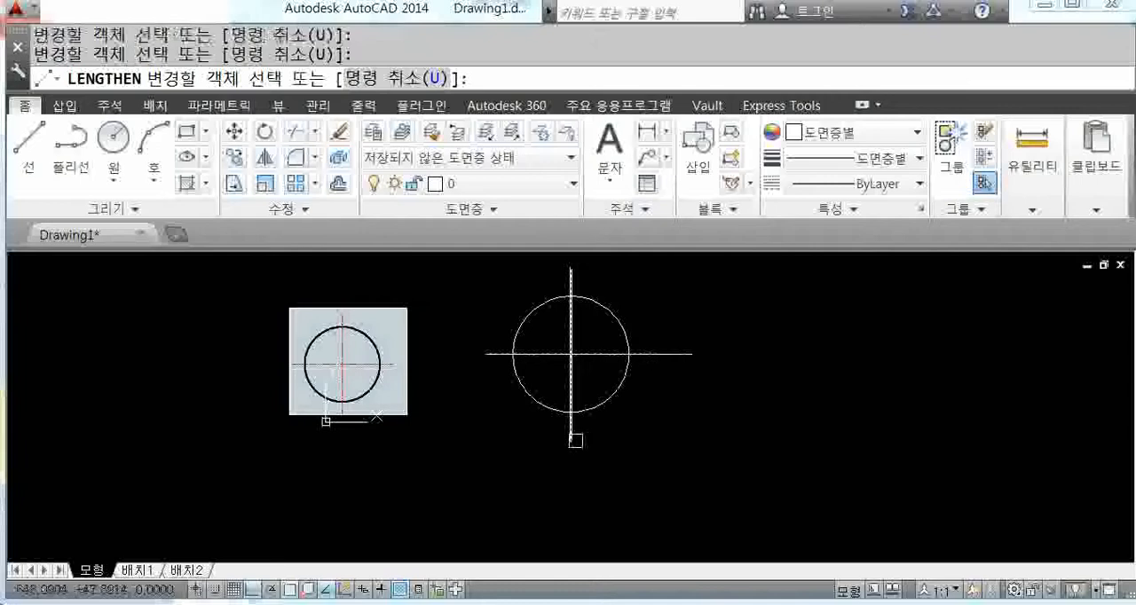
click(575, 444)
click(526, 357)
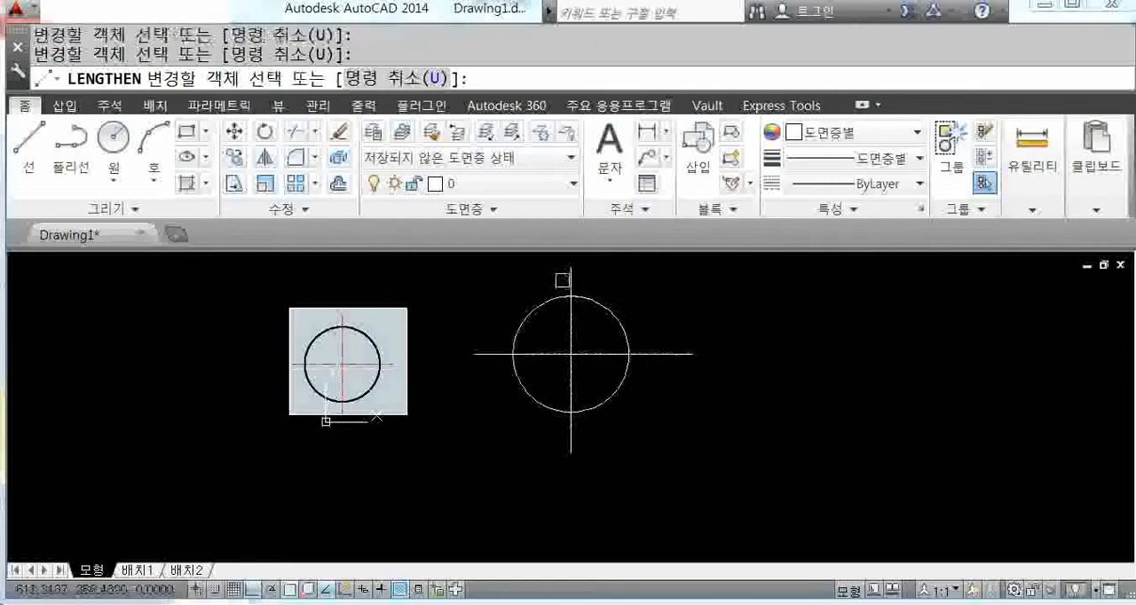
click(571, 272)
Step: Extend the horizontal line's right end further in increments of 30 and end the command
click(658, 353)
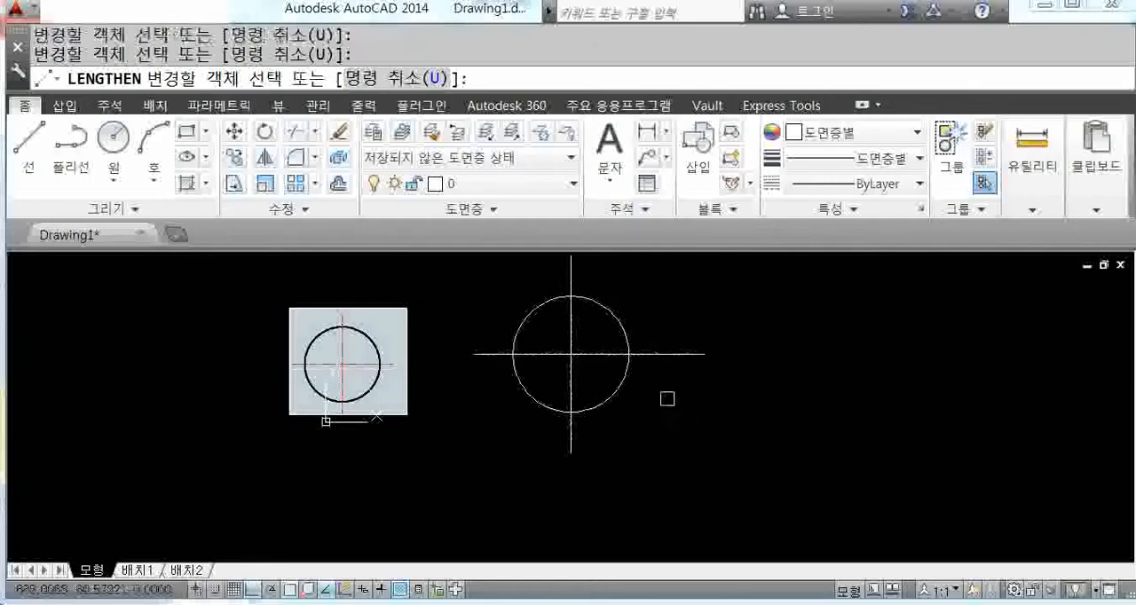
middle_drag(667, 399, 624, 414)
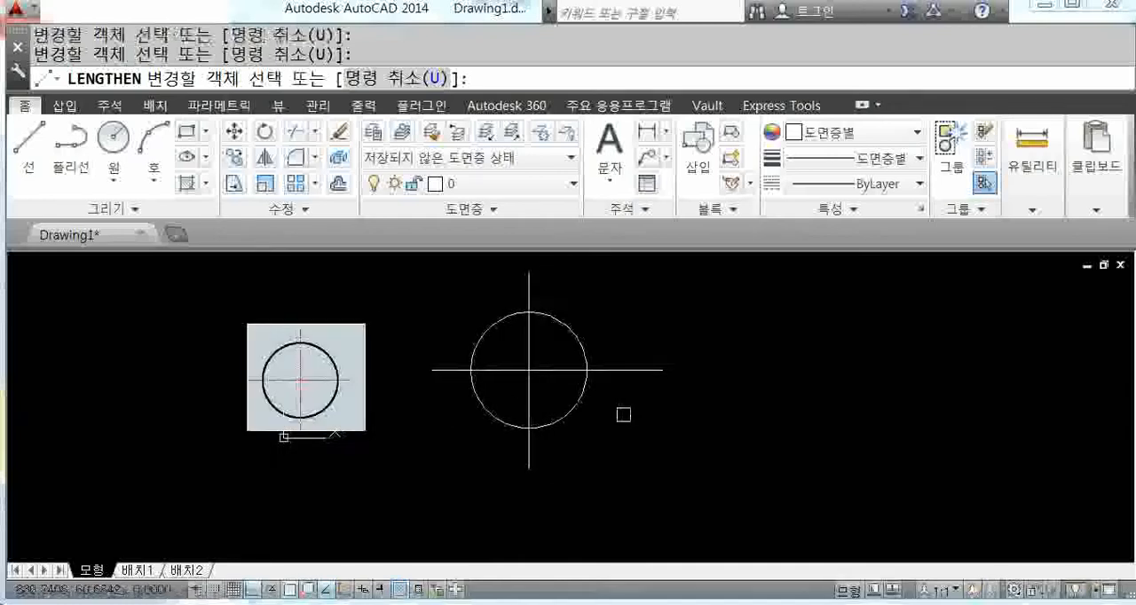
click(647, 371)
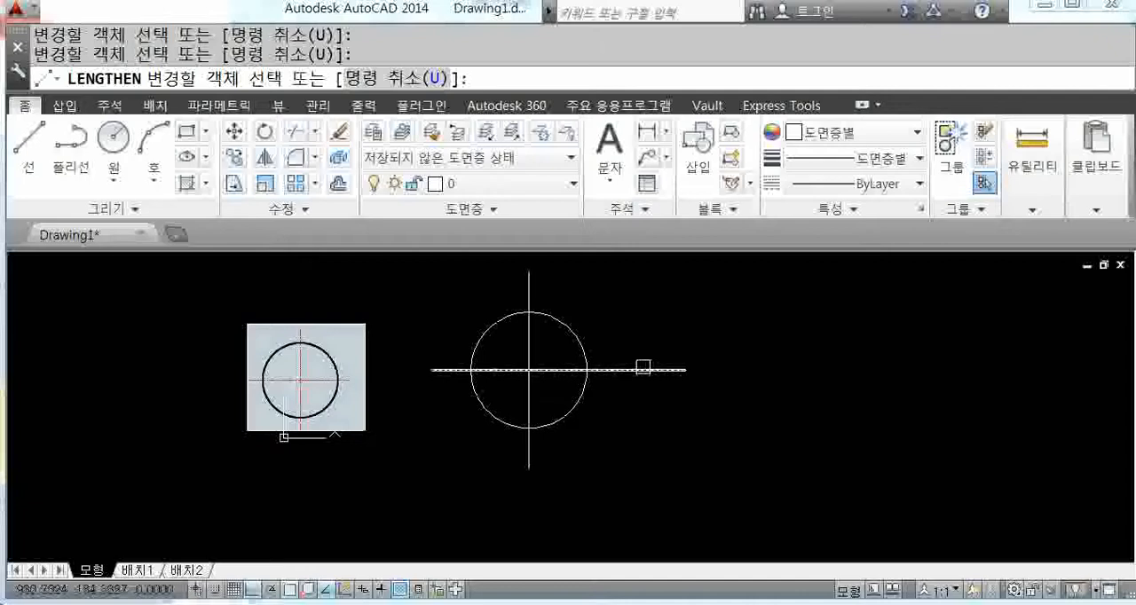
key(Escape)
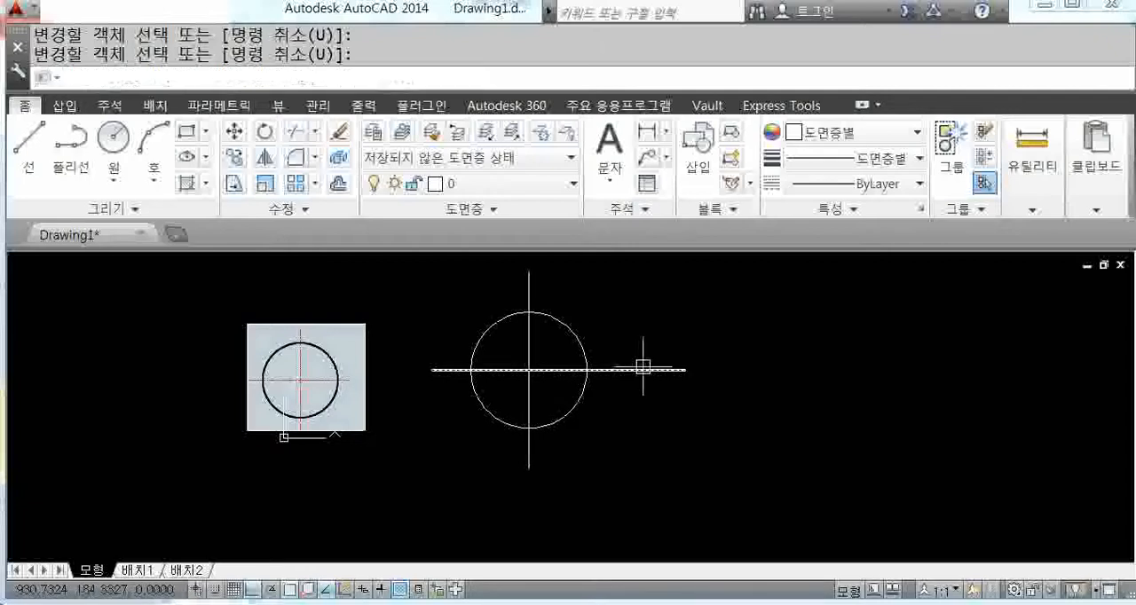
Step: Shorten the horizontal line's two ends and the vertical line's two ends with LENGTHEN using a Delta of -30
text(len)
key(Return)
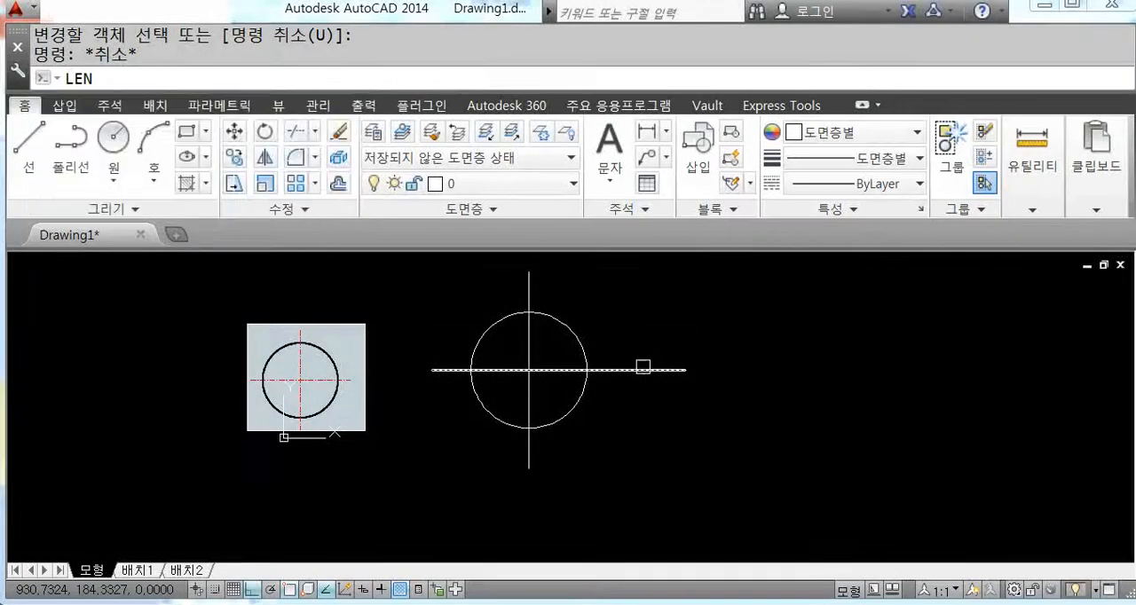
text(de)
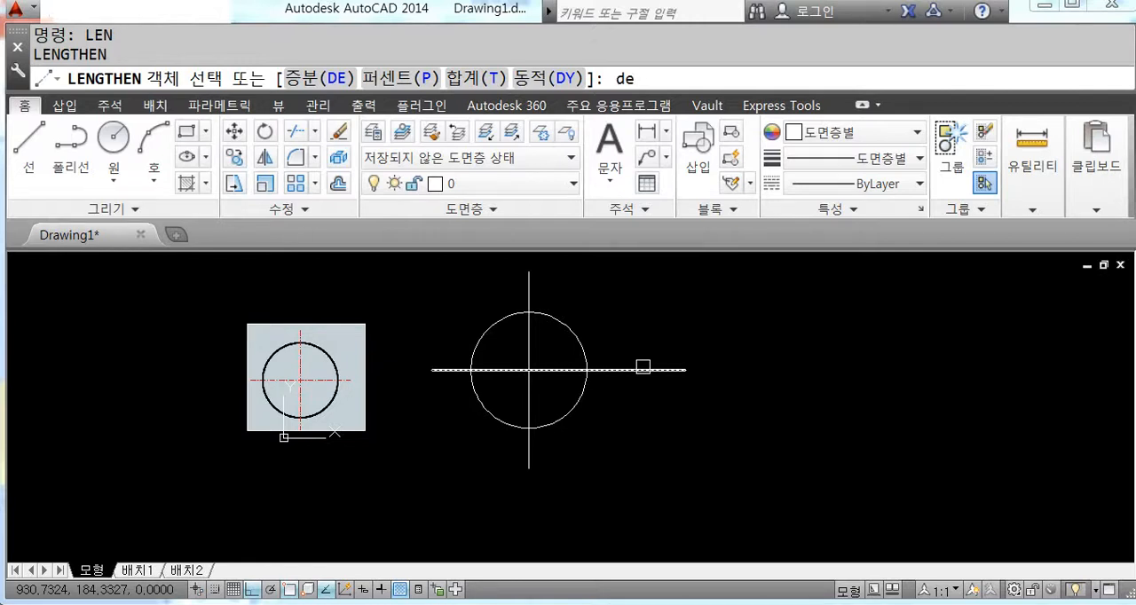
key(Return)
text(-30)
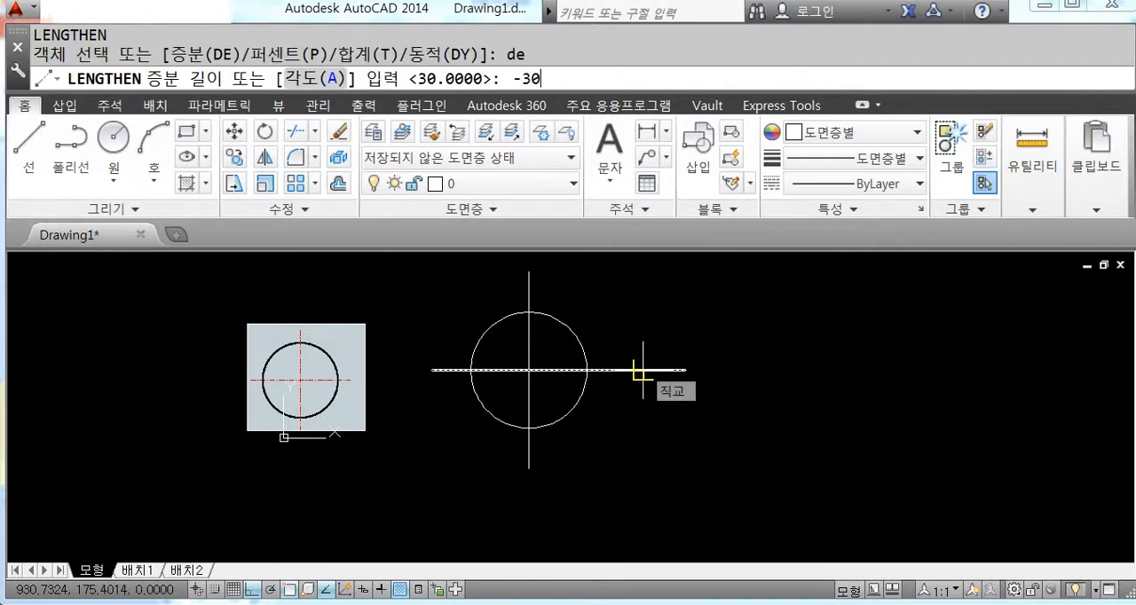
key(Return)
click(642, 368)
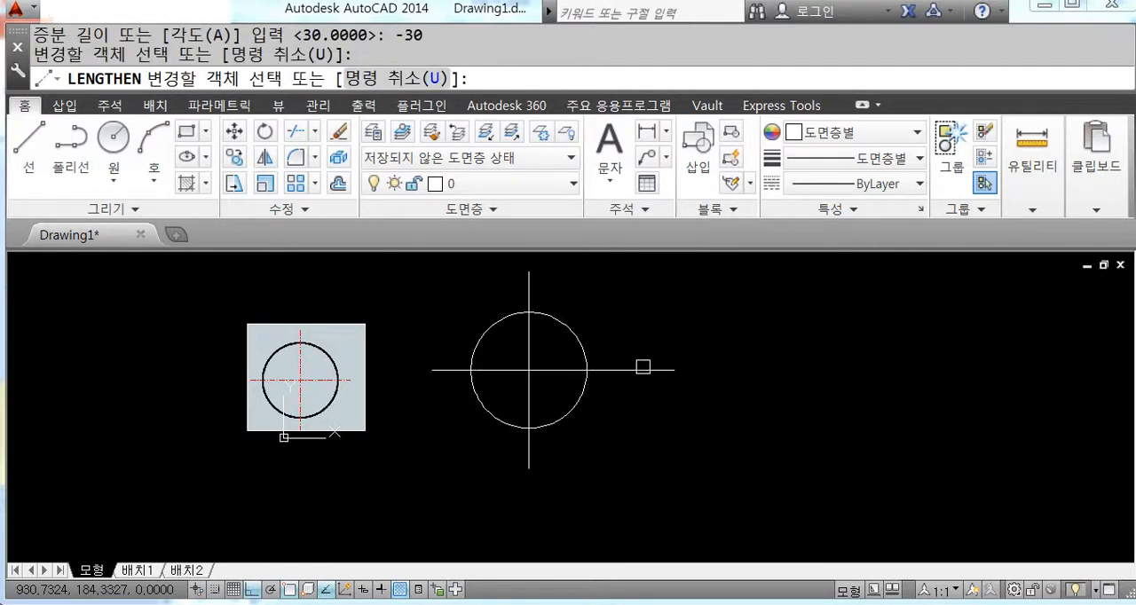
click(636, 370)
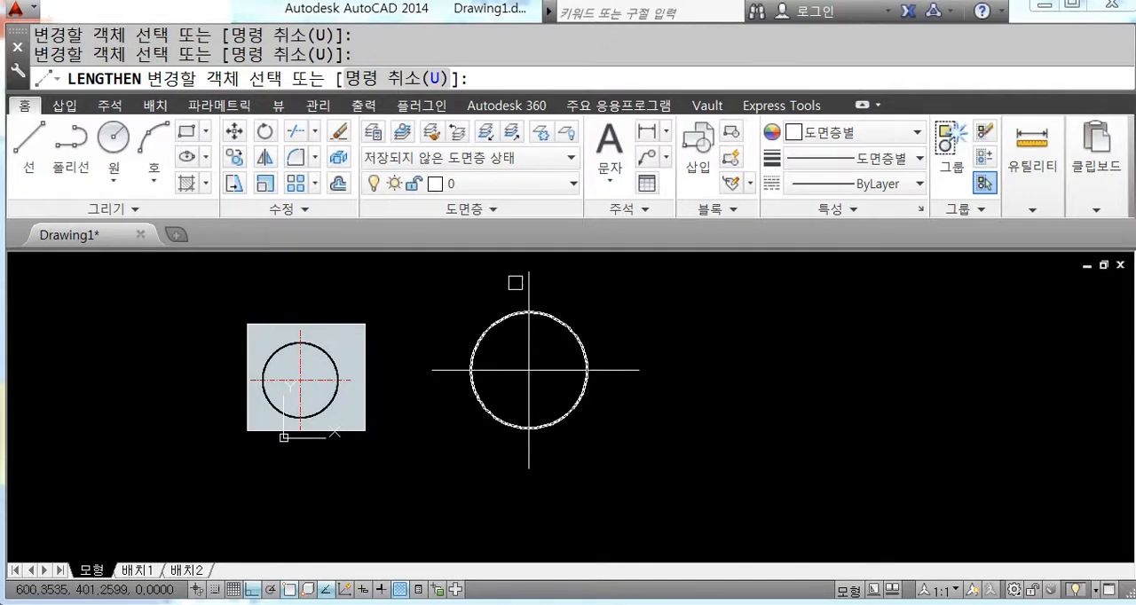
click(529, 283)
click(446, 367)
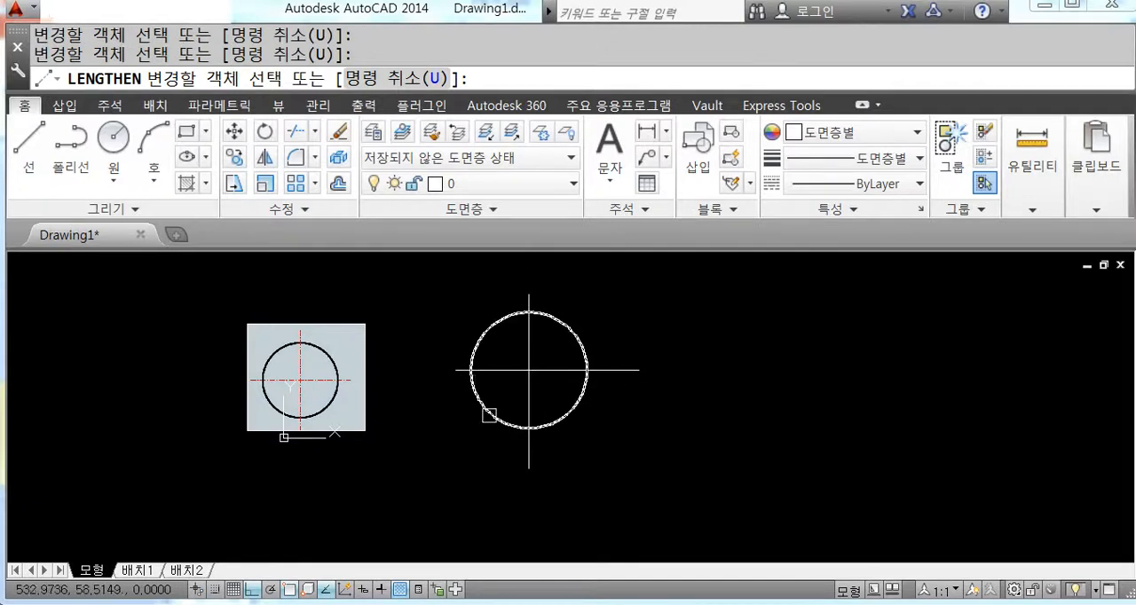
click(529, 454)
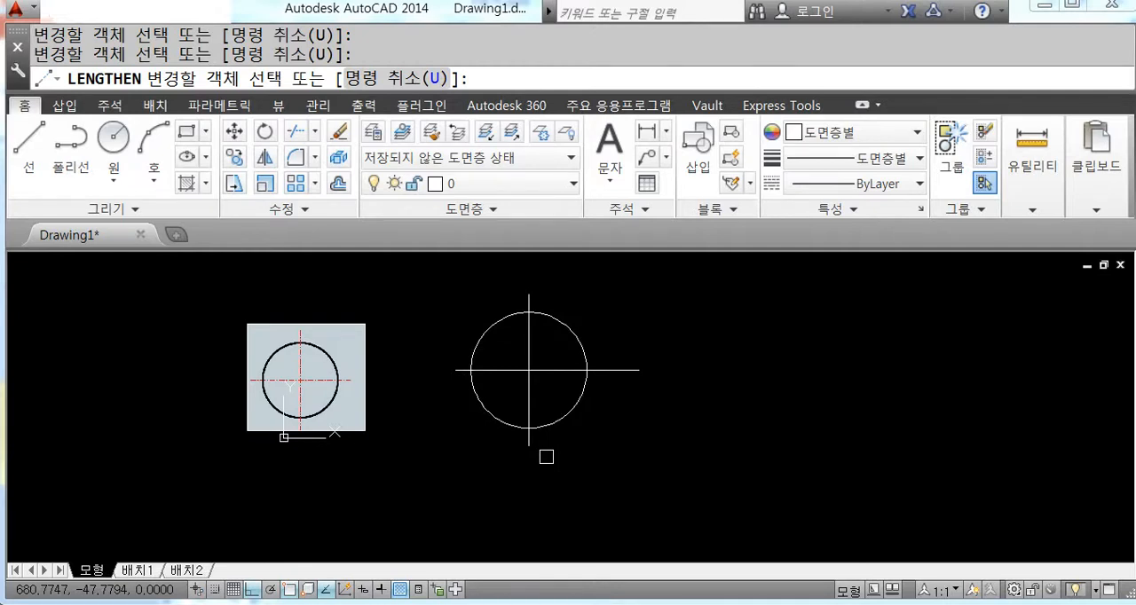
key(Return)
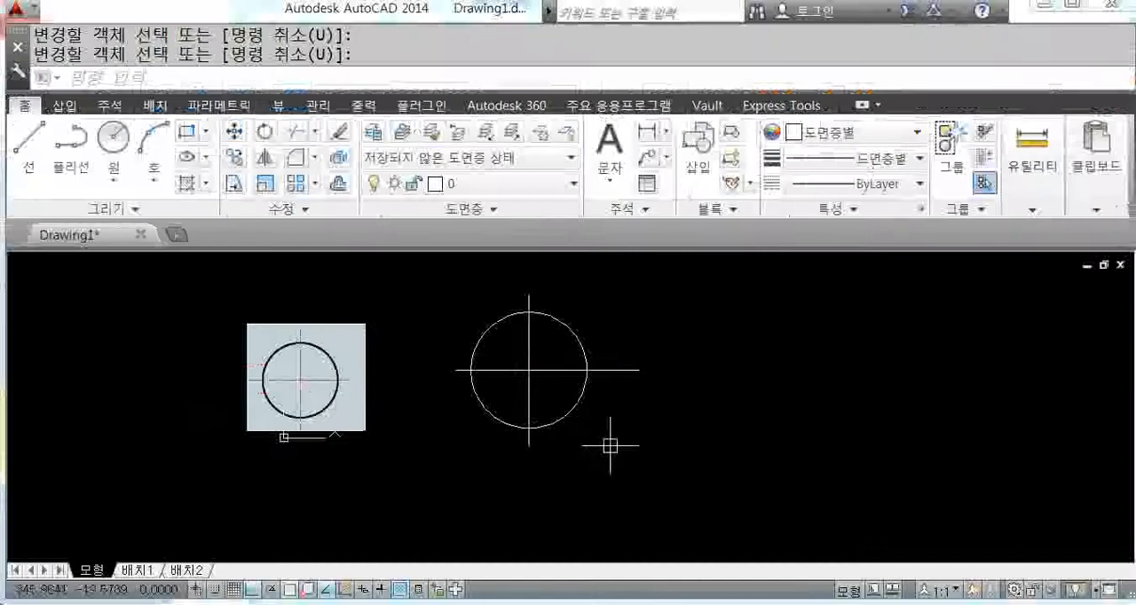
Step: Trim all centre-line portions outside the circle, using the circle as the cutting edge
text(tr)
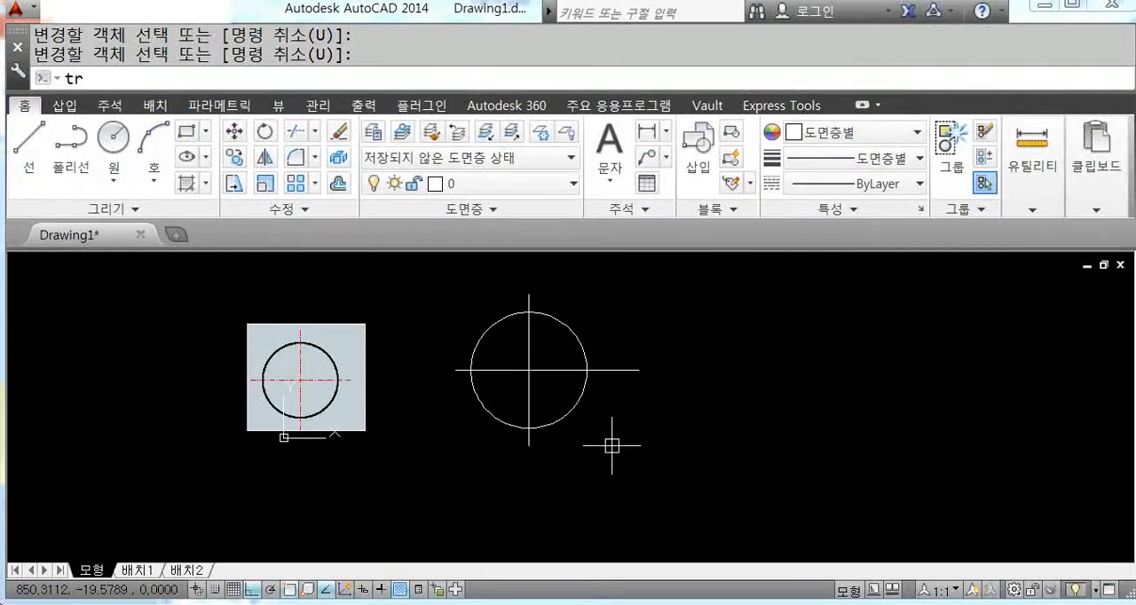
key(Return)
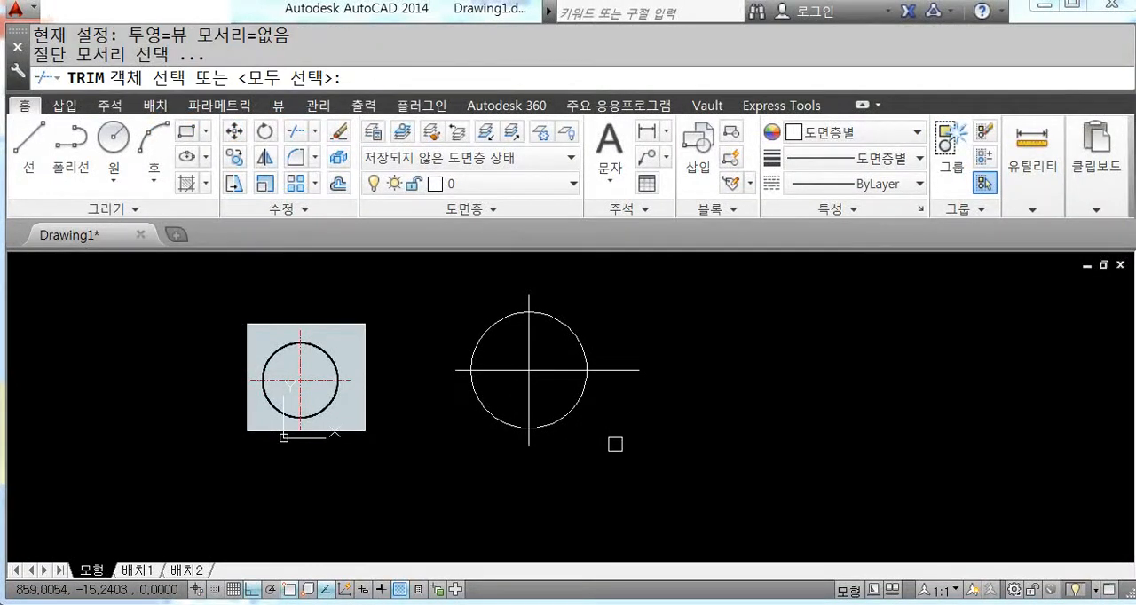
click(572, 332)
key(Return)
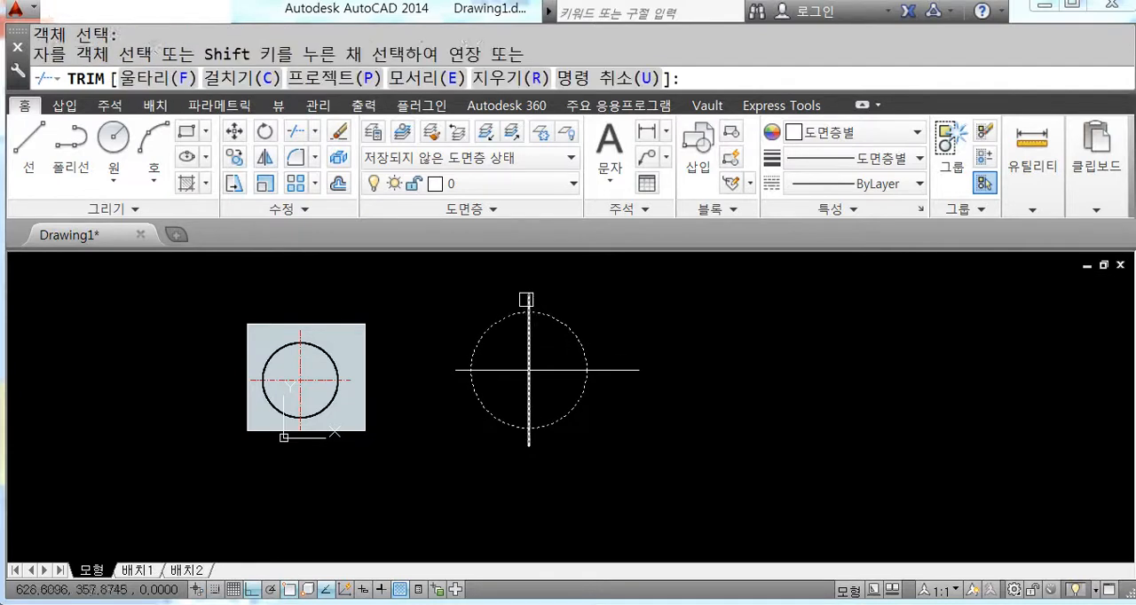
click(469, 366)
click(528, 440)
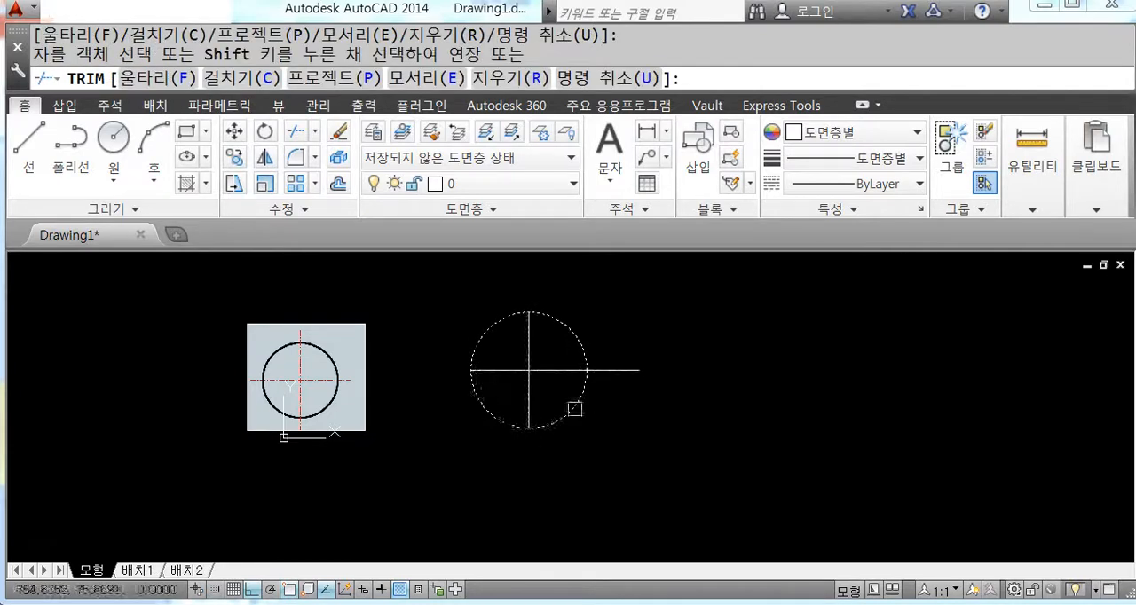
click(611, 370)
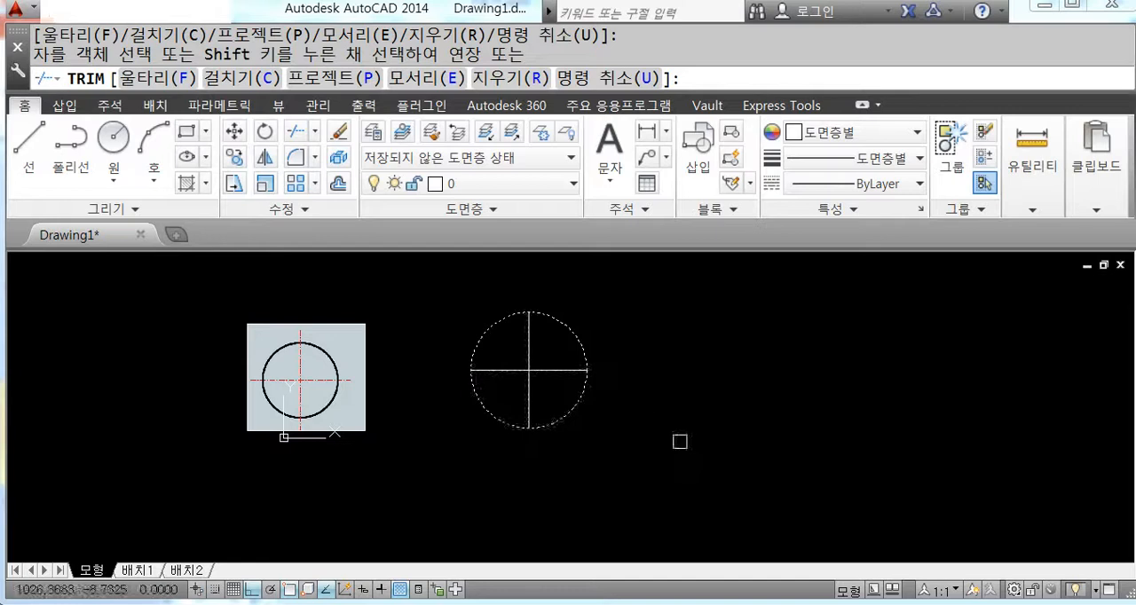
key(Return)
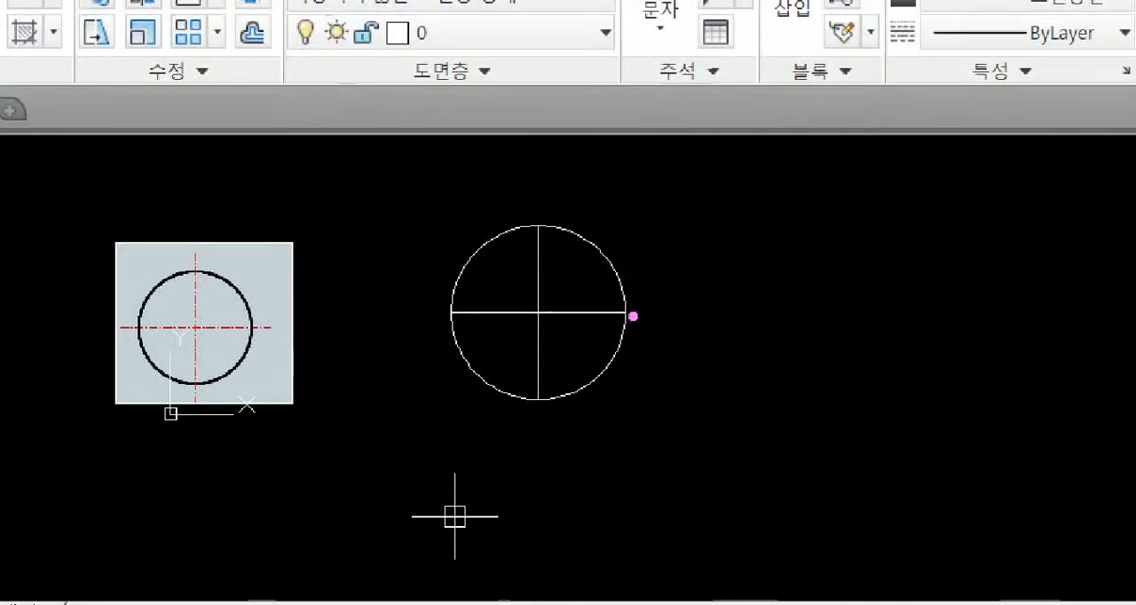
drag(633, 316, 689, 317)
drag(540, 224, 533, 188)
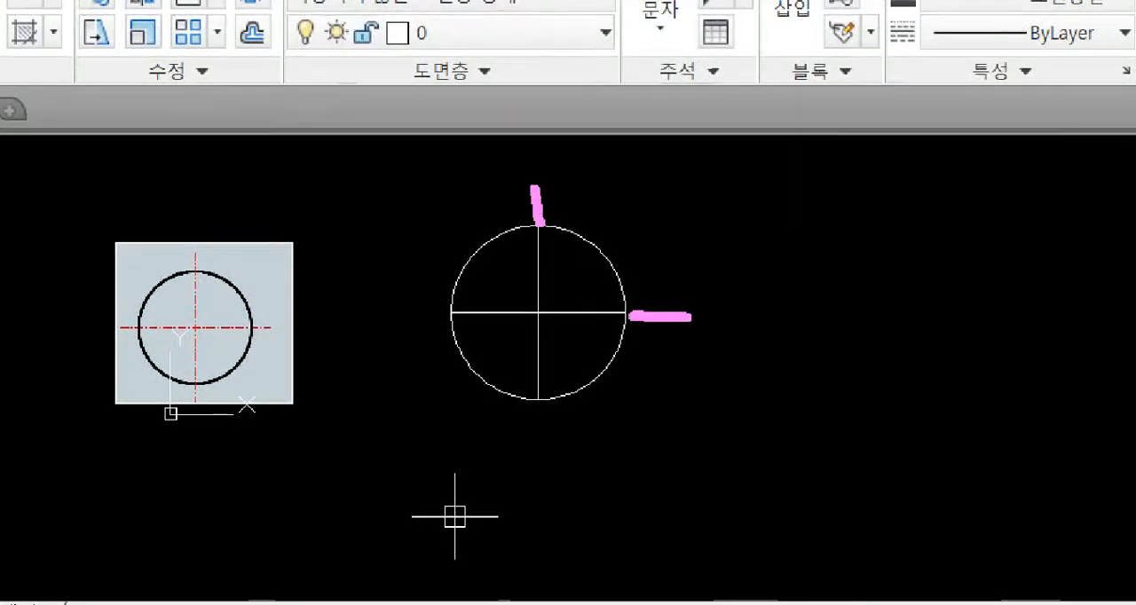
drag(447, 310, 376, 322)
key(Escape)
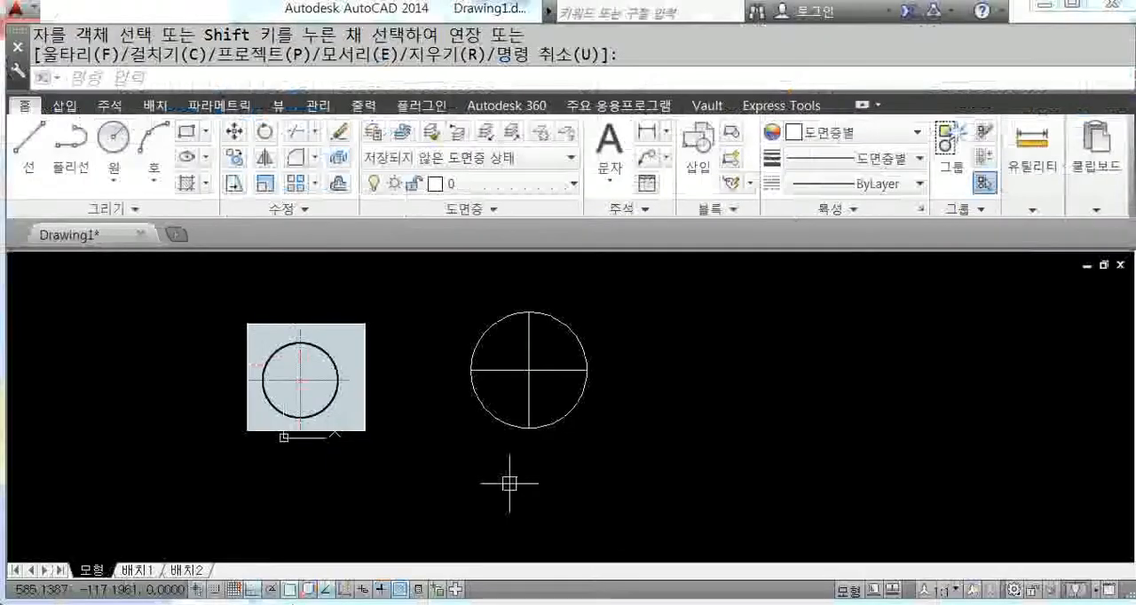
Step: Extend both centre lines by 50 beyond the circle at all four ends with LENGTHEN's Delta option
text(len)
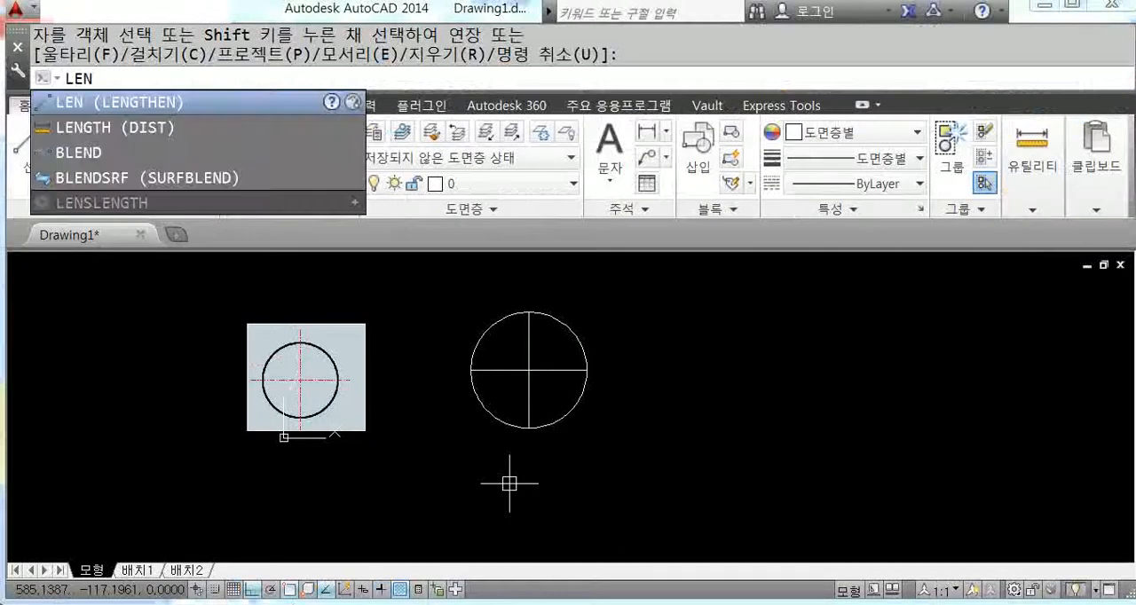
key(Return)
text(de)
key(Return)
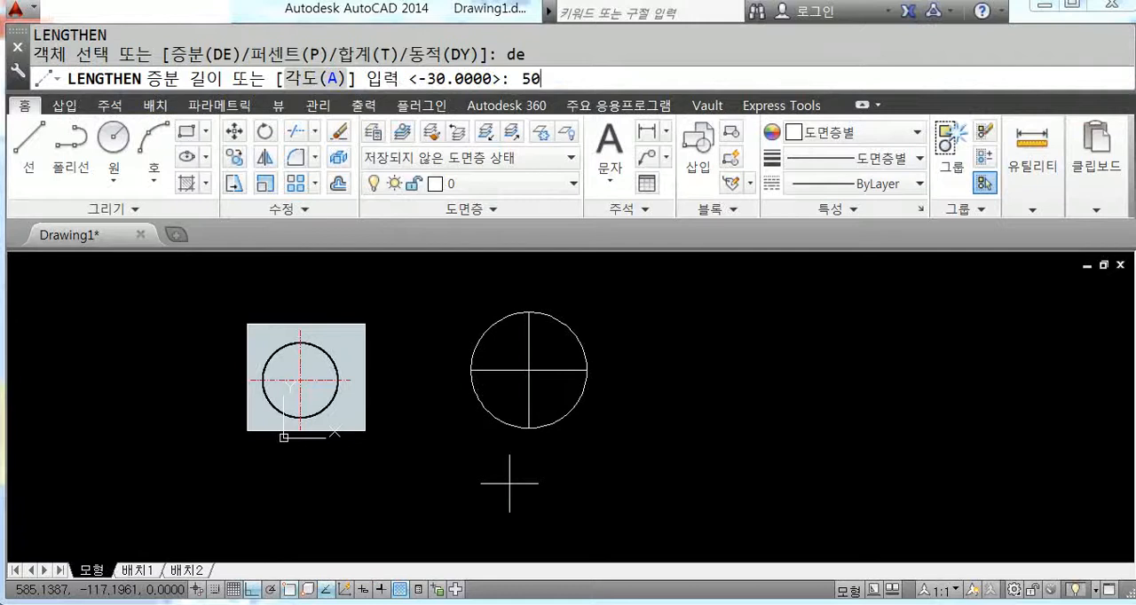
text(50)
key(Return)
click(568, 369)
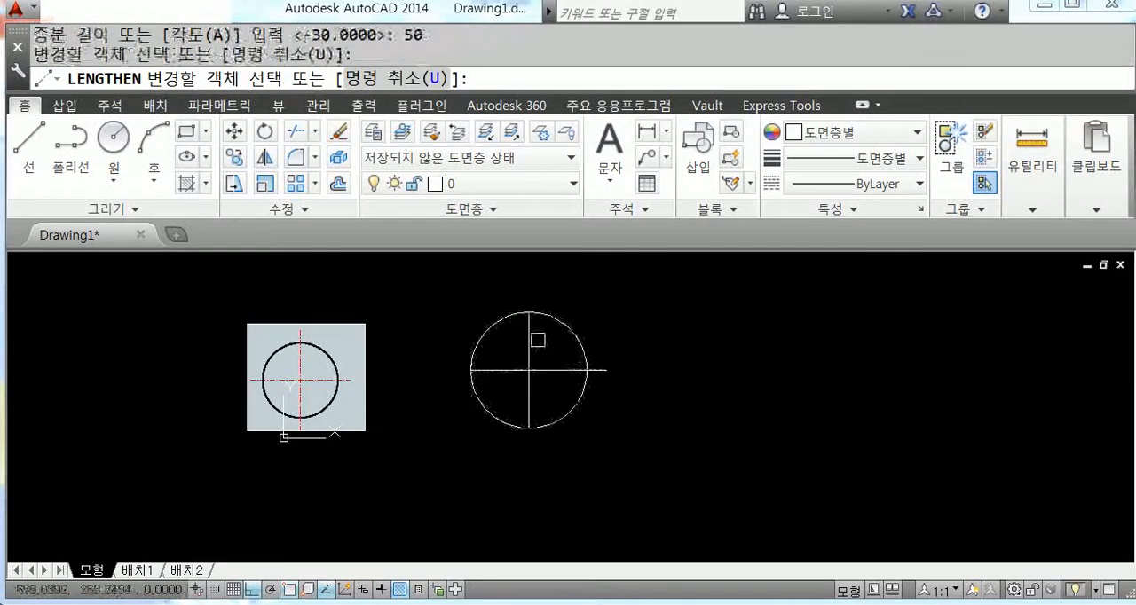
click(525, 357)
click(493, 369)
click(529, 404)
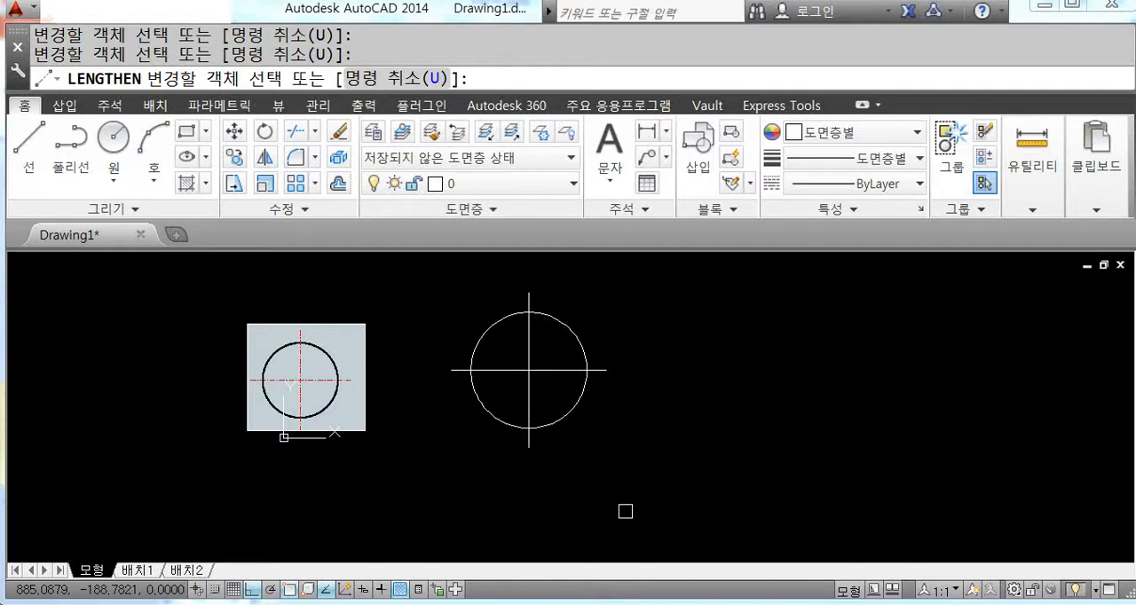
key(Return)
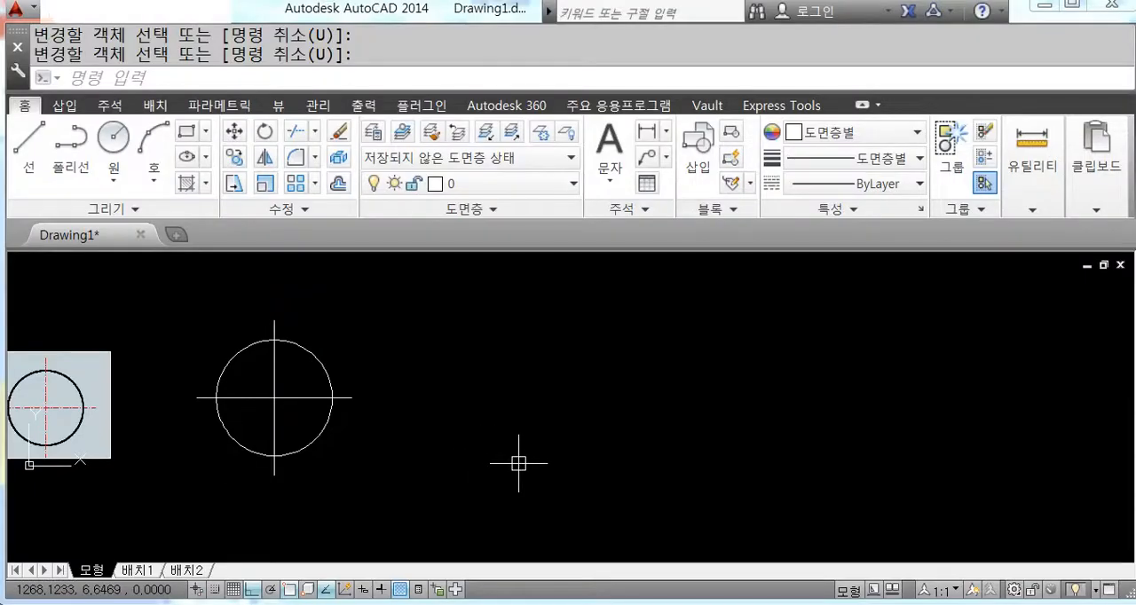
Step: Draw a new horizontal line to the right of the finished circle and a vertical line crossing it near its middle
text(l)
key(Return)
click(513, 384)
click(818, 384)
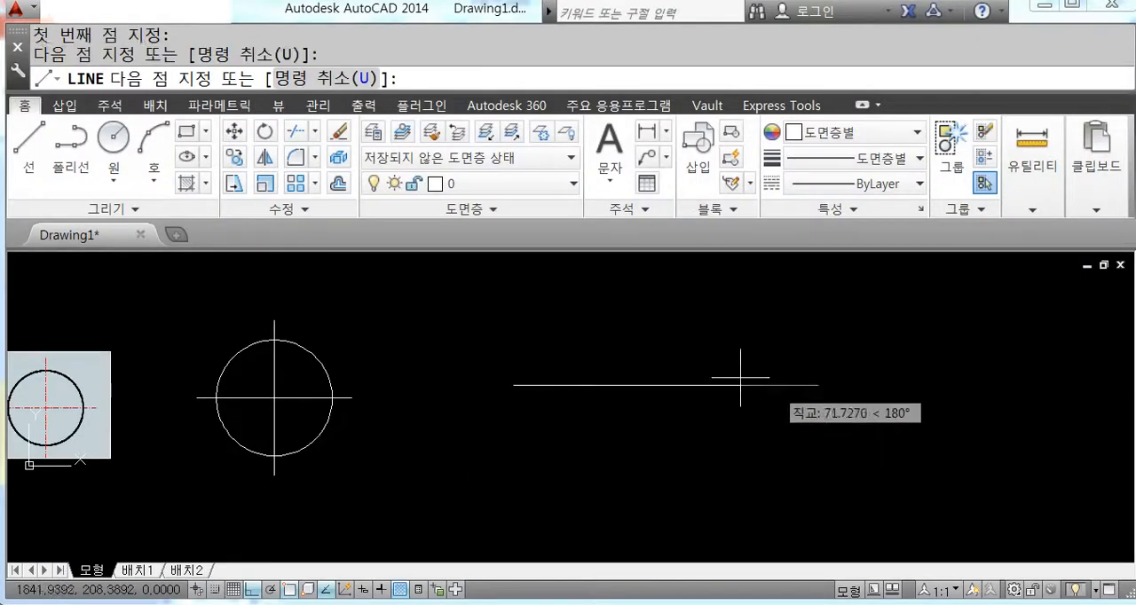
key(Return)
key(Return)
click(657, 278)
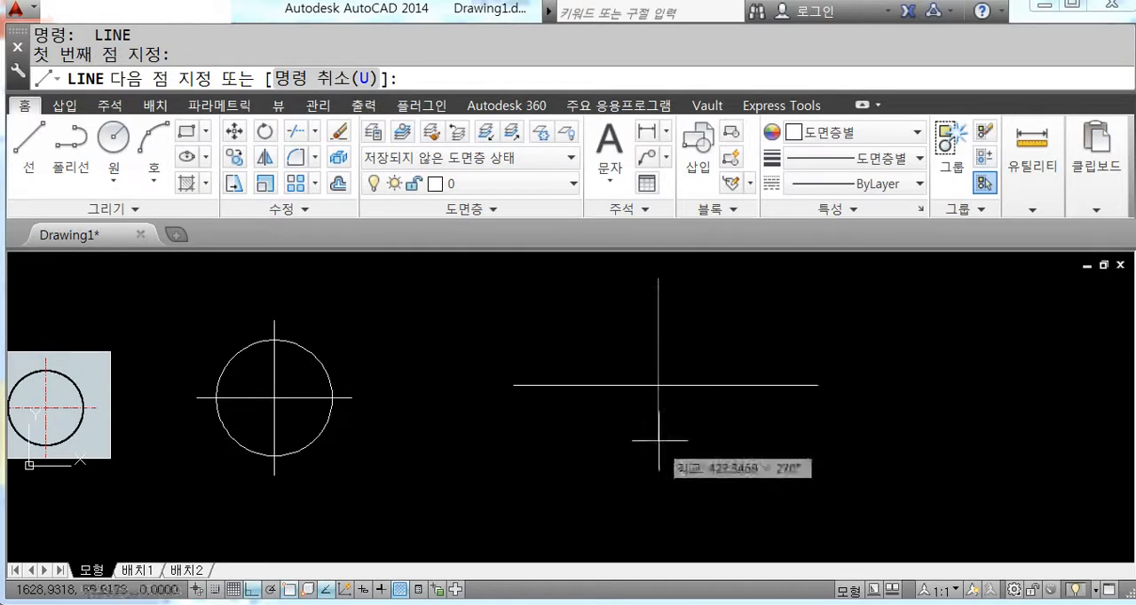
click(657, 404)
key(Return)
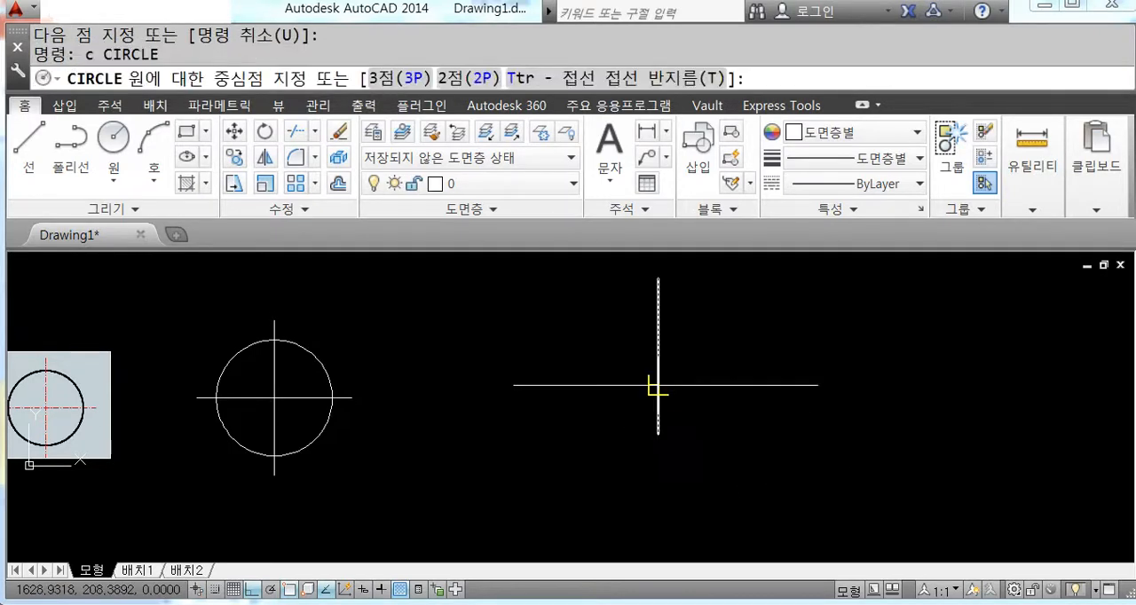
Step: Draw a circle with radius 150 centred on the intersection of the new horizontal and vertical lines
click(657, 386)
key(Return)
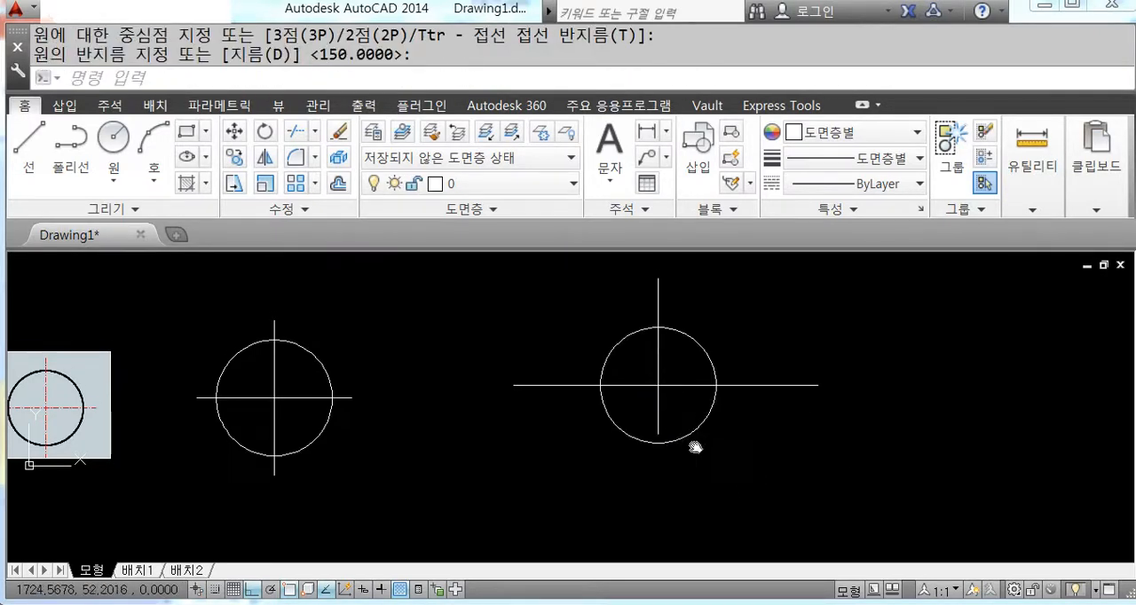
Step: Stretch the vertical line's lower end to below the new circle and shorten the horizontal line at its right end
middle_drag(695, 447, 651, 384)
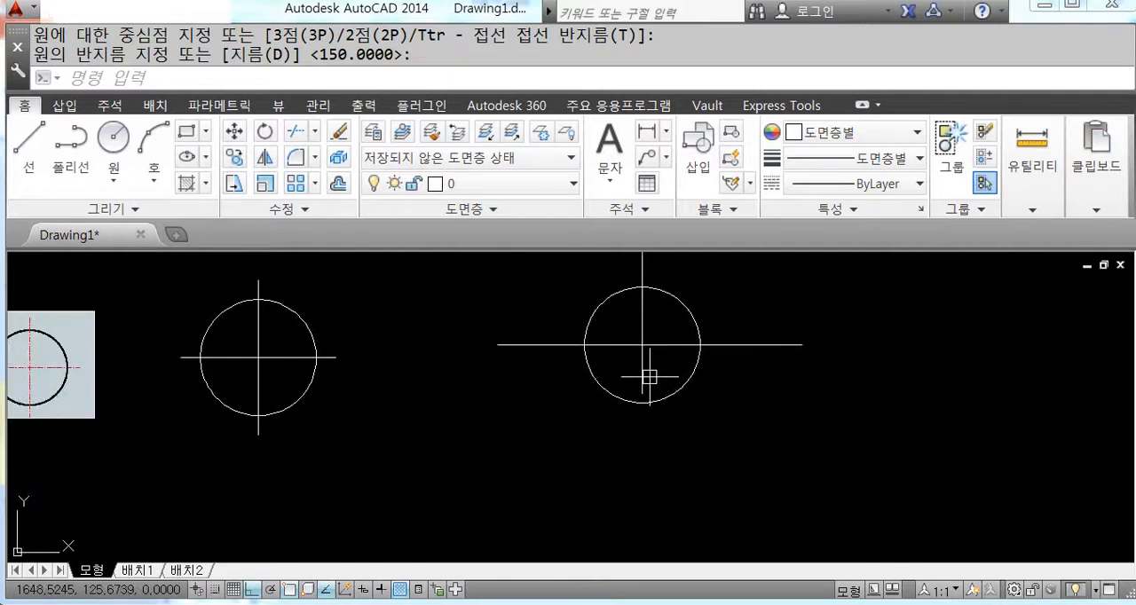
scroll(649, 377, up, 4)
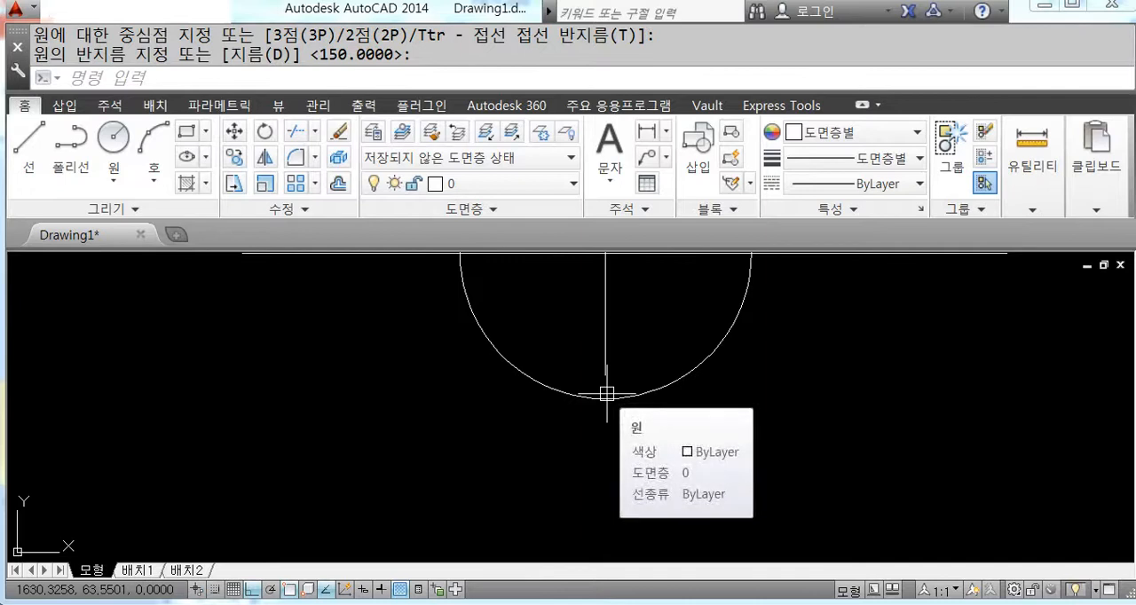
scroll(606, 393, down, 4)
click(606, 387)
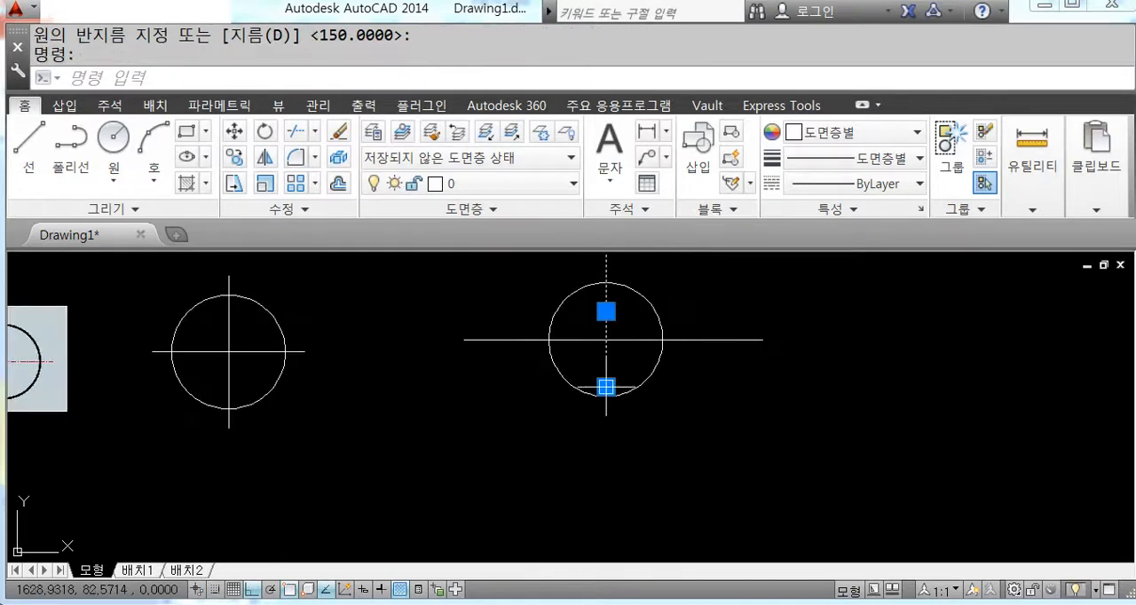
click(606, 387)
click(607, 458)
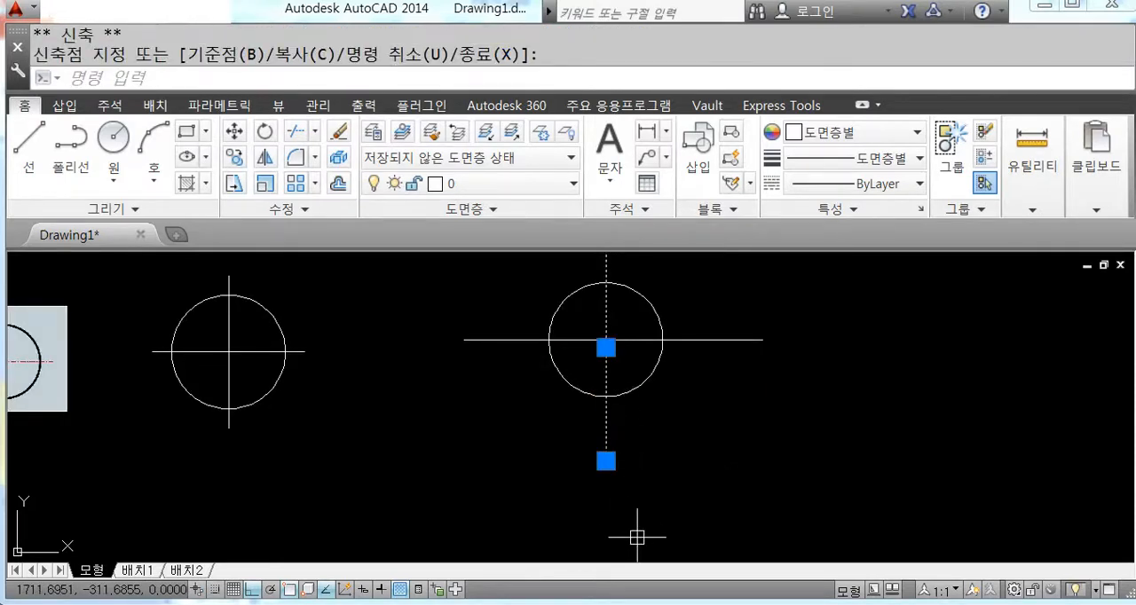
key(Escape)
click(733, 338)
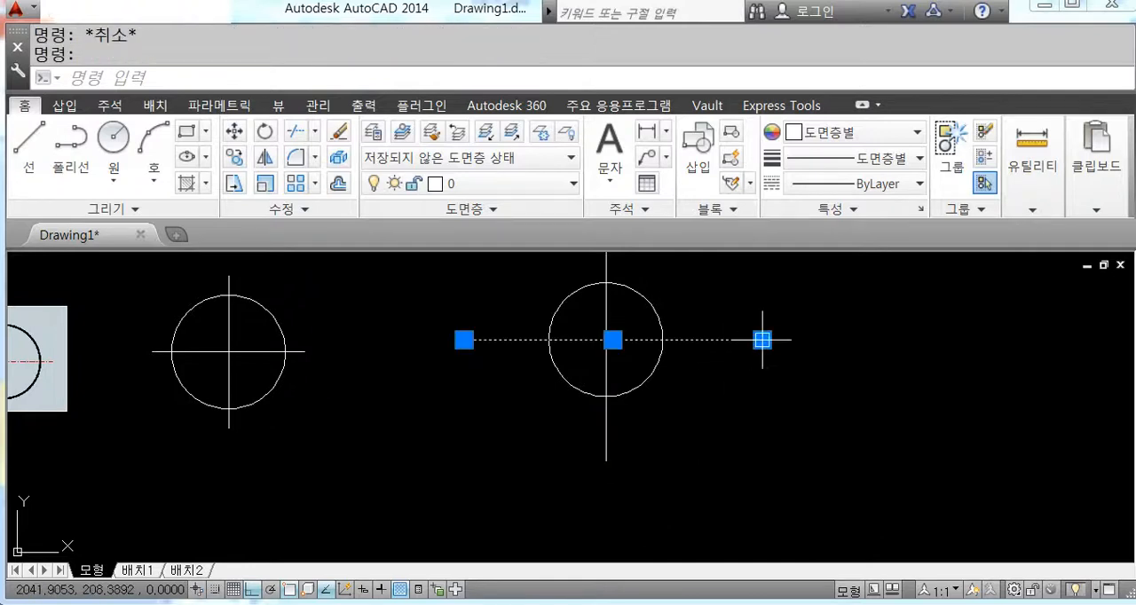
click(761, 338)
key(Escape)
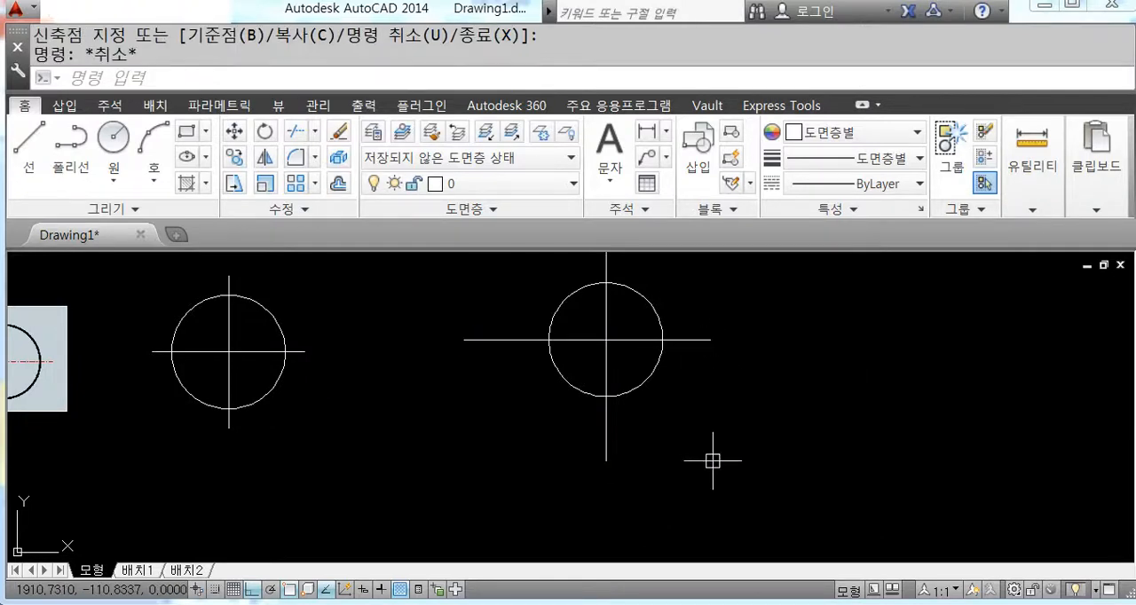
Step: Trim the four centre-line portions outside the new circle, using the circle as the cutting edge
scroll(713, 461, down, 3)
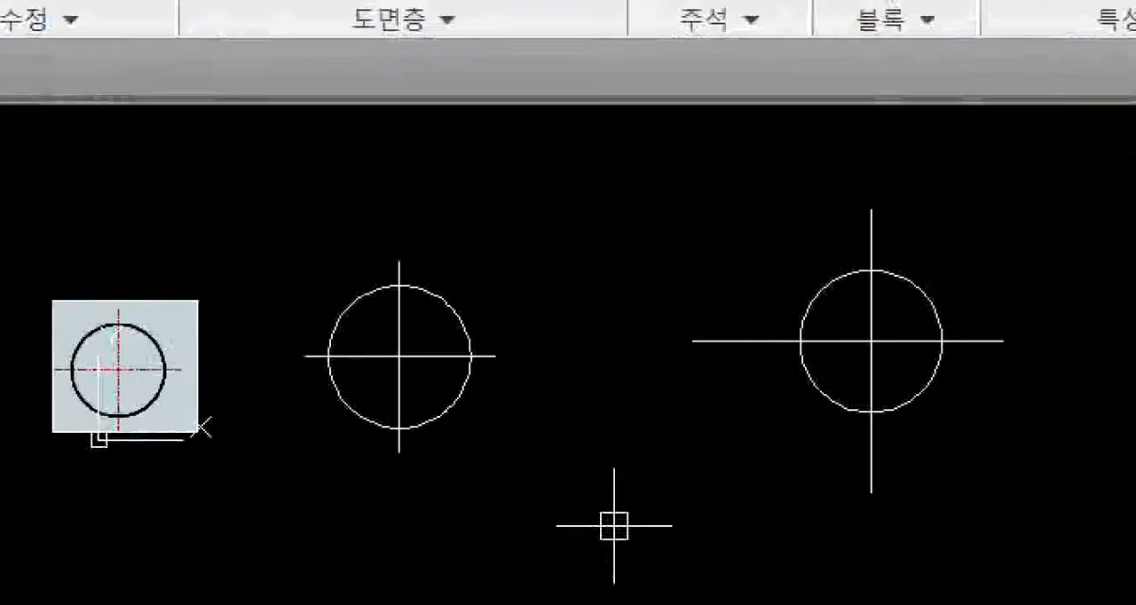
mouse_move(494, 369)
mouse_down()
mouse_move(494, 331)
mouse_move(467, 393)
mouse_up()
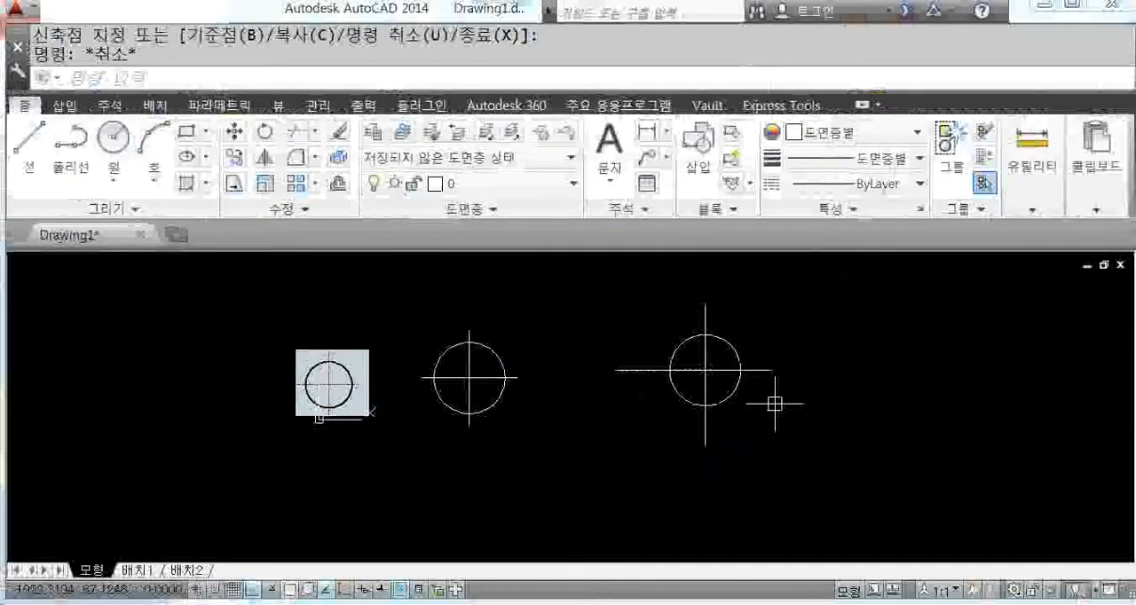
text(tr)
key(Return)
click(727, 339)
key(Return)
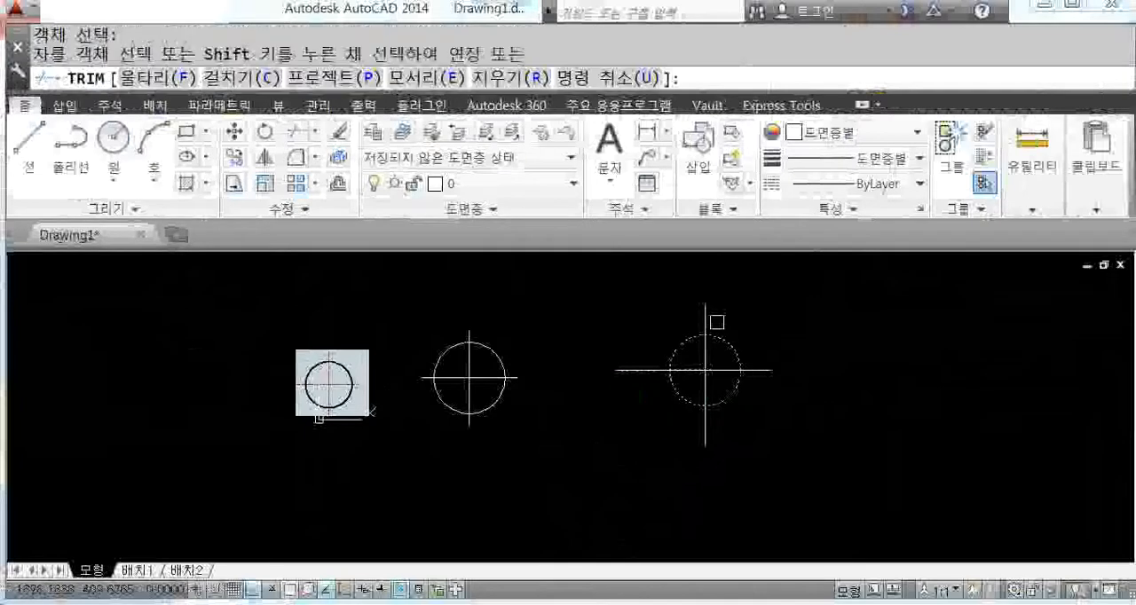
click(705, 318)
click(630, 371)
click(705, 419)
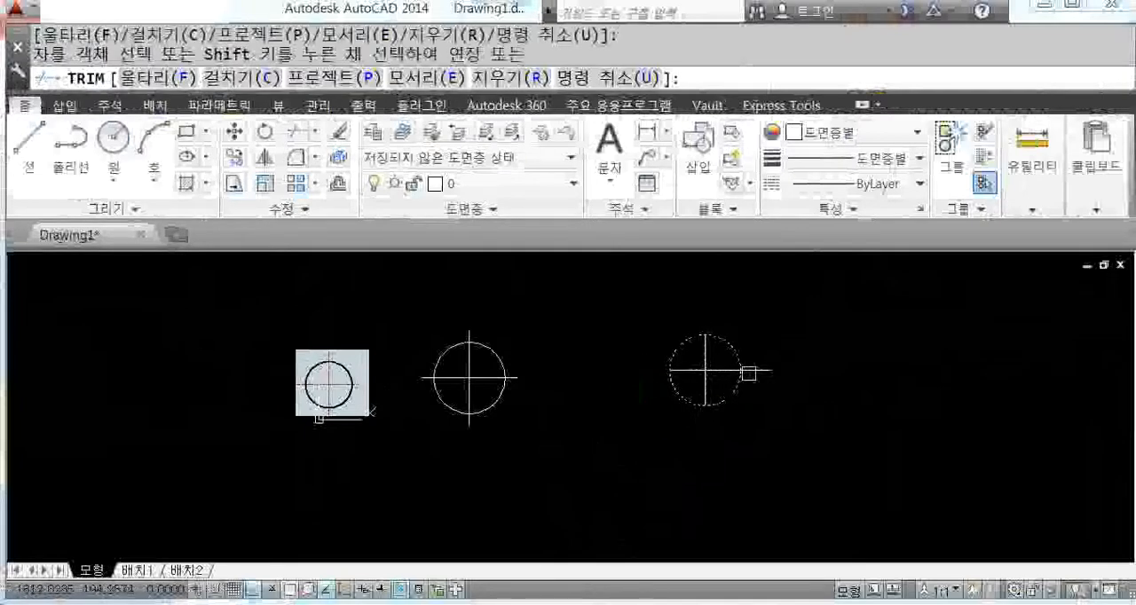
click(748, 371)
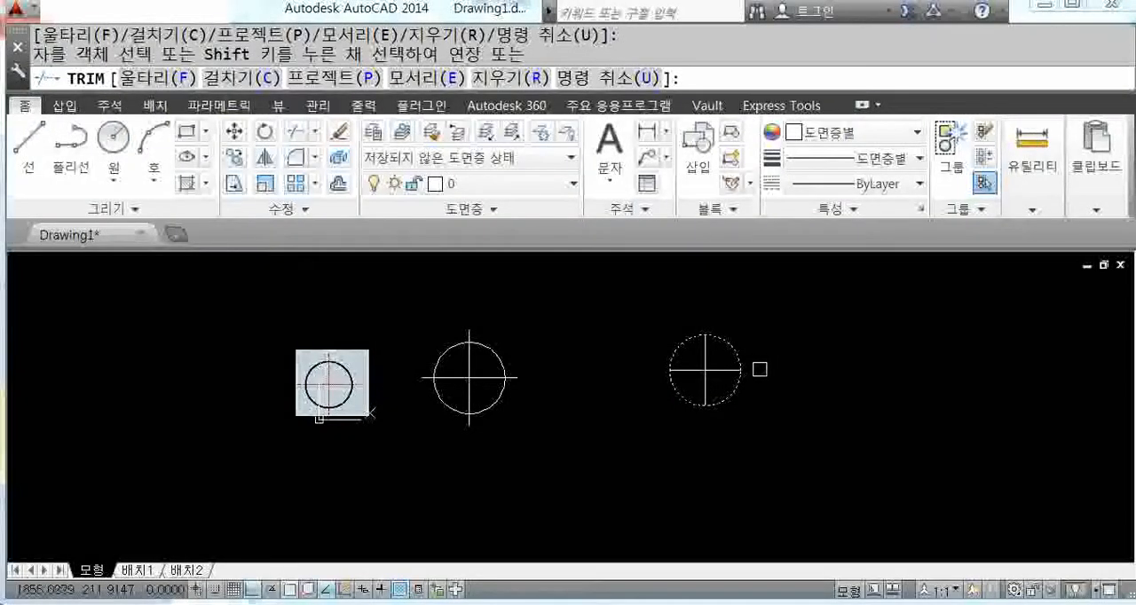
key(Return)
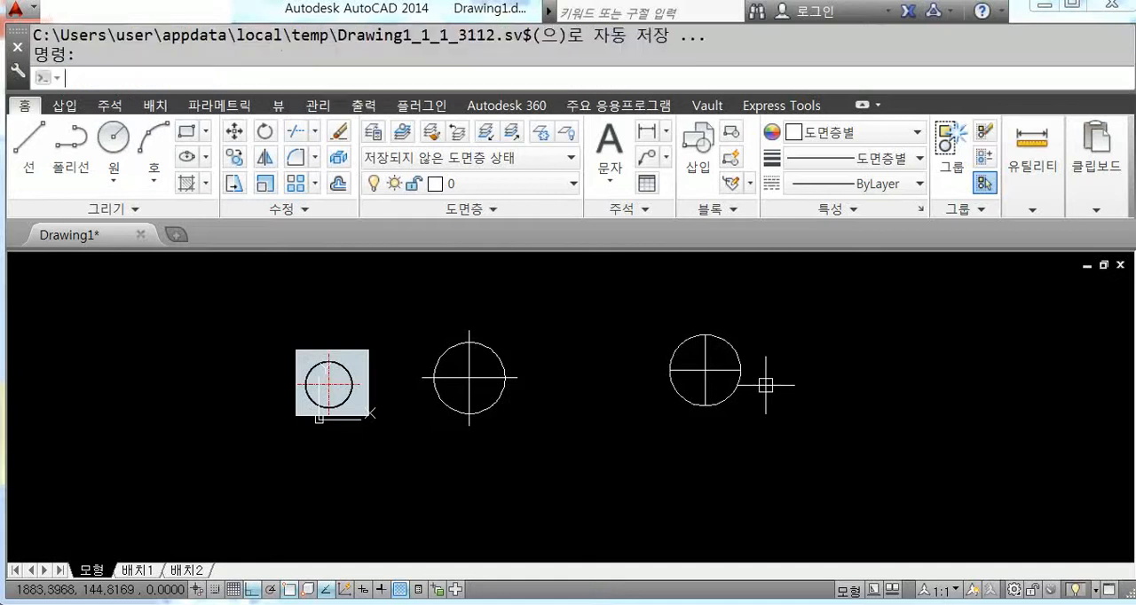
Step: Lengthen both centre lines of the second circle by a Delta of 50 at all four ends
text(LEN)
key(Return)
text(de)
key(Return)
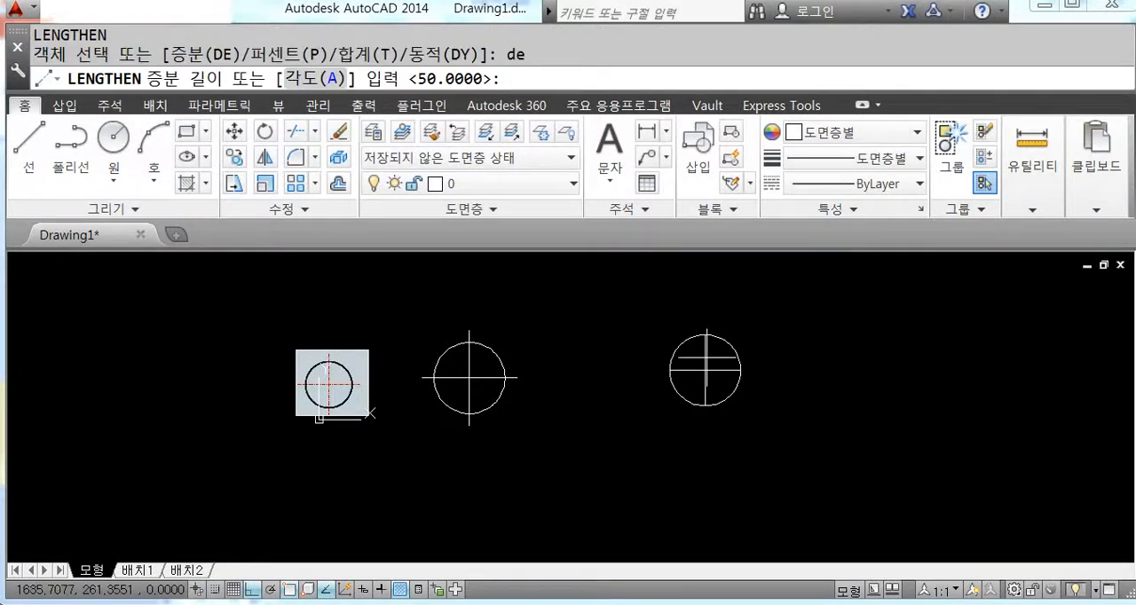
key(Return)
scroll(701, 346, up, 2)
click(699, 348)
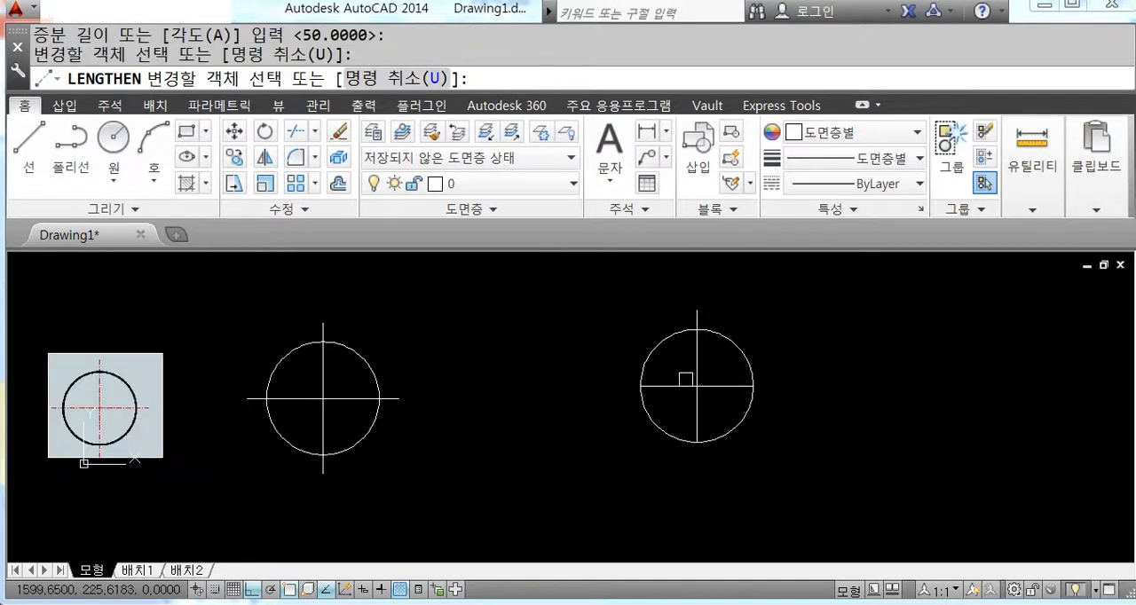
click(688, 386)
click(697, 406)
click(726, 386)
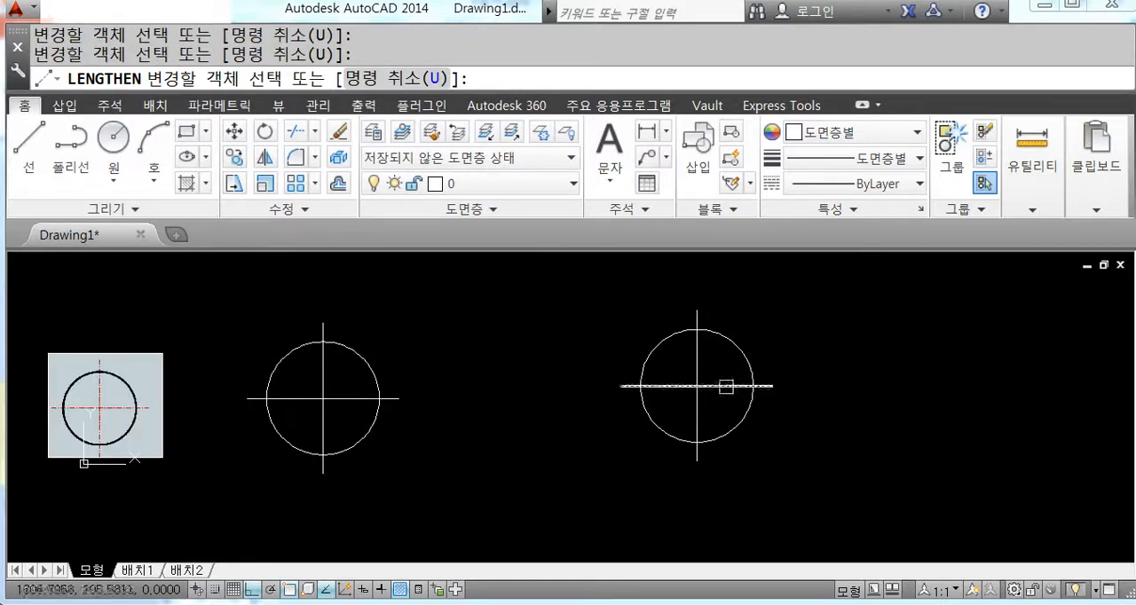
key(Escape)
Step: Erase the second circle together with its two centre lines
click(834, 436)
click(603, 314)
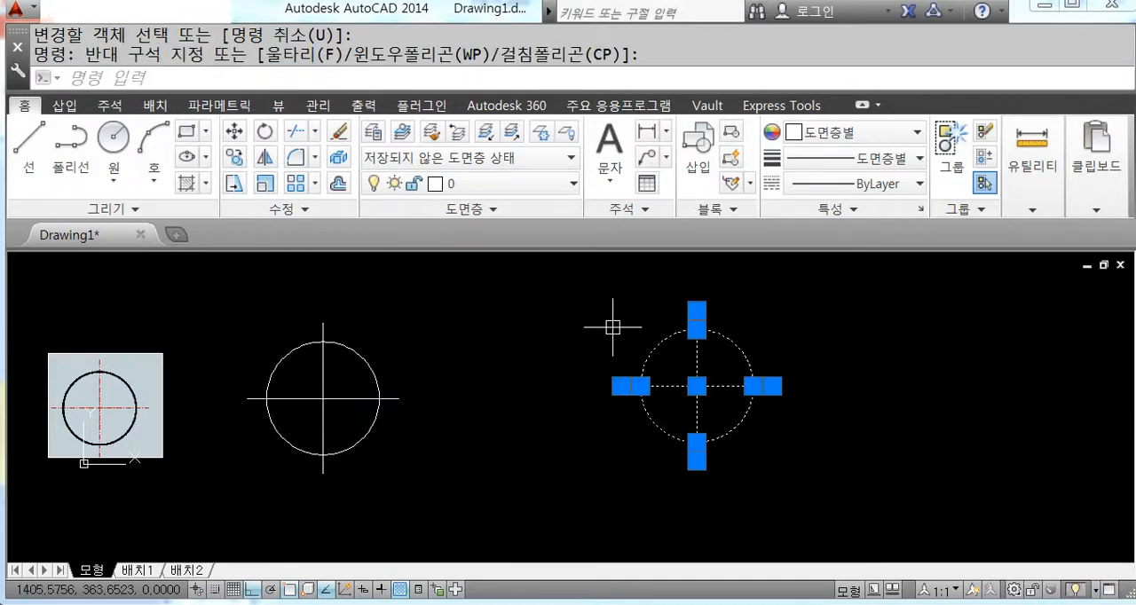
key(Delete)
middle_drag(486, 407, 641, 412)
scroll(508, 384, up, 2)
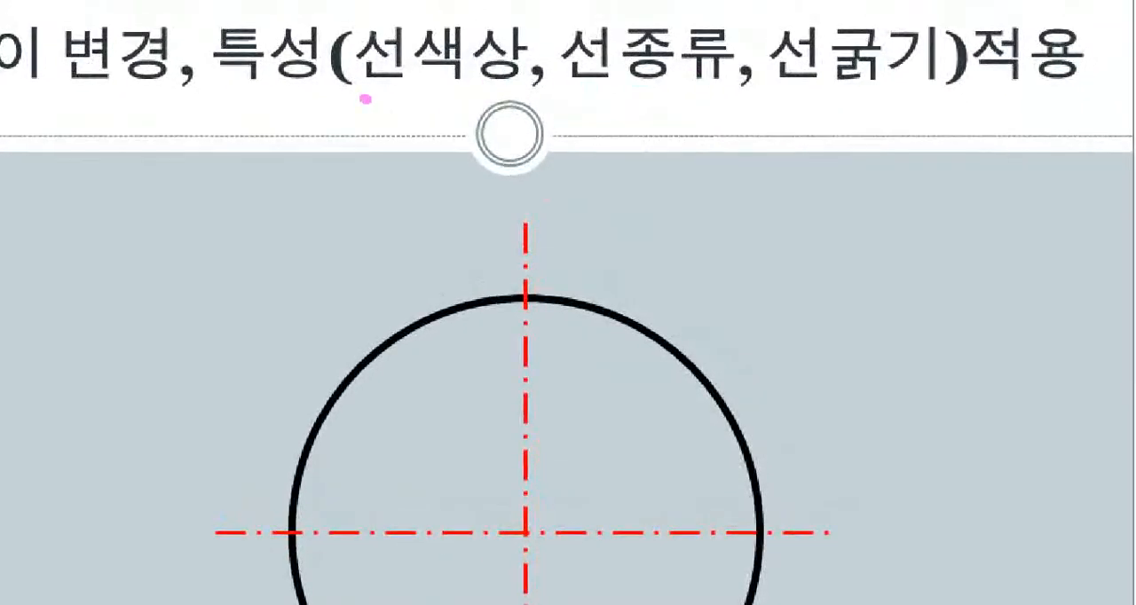
drag(364, 96, 749, 92)
drag(786, 87, 959, 89)
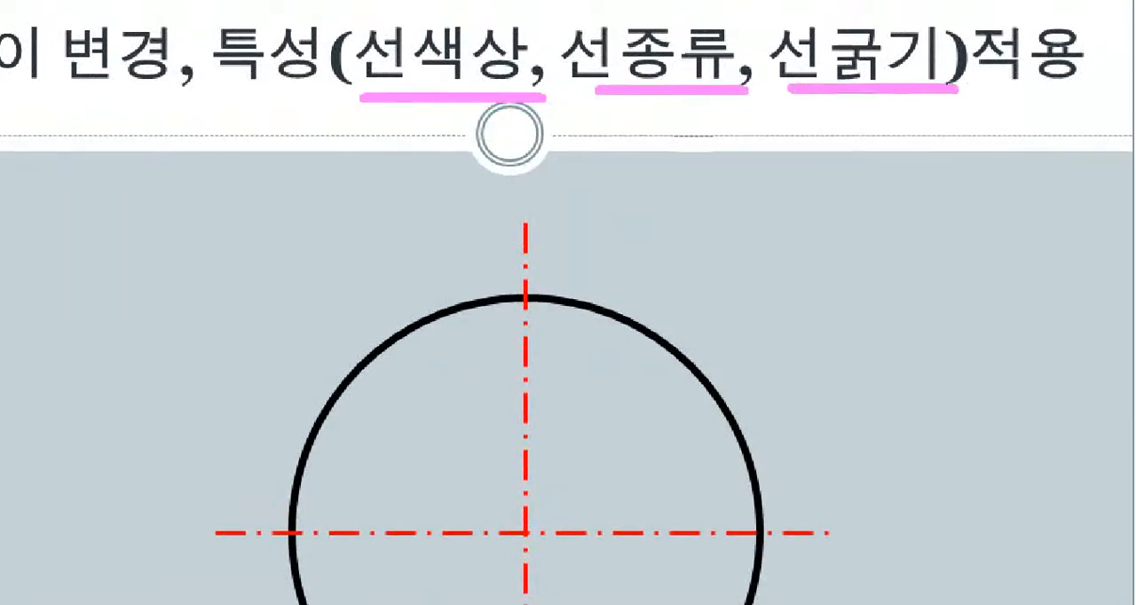
click(870, 104)
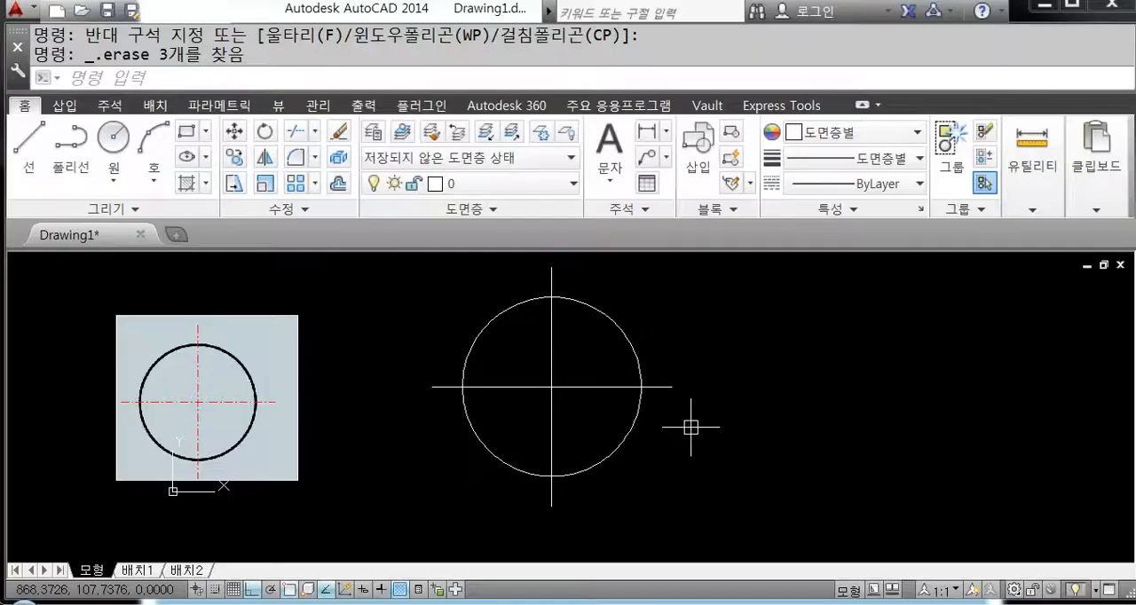
middle_drag(758, 392, 665, 383)
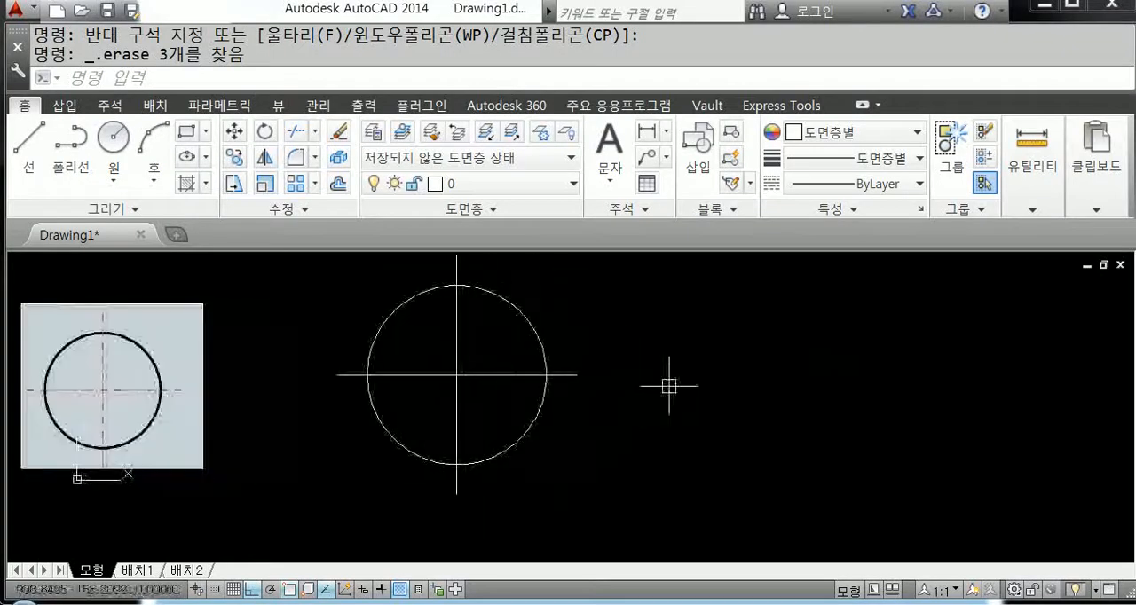
click(1032, 173)
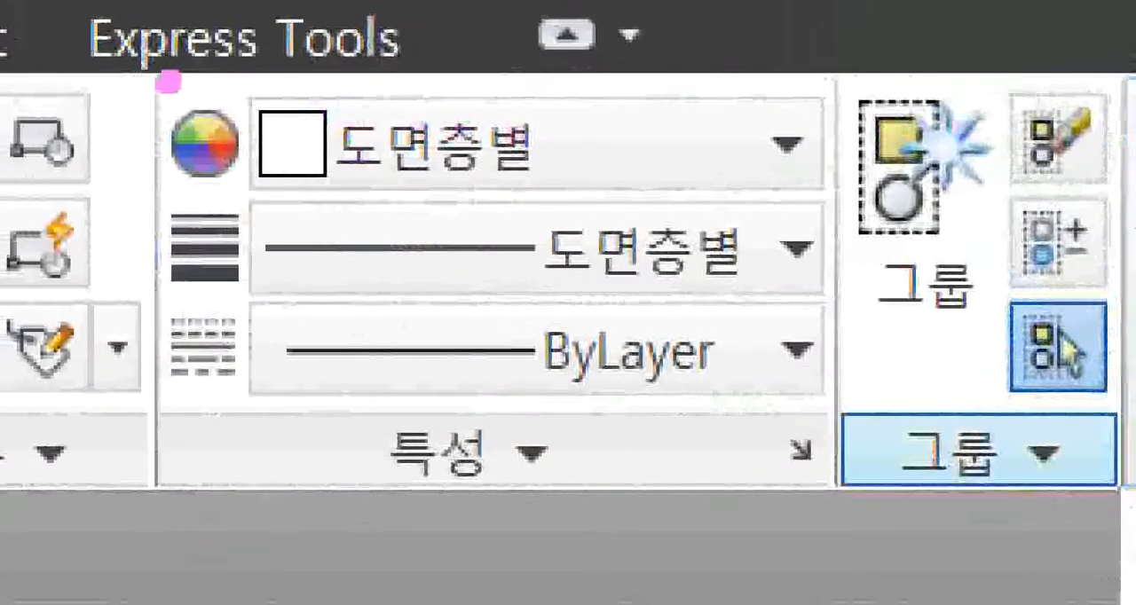
mouse_move(155, 83)
ctrl+mouse_down()
mouse_move(820, 464)
mouse_move(841, 501)
ctrl+mouse_up()
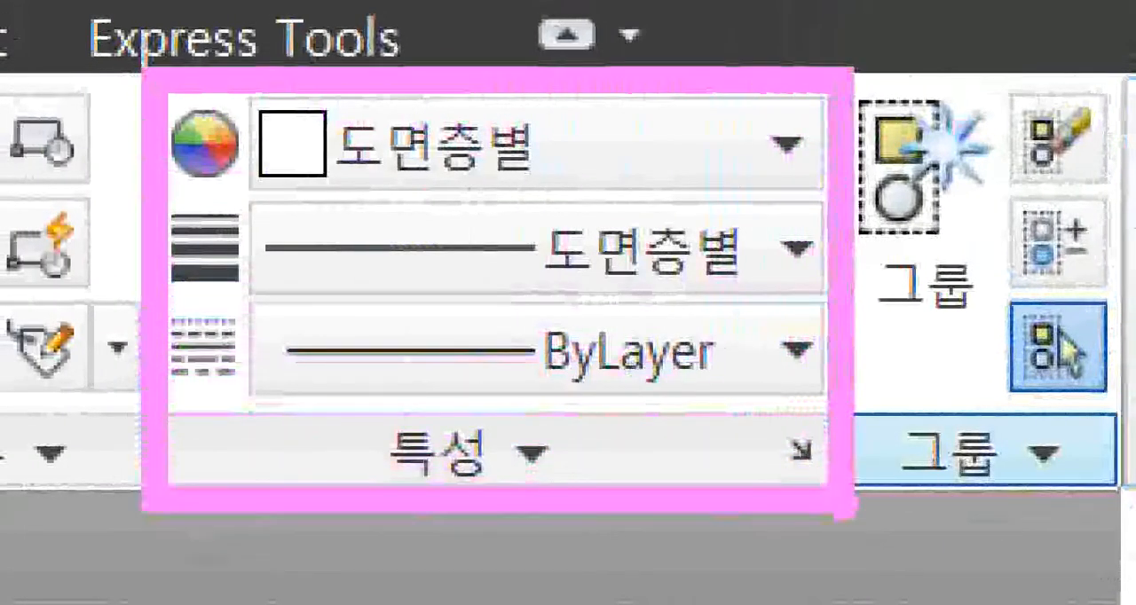
drag(639, 145, 721, 103)
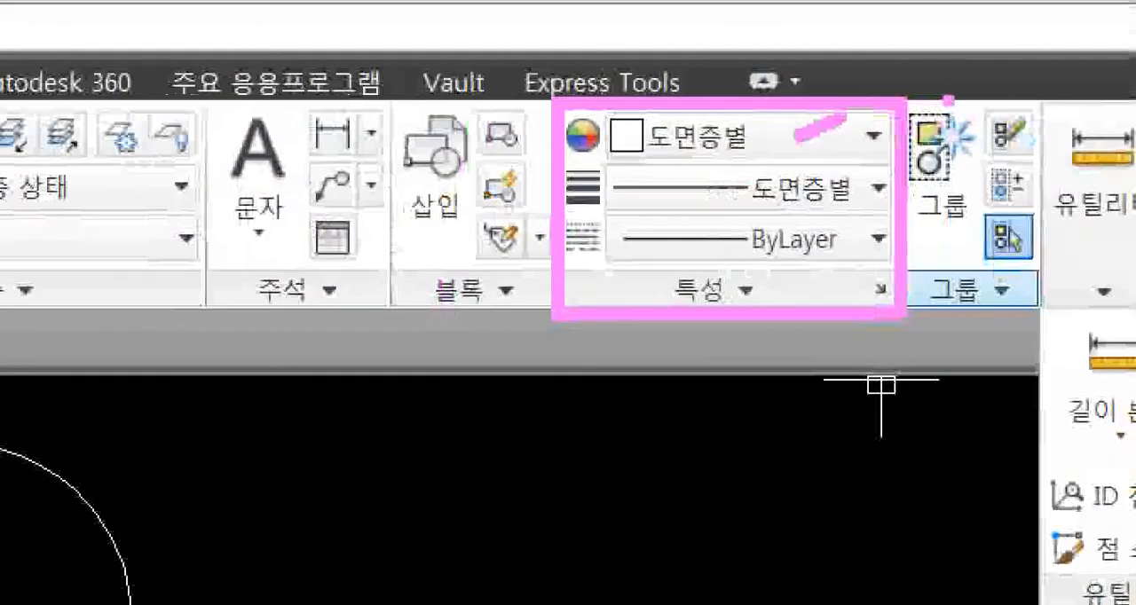
drag(949, 100, 964, 83)
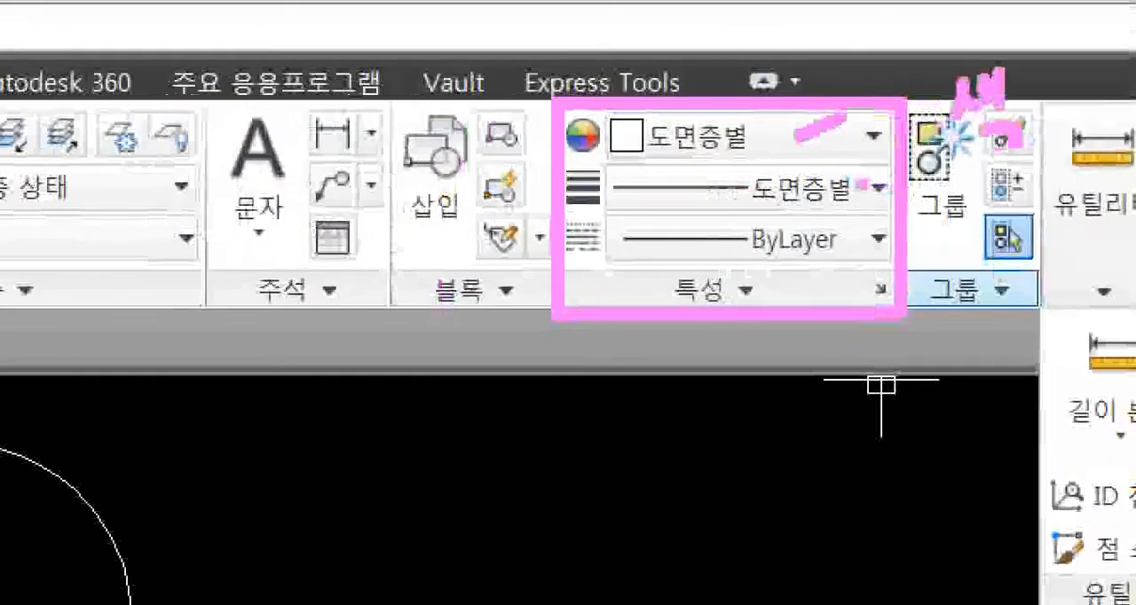
mouse_move(860, 184)
mouse_down()
mouse_move(950, 189)
mouse_move(1001, 218)
mouse_move(1092, 220)
mouse_up()
drag(872, 248, 1001, 375)
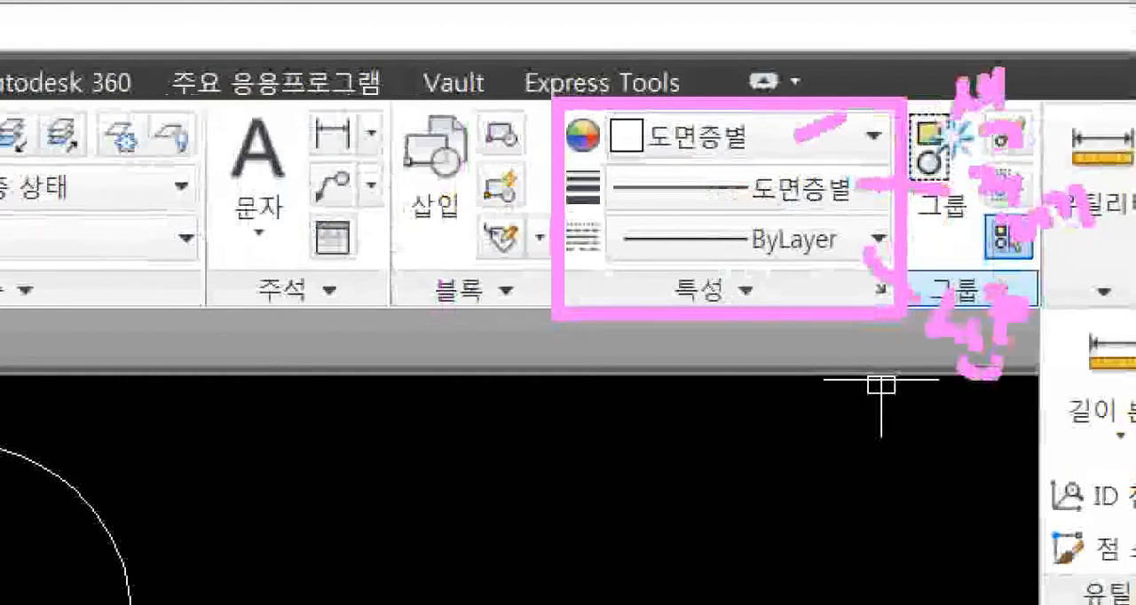
drag(1046, 288, 1076, 307)
drag(1037, 342, 1075, 327)
drag(1045, 336, 1047, 364)
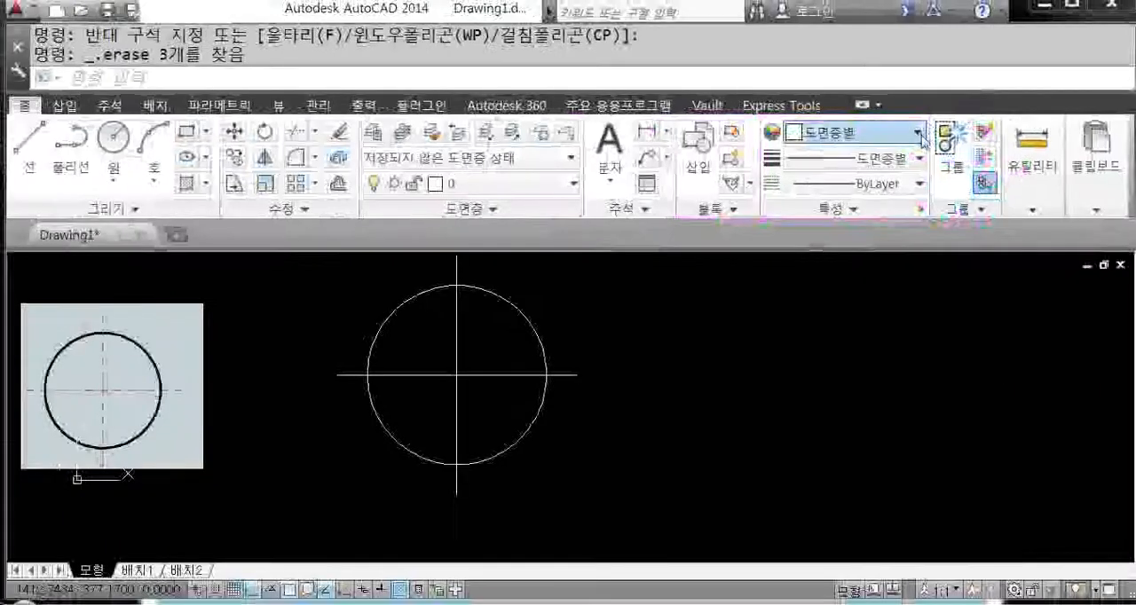
Step: Open the full Select Color dialog from the object colour choices
click(873, 136)
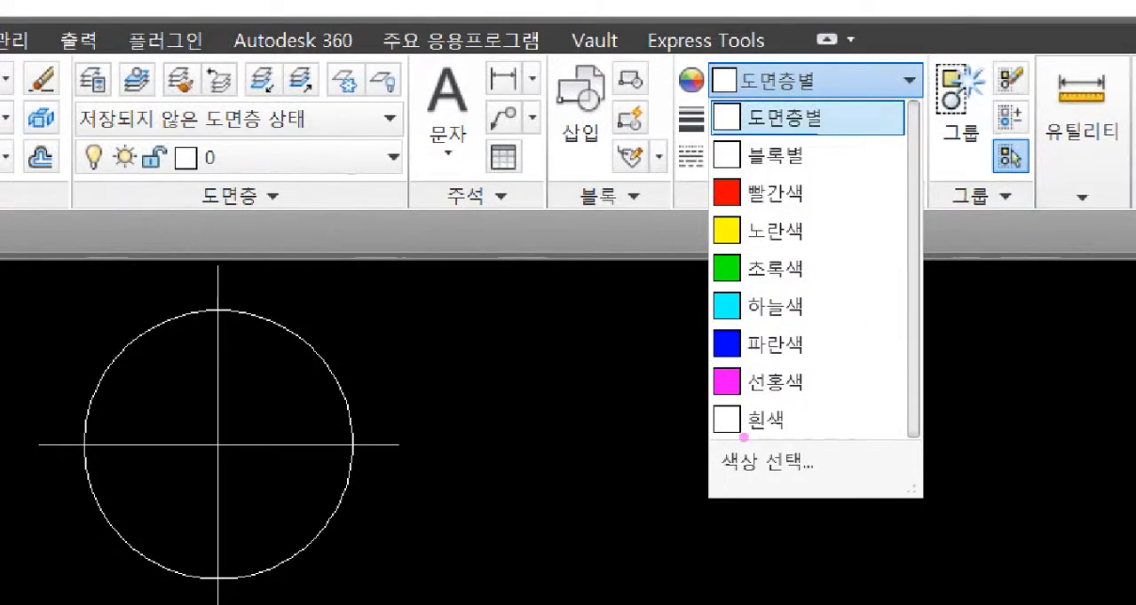
drag(709, 438, 830, 488)
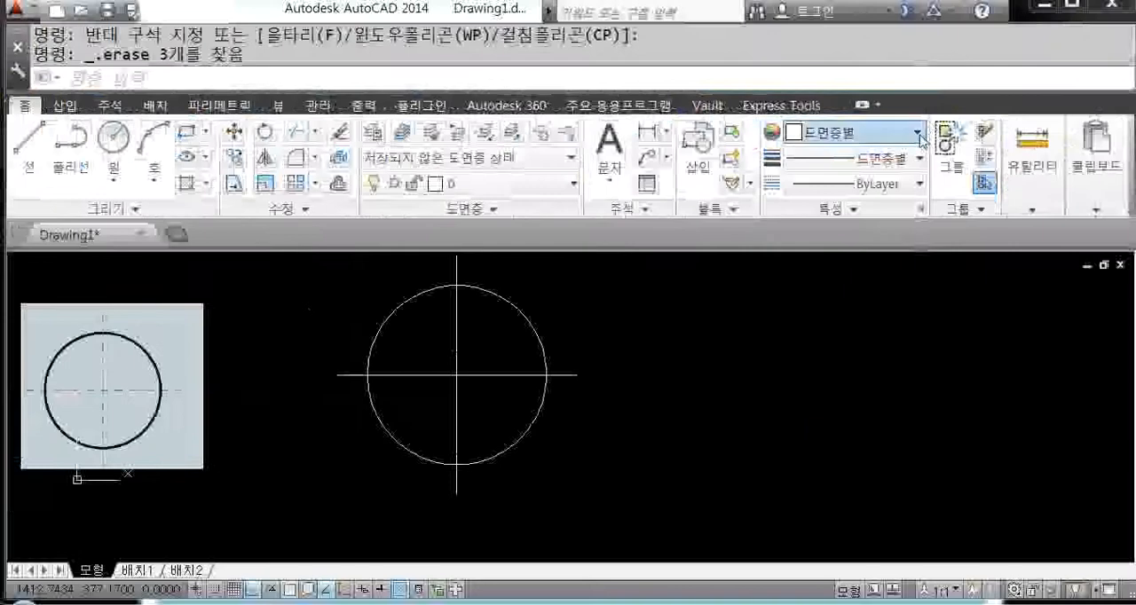
click(910, 82)
click(834, 387)
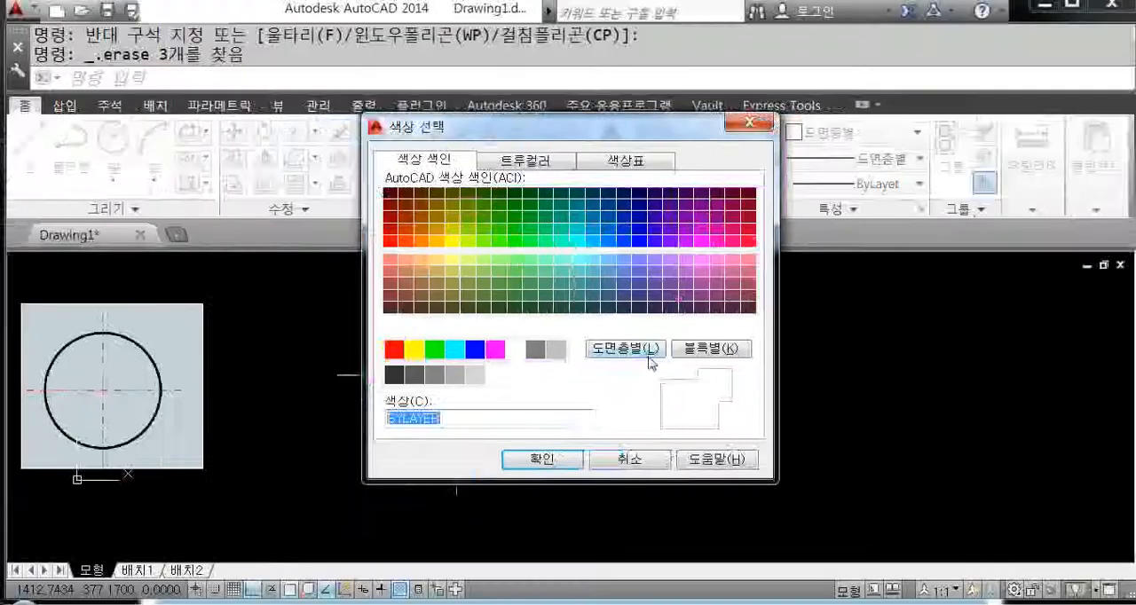
Step: Try several hues and a different luminance in the True Color palette, ending on the light green 139,210,121
click(533, 163)
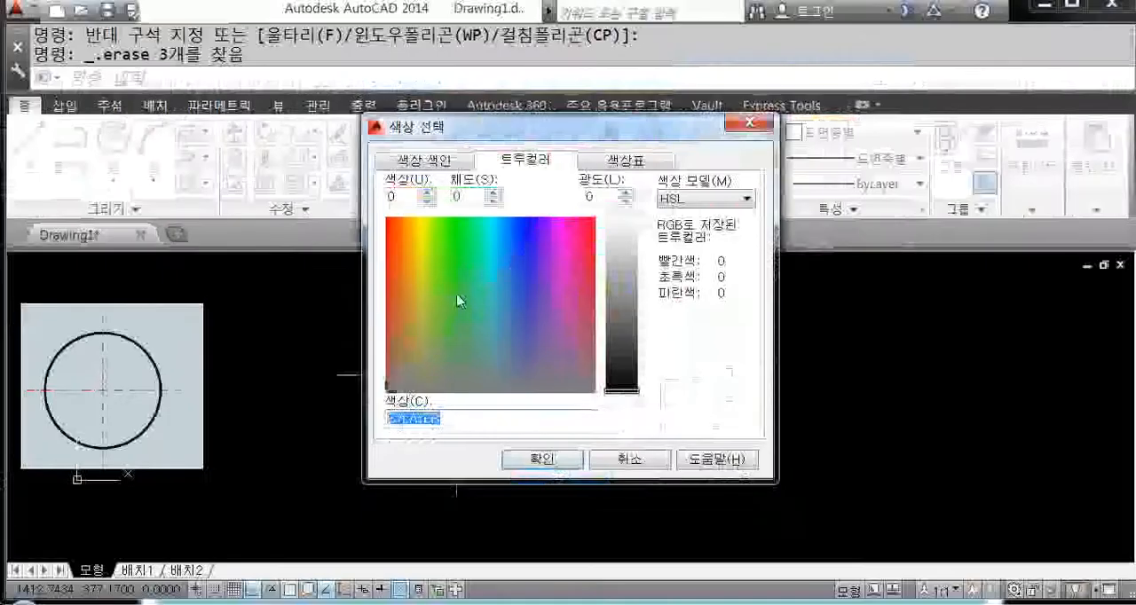
click(456, 293)
drag(626, 279, 629, 328)
click(540, 328)
click(510, 279)
click(560, 266)
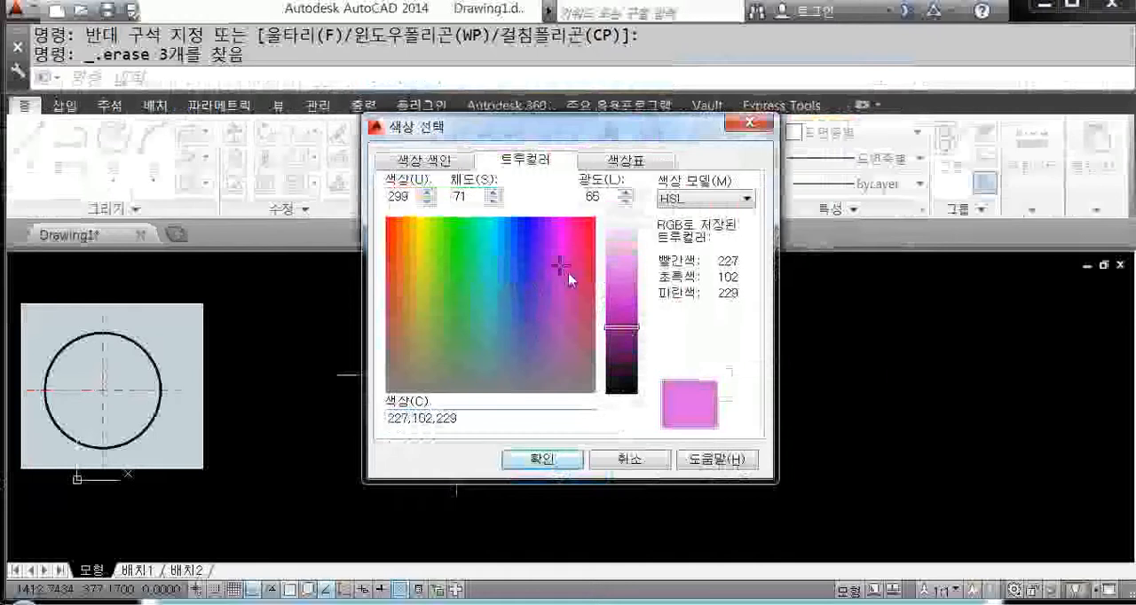
click(449, 301)
click(450, 305)
Step: Return to the Index Color palette and move the Select Color dialog clear of the drawn circle
click(414, 163)
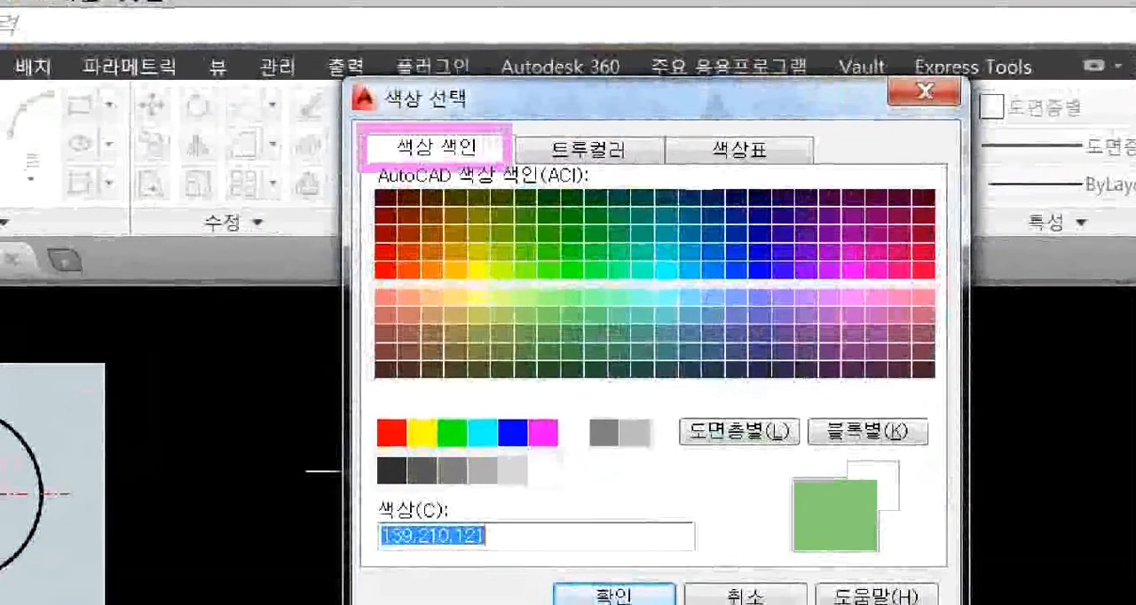
ctrl+drag(368, 407, 671, 460)
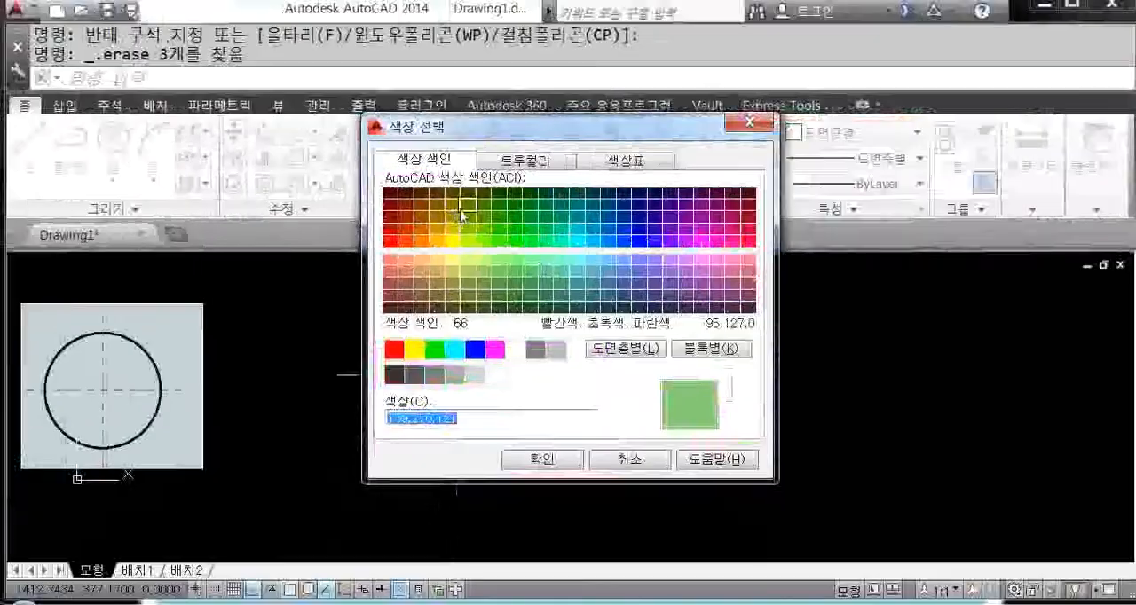
drag(567, 141, 815, 207)
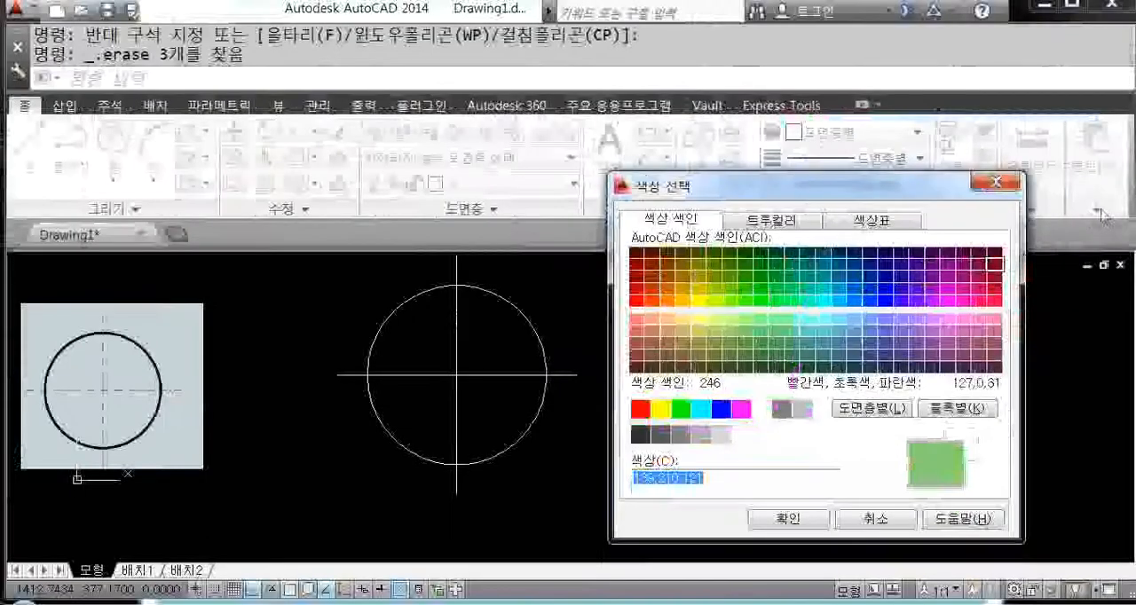
Step: Cancel the open Select Color dialog and use the COLOR command to set the current colour to index colour 32
click(877, 525)
middle_drag(838, 397, 728, 405)
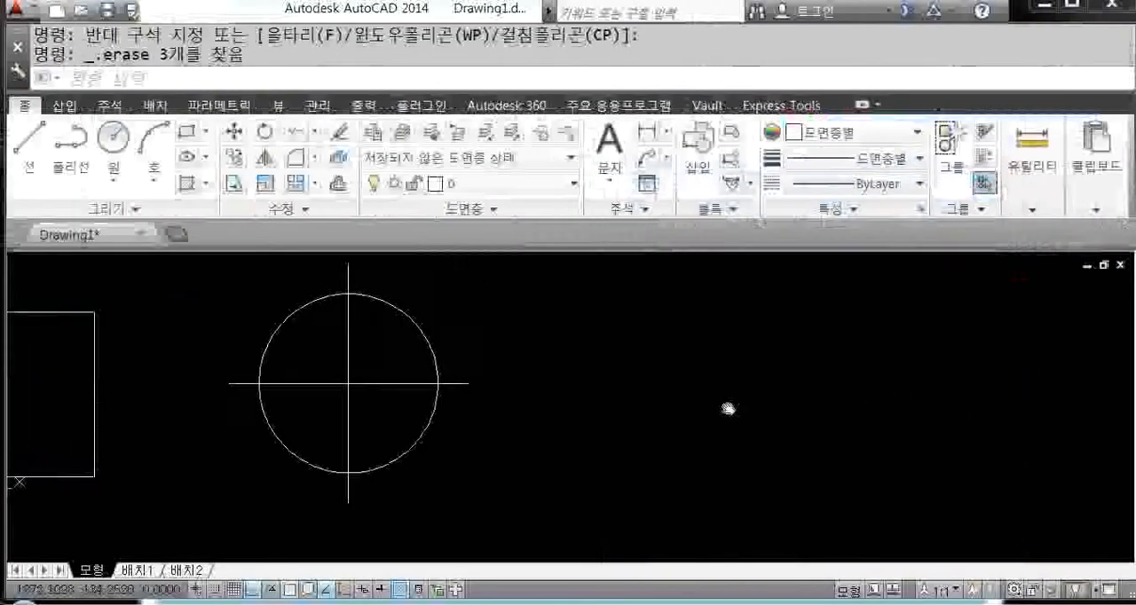
text(c)
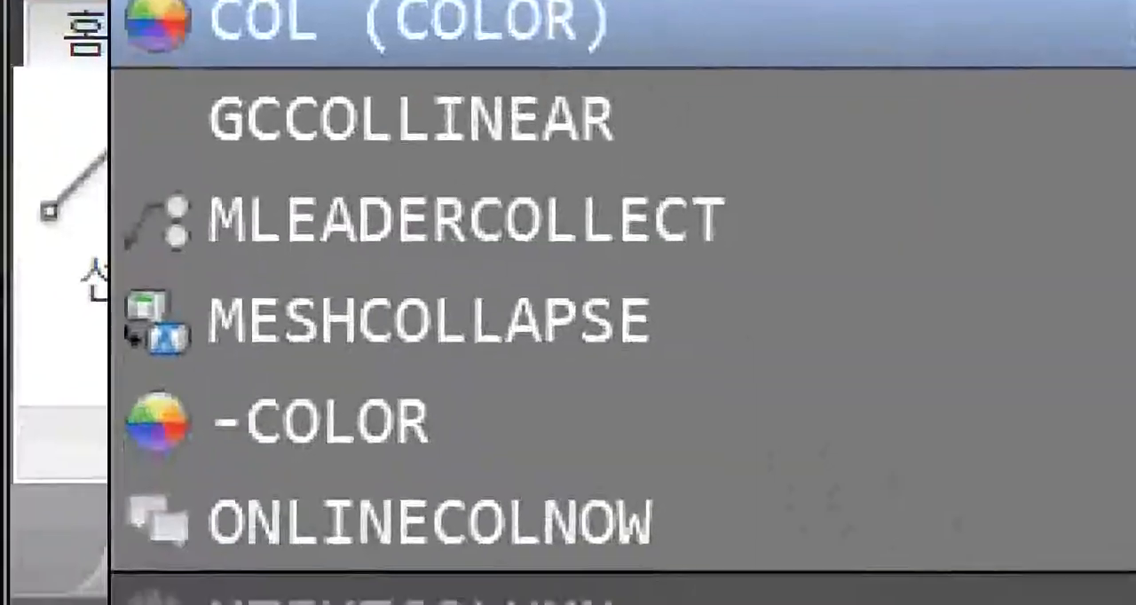
key(Return)
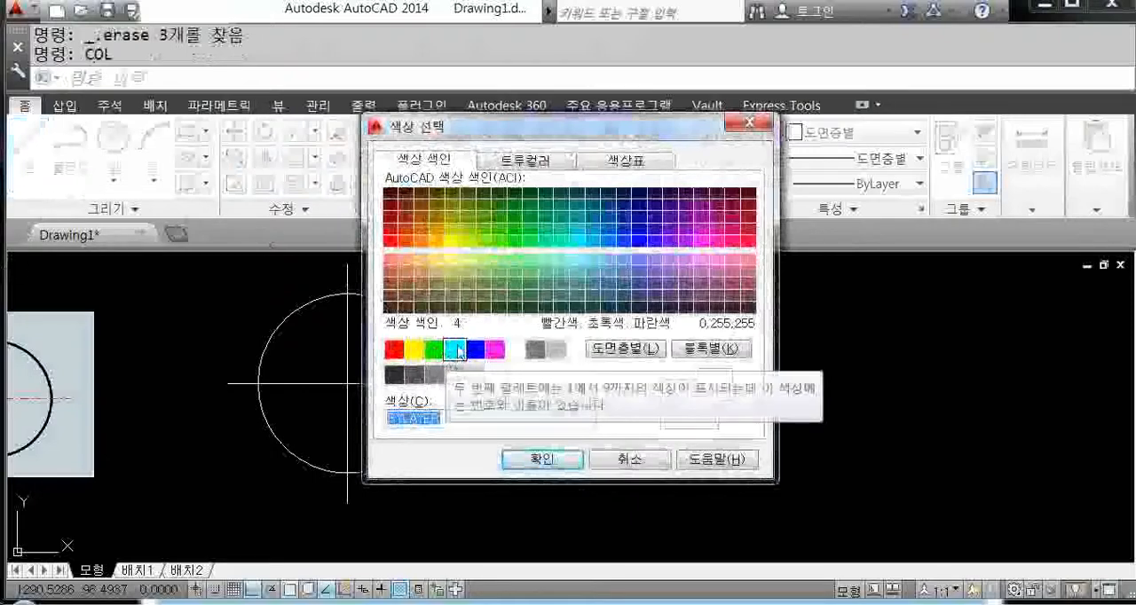
click(423, 229)
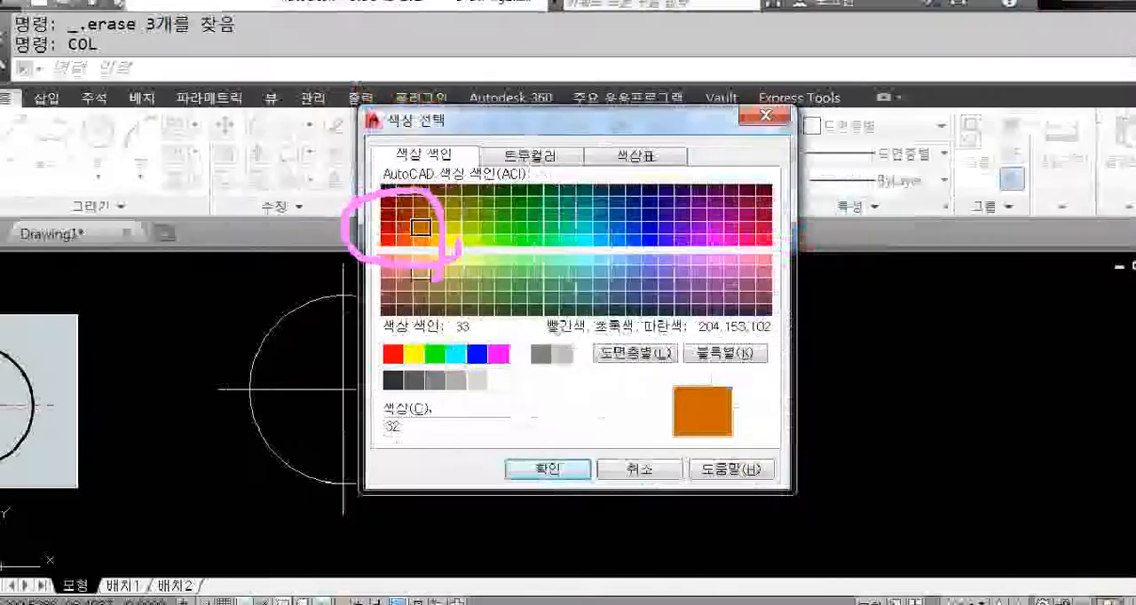
click(579, 470)
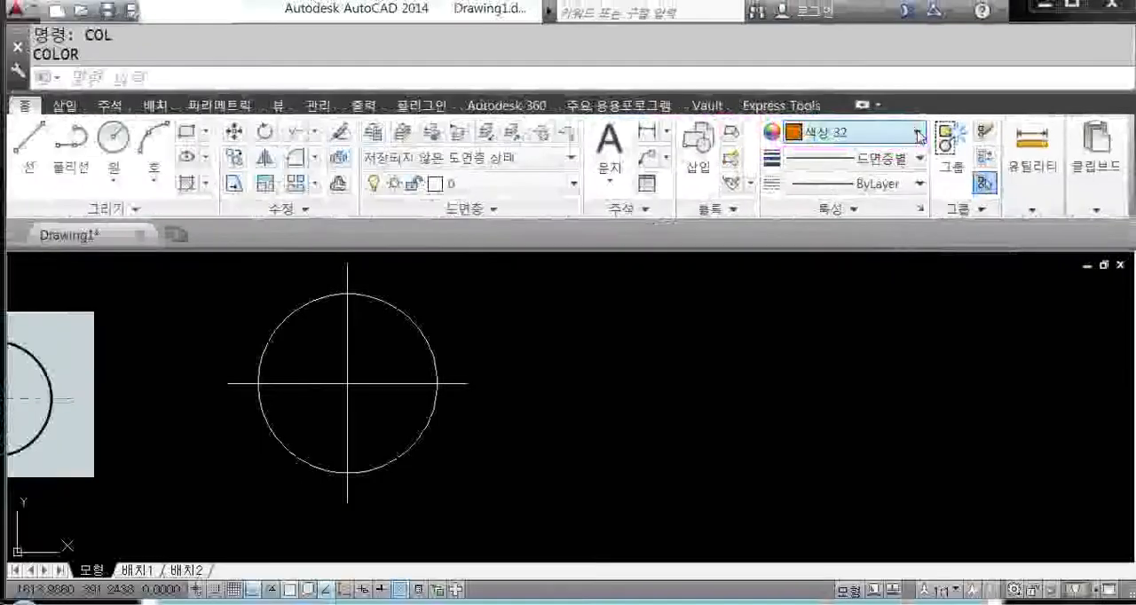
Step: Look through the object colour choices and the available lineweights
click(923, 137)
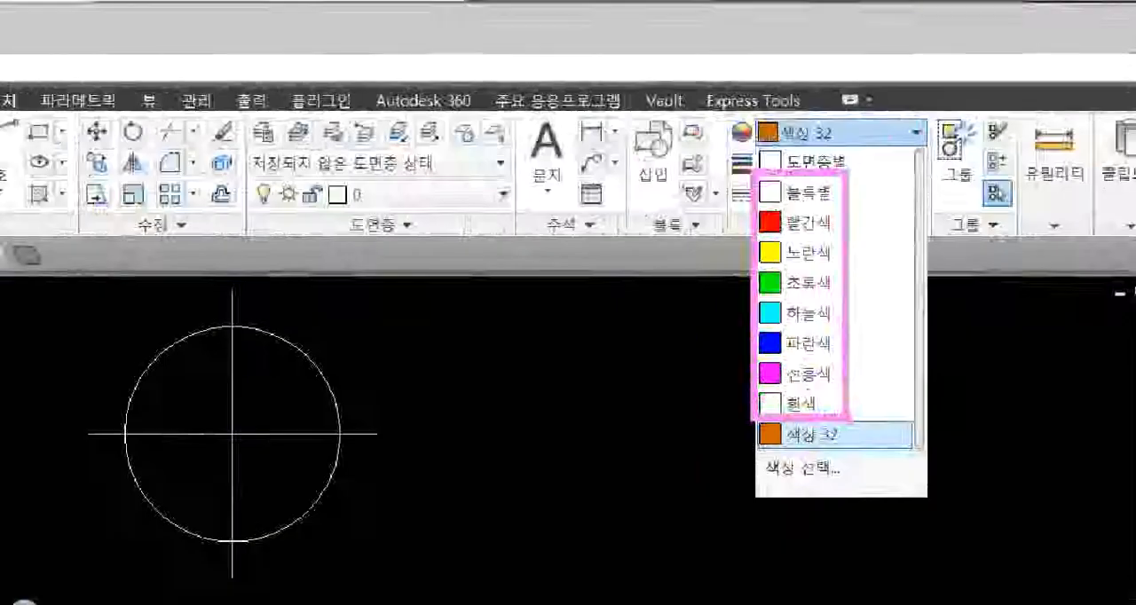
click(918, 133)
click(920, 160)
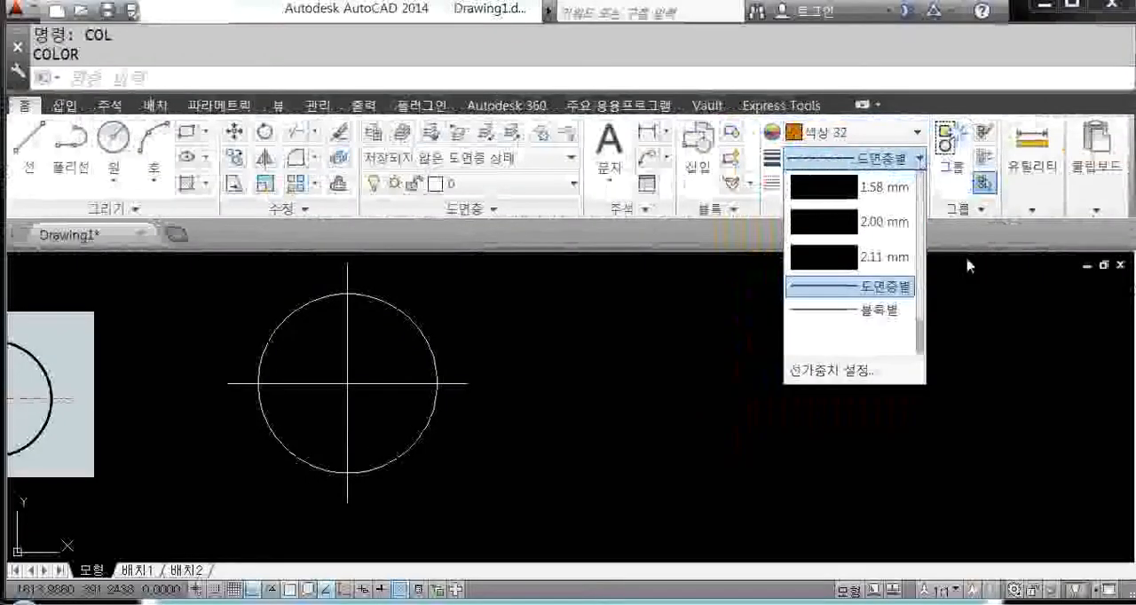
drag(923, 349, 920, 300)
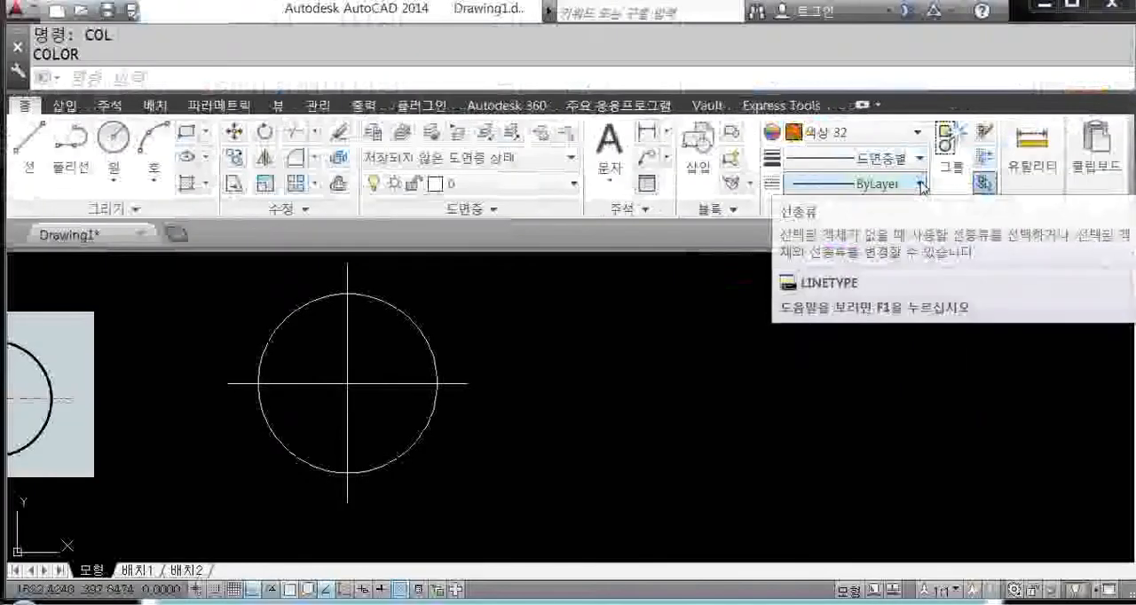
Step: Examine the linetypes available as the current linetype: ByLayer, ByBlock and Continuous
click(921, 186)
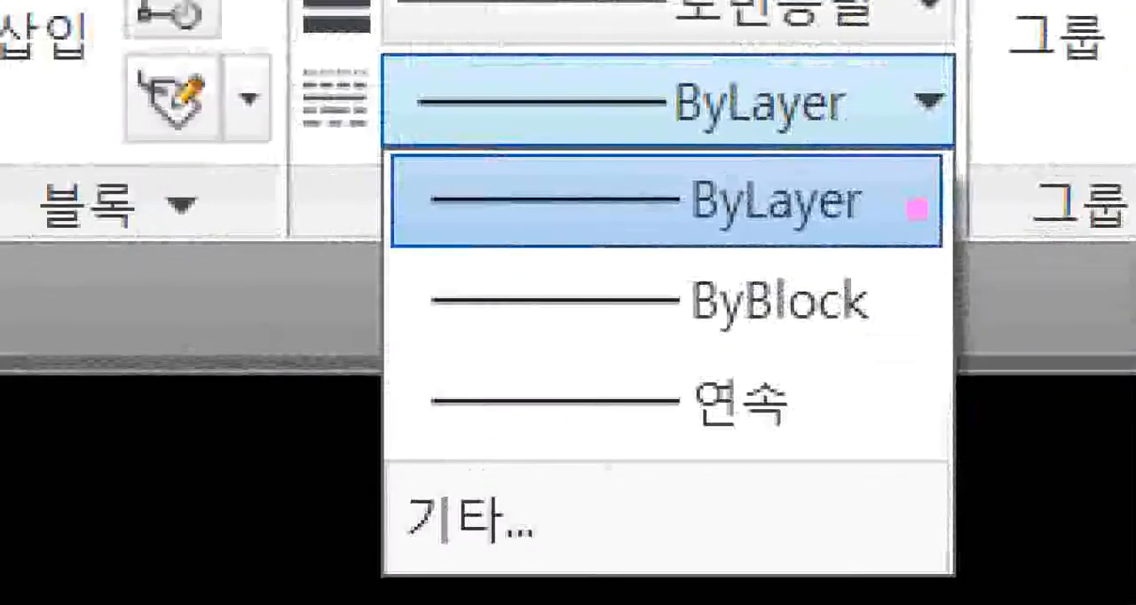
drag(874, 213, 988, 207)
drag(888, 311, 974, 320)
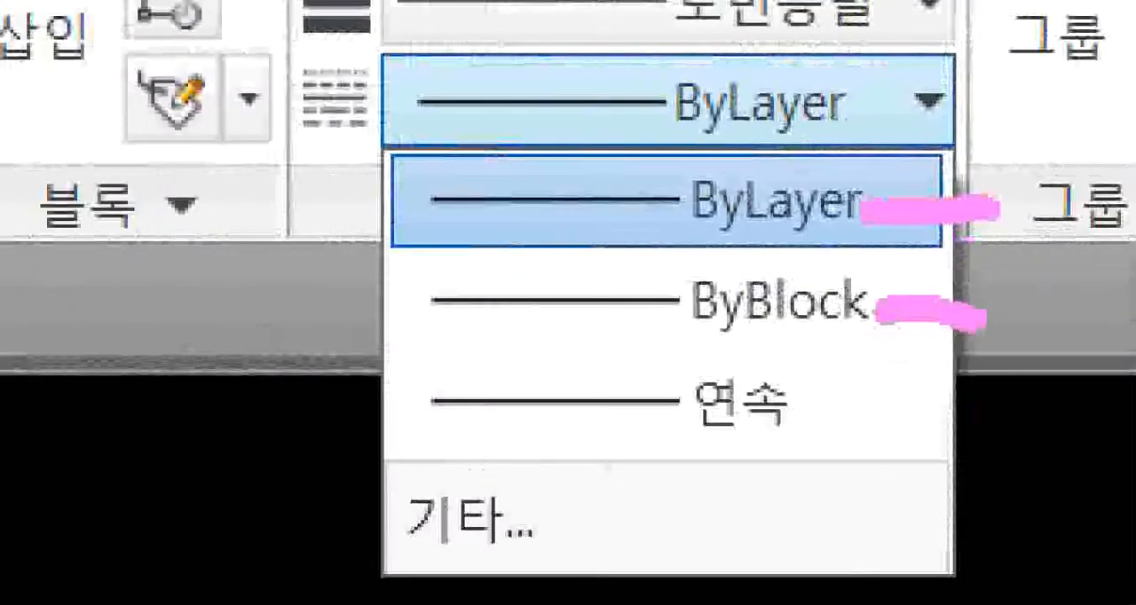
drag(829, 420, 923, 419)
drag(379, 140, 742, 441)
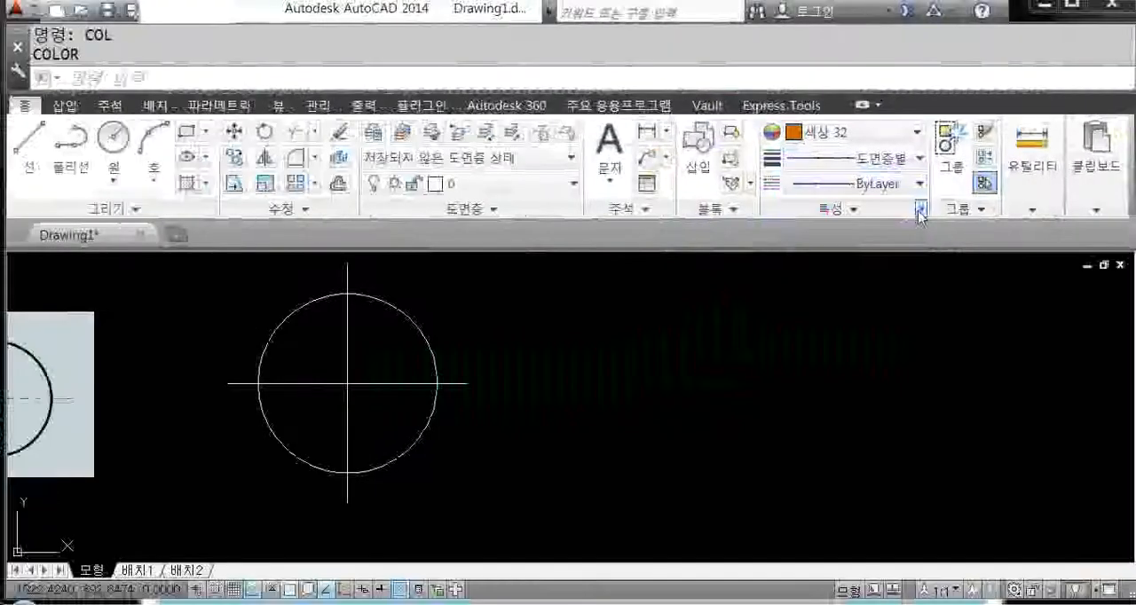
Step: View the Linetype Manager through the option for other linetypes and close it without changes
click(918, 182)
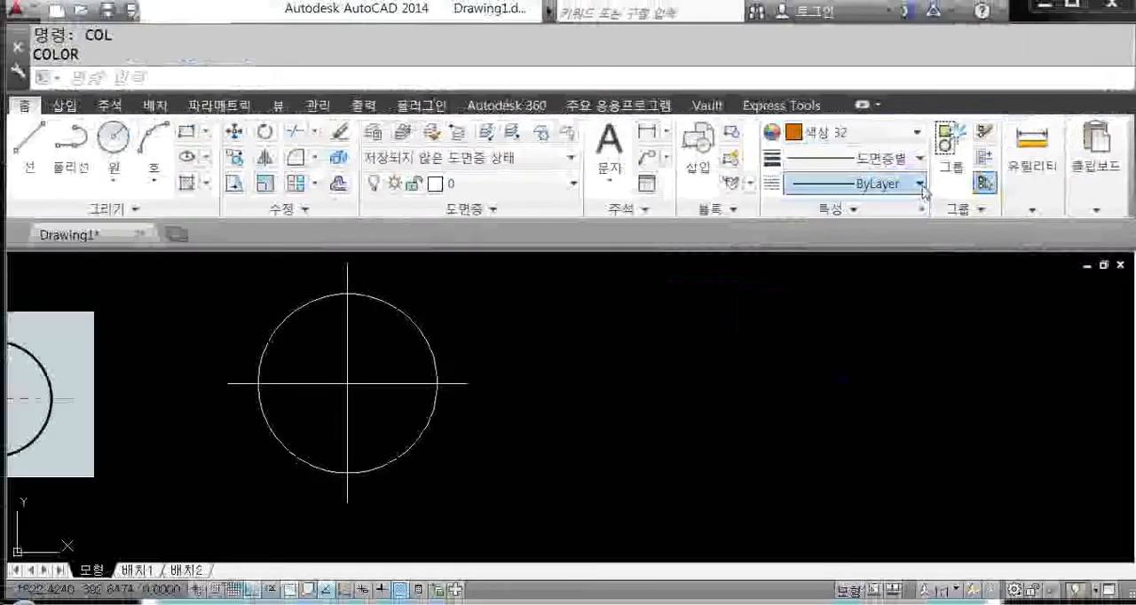
click(937, 94)
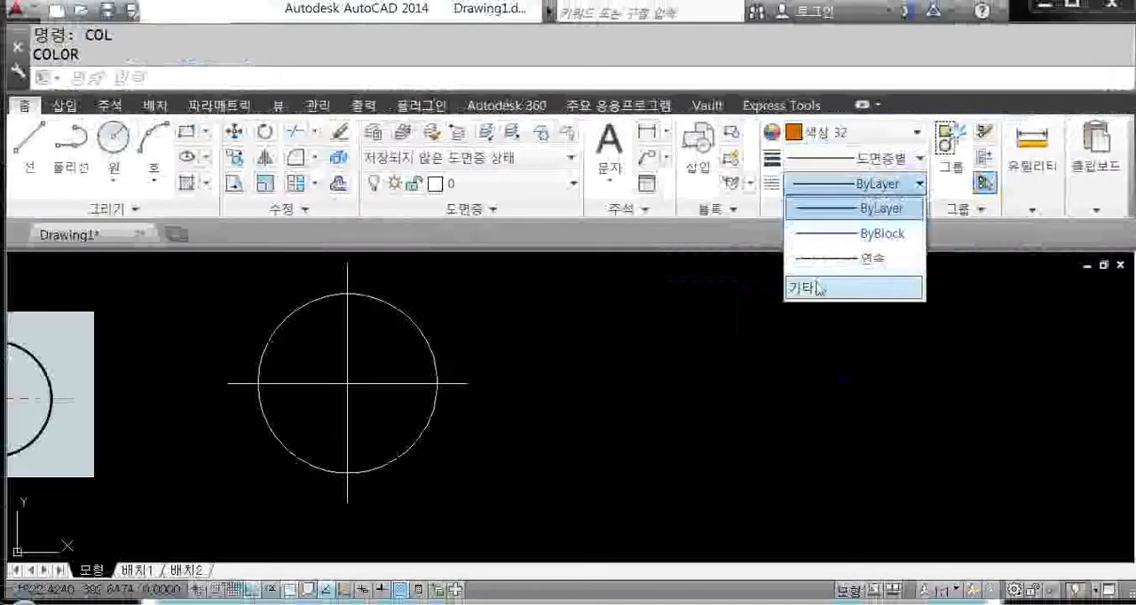
click(817, 288)
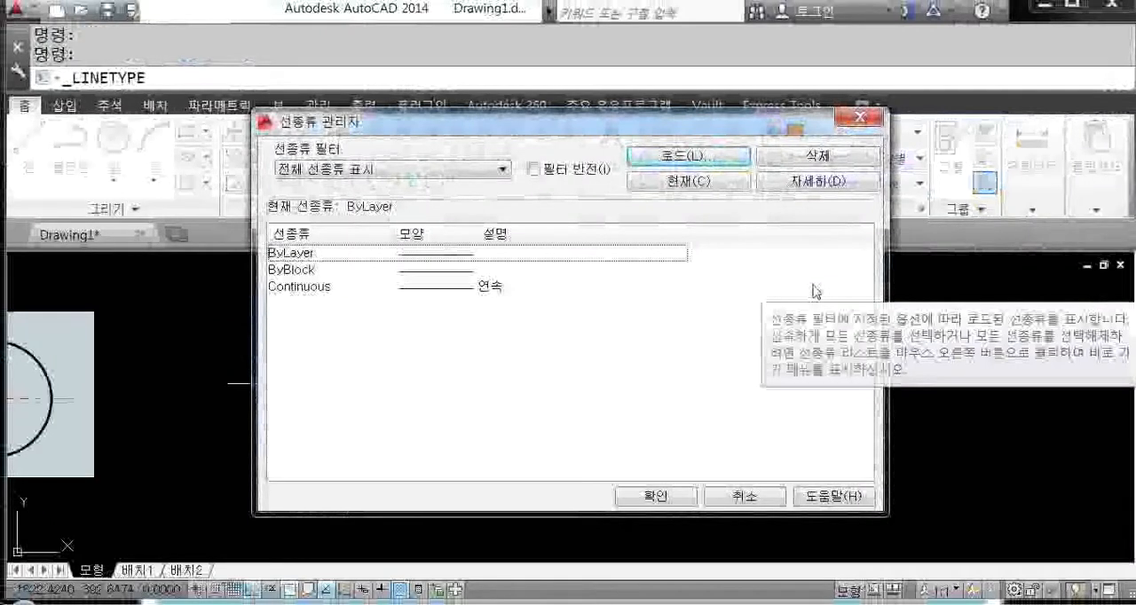
click(863, 120)
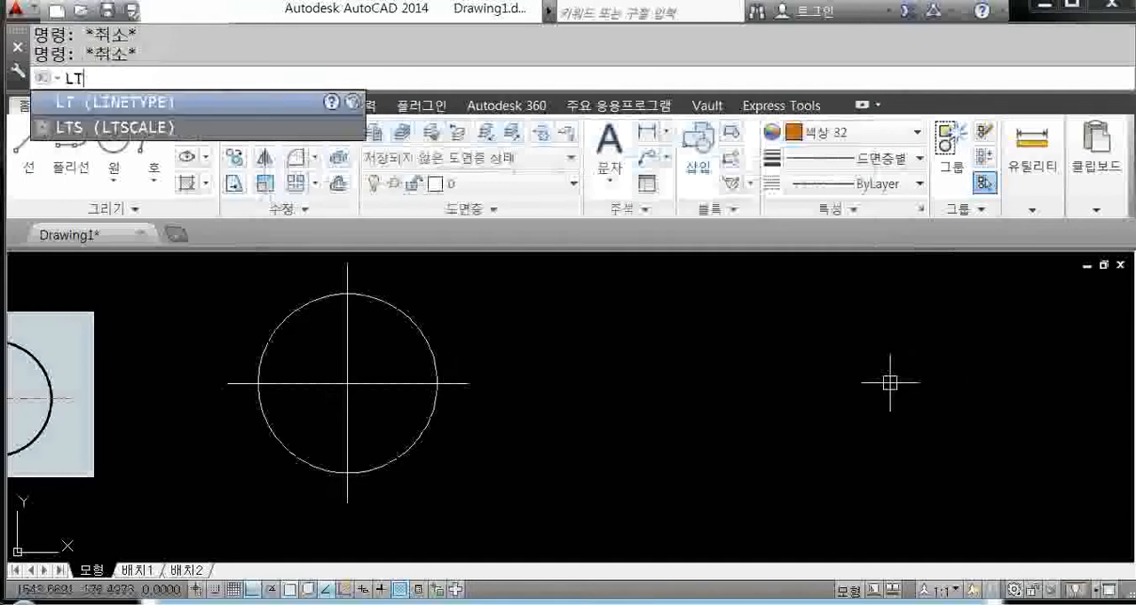
Step: Open the Linetype Manager with the LT command and show its detail settings
key(Return)
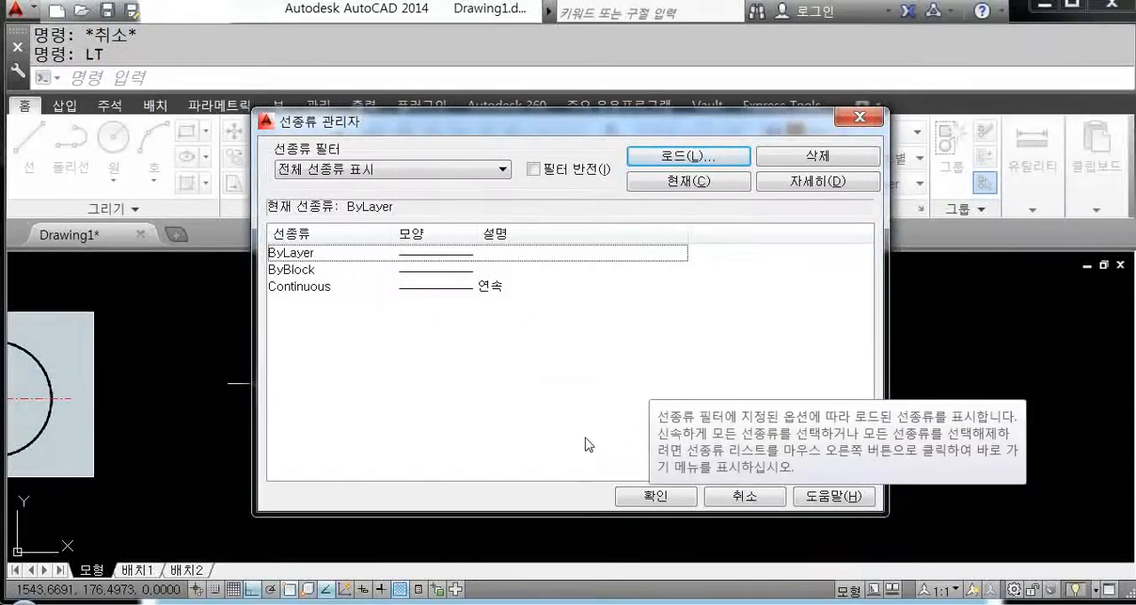
click(824, 186)
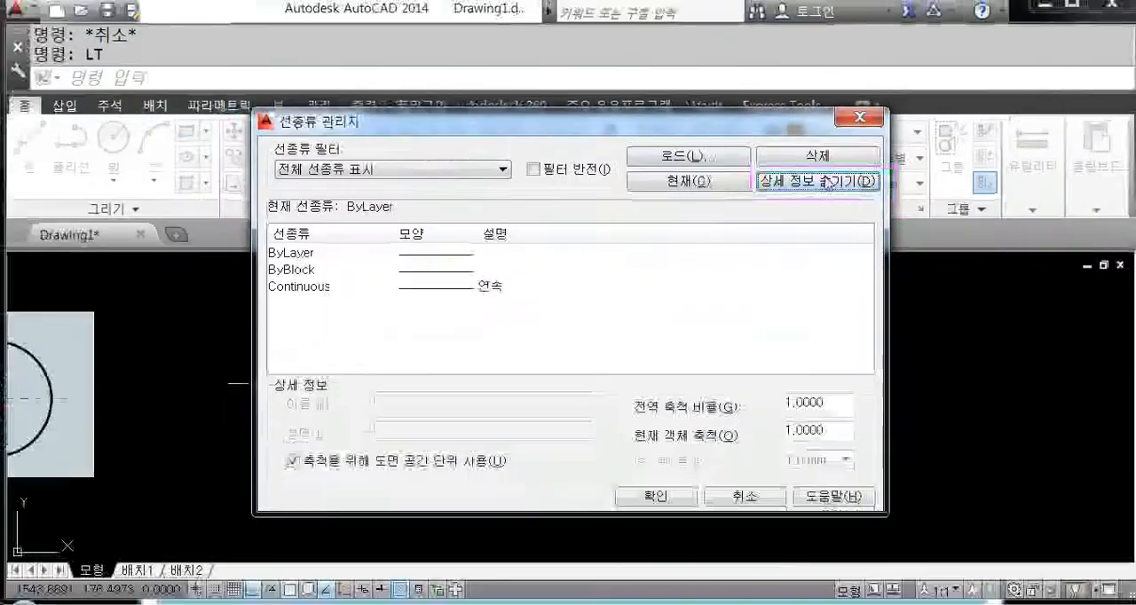
click(994, 220)
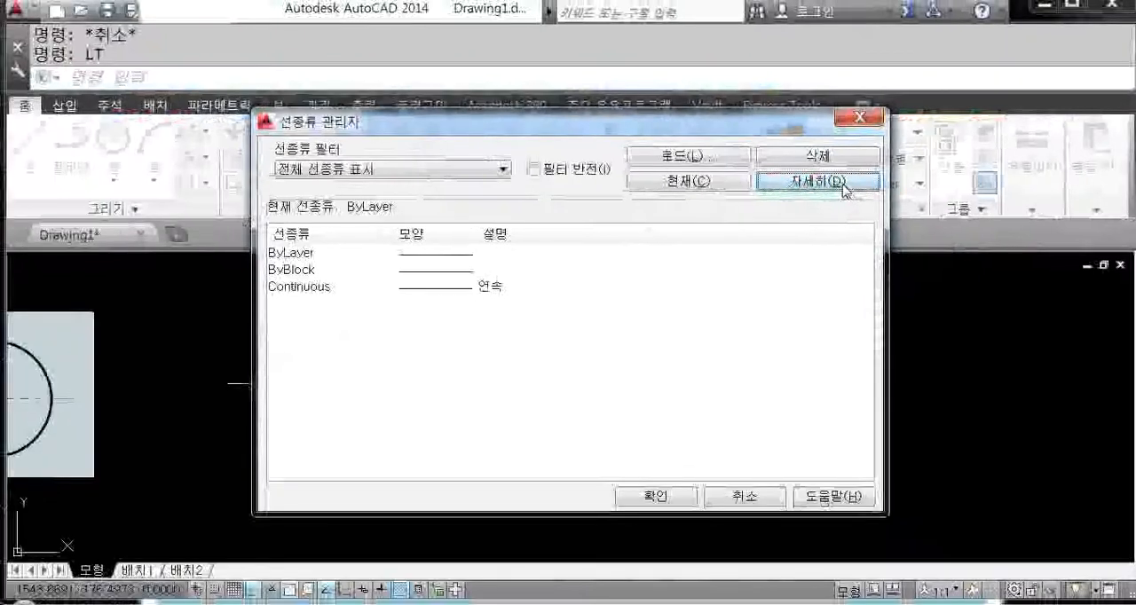
click(841, 182)
click(841, 182)
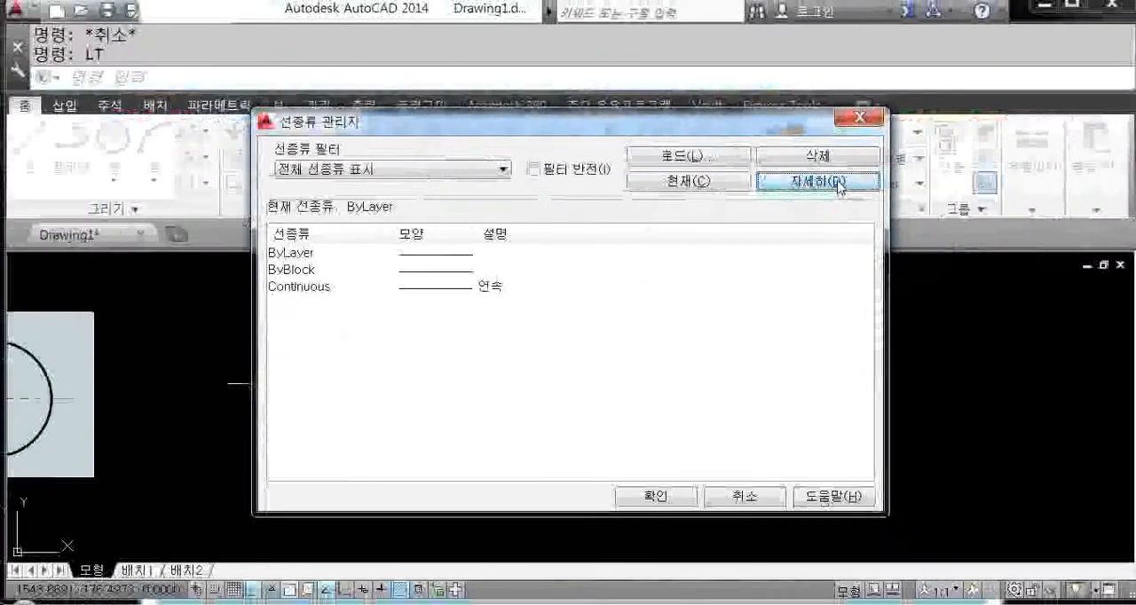
click(841, 183)
click(839, 183)
click(839, 183)
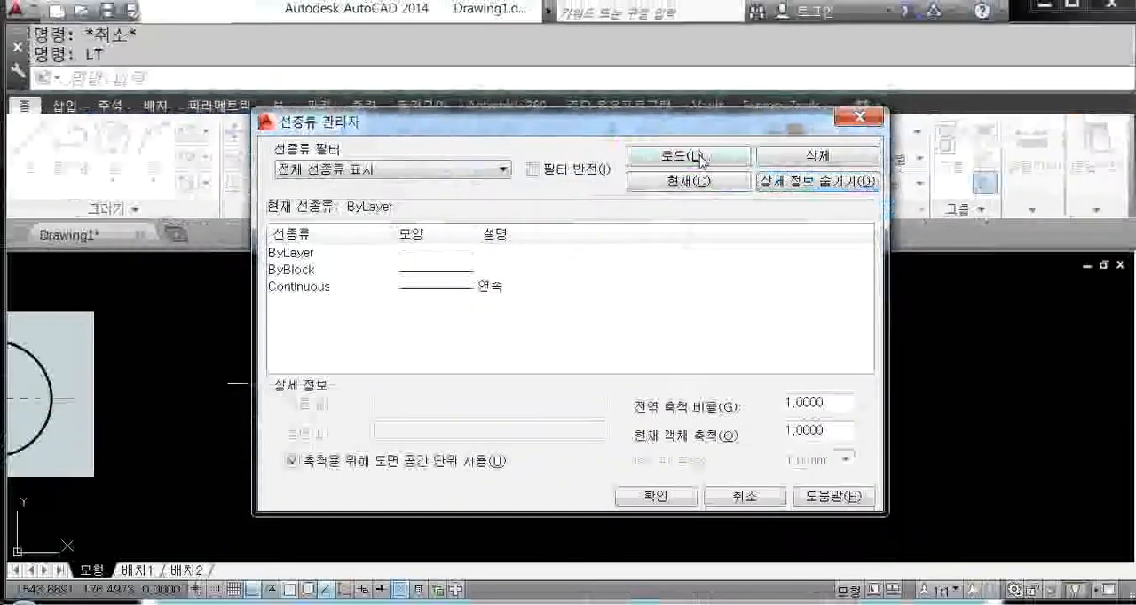
Step: Load the CENTER linetype into the drawing and close the Linetype Manager
click(710, 233)
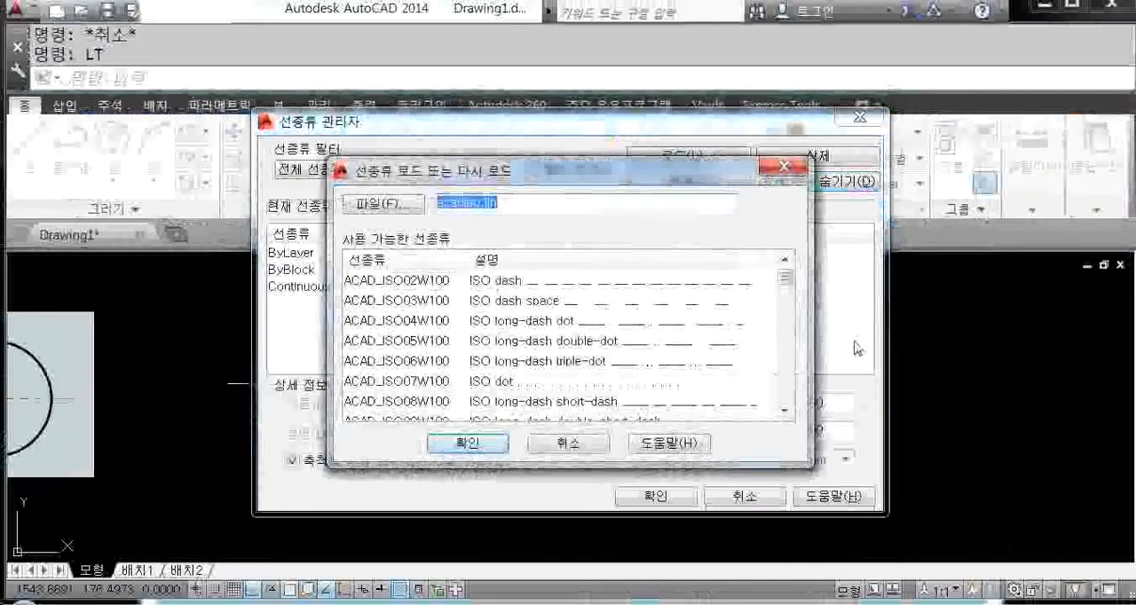
click(422, 323)
key(c)
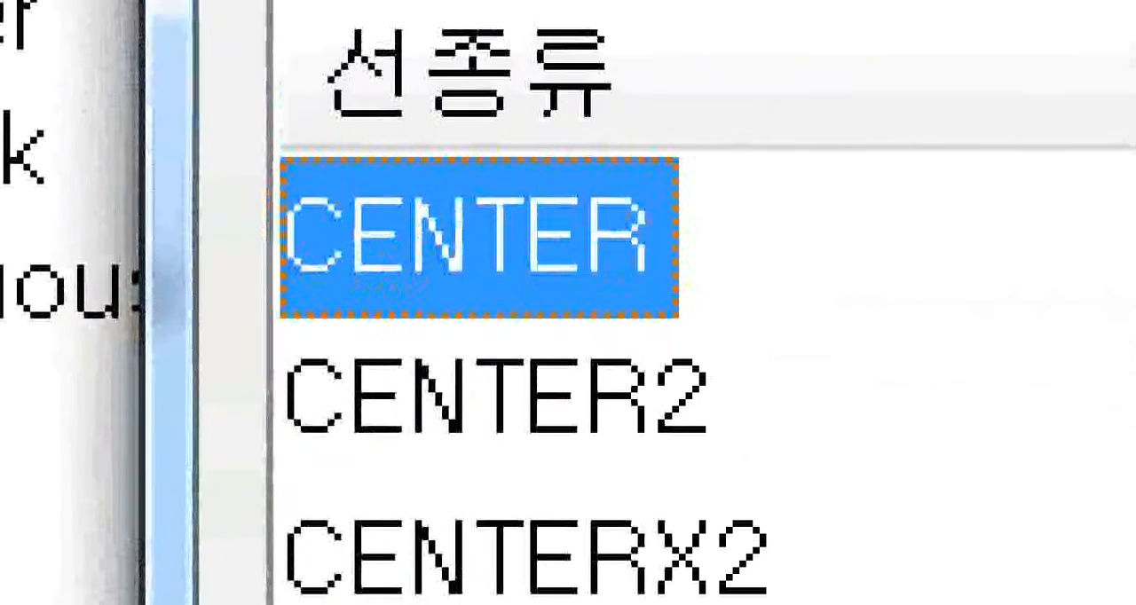
mouse_move(198, 101)
ctrl+mouse_down()
mouse_move(830, 435)
mouse_move(829, 466)
ctrl+mouse_up()
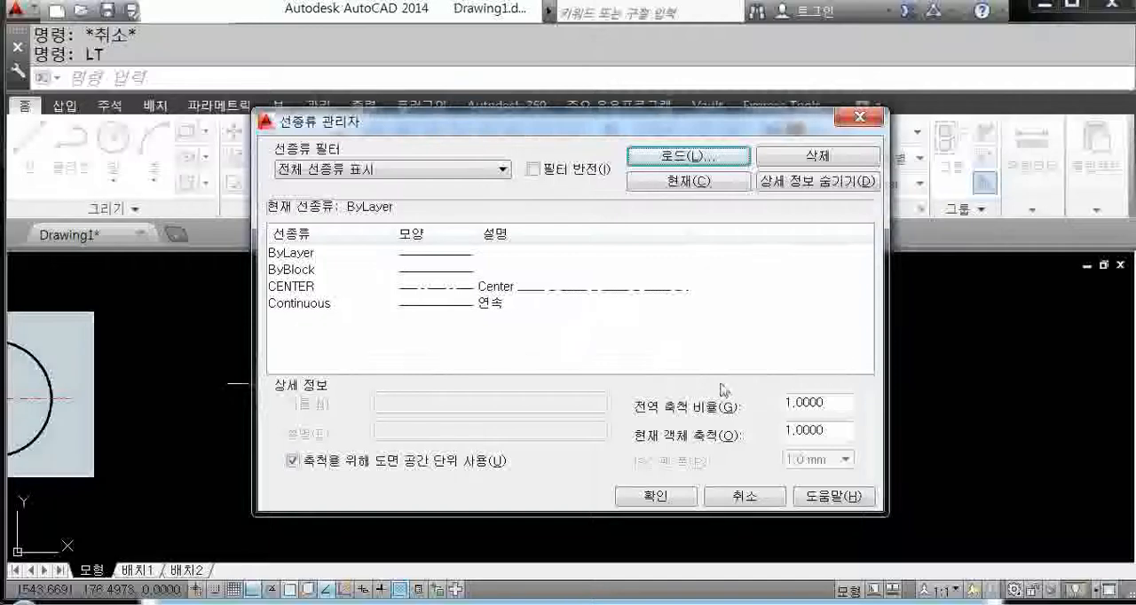
click(739, 494)
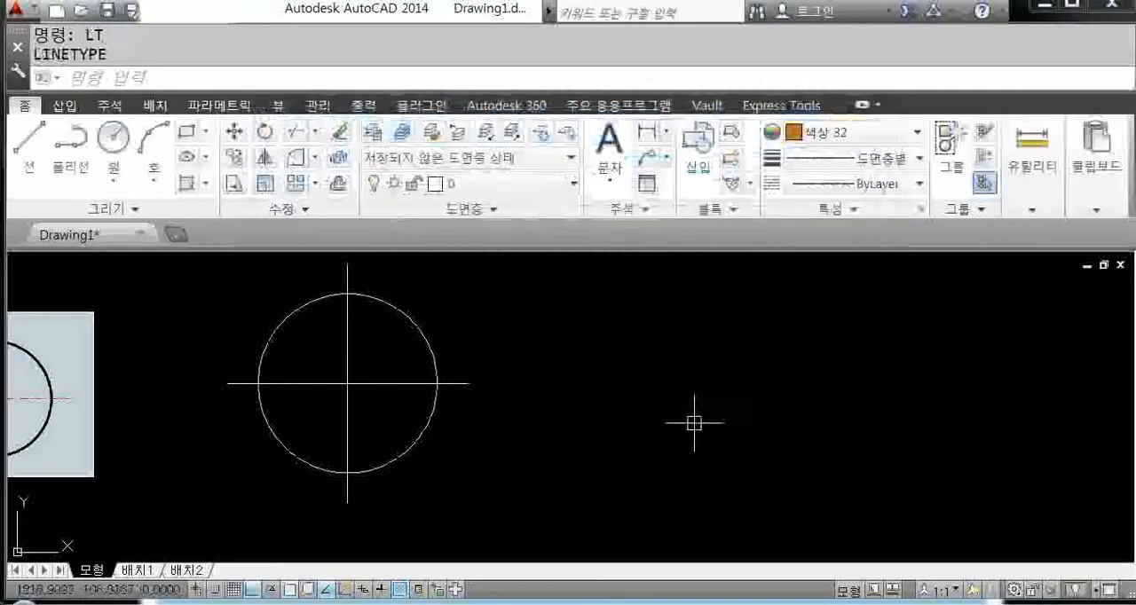
Step: Reopen the Linetype Manager with the LT command, bring up the loadable linetypes and move that dialog up
text(LT)
key(Return)
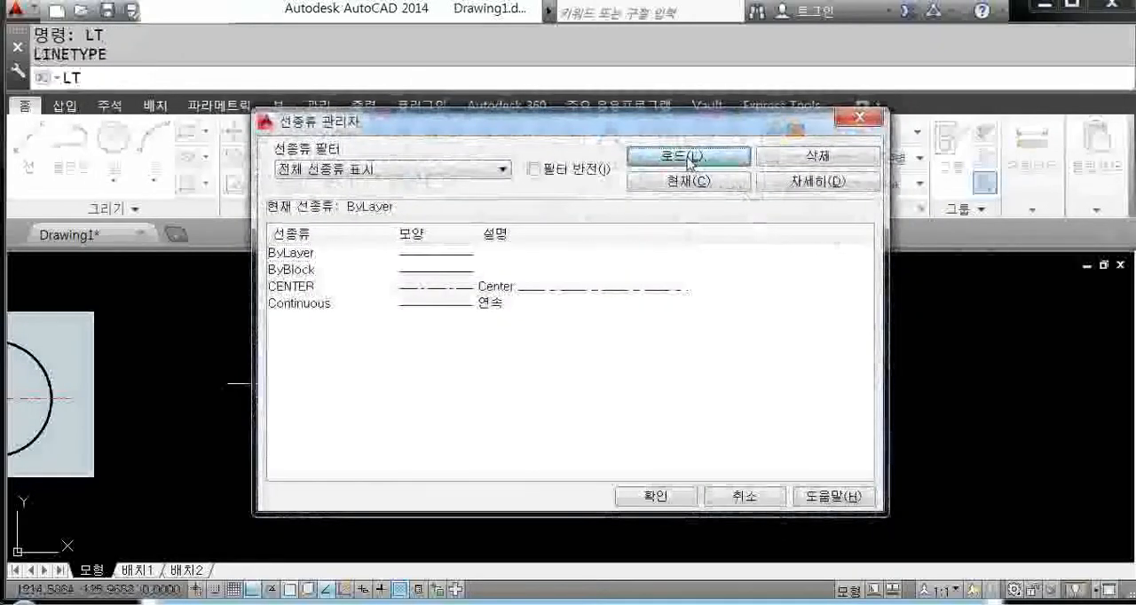
click(688, 157)
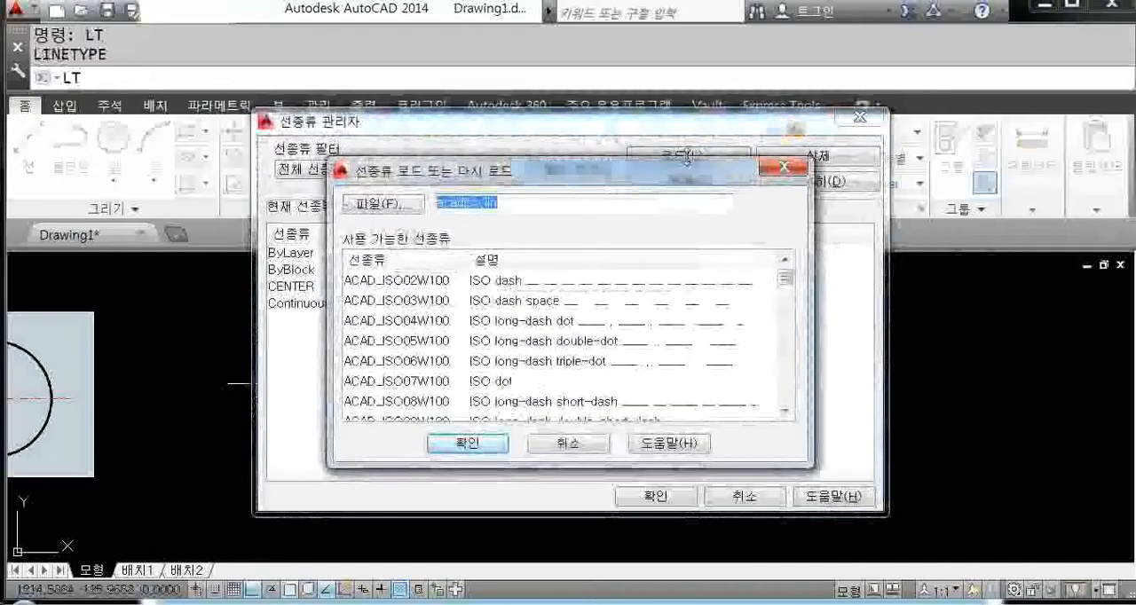
drag(656, 180, 688, 142)
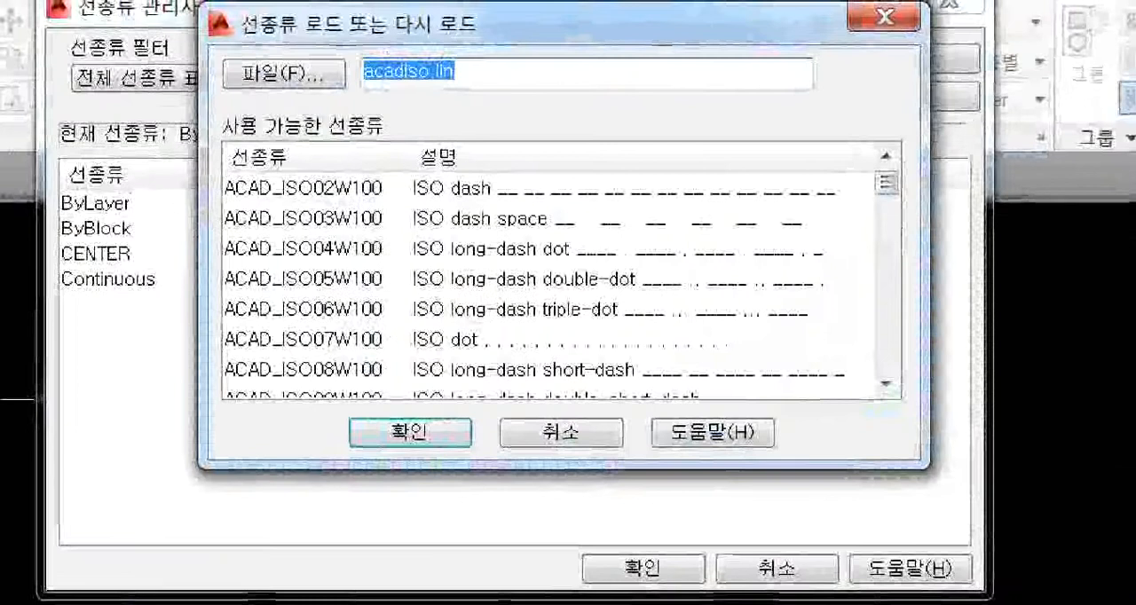
key(t)
drag(561, 201, 567, 277)
click(589, 265)
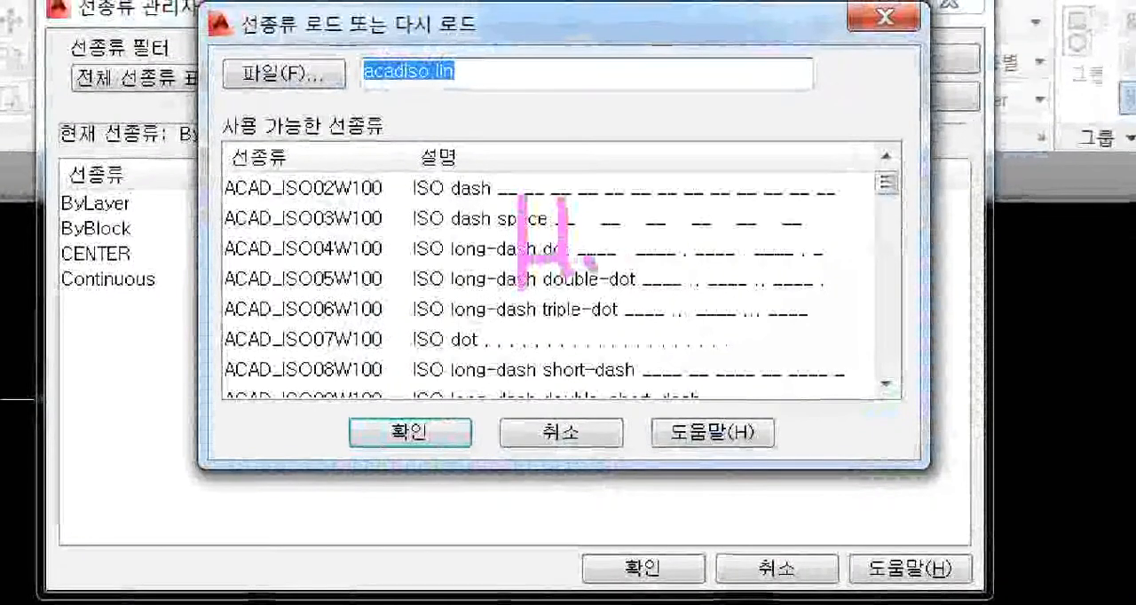
click(589, 236)
mouse_move(655, 176)
mouse_down()
mouse_move(667, 254)
mouse_move(682, 246)
mouse_up()
mouse_move(747, 233)
mouse_down()
mouse_move(846, 224)
mouse_move(561, 316)
mouse_move(581, 176)
mouse_up()
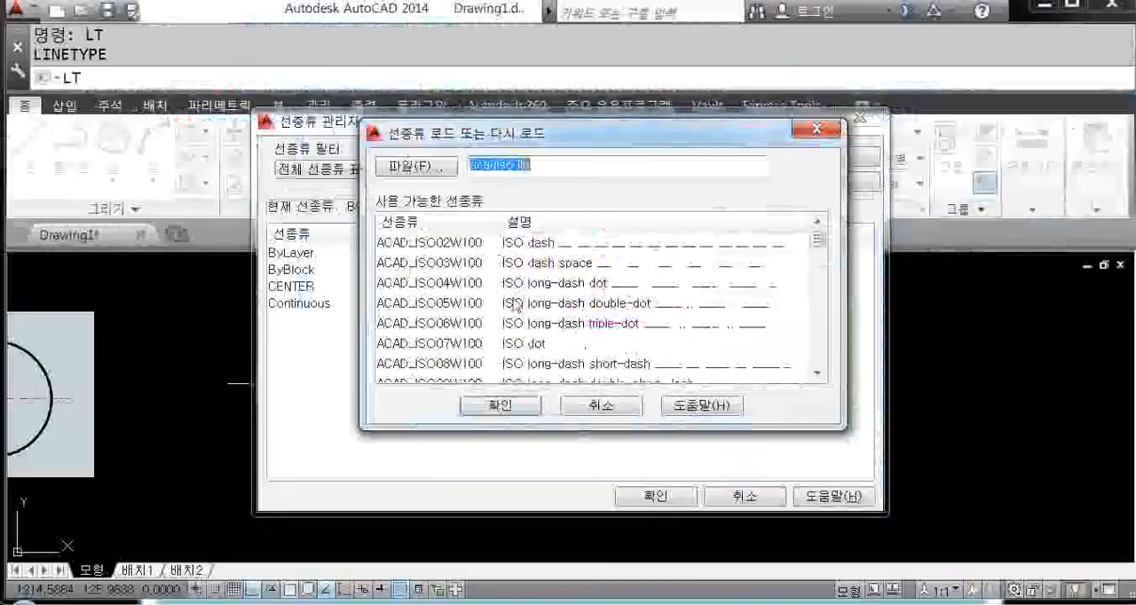
Step: Load the HIDDEN linetype from acadiso.lin into the drawing
click(303, 248)
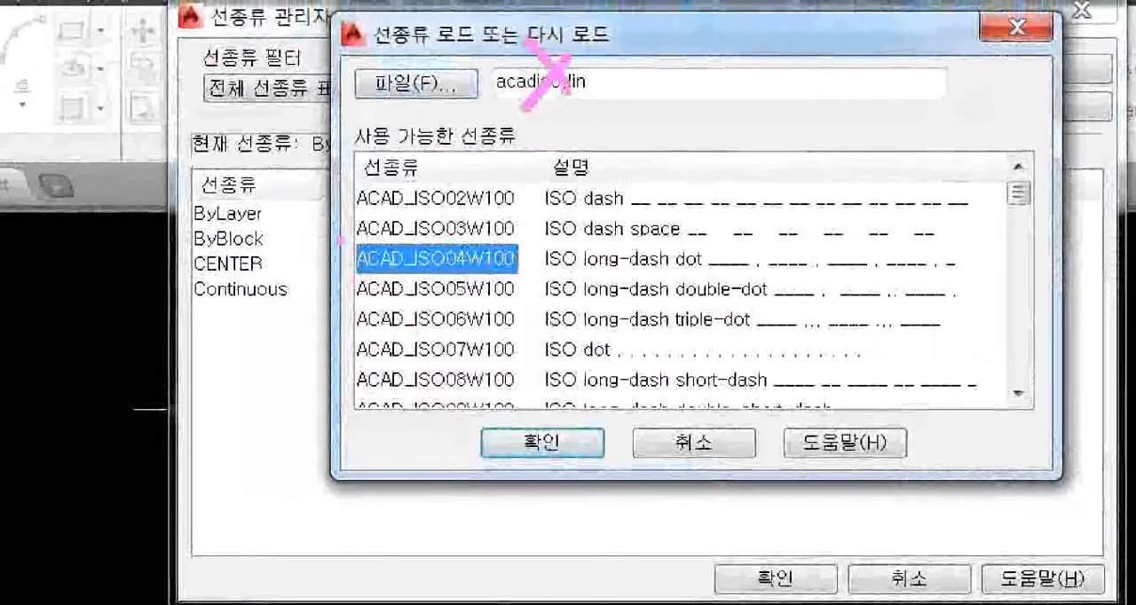
mouse_move(340, 220)
mouse_down()
mouse_move(701, 310)
mouse_move(887, 297)
mouse_up()
drag(473, 238, 540, 191)
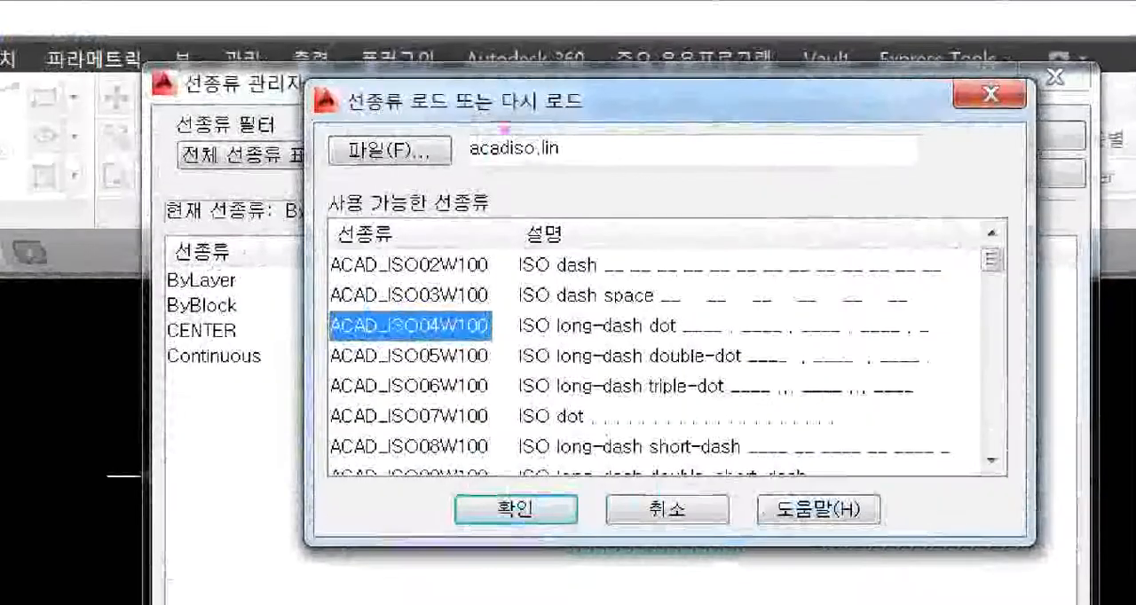
mouse_move(515, 134)
mouse_down()
mouse_move(485, 177)
mouse_move(521, 192)
mouse_up()
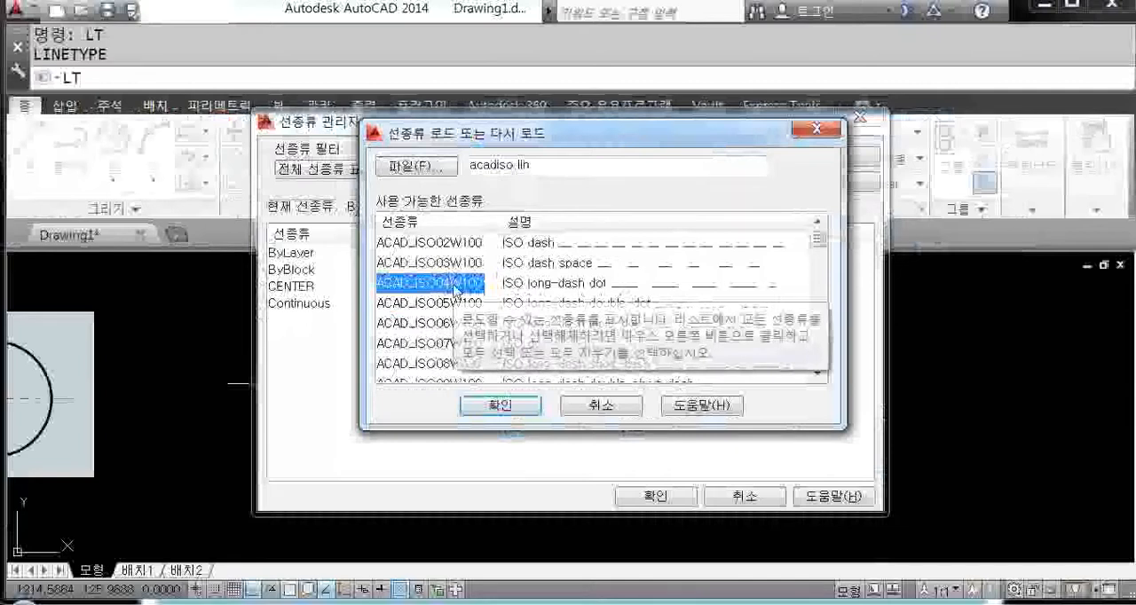
key(h)
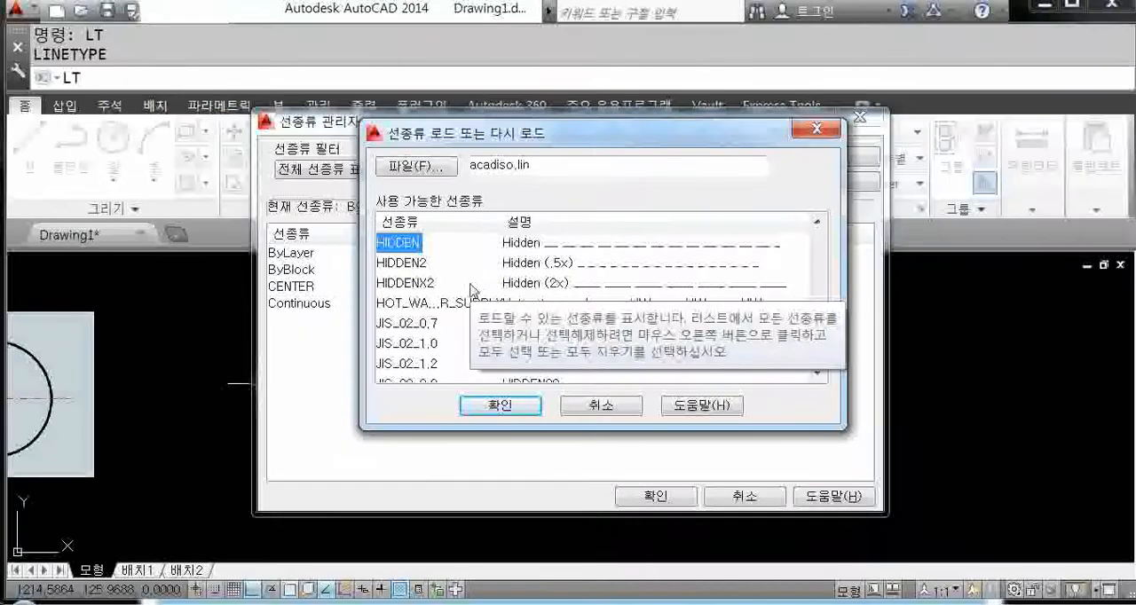
click(525, 408)
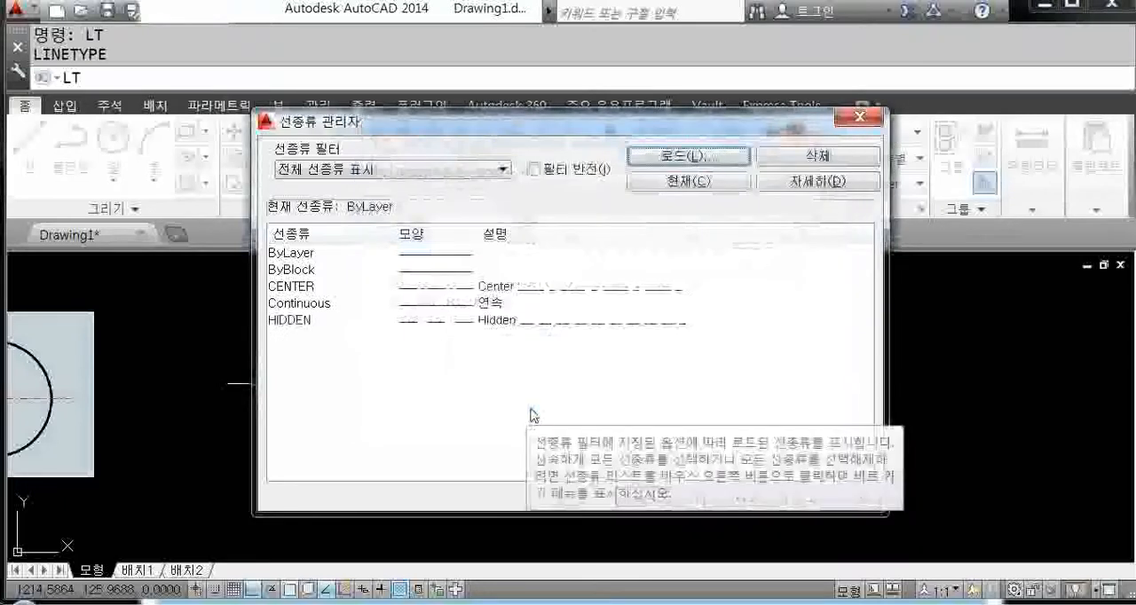
Step: Load the PHANTOM linetype from acadiso.lin into the drawing
click(688, 157)
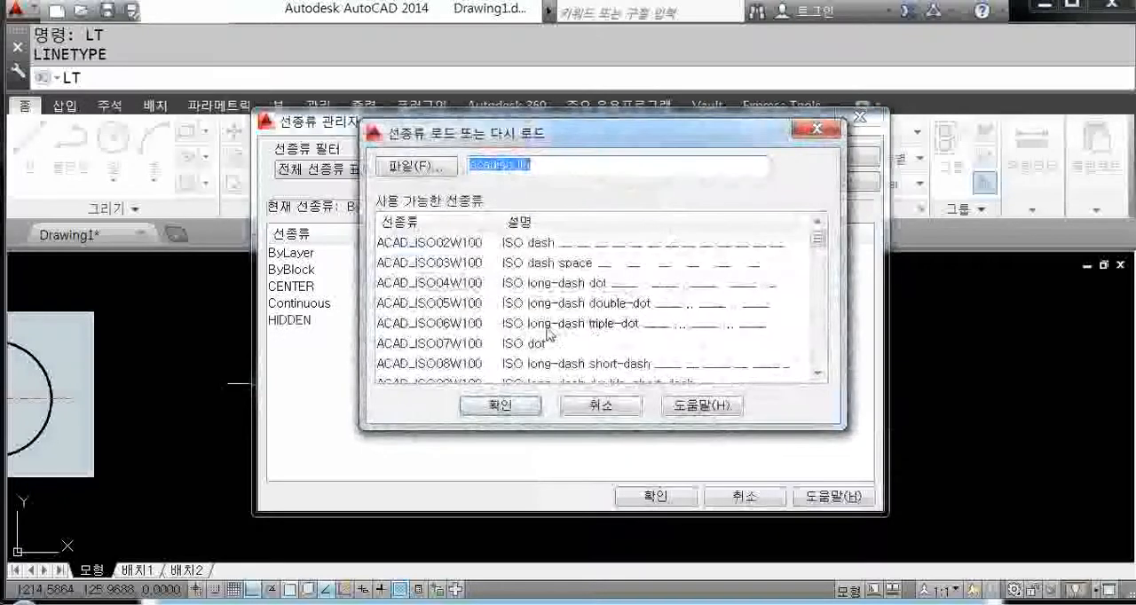
click(447, 290)
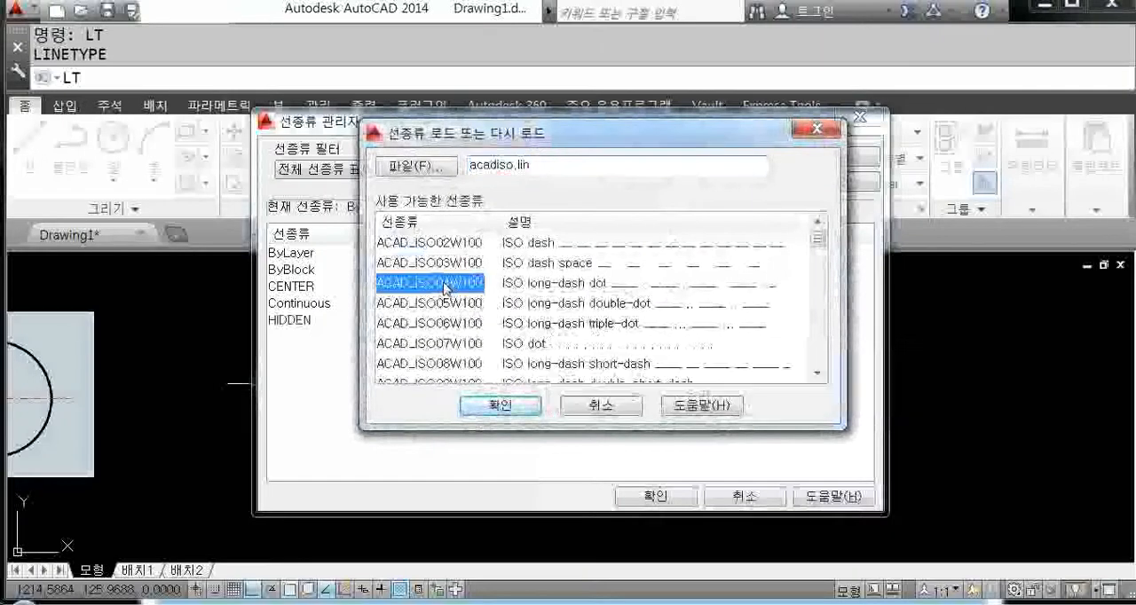
scroll(446, 289, down, 13)
click(446, 288)
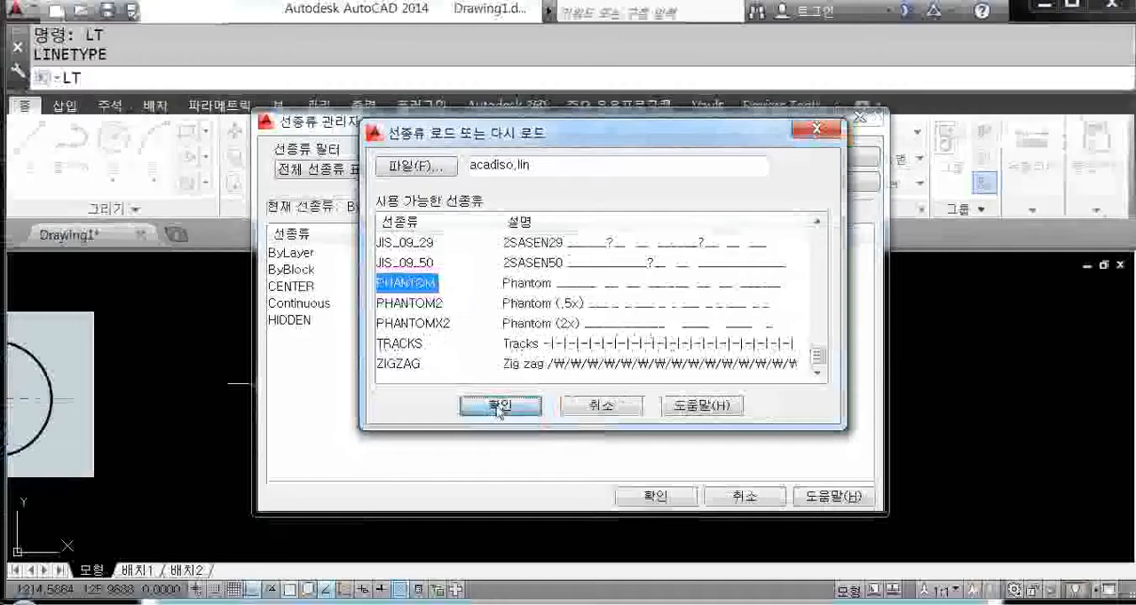
click(500, 407)
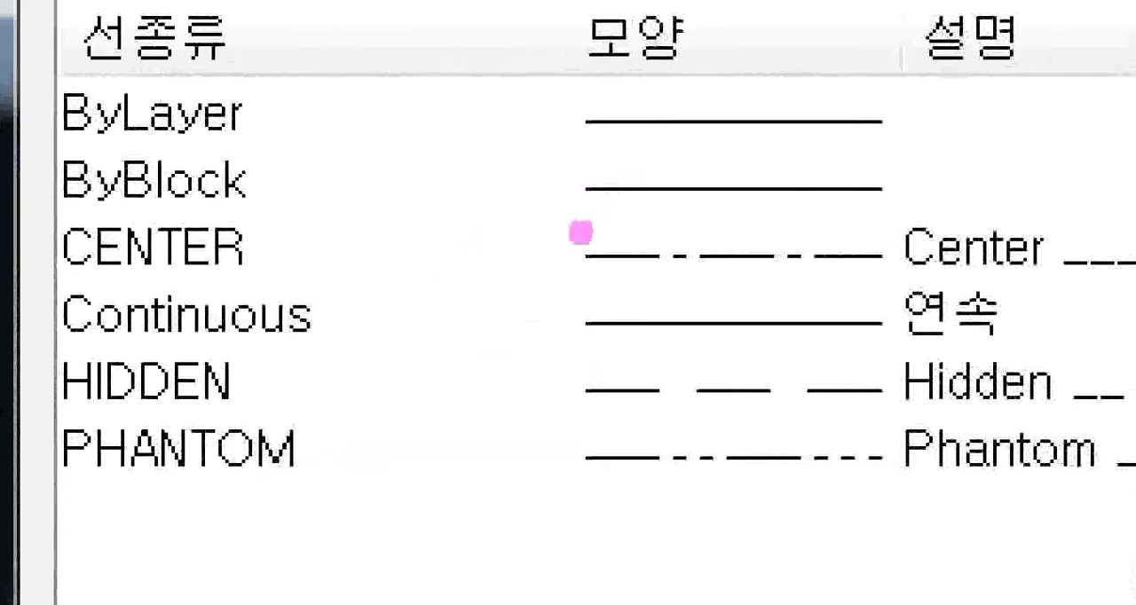
Step: Review the list of loaded linetypes and close the Linetype Manager
mouse_move(28, 272)
ctrl+mouse_down()
mouse_move(596, 342)
mouse_move(1135, 343)
mouse_move(1120, 357)
ctrl+mouse_up()
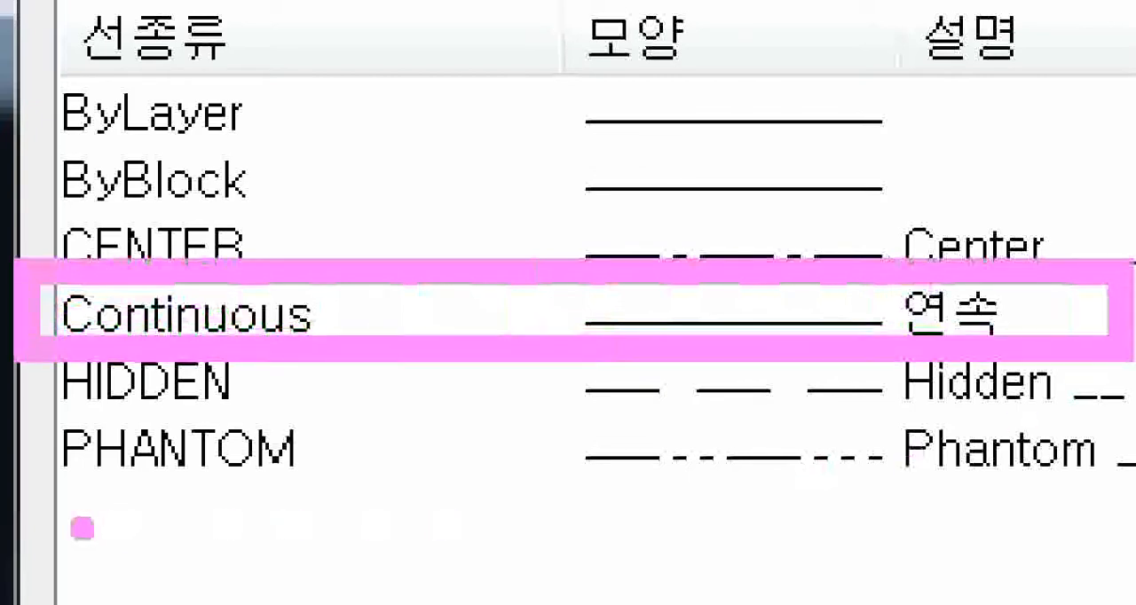
mouse_move(71, 413)
mouse_down()
mouse_move(406, 418)
mouse_move(1034, 382)
mouse_up()
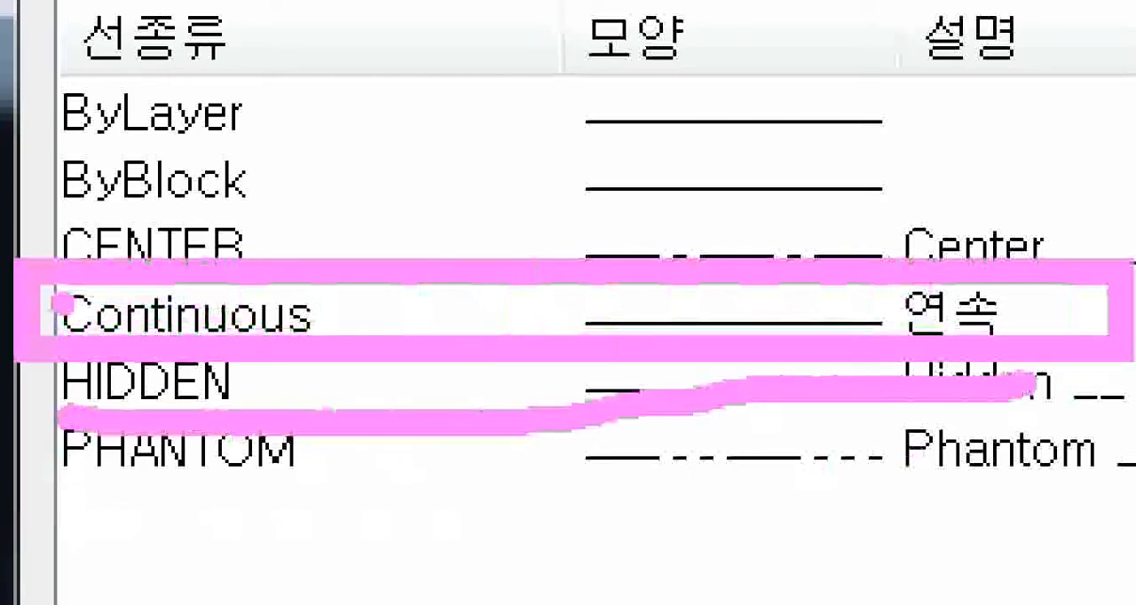
mouse_move(56, 230)
mouse_down()
mouse_move(117, 215)
mouse_move(565, 183)
mouse_up()
click(434, 364)
drag(4, 504, 537, 497)
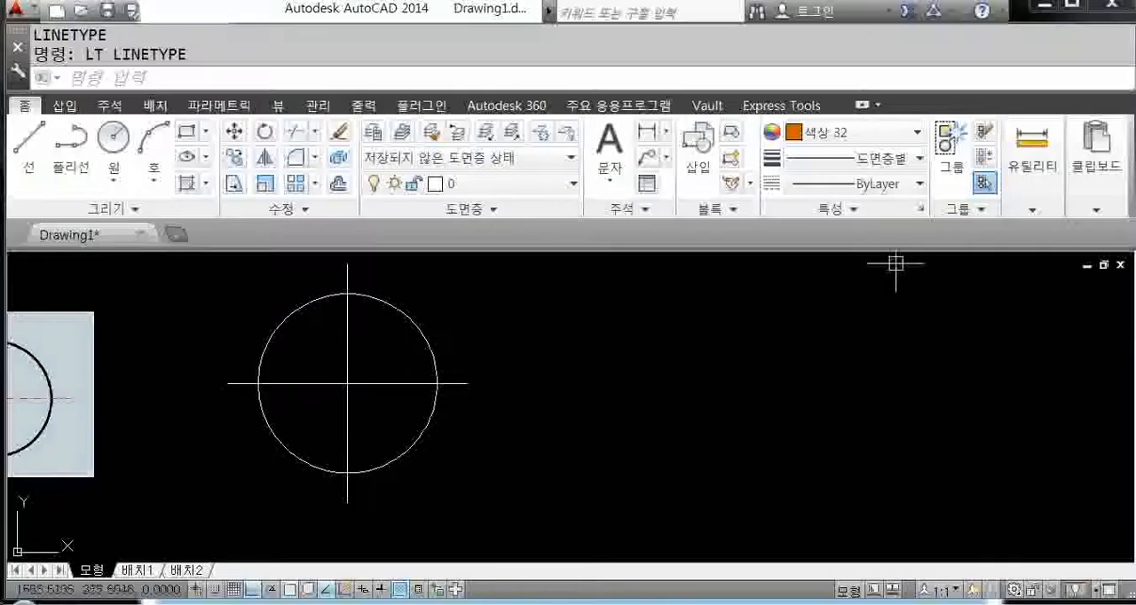
Step: Look through the linetypes and colours offered for new objects, including the full colour selection dialog, keeping the current settings
click(856, 182)
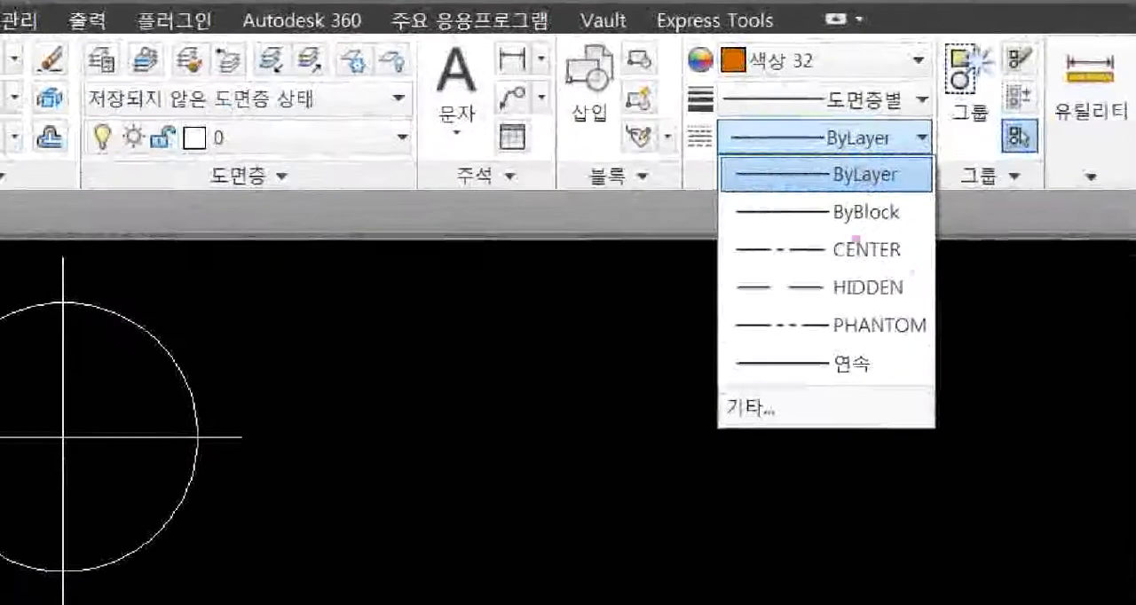
mouse_move(712, 199)
mouse_down()
mouse_move(852, 346)
mouse_move(936, 389)
mouse_up()
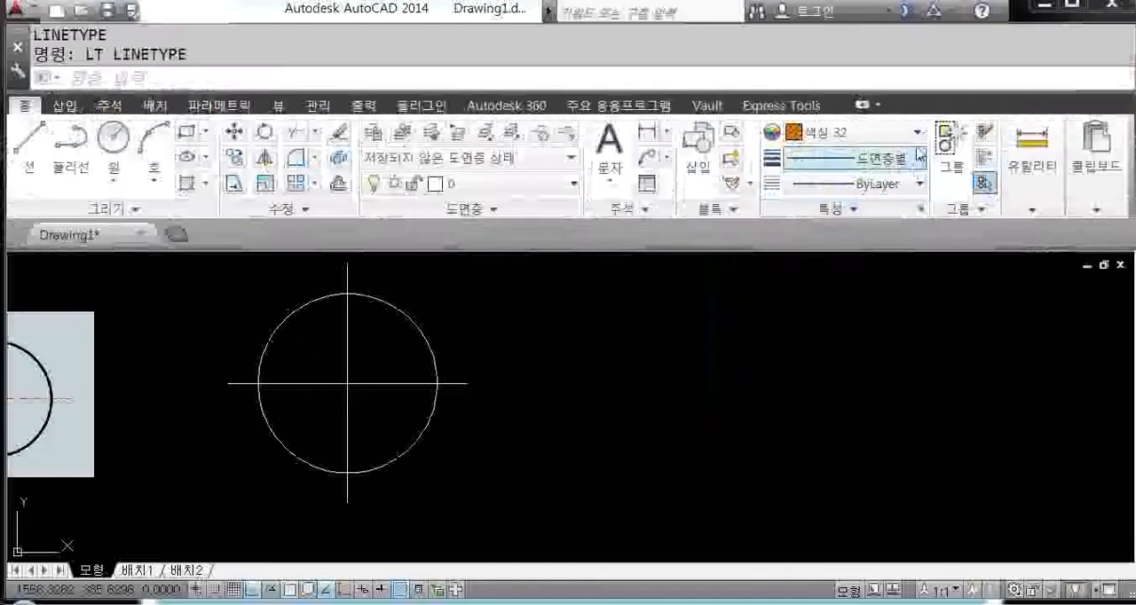
click(918, 62)
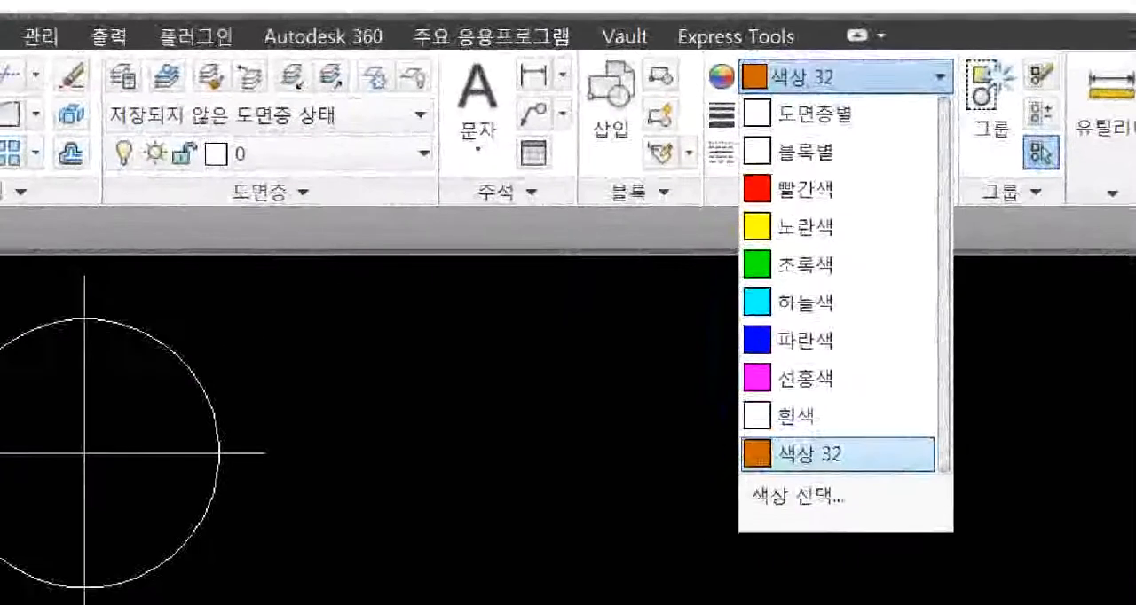
mouse_move(724, 157)
mouse_down()
mouse_move(878, 317)
mouse_move(884, 416)
mouse_up()
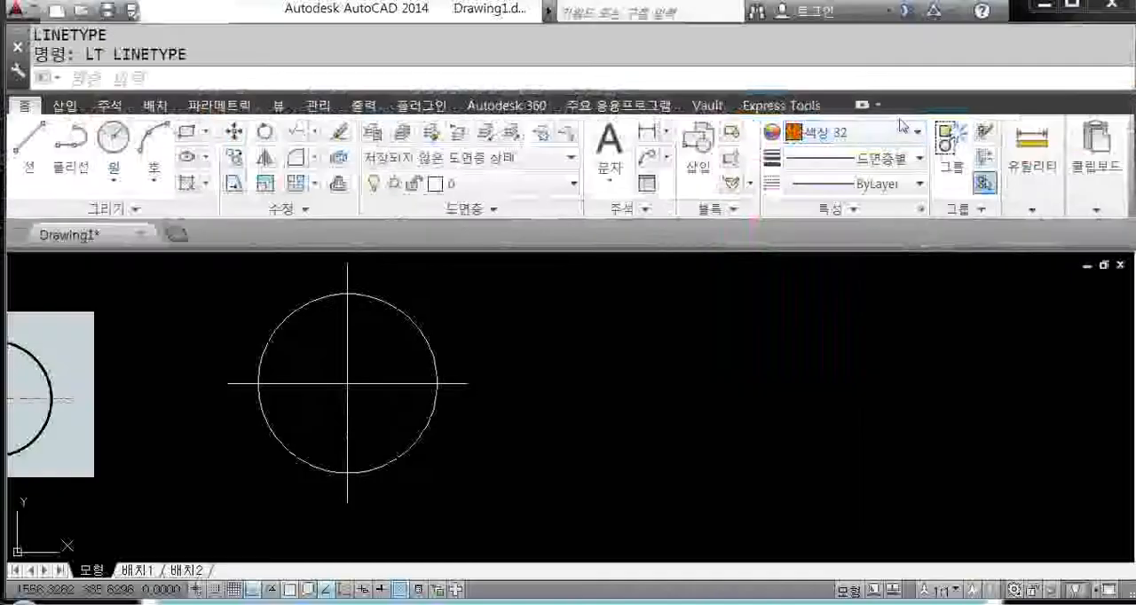
click(927, 109)
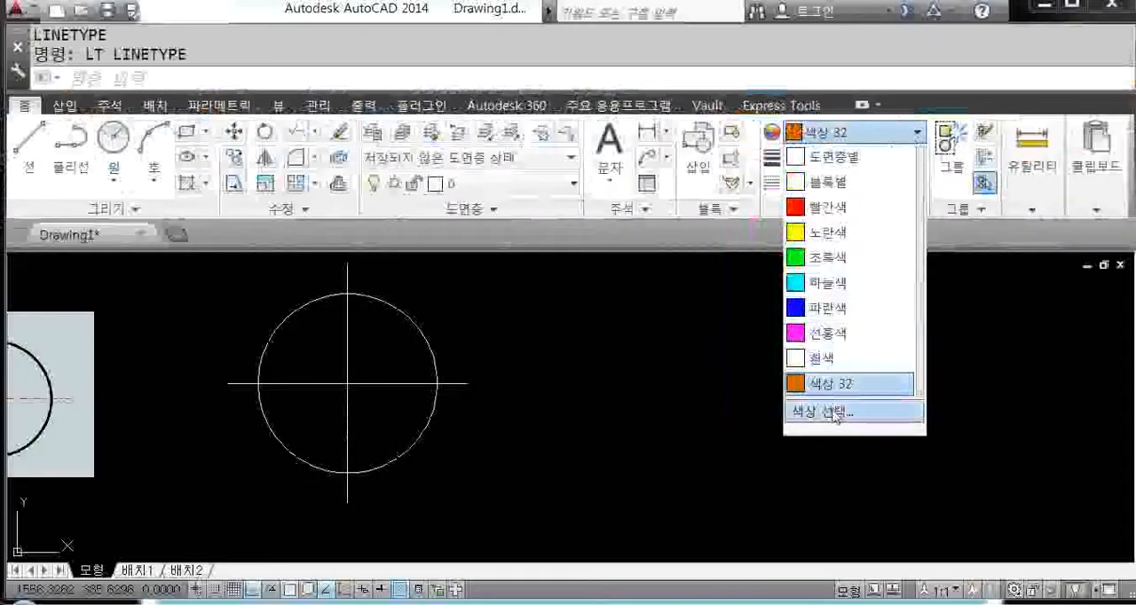
click(832, 413)
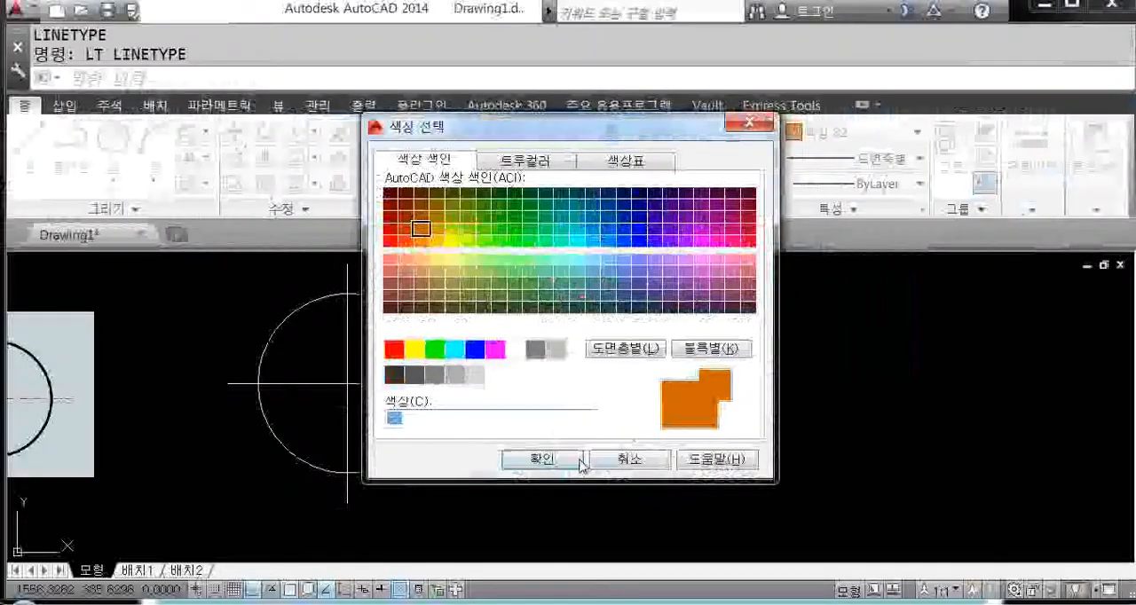
click(544, 459)
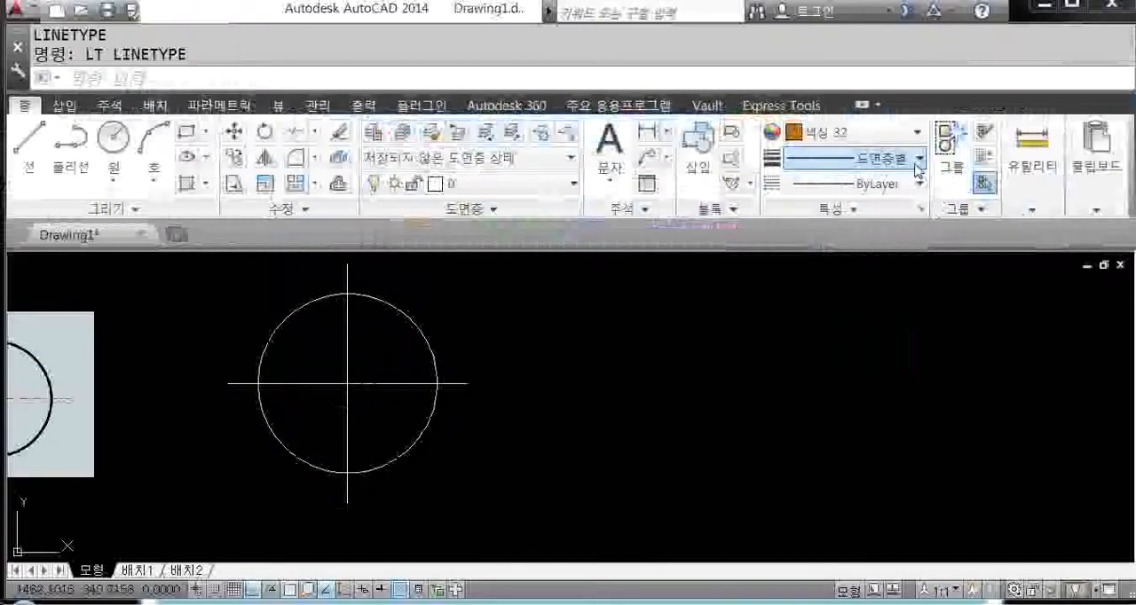
Step: Check the available lineweights and view the Linetype Manager through the linetype choices' Other option, closing it without edits
click(879, 159)
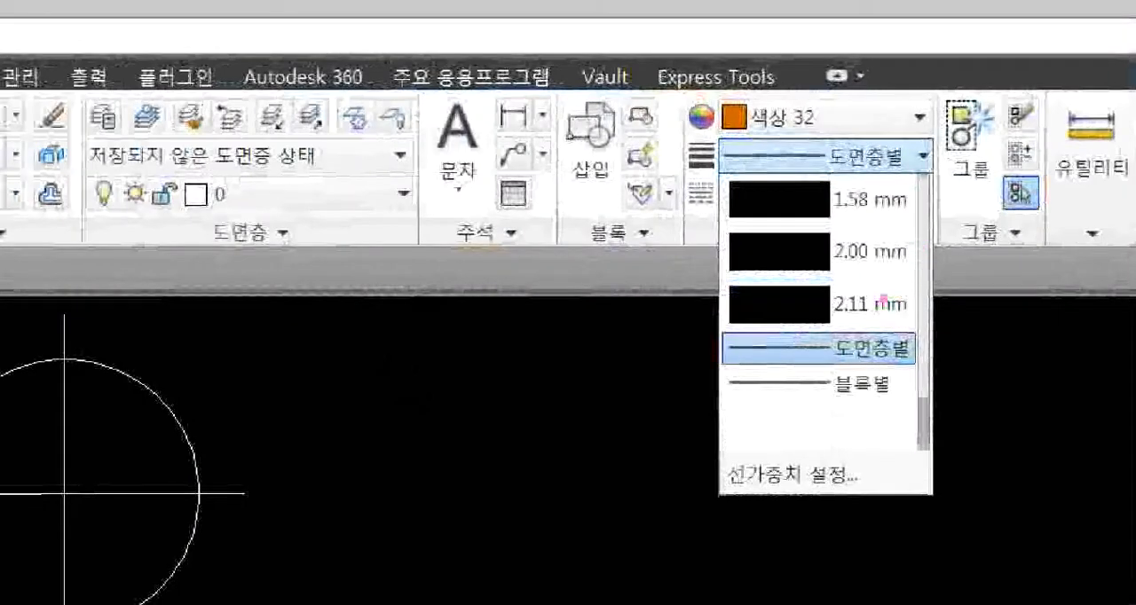
click(923, 156)
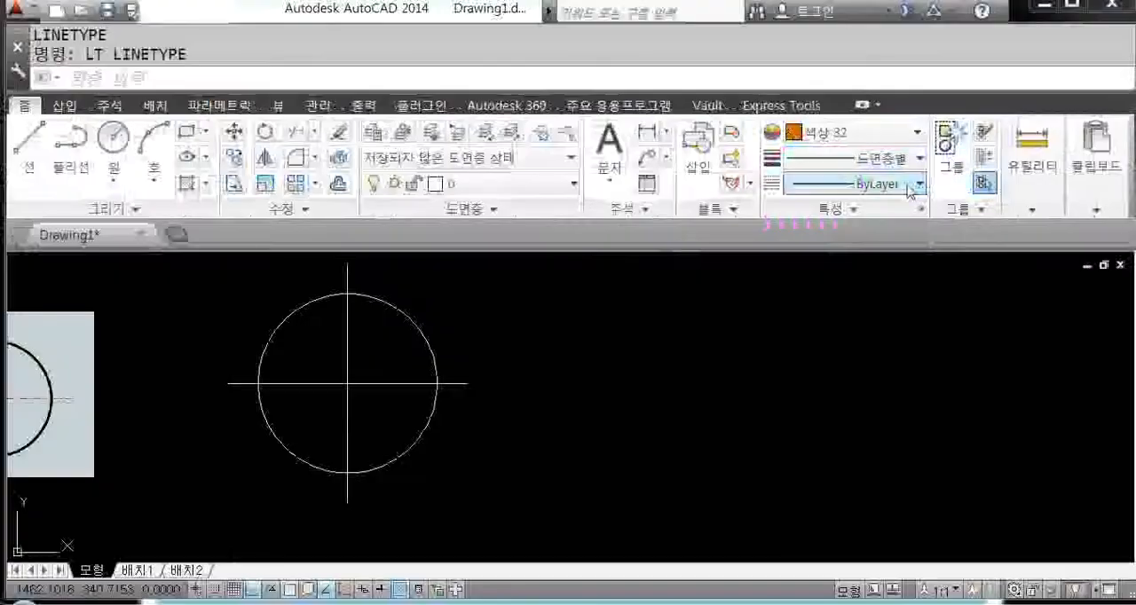
click(910, 190)
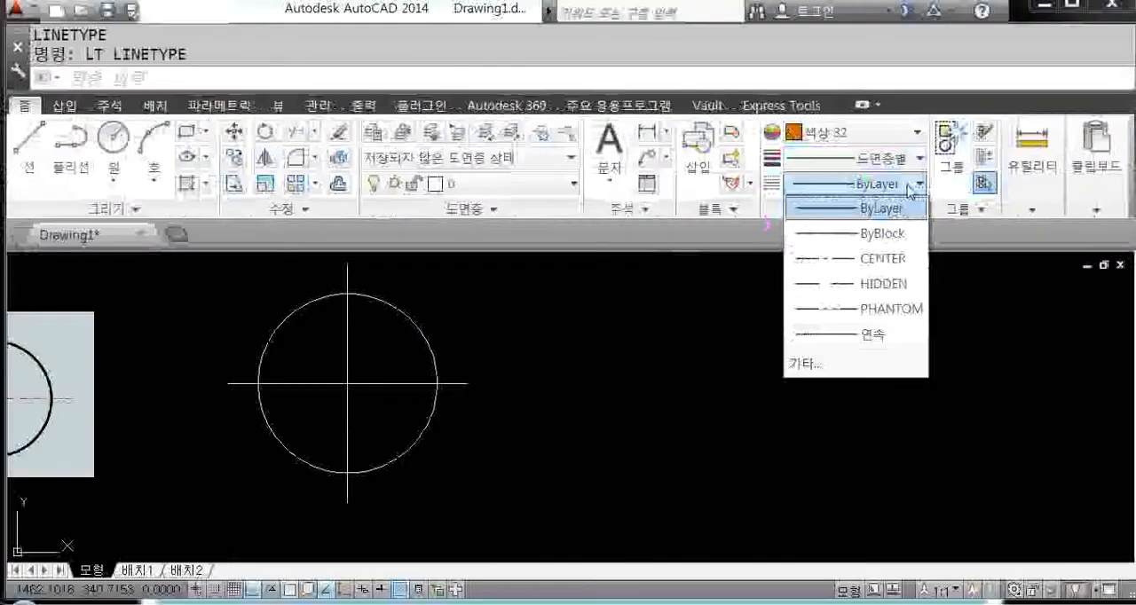
click(806, 361)
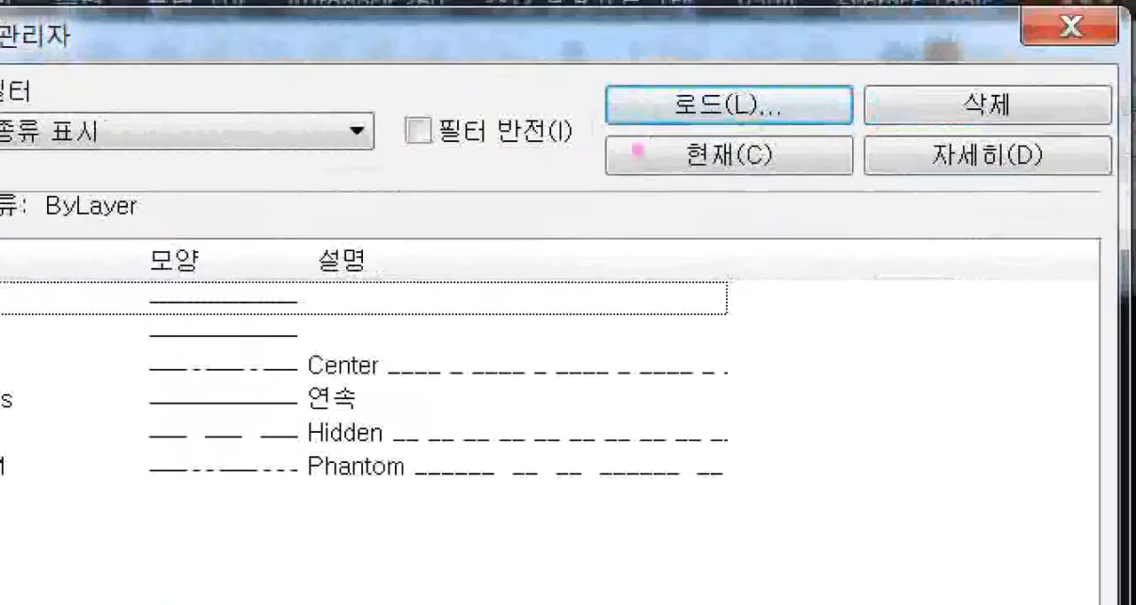
mouse_move(586, 74)
ctrl+mouse_down()
mouse_move(881, 119)
mouse_move(885, 132)
ctrl+mouse_up()
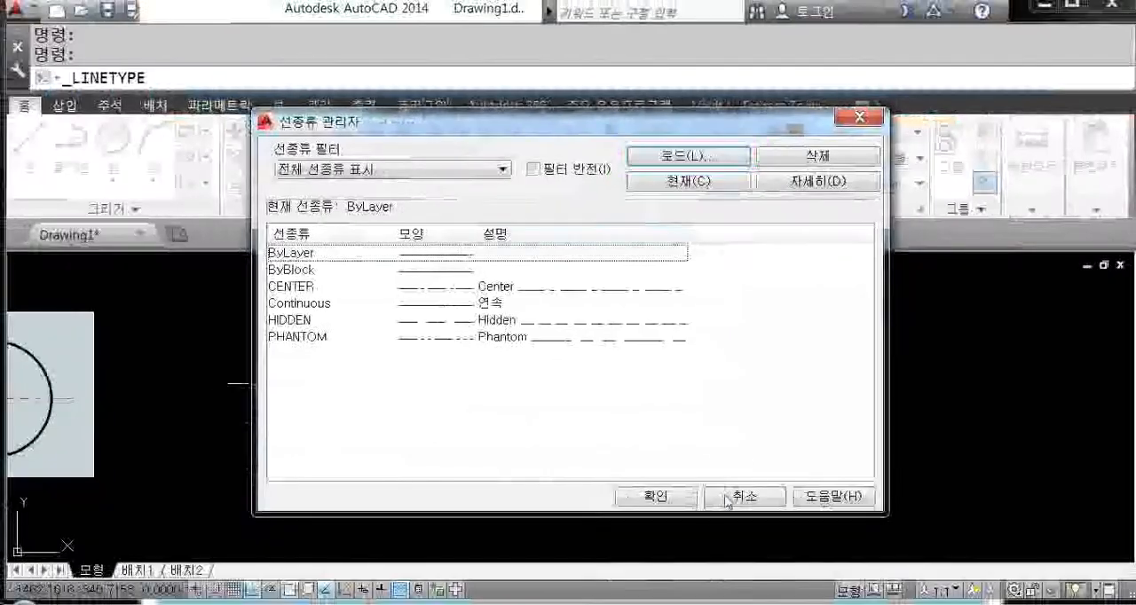
click(665, 497)
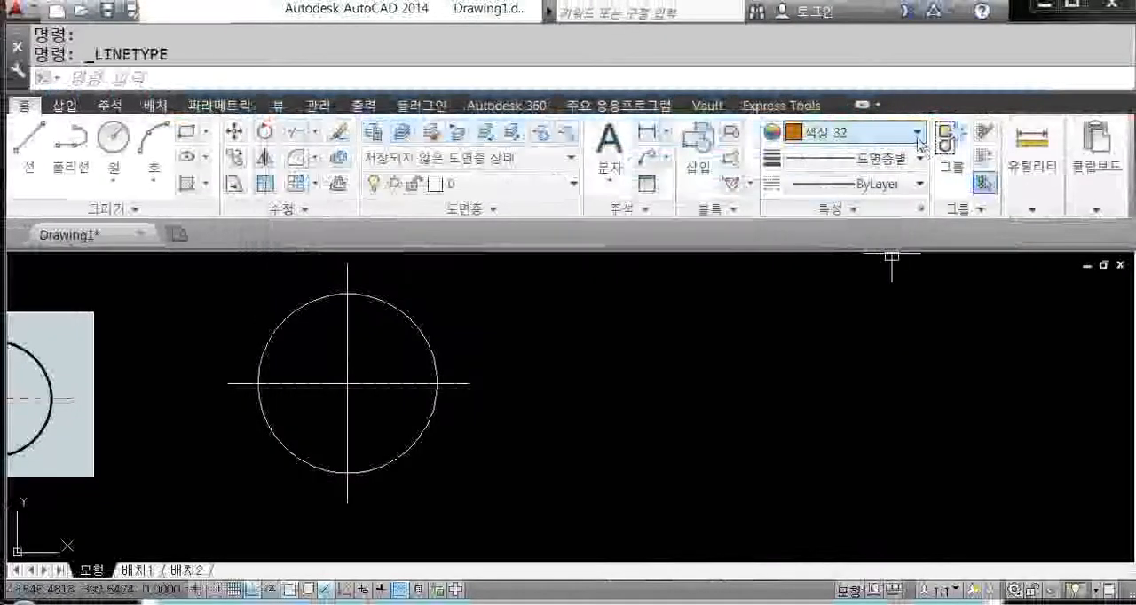
Step: Set the current object colour to green and the current lineweight to 0.50 mm
click(918, 133)
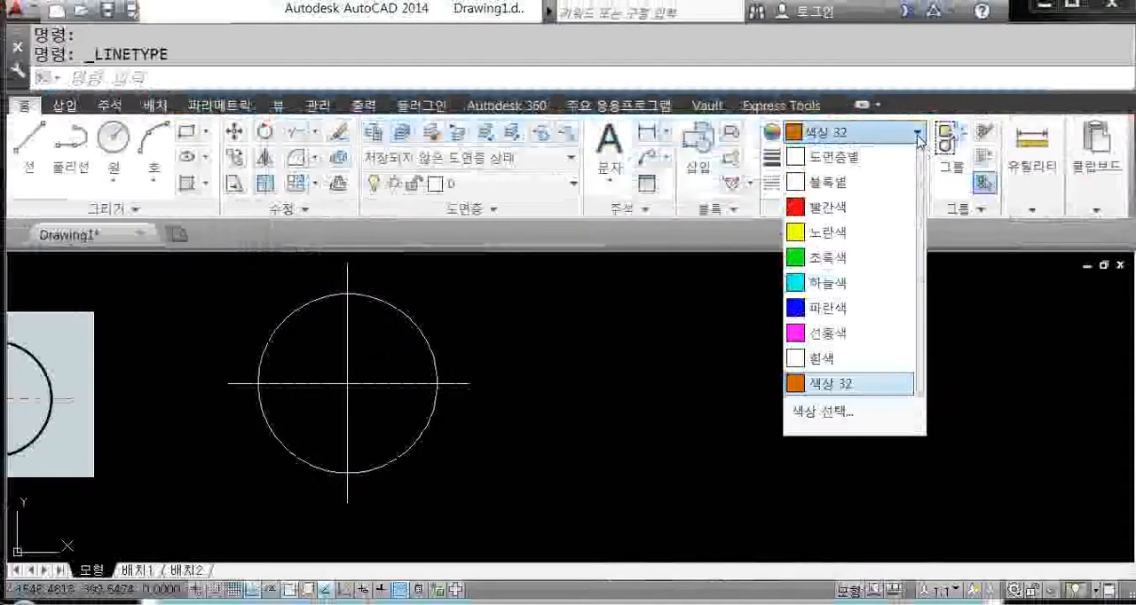
click(847, 256)
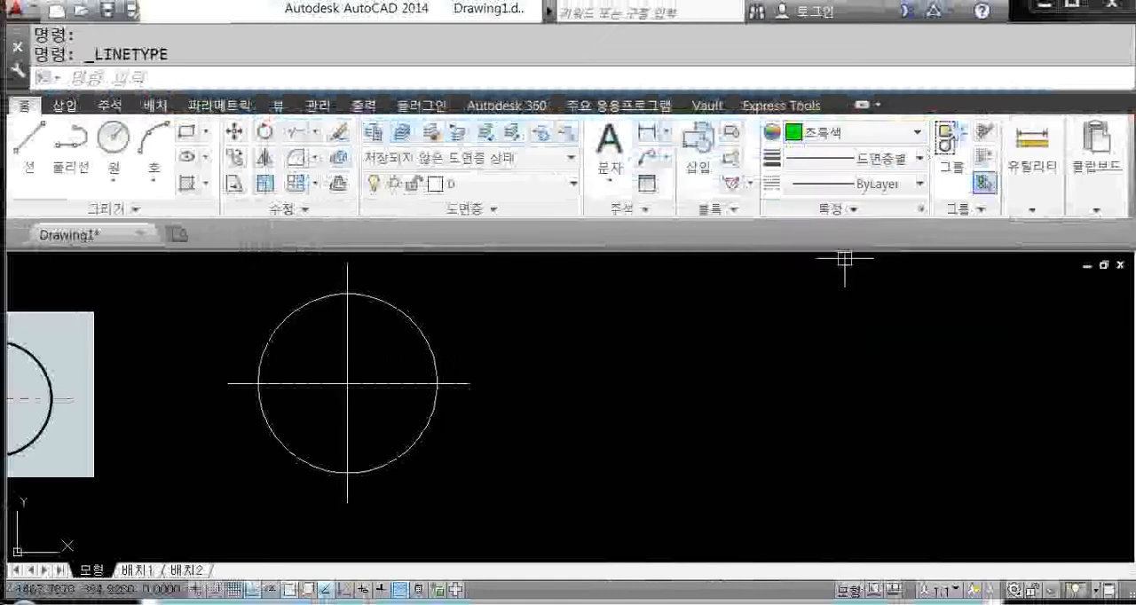
click(920, 160)
drag(925, 338, 922, 264)
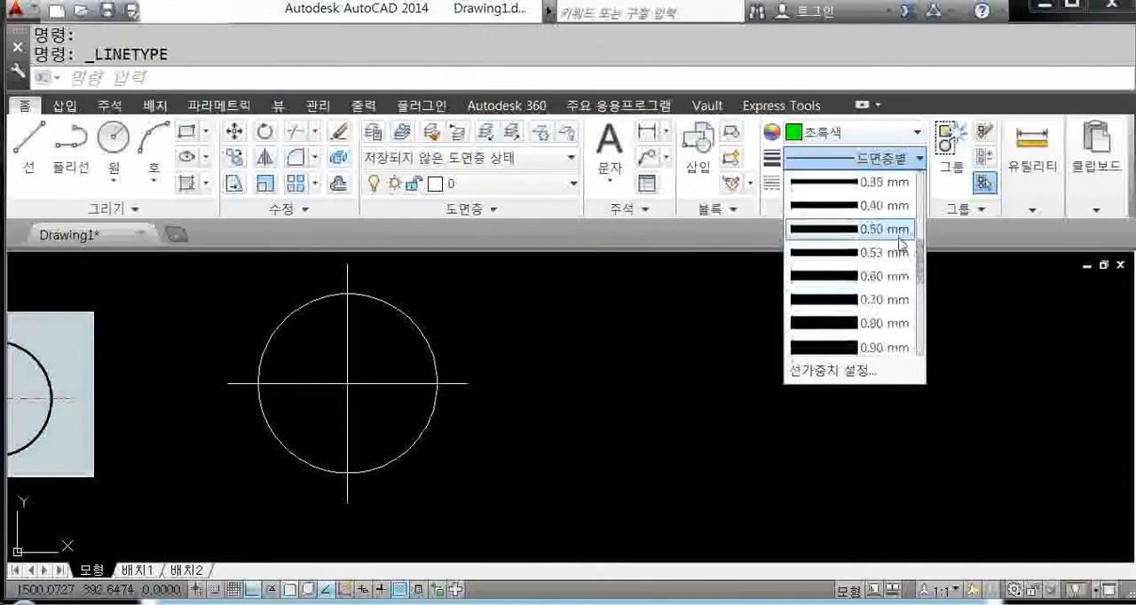
click(888, 229)
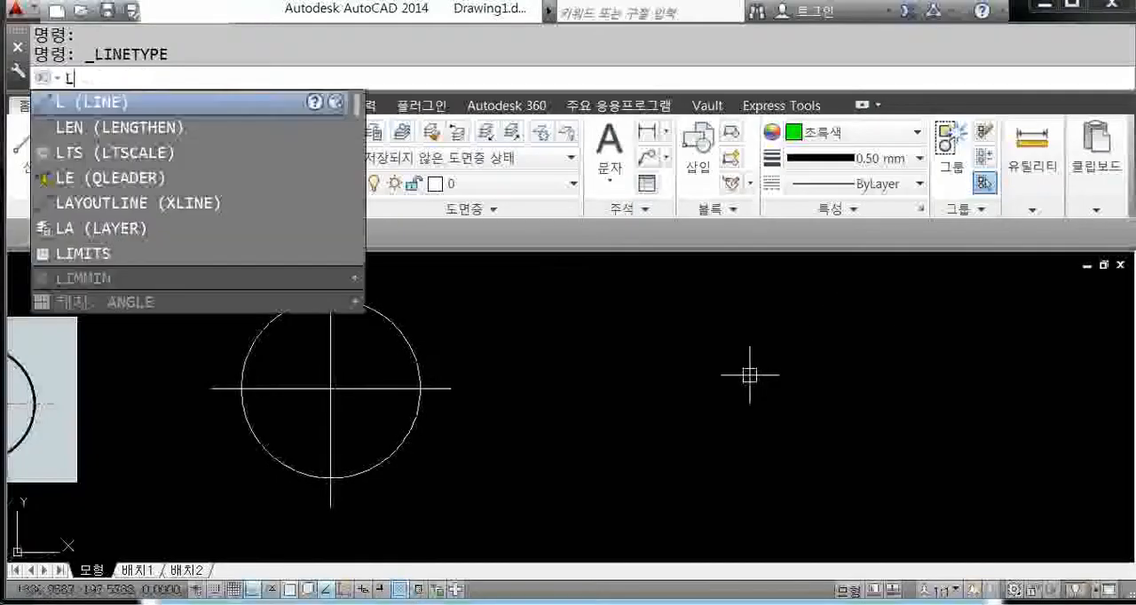
Step: Draw a stepped shape of three connected horizontal and vertical line segments to the right of the circle
key(Return)
click(565, 322)
click(766, 323)
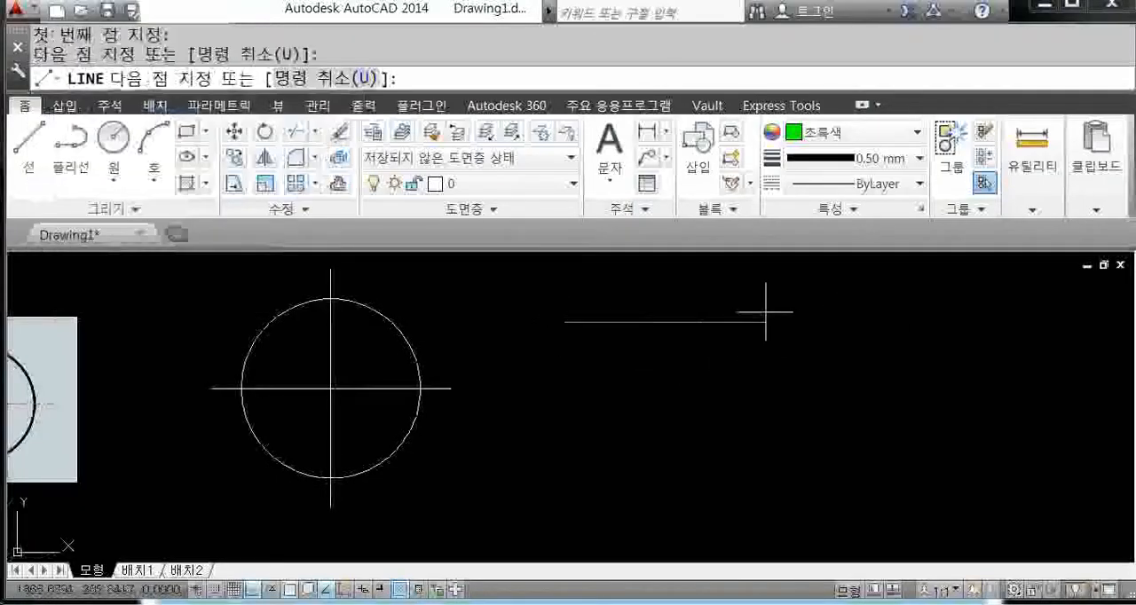
click(766, 376)
click(884, 365)
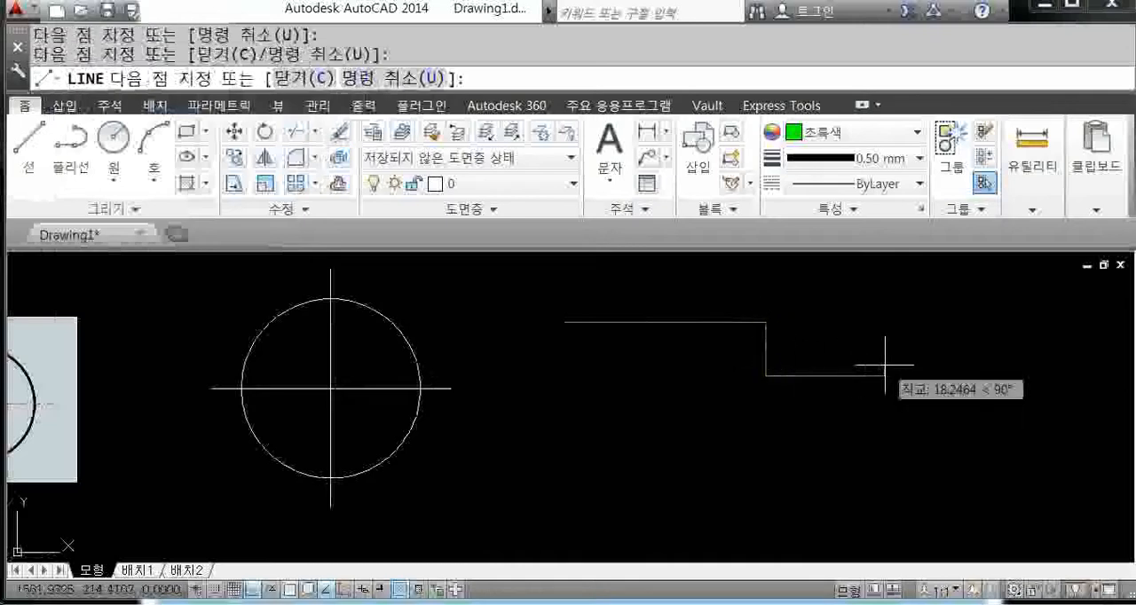
key(Return)
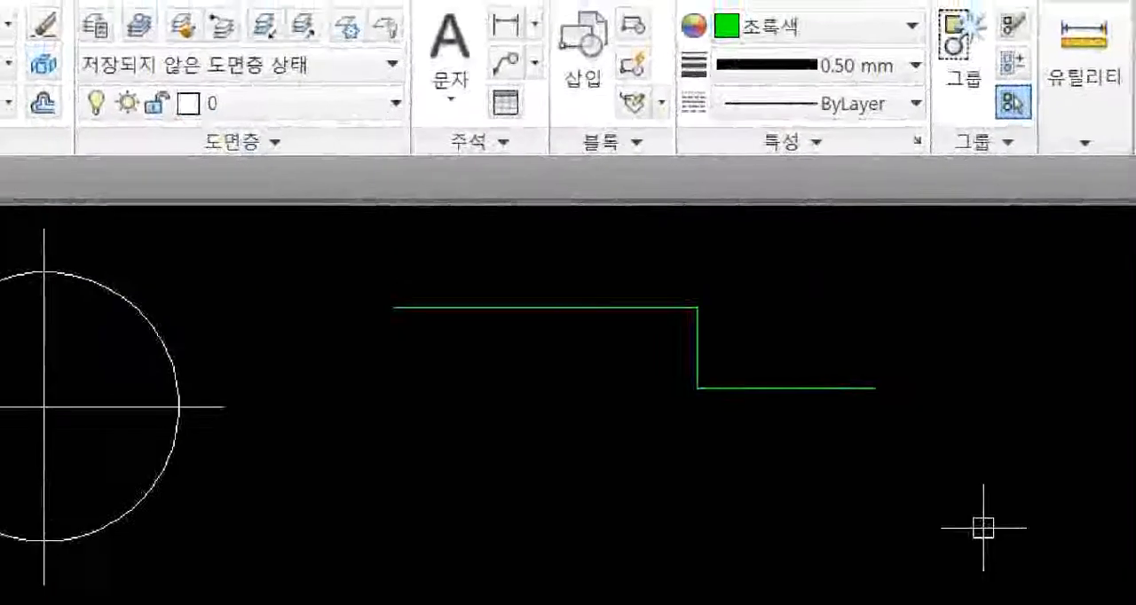
mouse_move(781, 68)
mouse_down()
mouse_move(687, 66)
mouse_move(709, 2)
mouse_move(738, 57)
mouse_up()
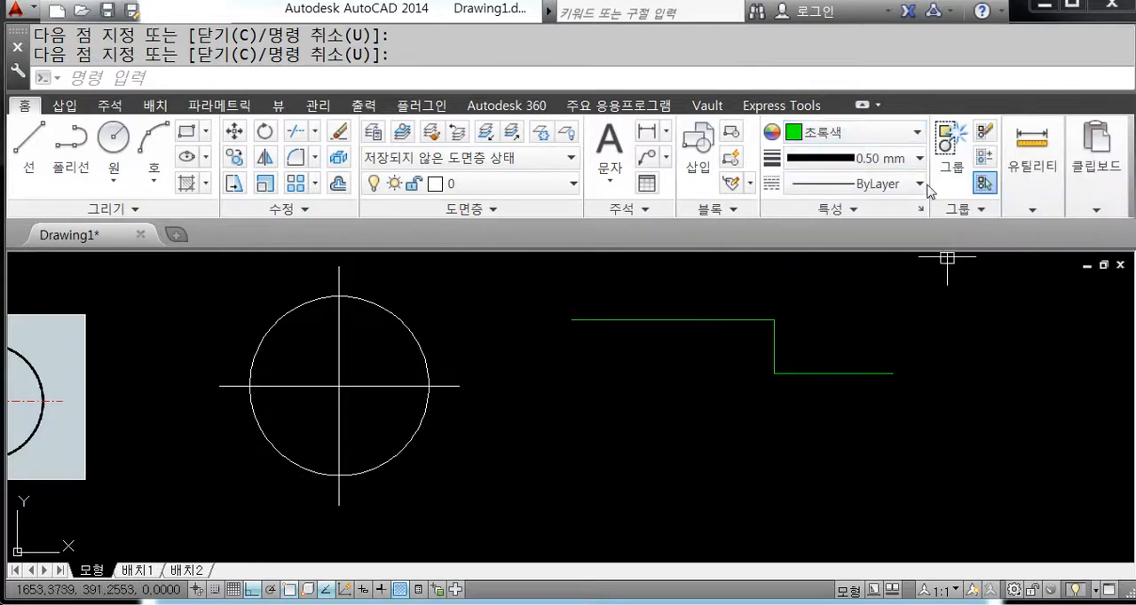
Step: Set the current lineweight to 0.30 mm, keeping green as the object colour
click(919, 158)
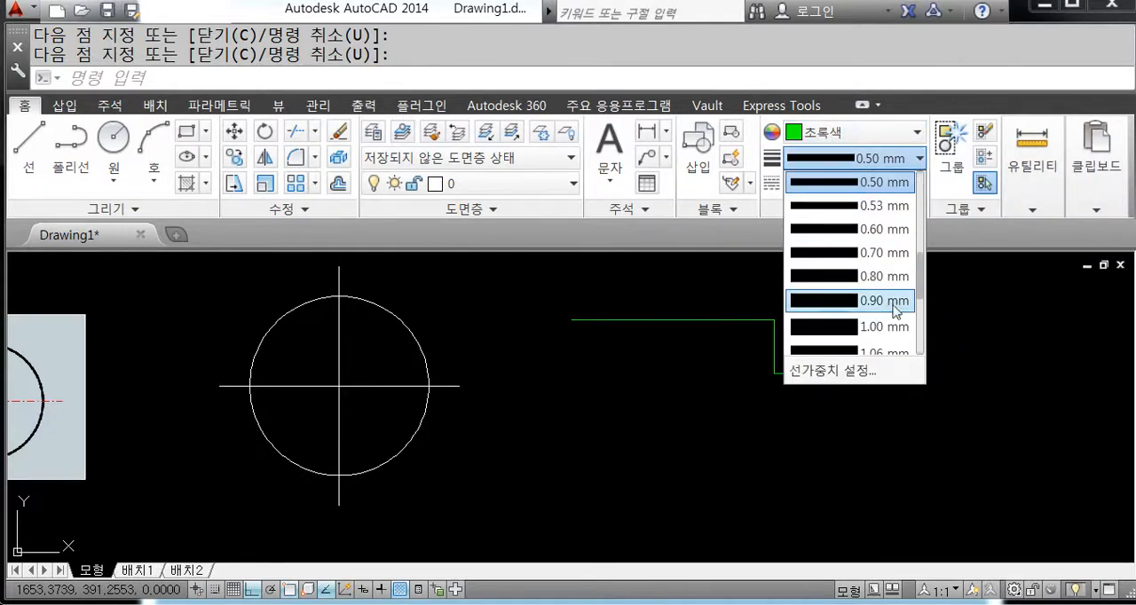
scroll(893, 290, up, 2)
click(893, 253)
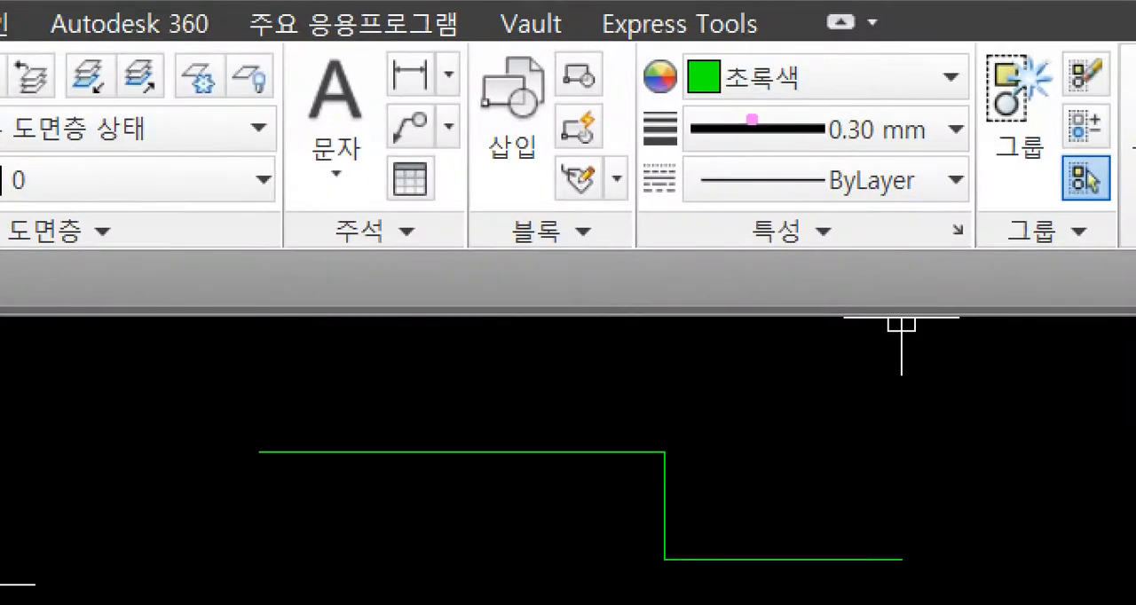
mouse_move(672, 35)
ctrl+mouse_down()
mouse_move(819, 78)
mouse_move(830, 96)
ctrl+mouse_up()
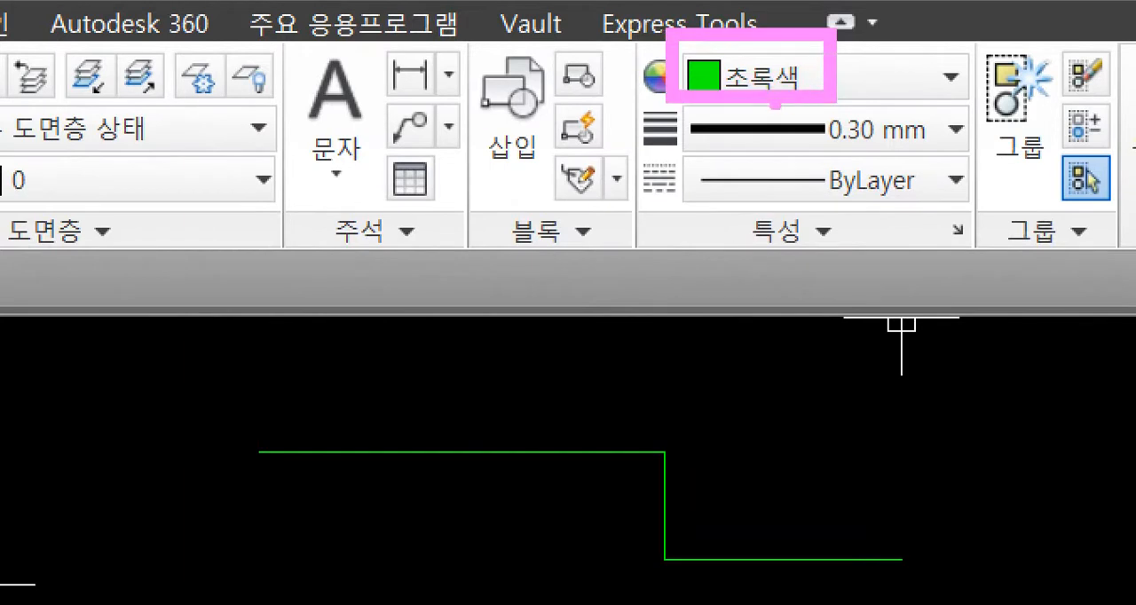
ctrl+drag(683, 86, 973, 167)
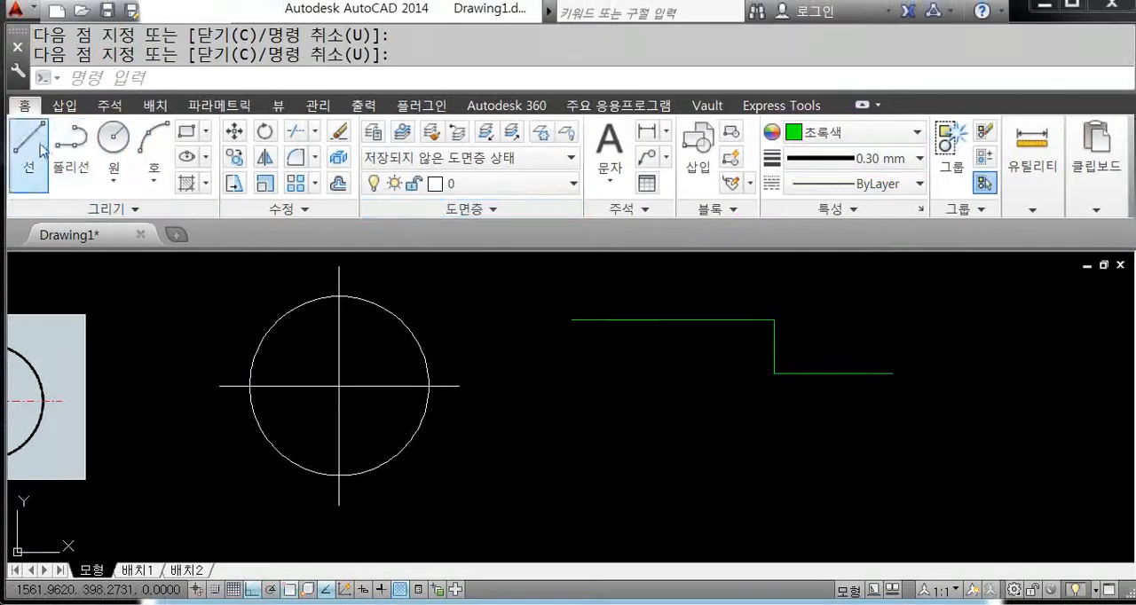
Step: Draw a single horizontal line above the stepped line and examine the displayed line thickness up close
click(40, 149)
click(572, 283)
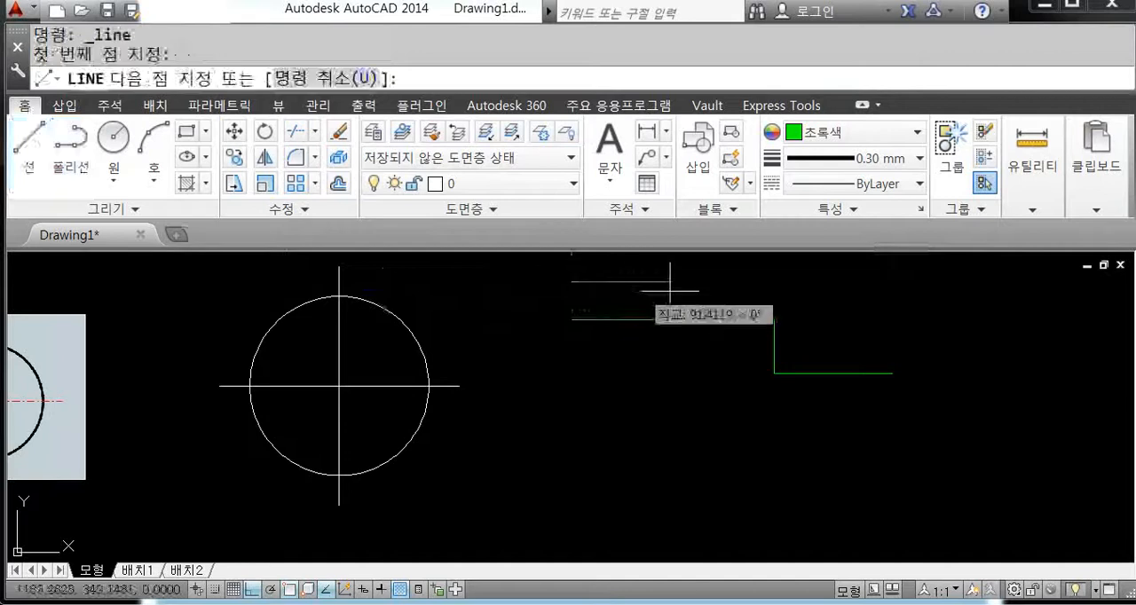
click(878, 293)
right_click(899, 297)
click(933, 316)
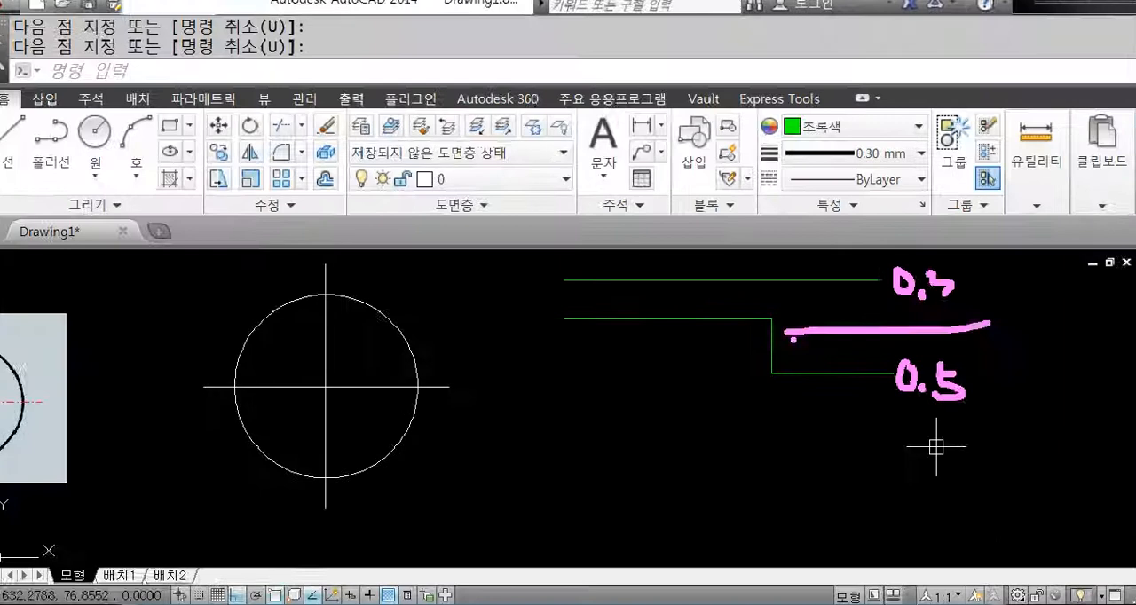
scroll(628, 231, up, 7)
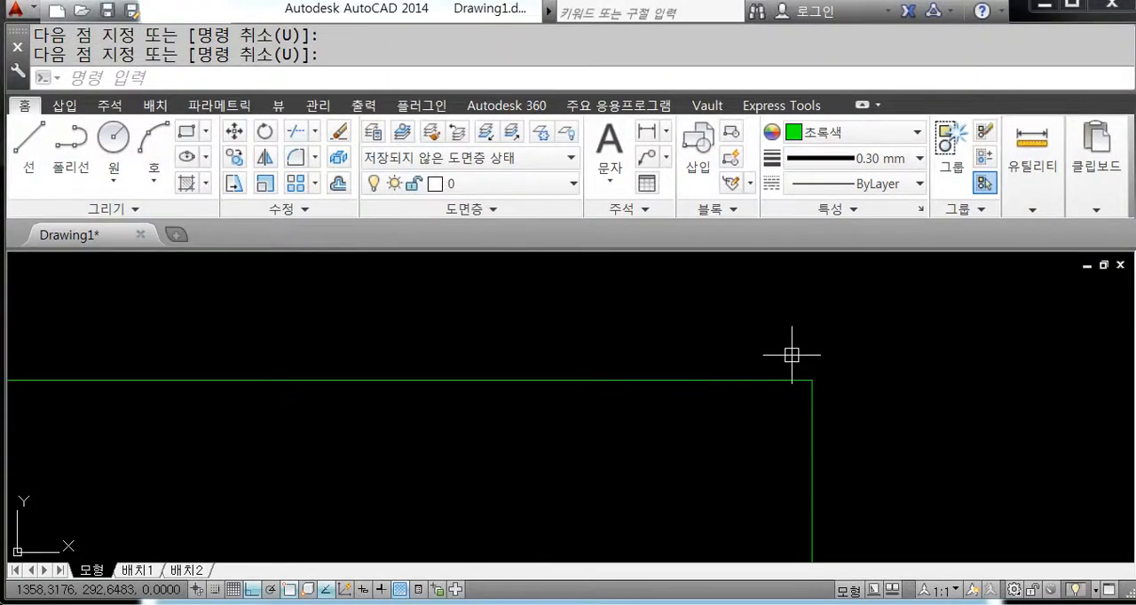
Step: Turn on lineweight display in the lineweight settings so the green lines show their assigned thickness
scroll(791, 354, down, 3)
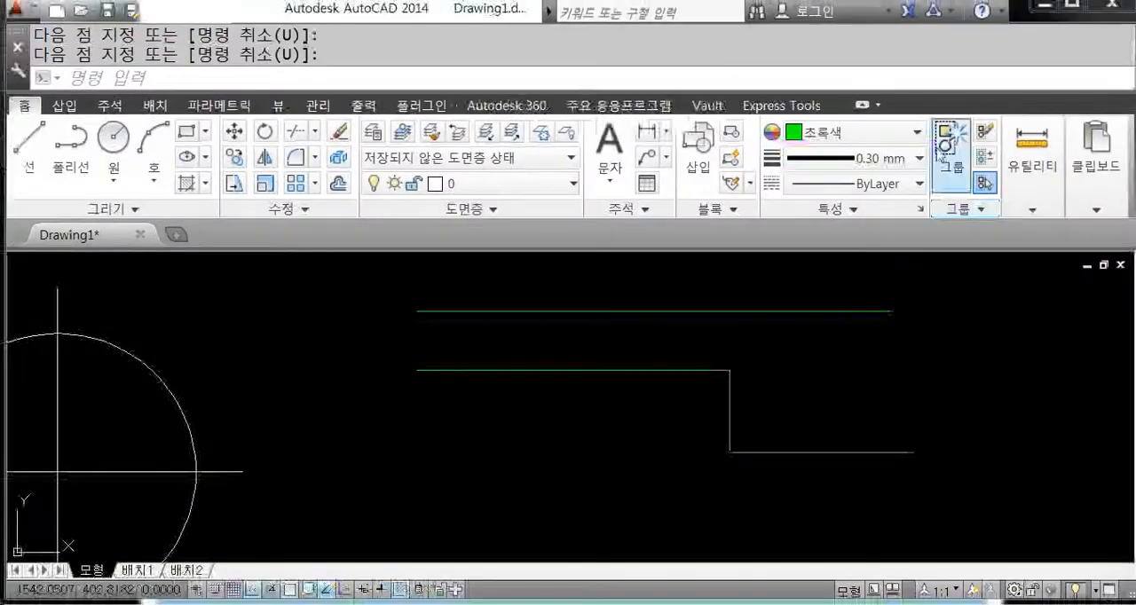
click(919, 159)
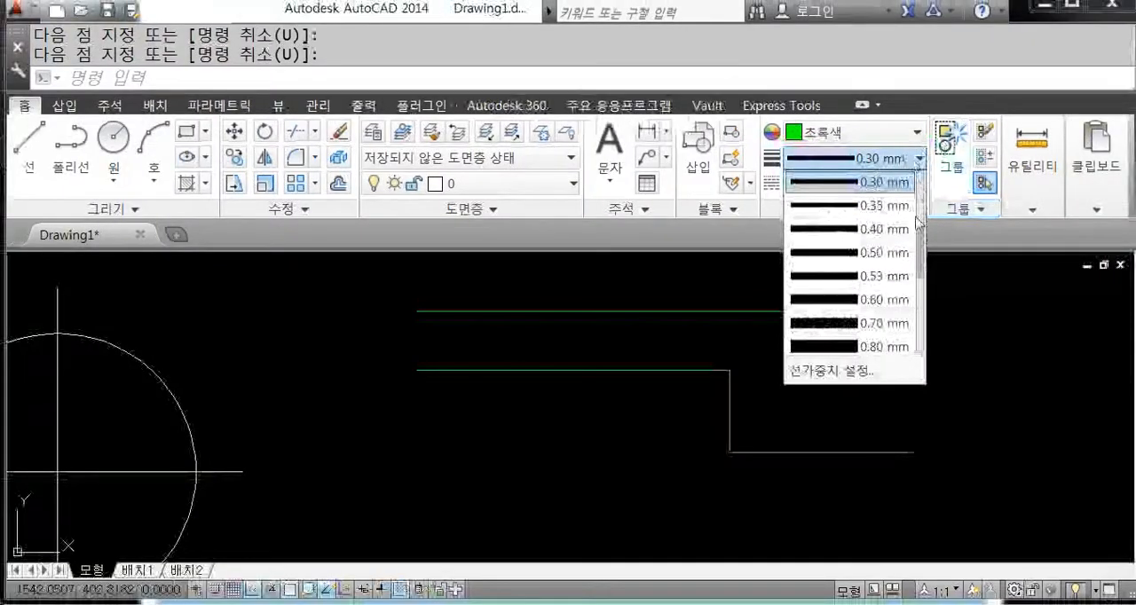
scroll(921, 213, up, 3)
scroll(865, 293, down, 1)
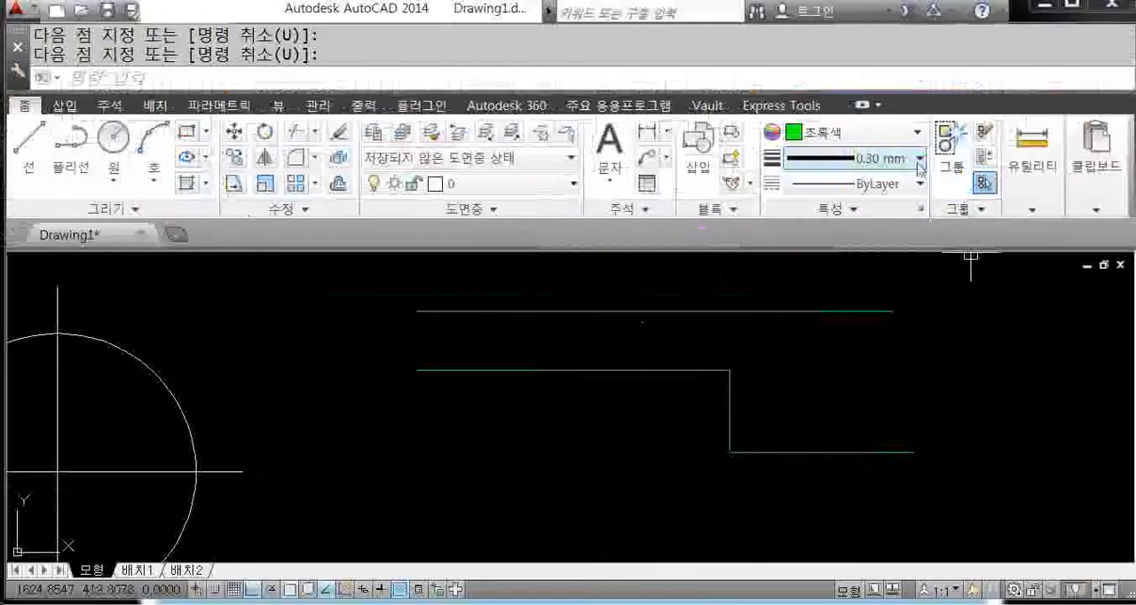
click(930, 44)
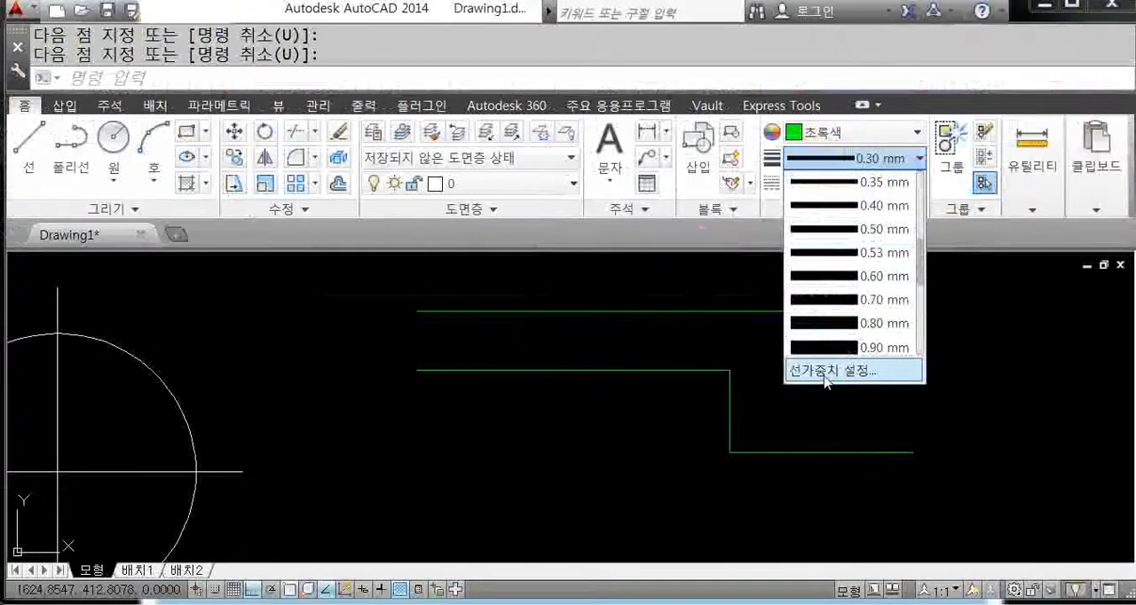
click(832, 370)
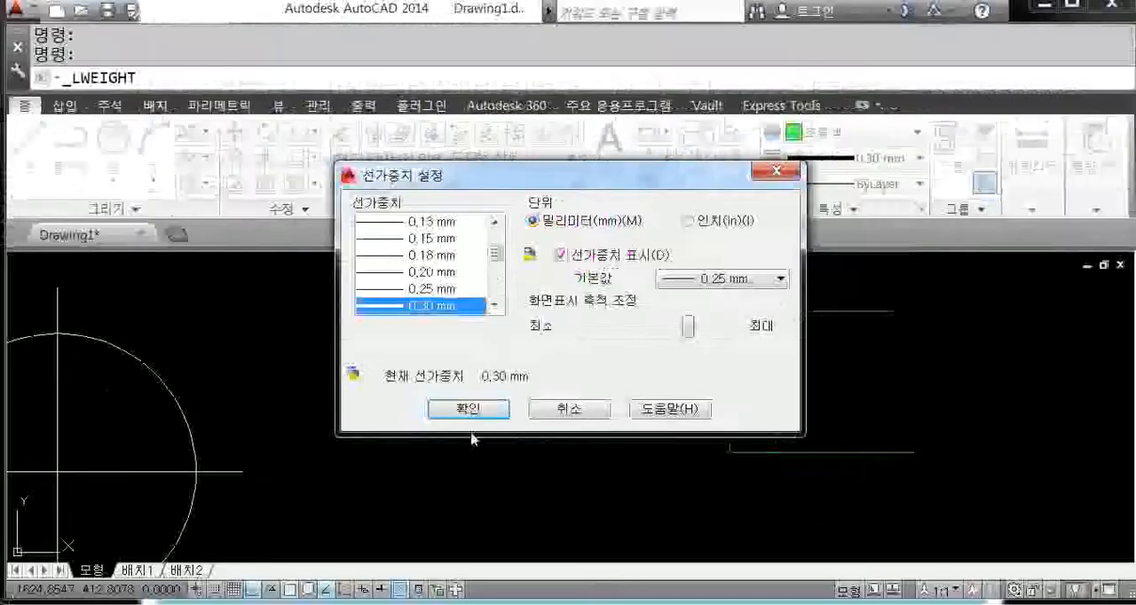
click(450, 399)
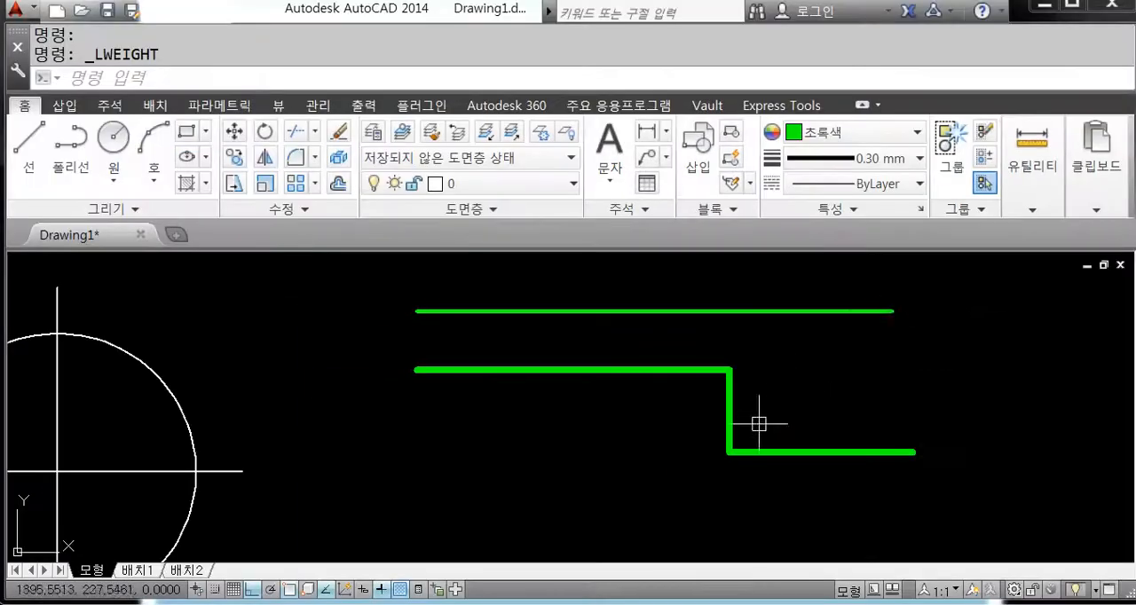
middle_drag(631, 513, 637, 499)
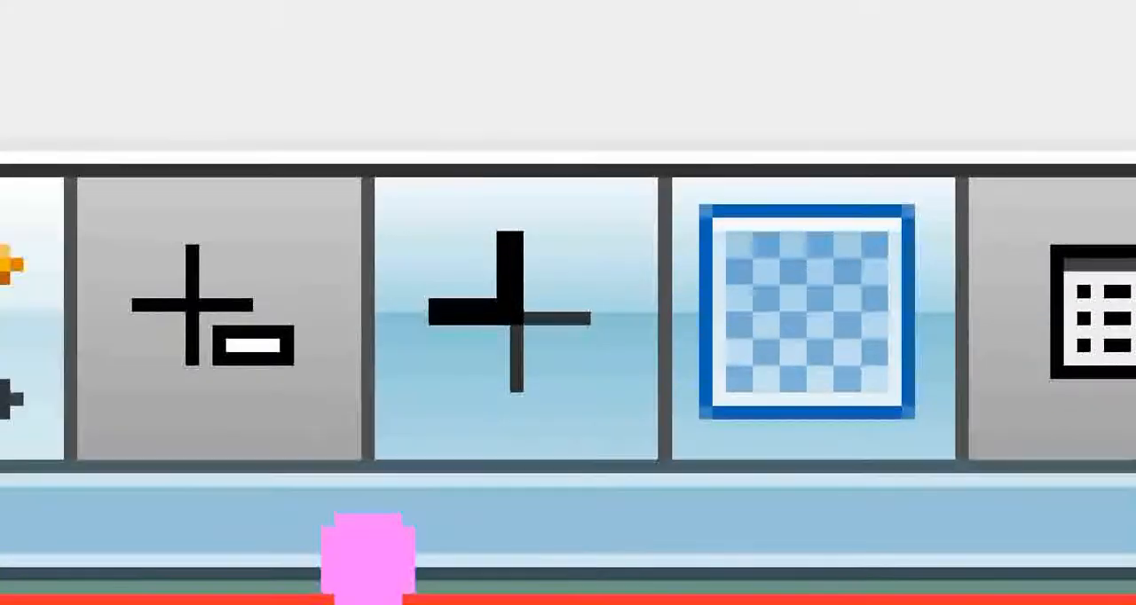
ctrl+drag(268, 46, 726, 543)
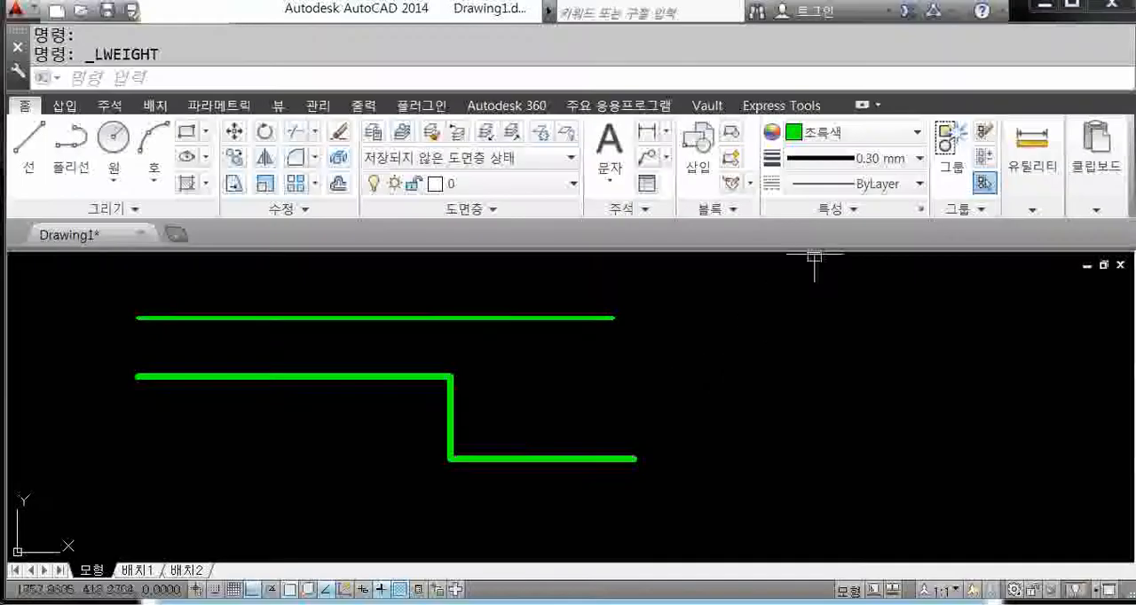
Step: Set the current object colour to yellow and the current linetype to HIDDEN
click(898, 133)
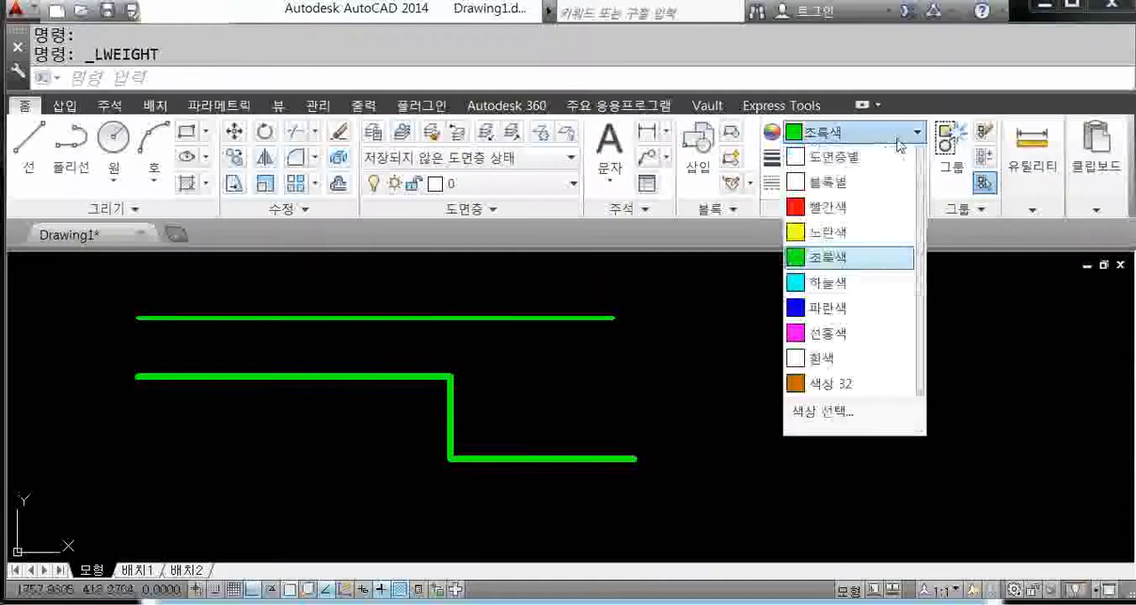
click(830, 232)
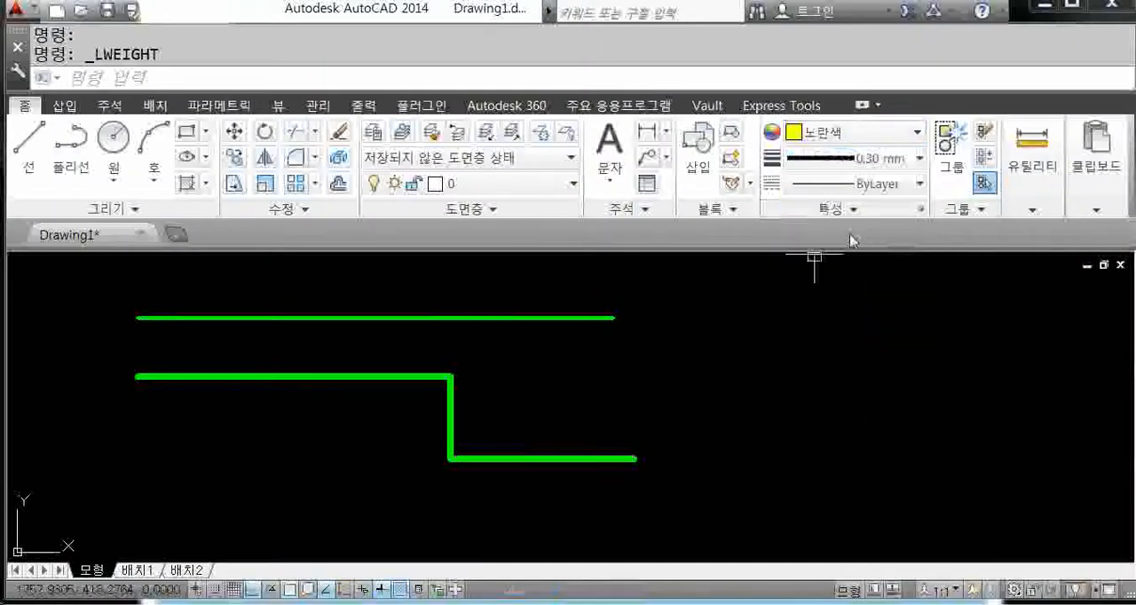
click(914, 183)
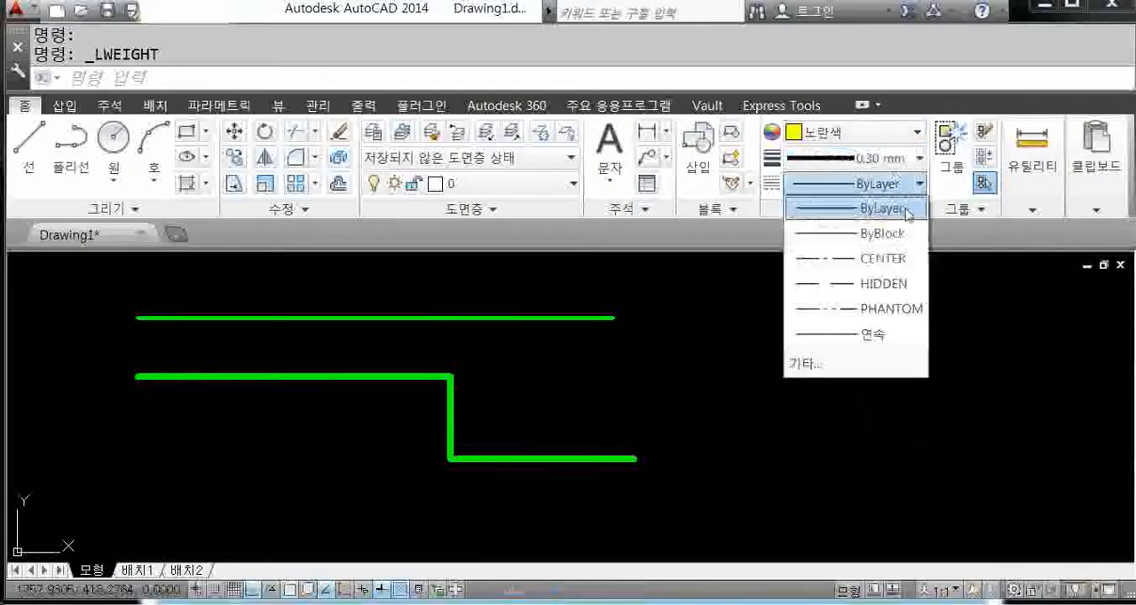
click(874, 284)
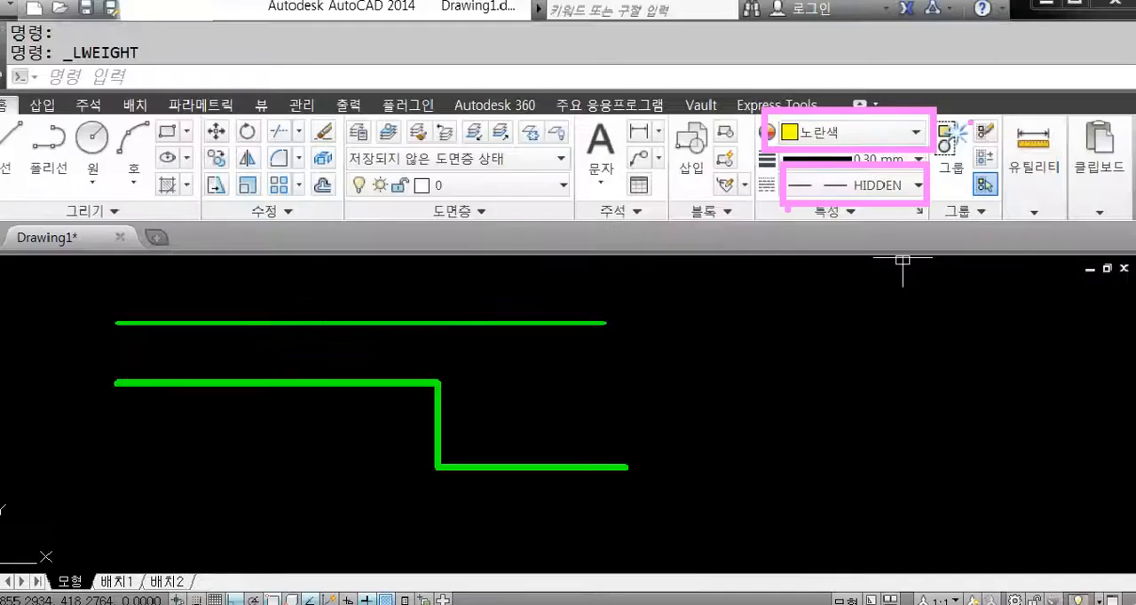
Step: Draw a single horizontal line to the right of the green lines, using the yellow HIDDEN settings
middle_drag(729, 476, 651, 472)
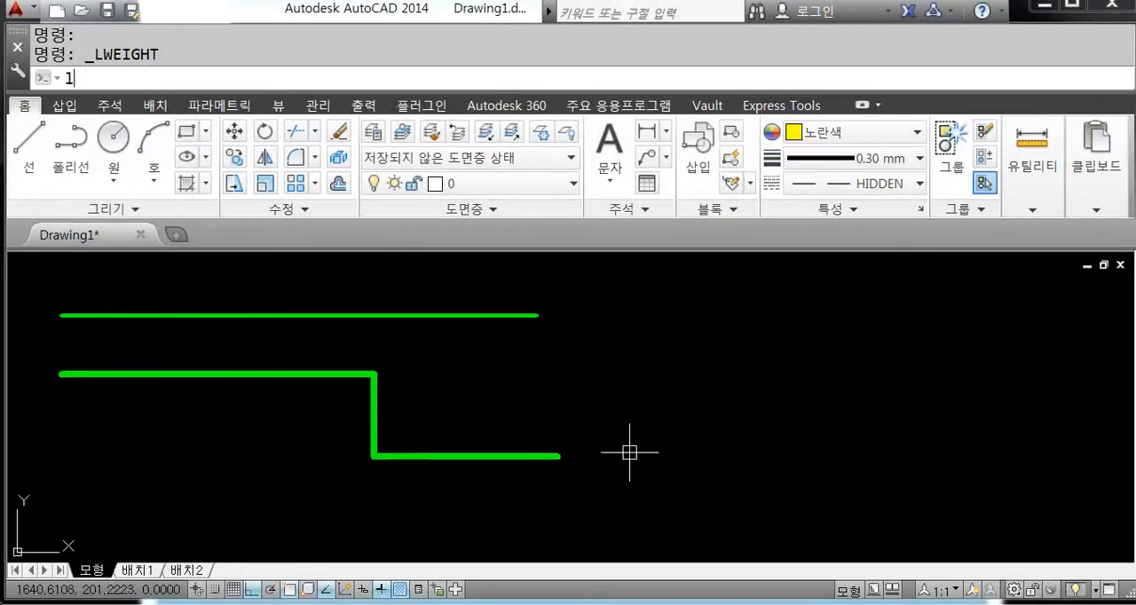
key(Return)
click(613, 336)
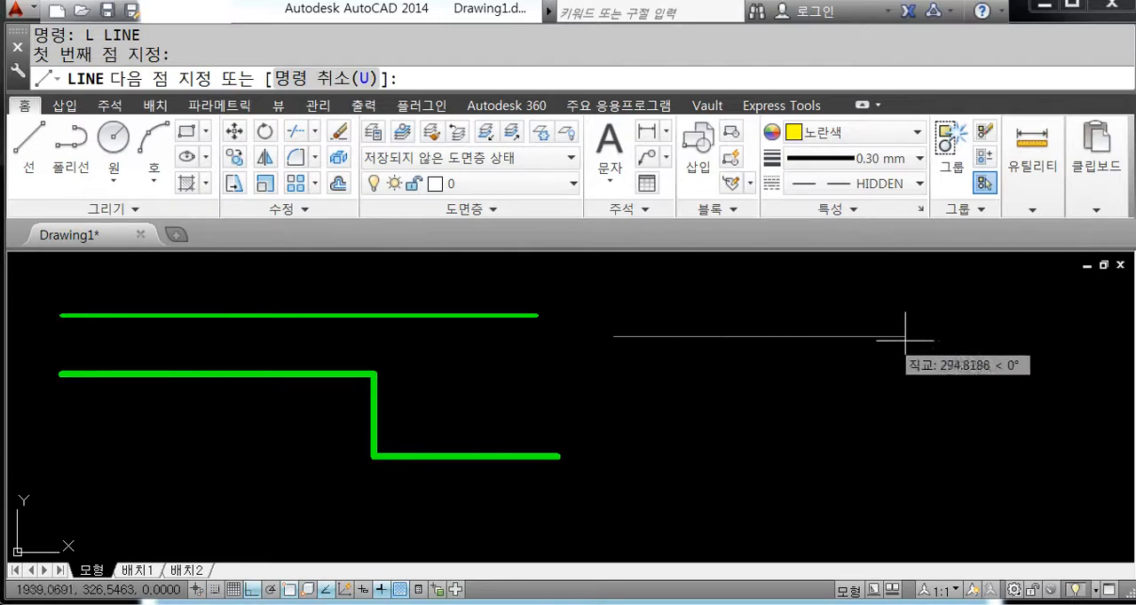
click(1061, 337)
key(Return)
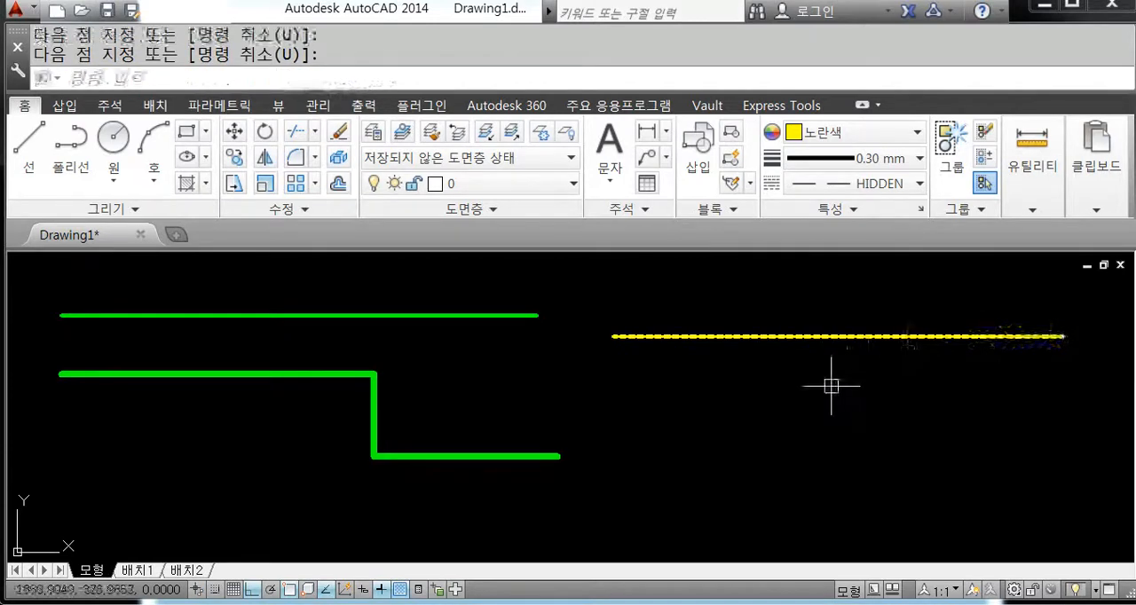
middle_drag(806, 384, 740, 379)
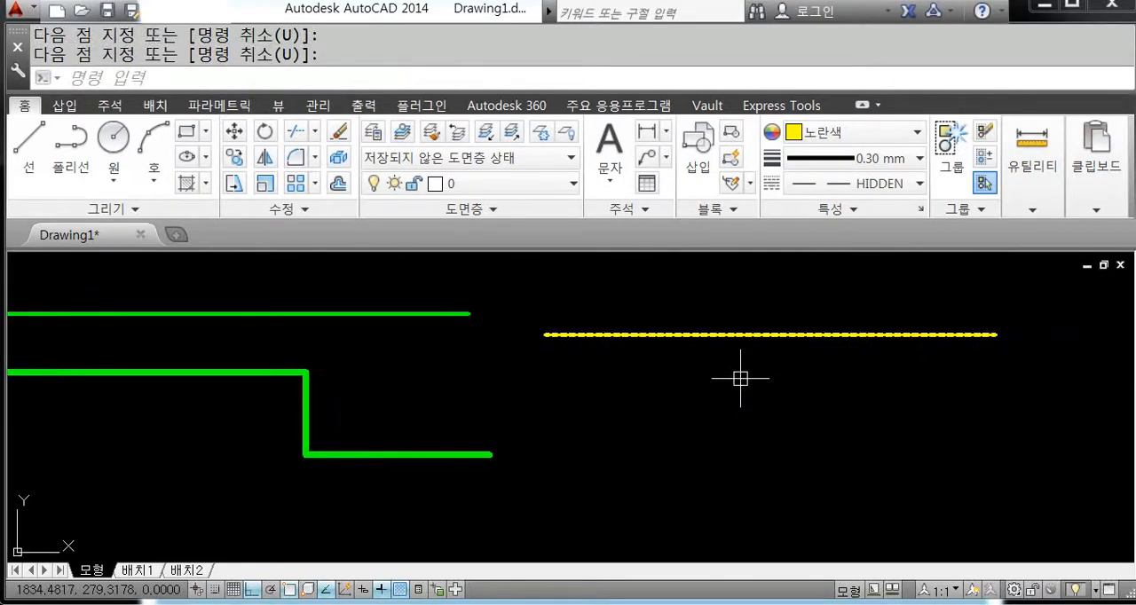
Step: Set the current object colour to red and the current linetype to CENTER
click(850, 132)
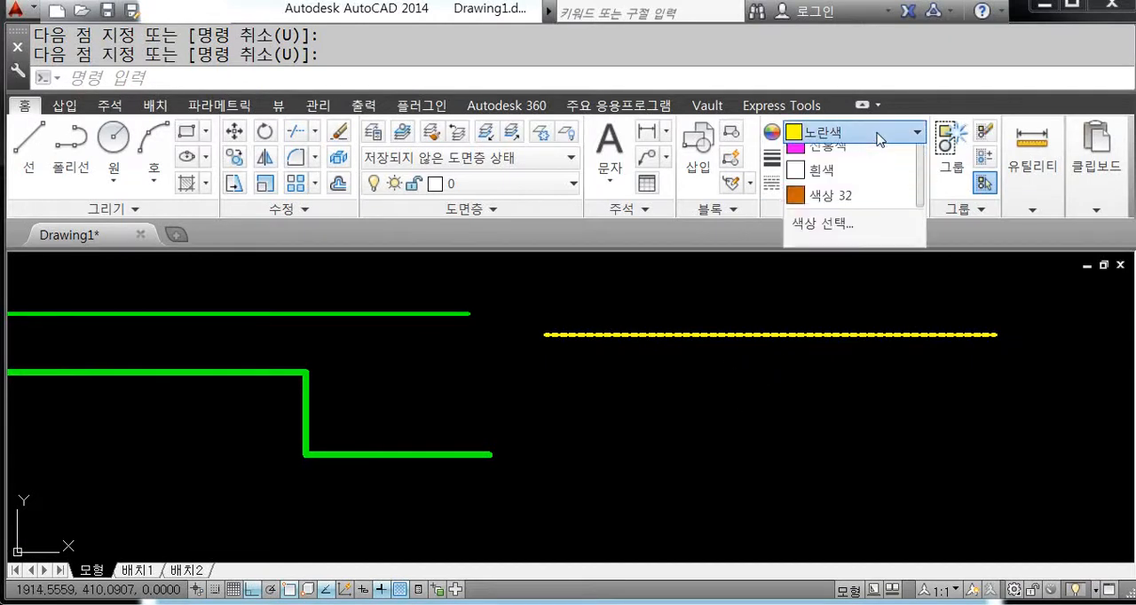
click(834, 207)
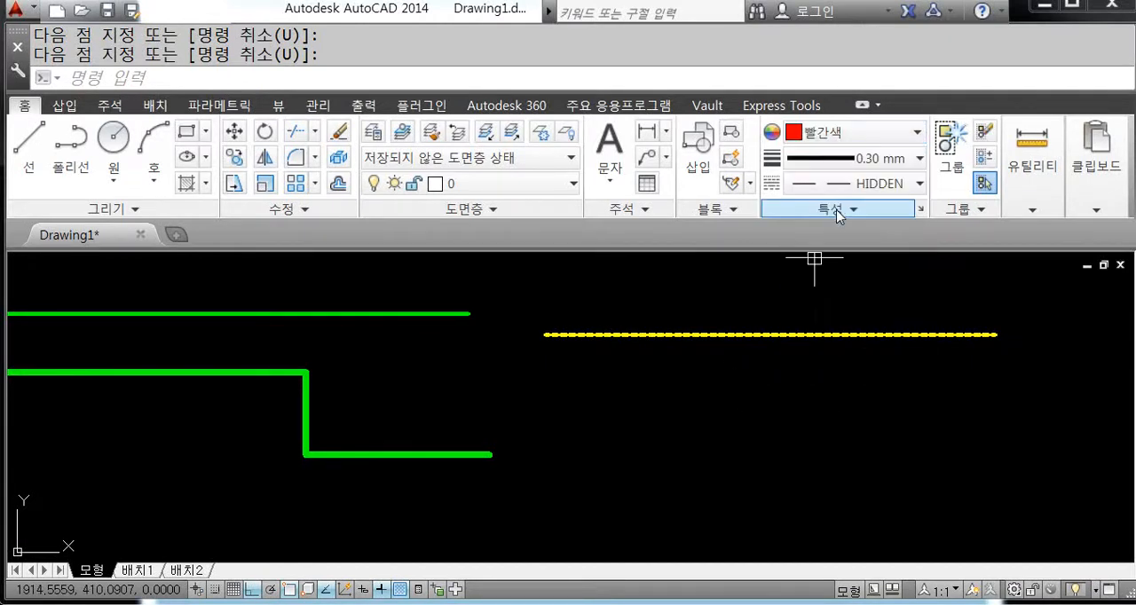
click(880, 184)
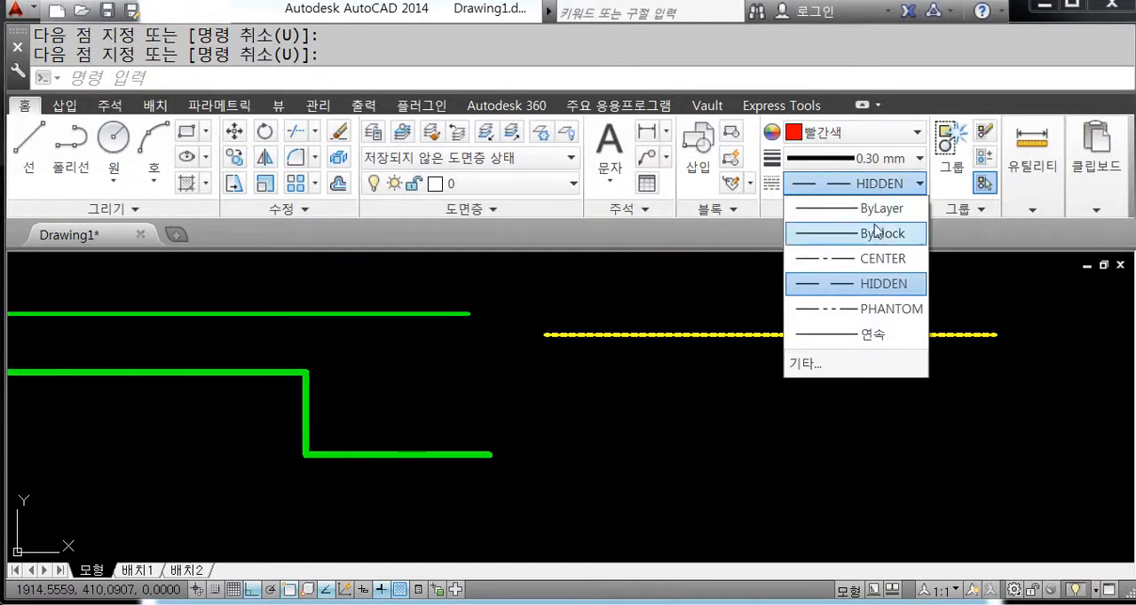
click(883, 259)
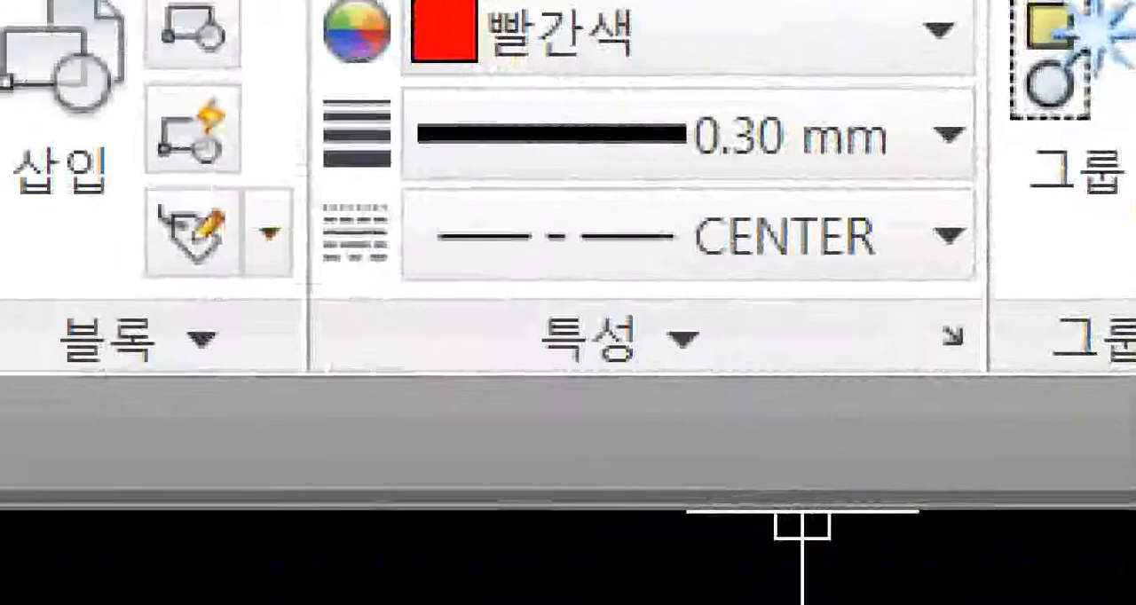
drag(418, 73, 684, 77)
drag(464, 286, 875, 286)
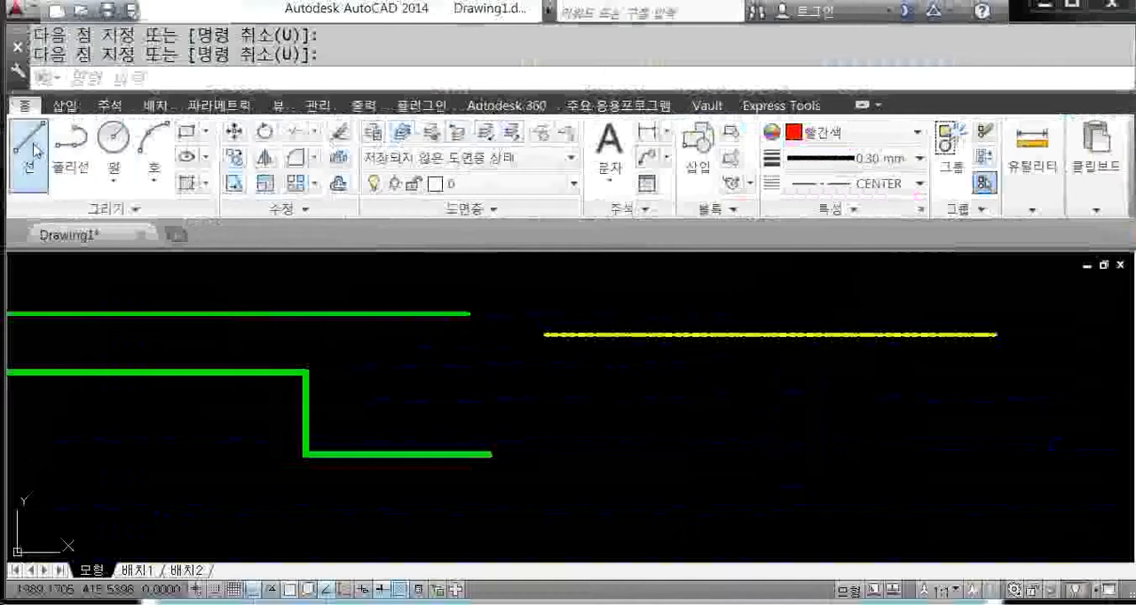
Step: Draw a horizontal red CENTER line below the yellow dashed line and examine the dash pattern up close
click(29, 142)
click(536, 391)
click(1014, 391)
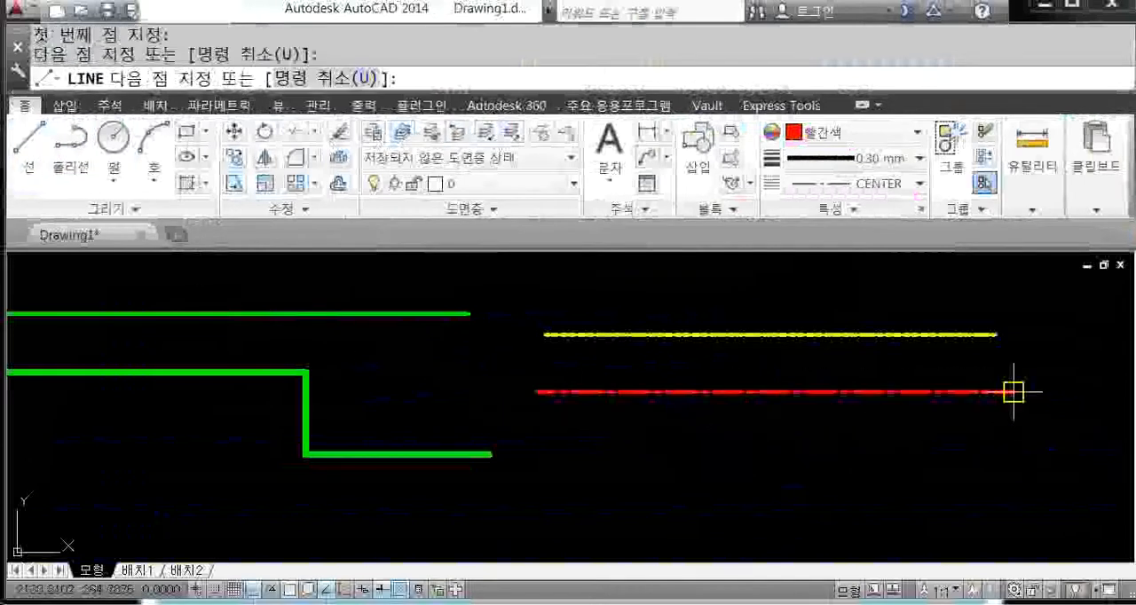
right_click(1023, 414)
click(1029, 430)
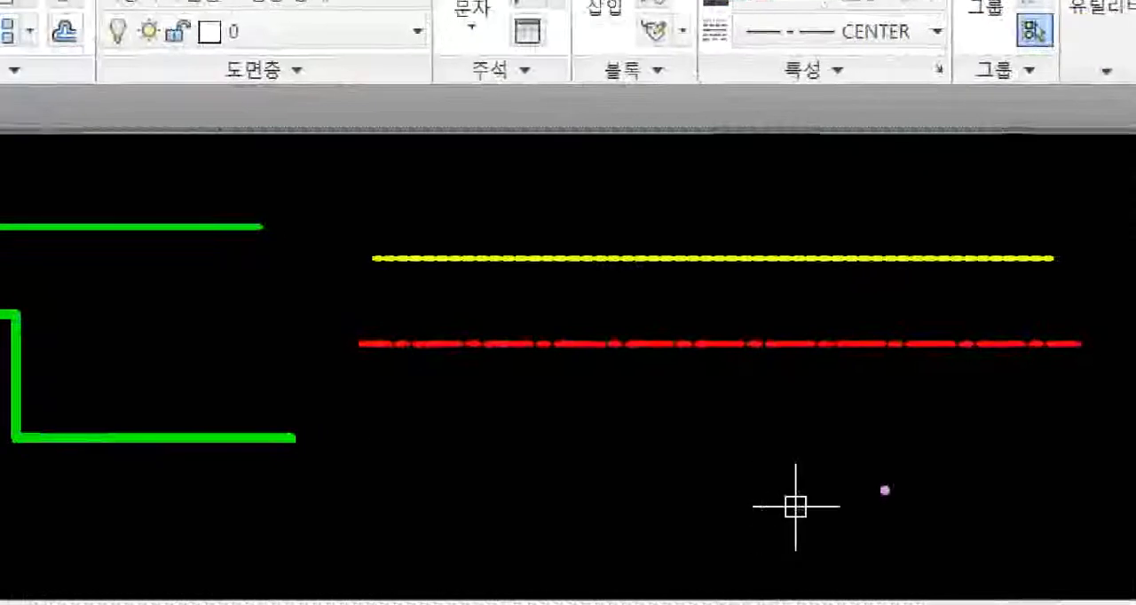
mouse_move(1063, 369)
mouse_down()
mouse_move(849, 374)
mouse_move(910, 318)
mouse_move(1096, 341)
mouse_up()
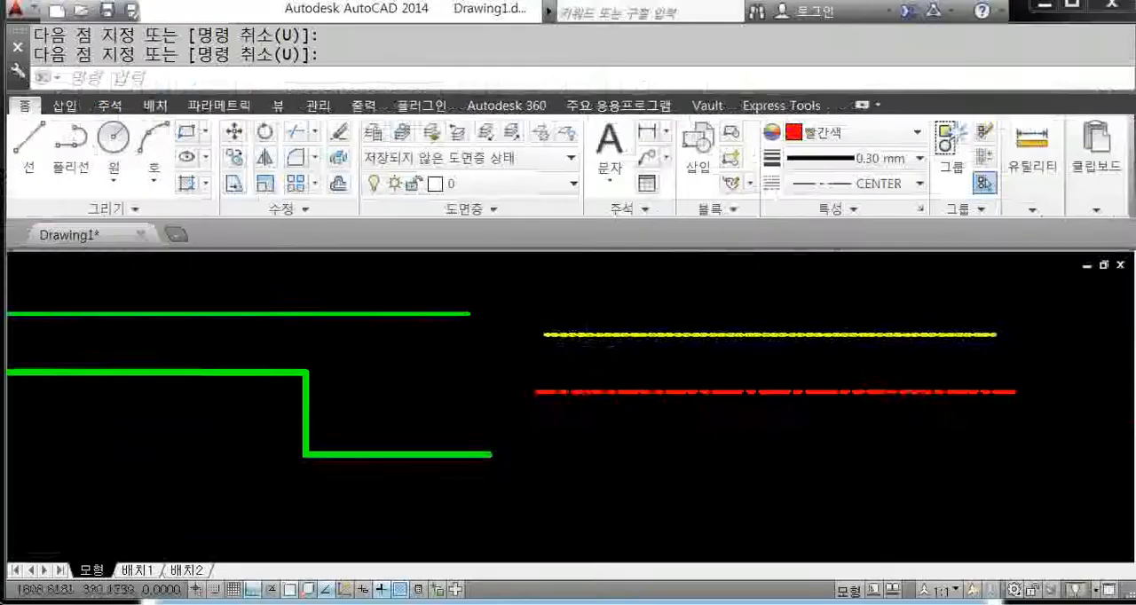
scroll(600, 390, up, 4)
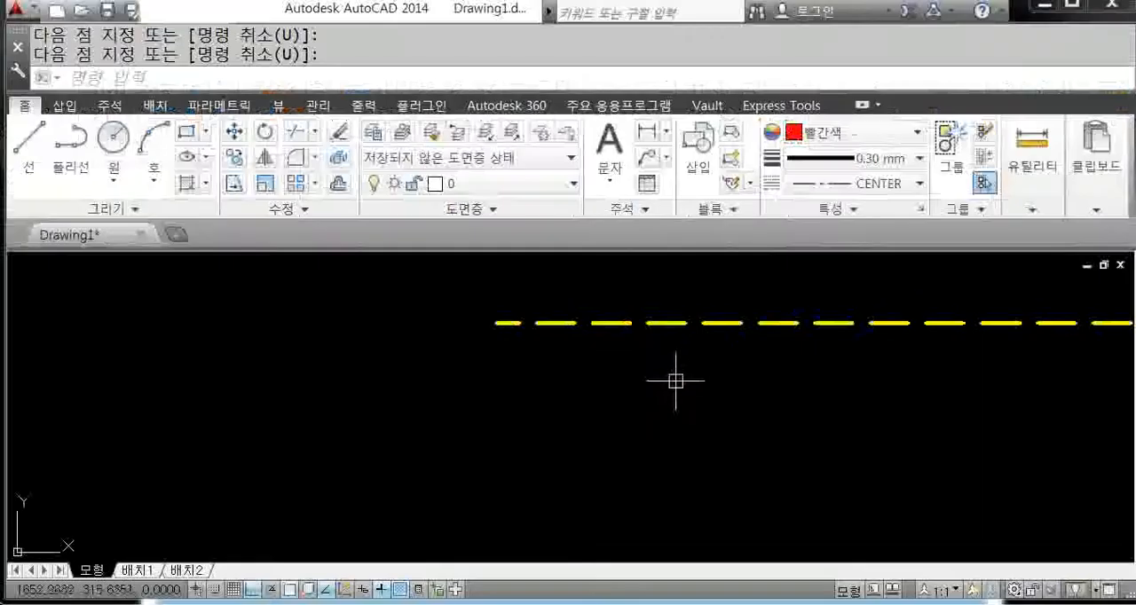
scroll(644, 406, down, 6)
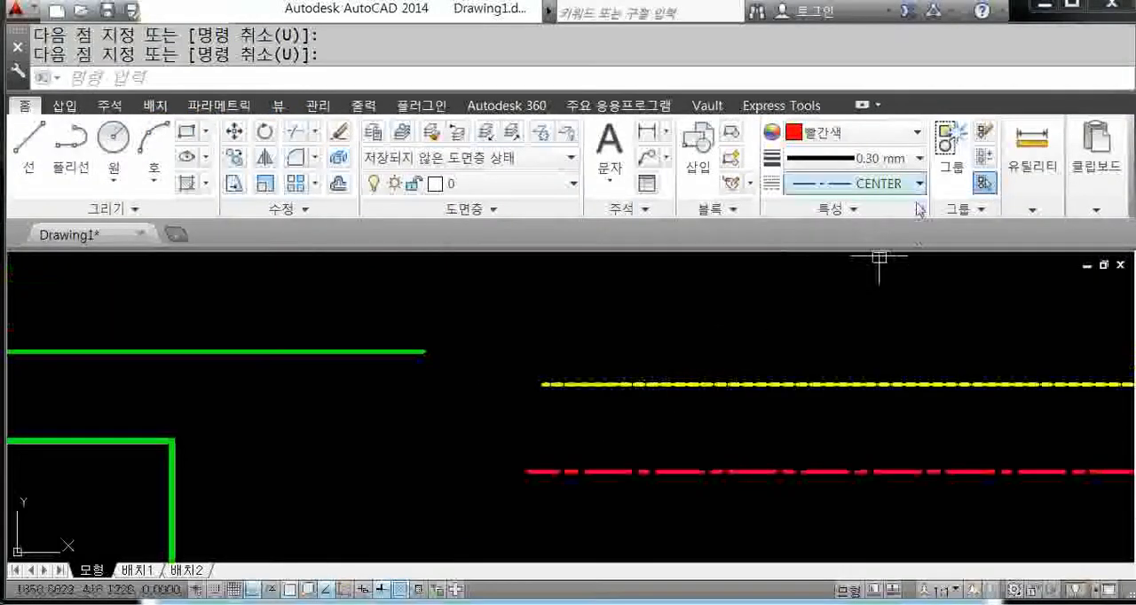
Step: Open the linetype manager with its details shown and enter 3 as the global scale factor
click(887, 183)
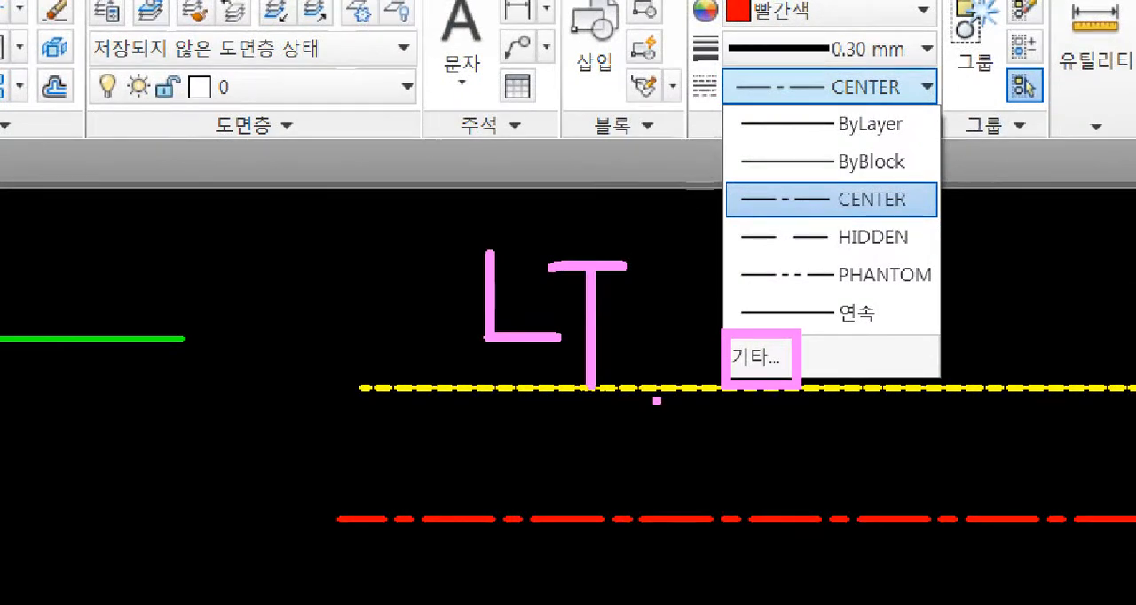
text(LT)
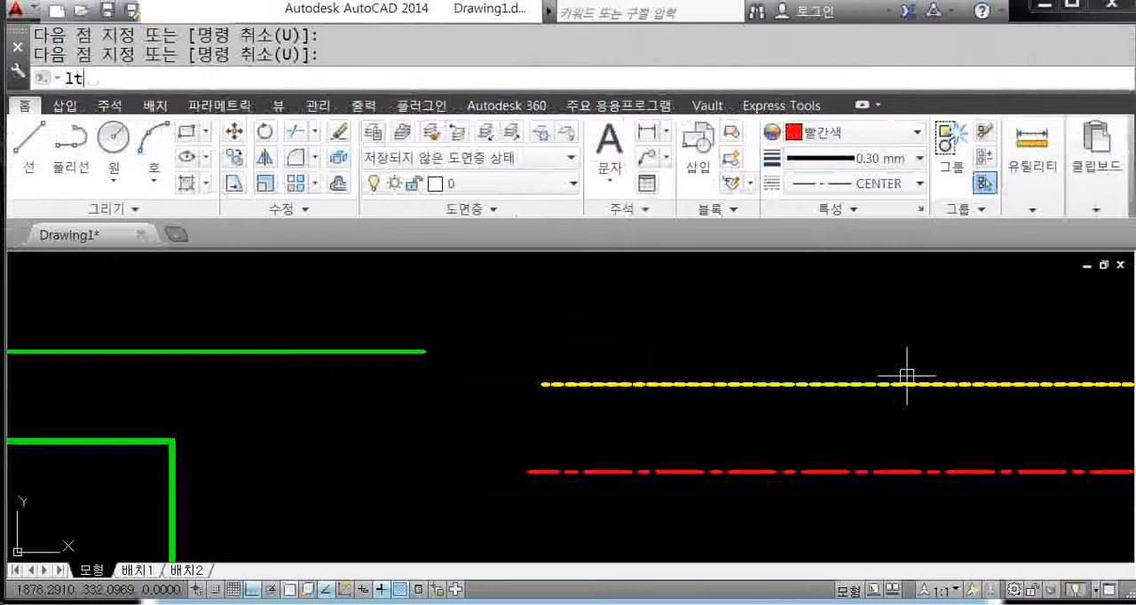
key(Return)
drag(792, 121, 810, 63)
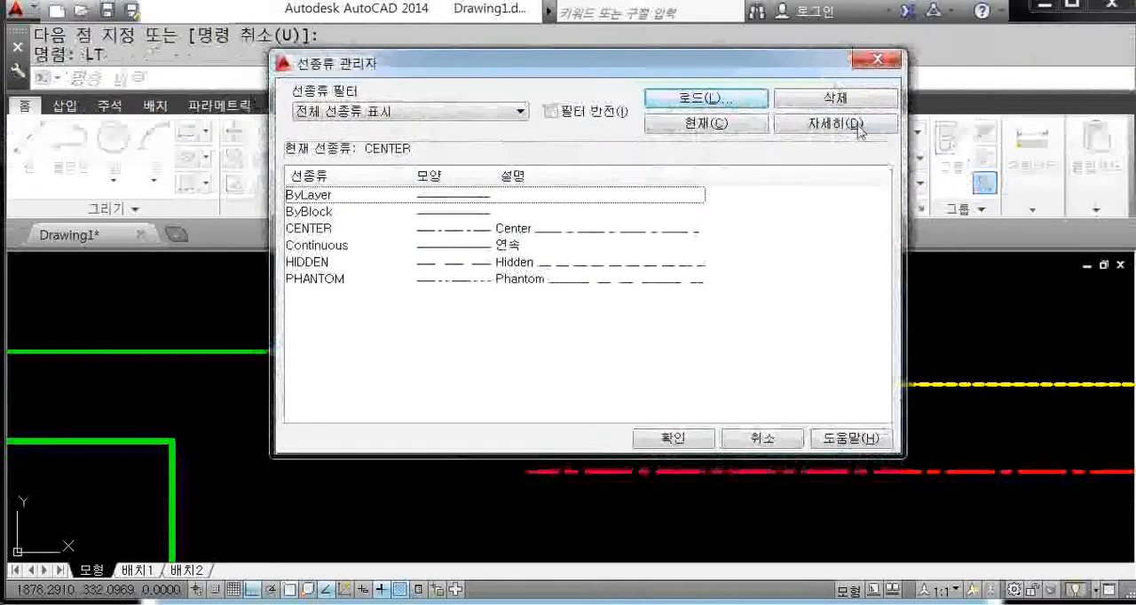
click(823, 126)
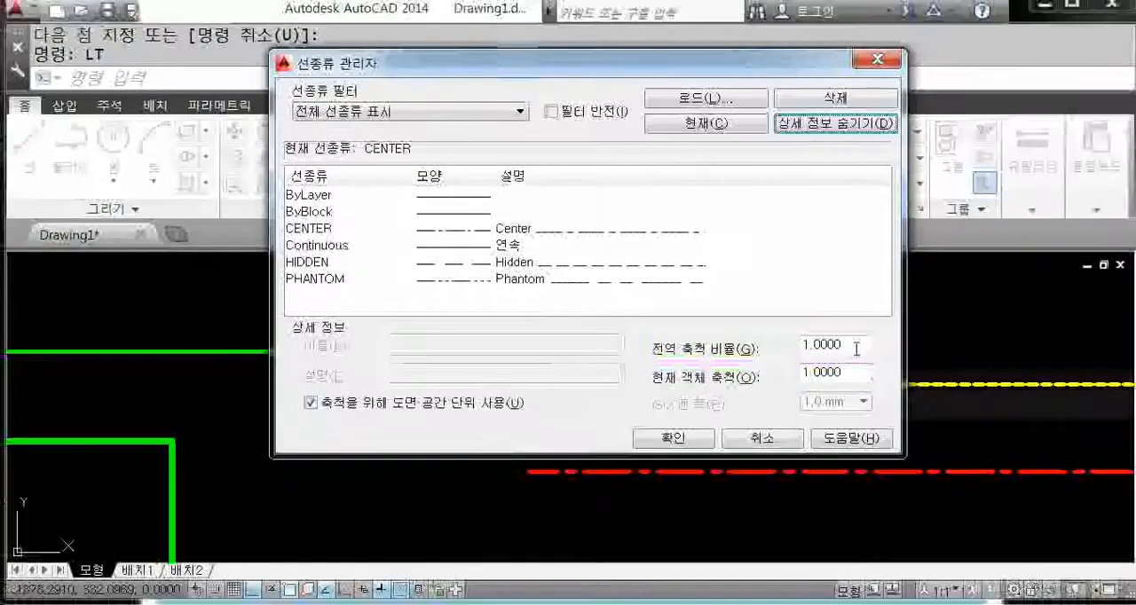
drag(935, 328, 394, 385)
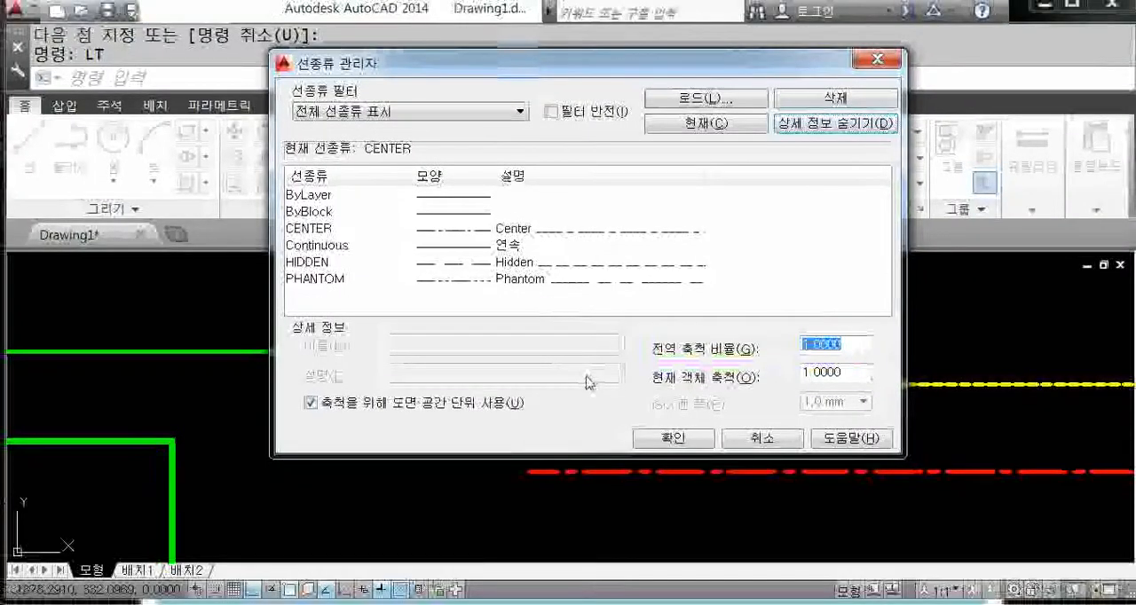
text(3)
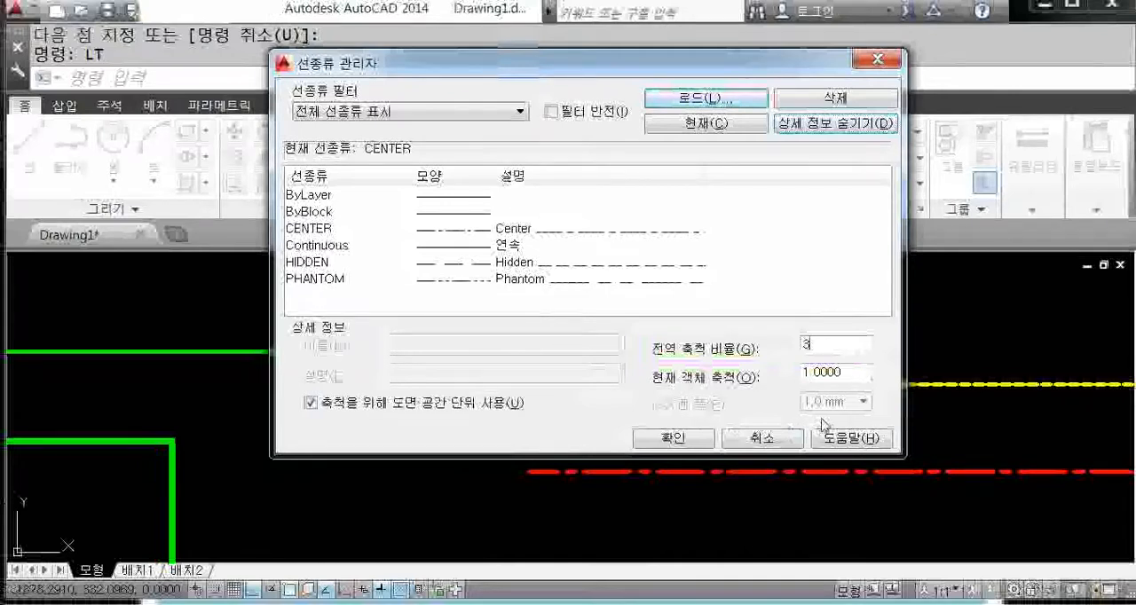
Step: Open the list of loadable linetypes and close it without loading any
key(alt+l)
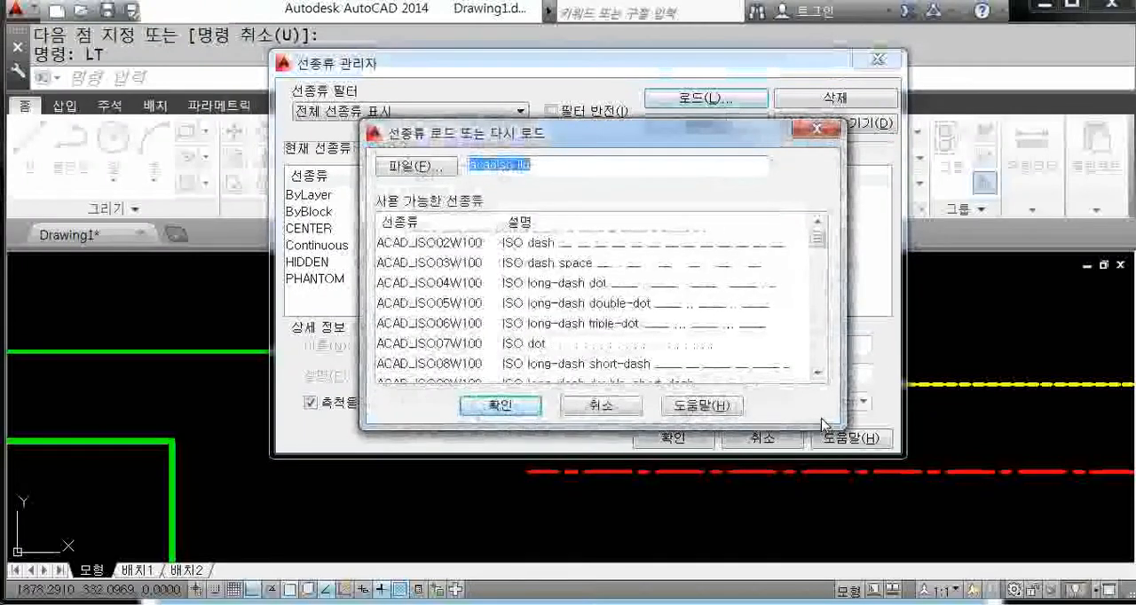
click(835, 134)
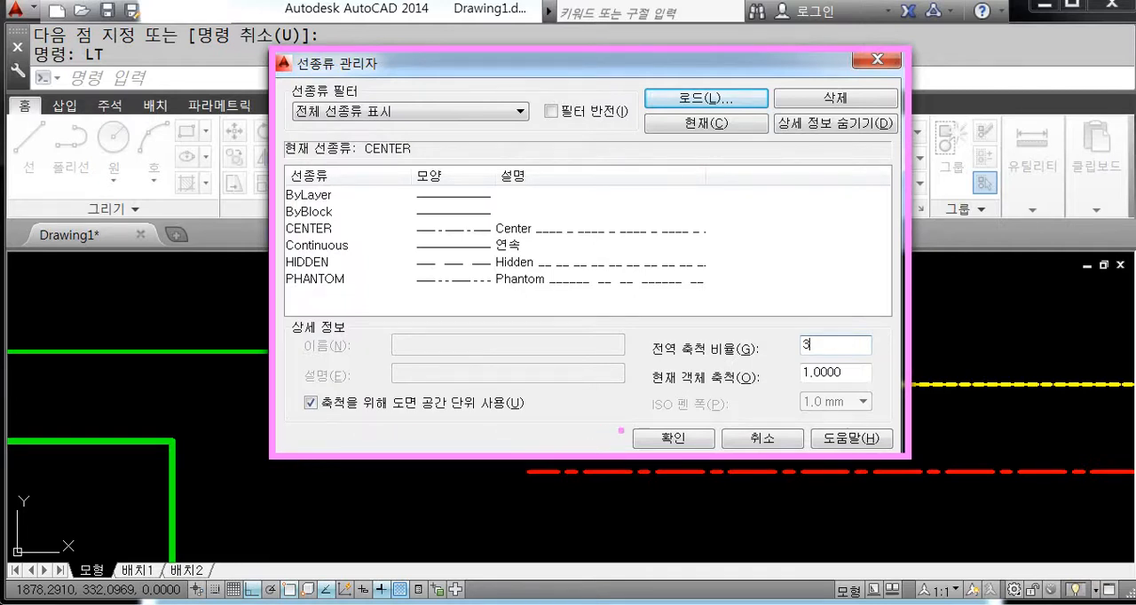
mouse_move(623, 425)
ctrl+mouse_down()
mouse_move(710, 454)
mouse_move(772, 441)
mouse_move(884, 444)
mouse_move(905, 458)
ctrl+mouse_up()
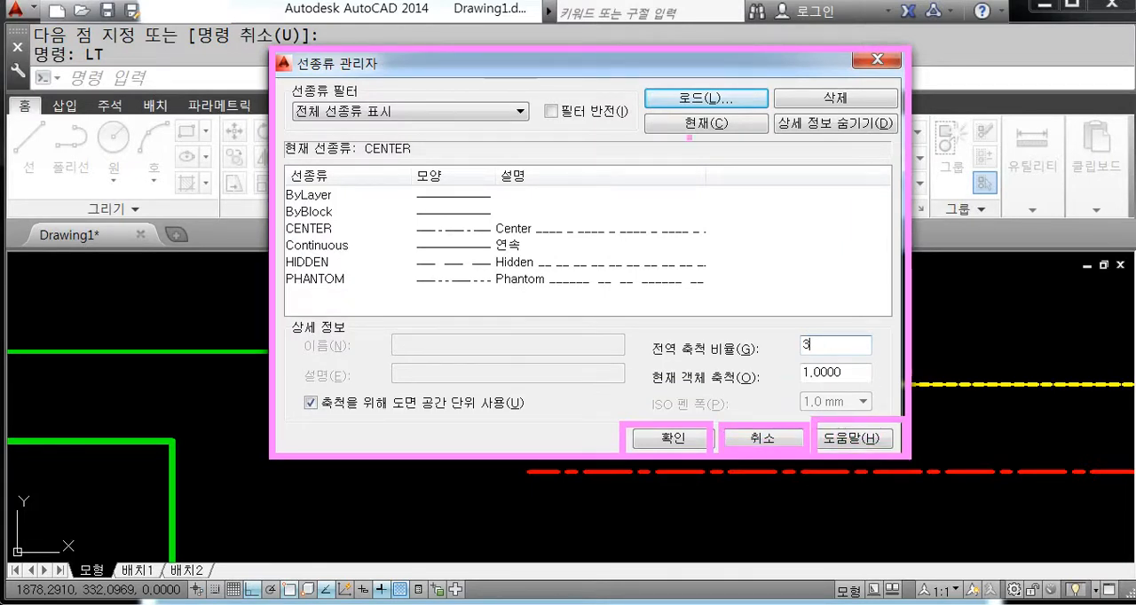
mouse_move(635, 80)
mouse_down()
mouse_move(636, 105)
mouse_move(774, 112)
mouse_move(770, 82)
mouse_move(639, 89)
mouse_up()
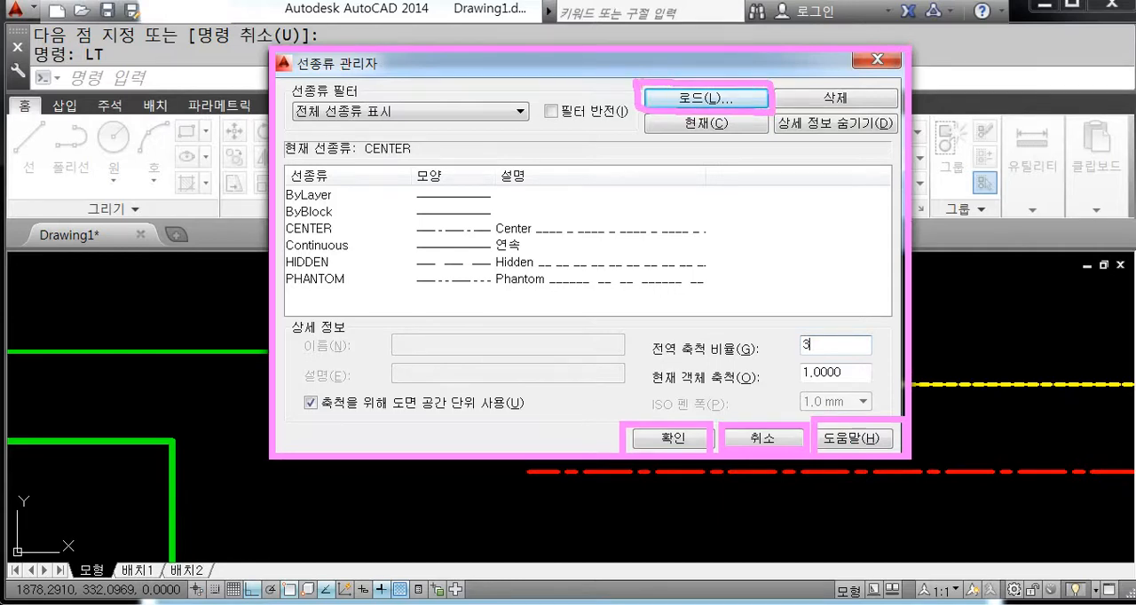
key(Escape)
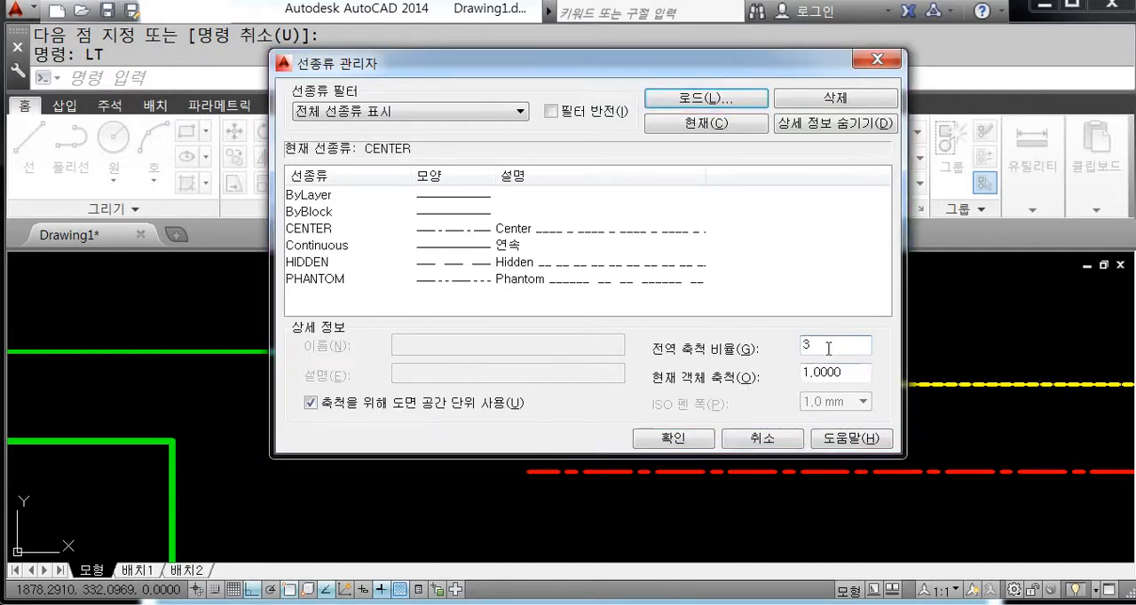
double_click(828, 348)
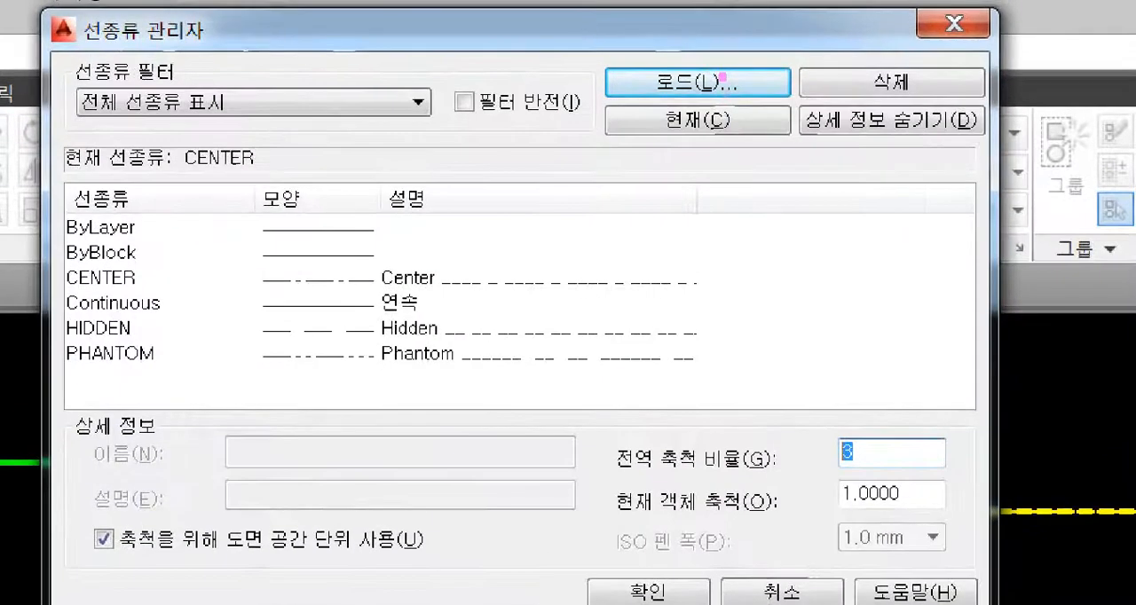
drag(724, 78, 804, 3)
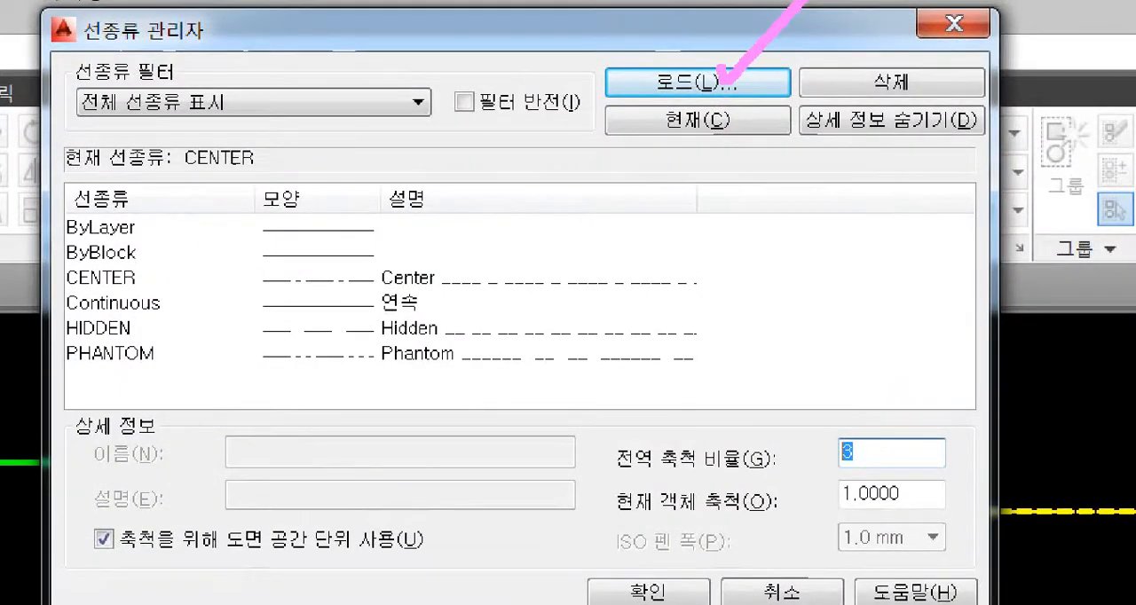
key(Escape)
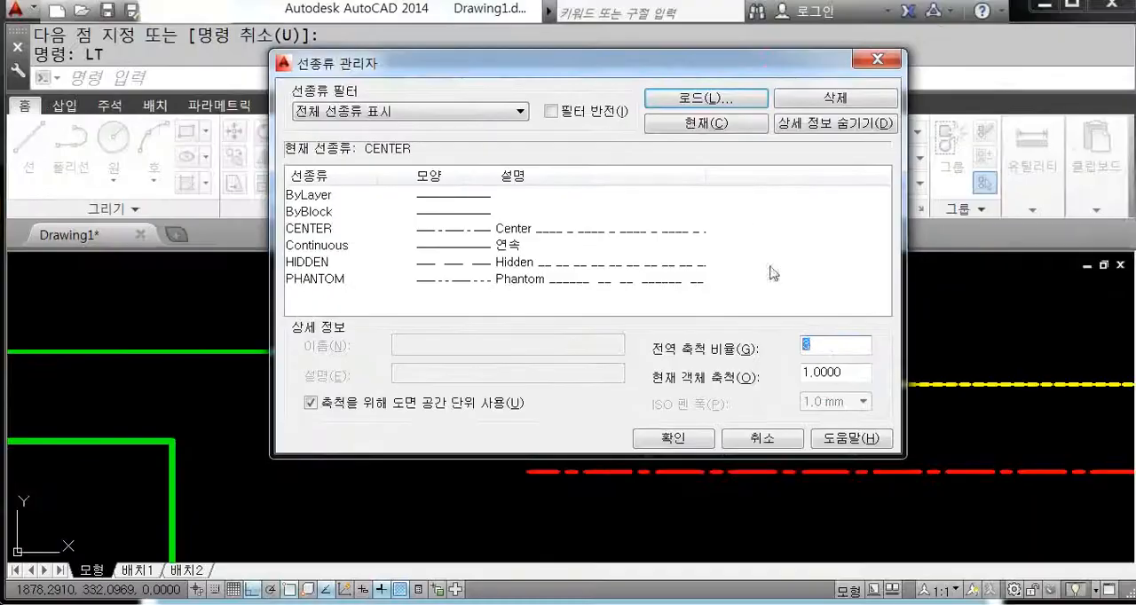
Step: Apply the global linetype scale of 3 and inspect the yellow and red lines
click(892, 455)
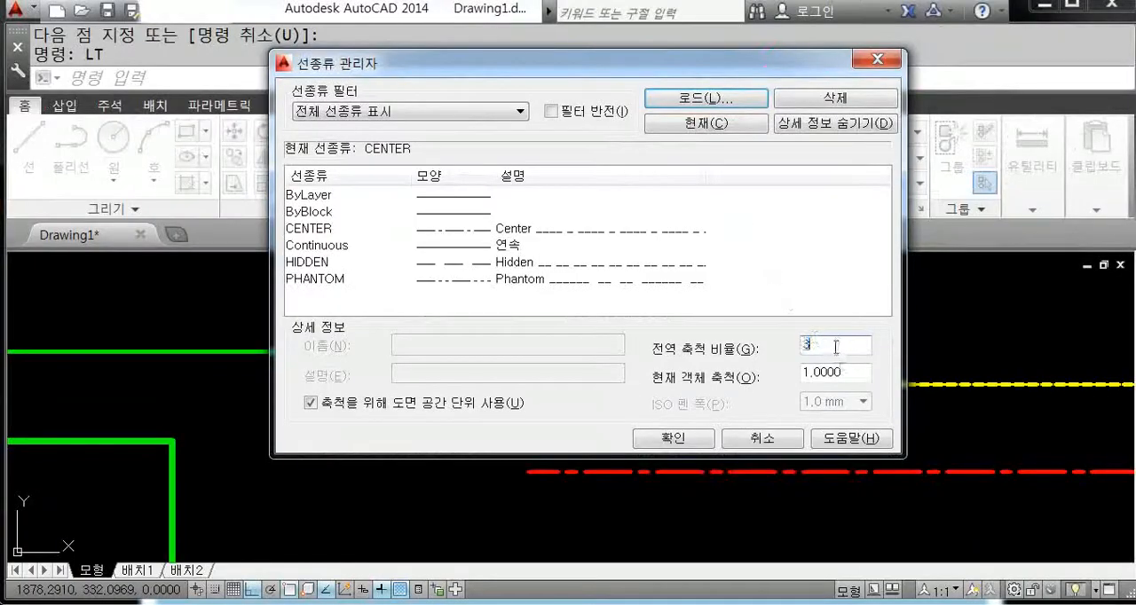
click(679, 440)
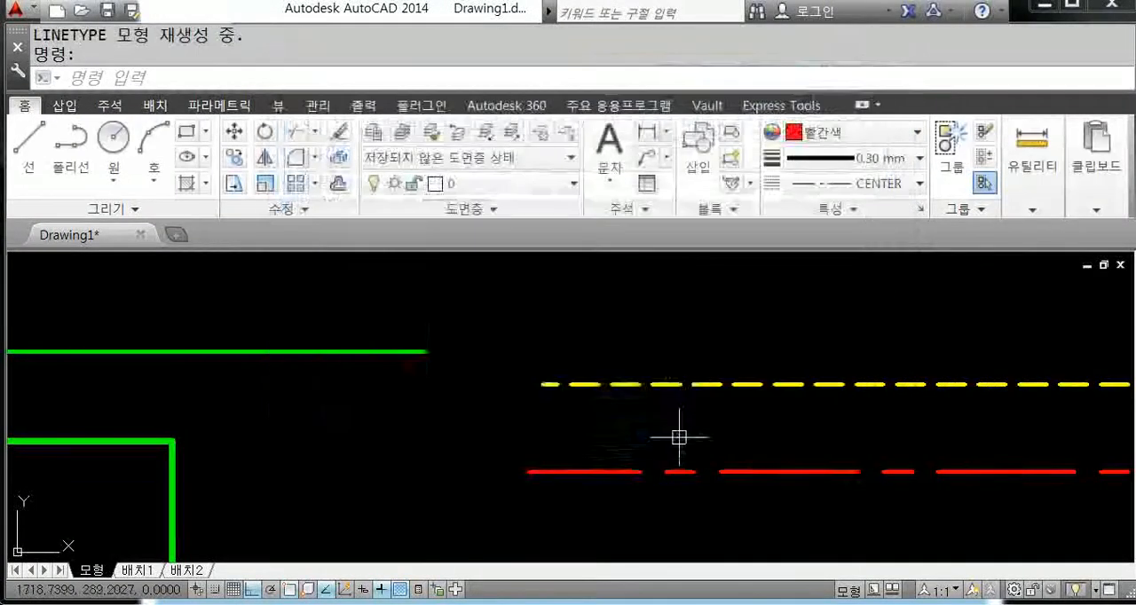
scroll(689, 434, down, 4)
middle_drag(779, 435, 688, 369)
scroll(689, 368, up, 4)
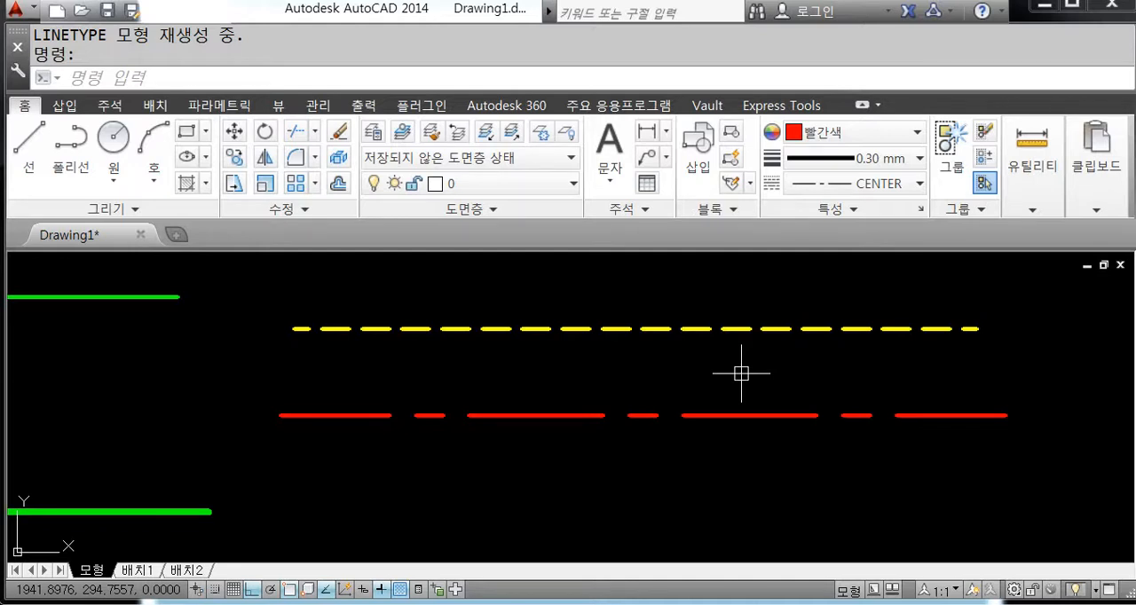
Step: Set the global linetype scale factor to 6 in the linetype manager
text(LT)
key(Return)
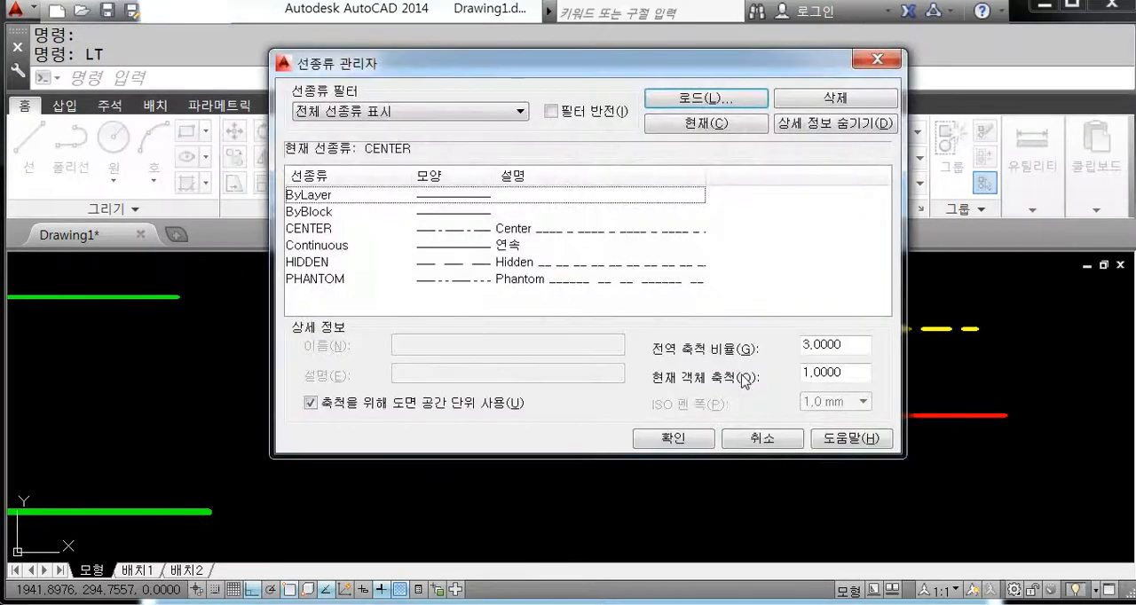
double_click(858, 346)
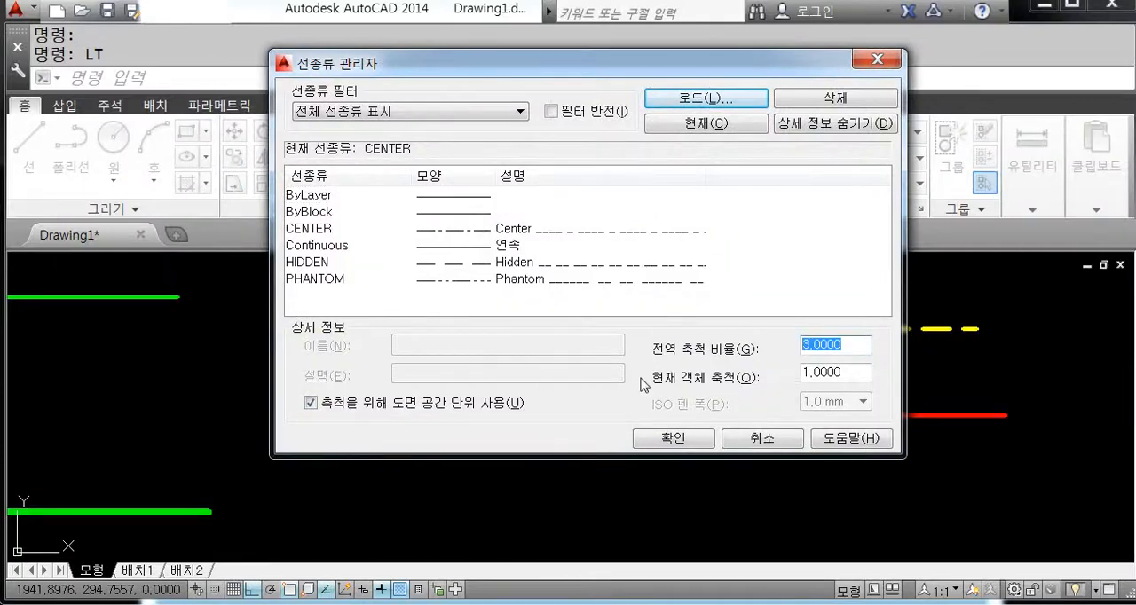
text(6)
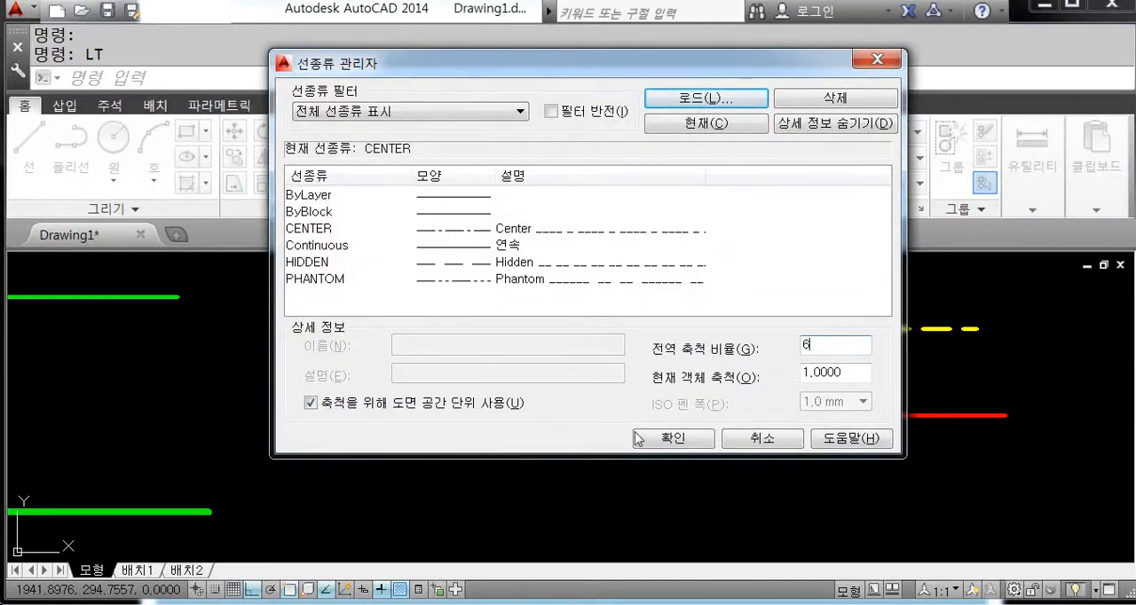
click(672, 440)
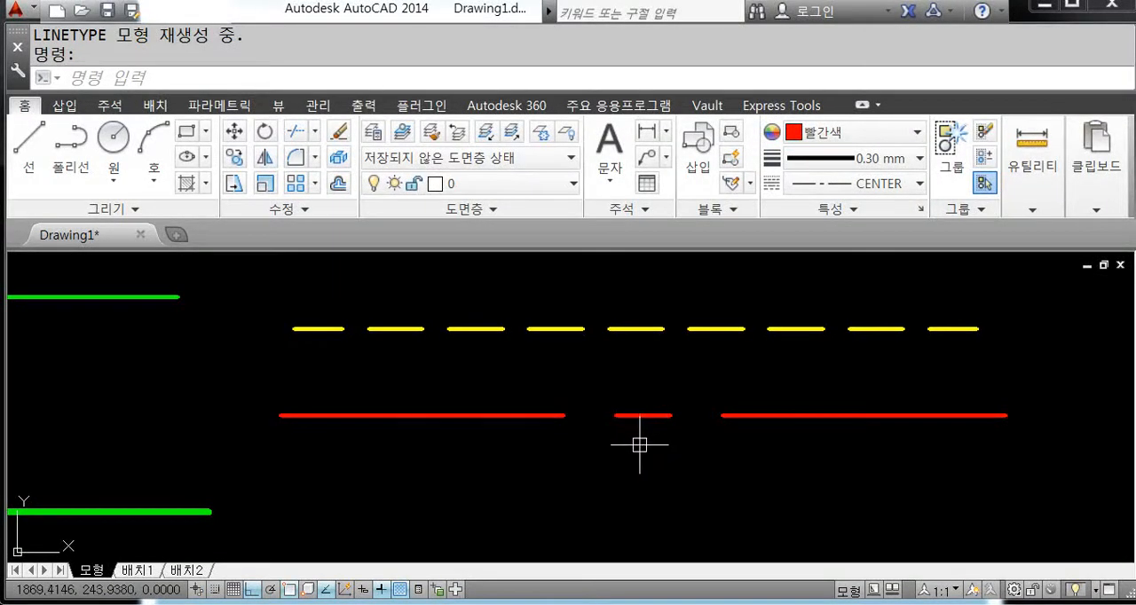
text(LT)
key(Return)
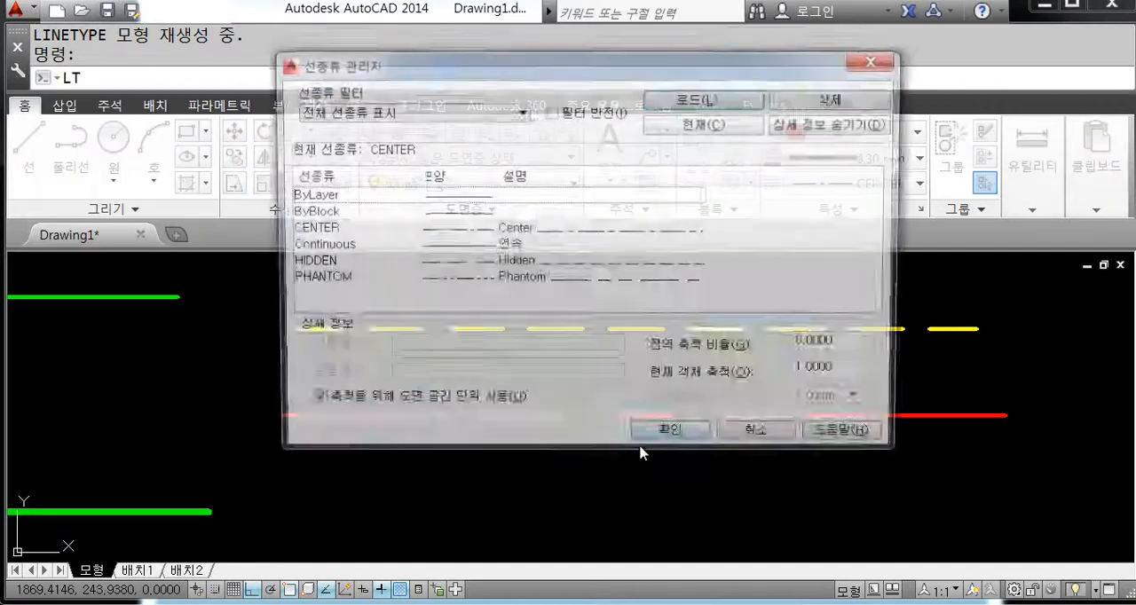
click(761, 437)
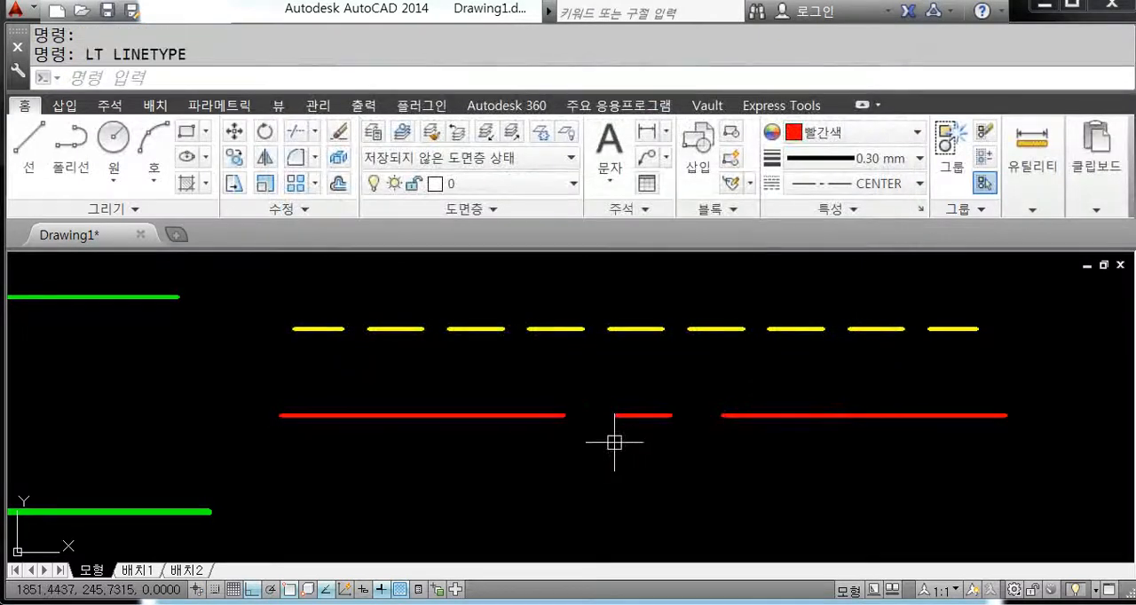
Step: Set the drawing's global linetype scale to 1 with the LTSCALE command
text(LTS)
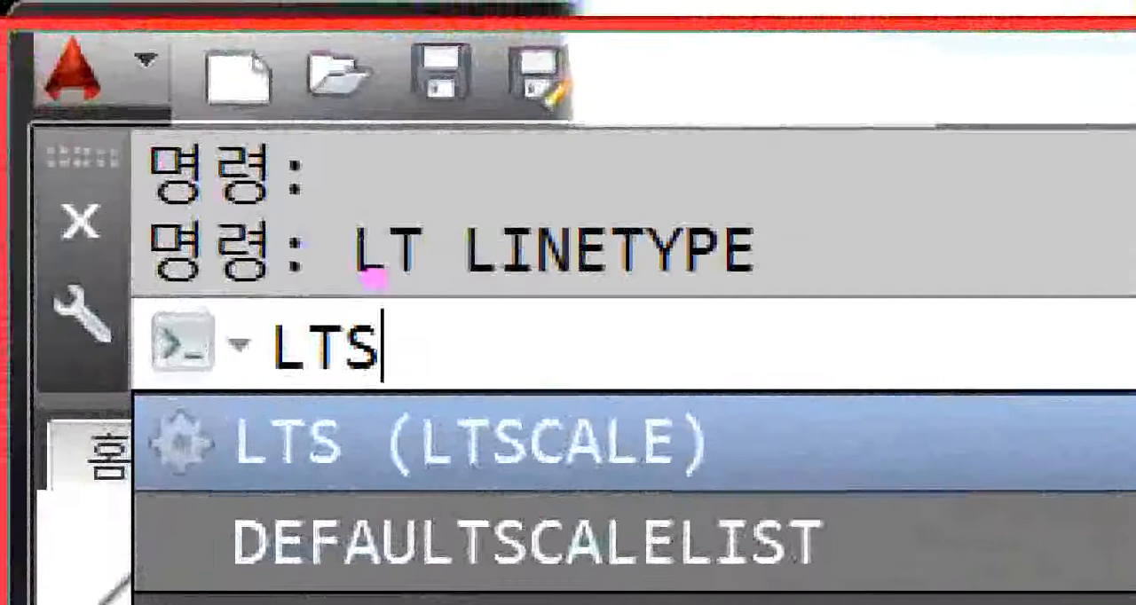
mouse_move(385, 305)
mouse_down()
mouse_move(358, 377)
mouse_move(272, 379)
mouse_move(248, 400)
mouse_up()
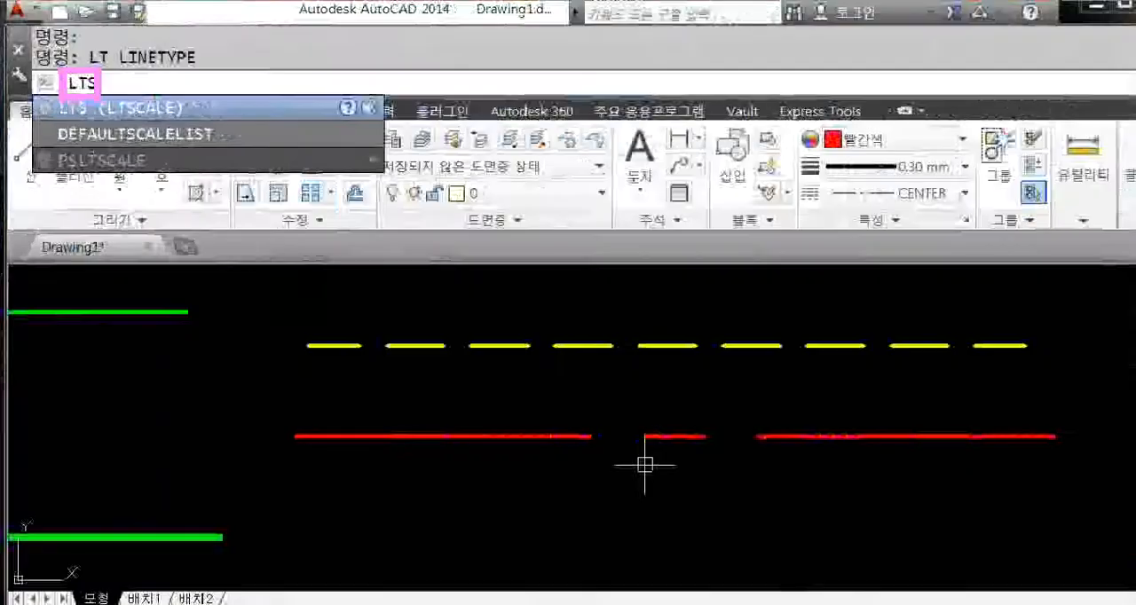
key(Return)
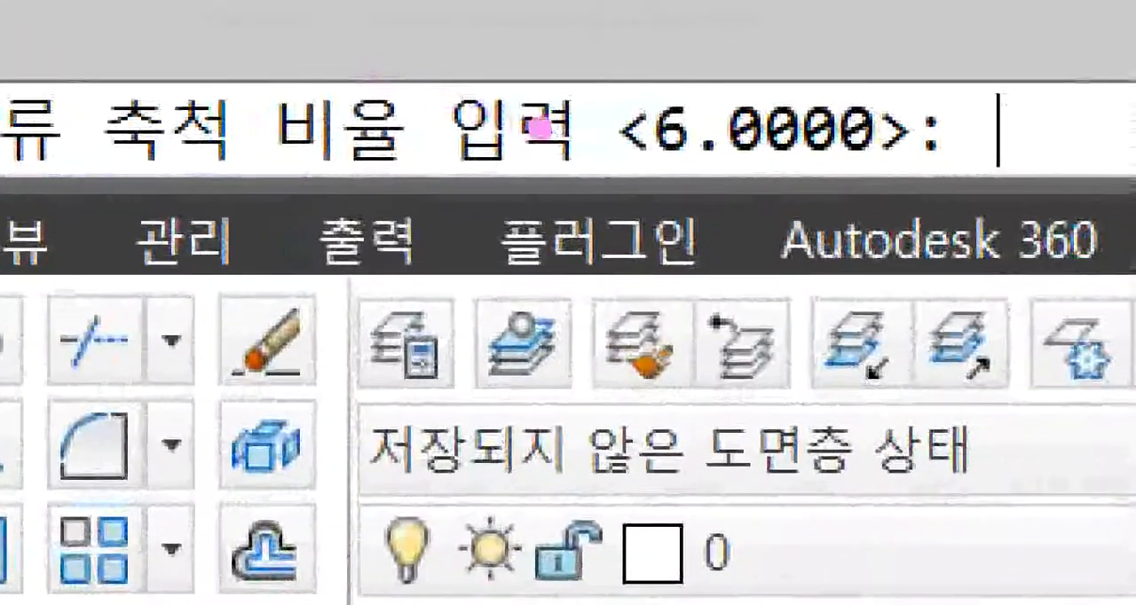
mouse_move(675, 172)
mouse_down()
mouse_move(626, 102)
mouse_move(736, 84)
mouse_up()
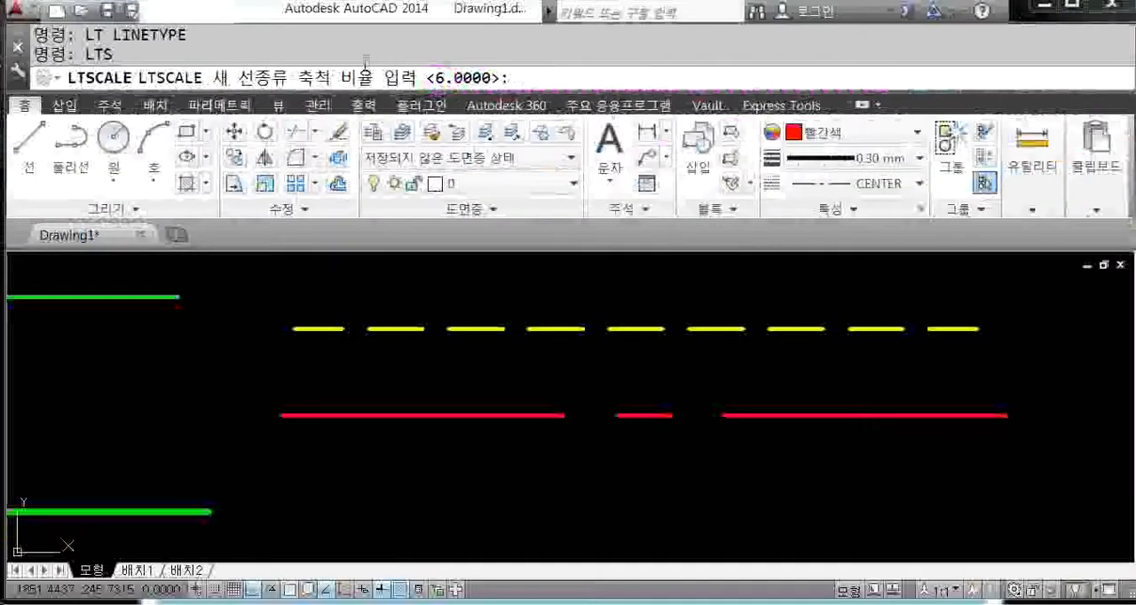
text(1)
key(Return)
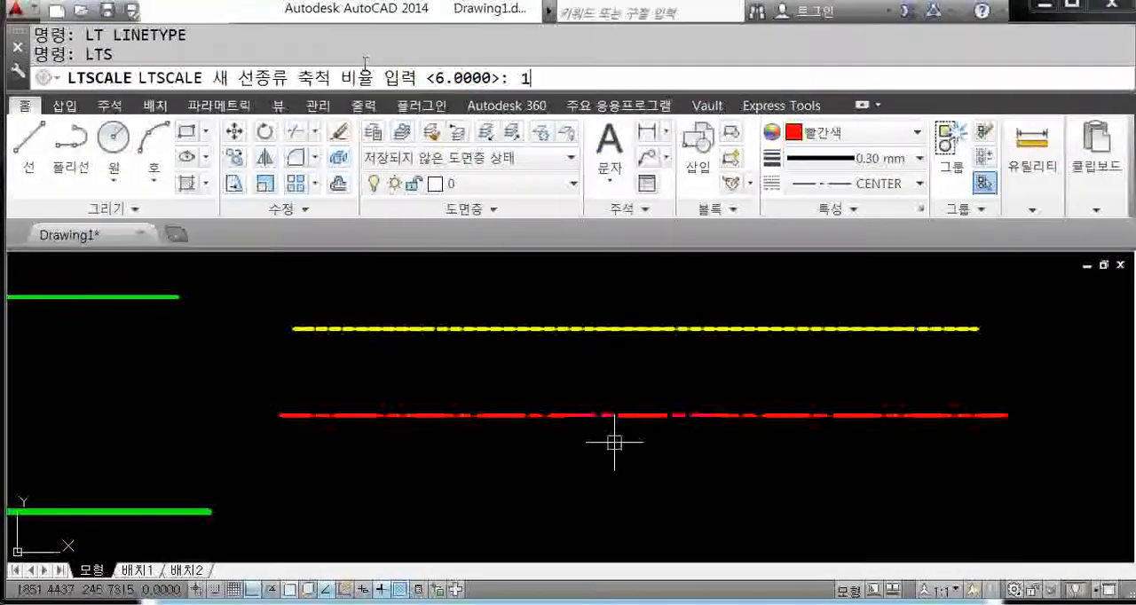
key(Return)
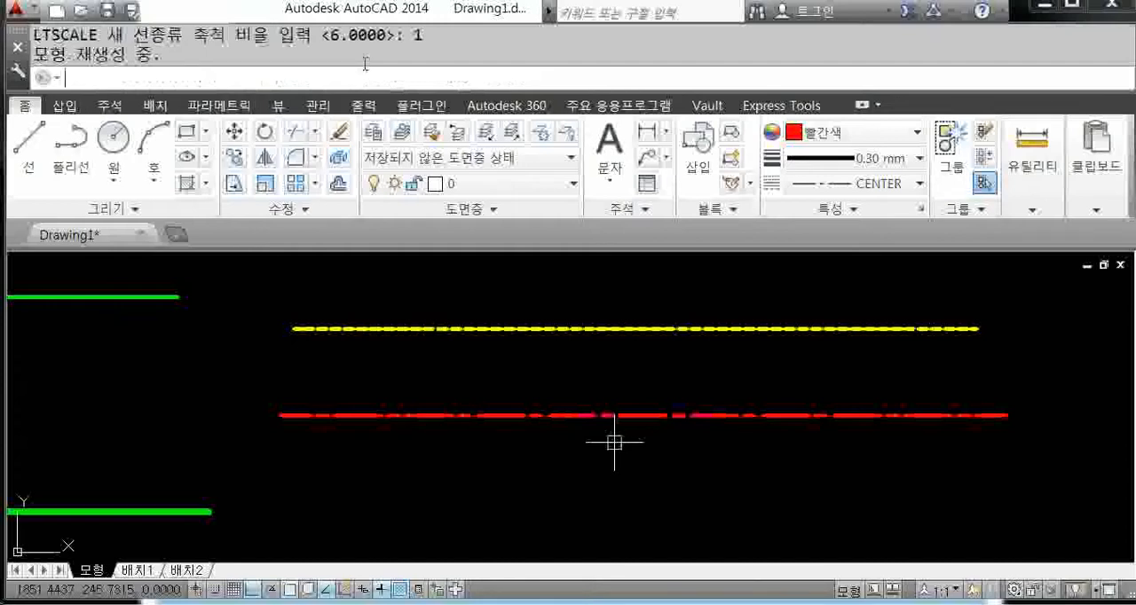
Step: Repeat LTSCALE to try global linetype scales of 3 and 2 on the yellow and red lines
key(Return)
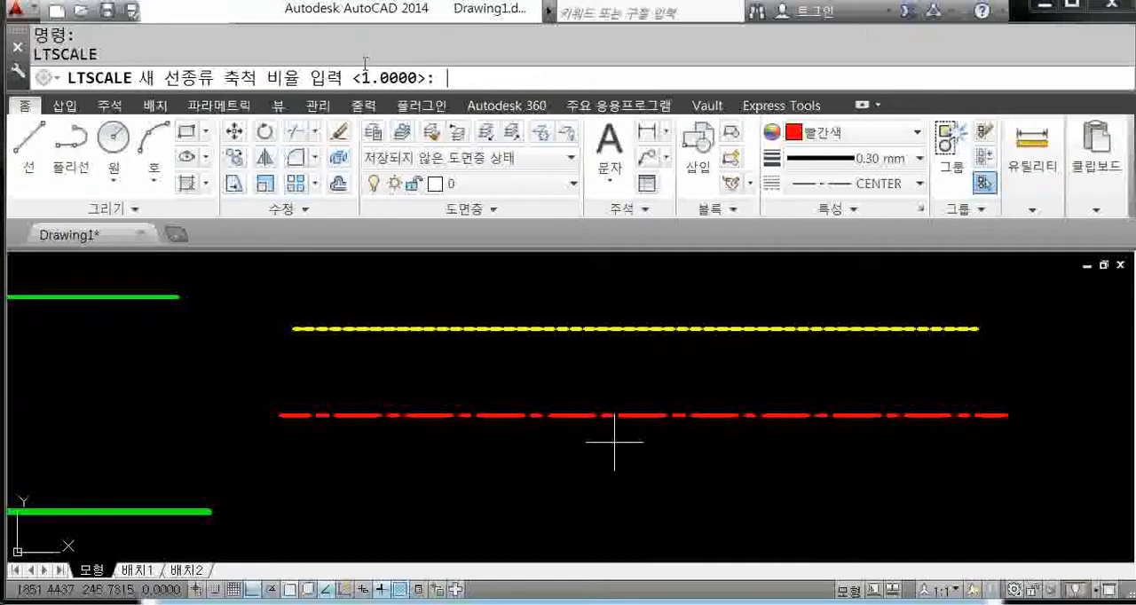
text(3)
key(Return)
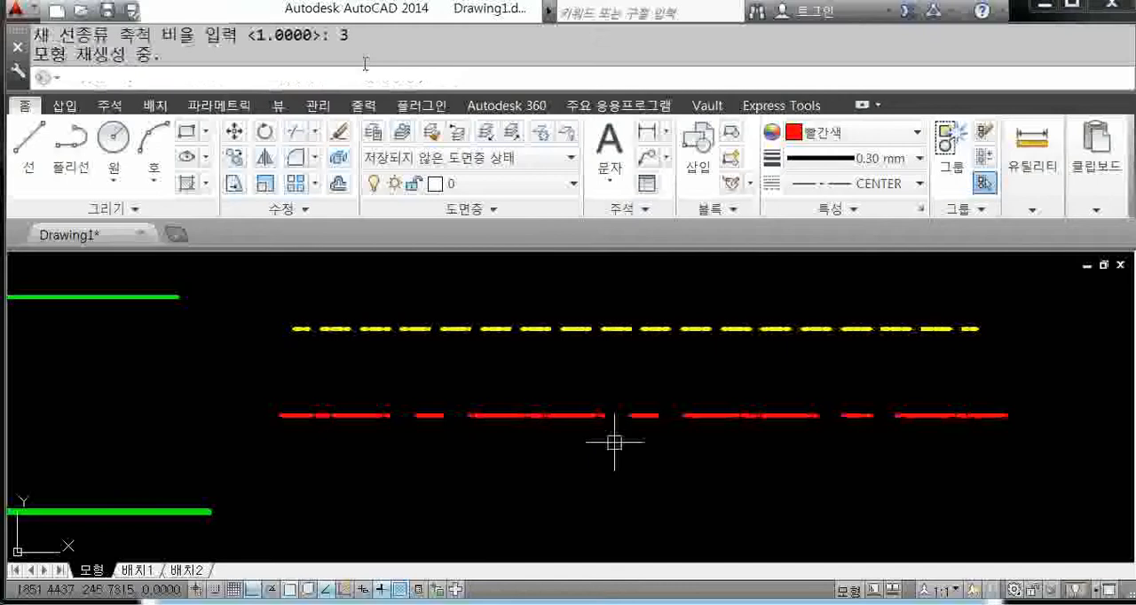
key(Return)
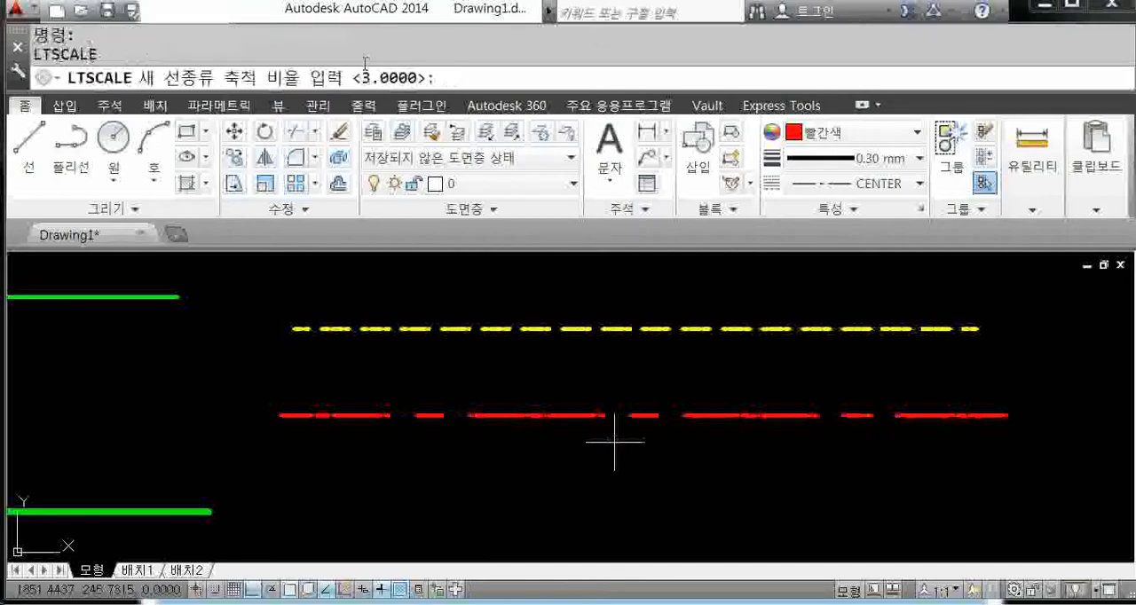
text(2)
key(Return)
Step: Set the global linetype scale to 5 with LTSCALE
key(Return)
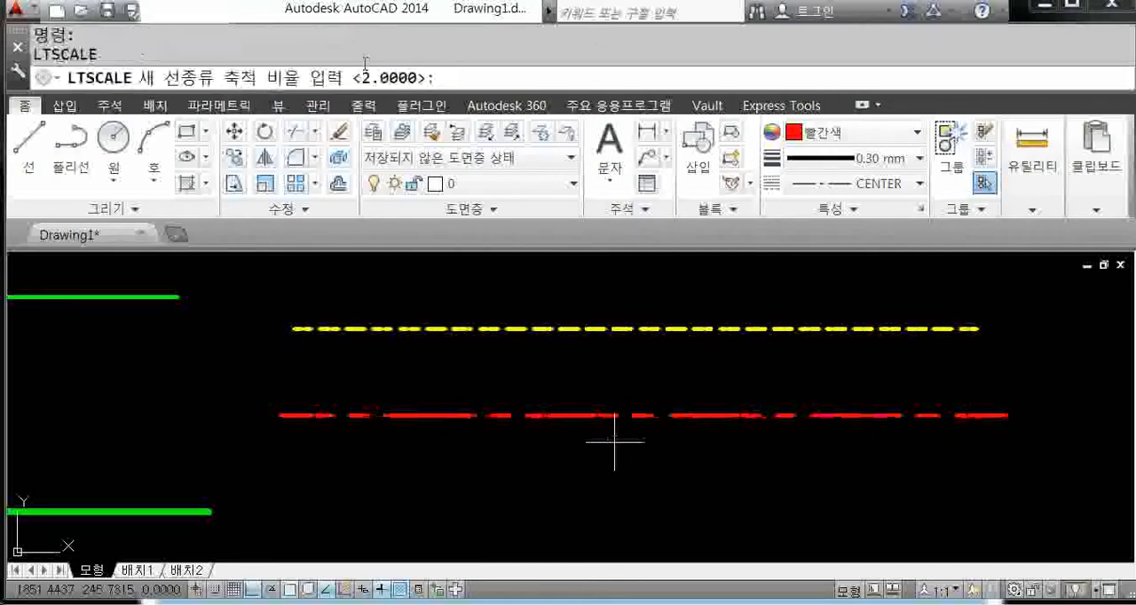
text(5)
key(Return)
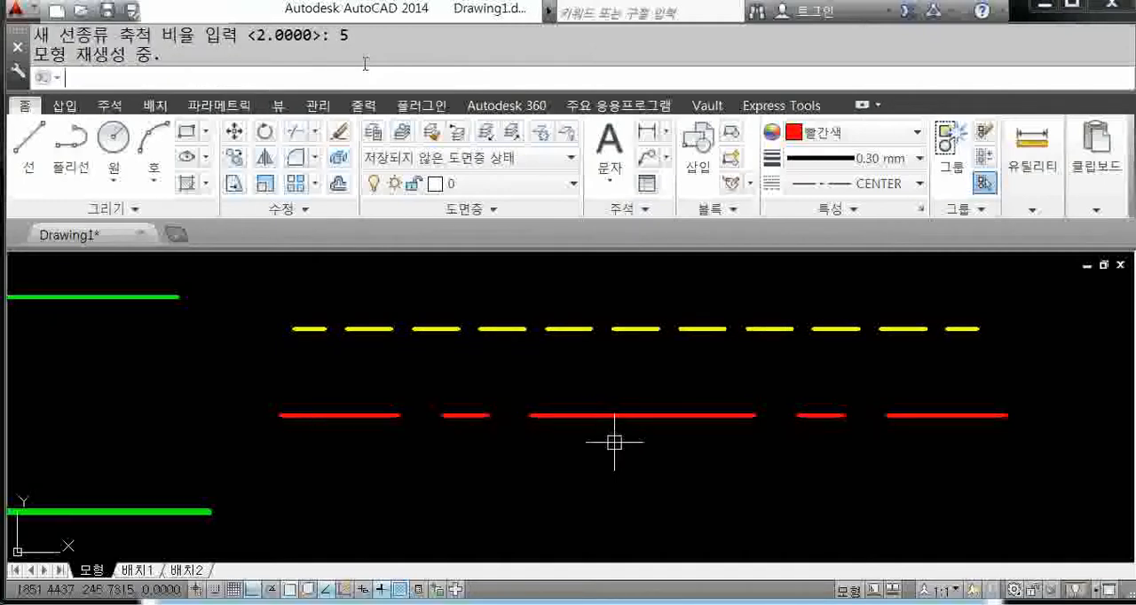
Step: Check the global scale factor in the linetype manager and close it without changes
text(LT)
key(Return)
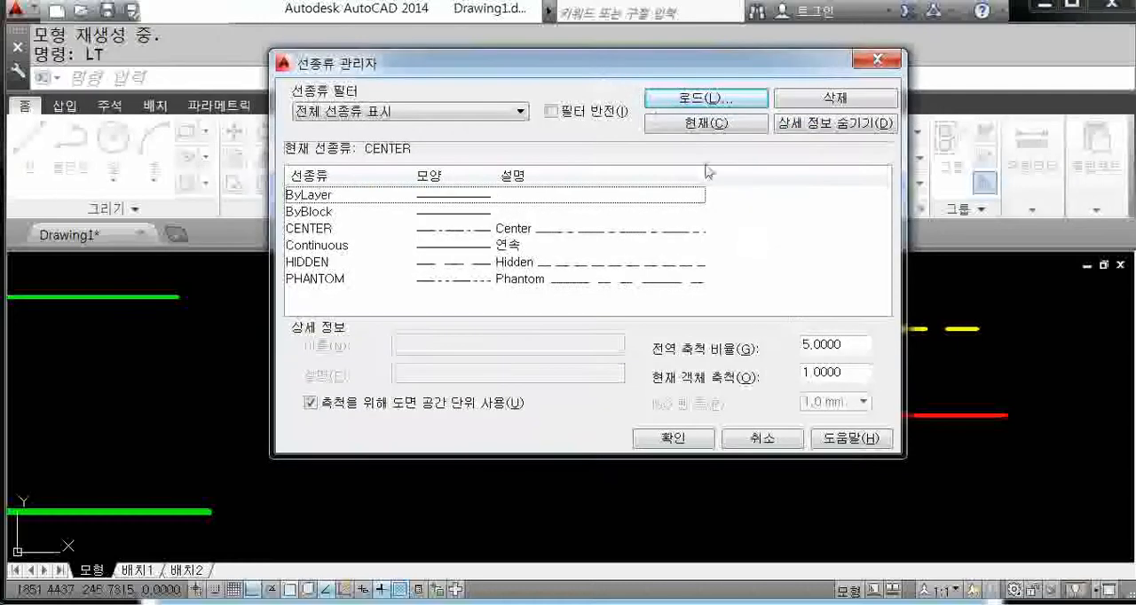
click(856, 346)
click(873, 62)
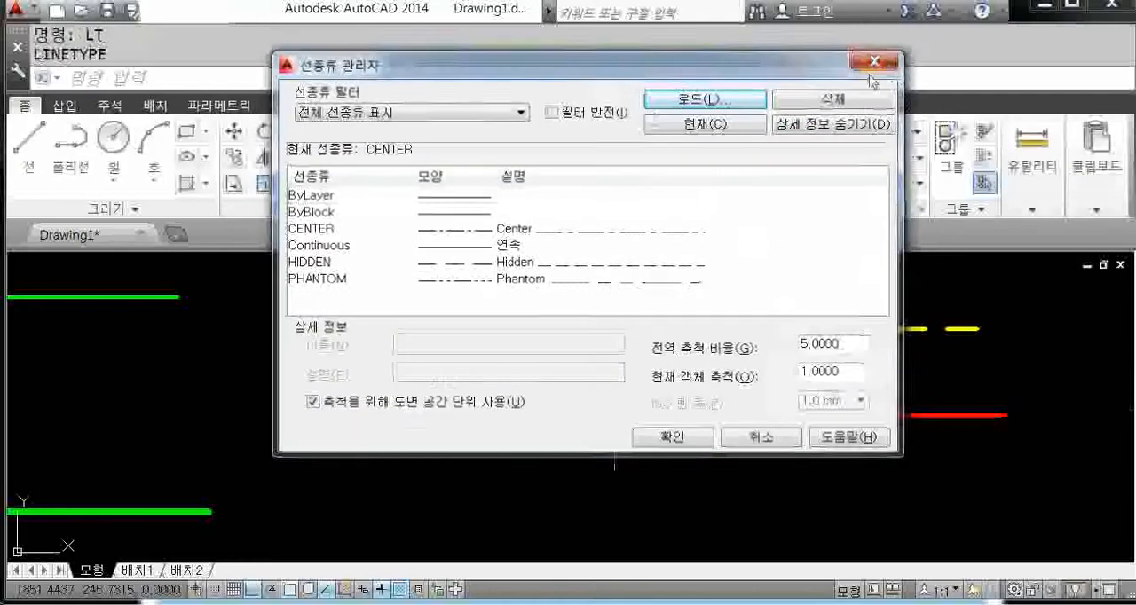
Step: Review the units, lineweight display option and default lineweight in the lineweight settings, and cancel the dialog
text(LTS)
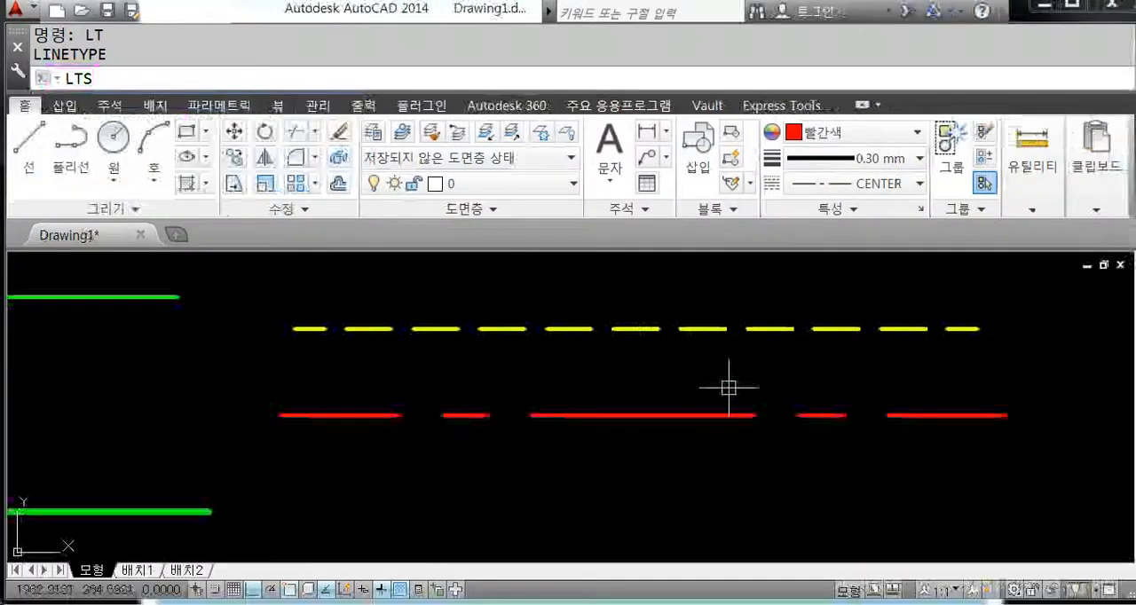
middle_drag(784, 370, 778, 372)
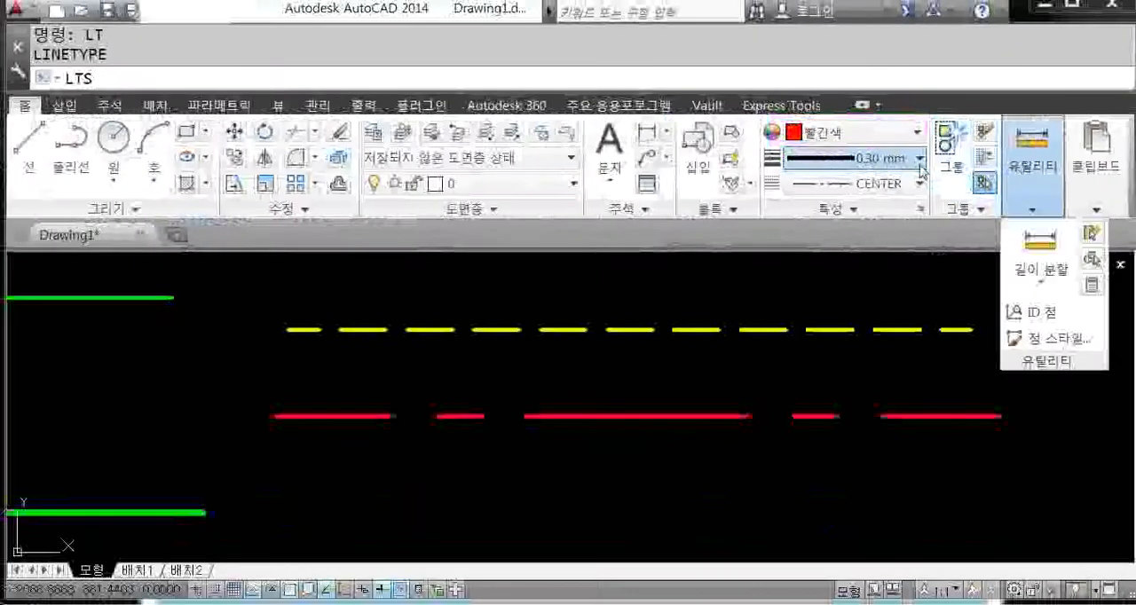
click(920, 166)
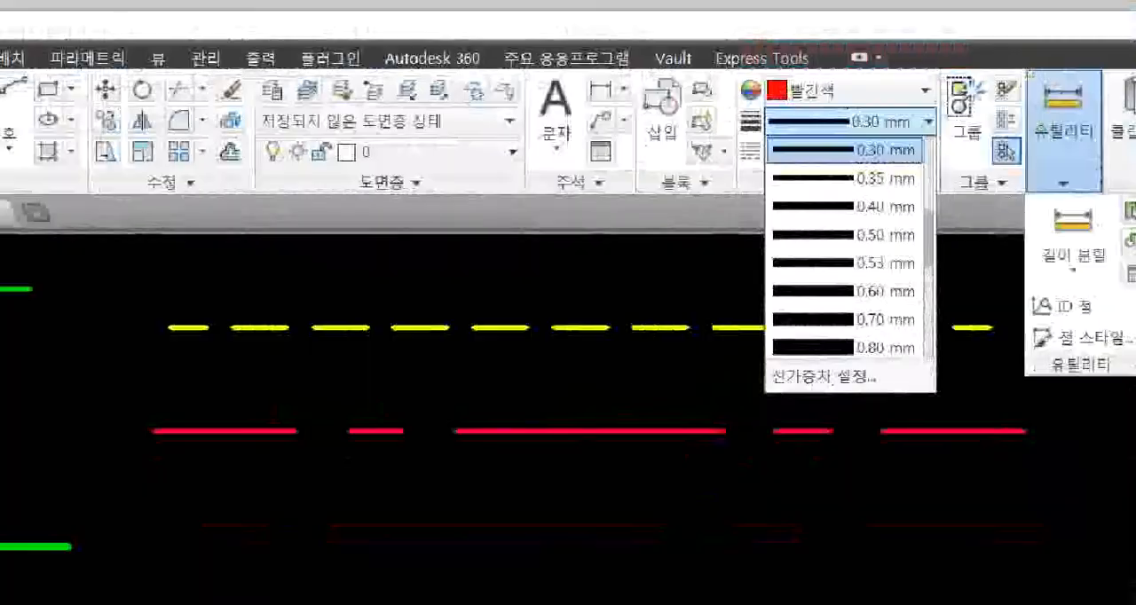
click(849, 420)
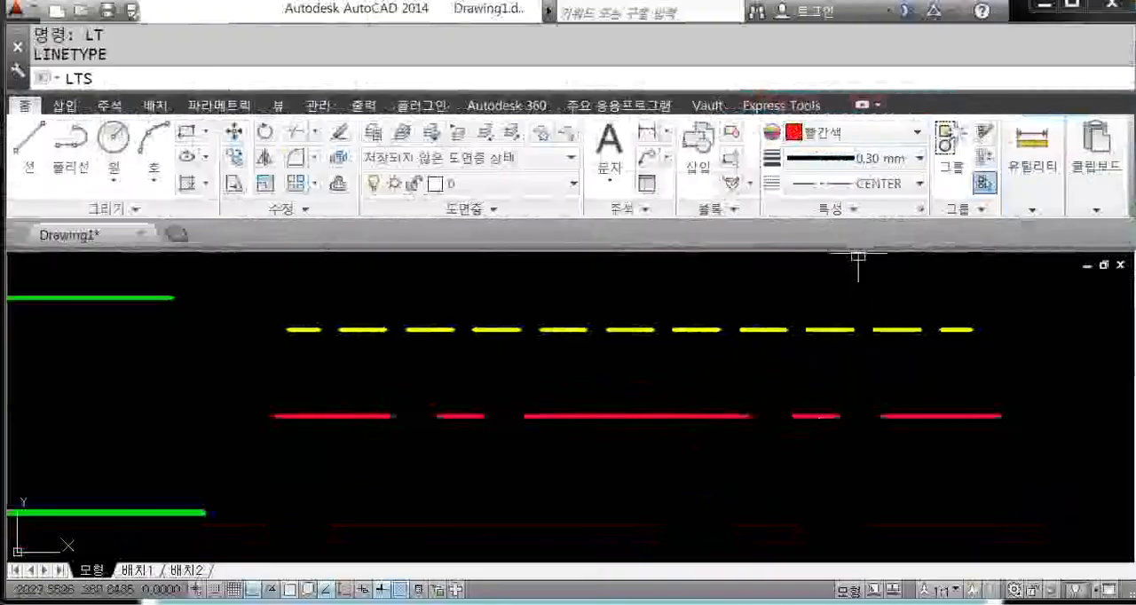
click(920, 158)
click(843, 371)
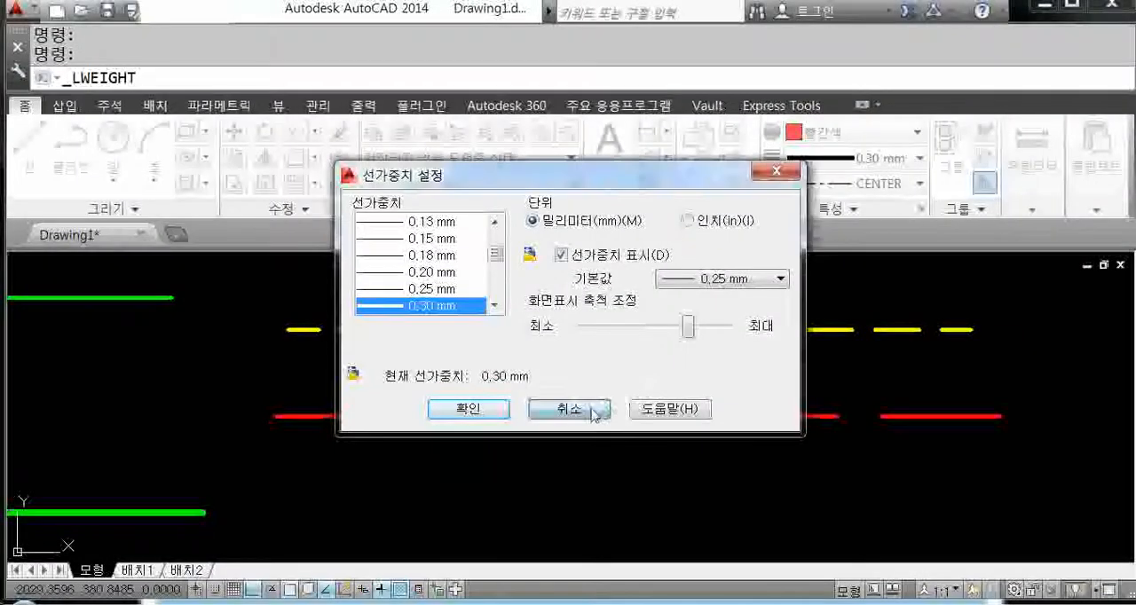
click(582, 411)
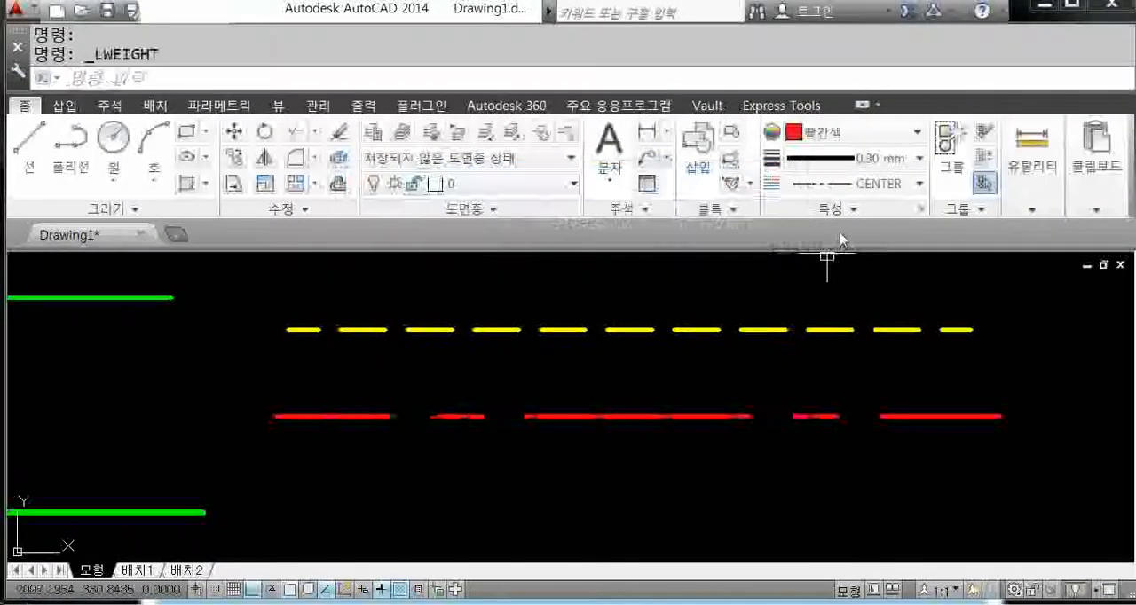
Step: Review the loaded linetypes and the global scale factor in the linetype manager, and close it
click(892, 184)
click(804, 364)
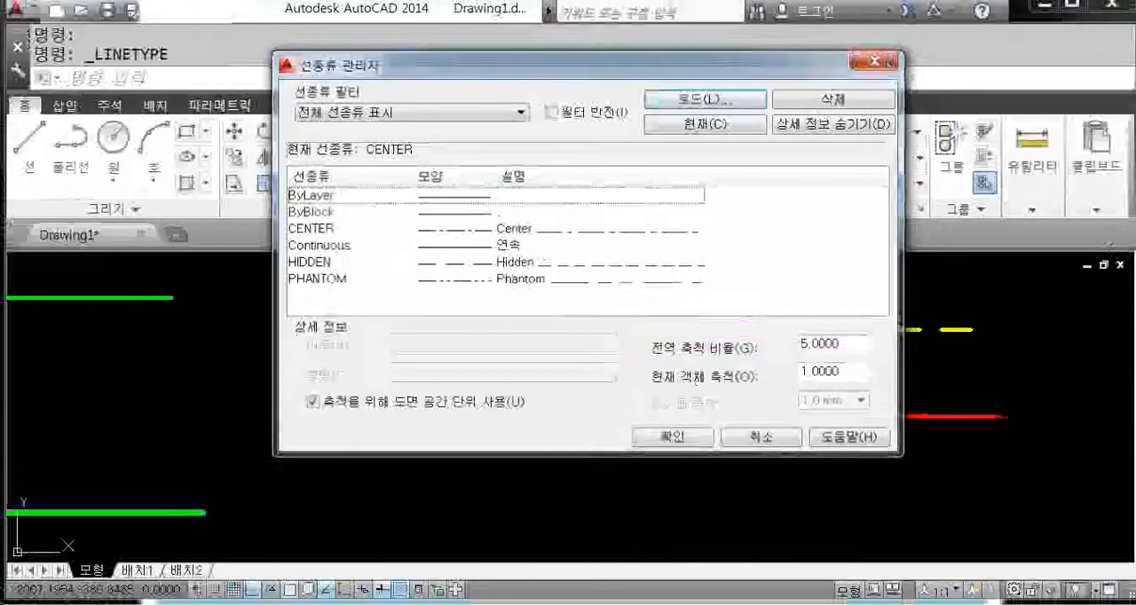
click(692, 439)
Step: Start the LTSCALE command for the global linetype scale of the yellow and red lines
scroll(696, 441, down, 5)
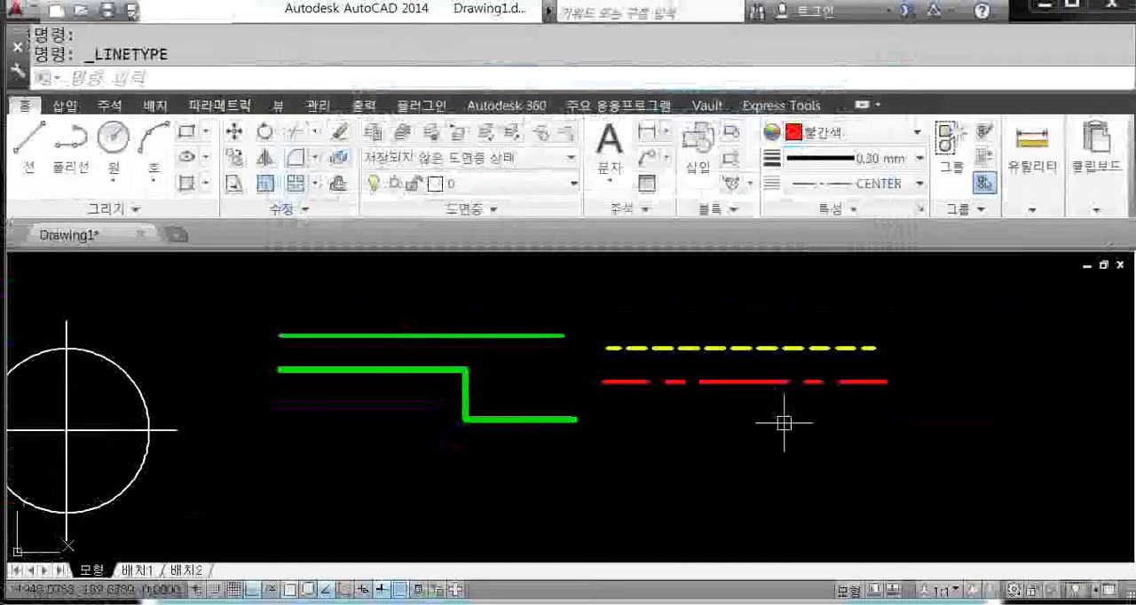
scroll(784, 424, up, 2)
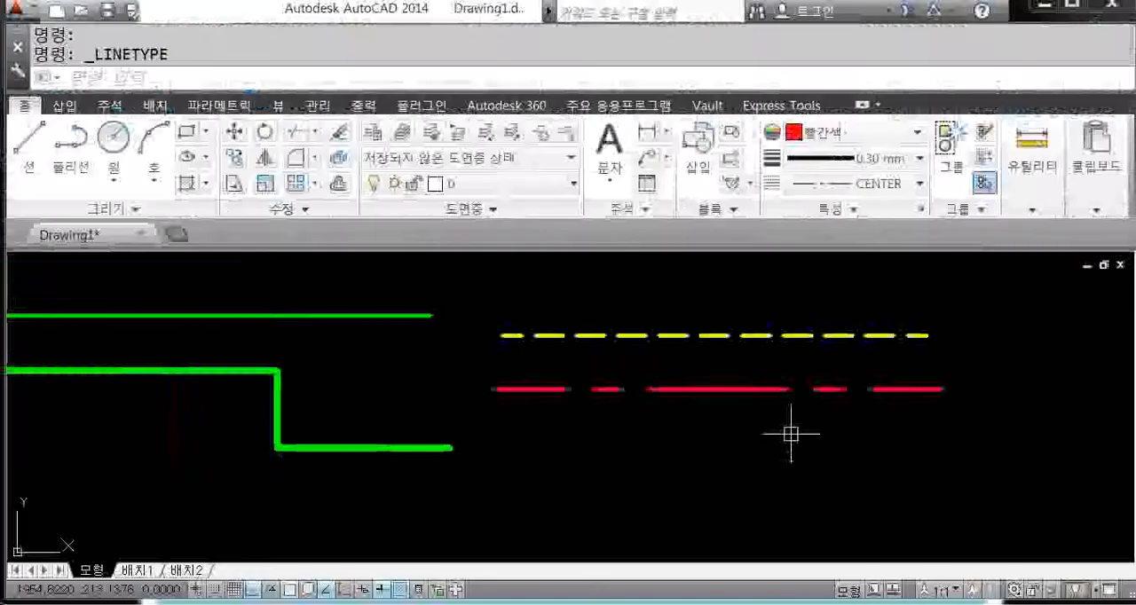
text(LTS)
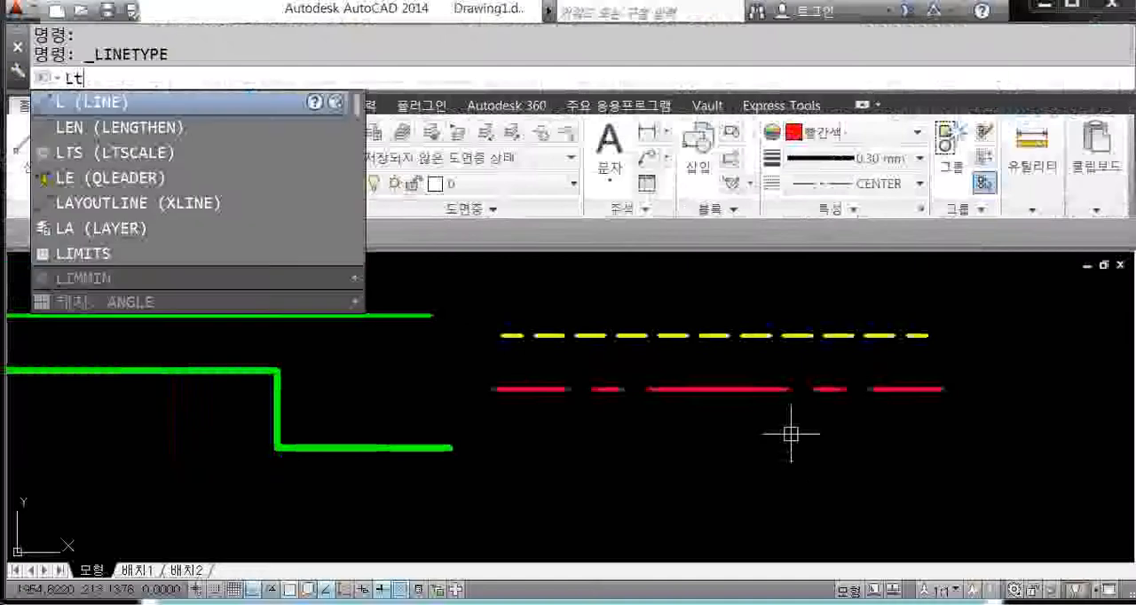
key(Return)
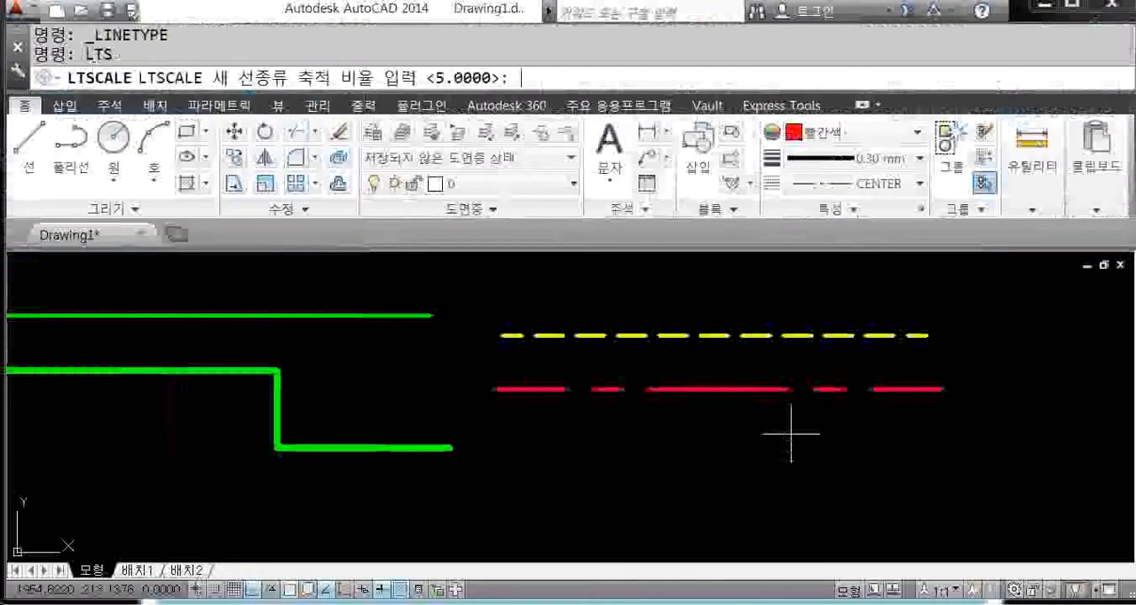
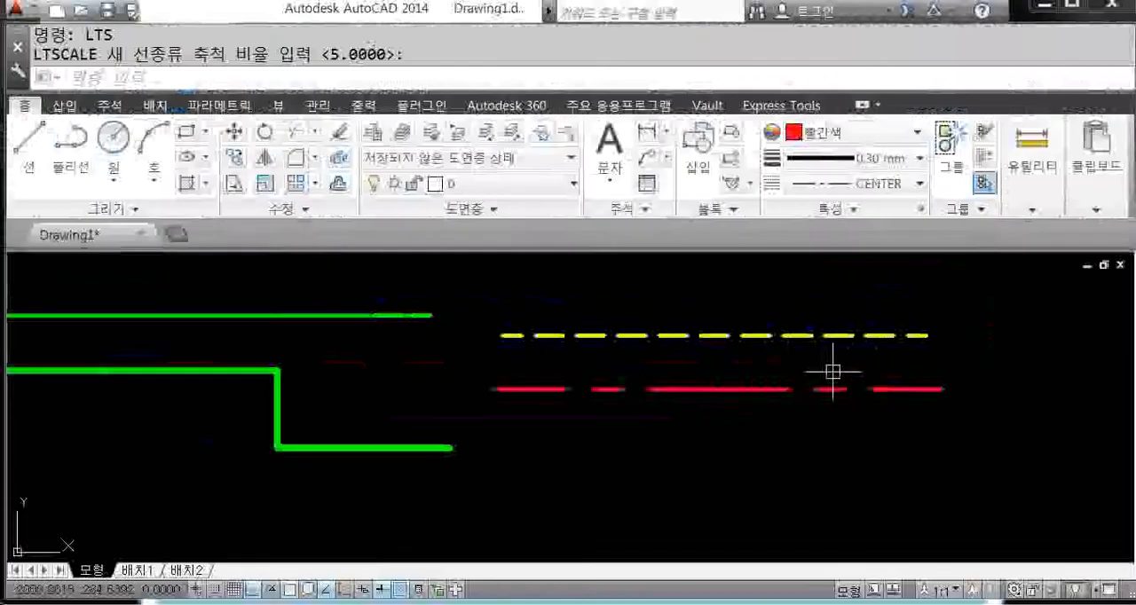
Step: Set the global linetype scale to 3 with LTSCALE
key(Return)
click(720, 388)
text(1)
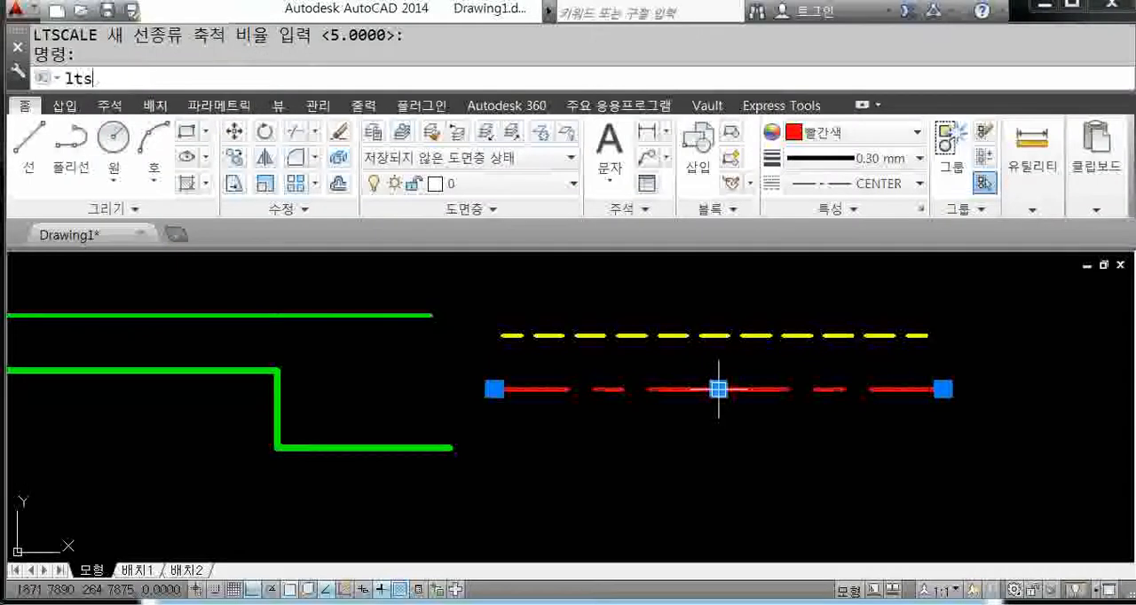
key(Return)
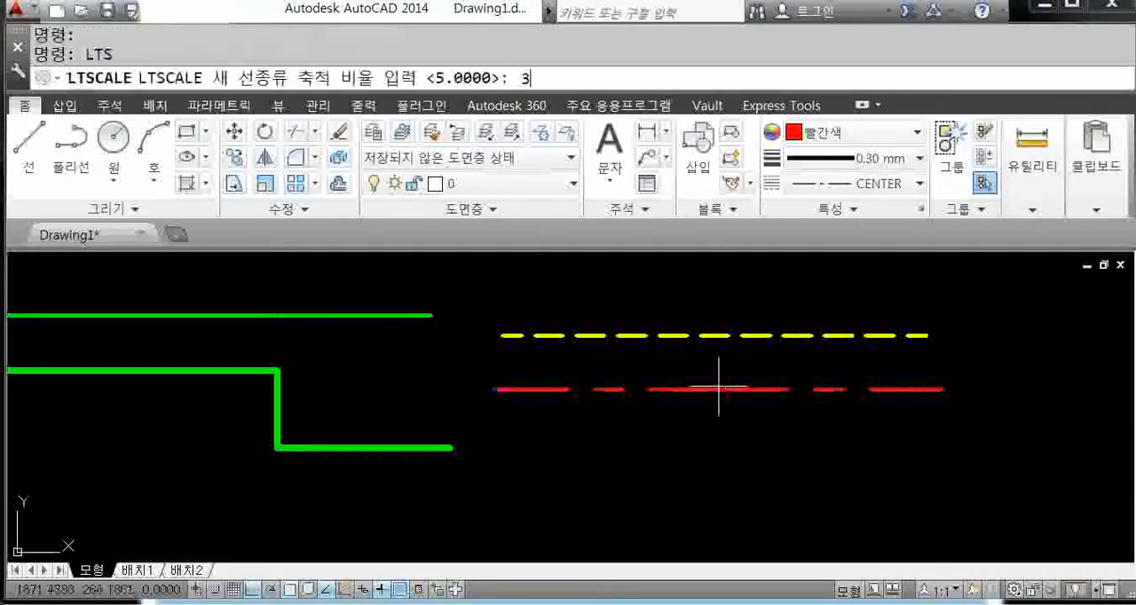
text(3)
key(Return)
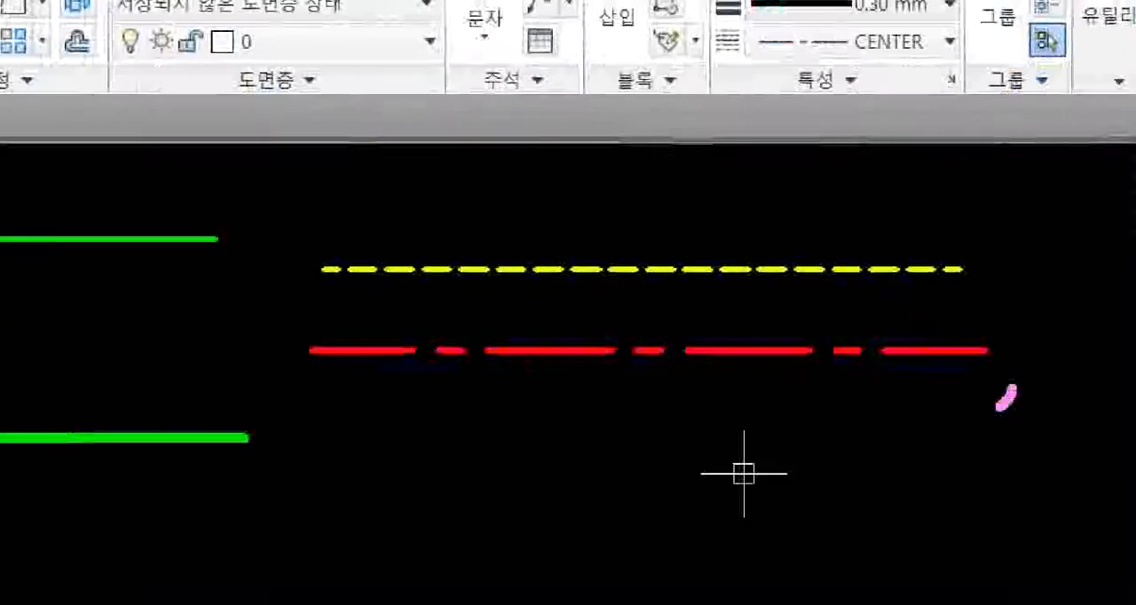
Step: Set the global linetype scale back to 5 with LTSCALE
mouse_move(1001, 406)
mouse_down()
mouse_move(768, 266)
mouse_move(710, 429)
mouse_up()
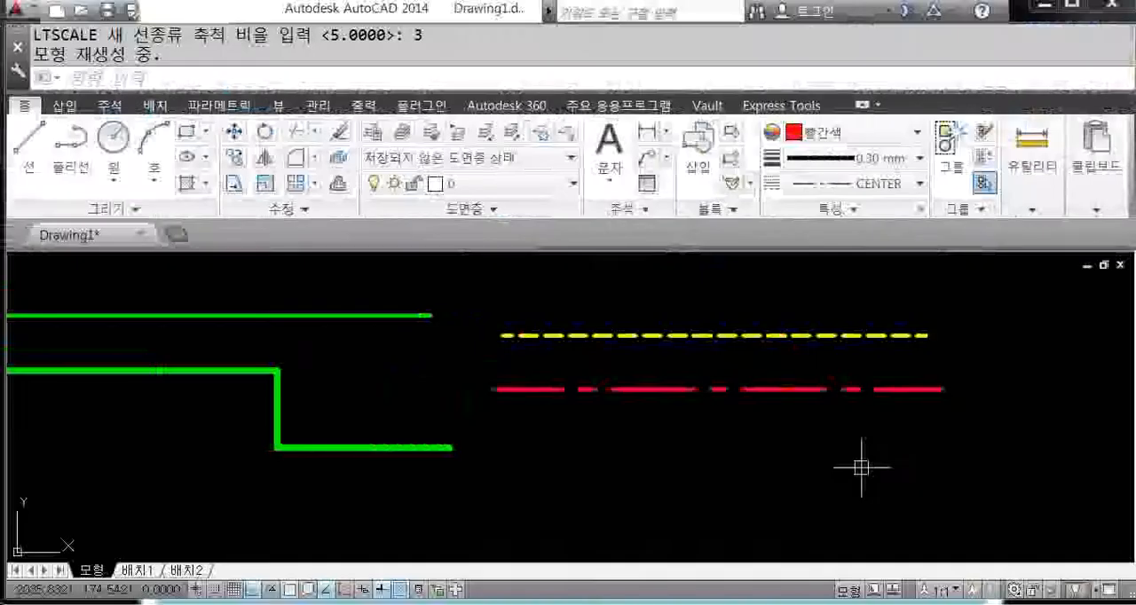
text(lts)
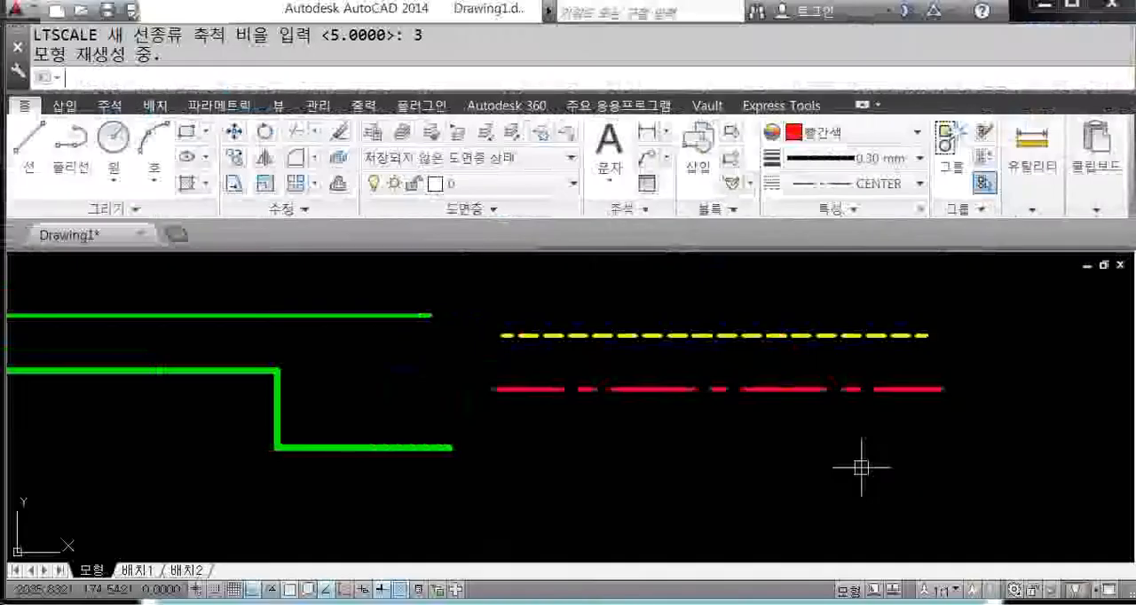
key(Return)
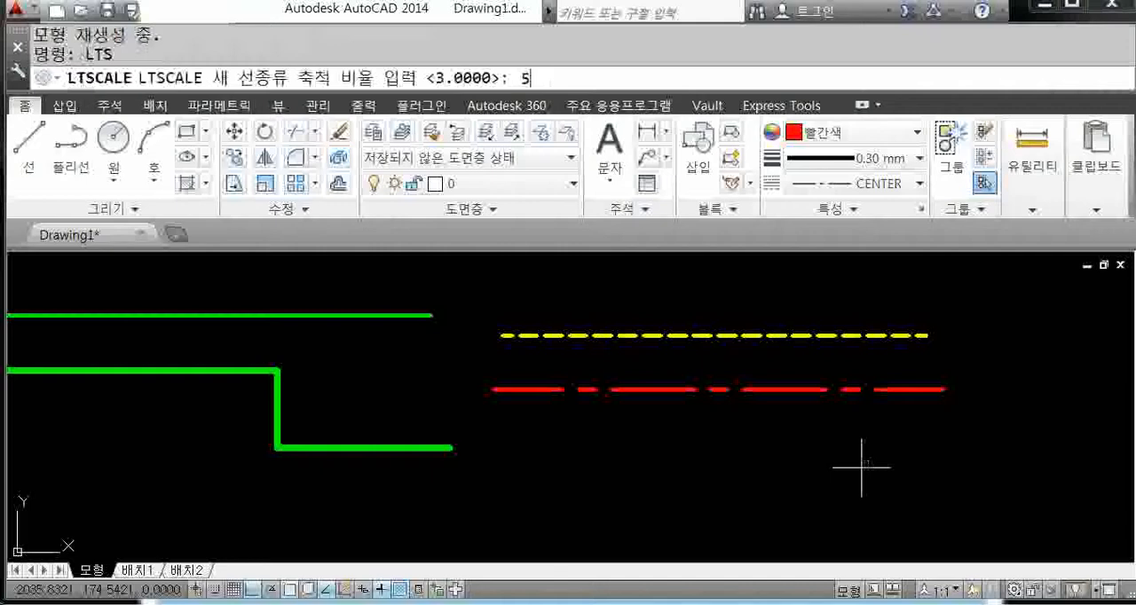
key(Return)
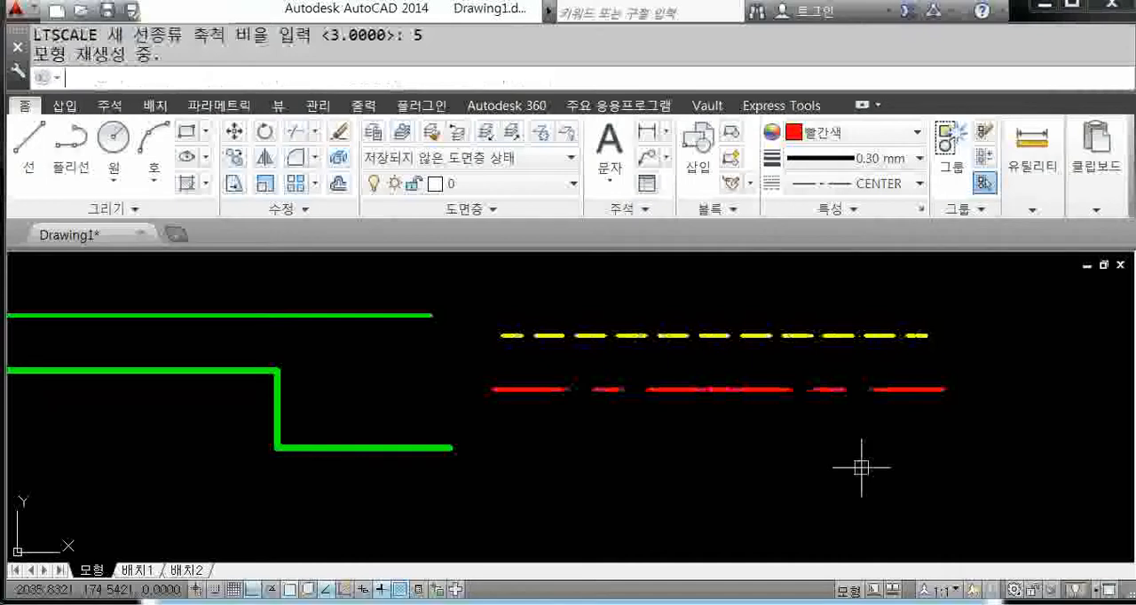
Step: Open the object properties palette with the PR (PROPERTIES) command
scroll(715, 431, down, 2)
scroll(761, 379, up, 2)
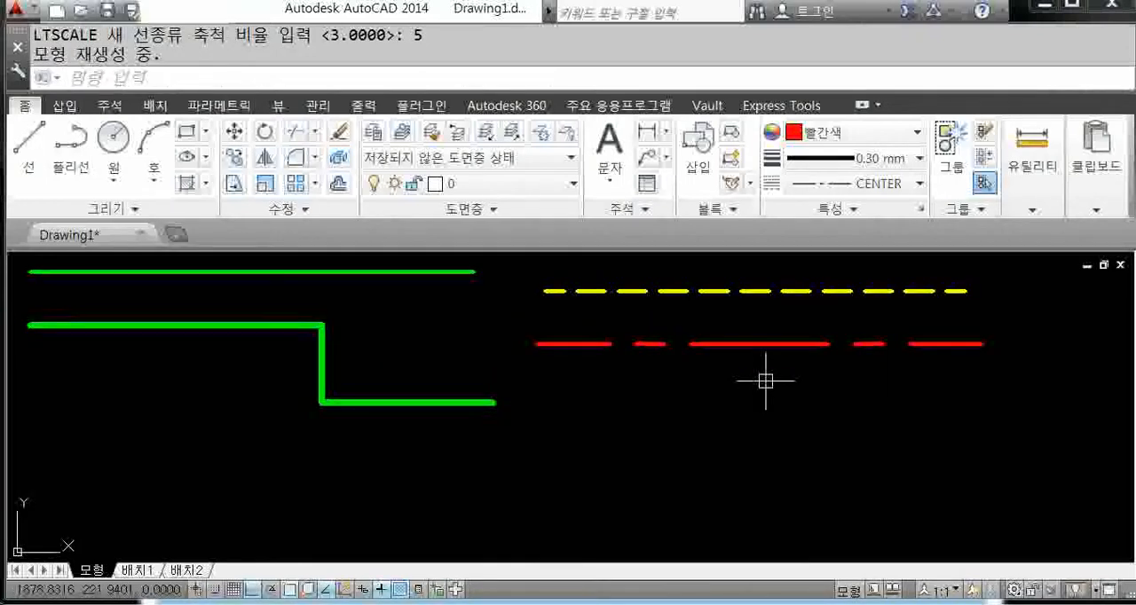
text(pr)
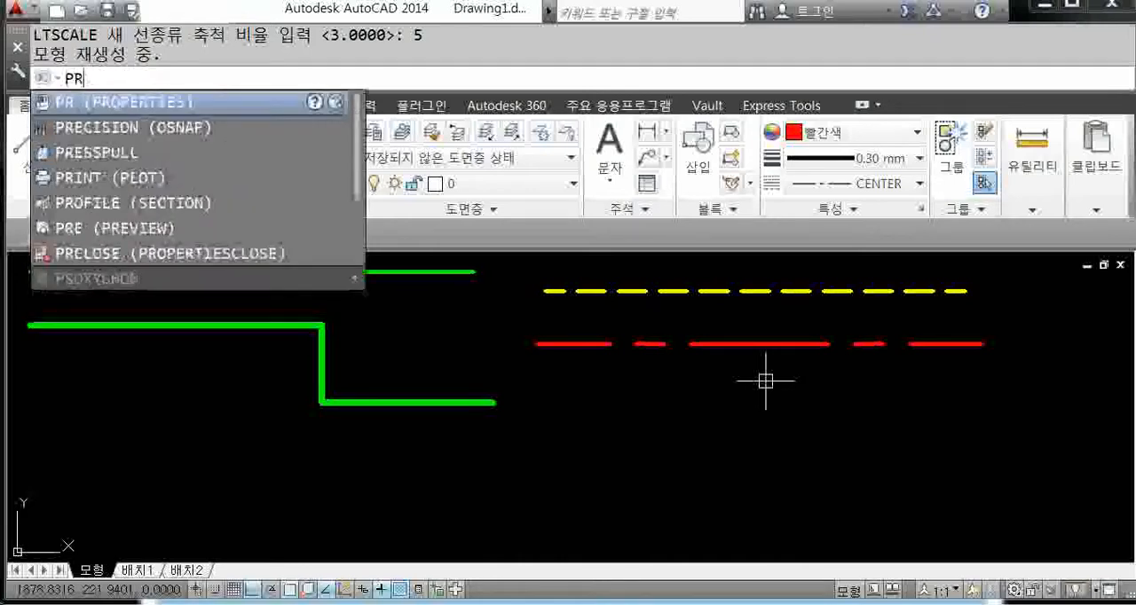
key(Down)
key(Down)
key(Down)
key(Down)
key(Up)
key(Up)
key(Up)
key(Up)
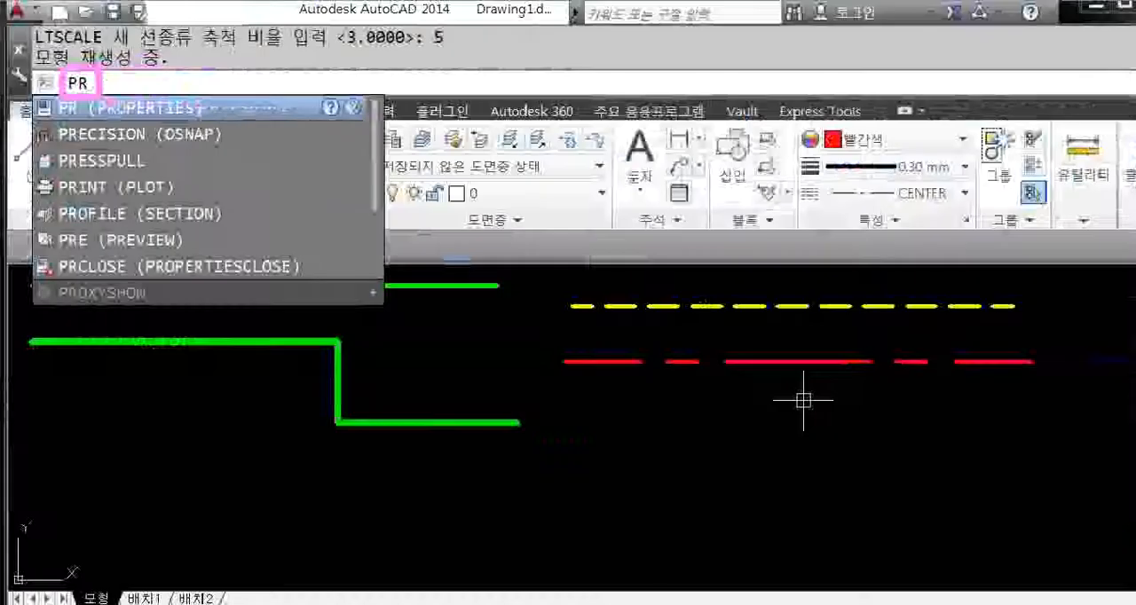
key(Return)
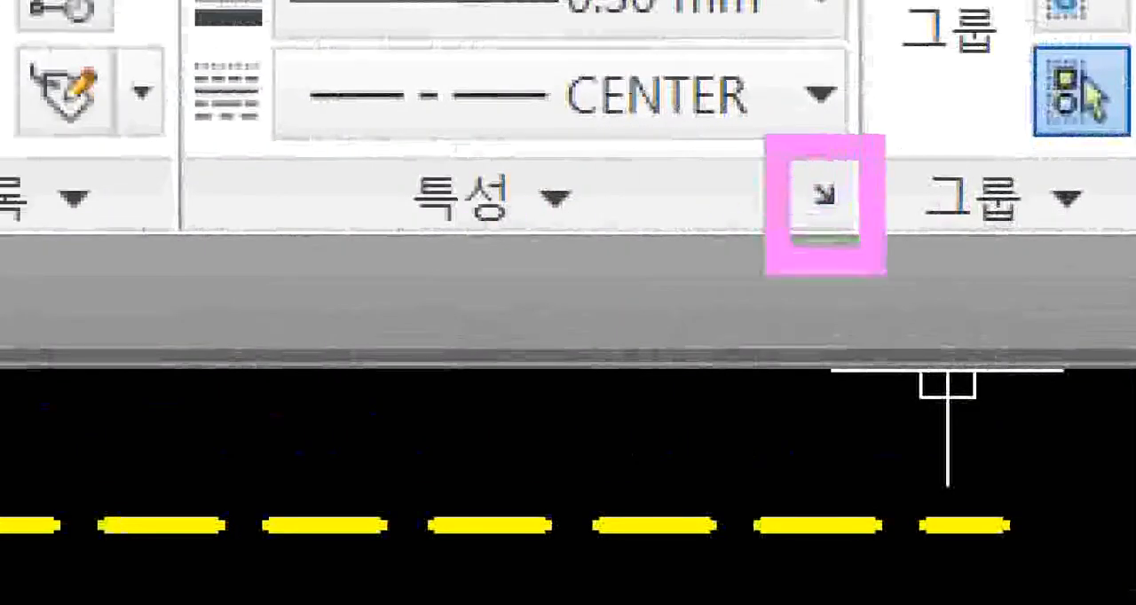
Step: Toggle the object properties palette closed and open again without changing any property
click(825, 194)
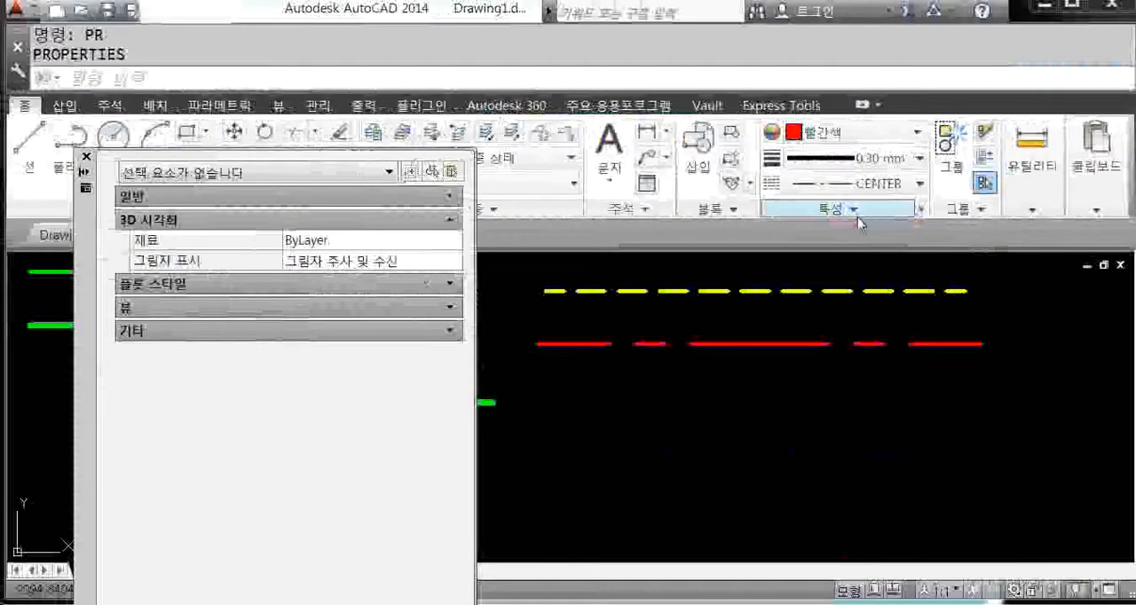
click(857, 213)
click(1023, 330)
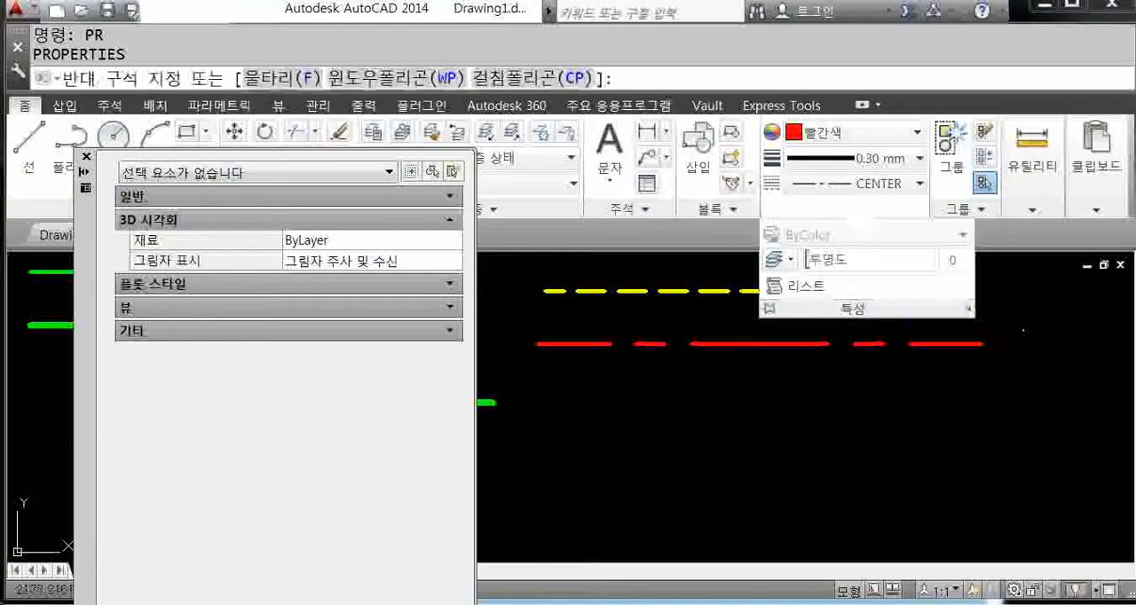
click(1016, 321)
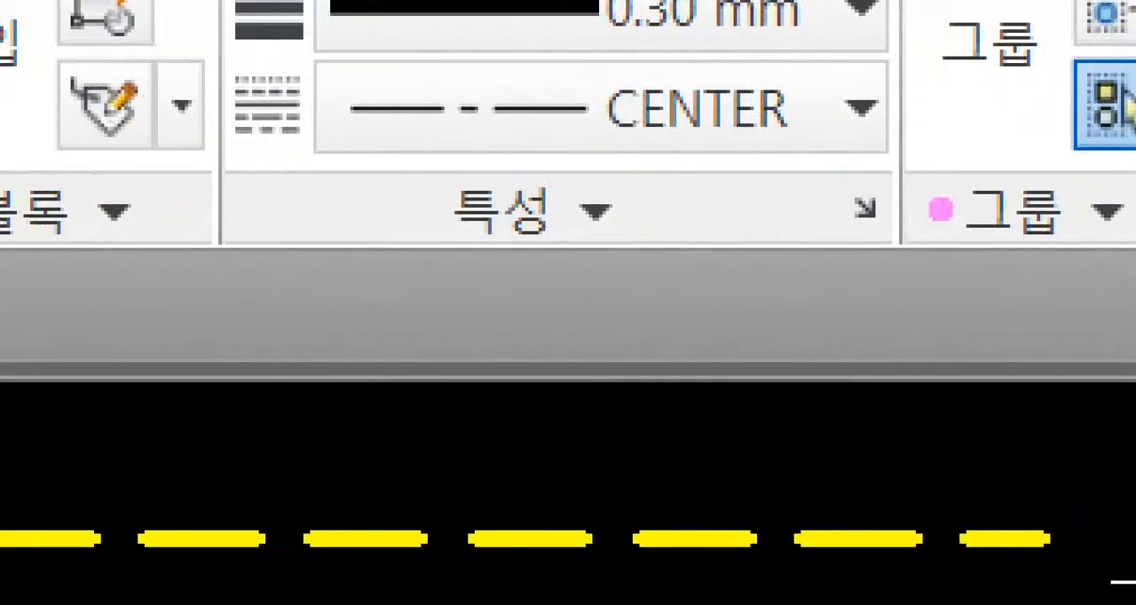
click(865, 207)
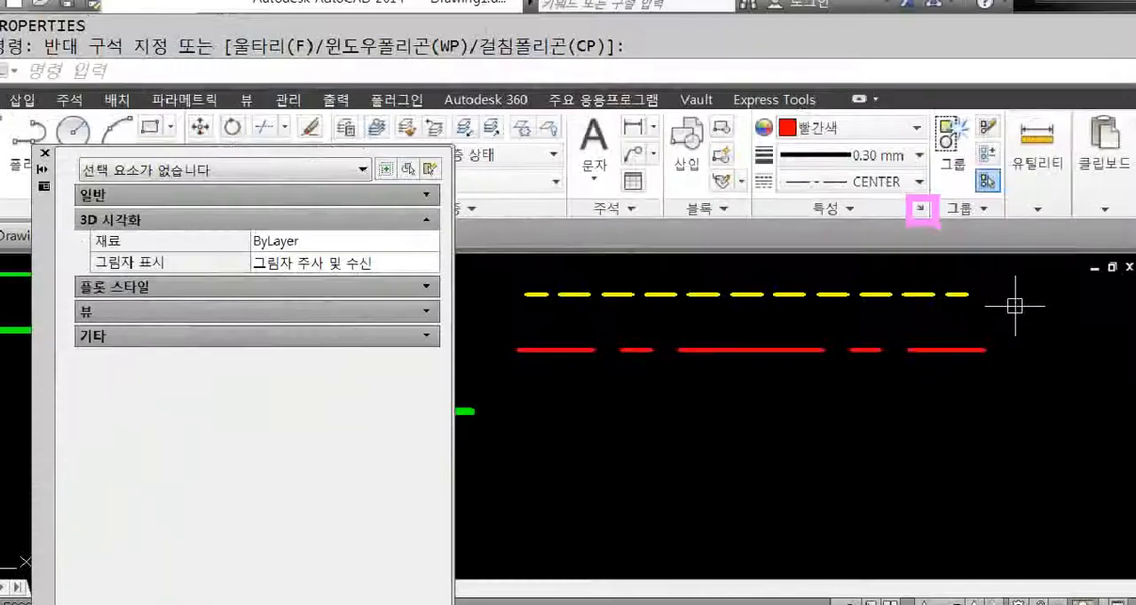
click(921, 209)
click(920, 208)
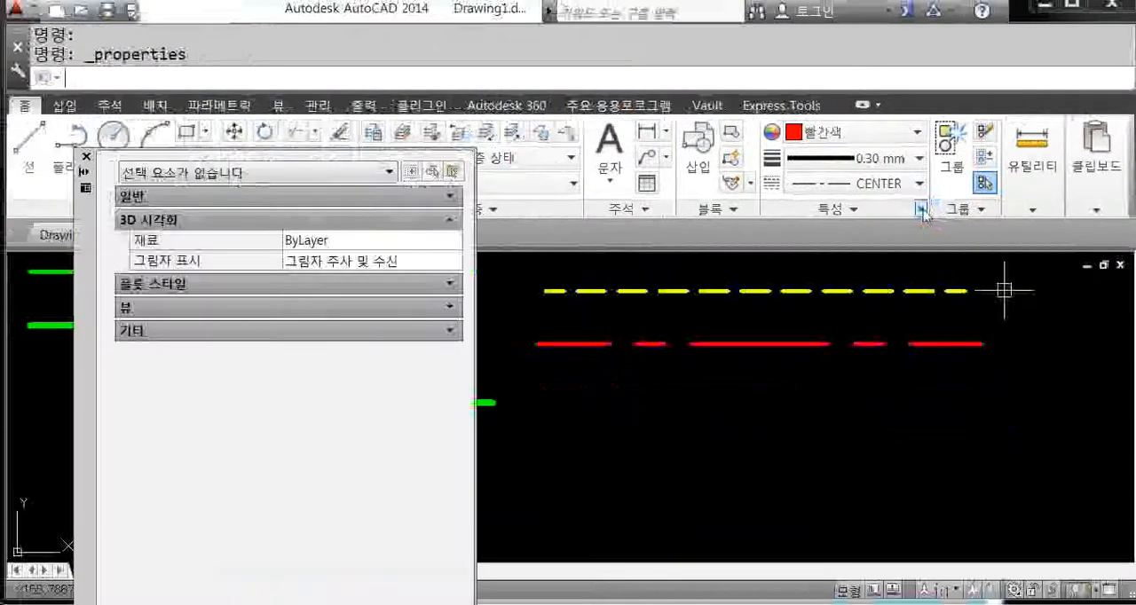
click(922, 209)
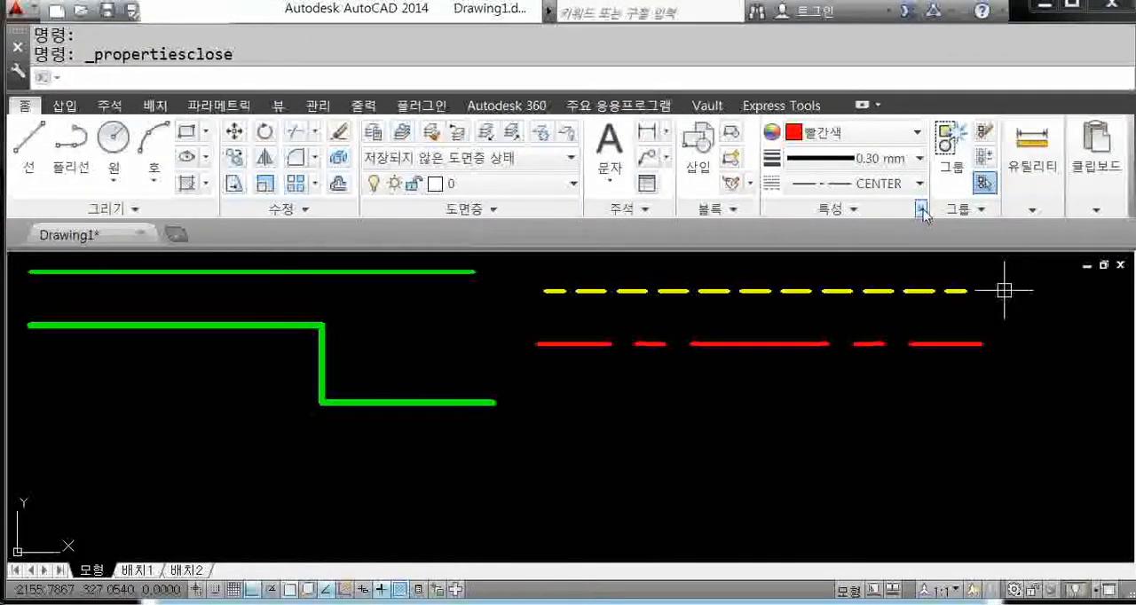
click(922, 209)
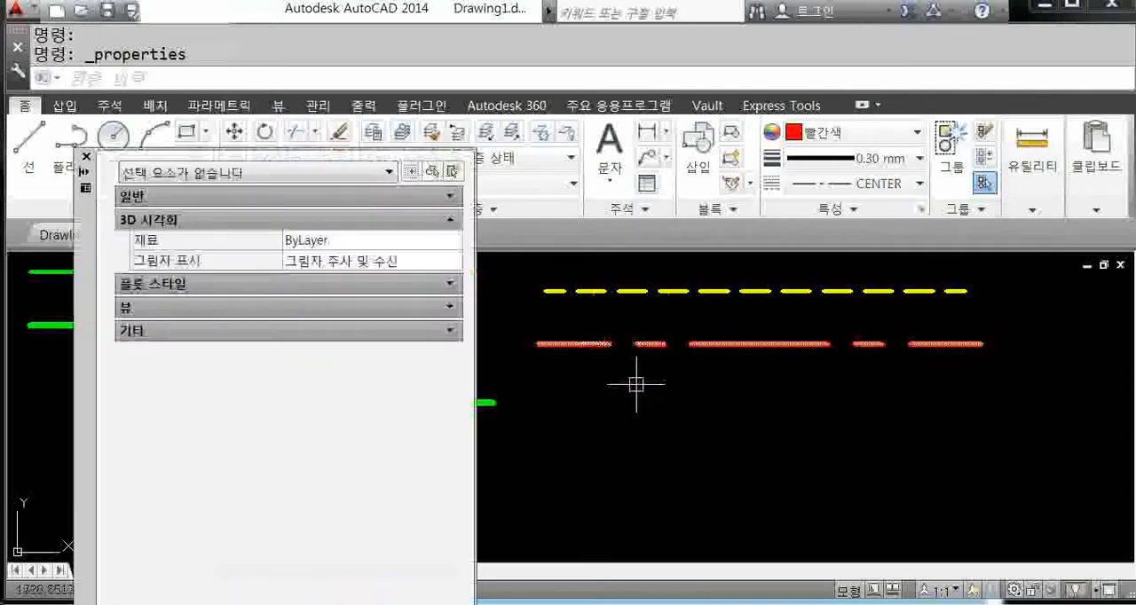
Step: Set the red centre line's individual linetype scale to 0.5 in its properties, and close the palette
mouse_move(636, 384)
middle_down()
mouse_move(702, 405)
mouse_move(730, 370)
middle_up()
click(798, 363)
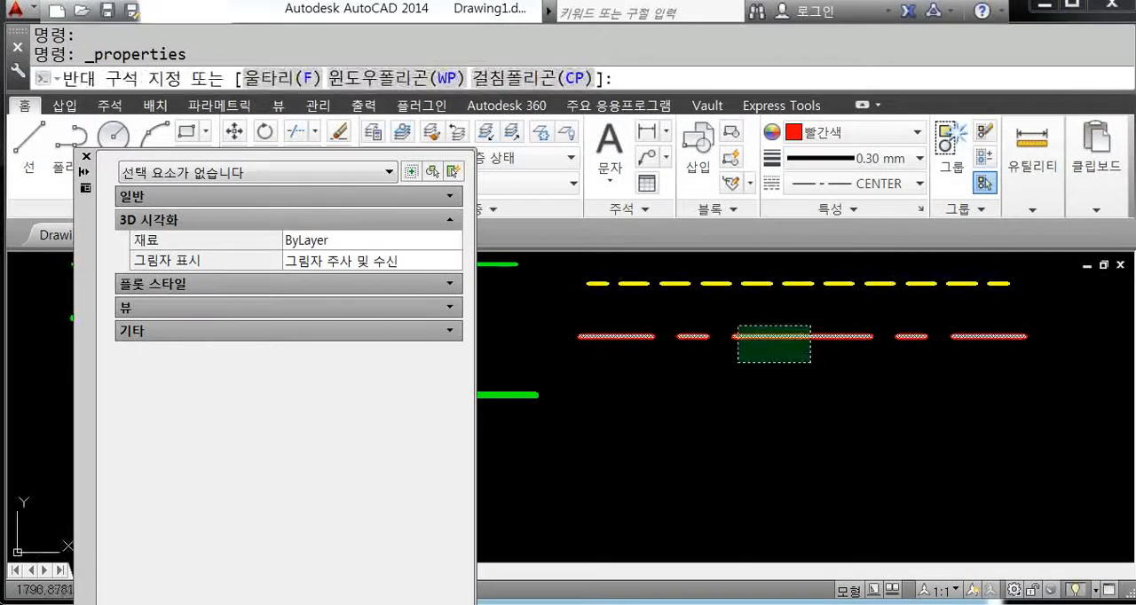
click(730, 316)
key(Escape)
click(807, 370)
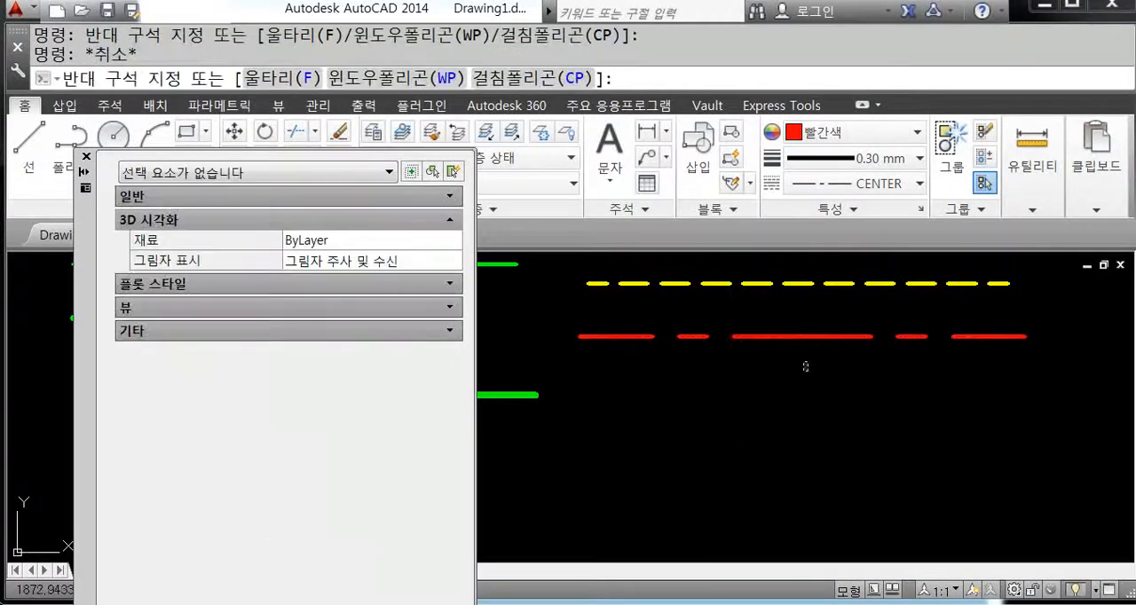
click(752, 323)
click(804, 377)
click(742, 315)
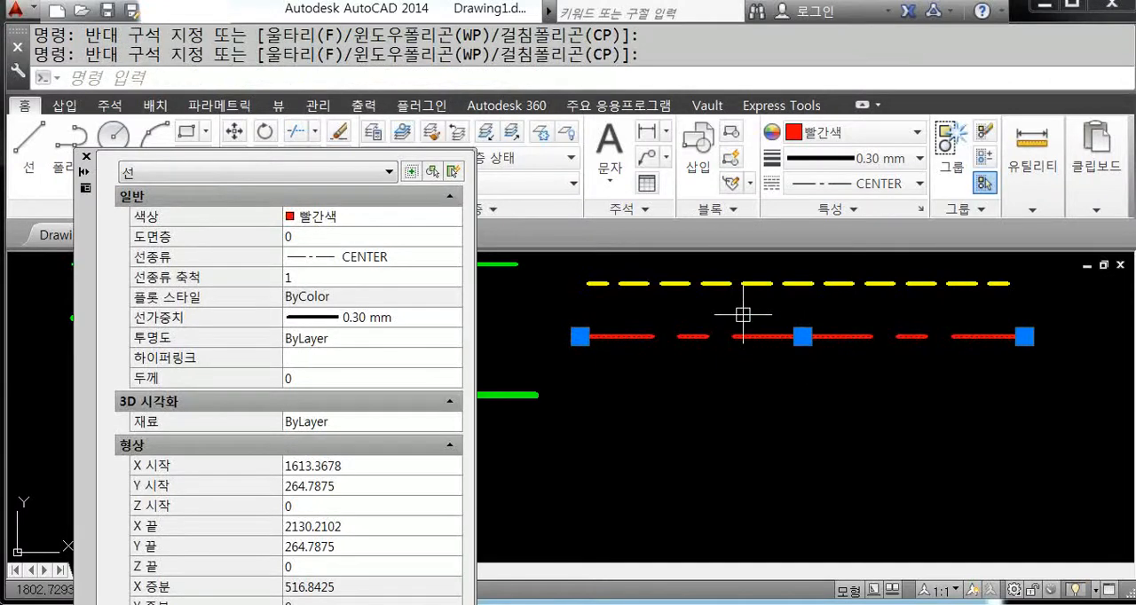
click(794, 365)
click(724, 320)
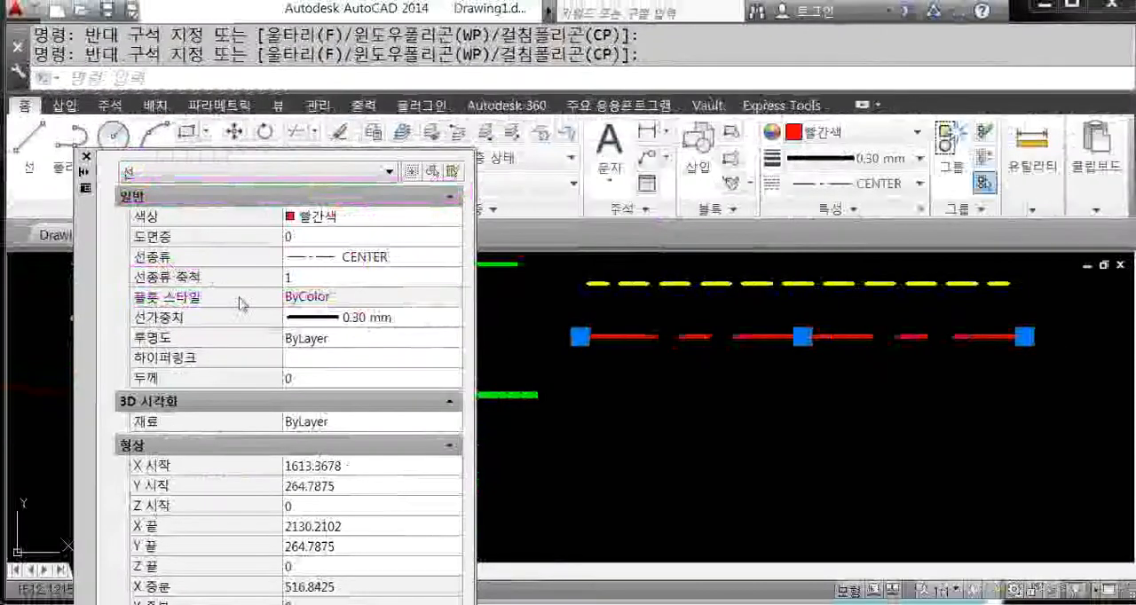
click(320, 278)
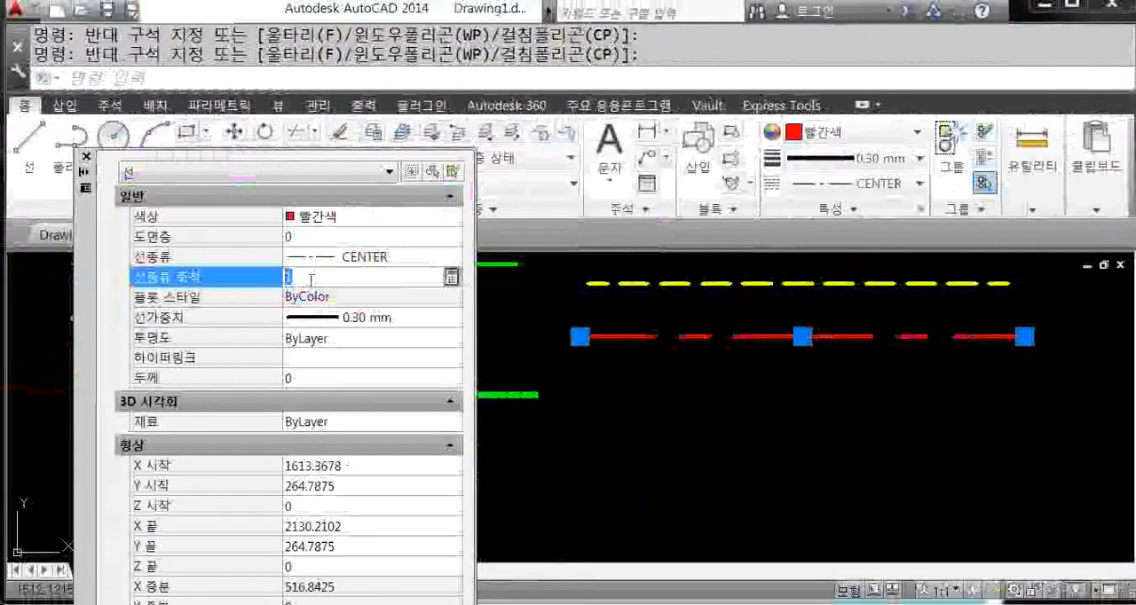
text(0.5)
key(Return)
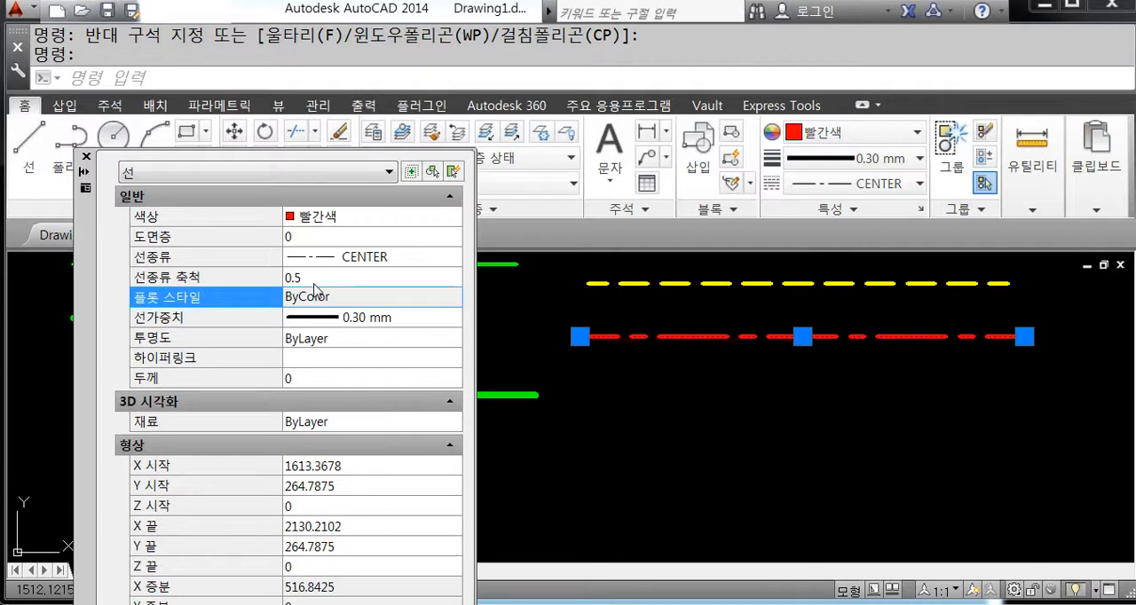
click(86, 156)
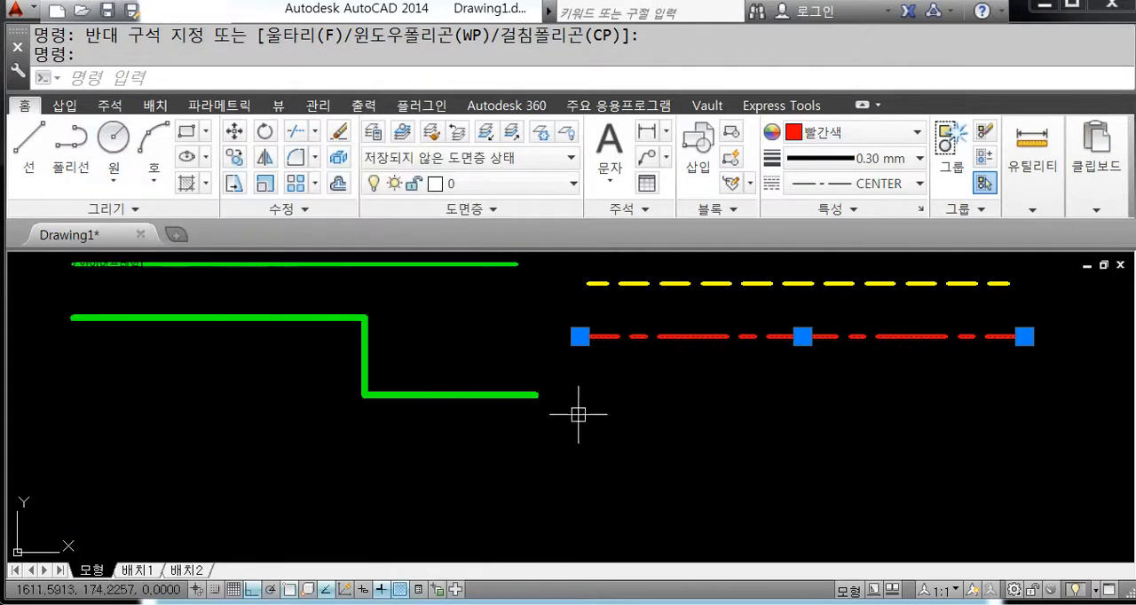
key(Escape)
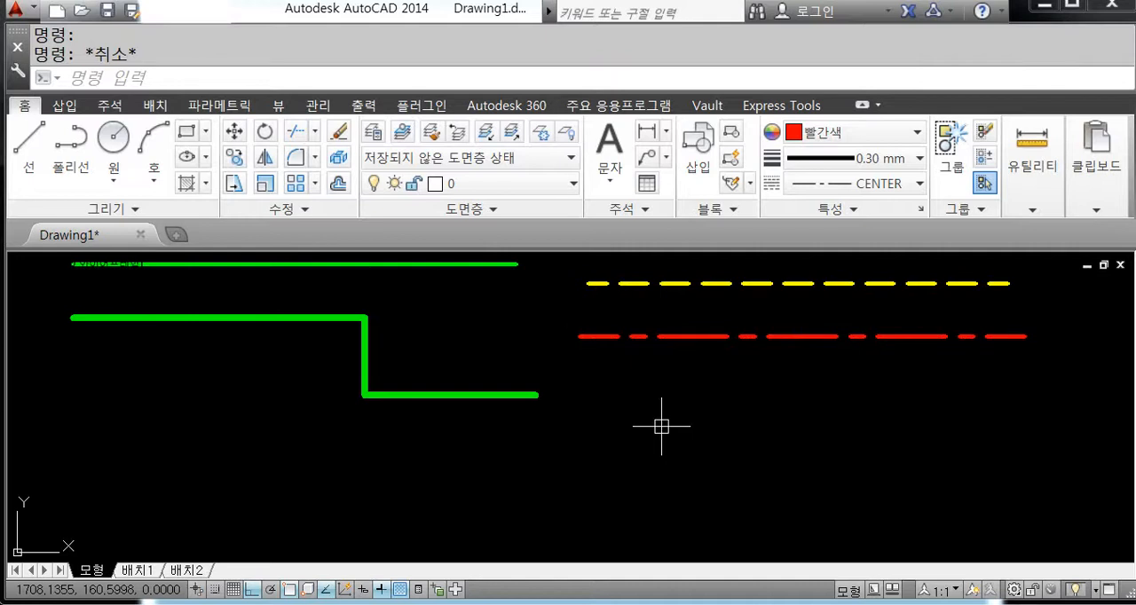
Step: Try global linetype scale factors of 2 and 3 with LTSCALE, and settle on 6
middle_drag(755, 380, 639, 409)
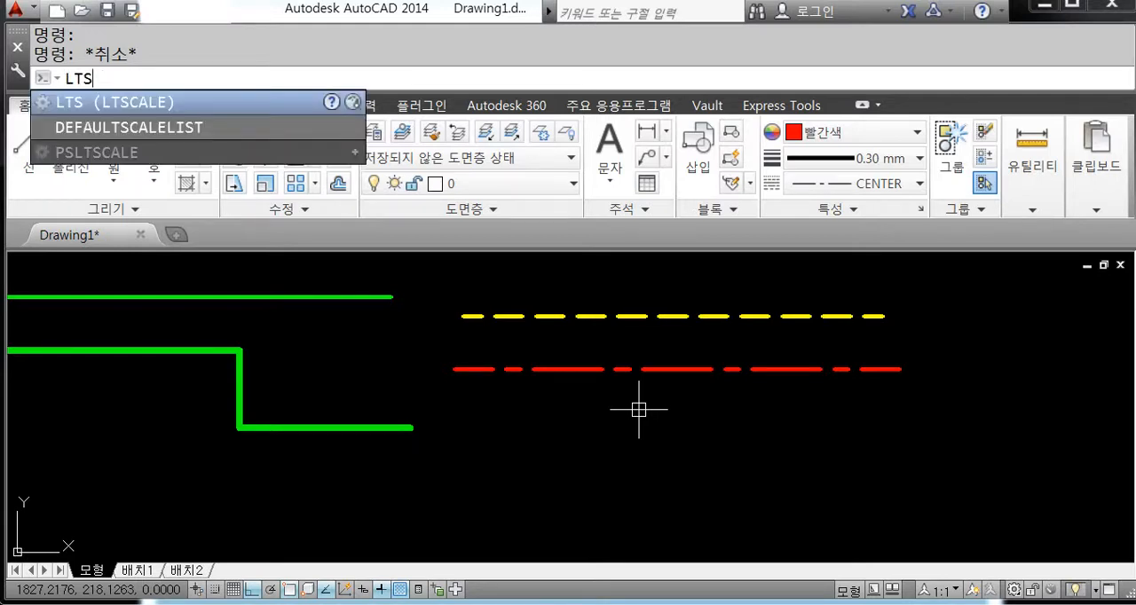
key(Return)
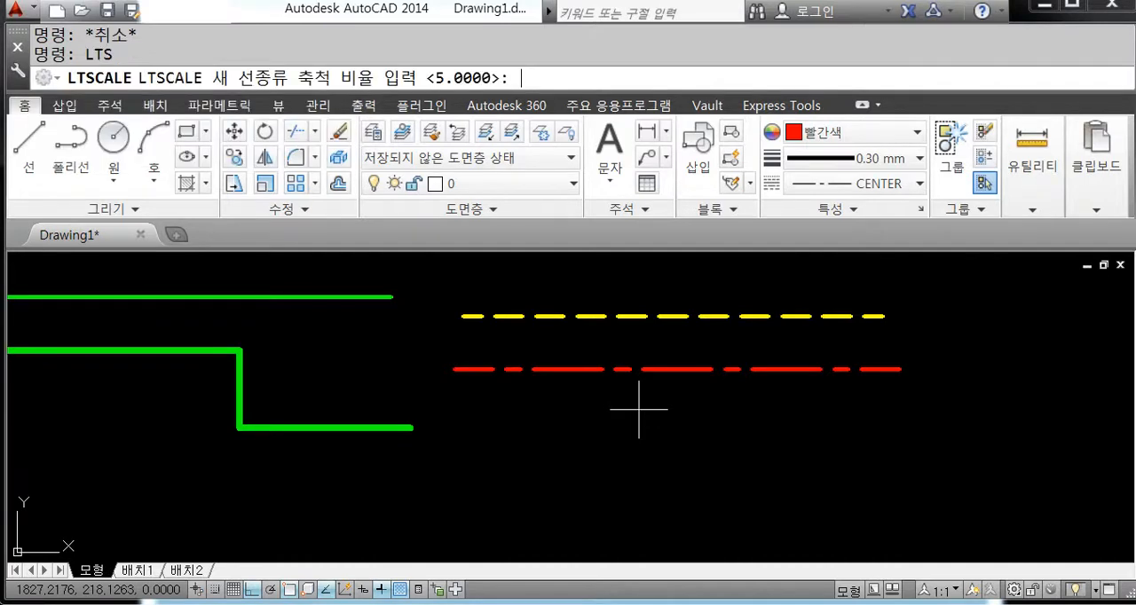
text(2)
key(Return)
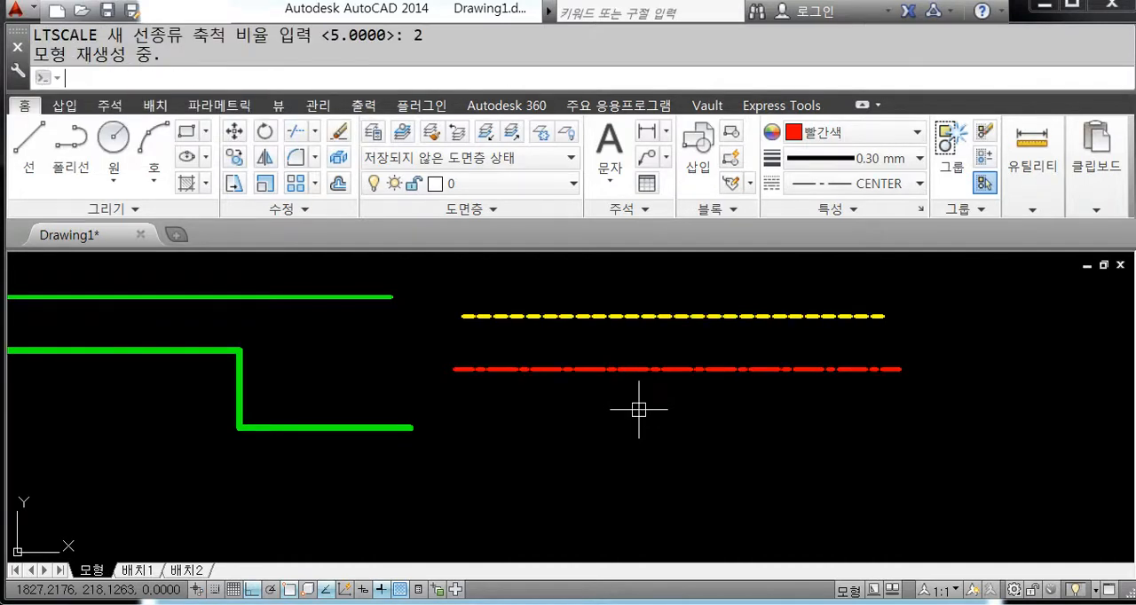
key(Return)
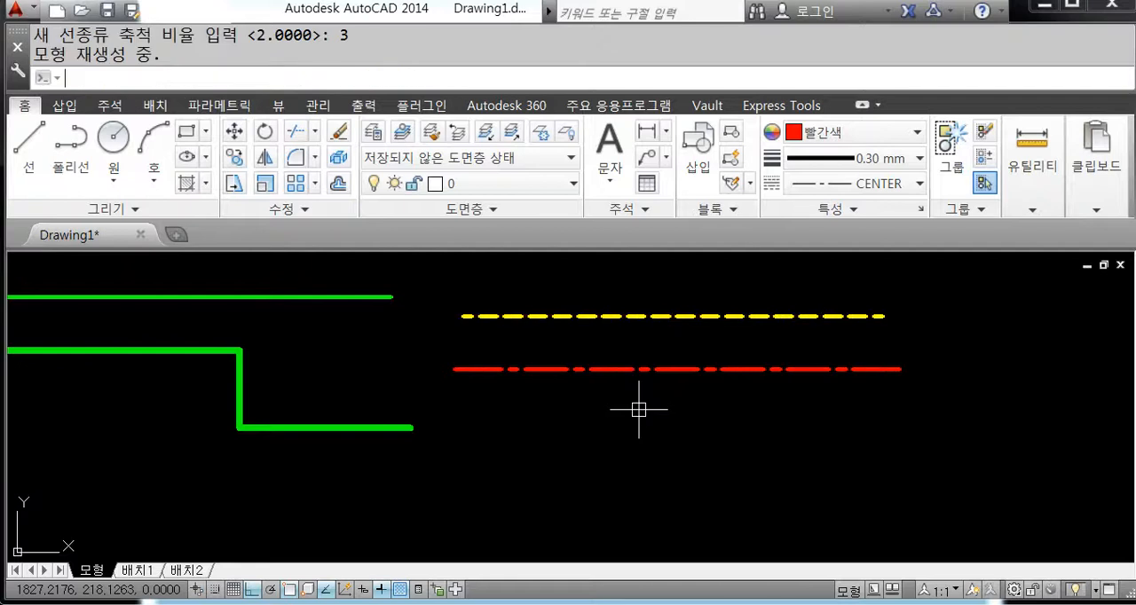
key(Return)
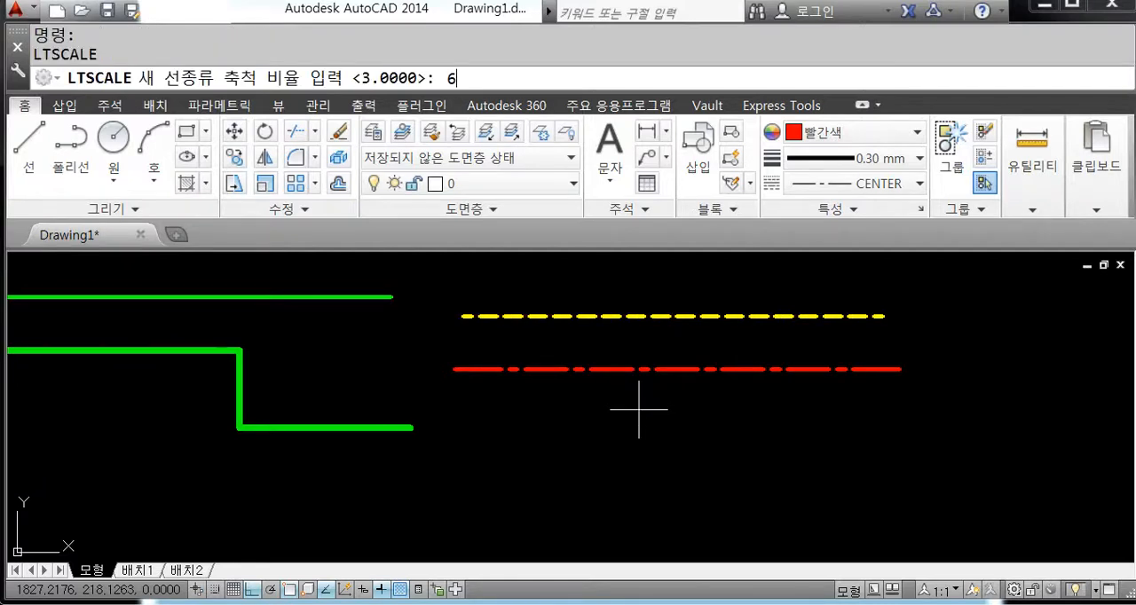
key(Return)
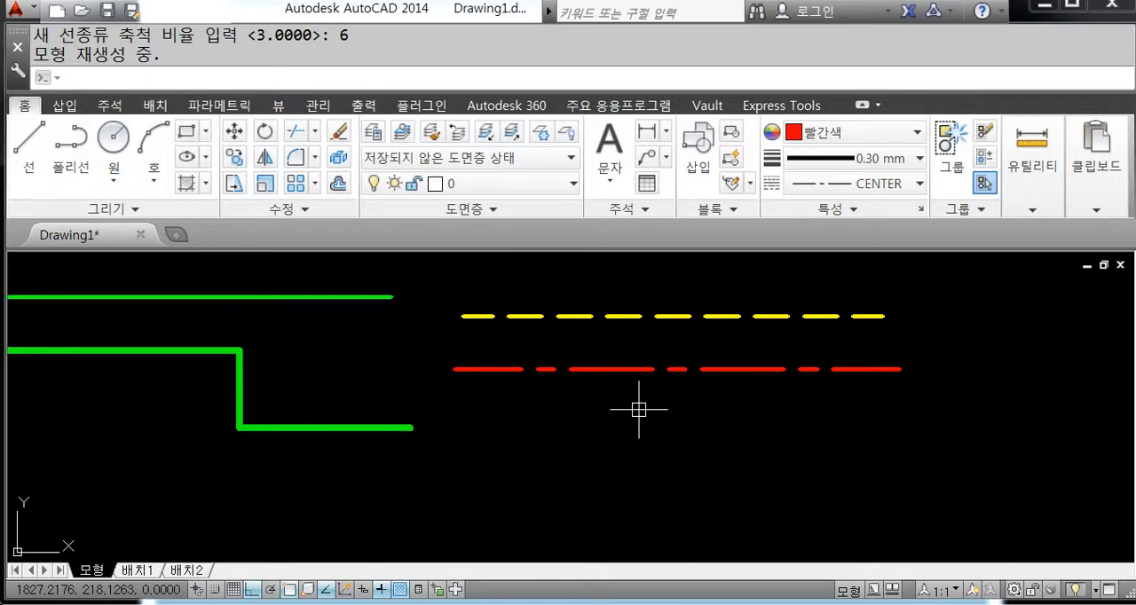
Step: Try an individual linetype scale of 3 on the red centre line, settle on 0.3, and close the properties palette
text(pr)
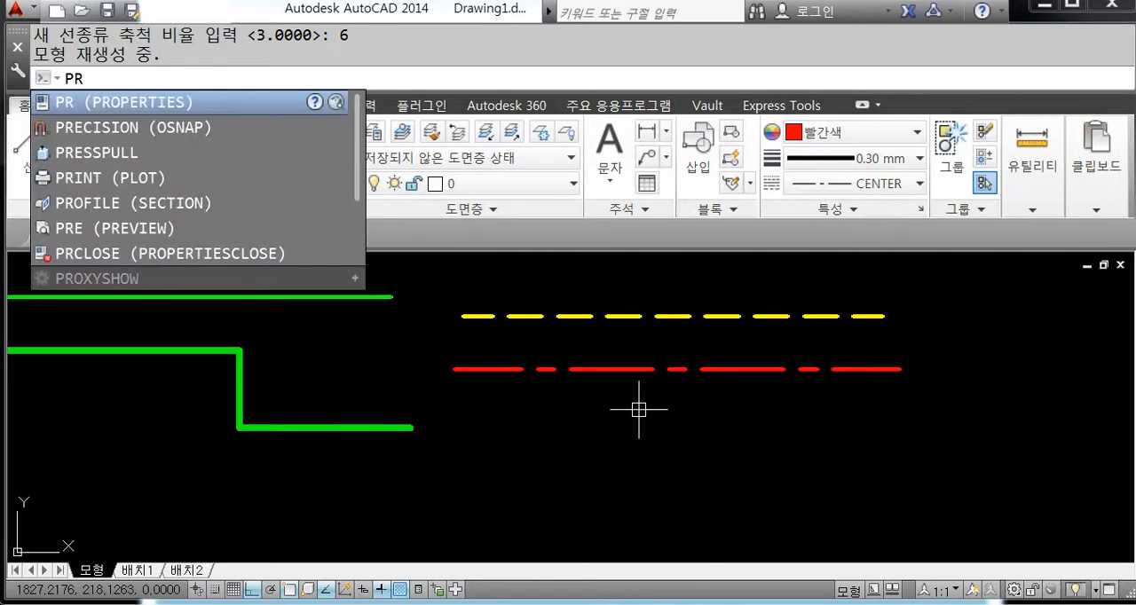
key(Return)
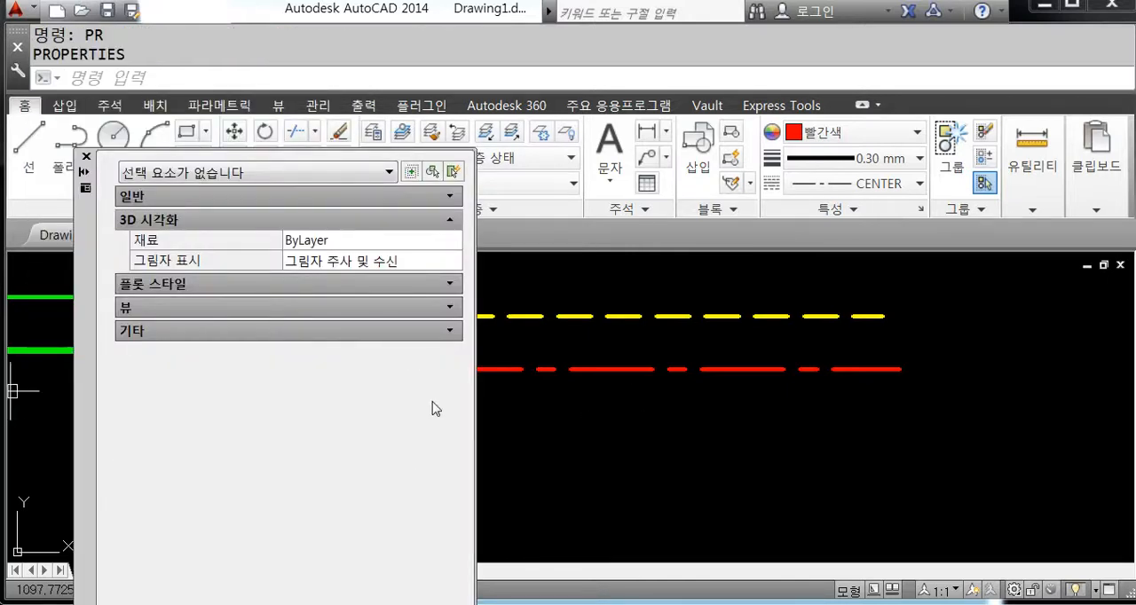
click(601, 368)
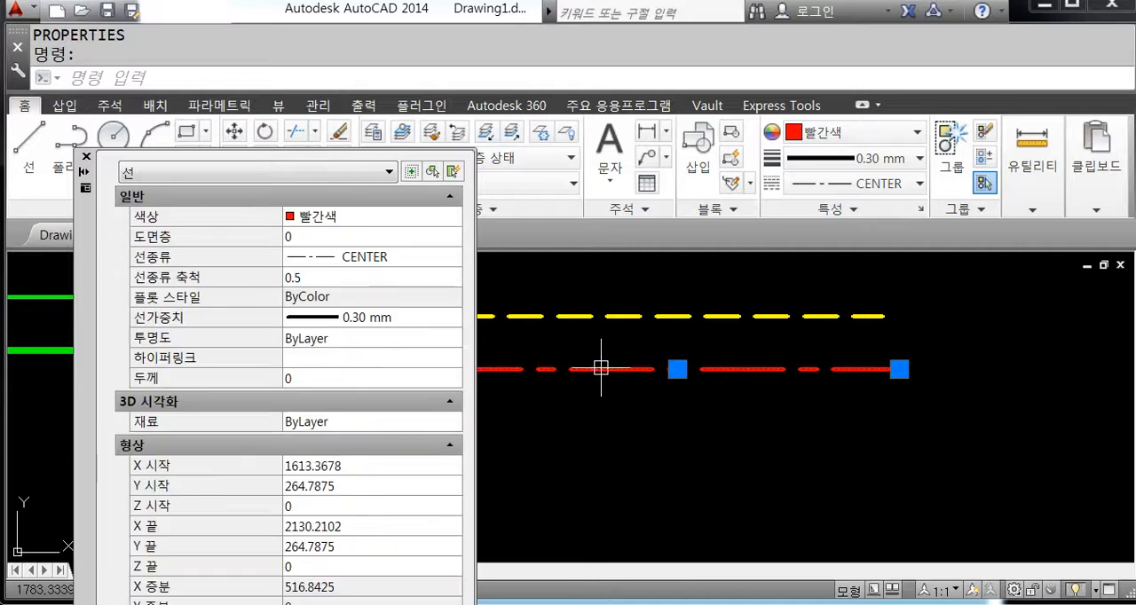
click(312, 278)
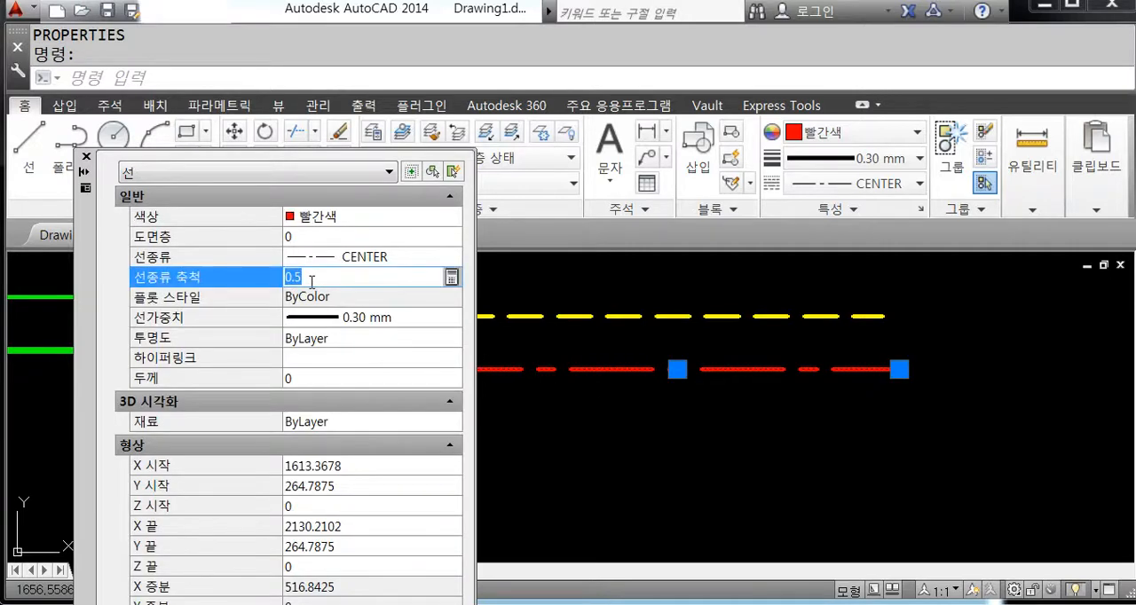
text(3)
key(Return)
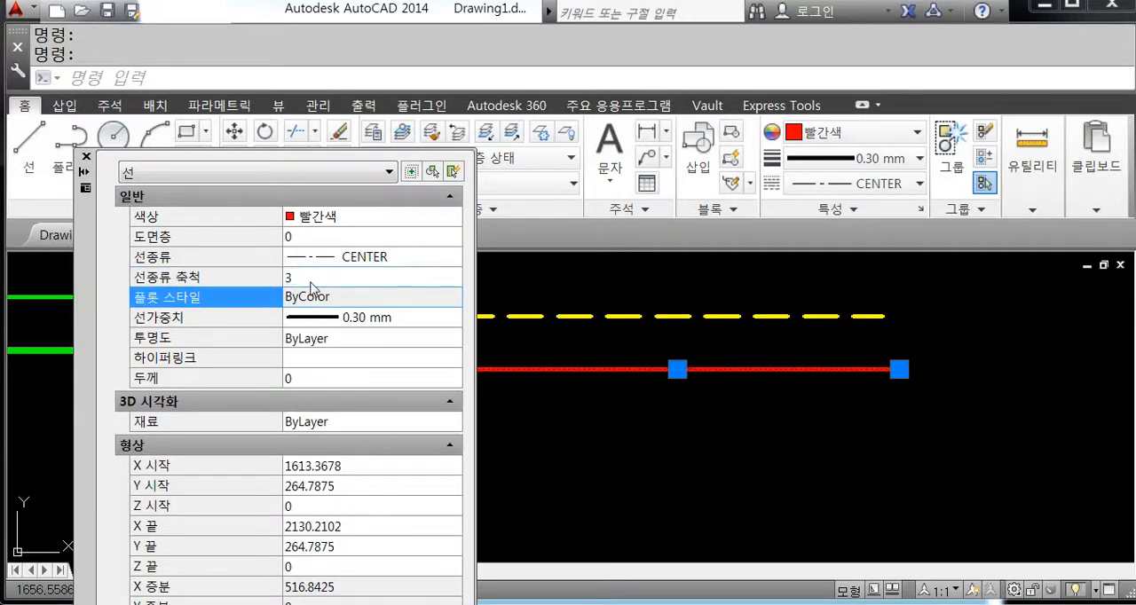
click(332, 276)
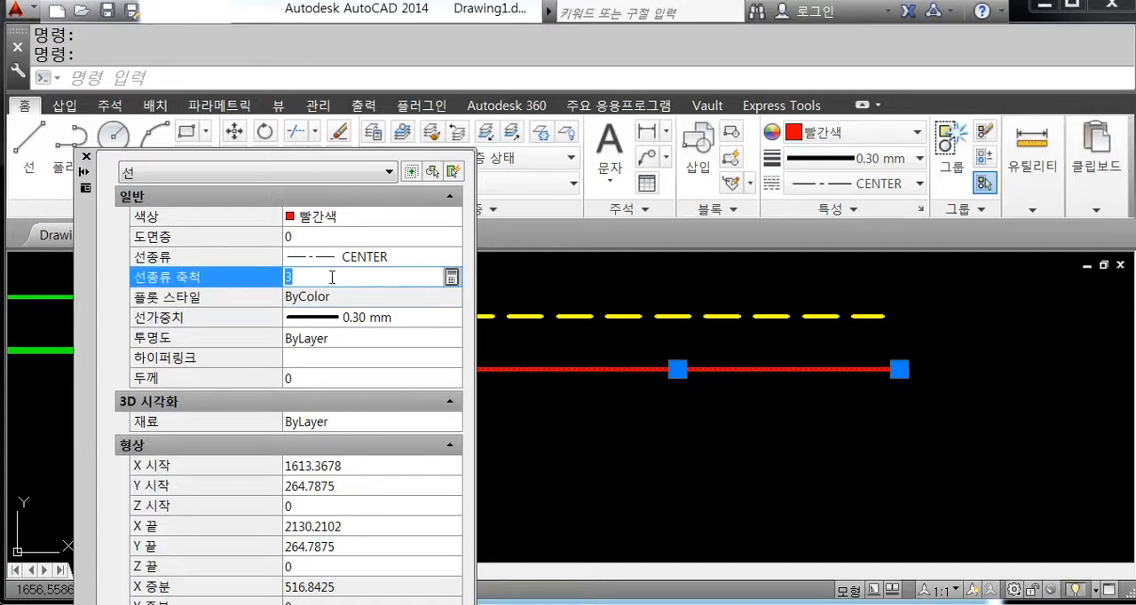
key(Return)
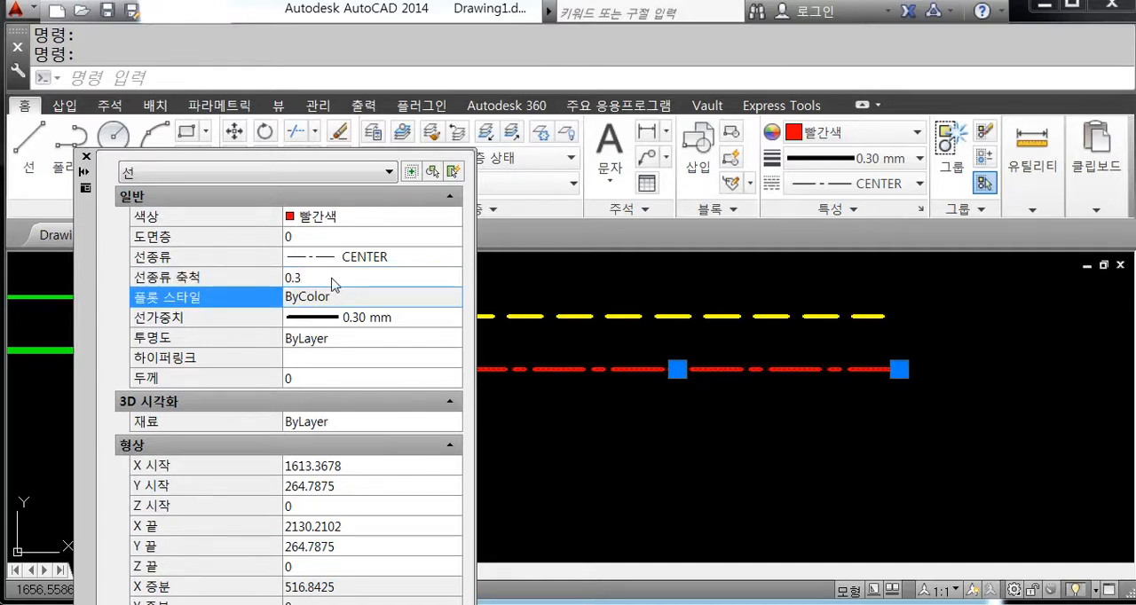
click(86, 158)
key(Escape)
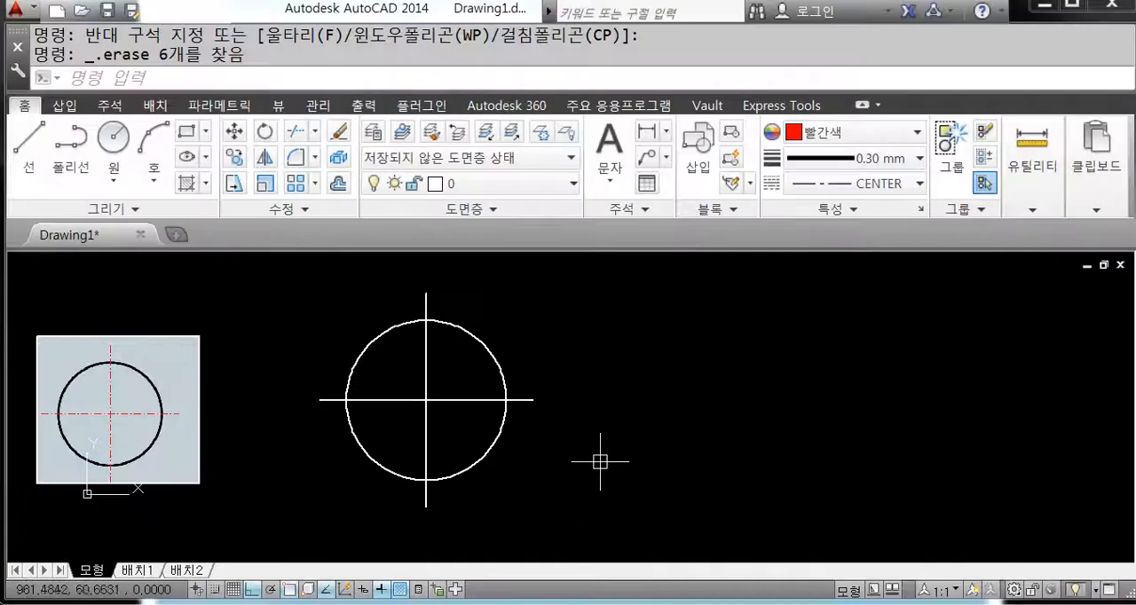
Step: Give the large circle beside the reference picture the colour green and a 0.50 mm lineweight
middle_drag(622, 424, 564, 379)
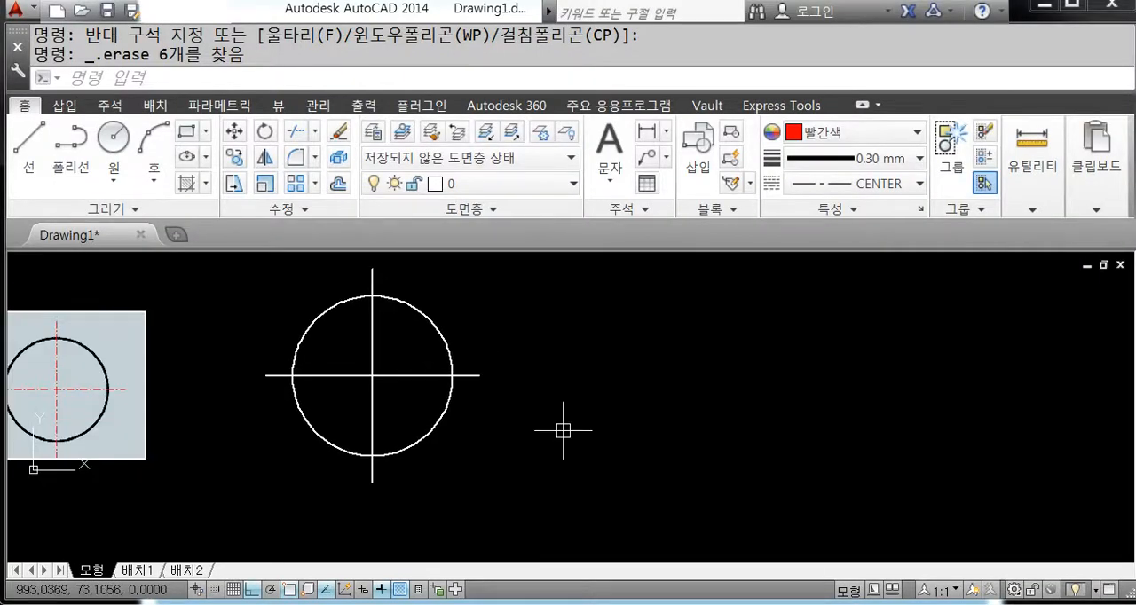
click(436, 317)
key(Escape)
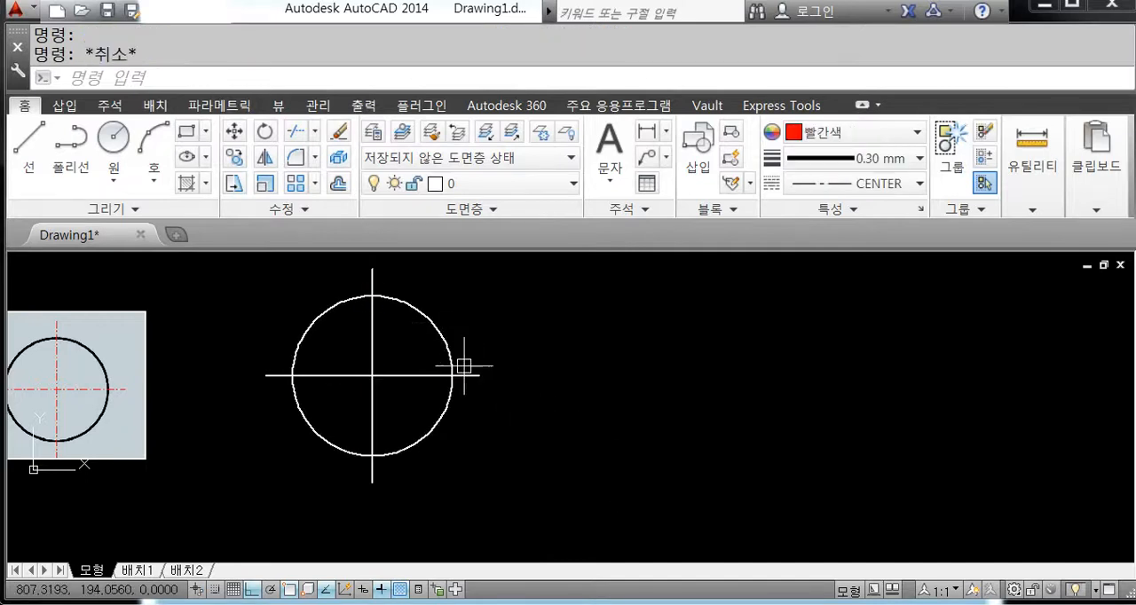
click(446, 332)
click(863, 140)
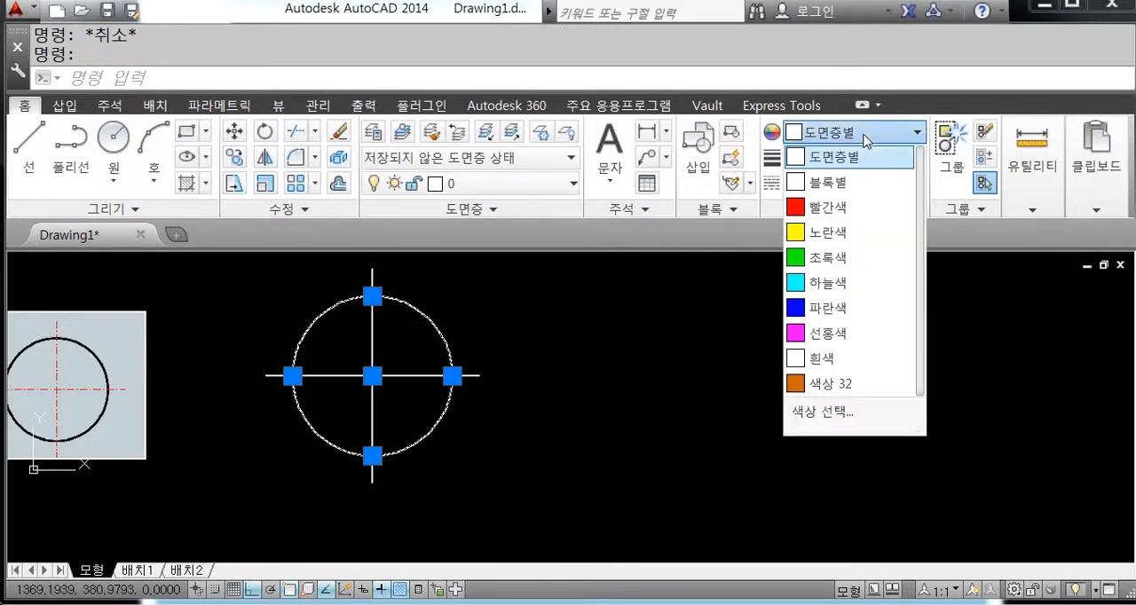
click(856, 258)
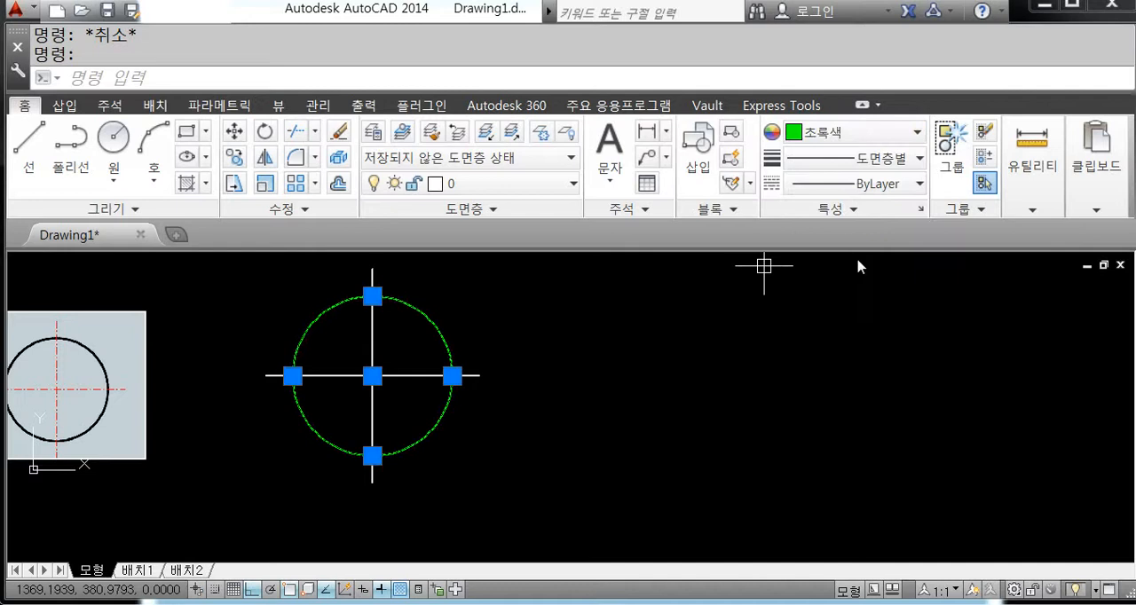
click(892, 159)
scroll(896, 231, up, 7)
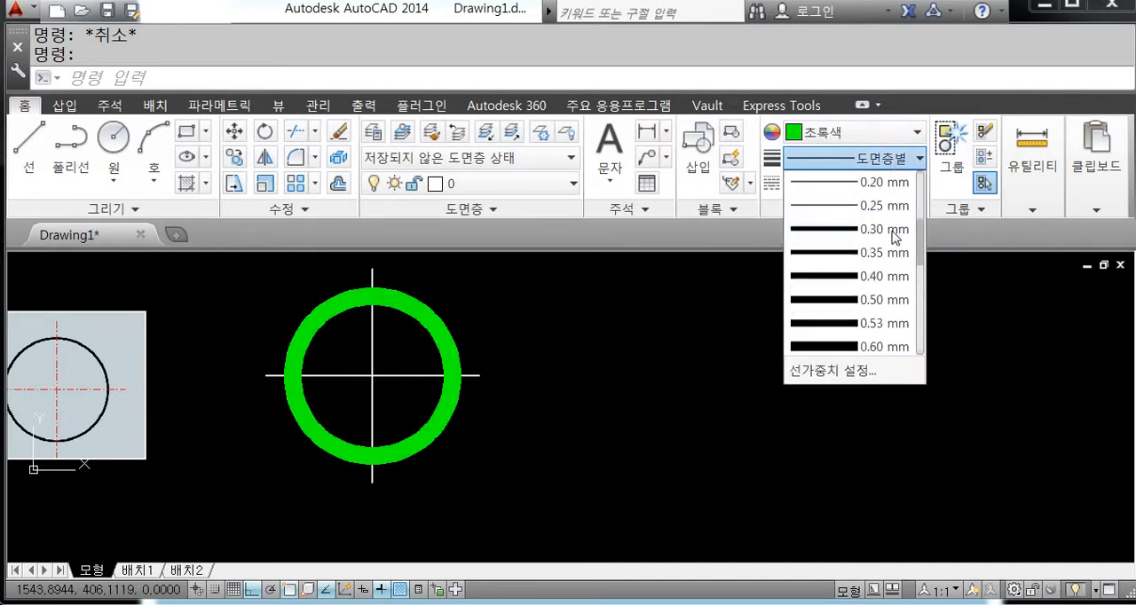
scroll(902, 292, down, 3)
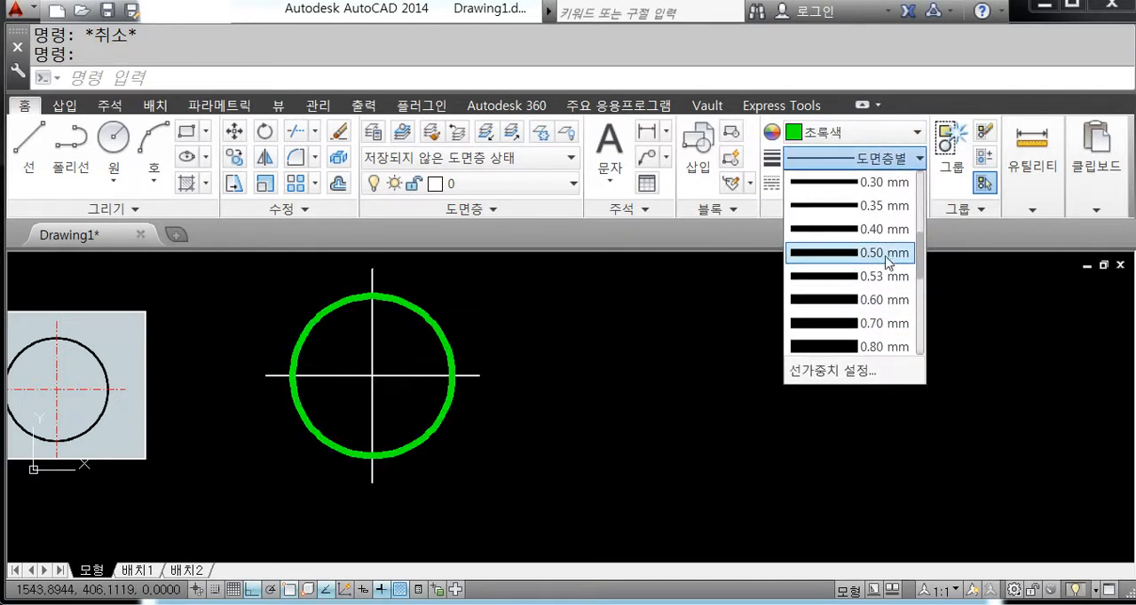
click(890, 254)
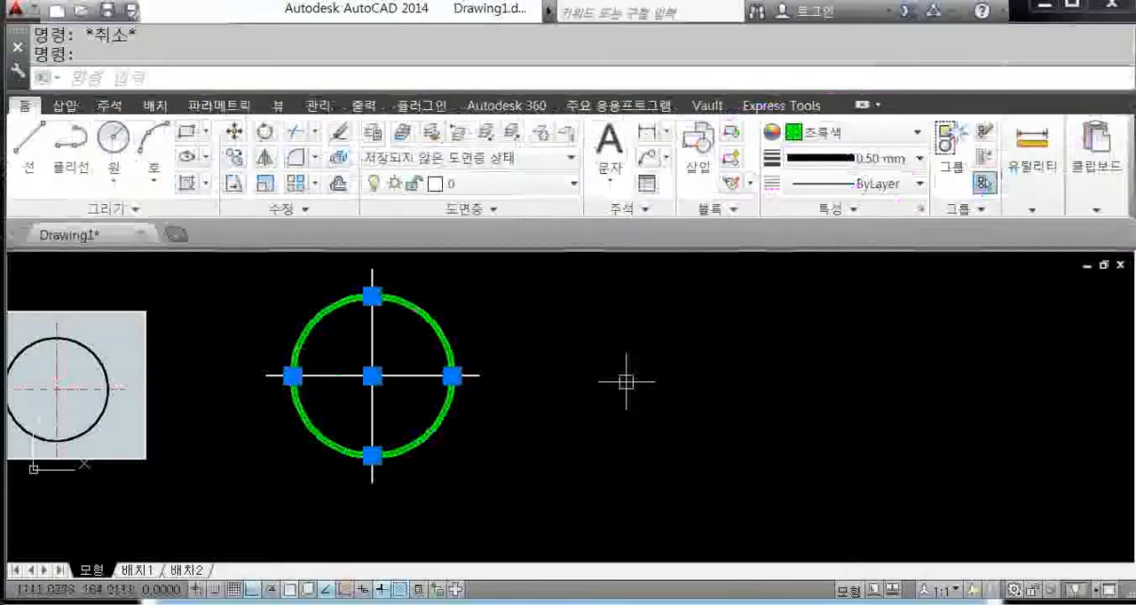
key(Escape)
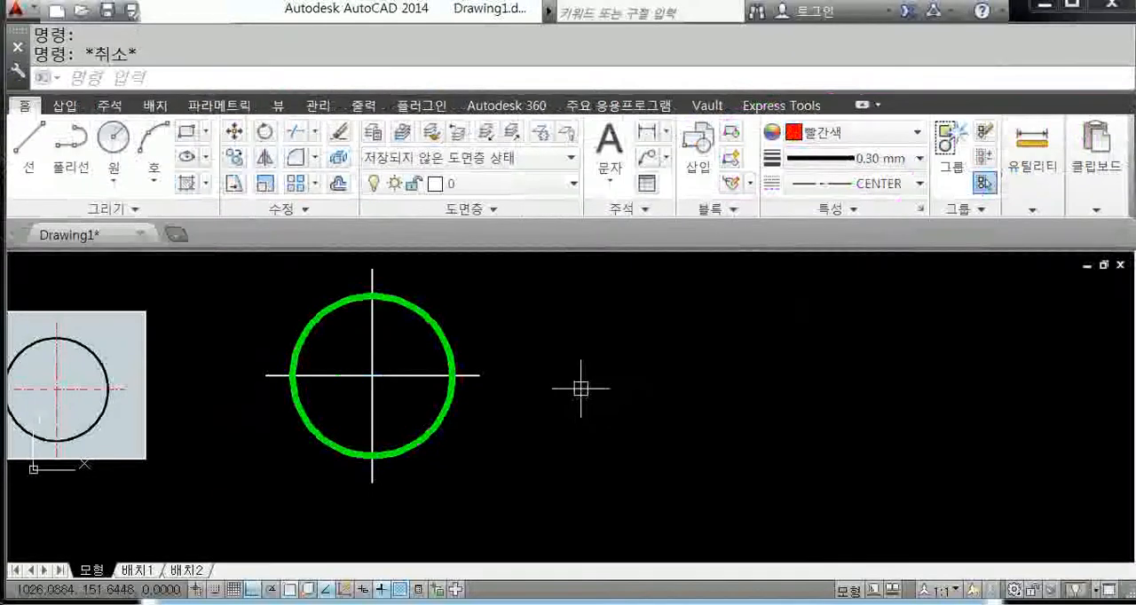
Step: Set both crossing lines through the large circle to red with a 0.30 mm lineweight
click(373, 328)
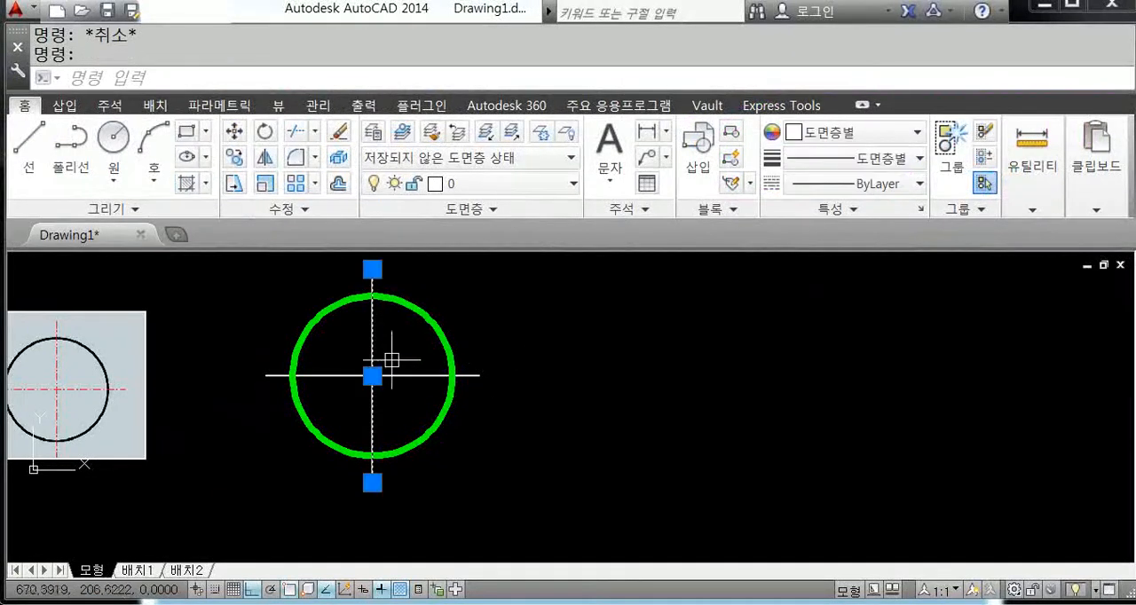
click(401, 375)
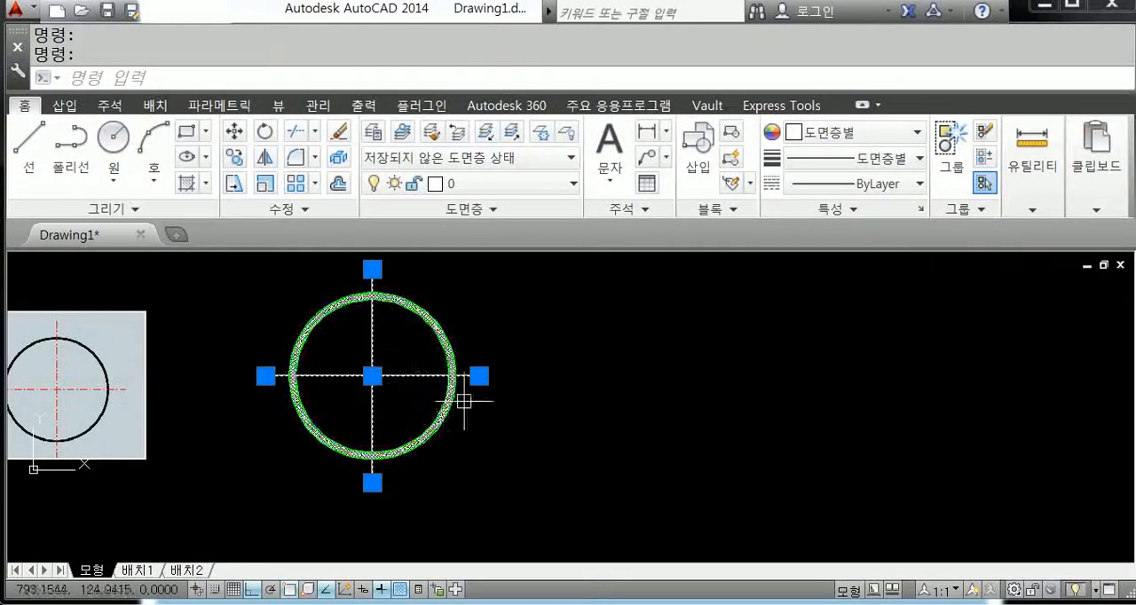
click(843, 140)
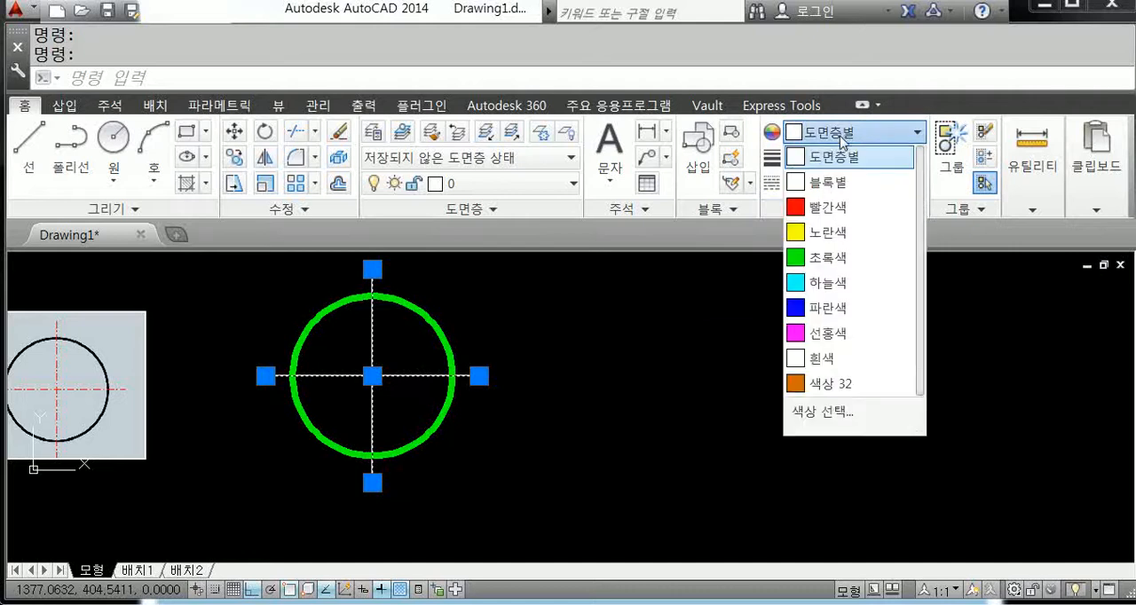
click(835, 207)
click(864, 159)
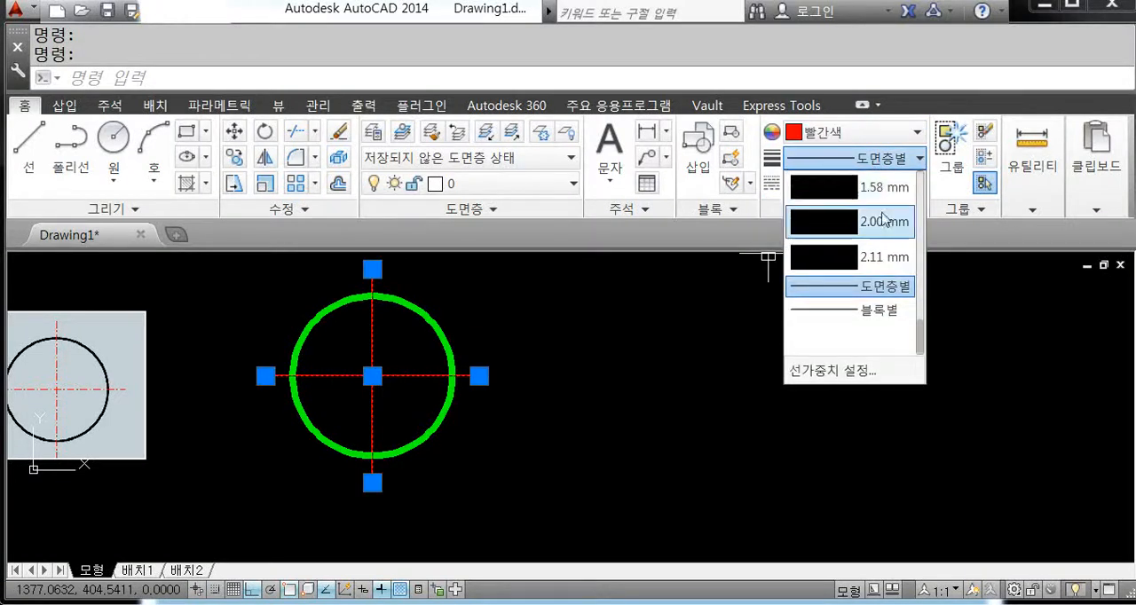
scroll(883, 231, up, 5)
scroll(888, 301, up, 3)
scroll(887, 277, down, 3)
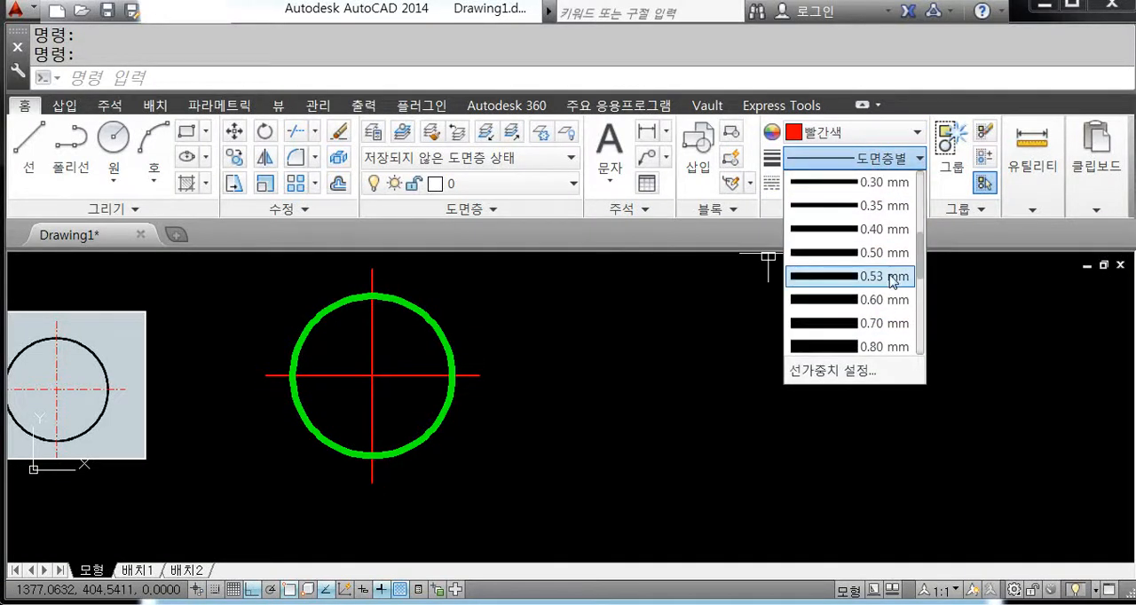
click(887, 182)
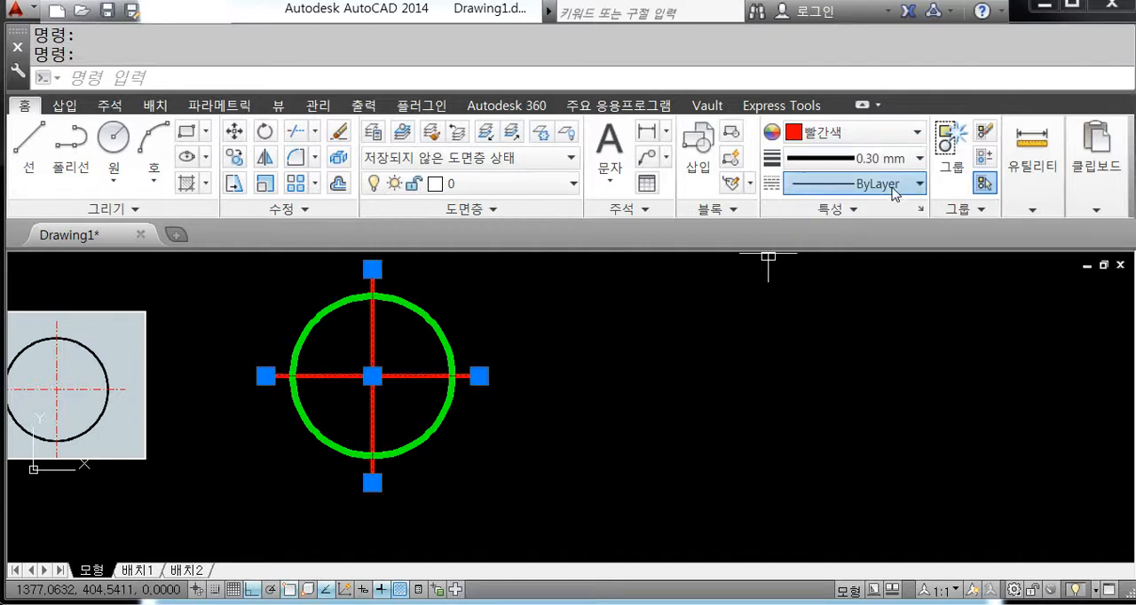
Step: Apply the CENTER linetype to the two crossing lines and clear the selection
click(893, 185)
click(881, 262)
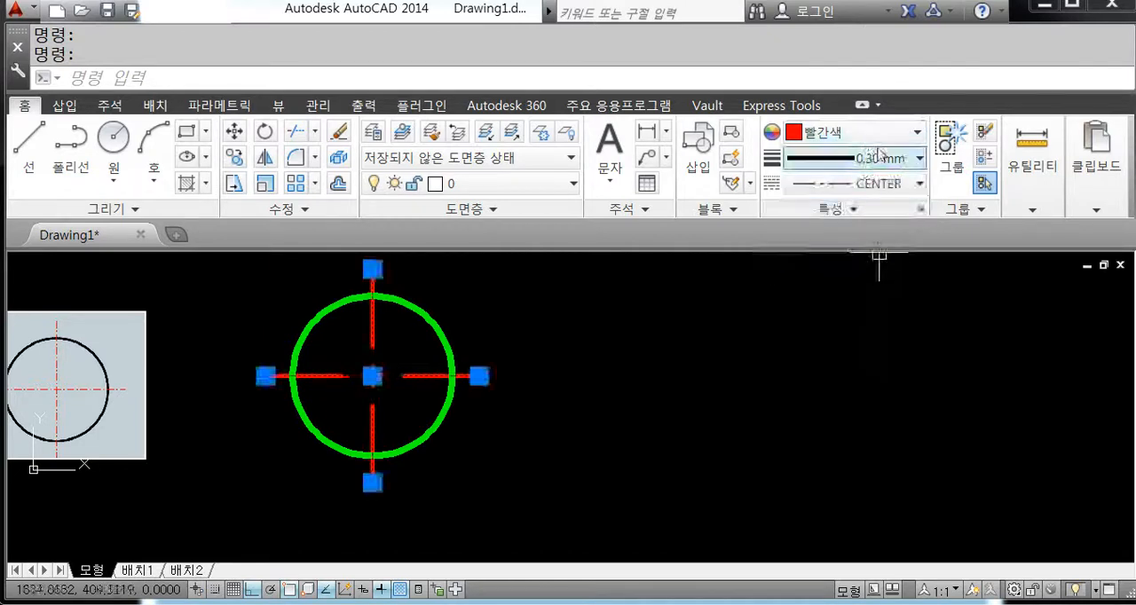
middle_drag(618, 416, 725, 422)
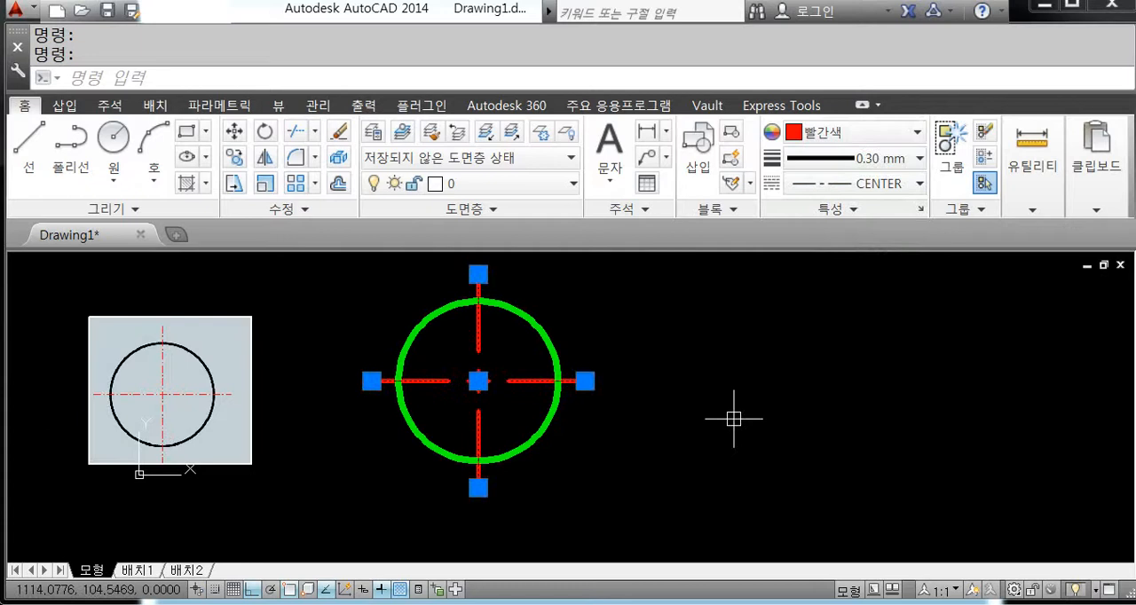
key(Escape)
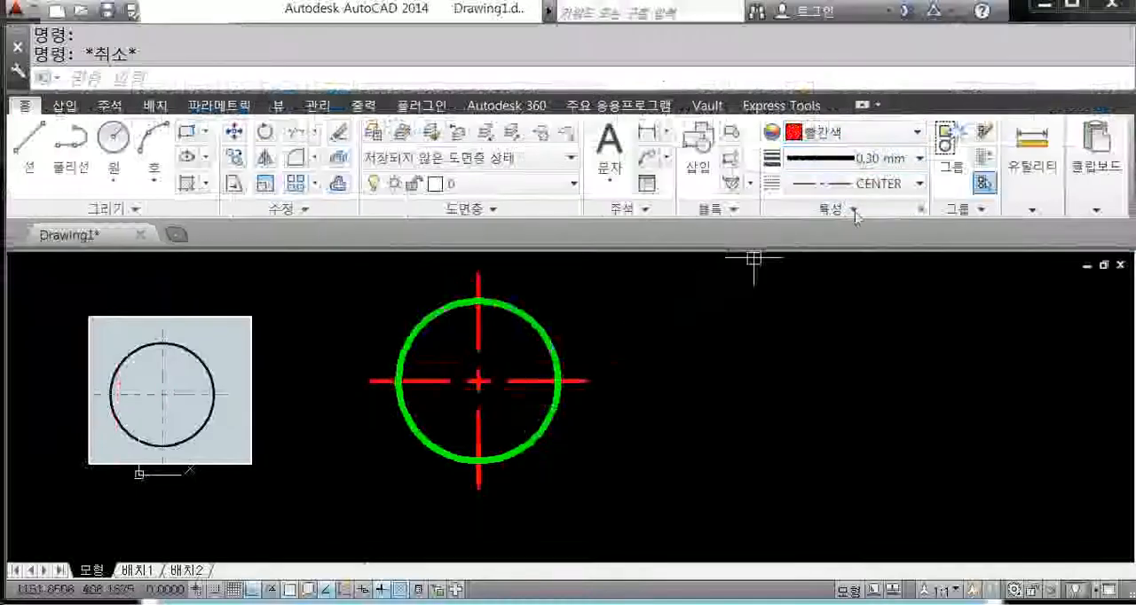
Step: Toggle the lineweight display off and on again twice to compare how the circle and centre lines look
click(383, 593)
click(383, 593)
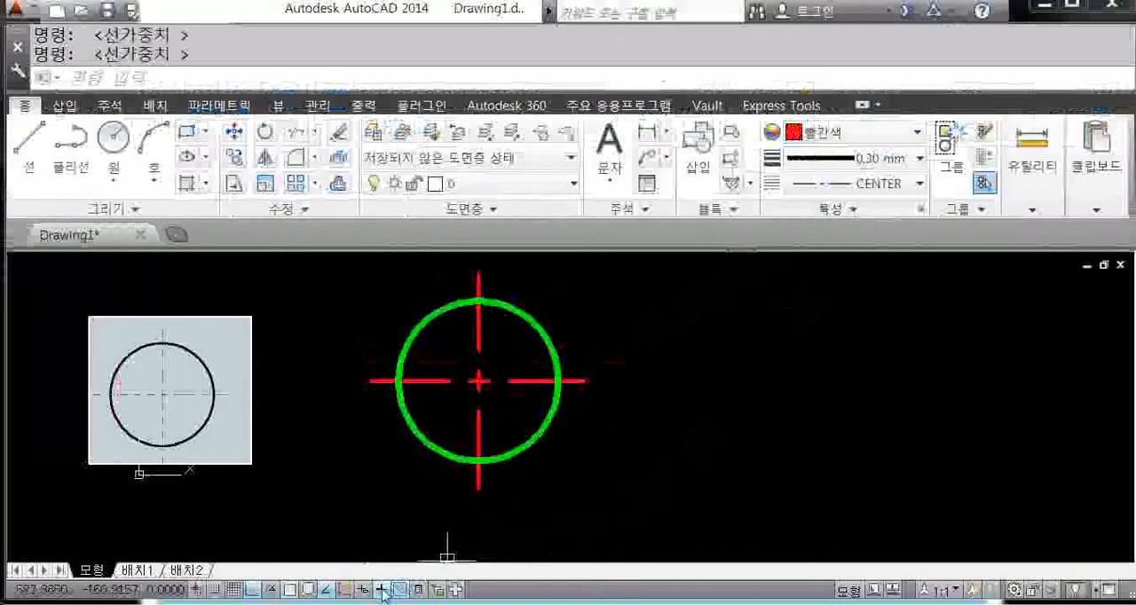
click(383, 593)
click(384, 593)
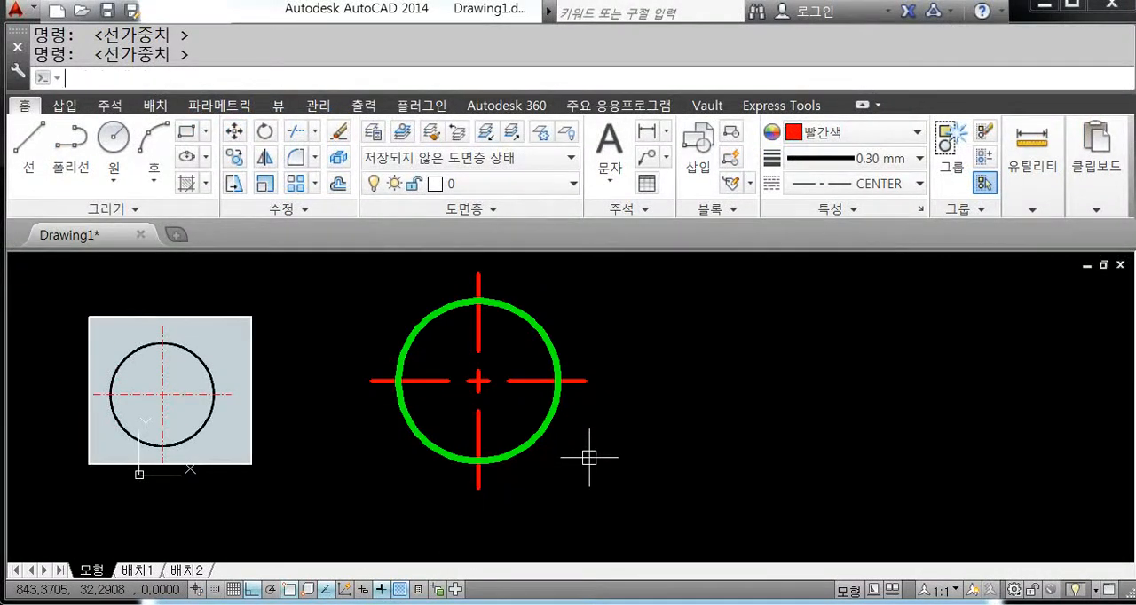
Step: Set the global linetype scale to 2 with LTSCALE
text(s)
key(Return)
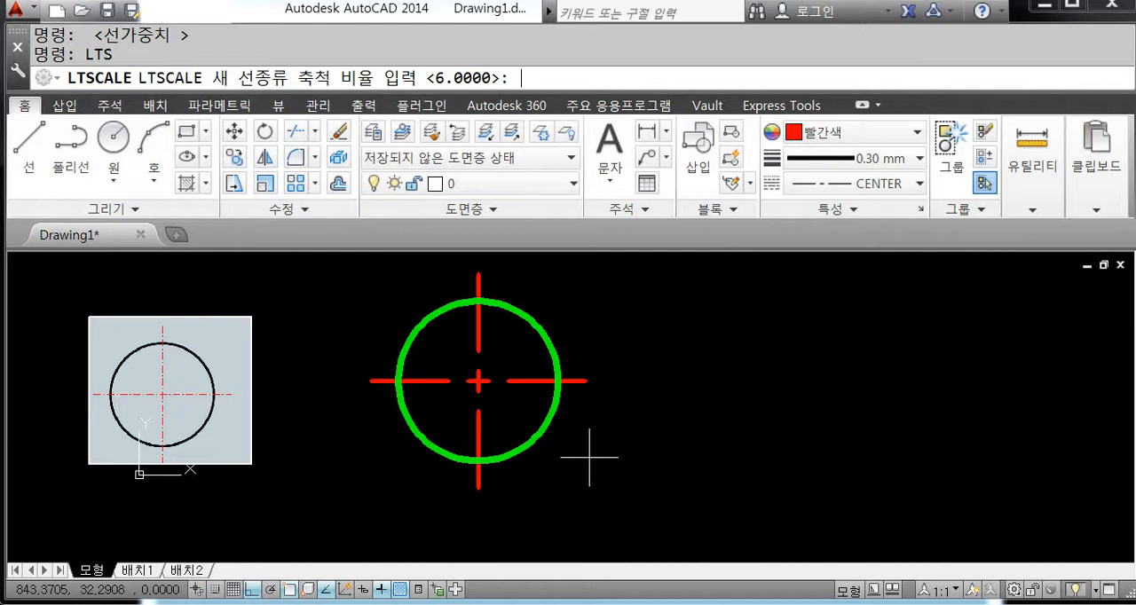
text(2)
key(Return)
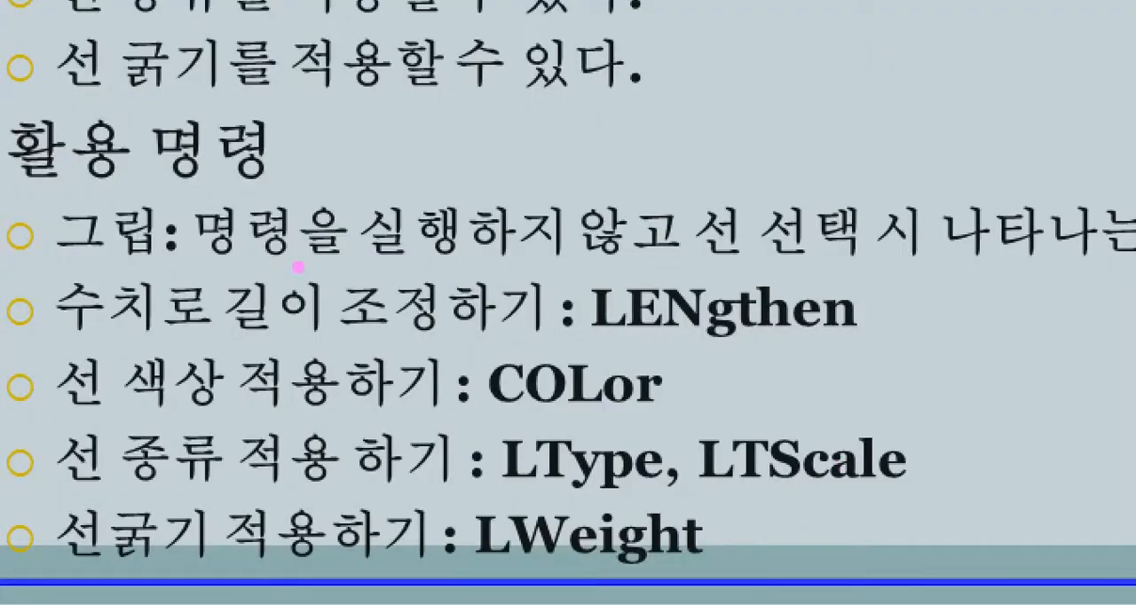
mouse_move(44, 192)
ctrl+mouse_down()
mouse_move(177, 277)
mouse_move(785, 575)
mouse_move(1114, 598)
ctrl+mouse_up()
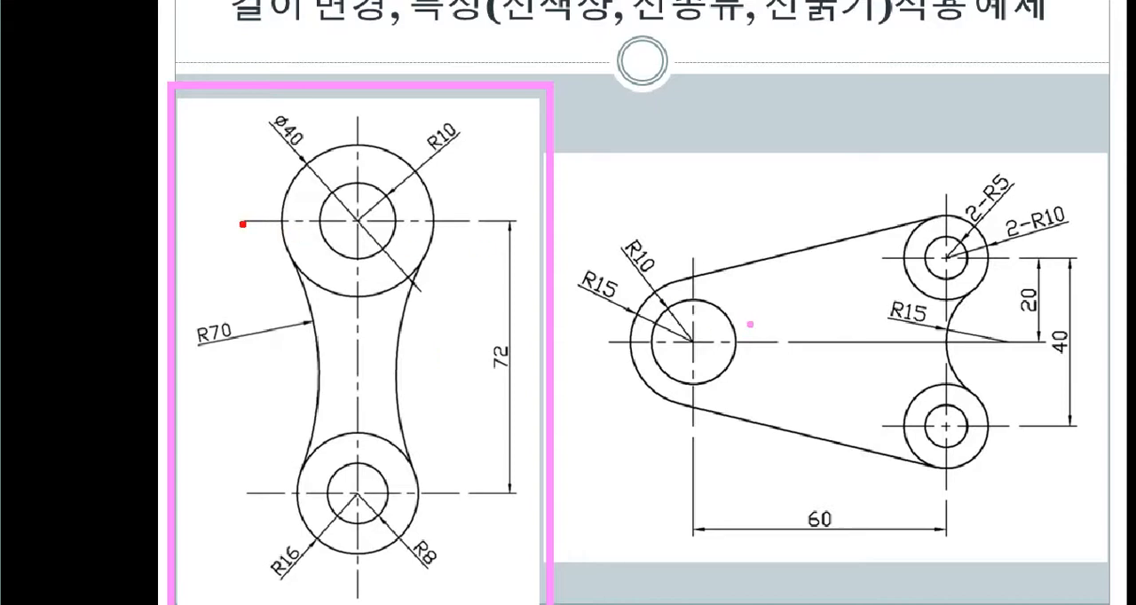
drag(242, 223, 484, 223)
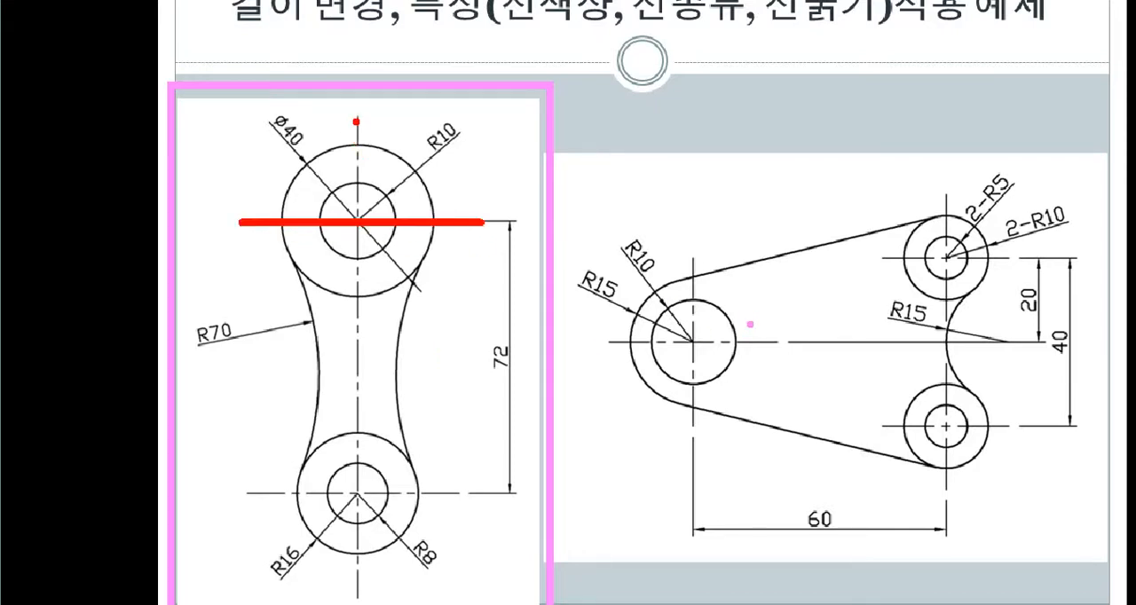
drag(356, 122, 356, 592)
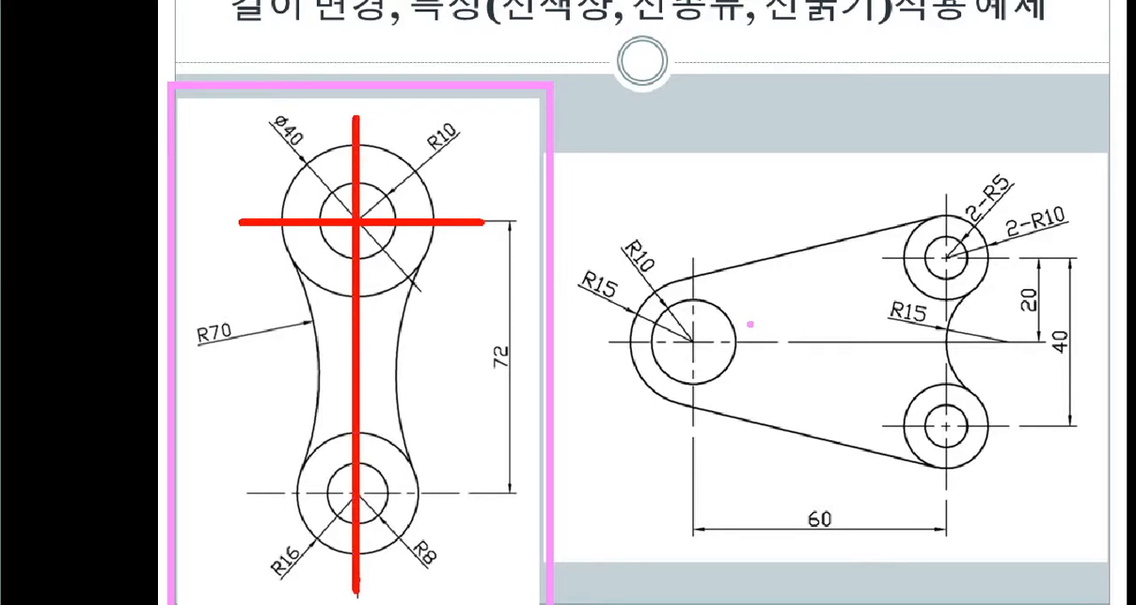
drag(282, 137, 431, 294)
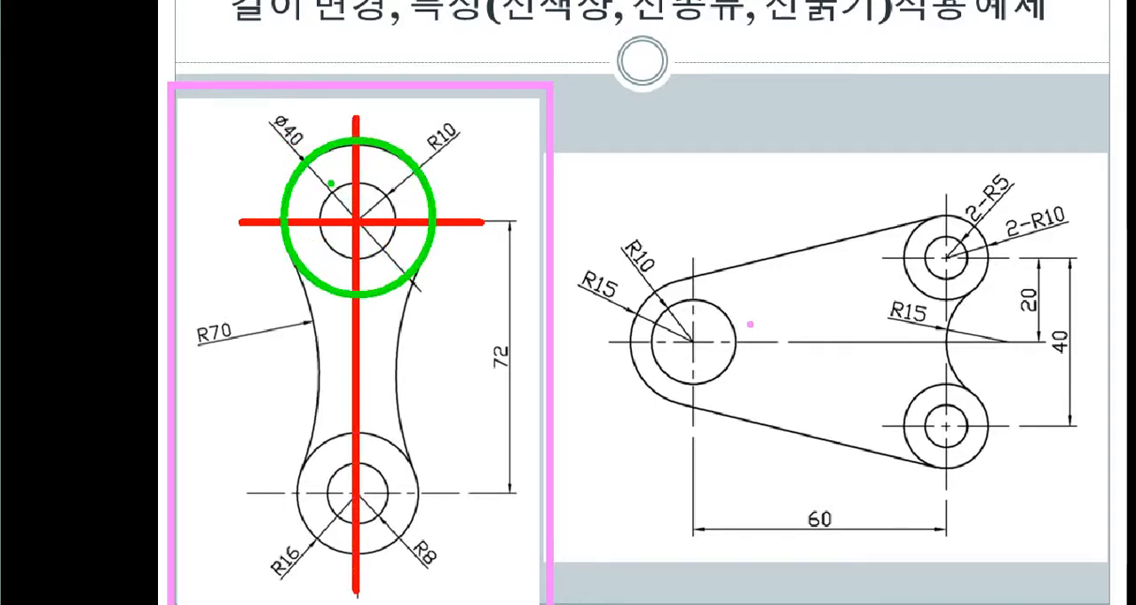
drag(318, 175, 387, 247)
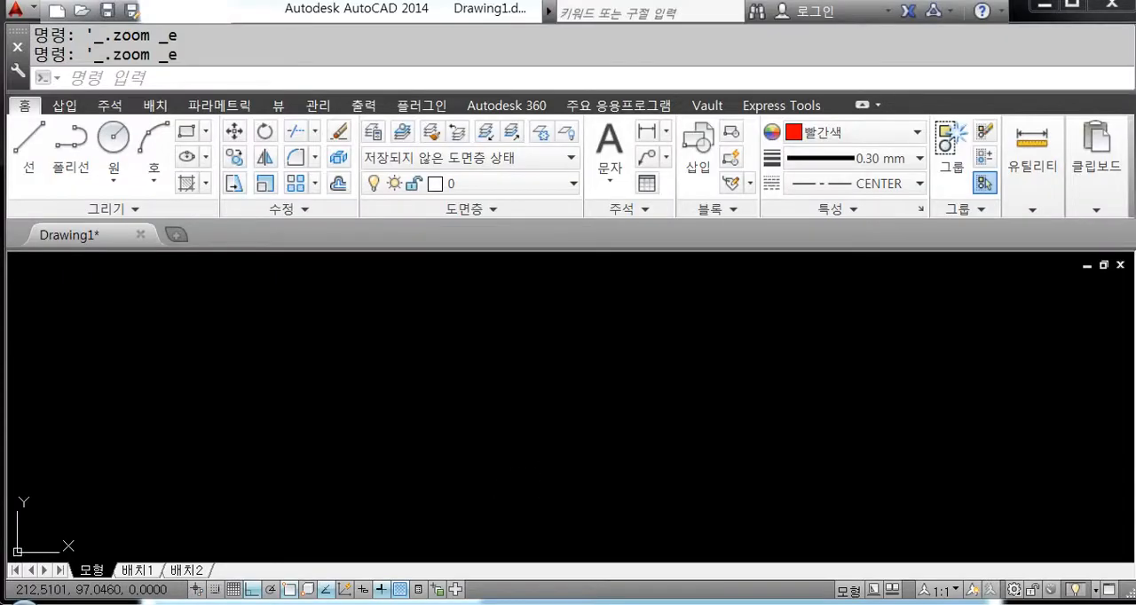
Step: Draw a horizontal line and a longer vertical line crossing it near its middle
text(l)
key(Return)
click(392, 322)
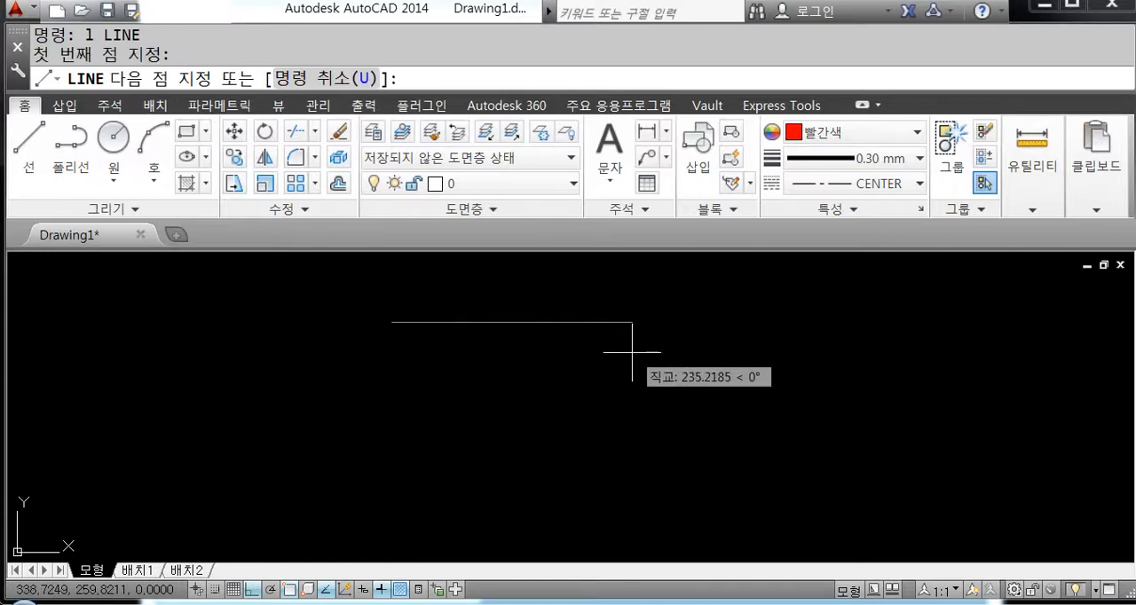
click(645, 346)
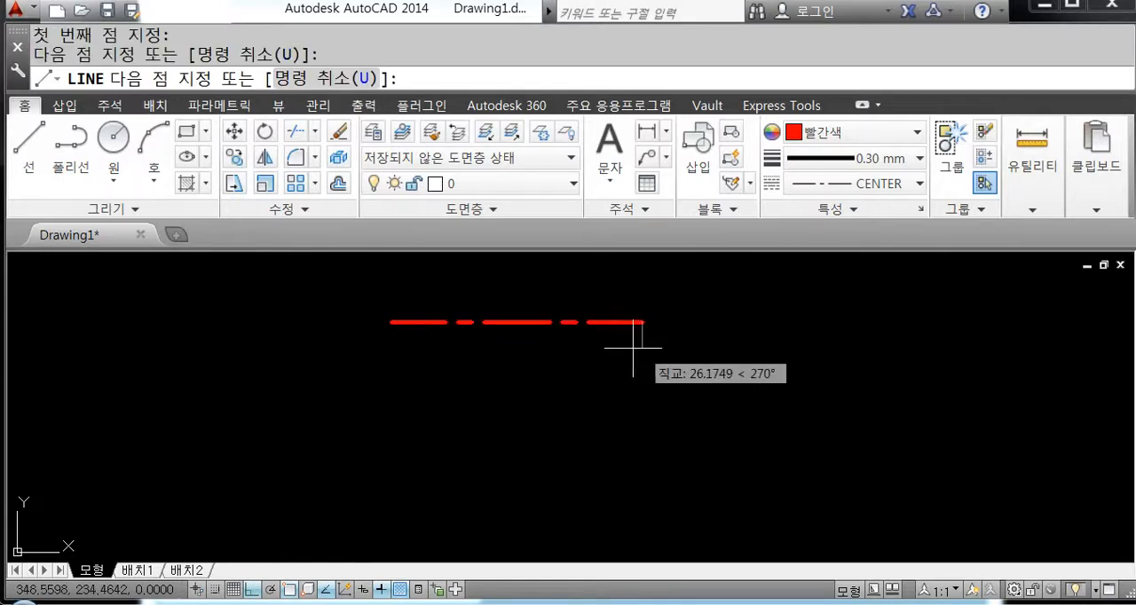
key(Return)
key(Return)
click(520, 262)
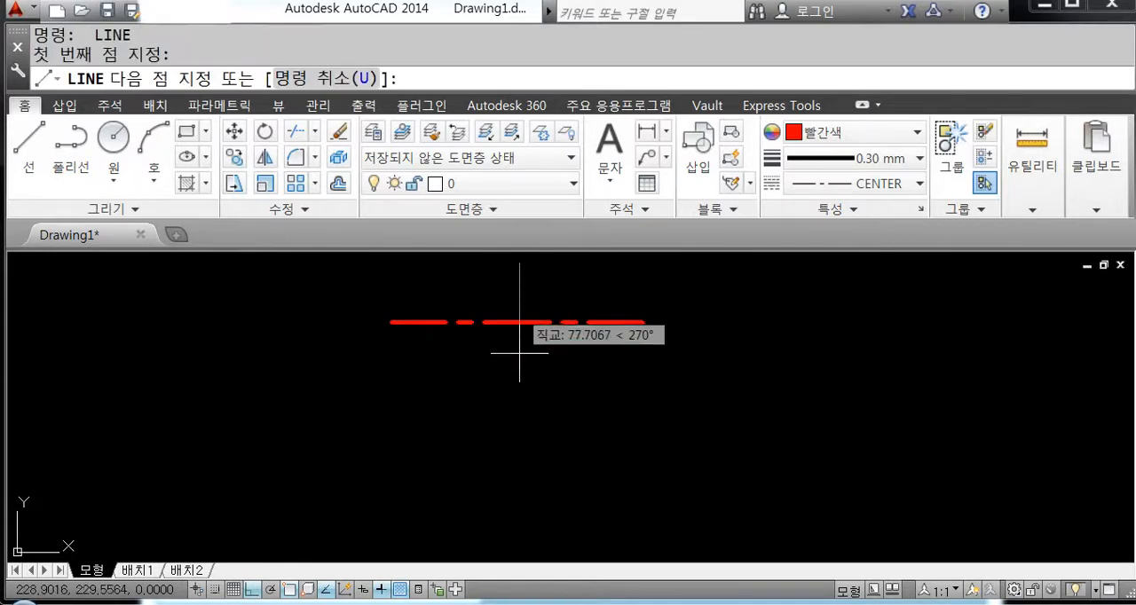
click(520, 545)
key(Return)
Step: Select both crossing lines and change their colour to green
click(598, 392)
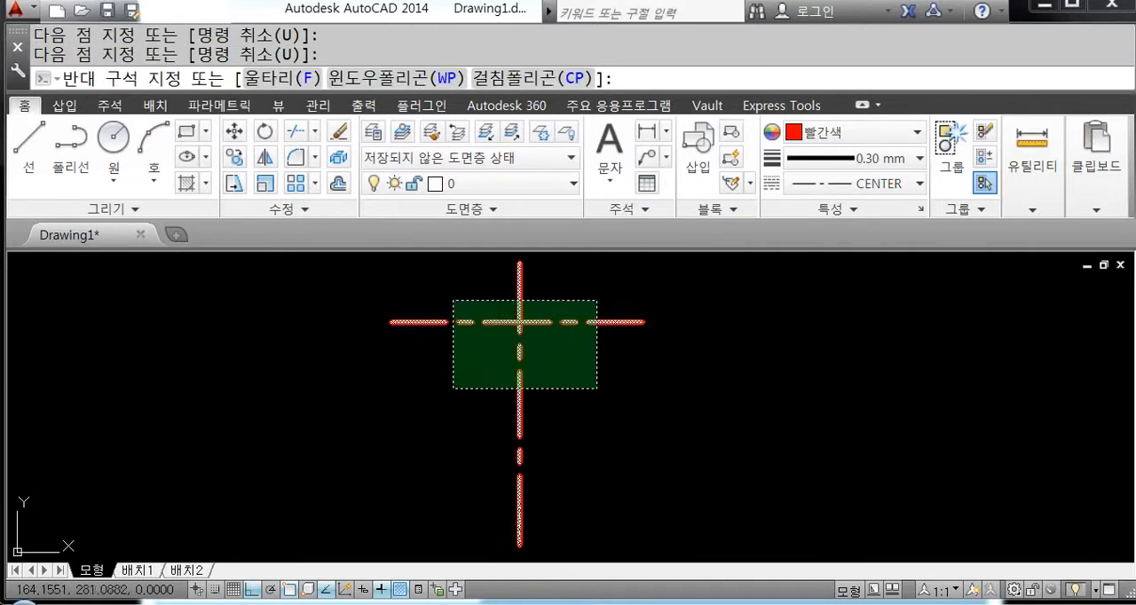
click(453, 299)
click(868, 133)
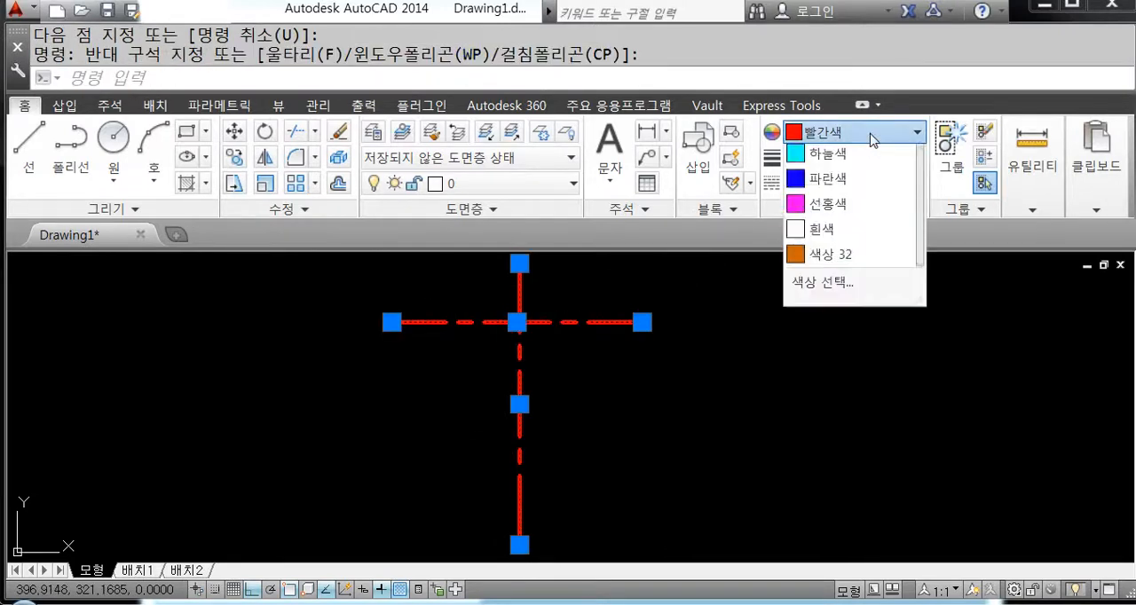
click(860, 259)
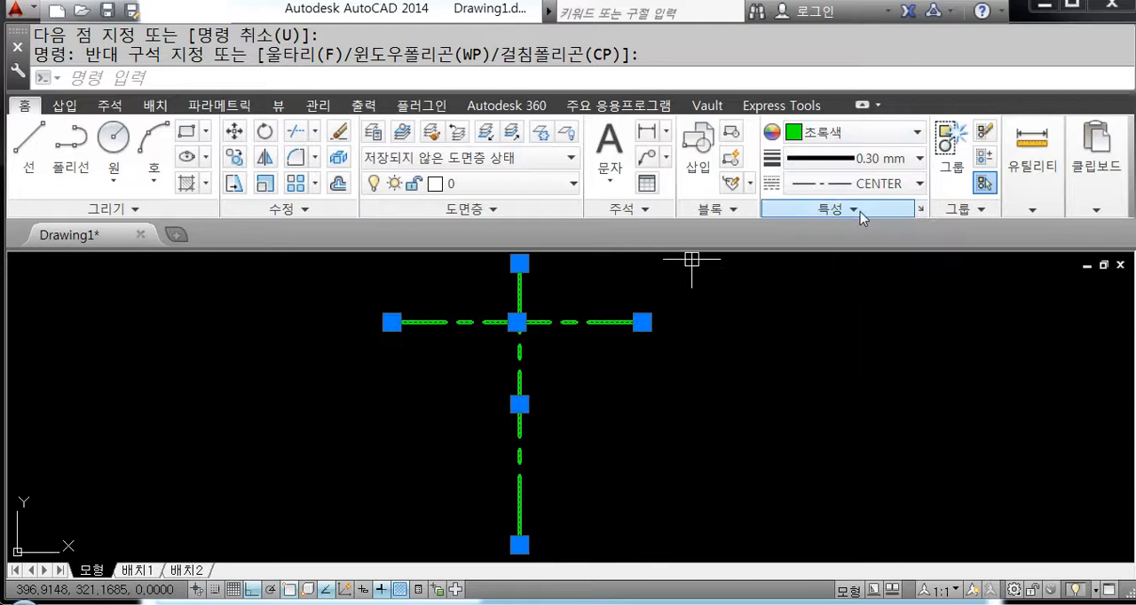
Step: Set the two crossing lines to a 0.20 mm lineweight and ByLayer linetype, then clear the selection
click(875, 160)
scroll(879, 252, up, 1)
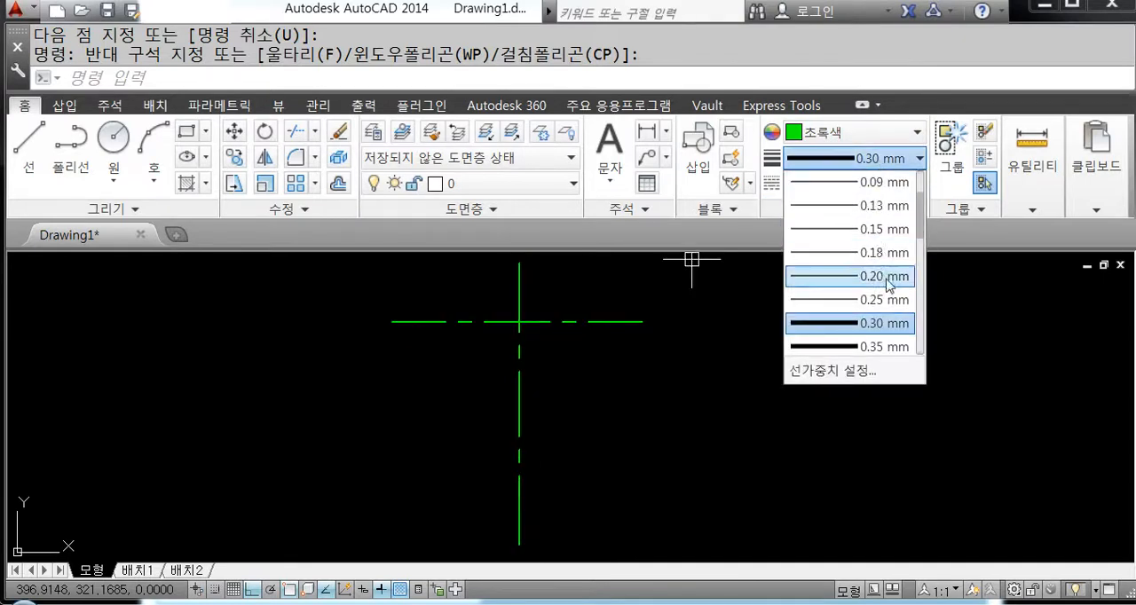
click(883, 276)
click(883, 184)
click(883, 208)
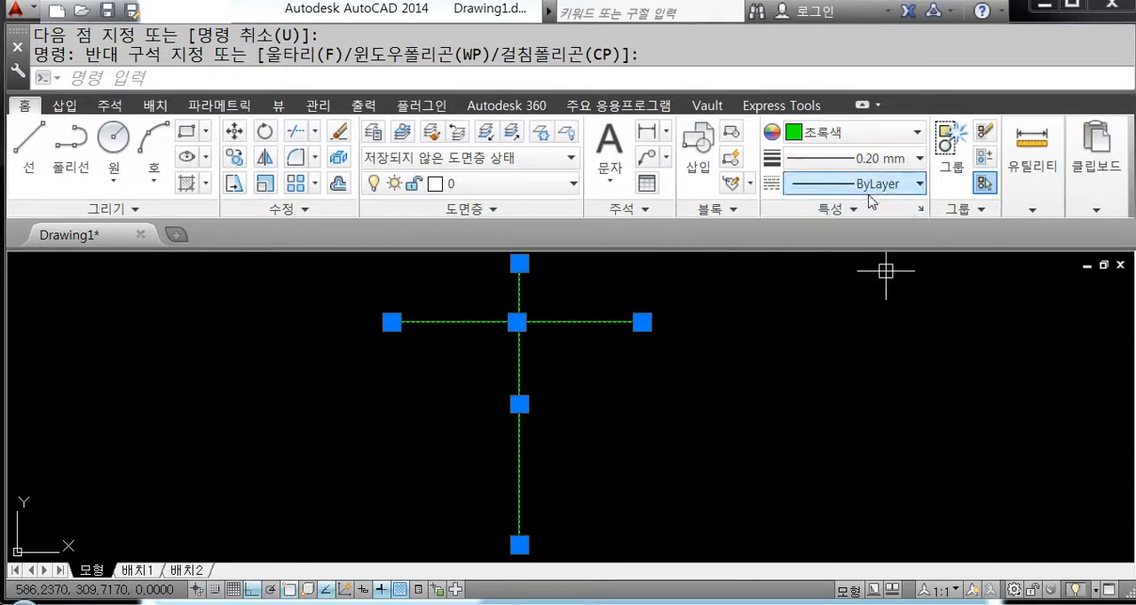
key(Escape)
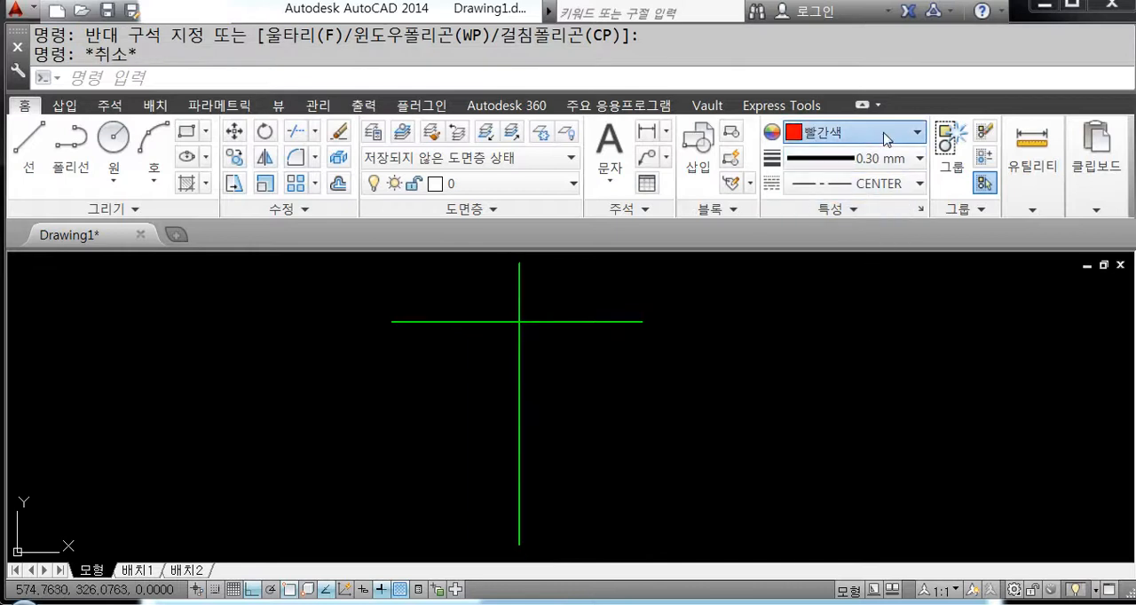
Step: Set the current colour to green and the current linetype to ByLayer for new objects
click(883, 134)
click(859, 259)
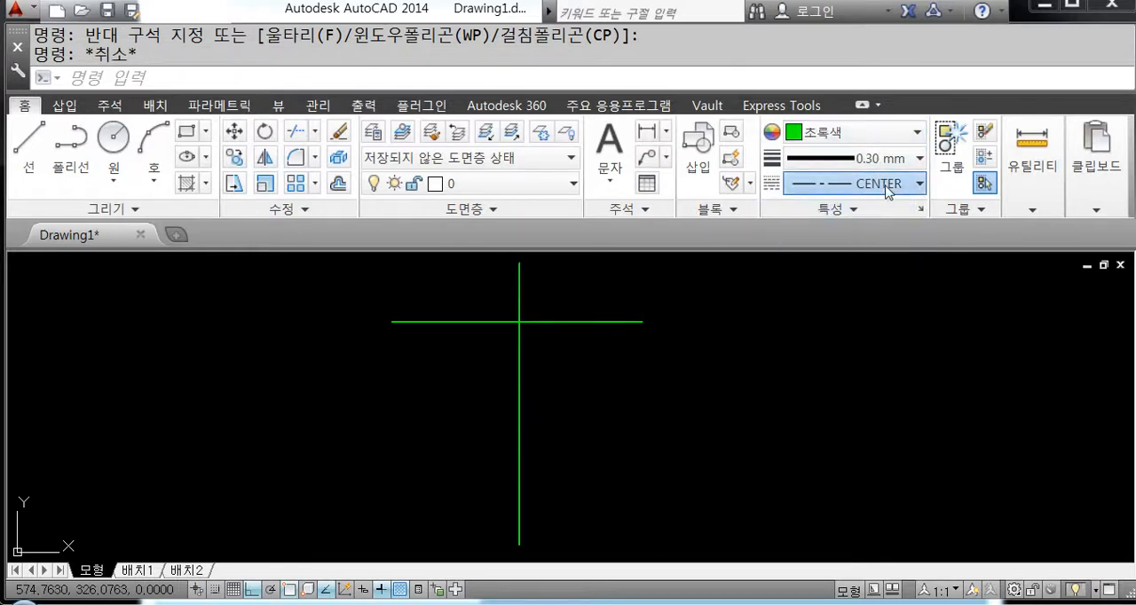
click(883, 184)
click(883, 209)
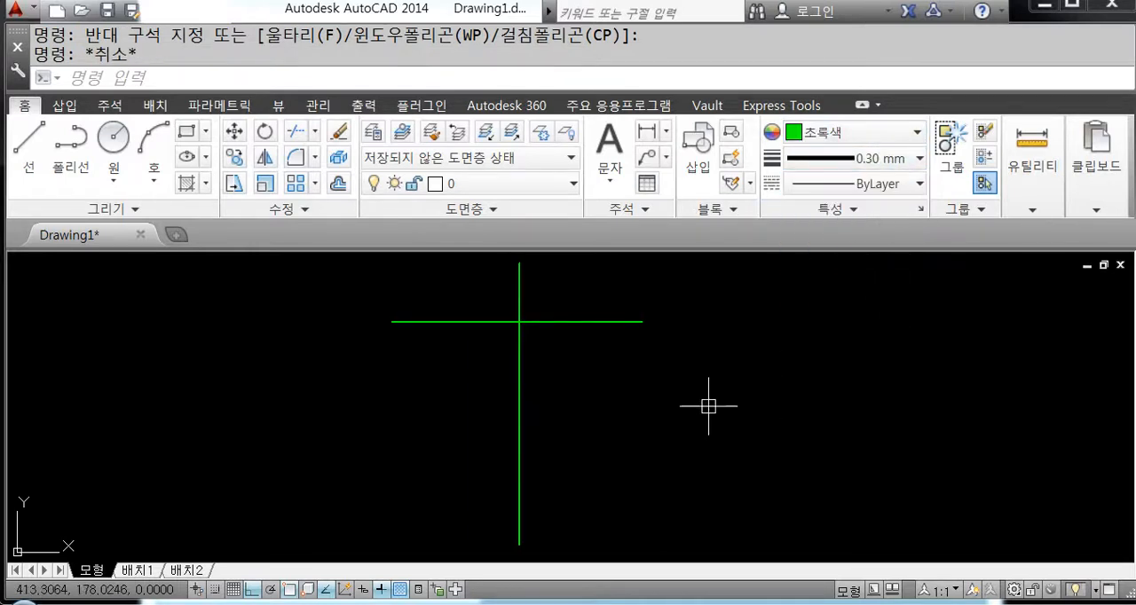
middle_drag(629, 403, 635, 424)
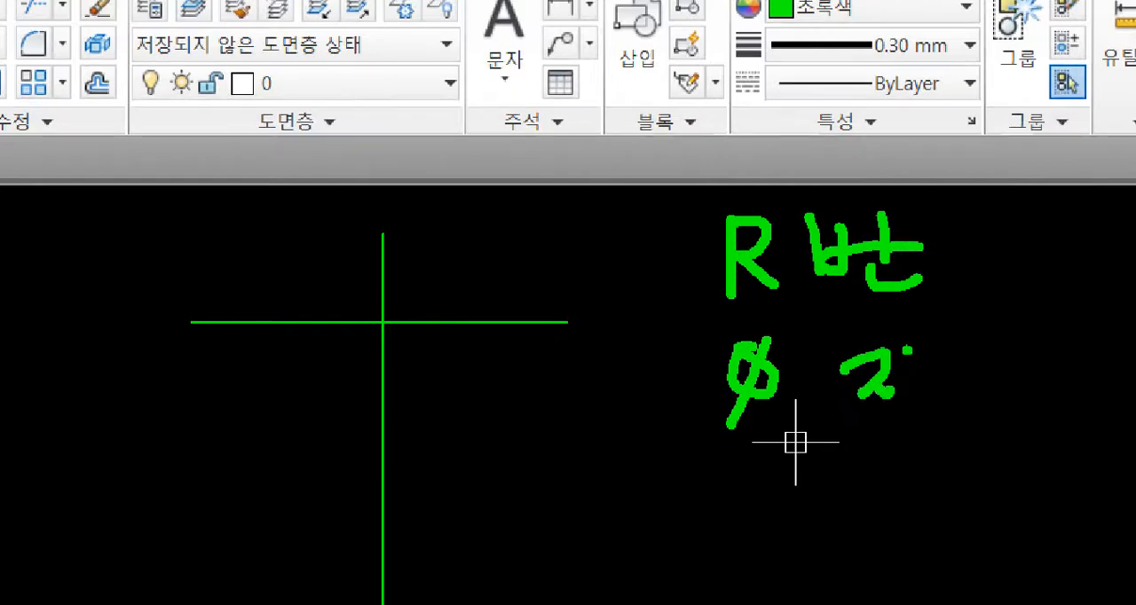
key(Escape)
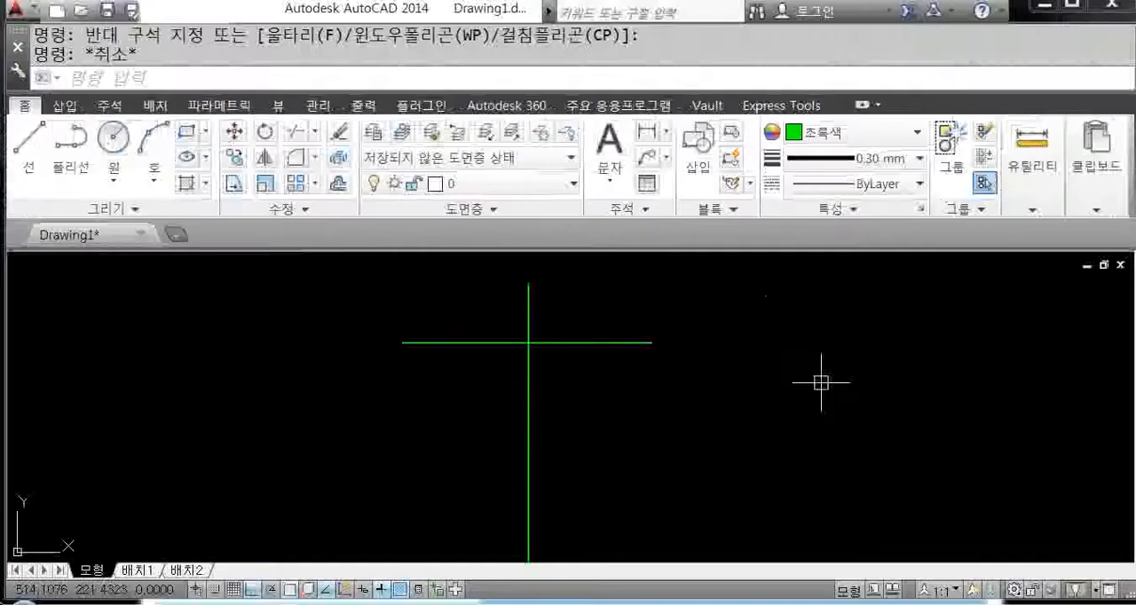
Step: Draw a circle of radius 10 centred on the intersection of the two lines
text(c)
key(Return)
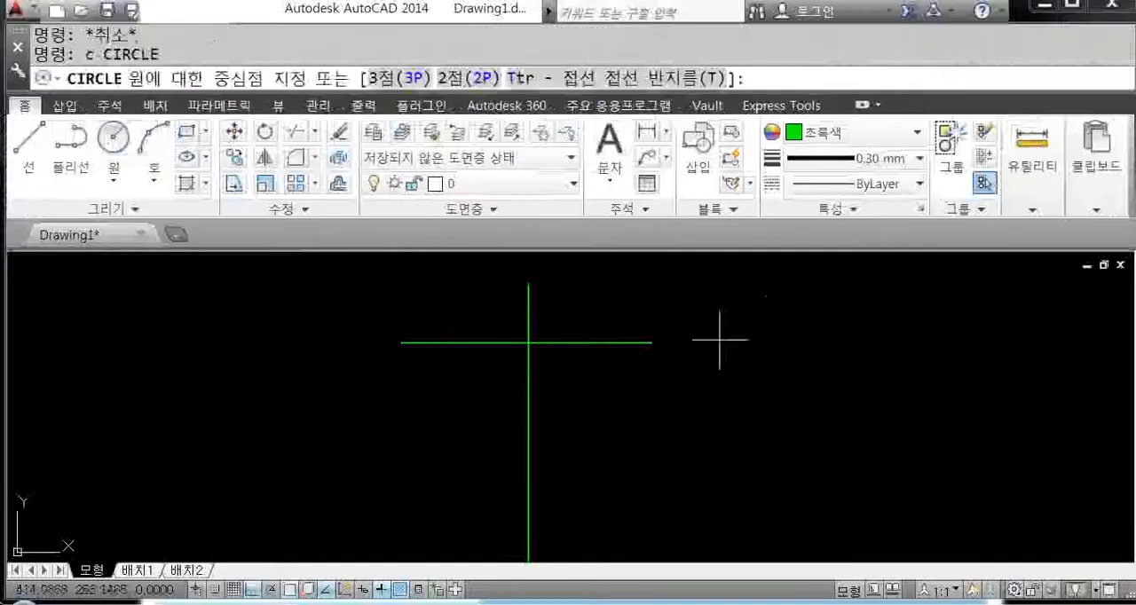
click(529, 342)
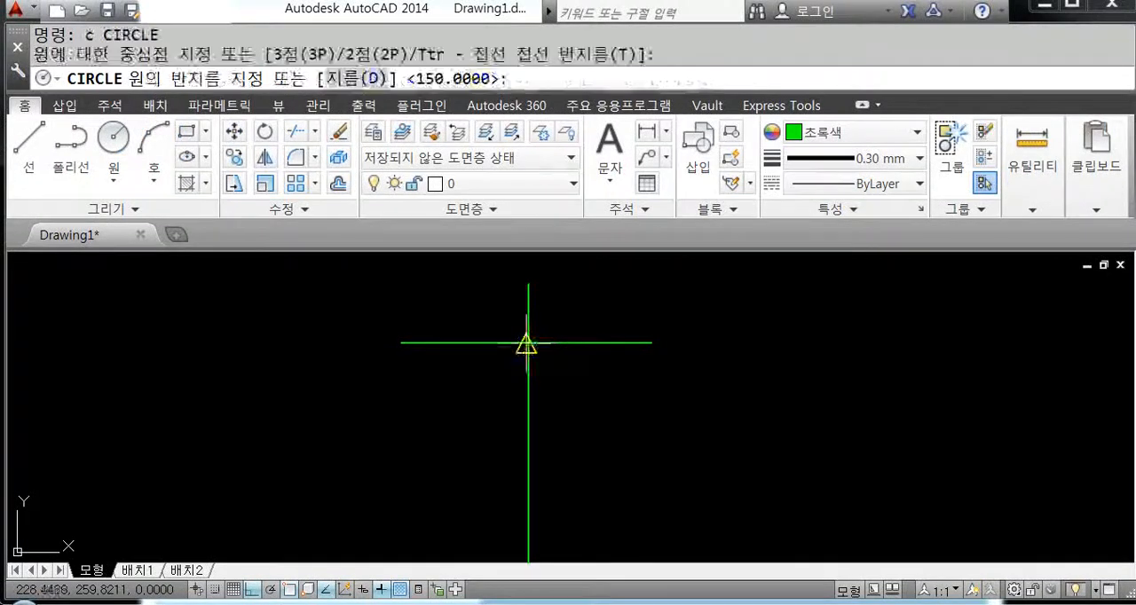
middle_drag(583, 399, 616, 406)
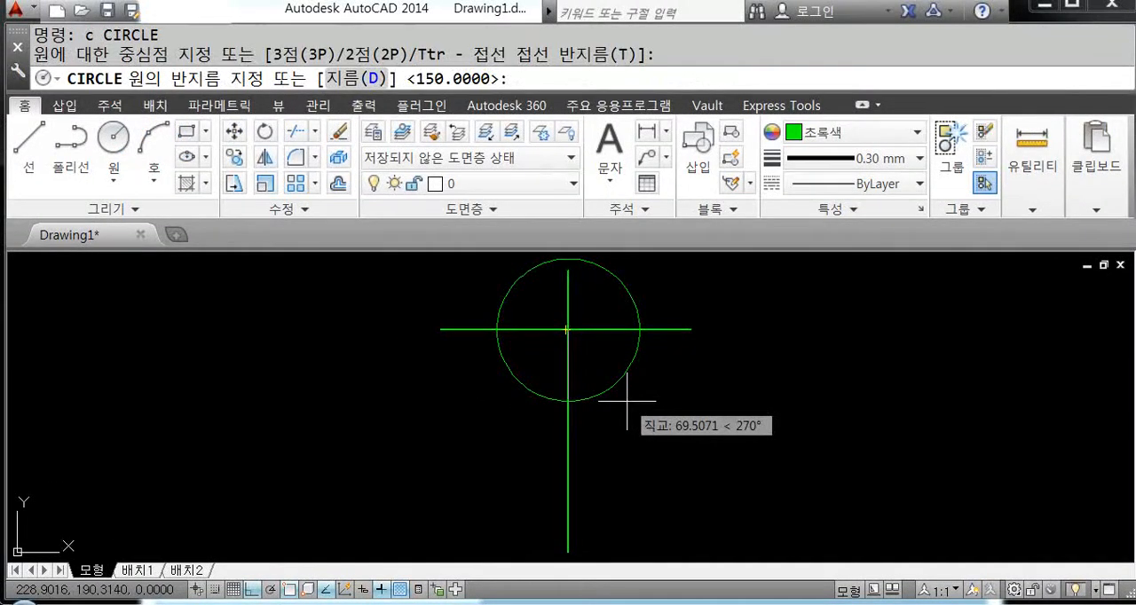
text(10)
key(Return)
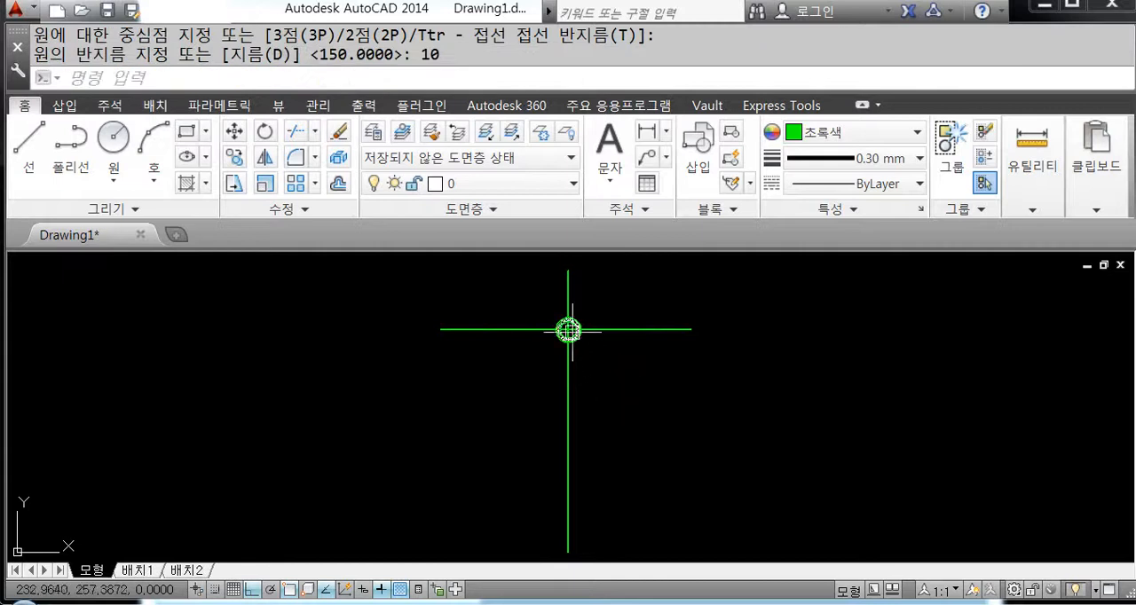
Step: Draw a concentric circle of radius 20 around the small circle at the line intersection
scroll(578, 323, up, 7)
key(Return)
click(524, 356)
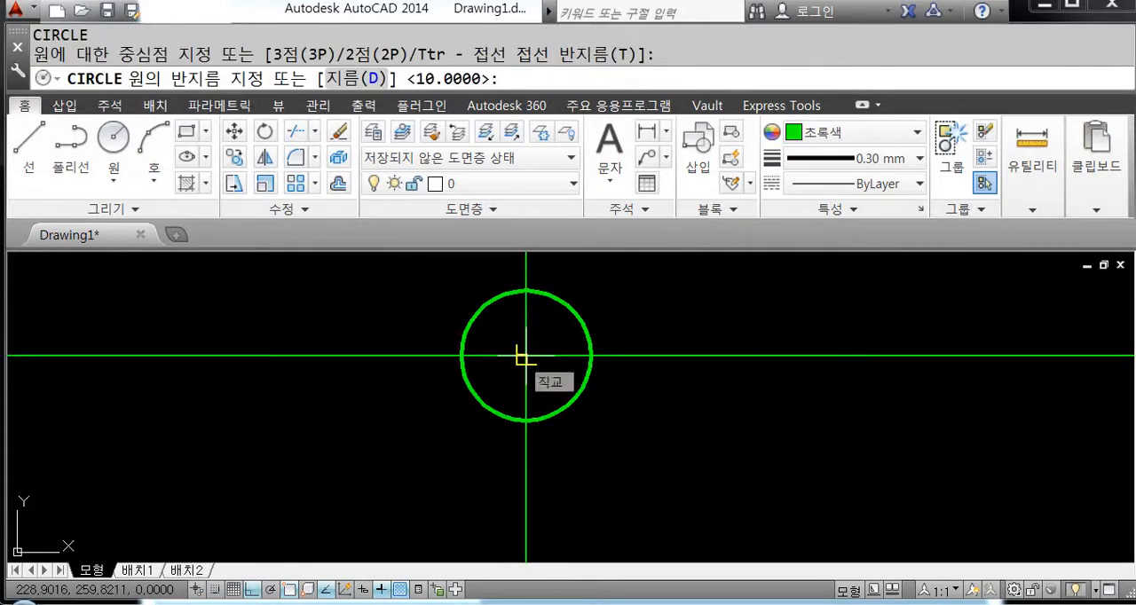
text(20)
key(Return)
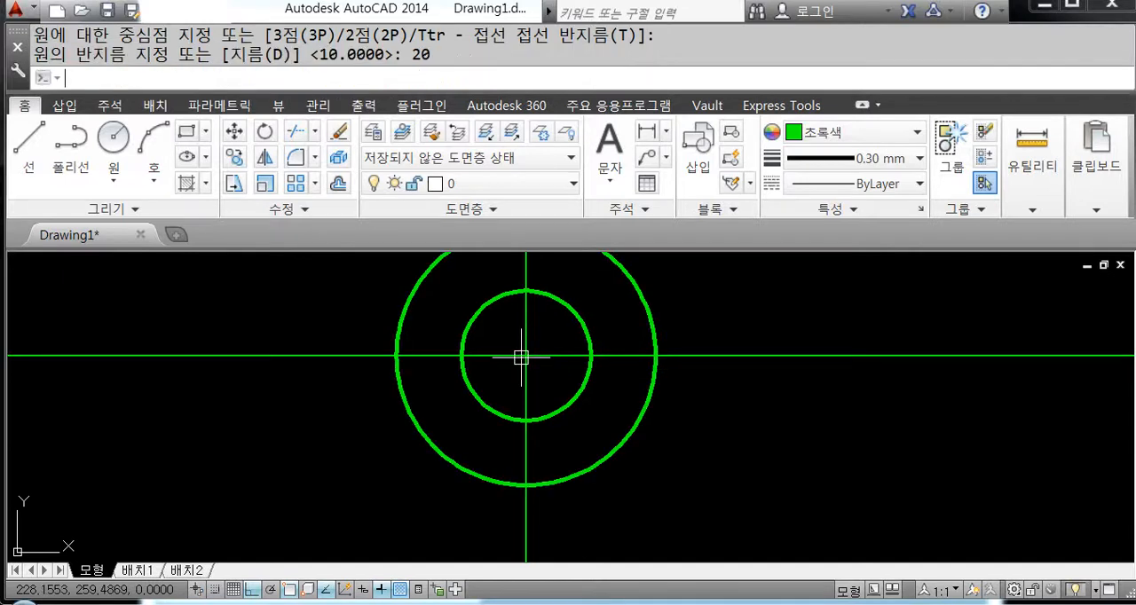
scroll(533, 359, down, 5)
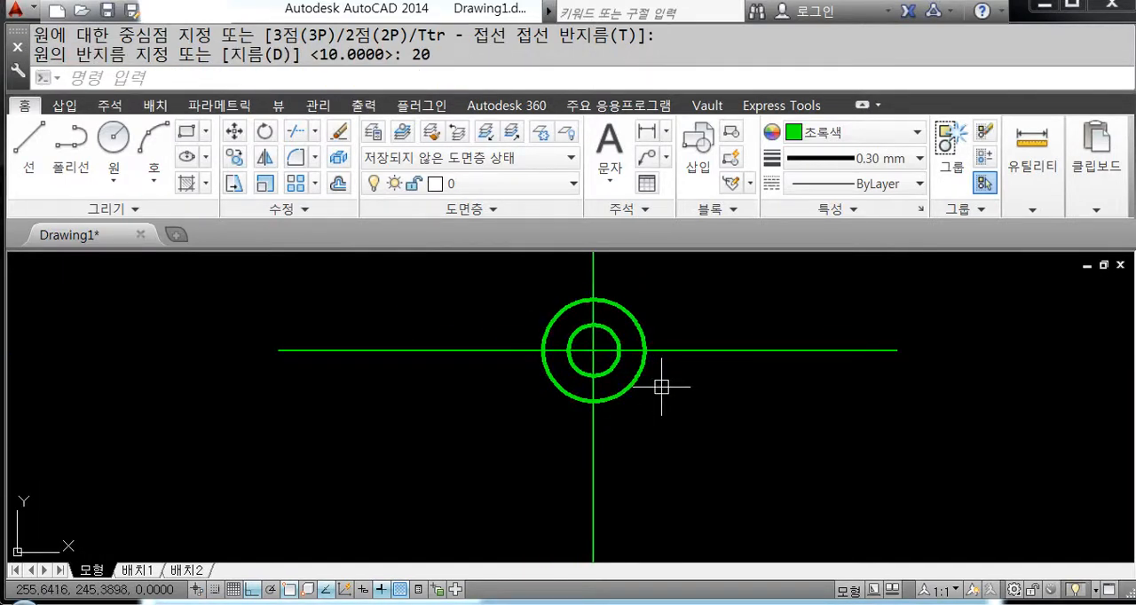
scroll(661, 387, down, 2)
middle_drag(672, 405, 645, 350)
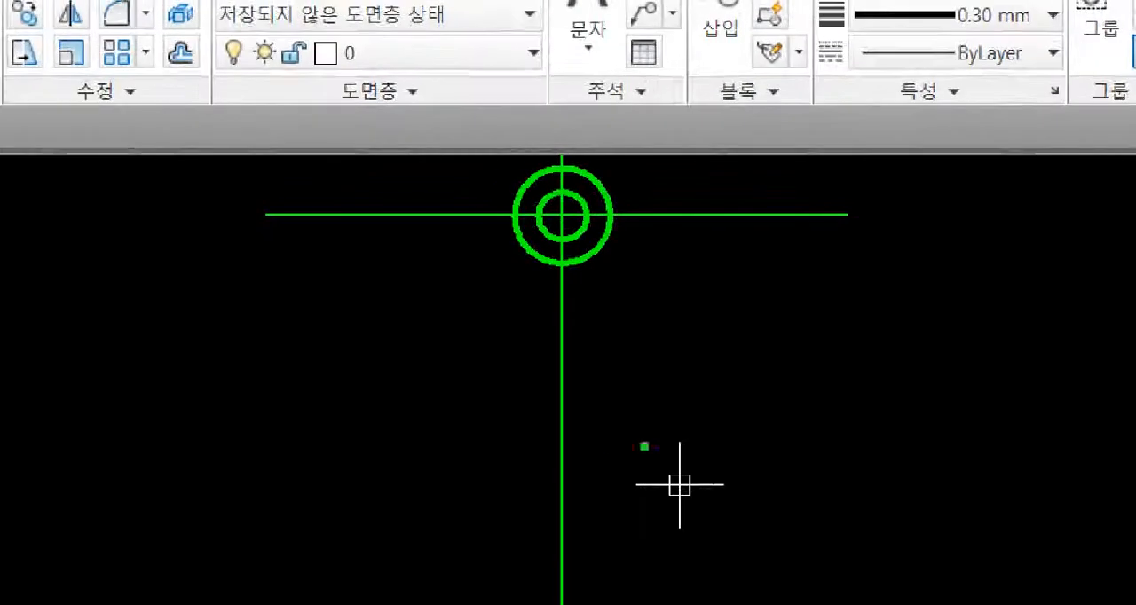
mouse_move(567, 440)
mouse_down()
mouse_move(545, 448)
mouse_move(577, 348)
mouse_move(577, 436)
mouse_move(568, 441)
mouse_up()
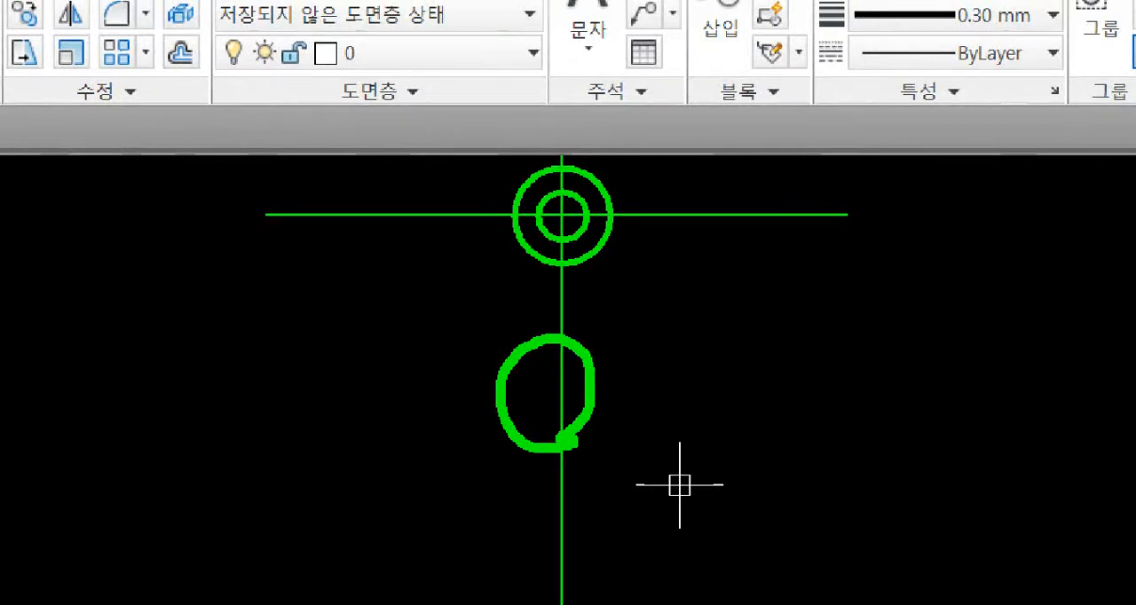
mouse_move(710, 393)
mouse_down()
mouse_move(702, 218)
mouse_move(734, 241)
mouse_up()
mouse_move(746, 297)
mouse_down()
mouse_move(770, 277)
mouse_move(833, 310)
mouse_up()
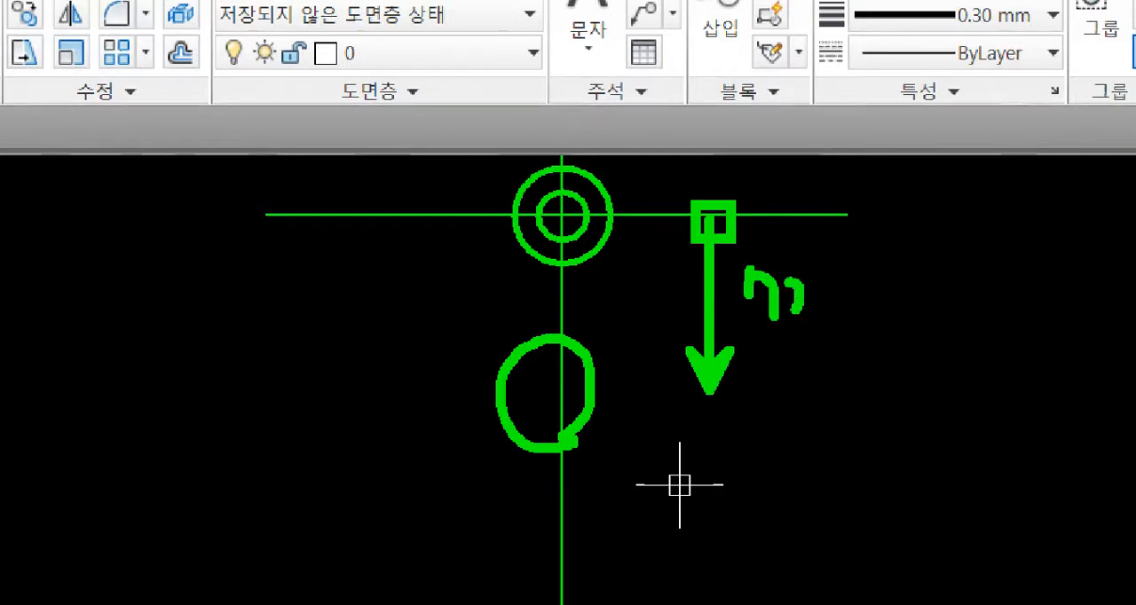
mouse_move(894, 257)
mouse_down()
mouse_move(885, 294)
mouse_move(898, 255)
mouse_up()
click(845, 282)
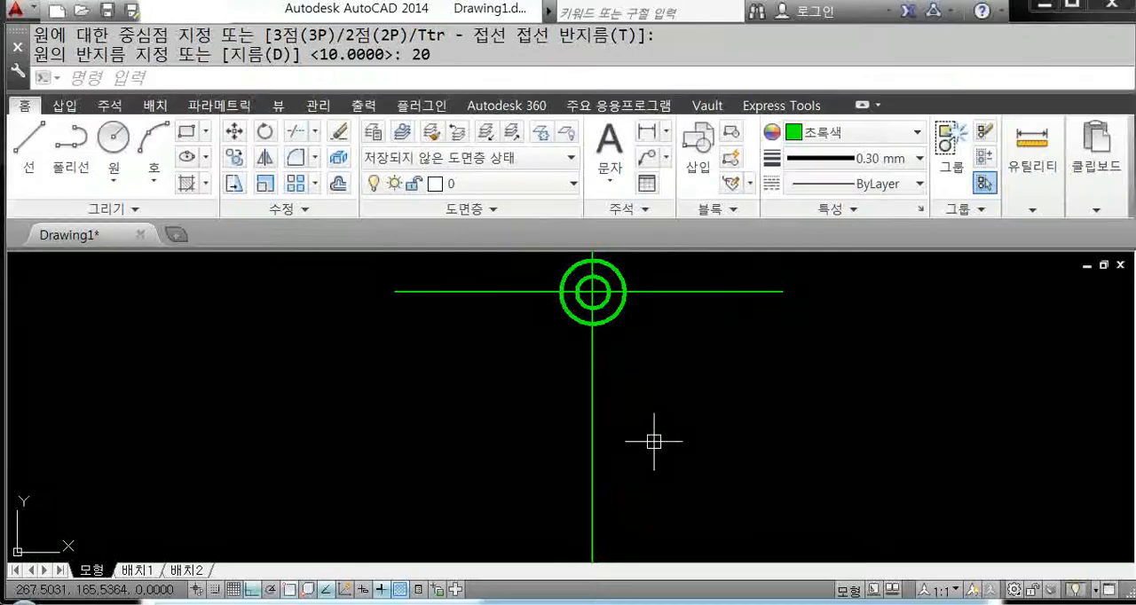
Step: Offset the horizontal centre line downward by 72
text(o)
key(Return)
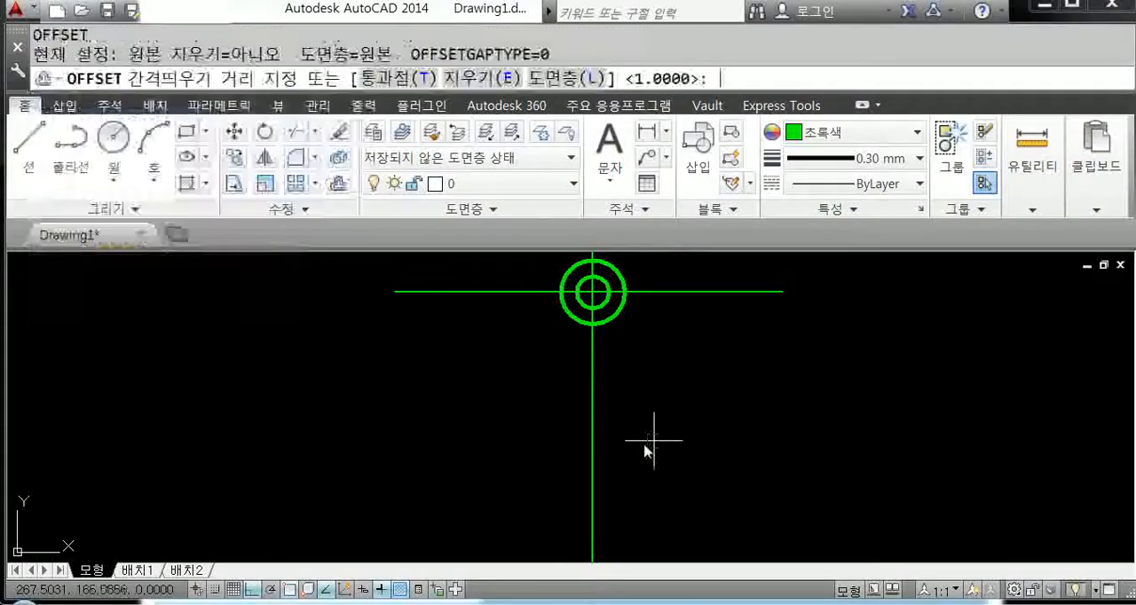
text(72)
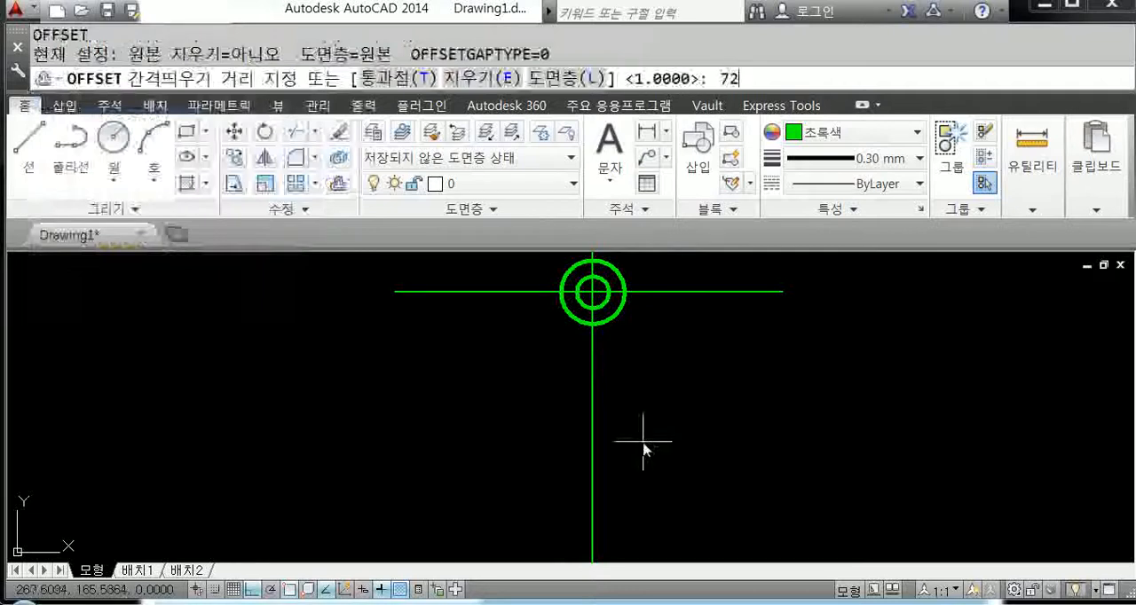
key(Return)
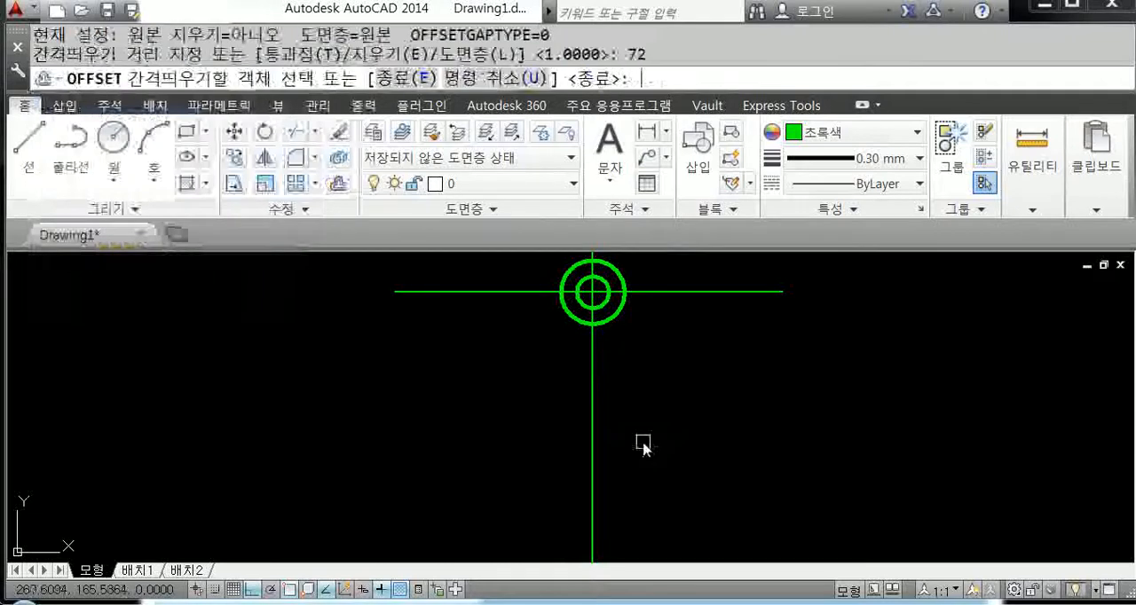
click(670, 291)
click(686, 417)
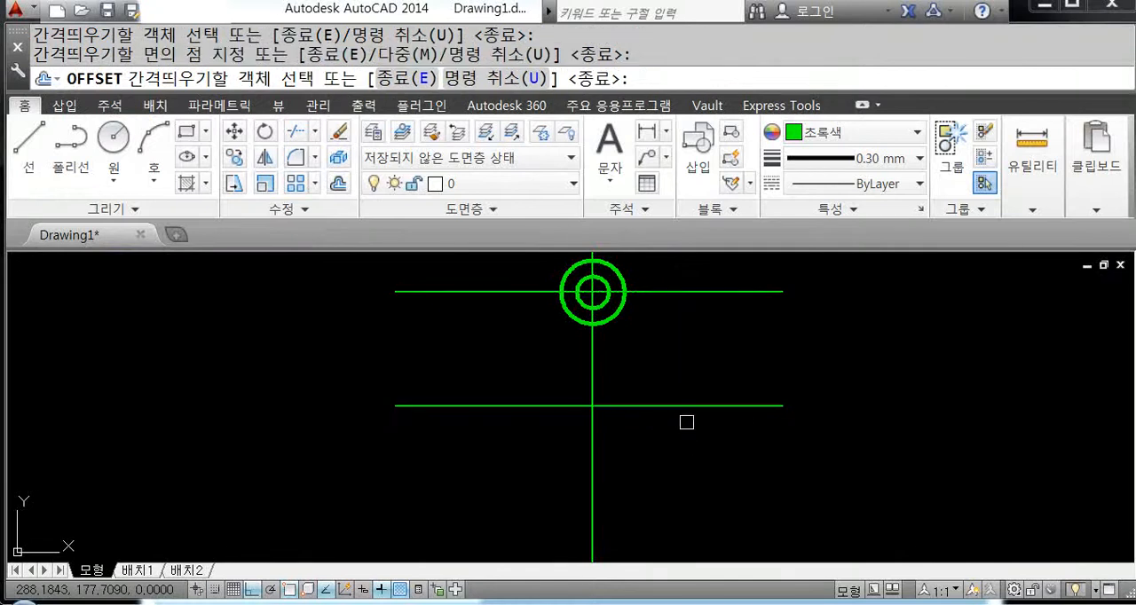
key(Return)
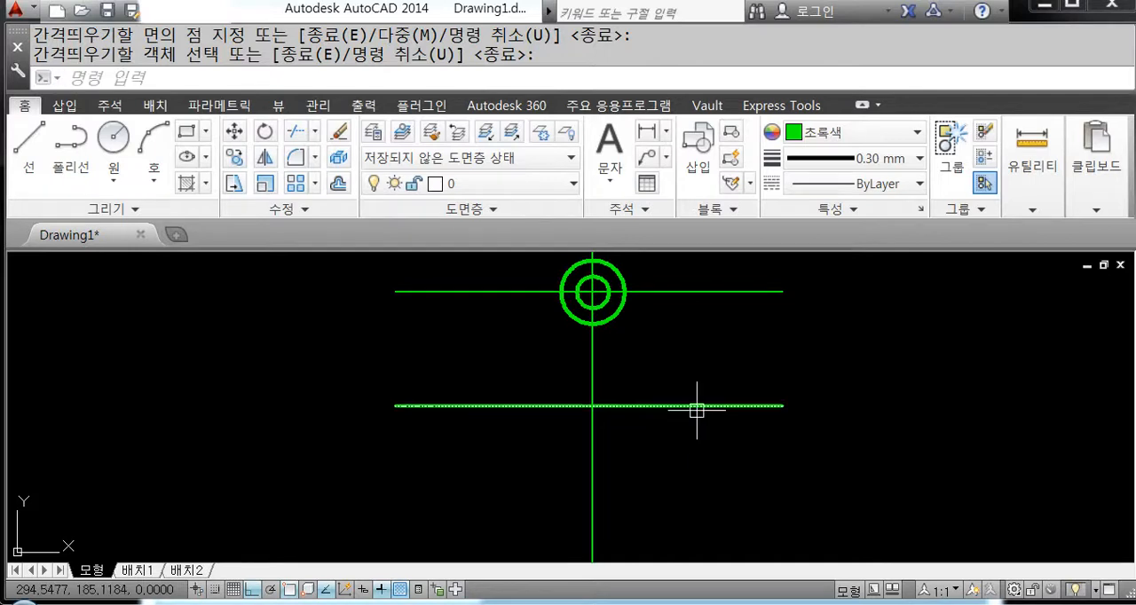
text(c)
key(Return)
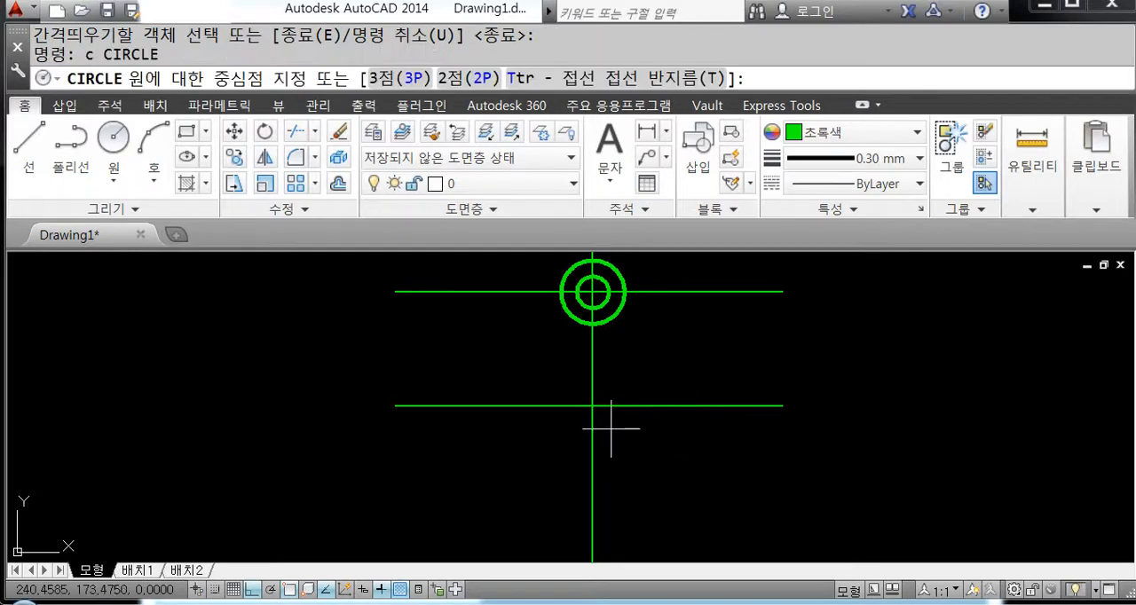
key(Escape)
Step: Shorten the vertical centre line from its lower end so it stops just above the offset horizontal line
scroll(600, 407, down, 4)
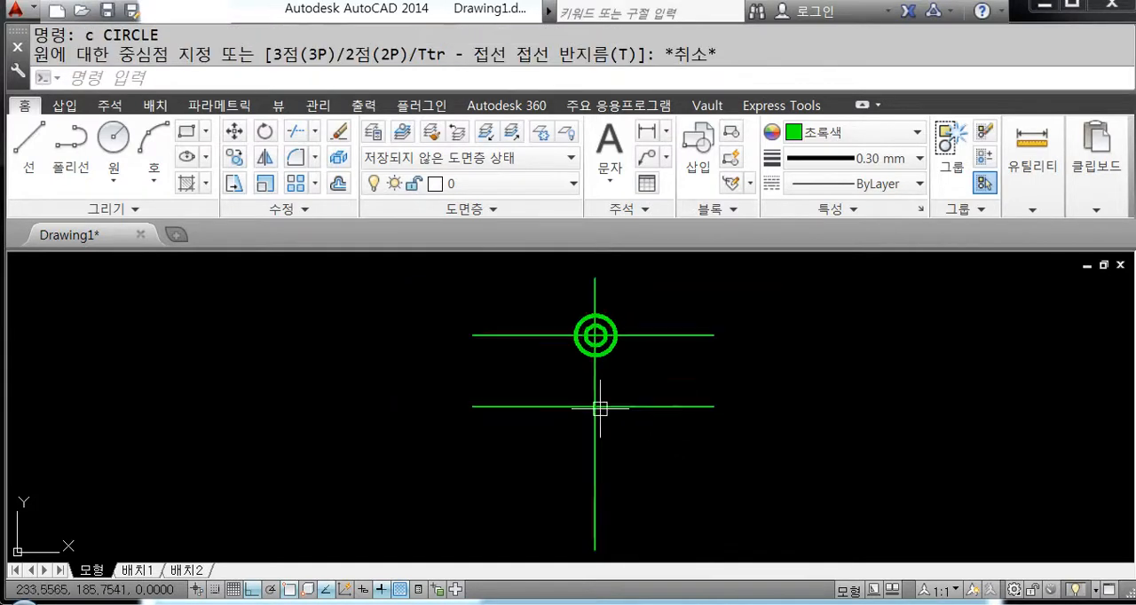
middle_drag(633, 429, 675, 411)
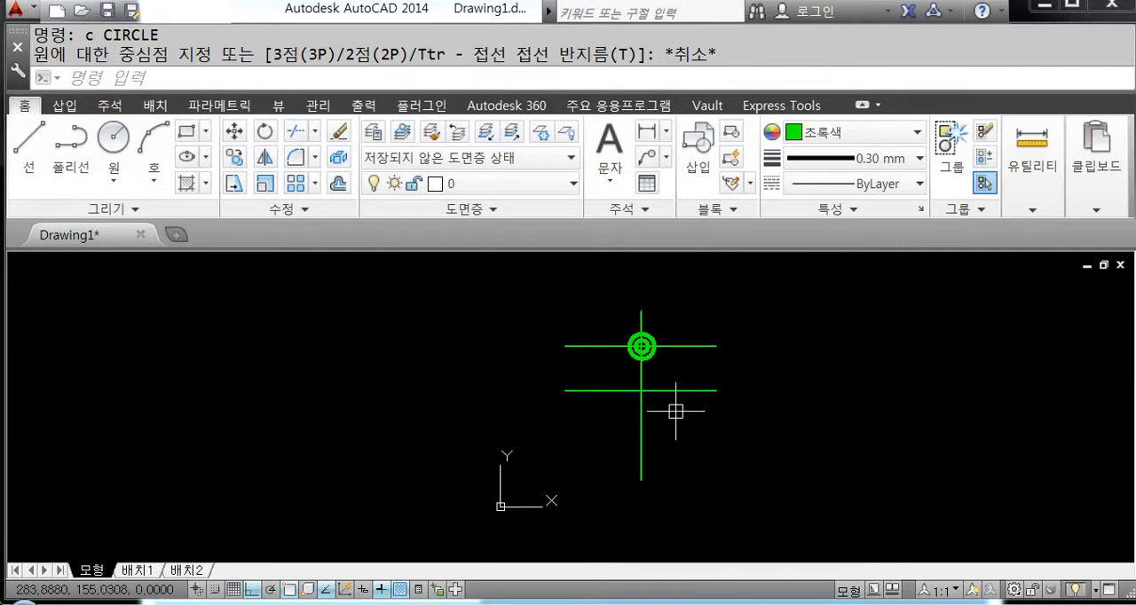
scroll(659, 437, up, 2)
click(661, 435)
click(580, 432)
click(630, 507)
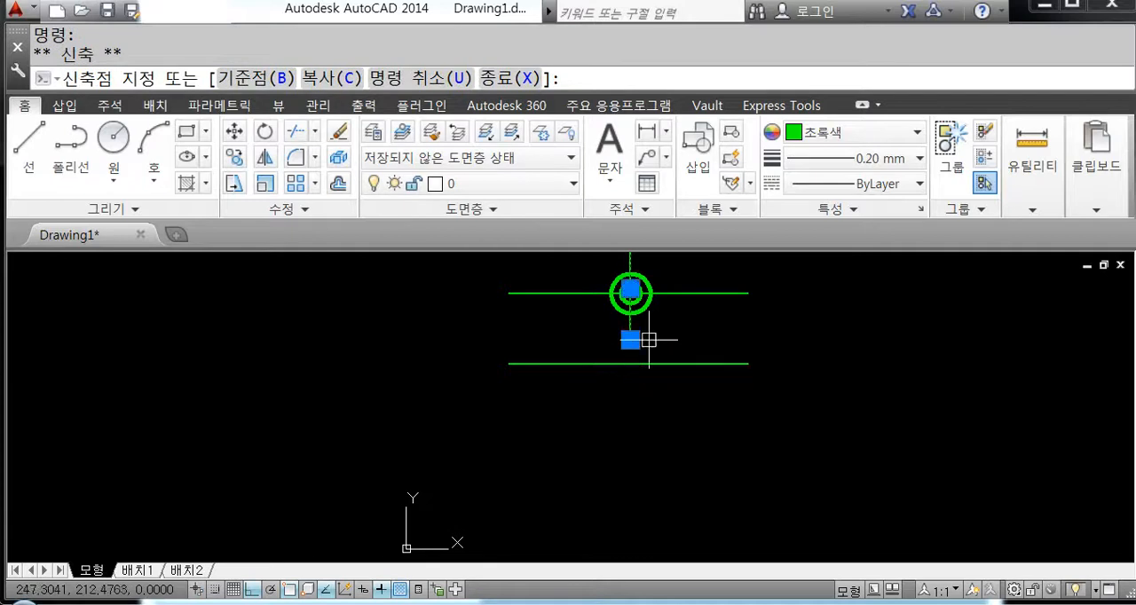
key(Escape)
middle_drag(667, 413, 707, 462)
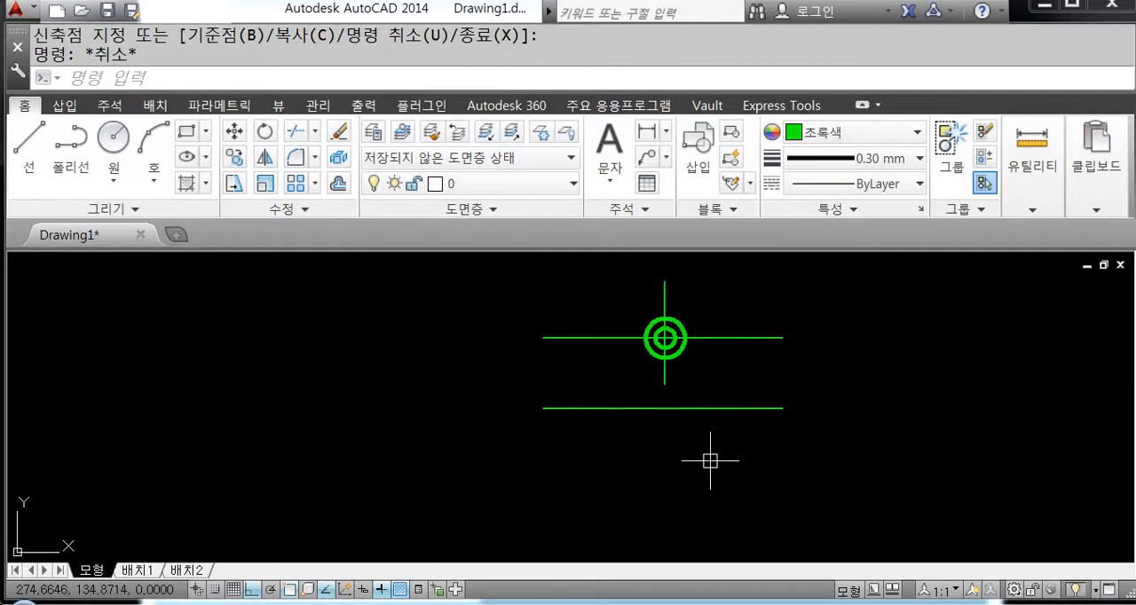
Step: Stretch the vertical centre line's lower end straight down well past the lower horizontal centre line
click(663, 284)
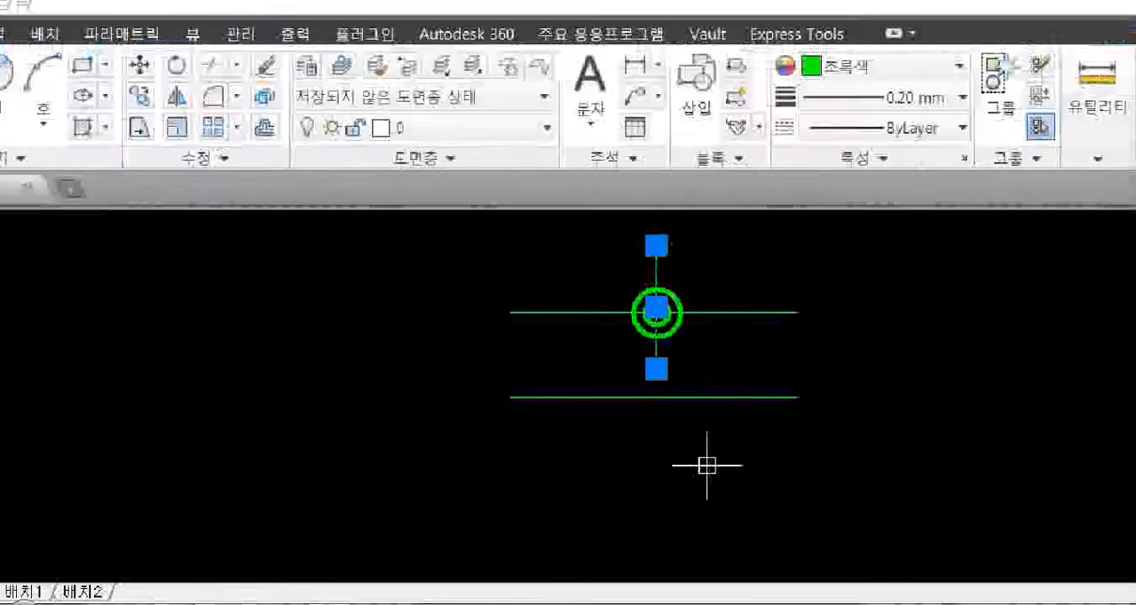
key(Escape)
click(657, 269)
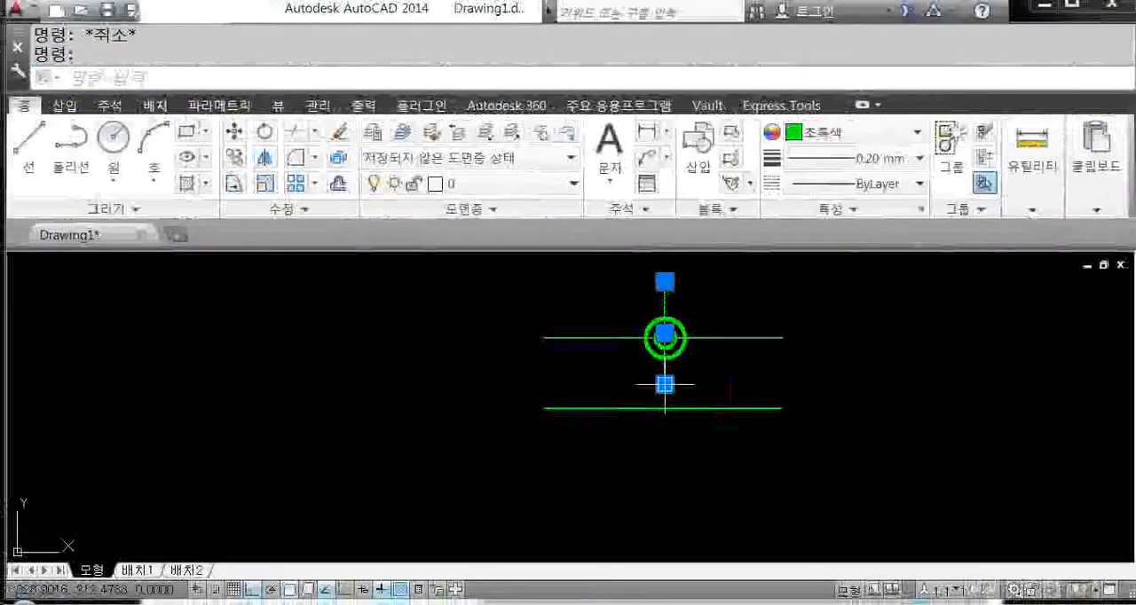
click(664, 383)
click(664, 482)
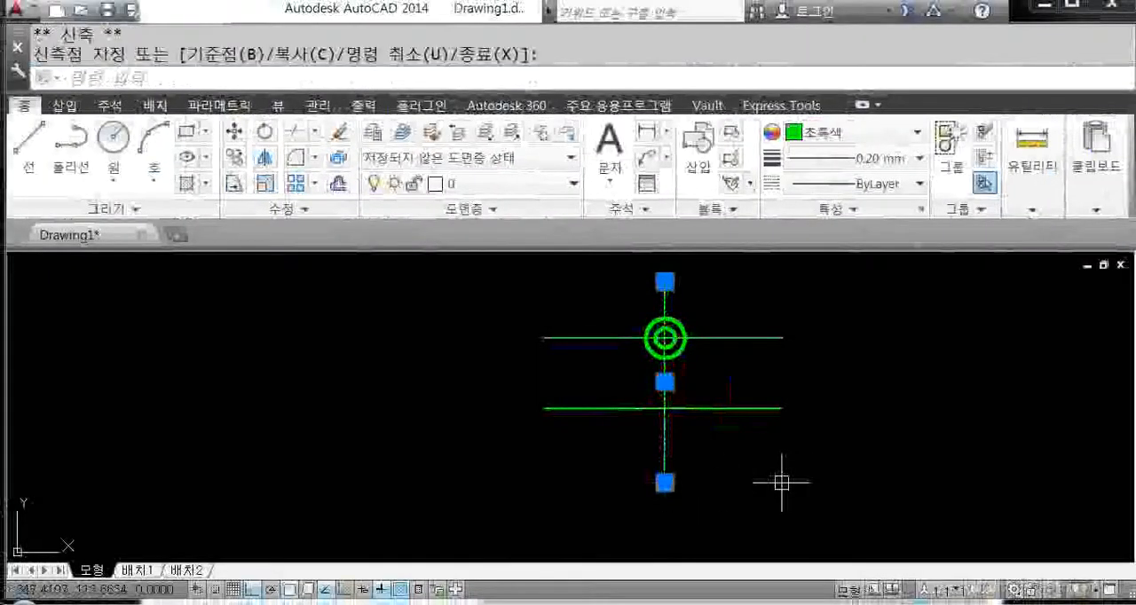
key(Escape)
Step: Draw a circle of radius 8 centred where the vertical line crosses the lower horizontal centre line
text(c)
key(Return)
scroll(679, 426, up, 4)
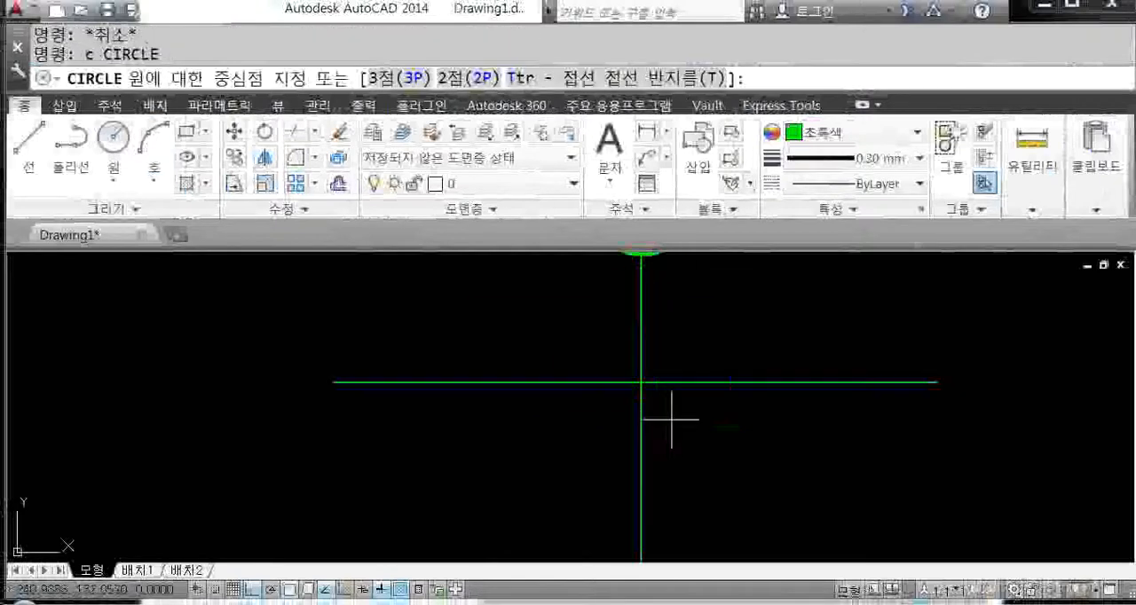
click(643, 387)
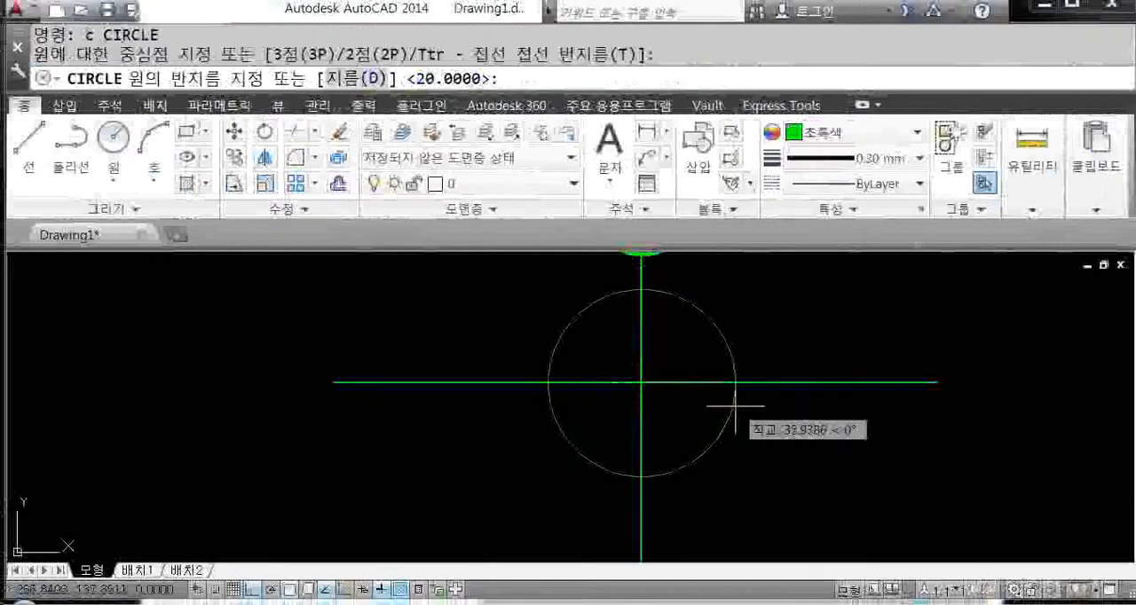
text(8)
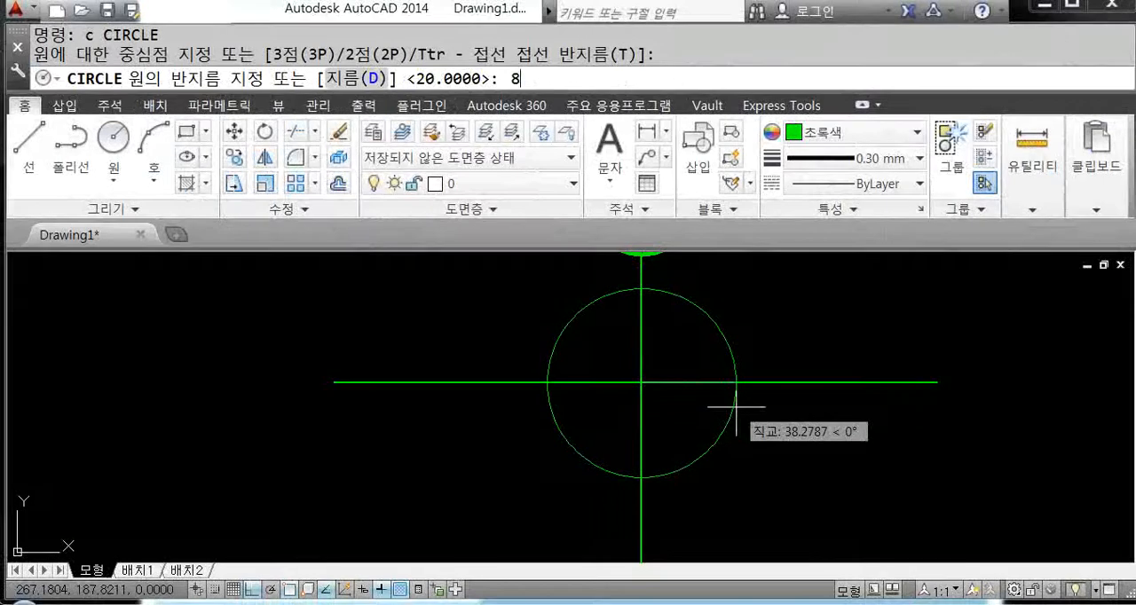
key(Return)
key(Return)
Step: Draw a concentric circle of radius 16 around the small circle at the lower intersection
scroll(630, 382, up, 4)
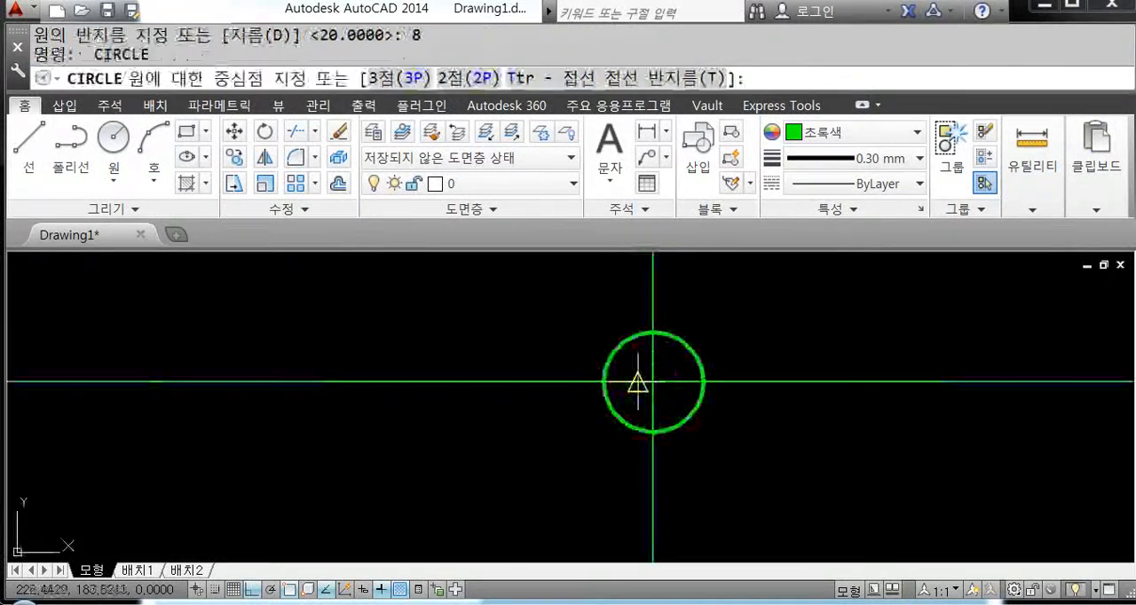
click(652, 384)
text(16)
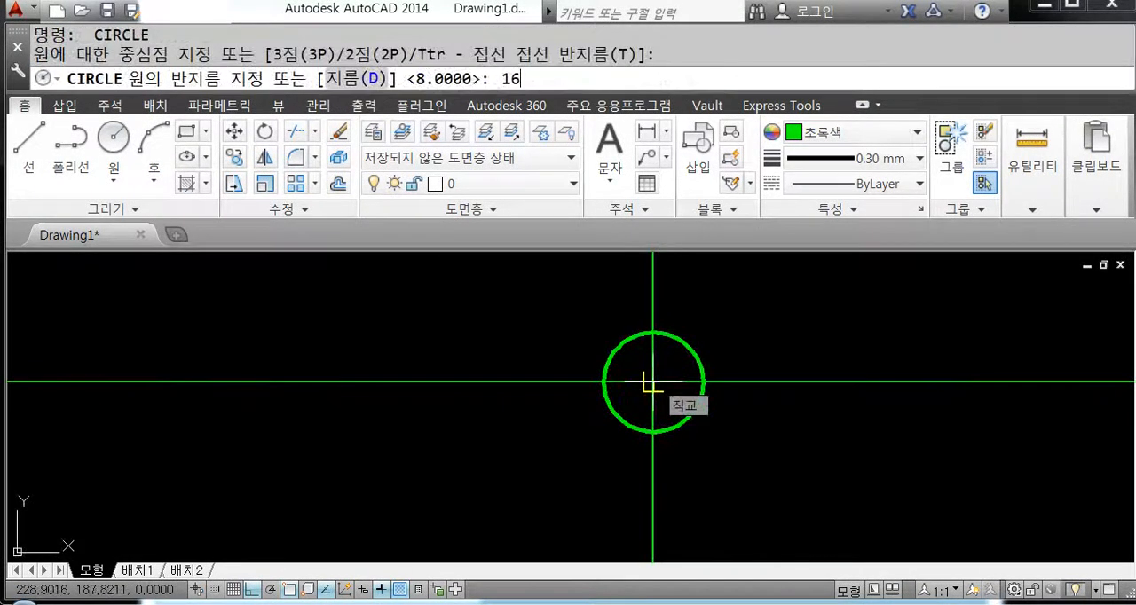
key(Return)
scroll(685, 441, down, 4)
middle_drag(735, 445, 736, 467)
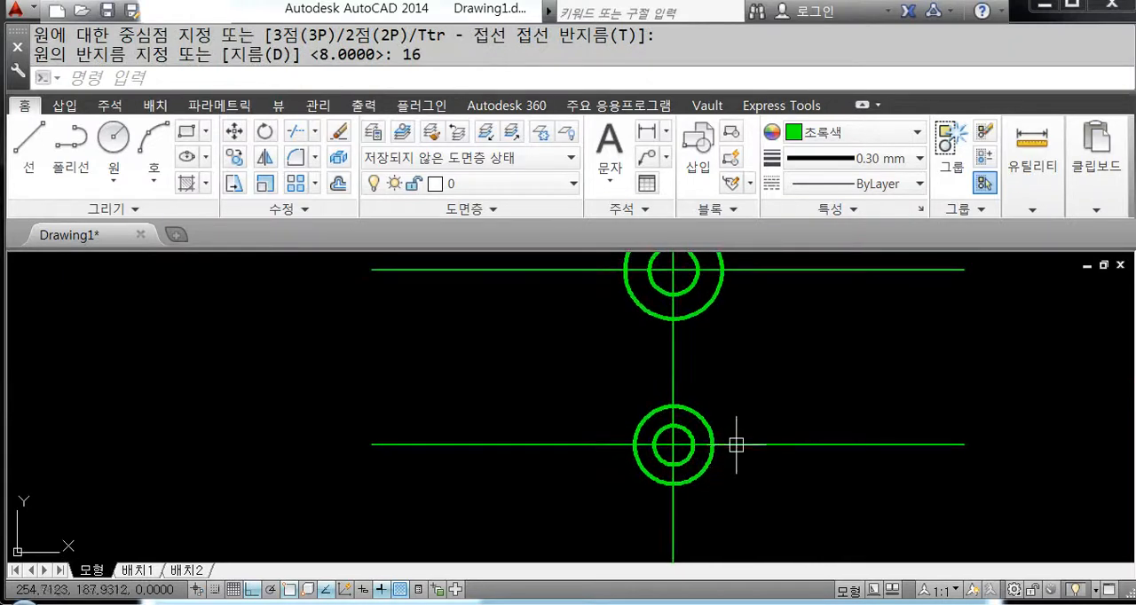
mouse_move(748, 337)
middle_down()
mouse_move(677, 375)
mouse_move(678, 388)
middle_up()
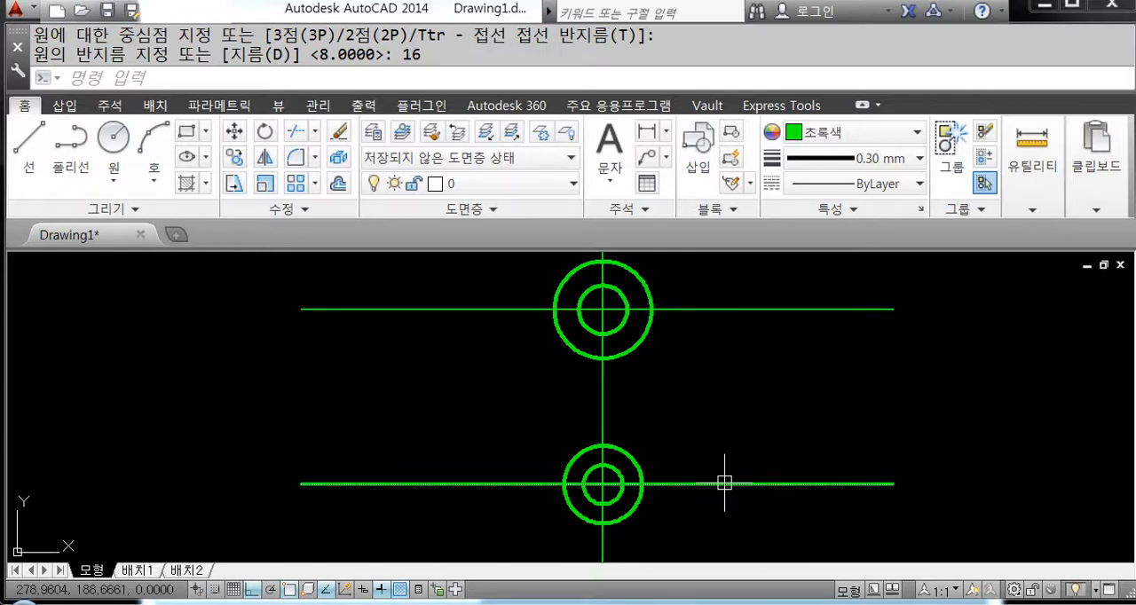
scroll(727, 479, down, 4)
middle_drag(722, 435, 664, 370)
click(673, 343)
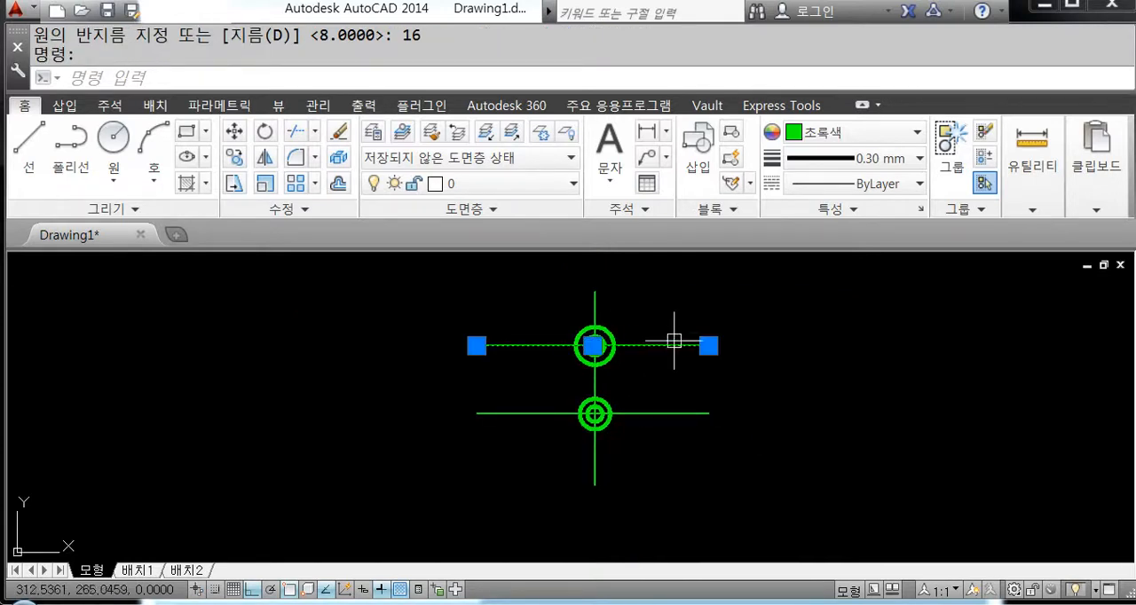
click(595, 306)
click(653, 414)
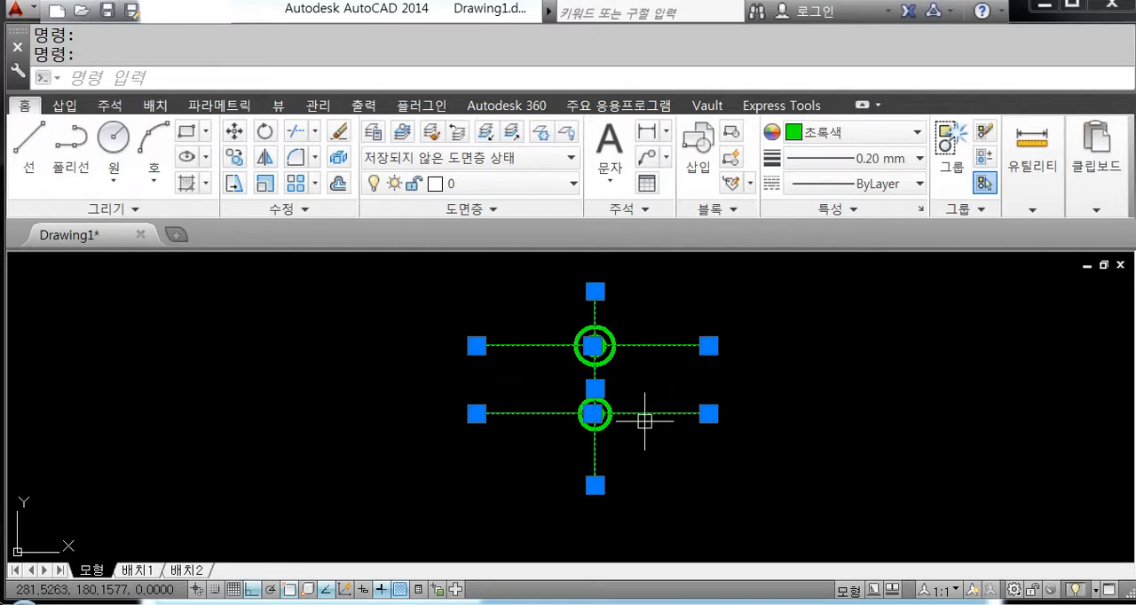
key(Escape)
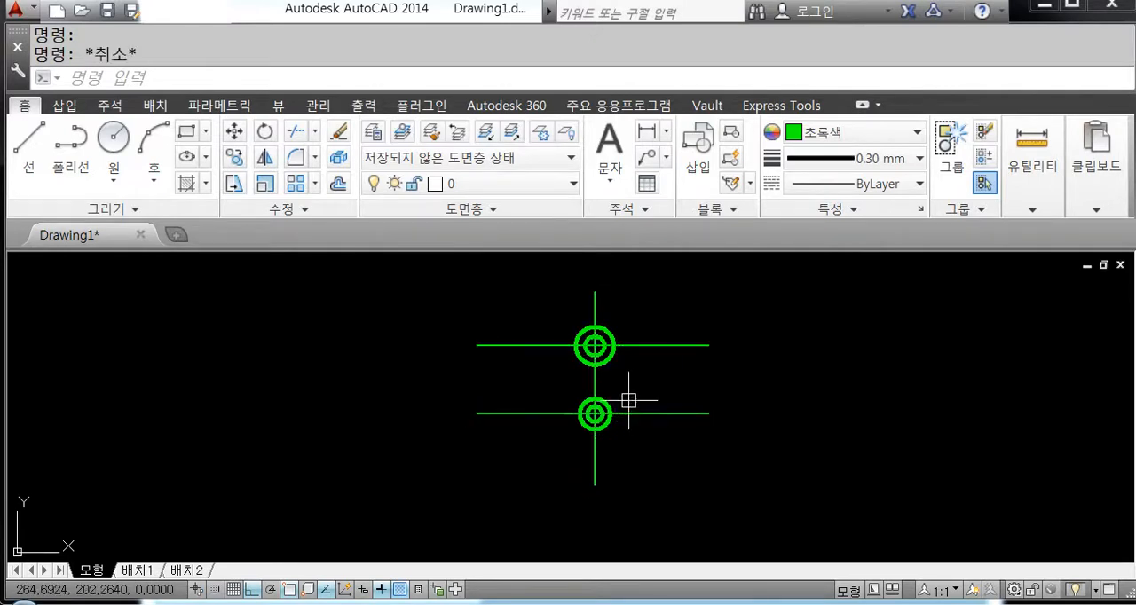
Step: Trim all centre line portions lying beyond the link's outer circles, using the two outer circles as cutting edges
scroll(610, 355, up, 2)
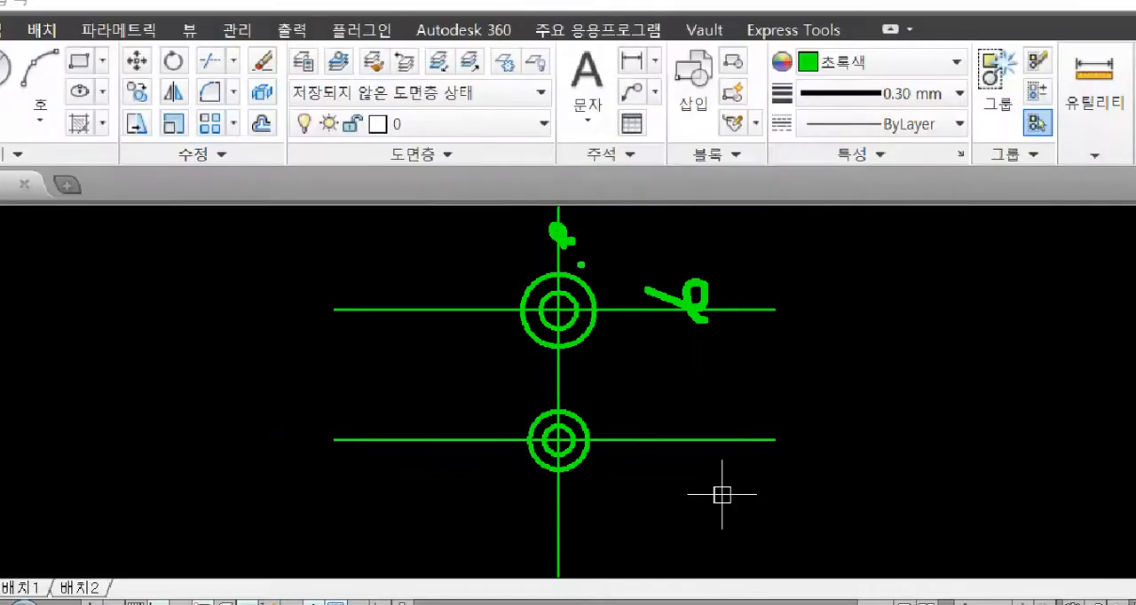
scroll(595, 323, up, 2)
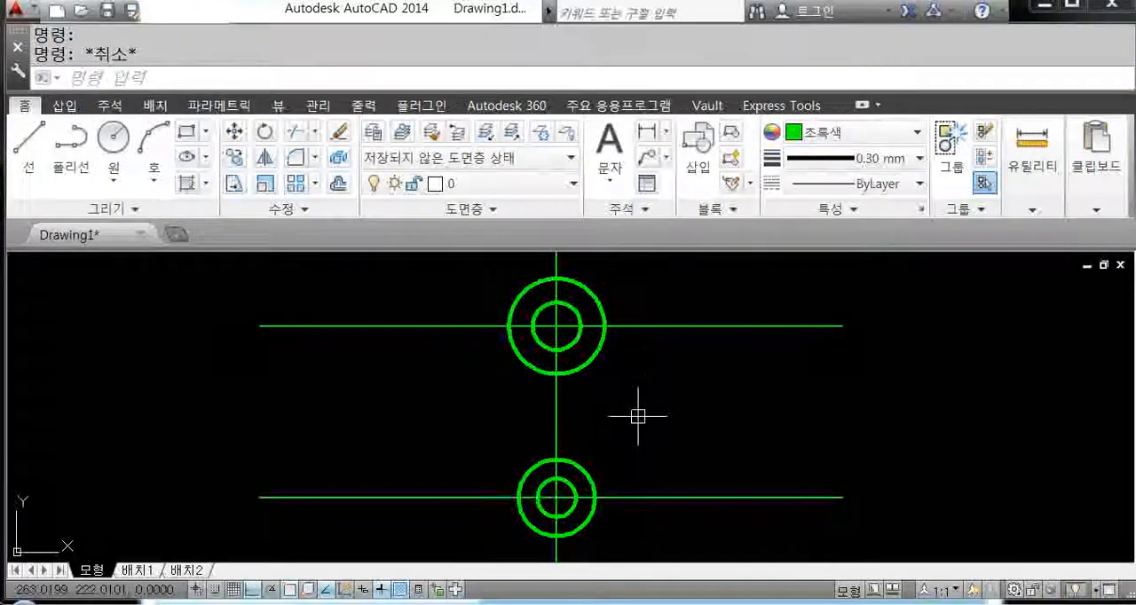
text(tr)
key(Return)
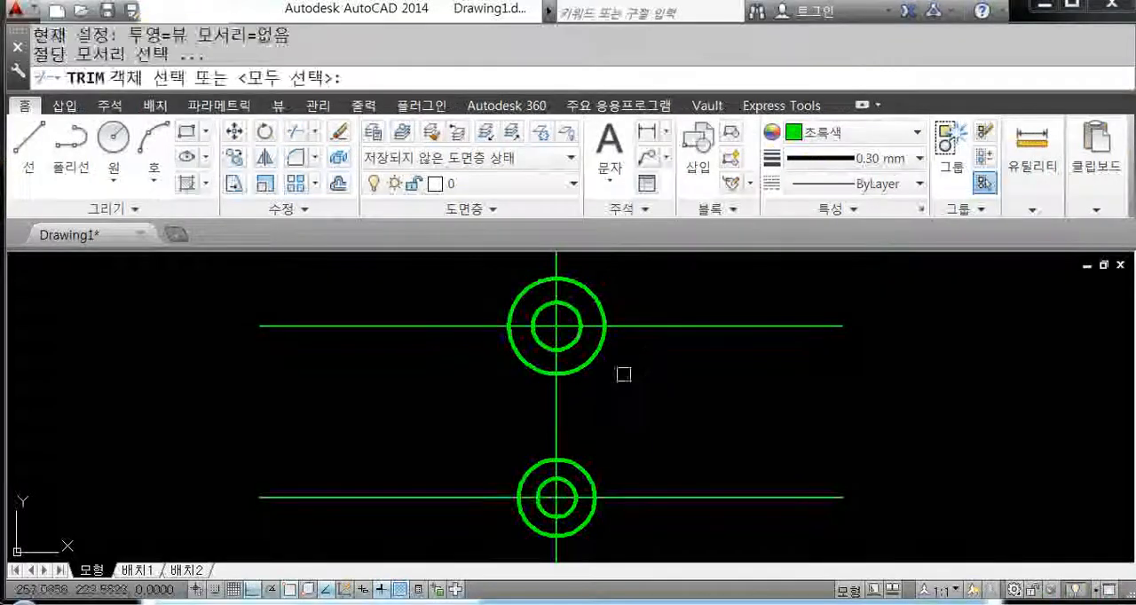
scroll(609, 314, down, 2)
click(594, 301)
click(601, 418)
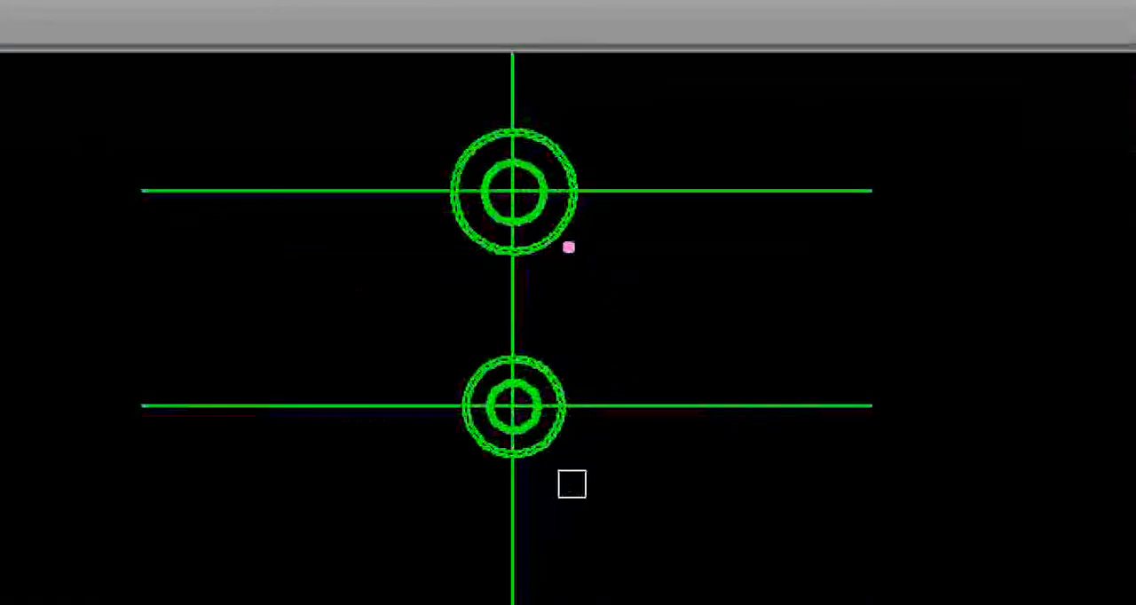
drag(568, 248, 558, 276)
mouse_move(559, 380)
mouse_down()
mouse_move(539, 380)
mouse_move(567, 384)
mouse_up()
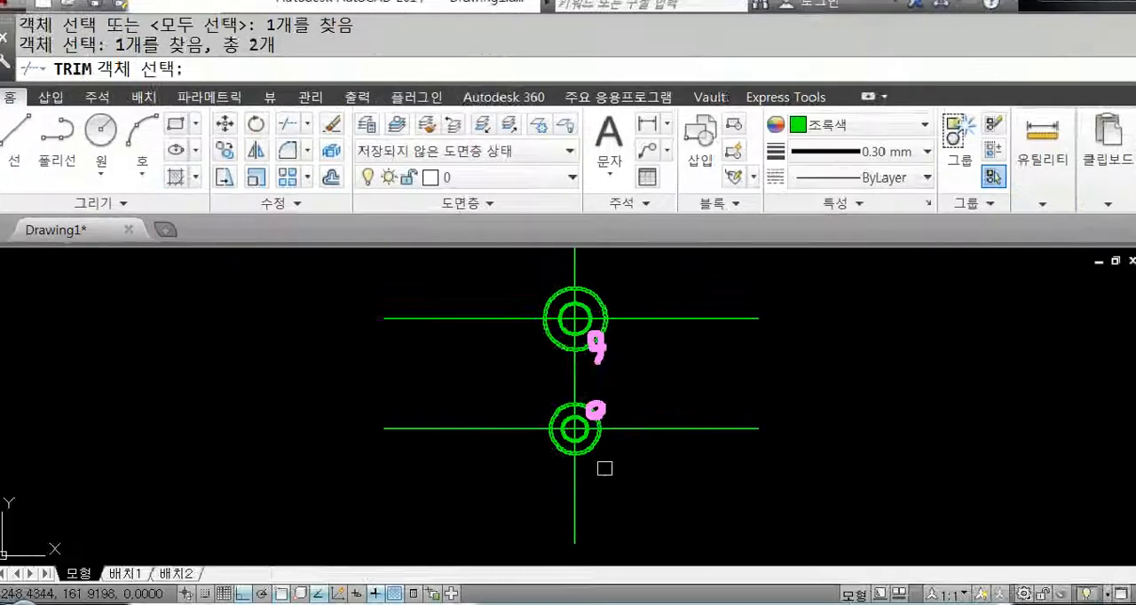
key(Return)
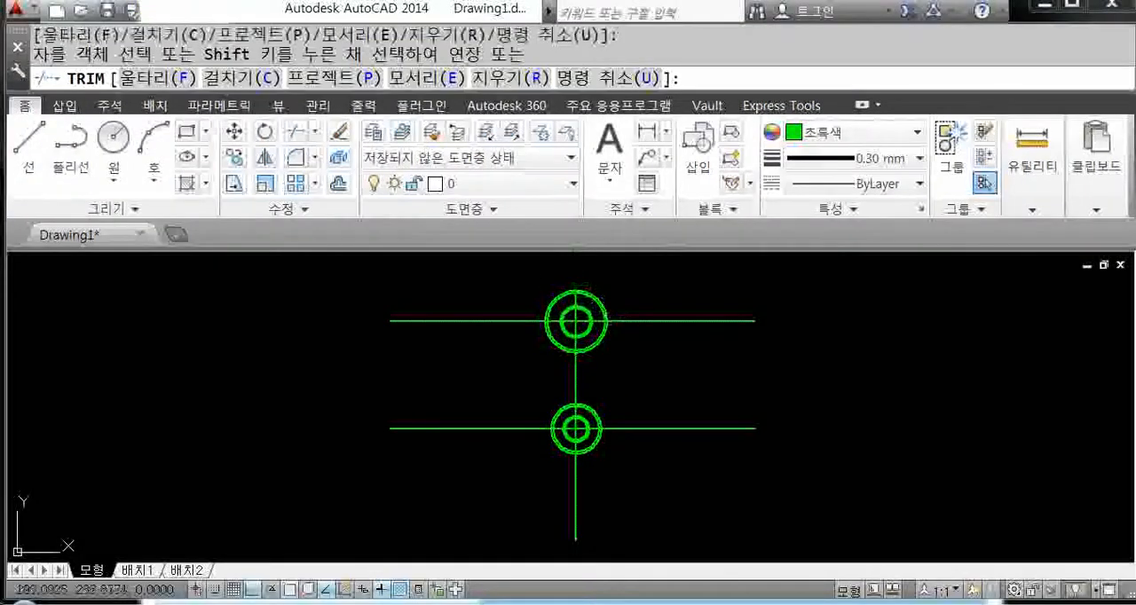
click(523, 277)
click(371, 460)
click(740, 297)
click(702, 460)
click(653, 513)
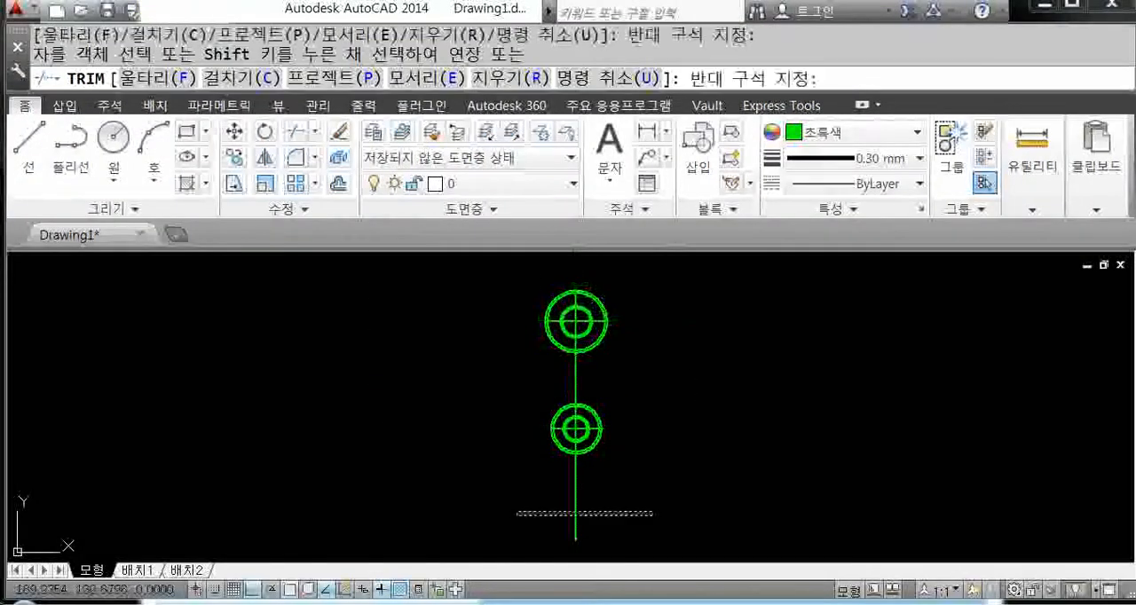
click(518, 514)
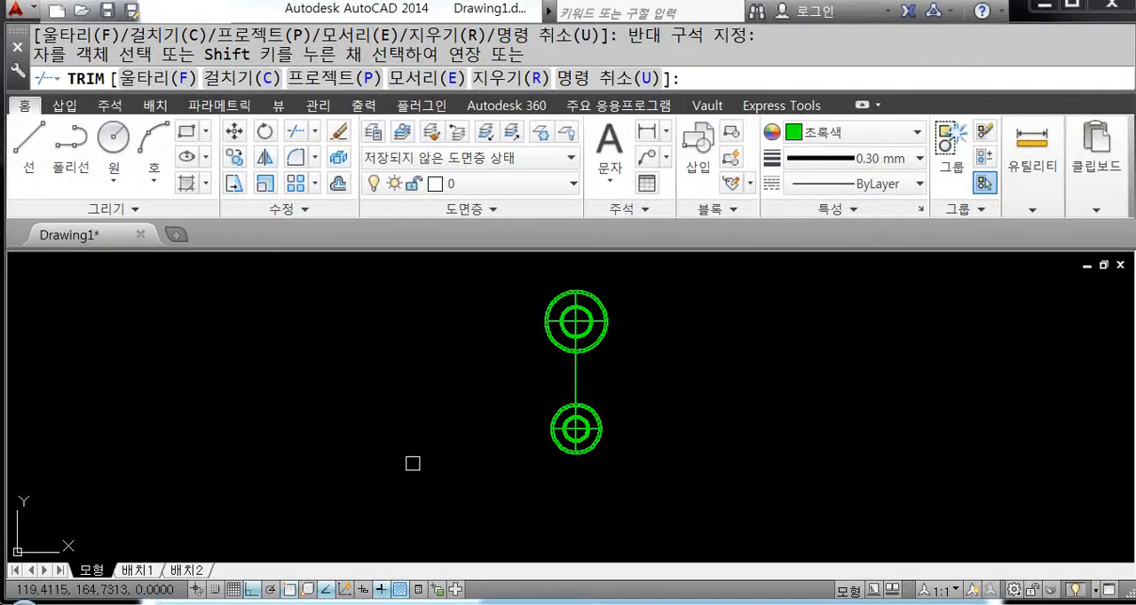
key(Return)
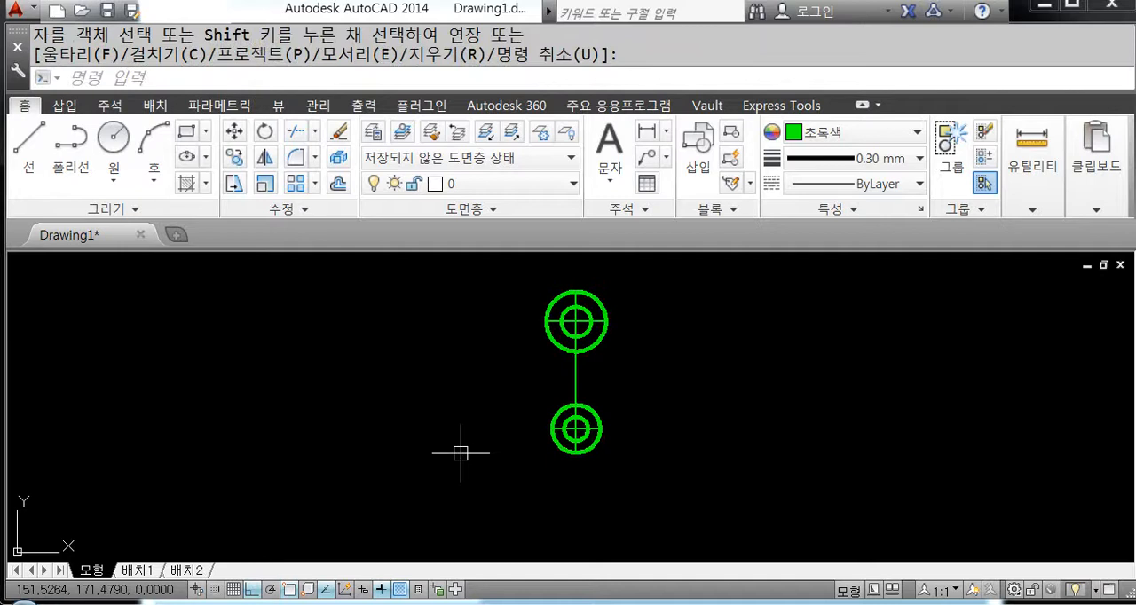
scroll(608, 356, up, 2)
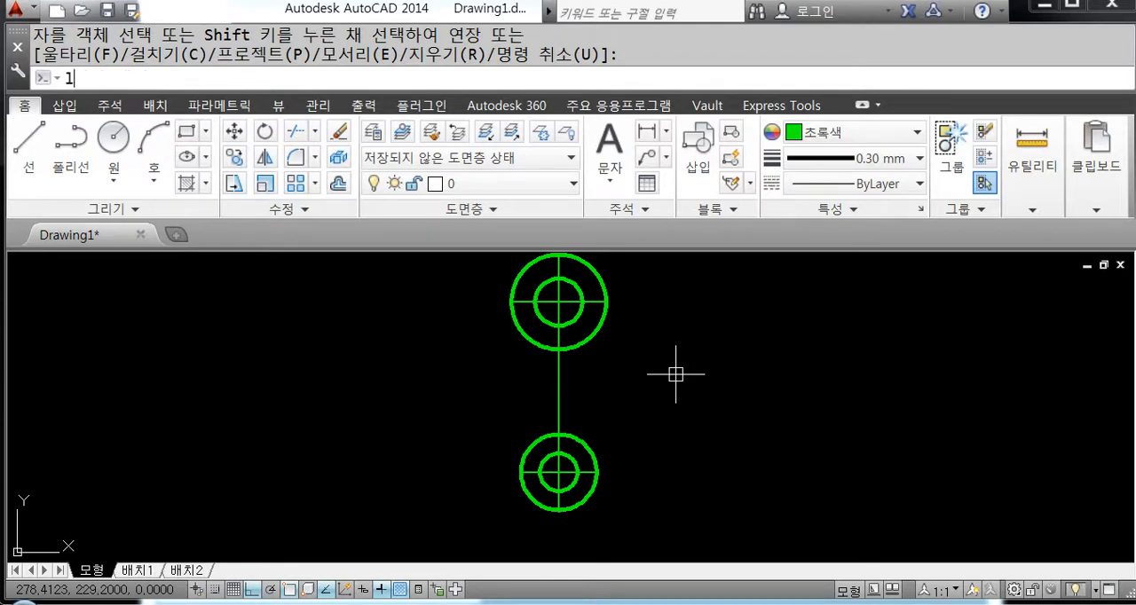
text(EN)
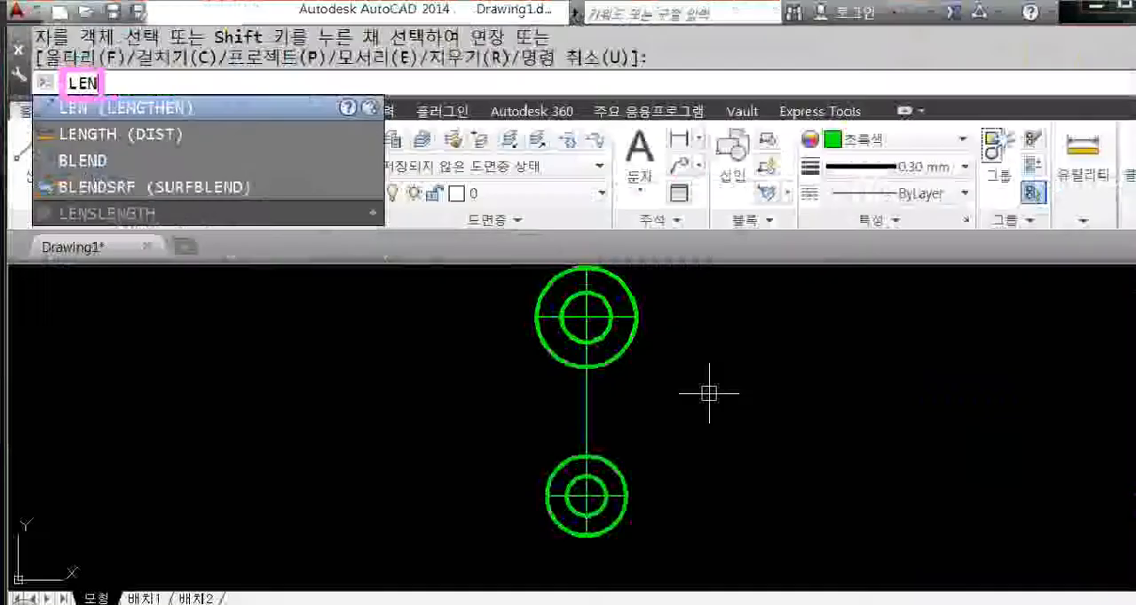
click(293, 219)
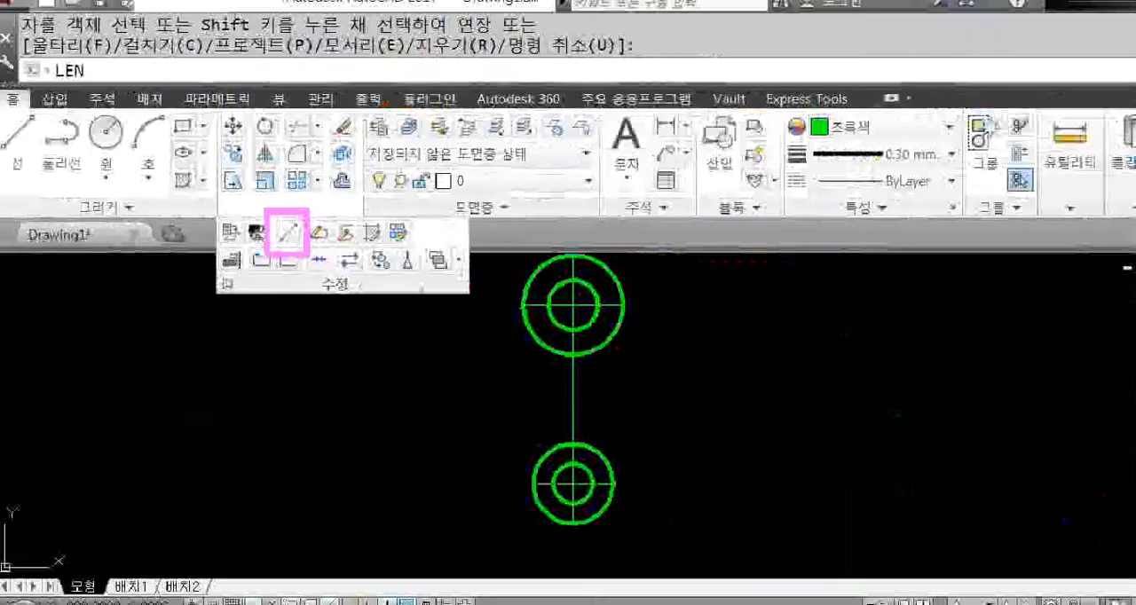
key(Escape)
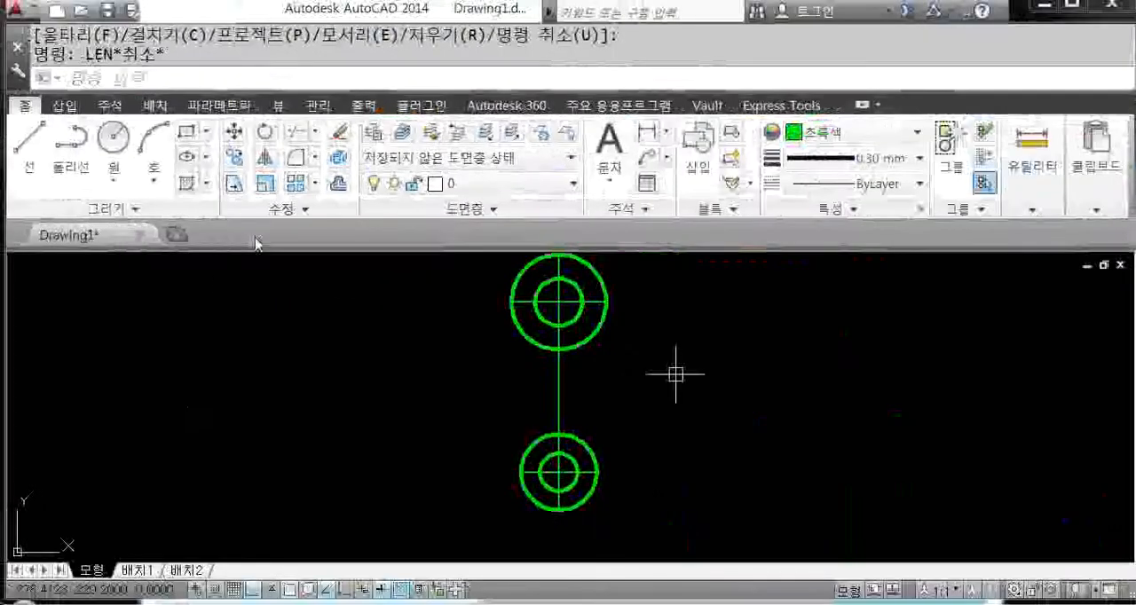
Step: Lengthen the three outer centre line ends at the upper circles by an increment of 10 each
text(len)
key(Return)
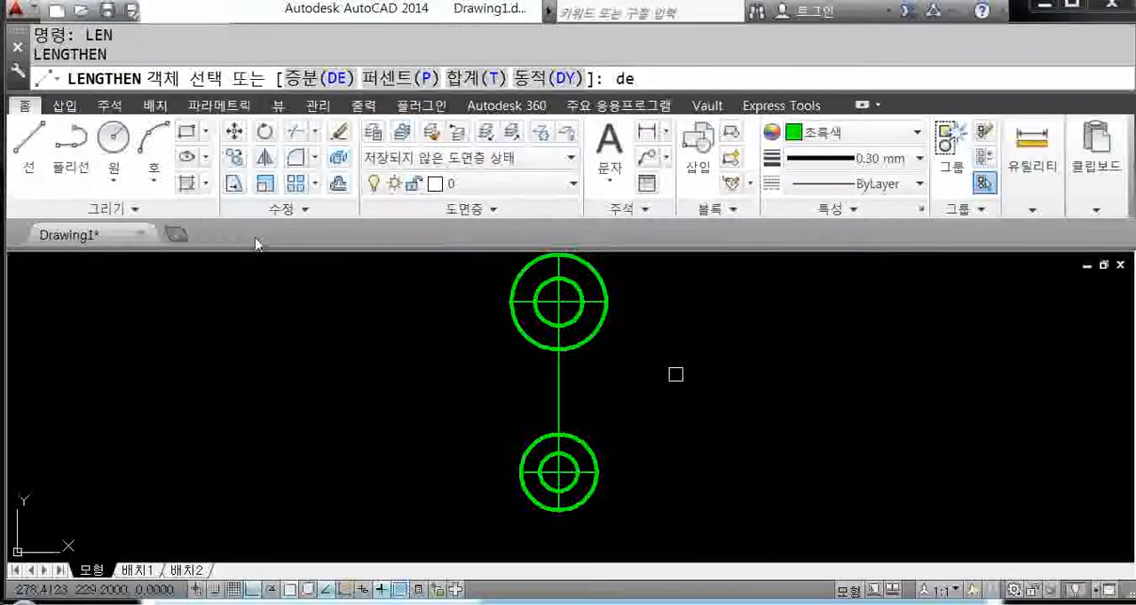
key(Return)
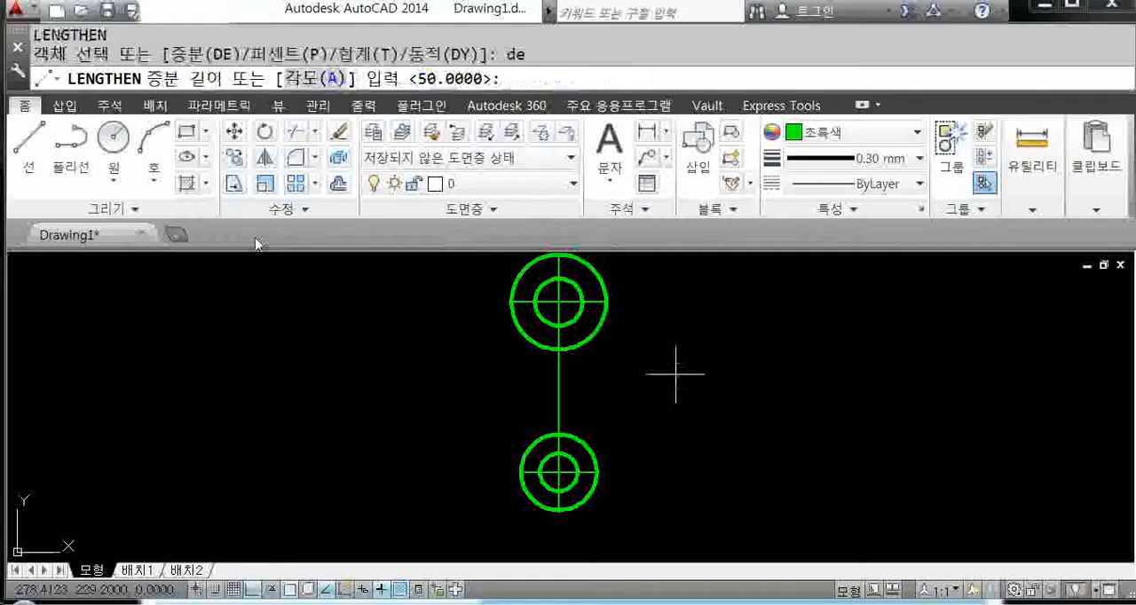
text(10)
key(Return)
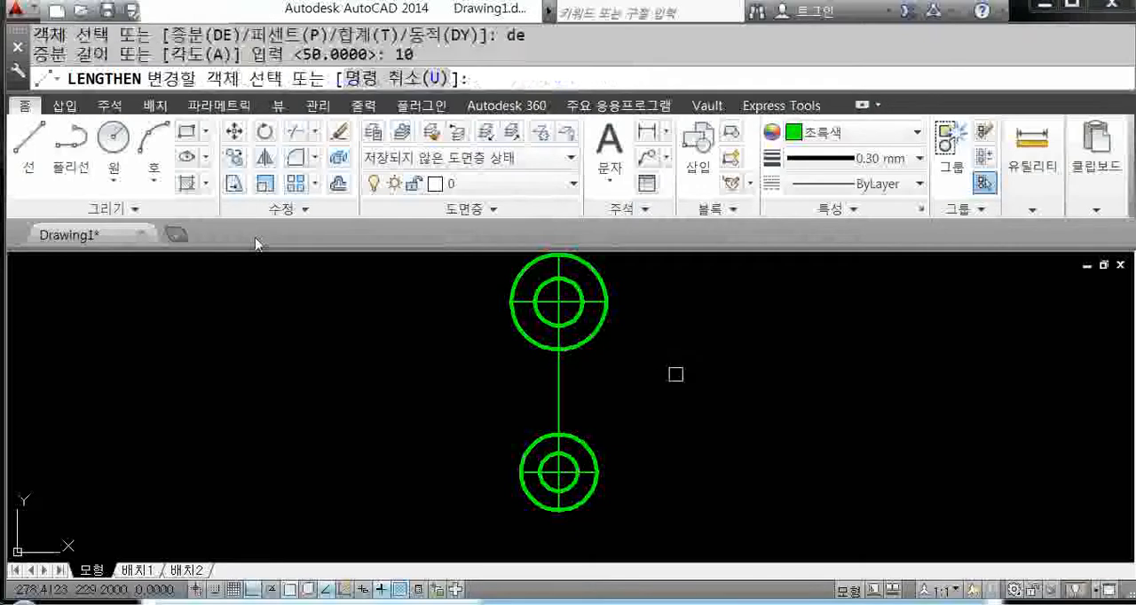
scroll(604, 355, up, 3)
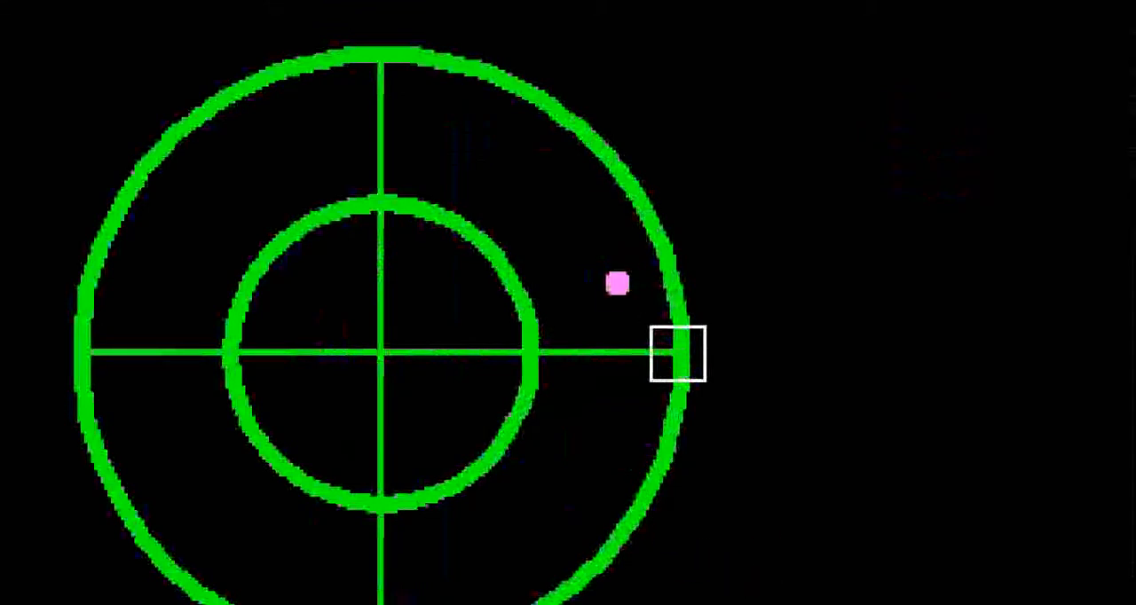
ctrl+drag(592, 319, 639, 379)
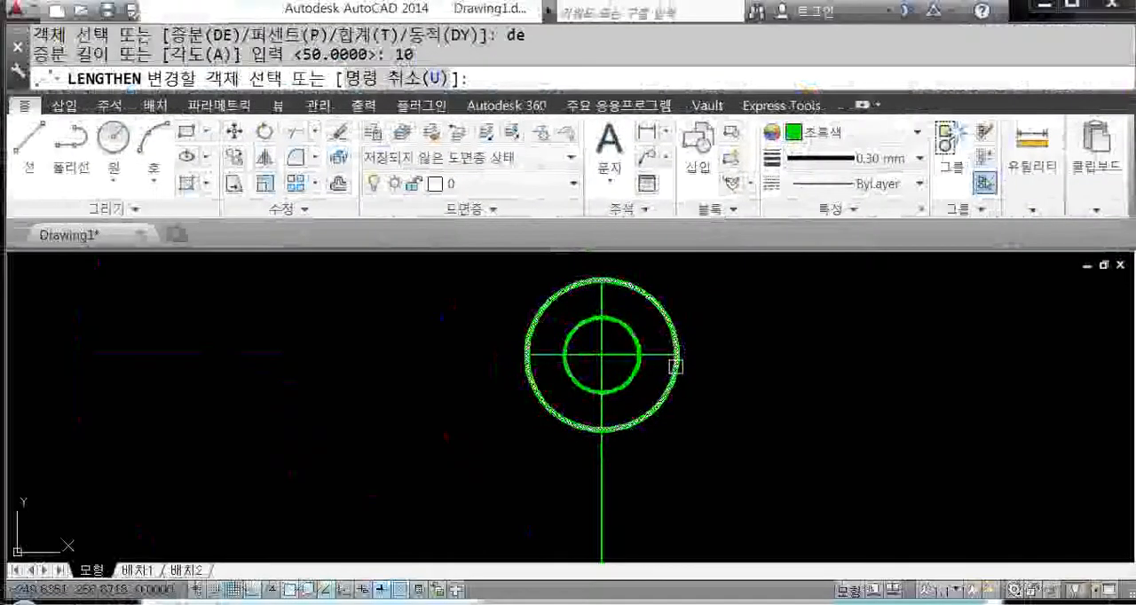
click(662, 356)
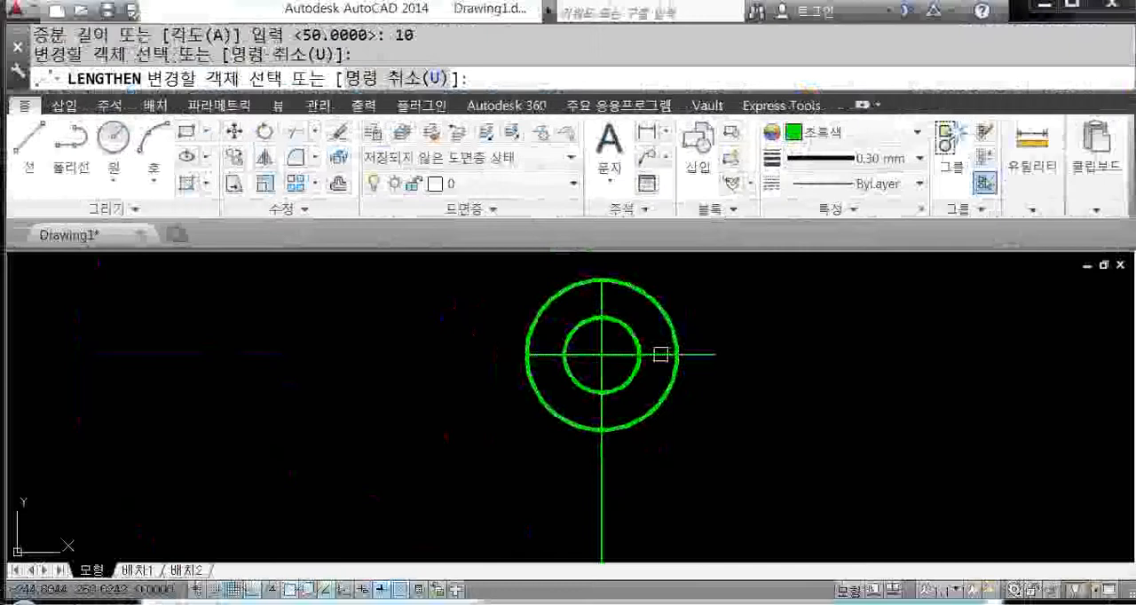
click(602, 299)
click(548, 352)
Step: Lengthen the left, bottom and right centre line ends at the lower circles by 10 each
scroll(574, 365, down, 4)
middle_drag(588, 480, 606, 415)
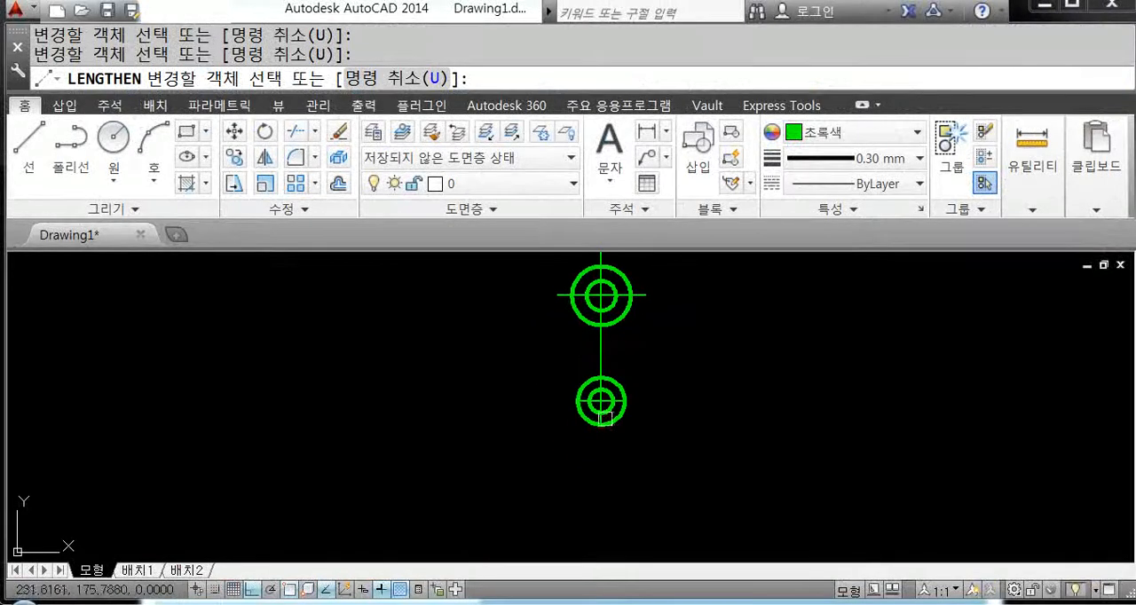
scroll(602, 413, up, 6)
scroll(573, 401, up, 2)
click(520, 349)
click(620, 454)
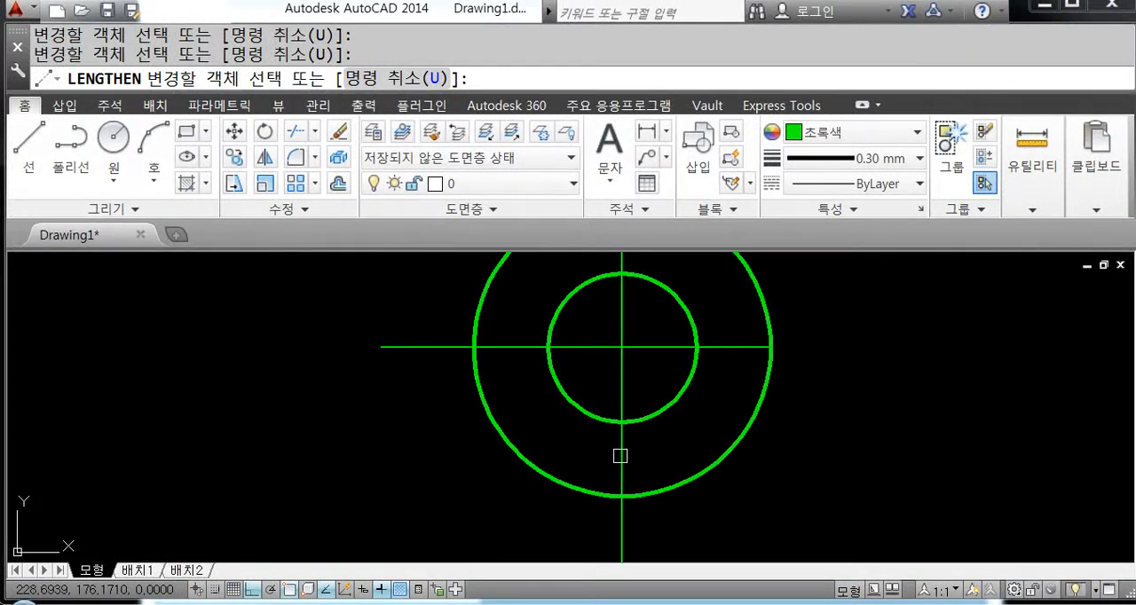
click(726, 351)
scroll(753, 388, down, 8)
middle_drag(781, 389, 629, 437)
scroll(654, 374, up, 2)
scroll(654, 375, down, 3)
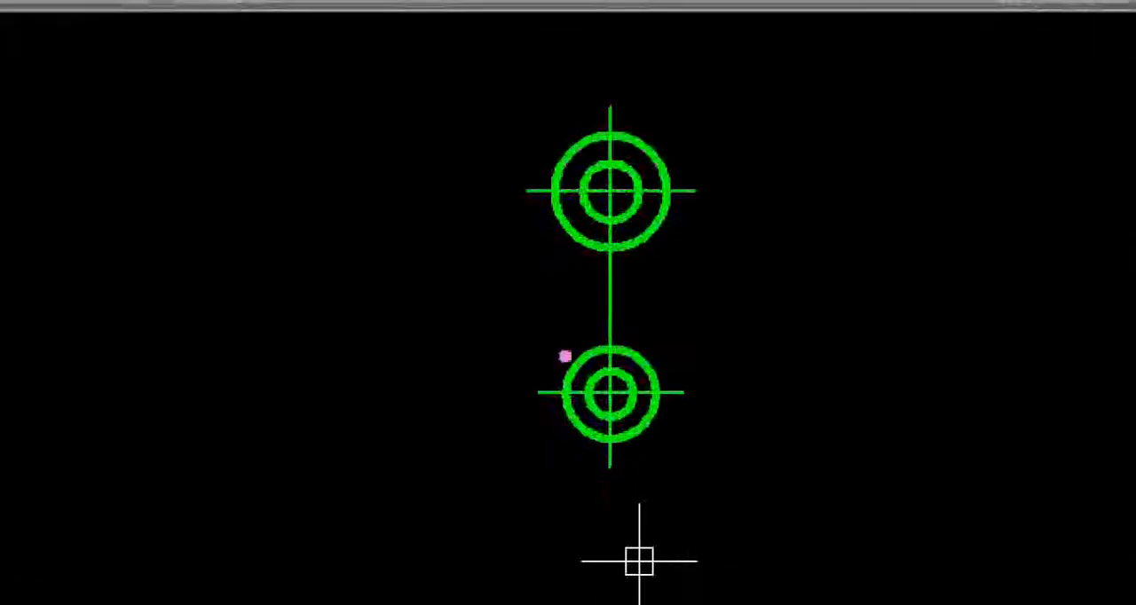
mouse_move(559, 227)
mouse_down()
mouse_move(578, 328)
mouse_move(572, 377)
mouse_move(403, 404)
mouse_up()
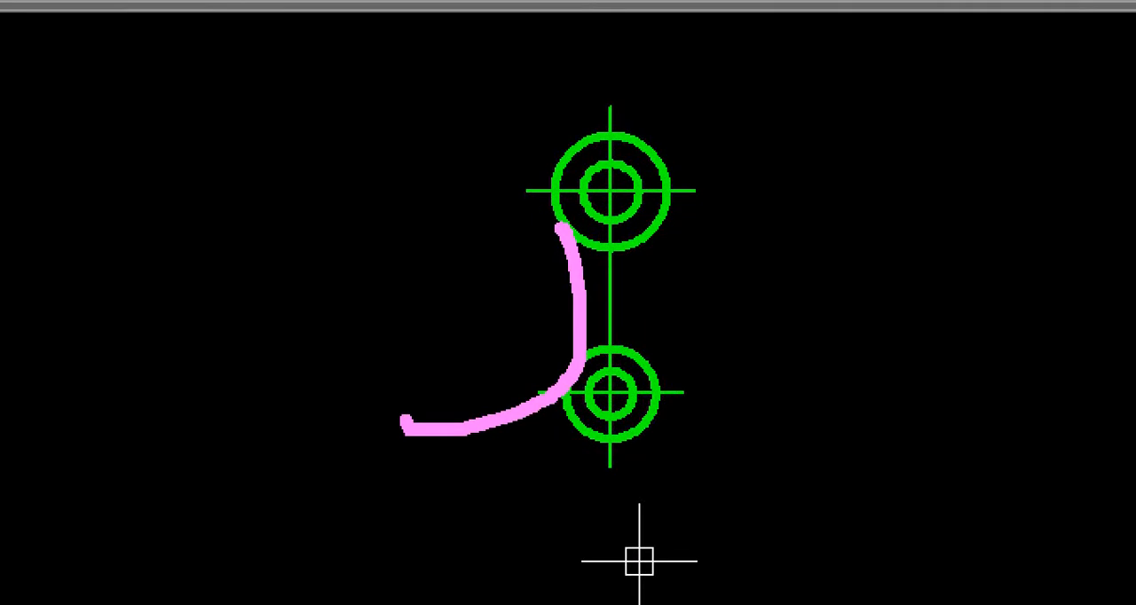
mouse_move(561, 229)
mouse_down()
mouse_move(471, 145)
mouse_move(372, 140)
mouse_up()
click(494, 235)
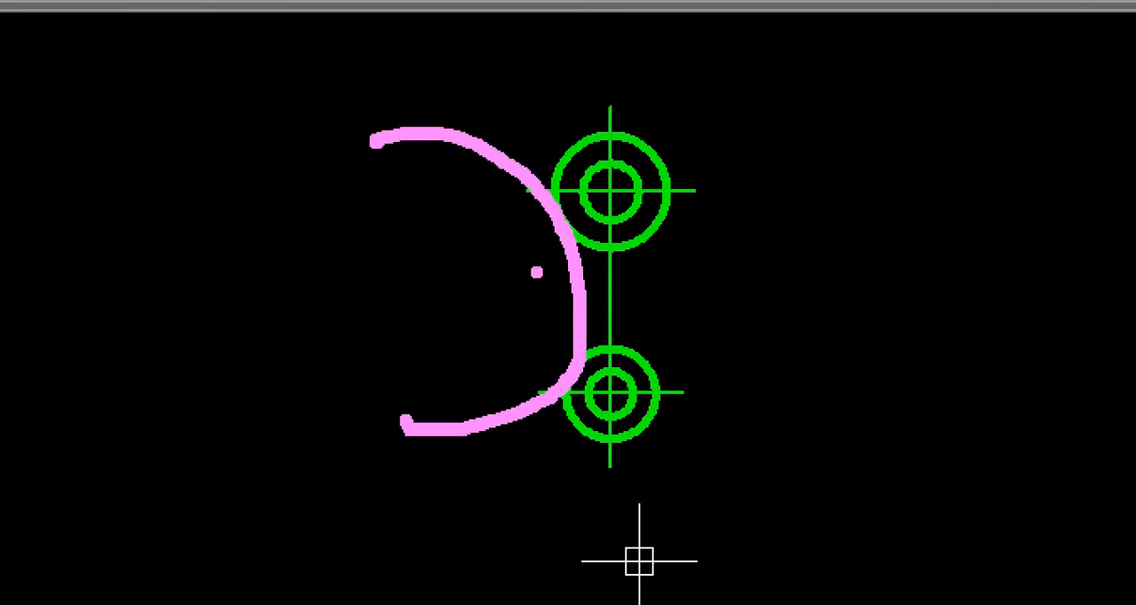
drag(564, 246, 413, 320)
mouse_move(373, 186)
mouse_down()
mouse_move(390, 270)
mouse_move(380, 226)
mouse_move(421, 238)
mouse_up()
click(441, 250)
mouse_move(182, 117)
mouse_down()
mouse_move(188, 149)
mouse_move(238, 133)
mouse_move(262, 213)
mouse_move(328, 220)
mouse_up()
click(278, 222)
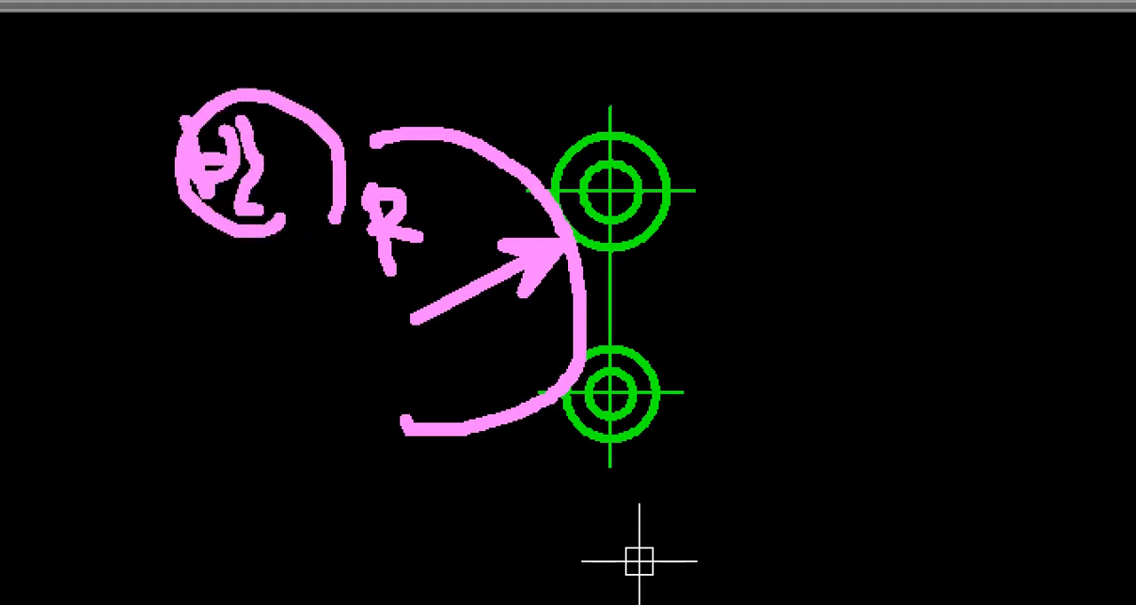
mouse_move(260, 275)
mouse_down()
mouse_move(240, 297)
mouse_move(289, 315)
mouse_move(310, 342)
mouse_up()
mouse_move(249, 348)
mouse_down()
mouse_move(315, 339)
mouse_move(342, 371)
mouse_move(218, 239)
mouse_move(322, 453)
mouse_up()
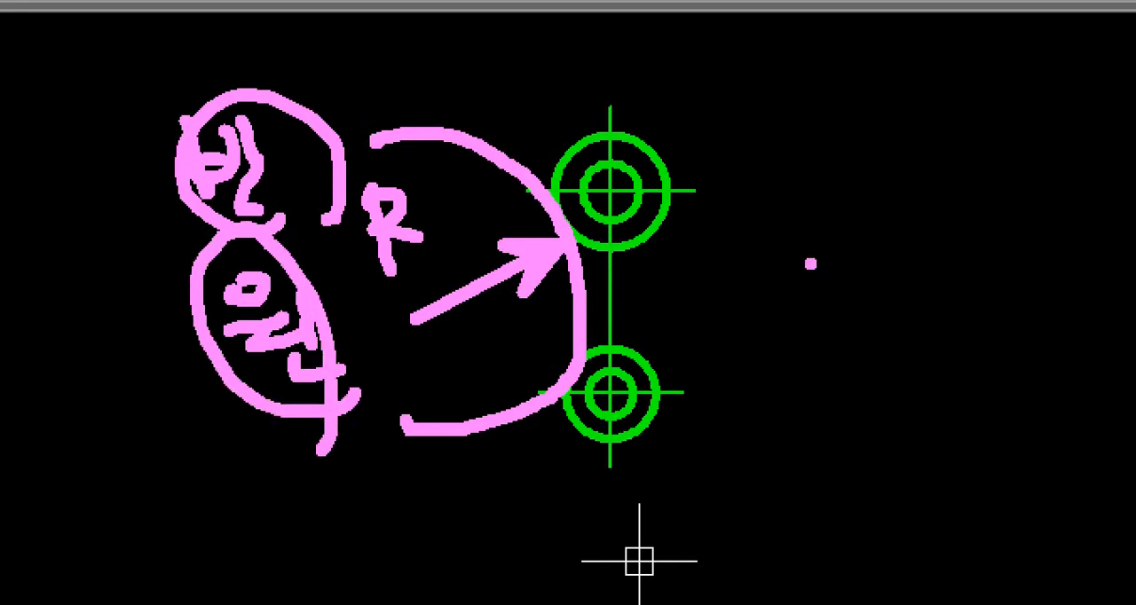
mouse_move(889, 156)
mouse_down()
mouse_move(815, 174)
mouse_move(861, 234)
mouse_up()
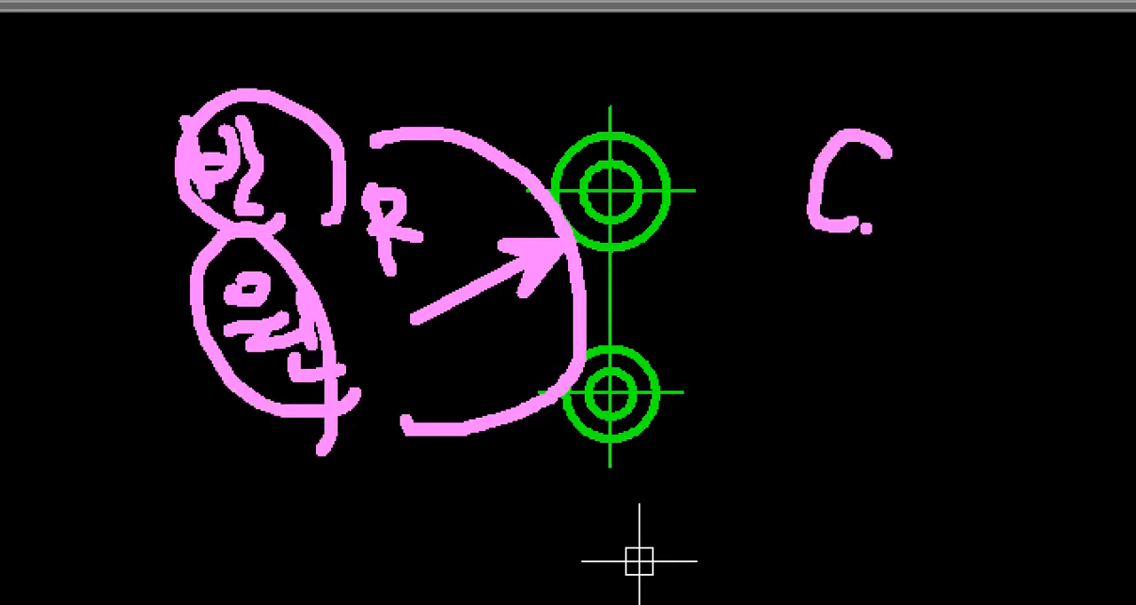
key(Escape)
key(ctrl+1)
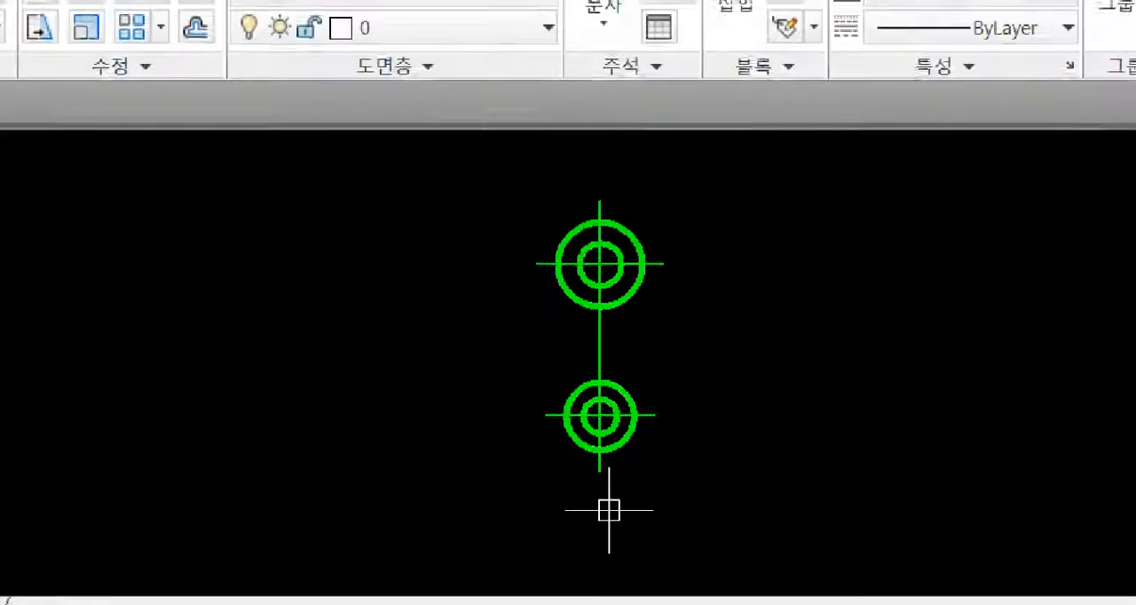
click(627, 484)
mouse_move(534, 231)
mouse_down()
mouse_move(563, 304)
mouse_move(543, 383)
mouse_up()
mouse_move(979, 262)
mouse_down()
mouse_move(811, 132)
mouse_move(834, 259)
mouse_up()
mouse_move(899, 202)
mouse_down()
mouse_move(859, 217)
mouse_move(951, 178)
mouse_move(921, 208)
mouse_up()
drag(893, 436, 841, 409)
mouse_move(736, 325)
shift+mouse_down()
mouse_move(928, 387)
mouse_move(981, 386)
shift+mouse_up()
drag(602, 60, 730, 60)
mouse_move(673, 68)
mouse_down()
mouse_move(664, 73)
mouse_move(716, 104)
mouse_move(684, 71)
mouse_up()
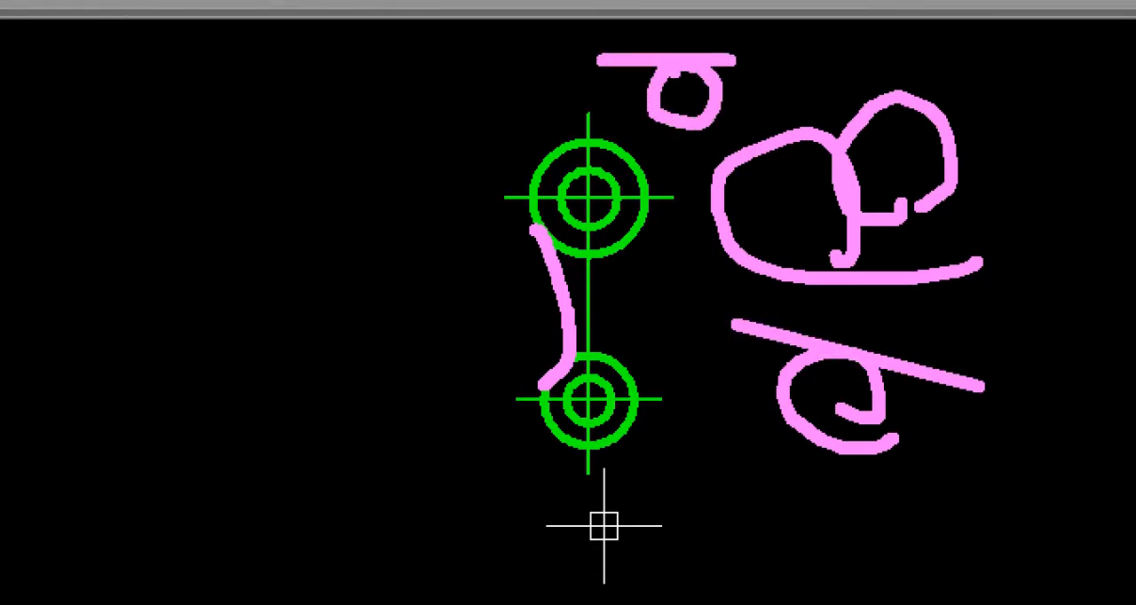
key(Escape)
key(ctrl+1)
click(635, 503)
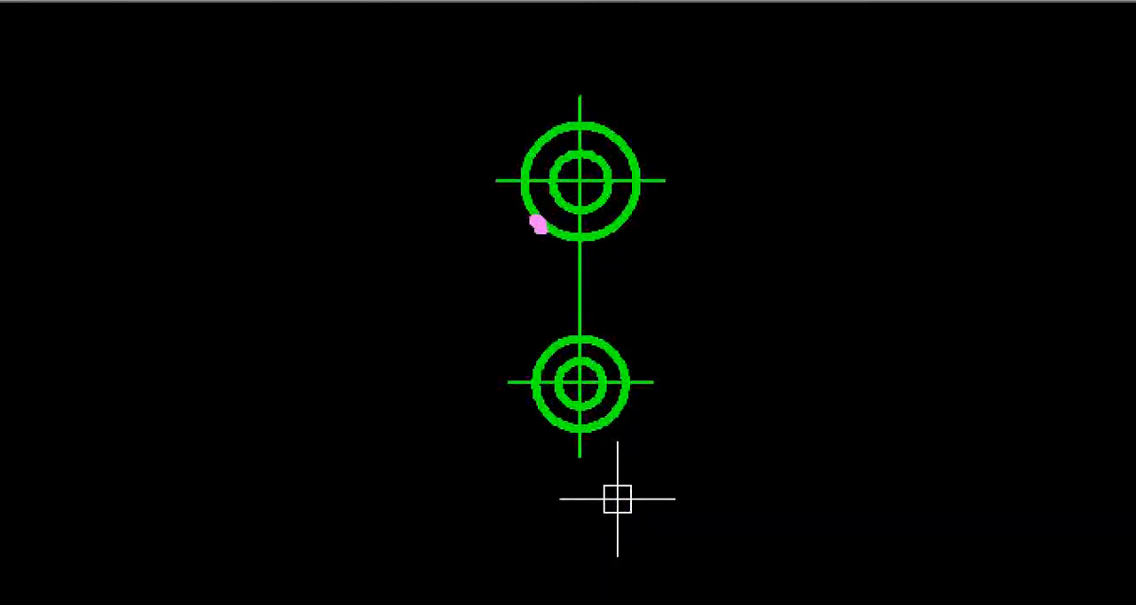
mouse_move(538, 223)
mouse_down()
mouse_move(553, 325)
mouse_move(542, 364)
mouse_up()
mouse_move(446, 190)
mouse_down()
mouse_move(518, 190)
mouse_move(471, 238)
mouse_move(470, 201)
mouse_up()
drag(473, 380, 550, 379)
mouse_move(499, 387)
mouse_down()
mouse_move(495, 410)
mouse_move(525, 390)
mouse_up()
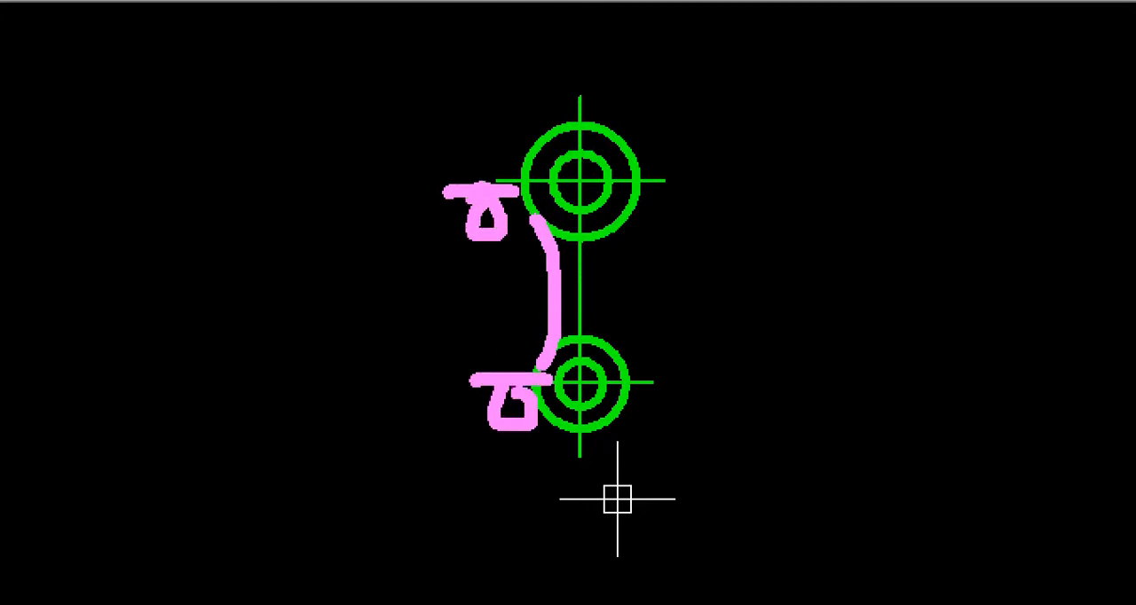
drag(560, 280, 315, 359)
drag(309, 261, 316, 356)
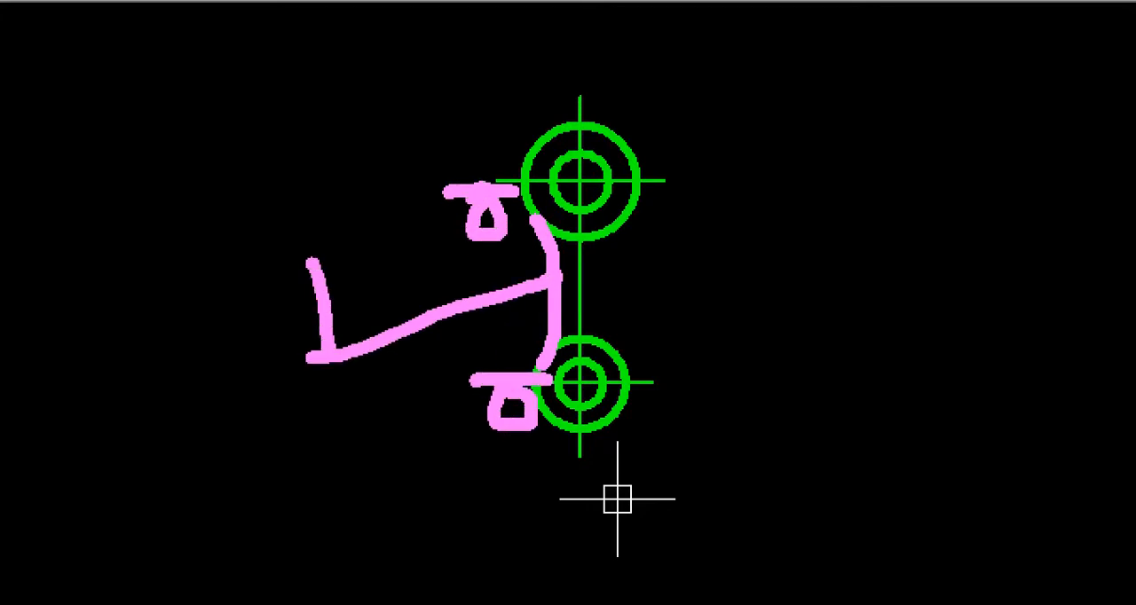
drag(357, 295, 371, 342)
mouse_move(404, 277)
mouse_down()
mouse_move(391, 308)
mouse_move(417, 344)
mouse_up()
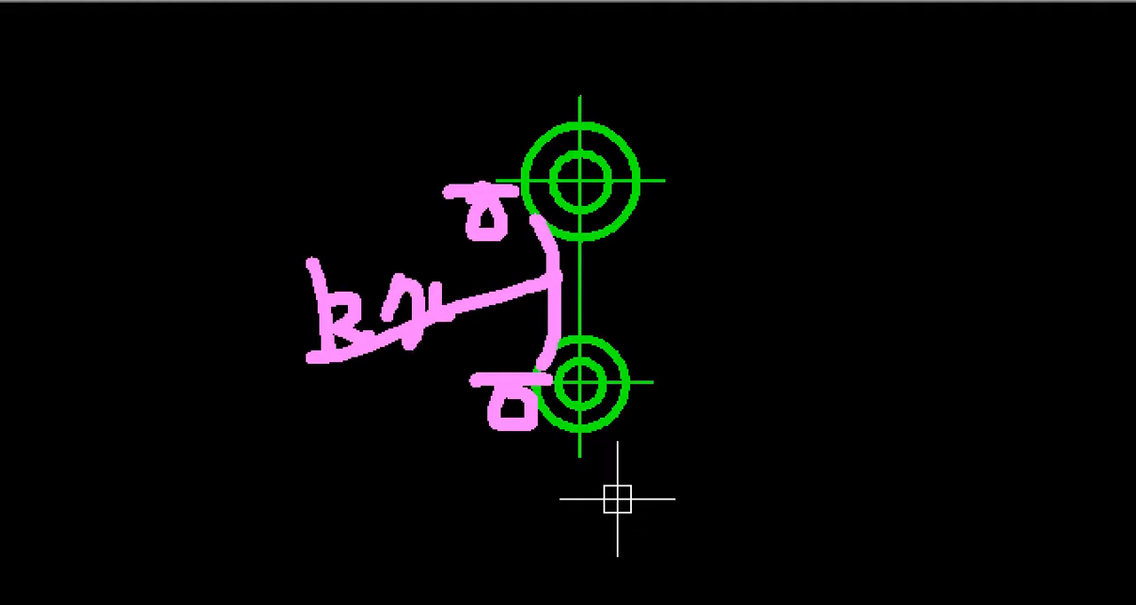
drag(433, 277, 436, 304)
drag(424, 271, 424, 339)
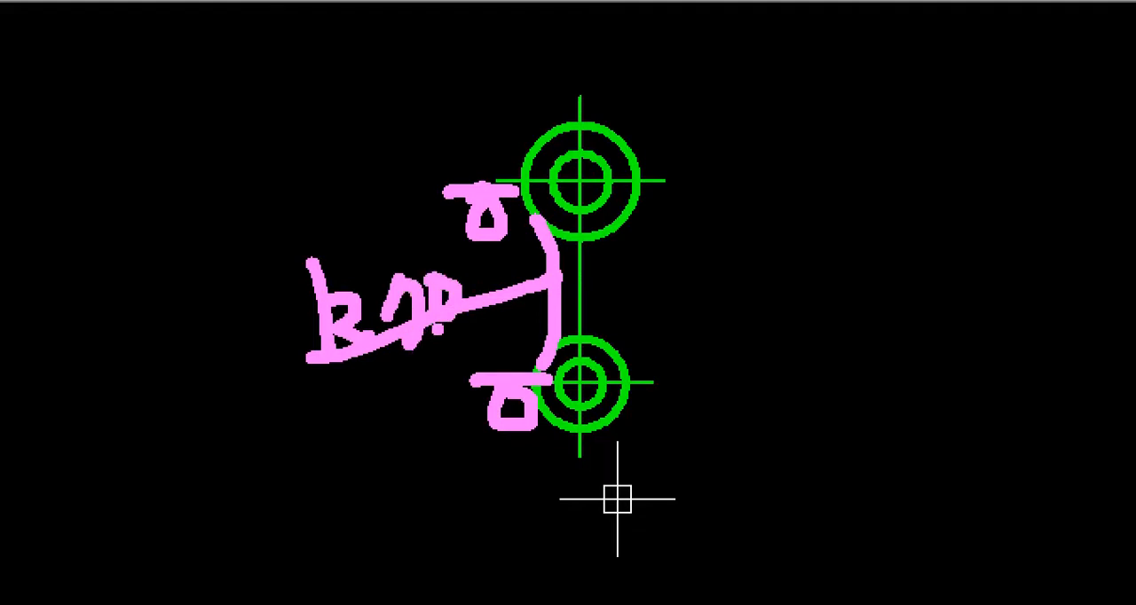
mouse_move(603, 457)
mouse_down()
mouse_move(398, 508)
mouse_move(293, 144)
mouse_move(621, 202)
mouse_move(644, 384)
mouse_move(581, 455)
mouse_up()
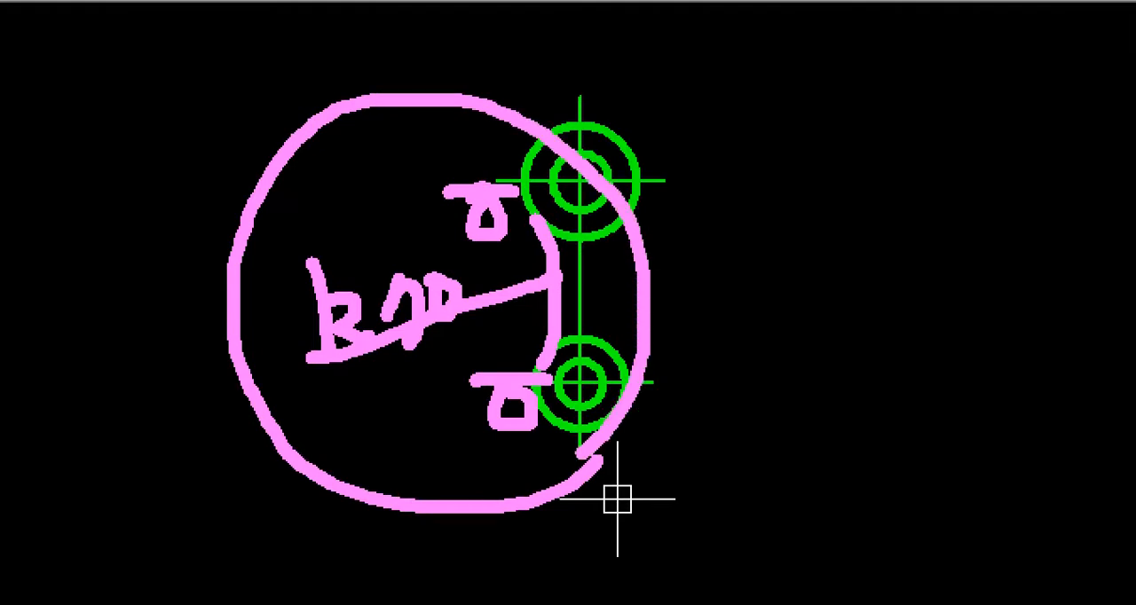
key(Escape)
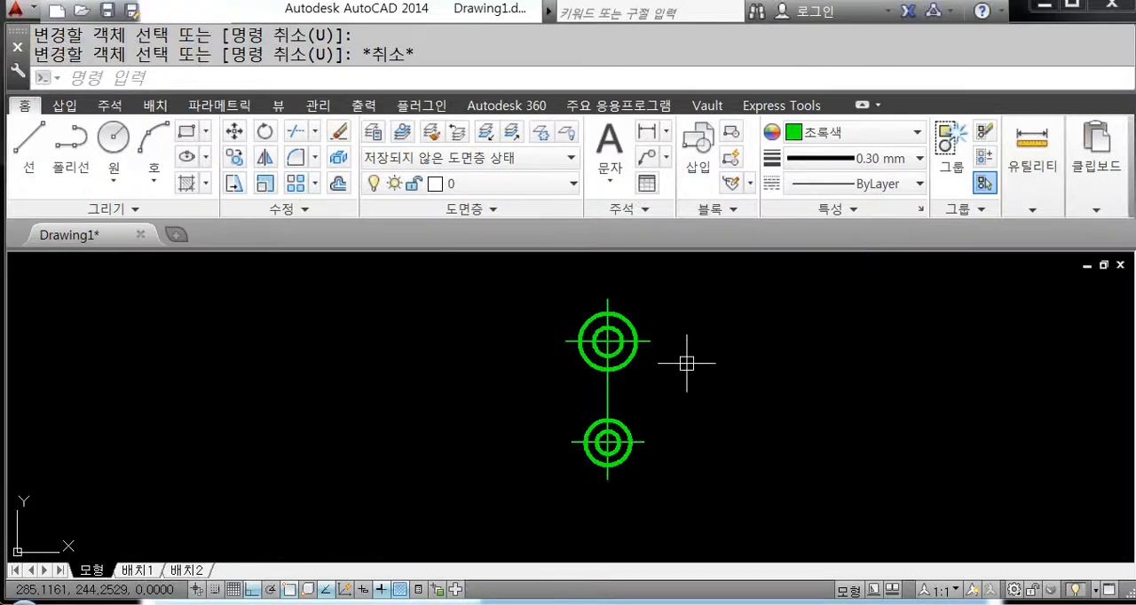
Step: Draw a tangent-tangent-radius circle of radius 70 touching the left sides of the upper and lower outer circles
scroll(685, 360, up, 2)
text(c)
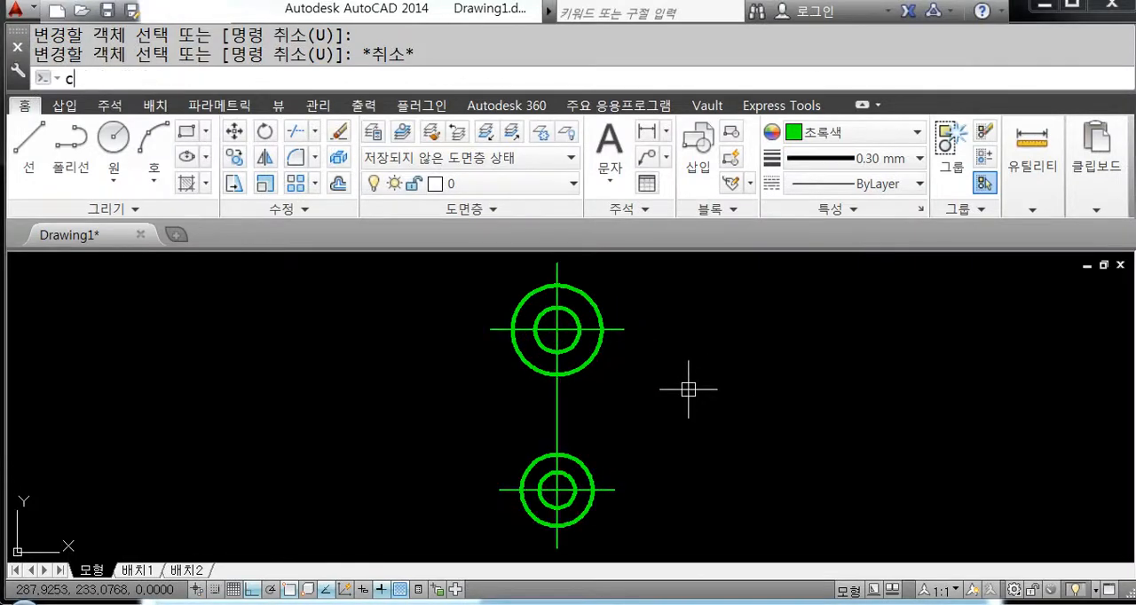
key(Return)
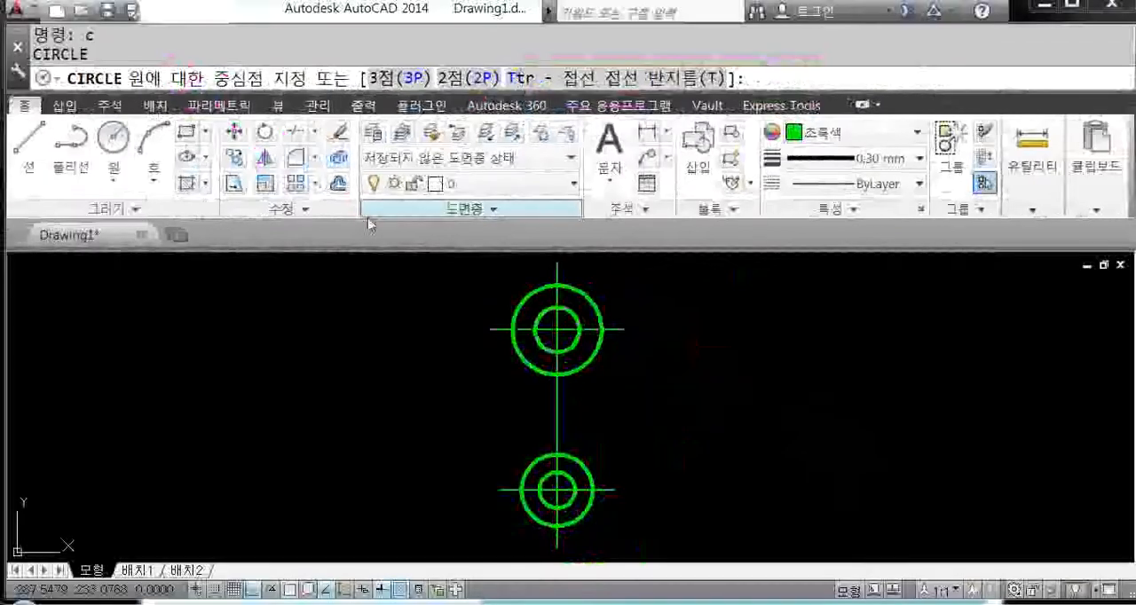
text(t)
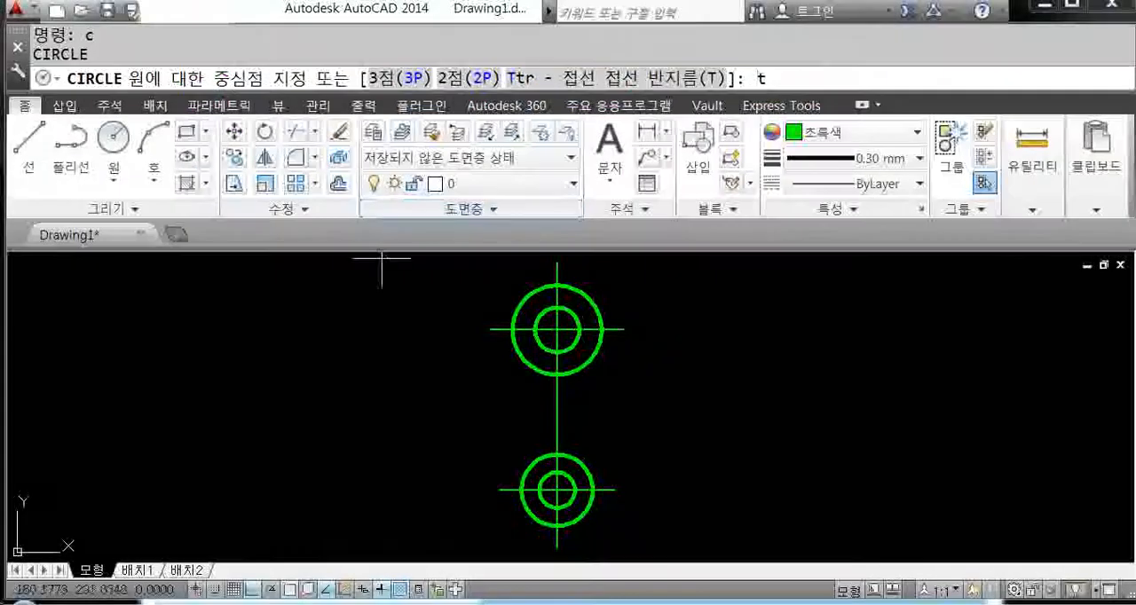
key(Return)
middle_drag(449, 365, 432, 321)
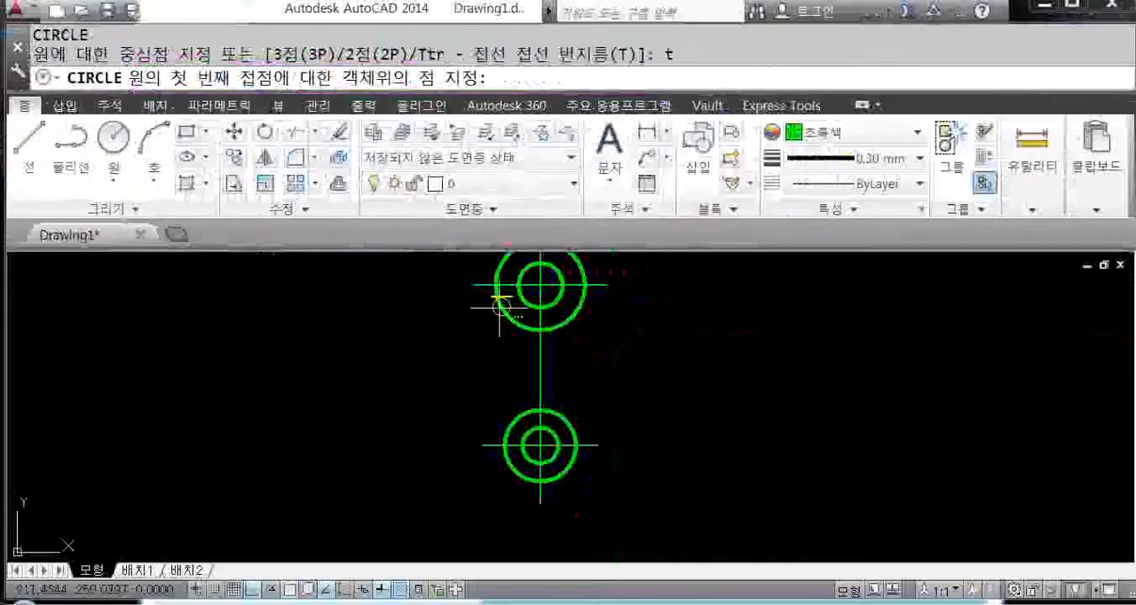
middle_drag(498, 304, 515, 353)
scroll(514, 353, up, 4)
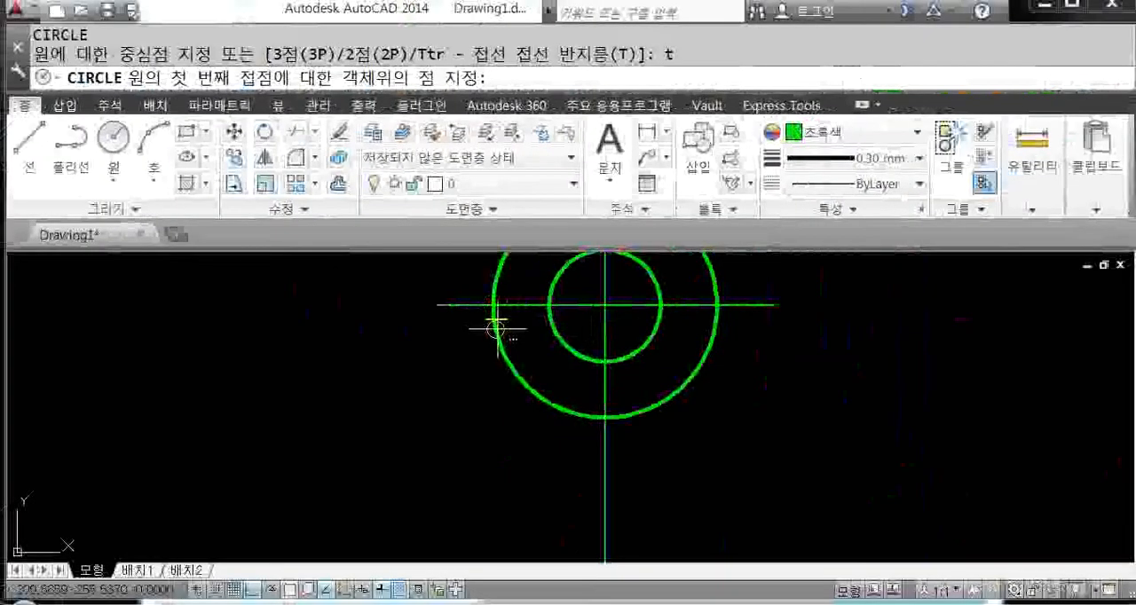
click(496, 329)
scroll(497, 329, down, 5)
middle_drag(473, 470, 468, 402)
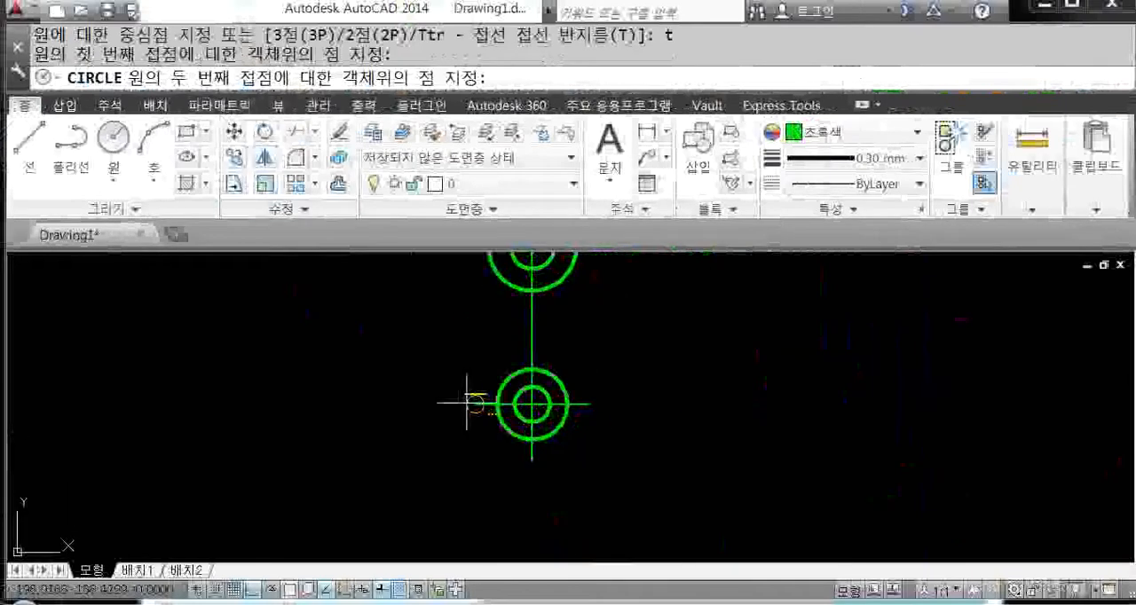
scroll(468, 404, up, 2)
click(490, 390)
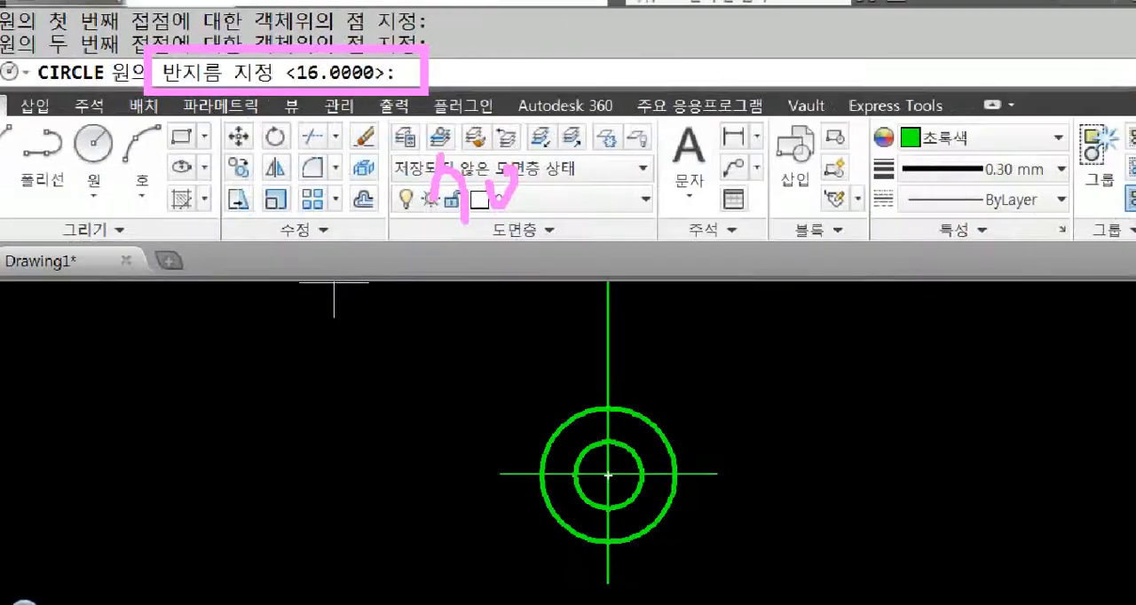
text(70)
key(Return)
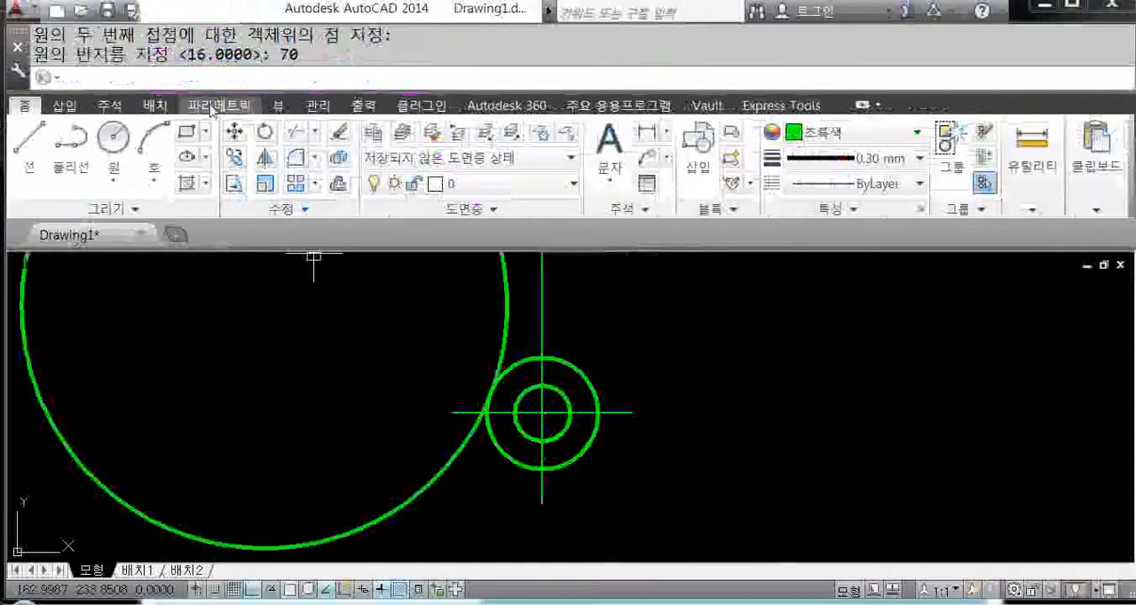
Step: Draw a second tangent-tangent-radius circle, radius 70, touching the right sides of the upper and lower outer circles
scroll(514, 382, down, 2)
mouse_move(524, 386)
middle_down()
mouse_move(562, 451)
mouse_move(599, 448)
middle_up()
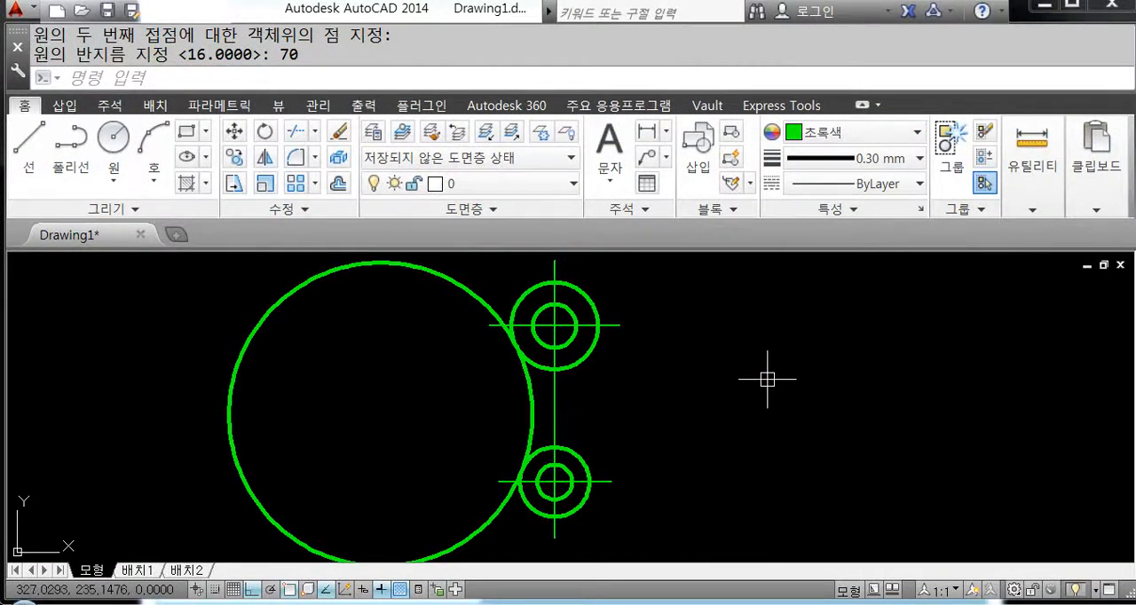
text(c)
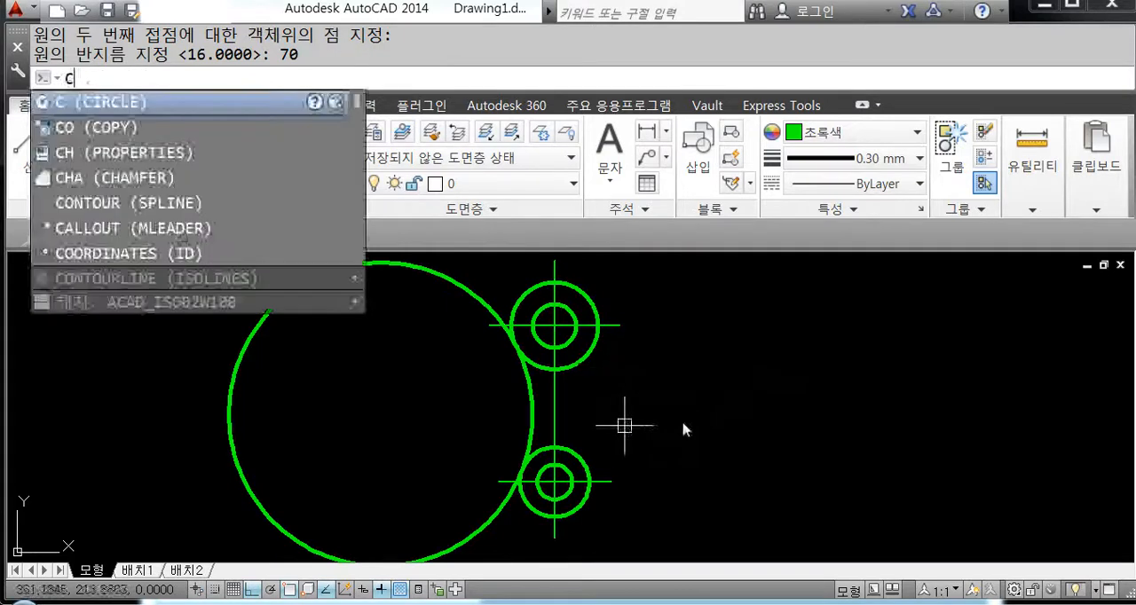
key(Return)
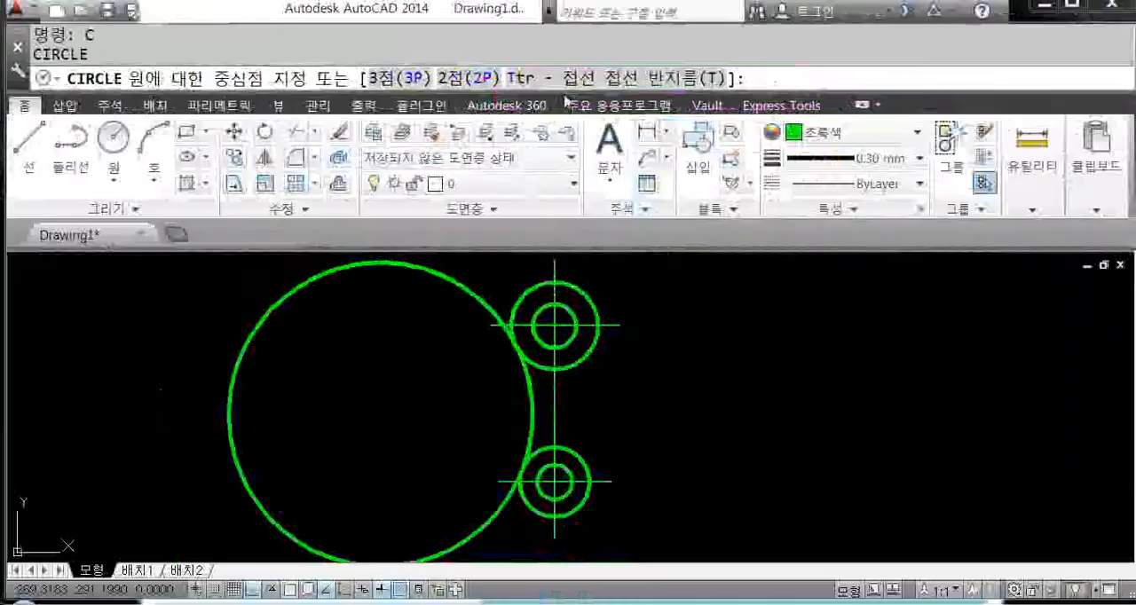
text(t)
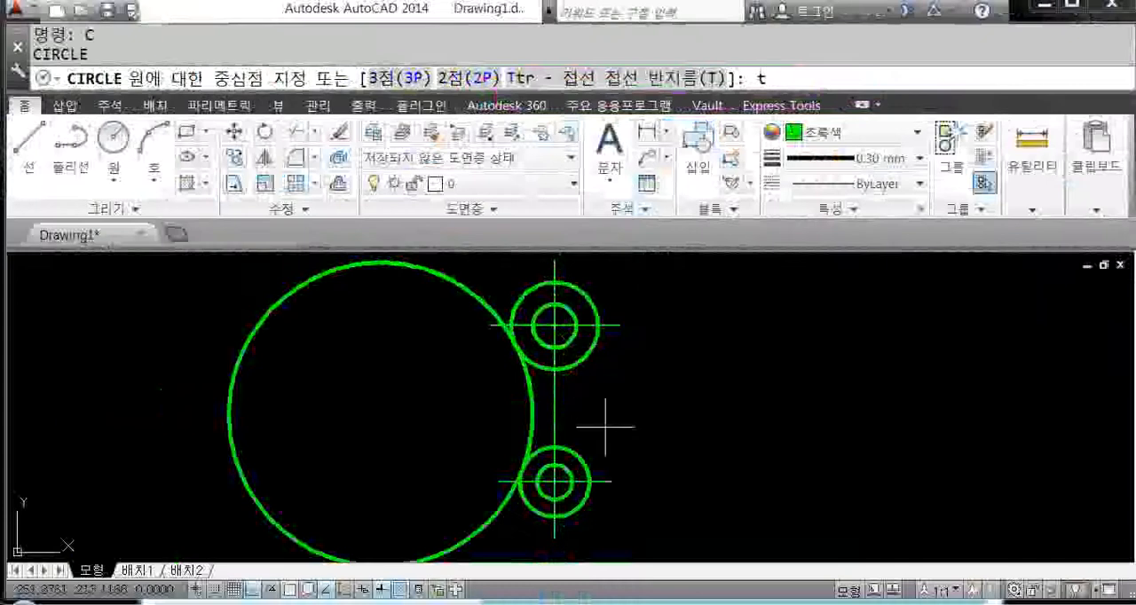
key(Return)
click(598, 330)
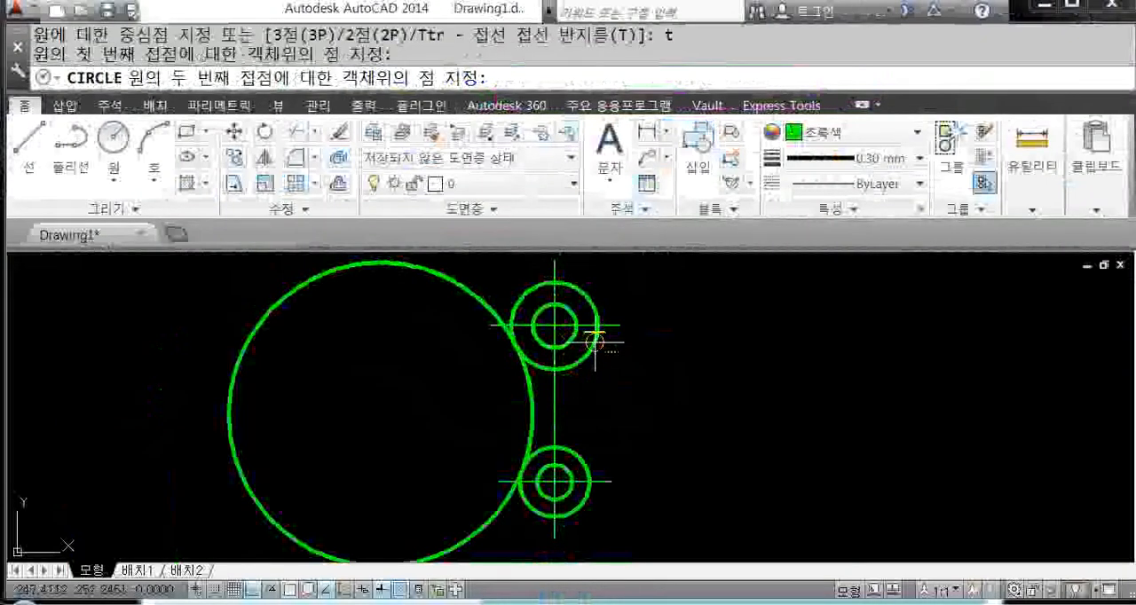
click(588, 461)
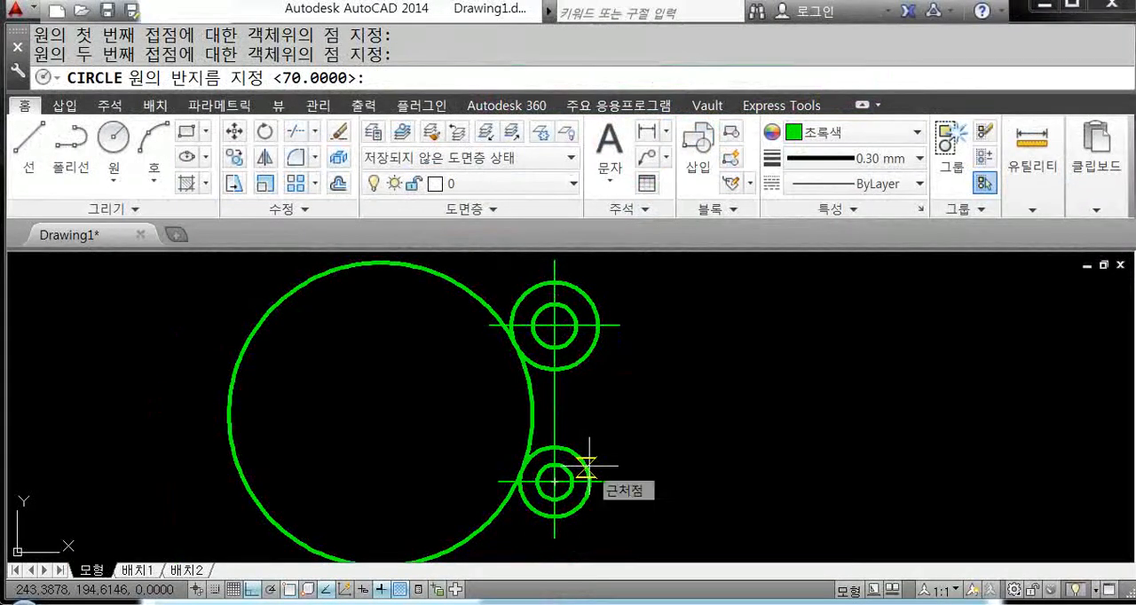
key(Return)
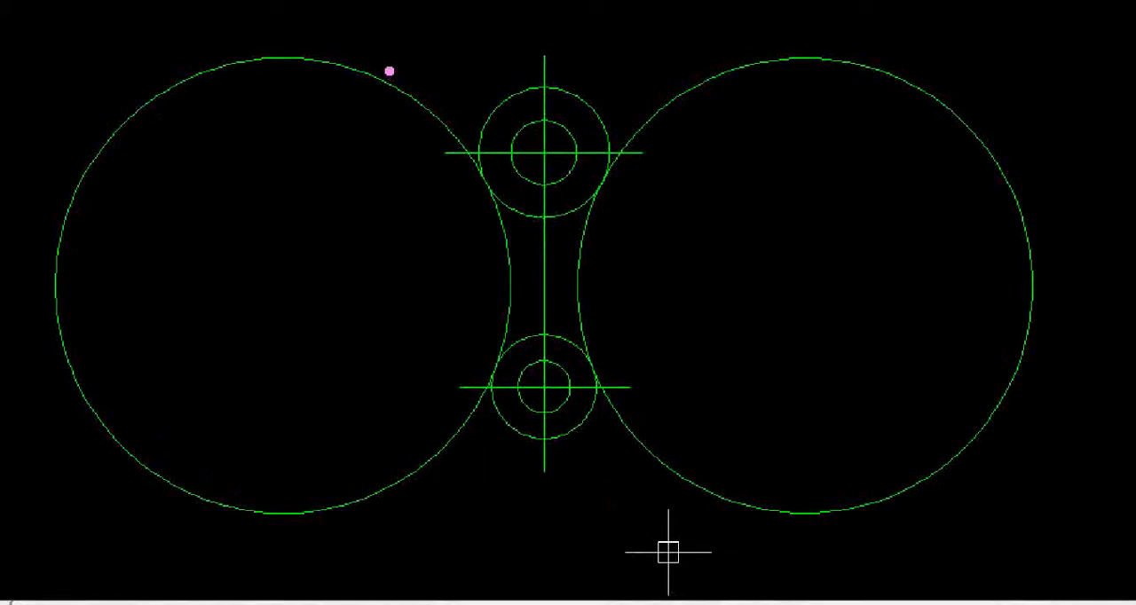
mouse_move(389, 71)
mouse_down()
mouse_move(367, 97)
mouse_move(387, 106)
mouse_up()
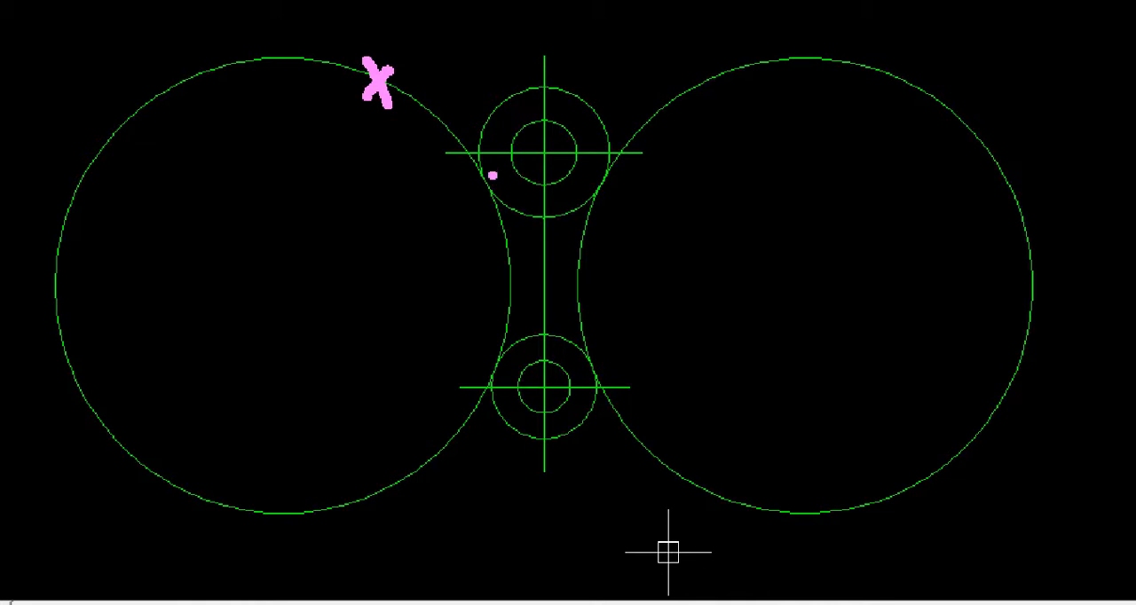
drag(474, 178, 483, 189)
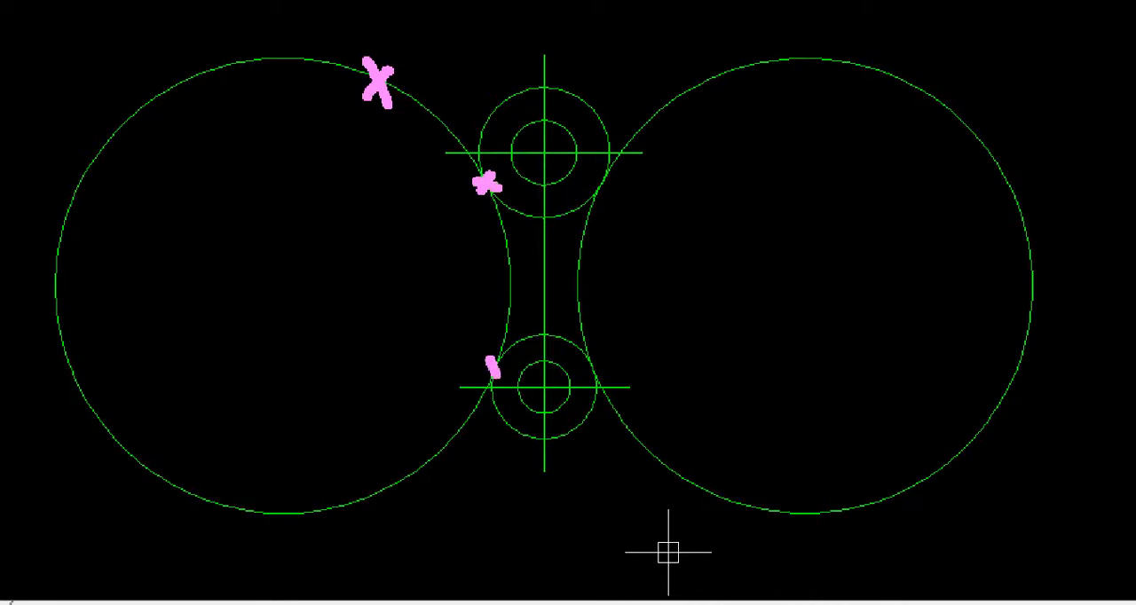
drag(474, 380, 509, 363)
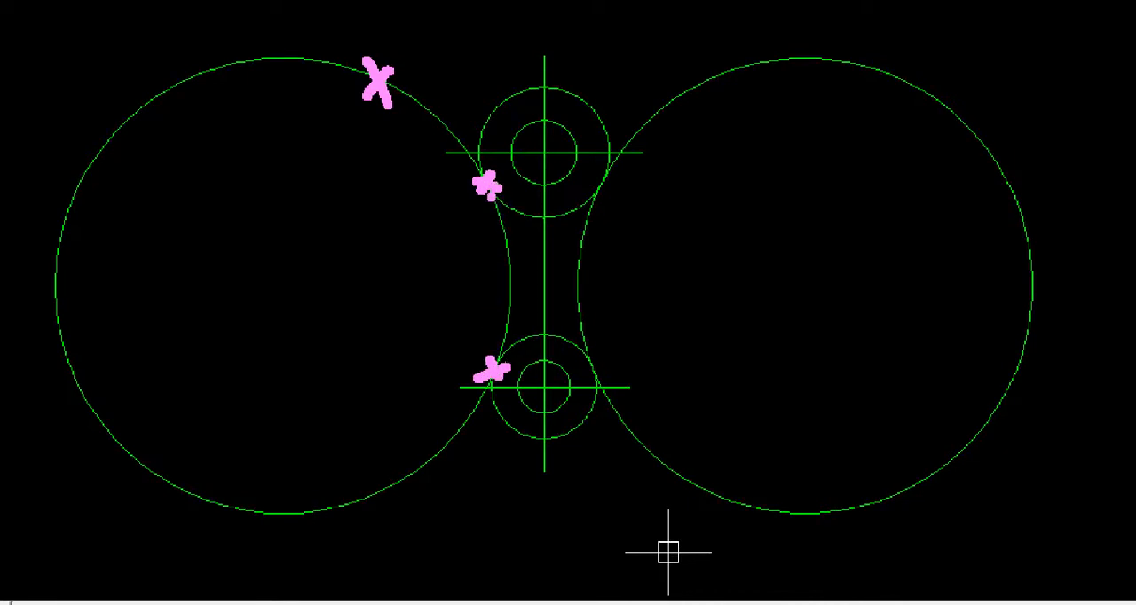
drag(485, 190, 503, 359)
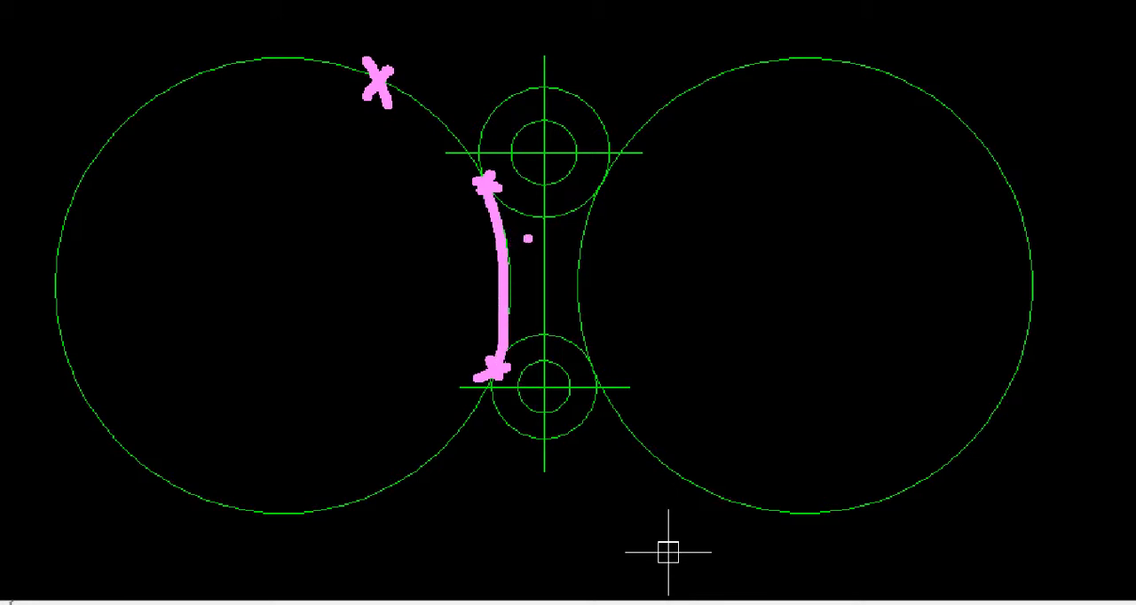
mouse_move(493, 185)
mouse_down()
mouse_move(332, 79)
mouse_move(101, 266)
mouse_move(292, 469)
mouse_move(418, 416)
mouse_up()
mouse_move(496, 167)
mouse_down()
mouse_move(465, 213)
mouse_move(520, 204)
mouse_up()
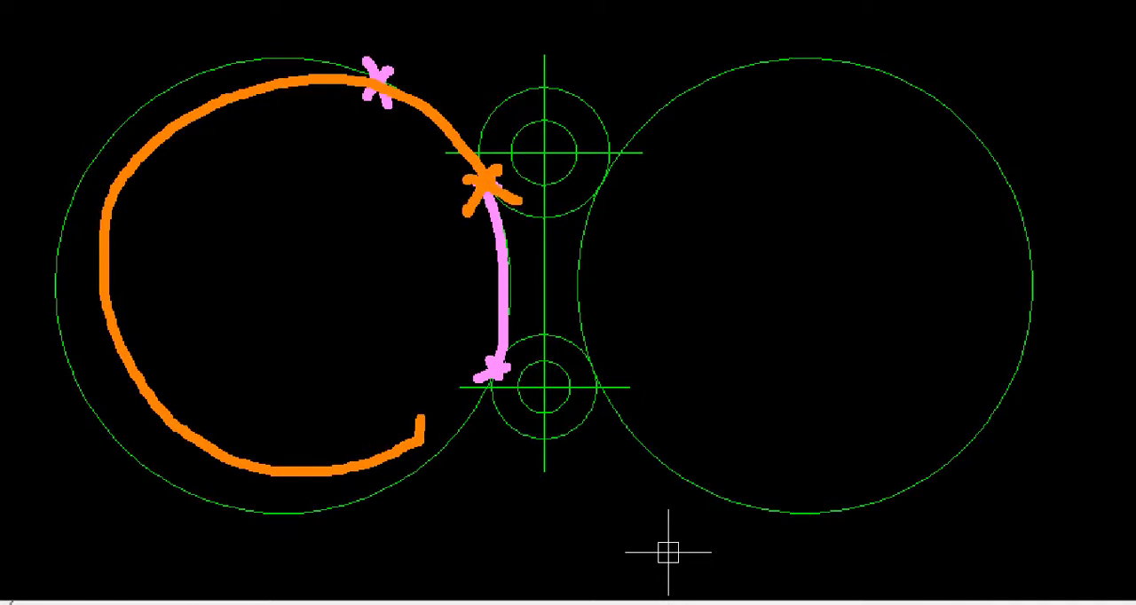
mouse_move(486, 340)
mouse_down()
mouse_move(501, 392)
mouse_move(531, 366)
mouse_up()
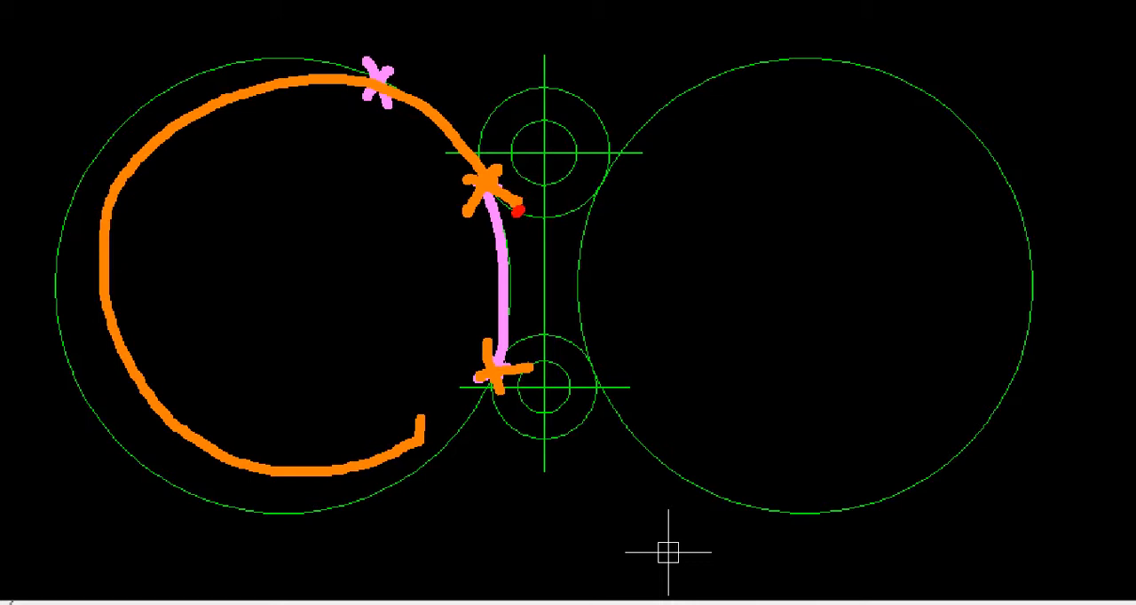
mouse_move(518, 211)
mouse_down()
mouse_move(476, 150)
mouse_move(537, 88)
mouse_move(606, 140)
mouse_move(571, 209)
mouse_move(512, 213)
mouse_up()
click(506, 340)
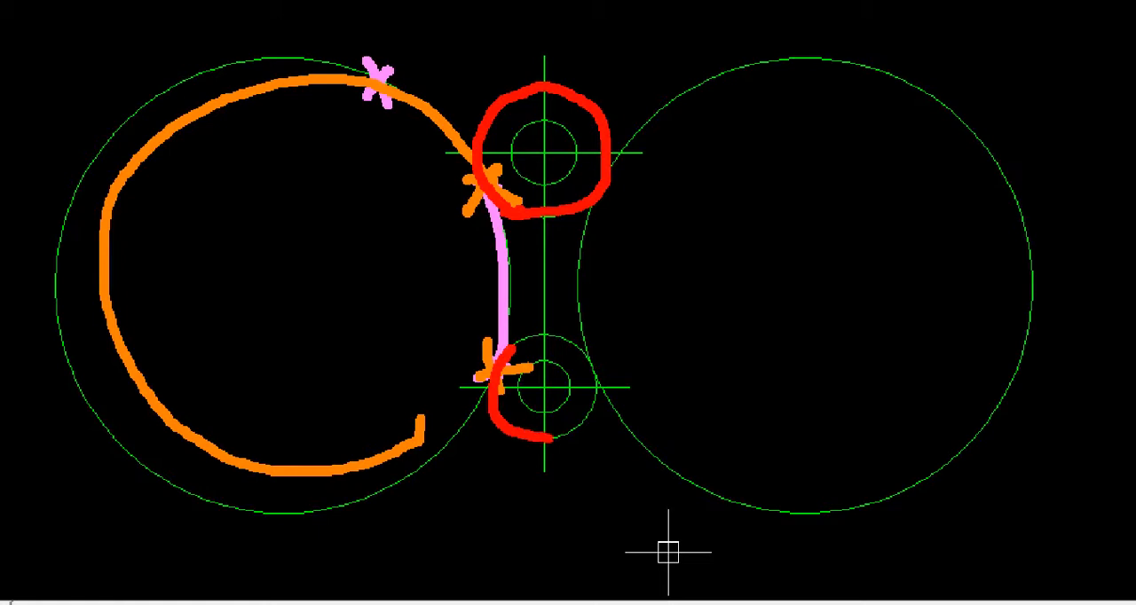
mouse_move(550, 437)
mouse_down()
mouse_move(595, 371)
mouse_move(511, 334)
mouse_up()
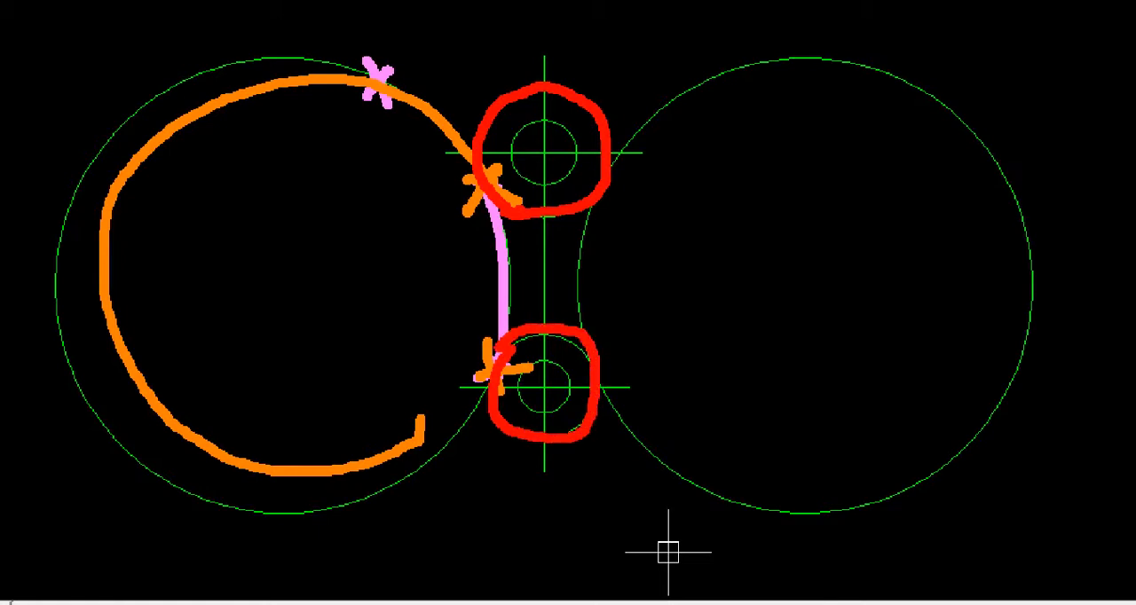
key(Escape)
Step: Trim away the outer part of the left radius-70 circle, using the upper and lower outer circles as cutting edges
text(t)
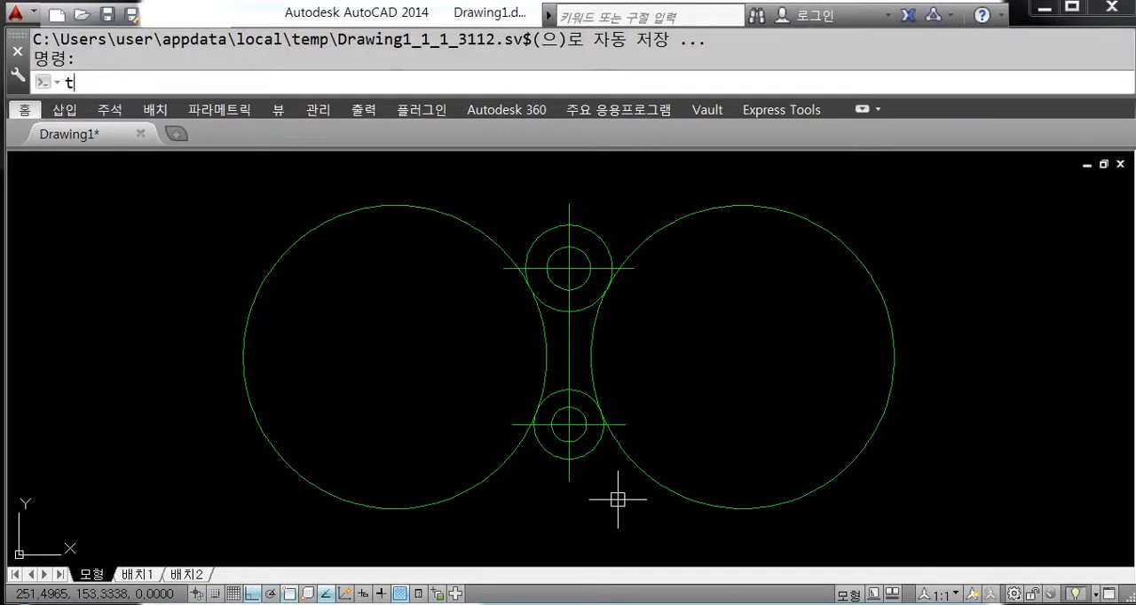
text(r)
key(Return)
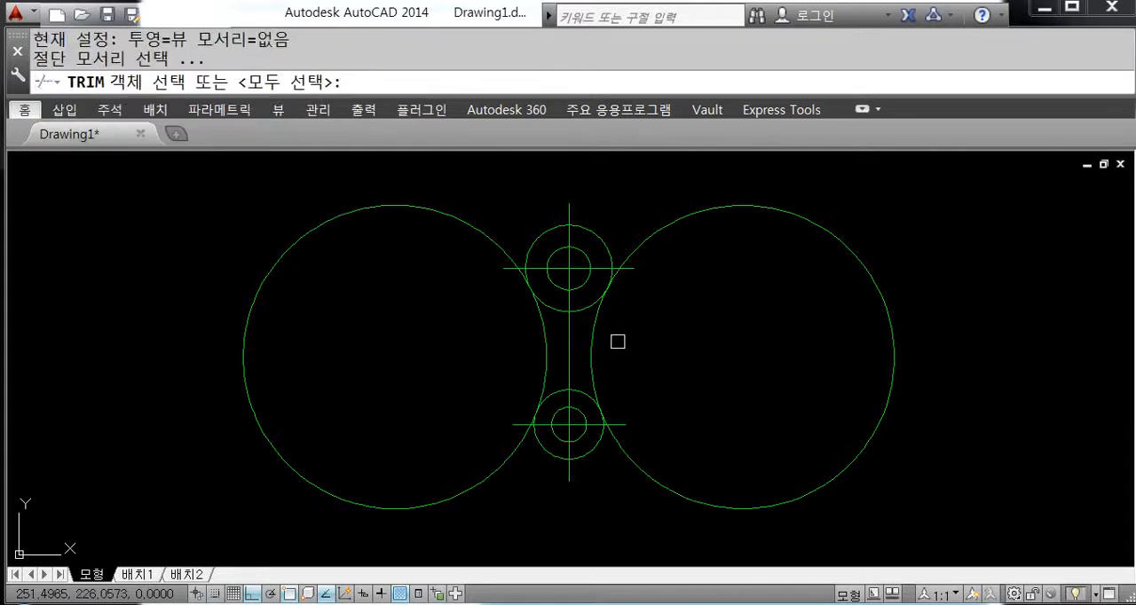
click(538, 239)
click(548, 453)
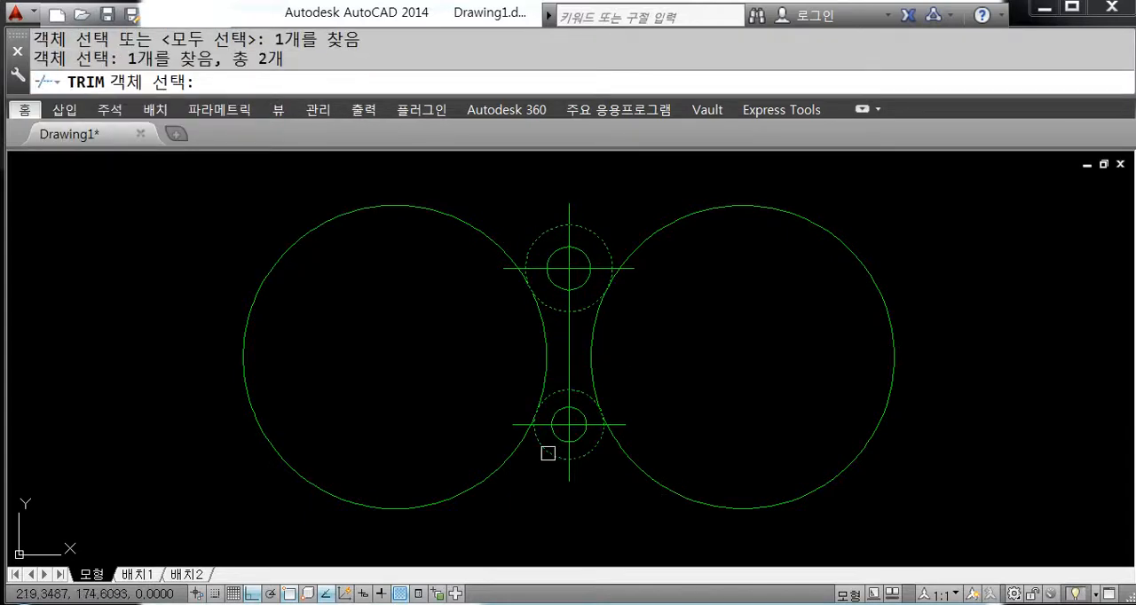
key(Return)
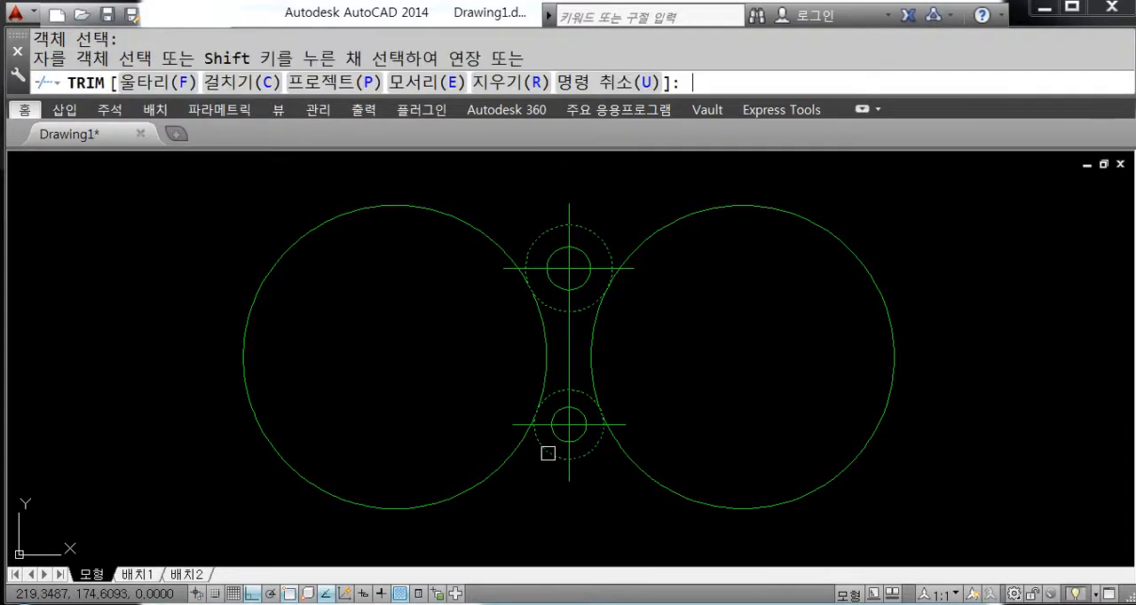
click(473, 229)
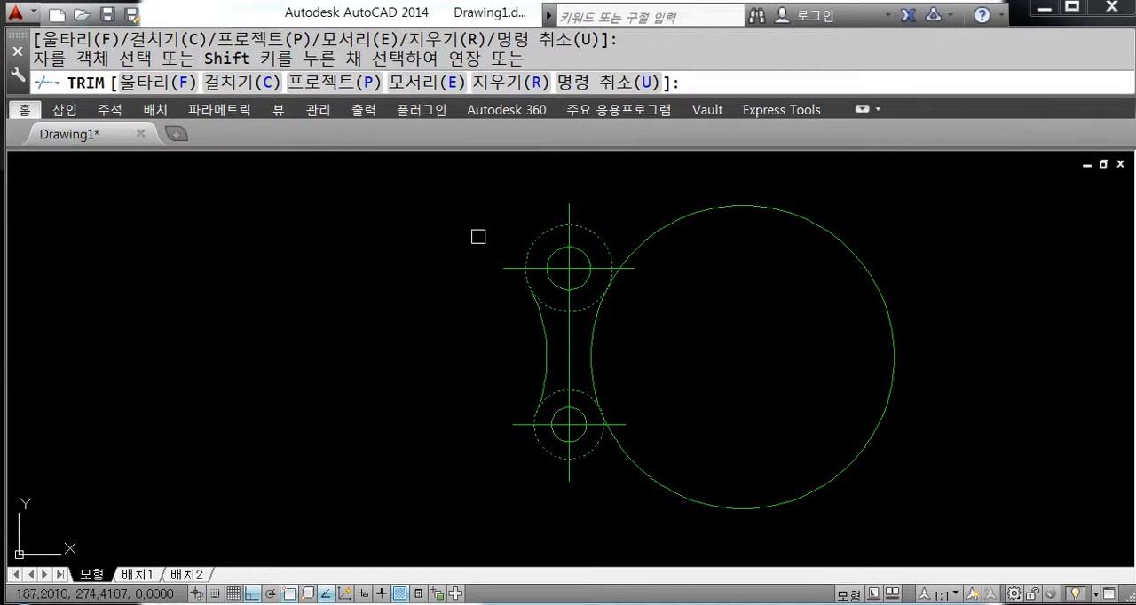
Step: Trim the inner arc of the right radius-70 circle between the two outer circles and undo that trim
click(592, 334)
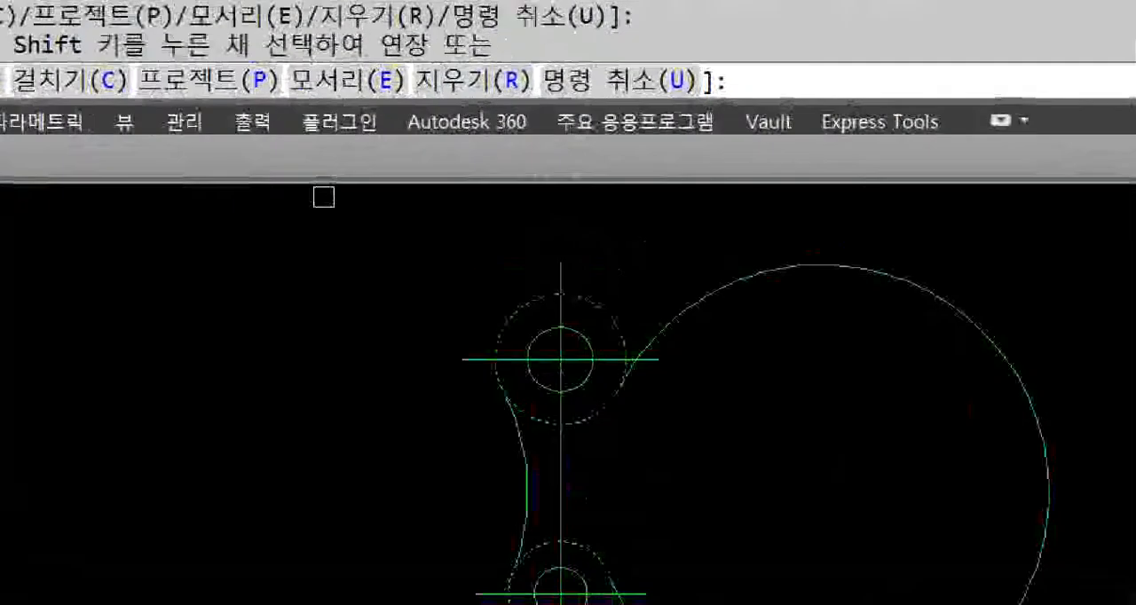
key(super)
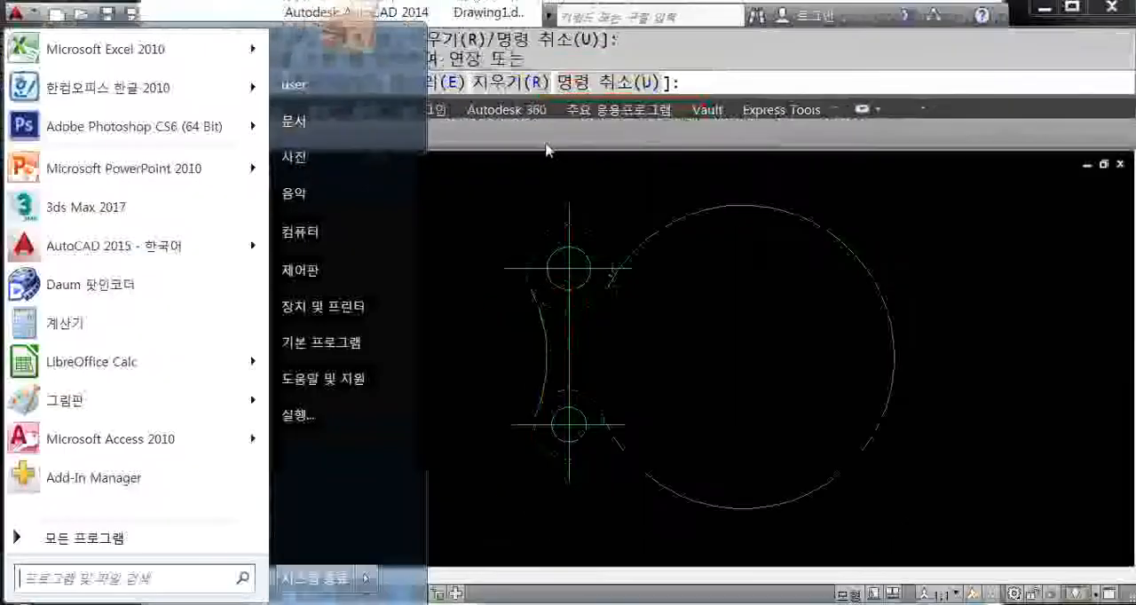
text(u)
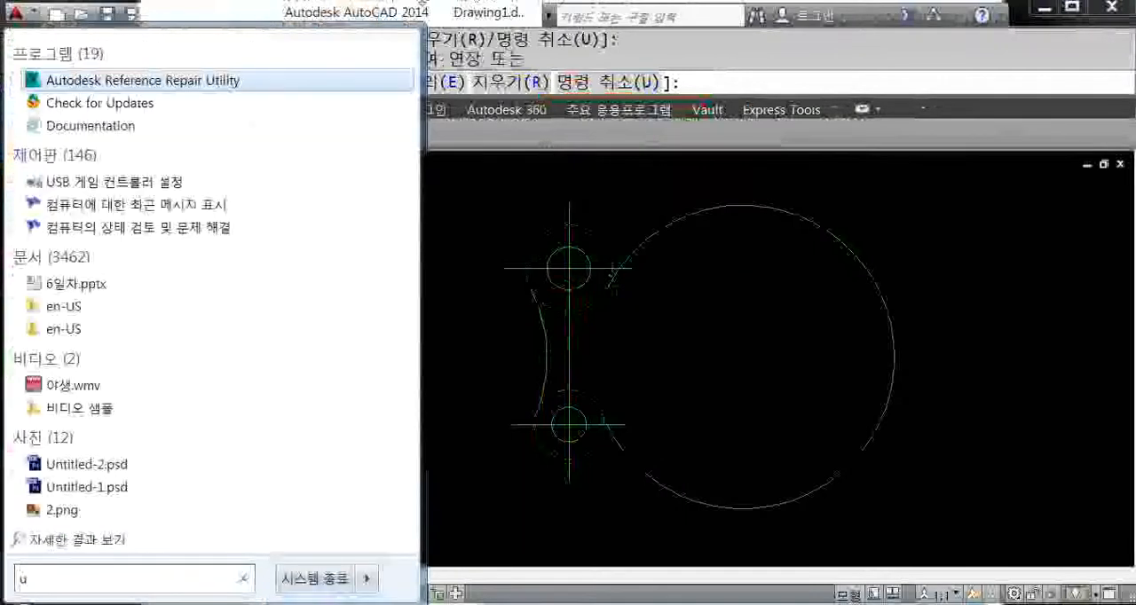
click(702, 83)
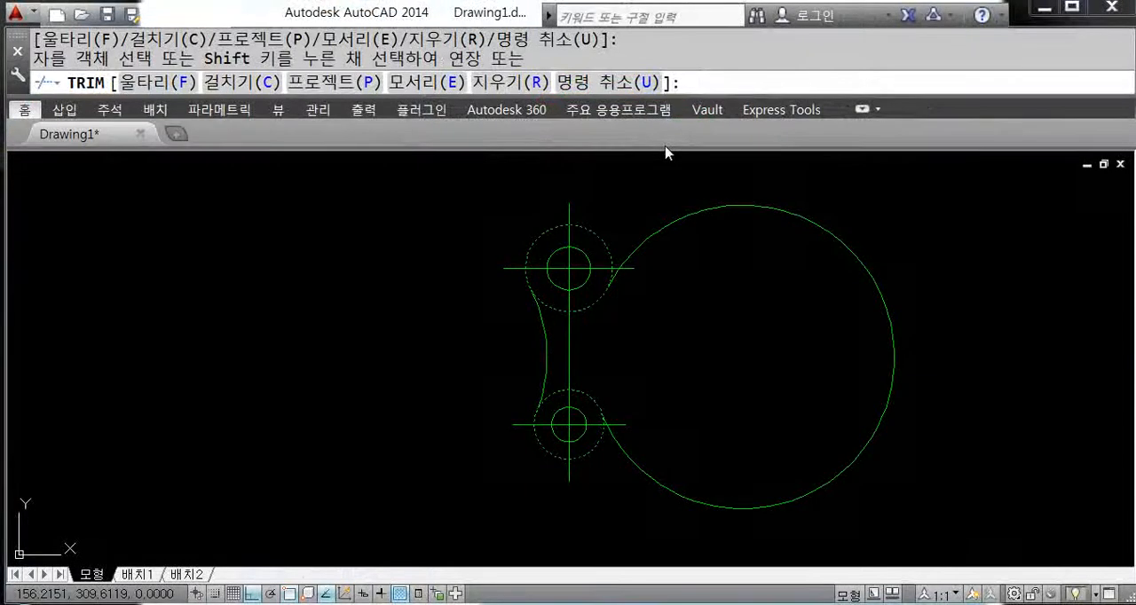
text(u)
key(Return)
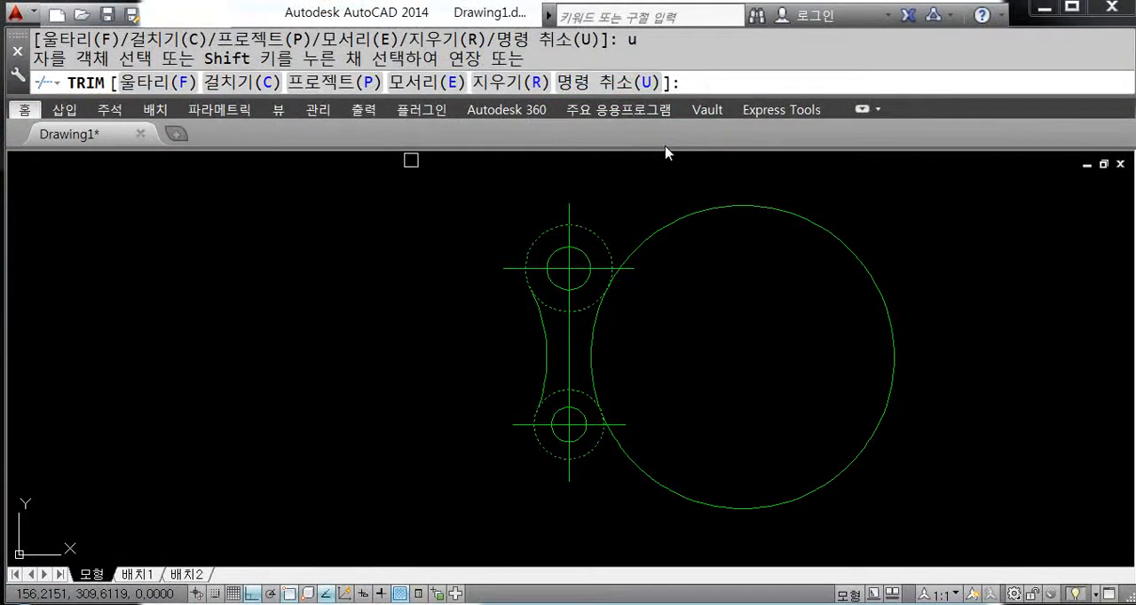
Step: Trim away the outer part of the right radius-70 circle, keeping its arc between the two outer circles, and finish trimming
click(728, 207)
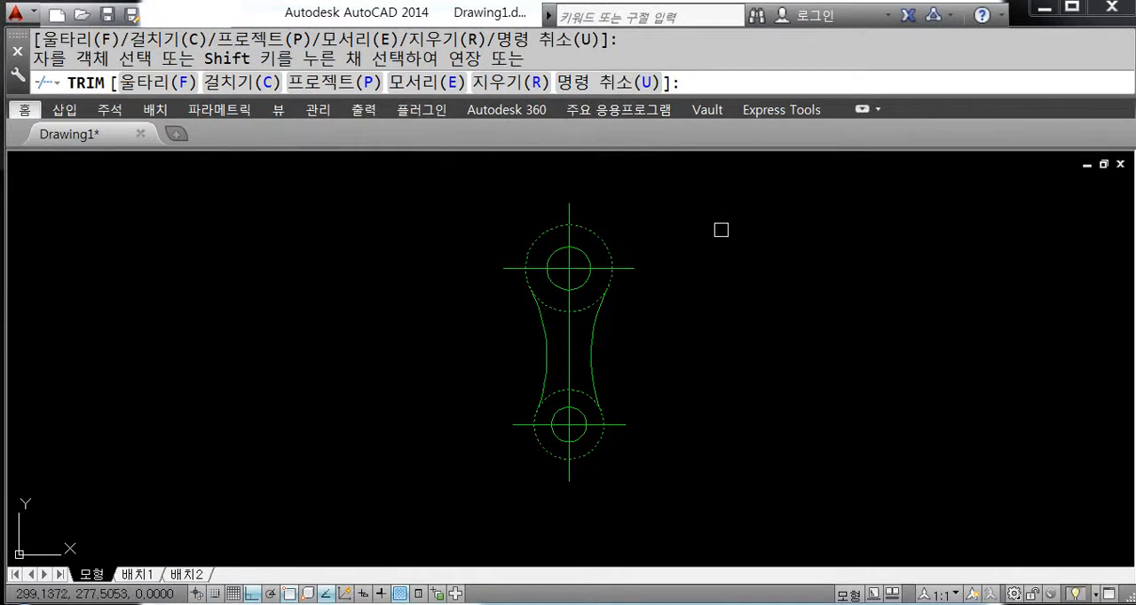
key(Return)
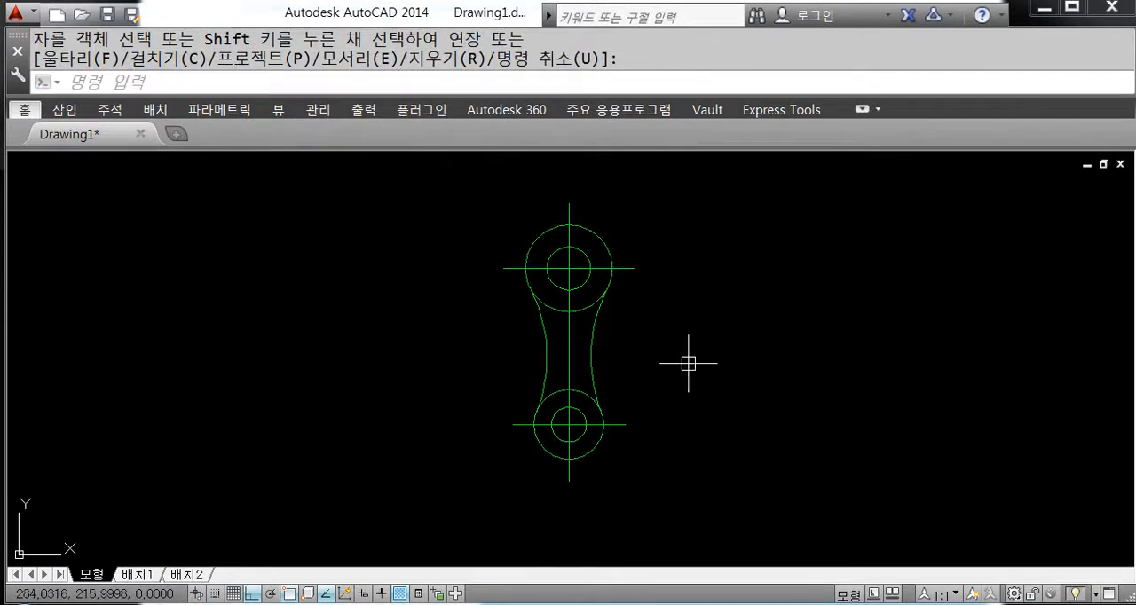
Step: Change the vertical and both horizontal centre lines of the link to red with the CENTER linetype
middle_drag(654, 331, 667, 349)
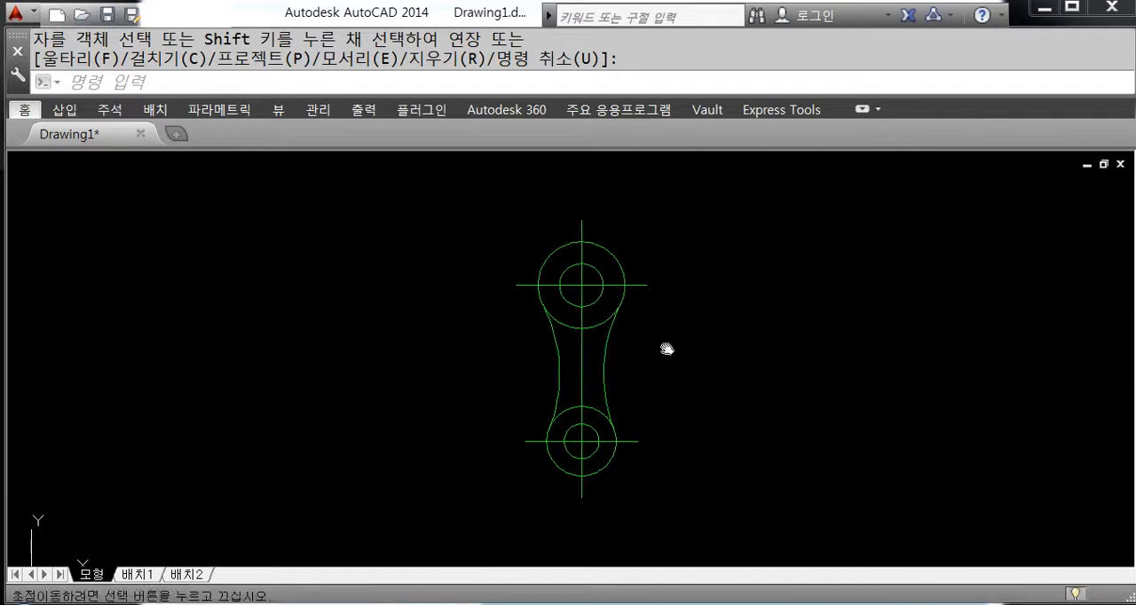
scroll(614, 300, up, 2)
middle_drag(616, 305, 613, 272)
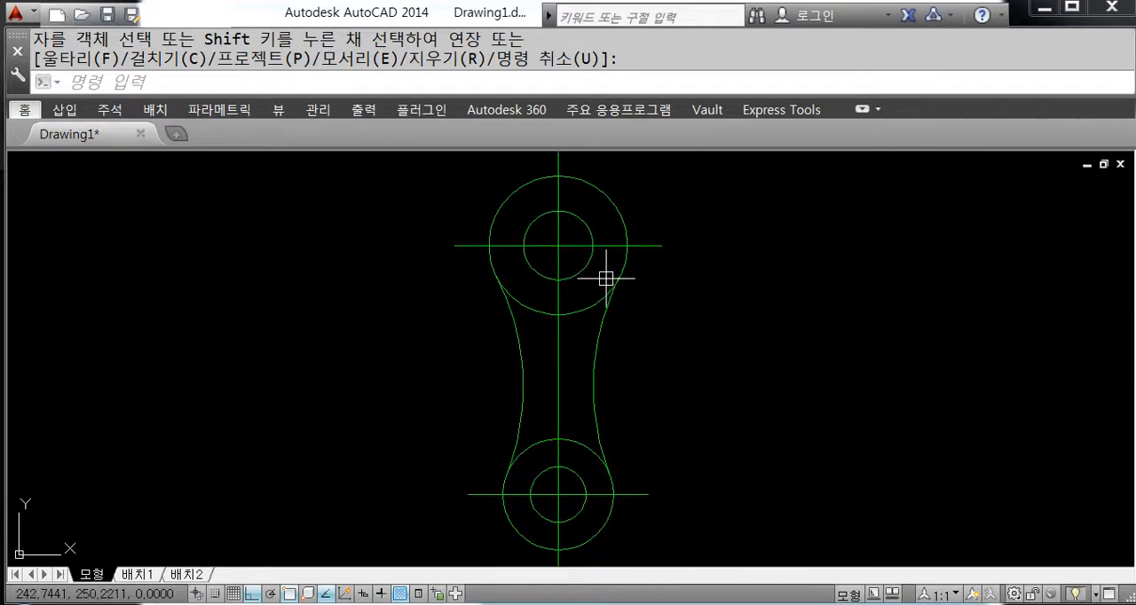
key(Return)
click(571, 246)
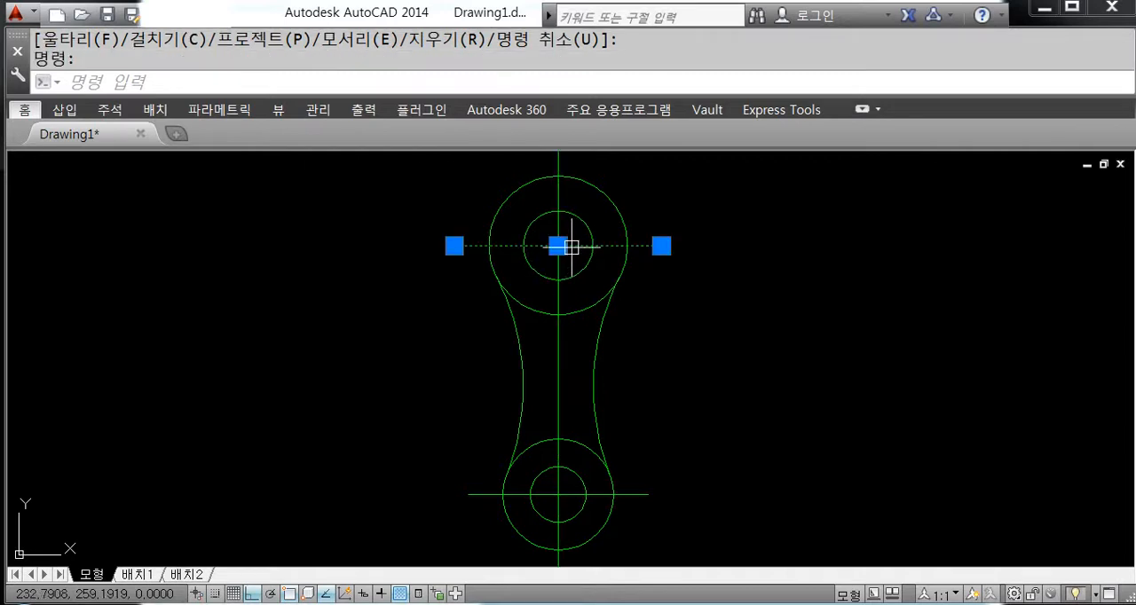
click(558, 229)
click(569, 491)
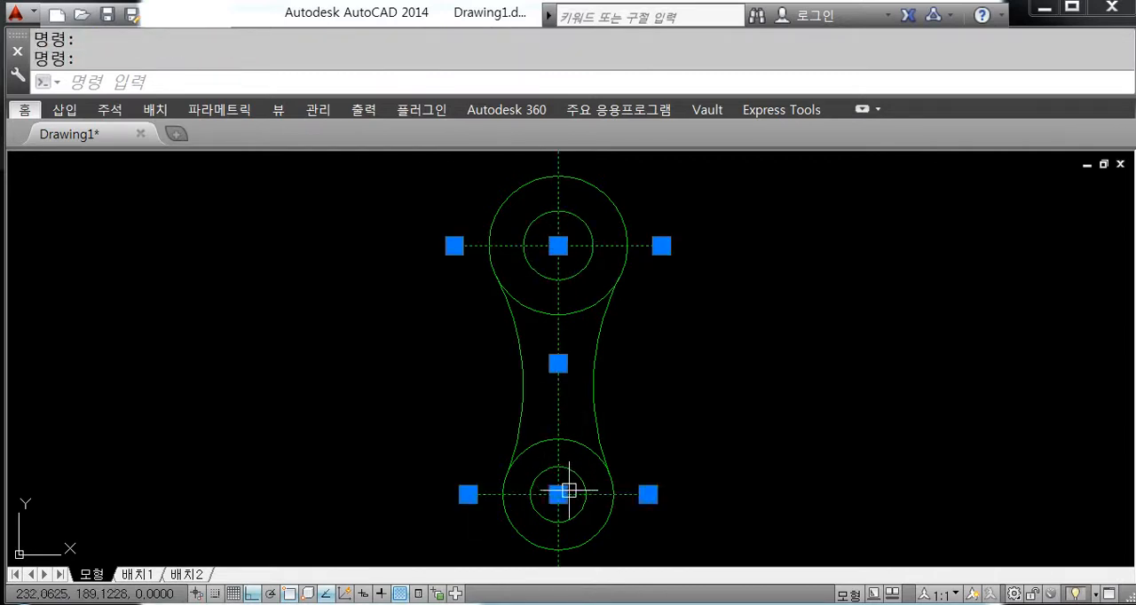
click(864, 109)
click(854, 142)
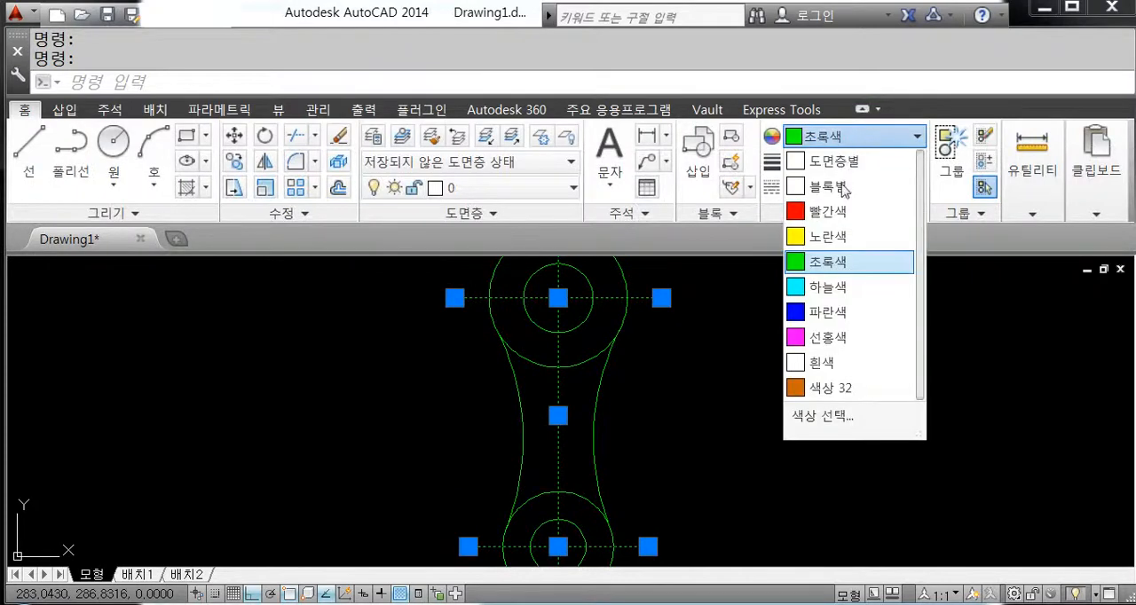
click(843, 215)
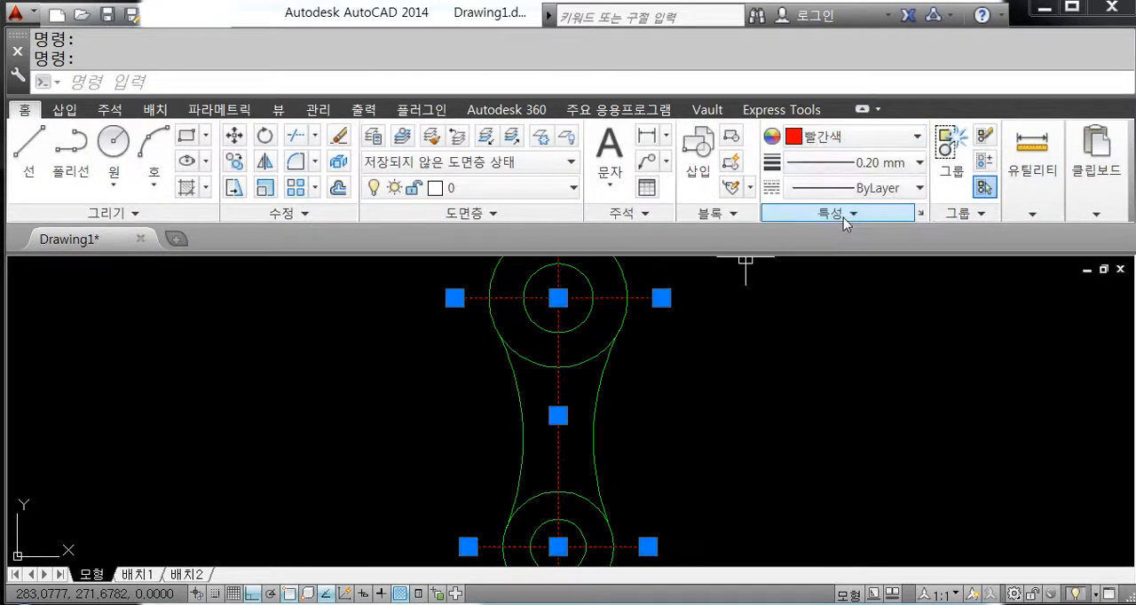
click(883, 189)
click(885, 263)
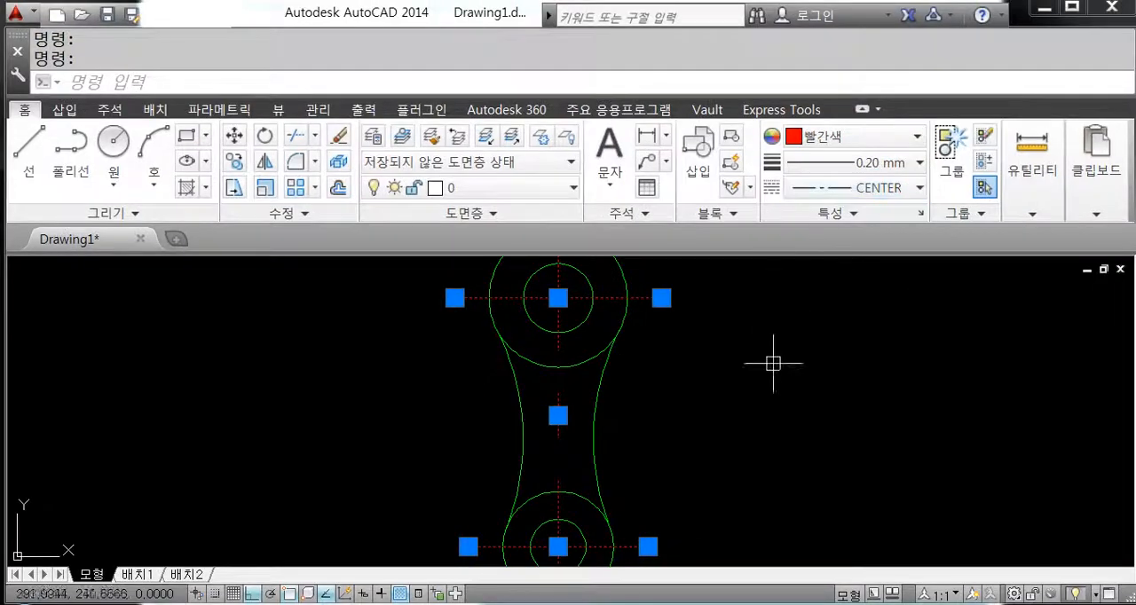
key(Escape)
Step: Select the upper horizontal centre line to examine its colour, lineweight and linetype, and clear the selection
scroll(737, 418, down, 2)
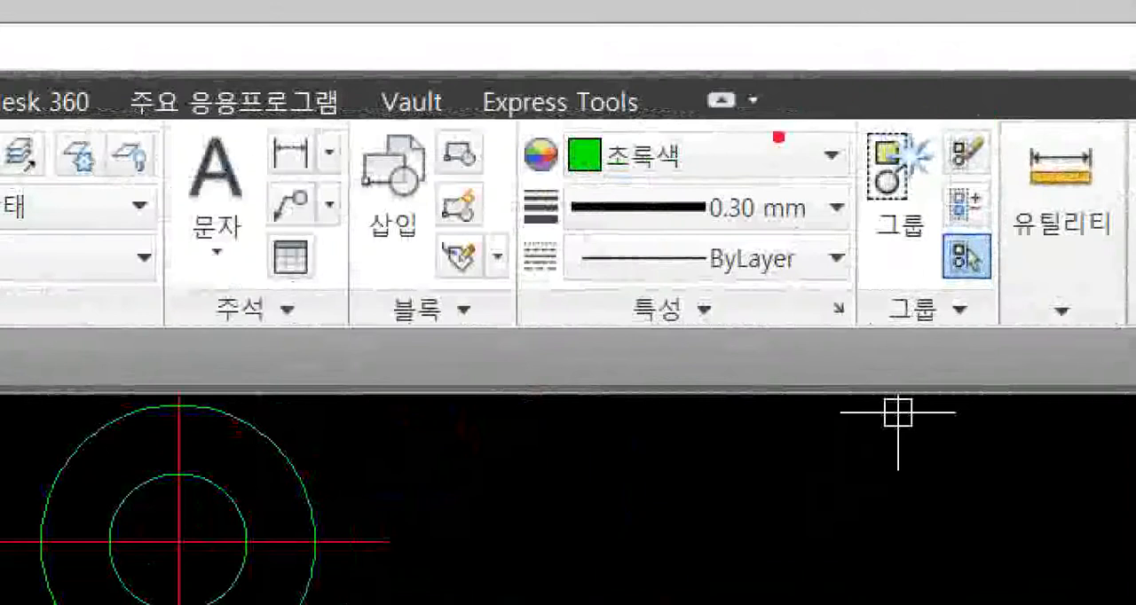
drag(703, 150, 770, 73)
mouse_move(801, 282)
mouse_down()
mouse_move(788, 289)
mouse_move(545, 222)
mouse_move(841, 147)
mouse_move(830, 323)
mouse_up()
key(Escape)
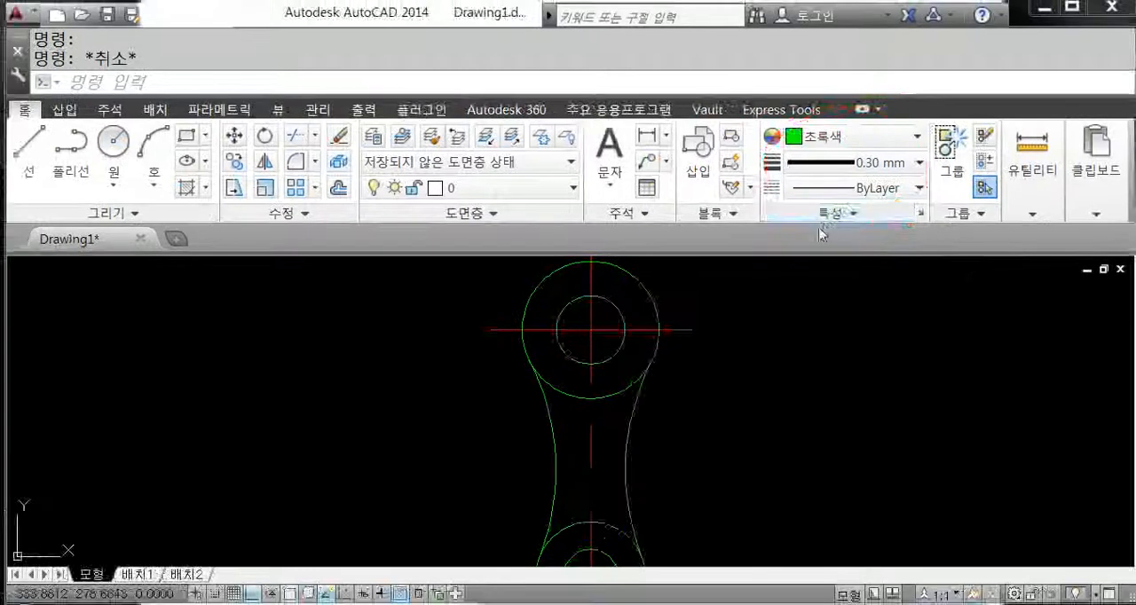
click(680, 330)
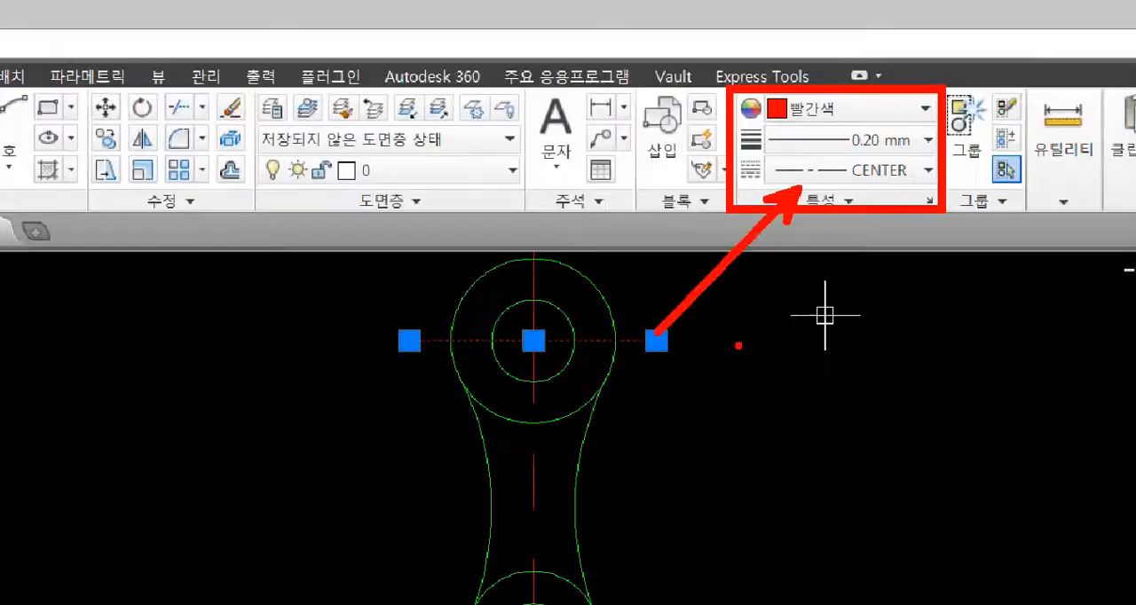
key(Escape)
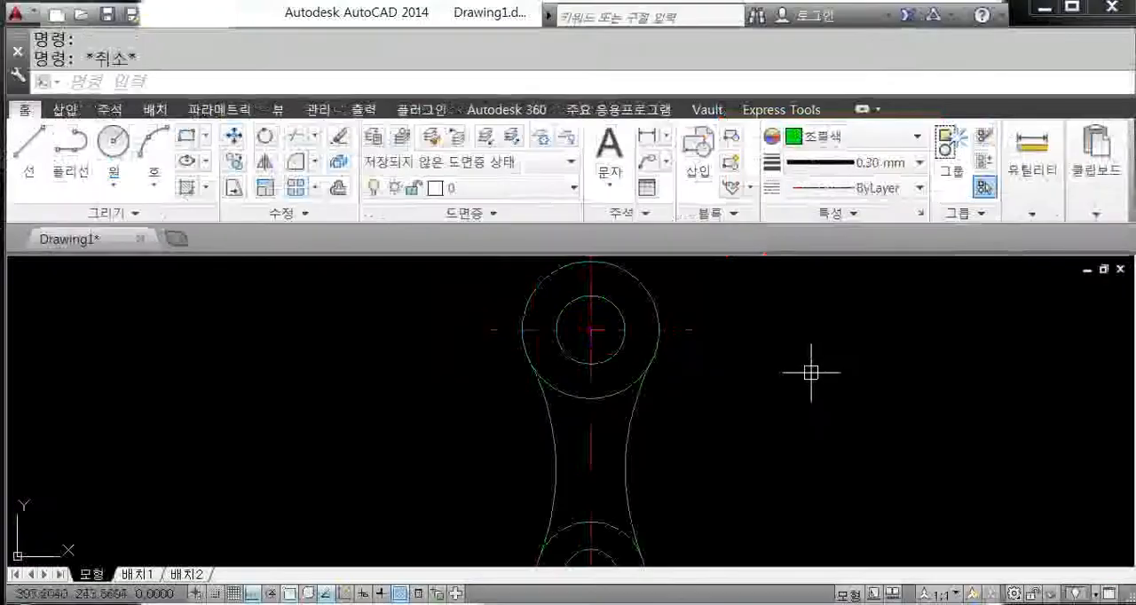
Step: Set the global linetype scale to 1 with LTSCALE
scroll(738, 408, down, 2)
middle_drag(749, 419, 707, 388)
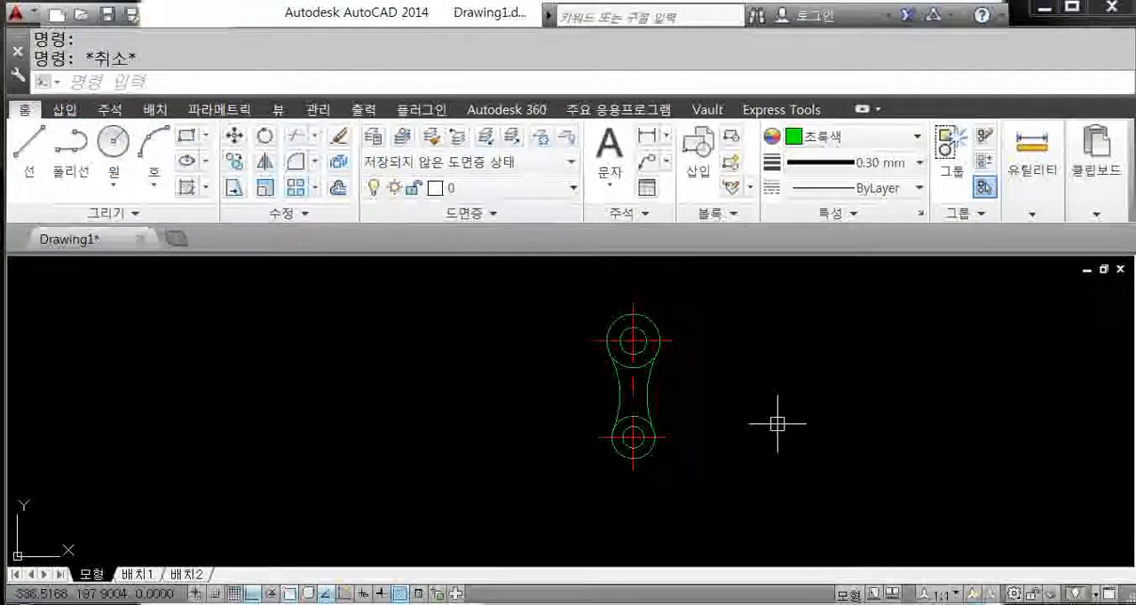
text(lts)
key(Return)
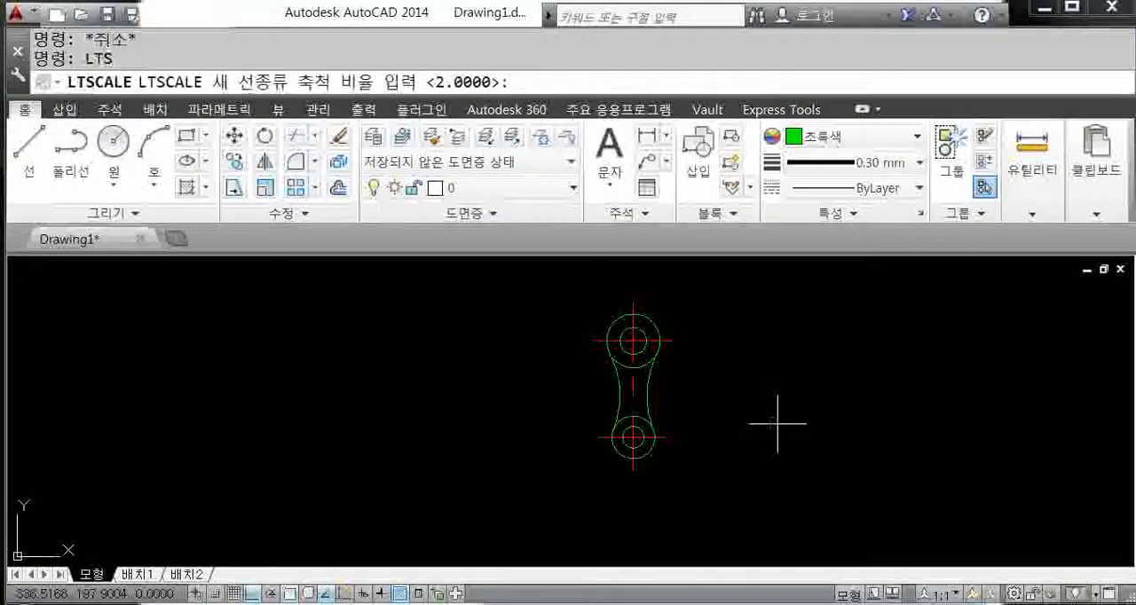
text(1)
key(Return)
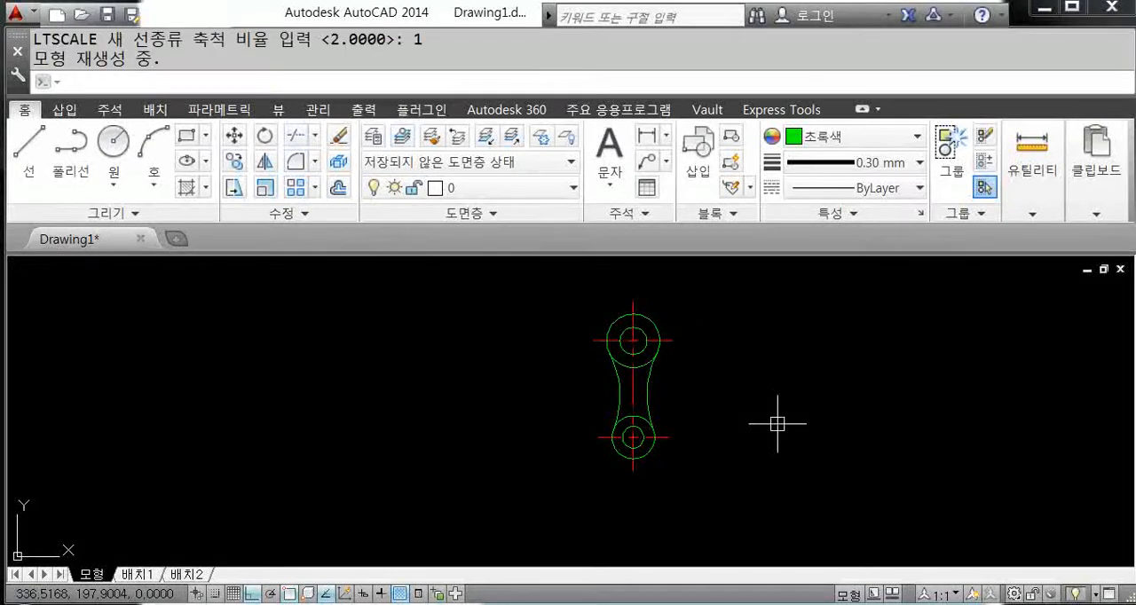
Step: Reduce the global linetype scale to 0.5 with LTSCALE
scroll(700, 400, up, 5)
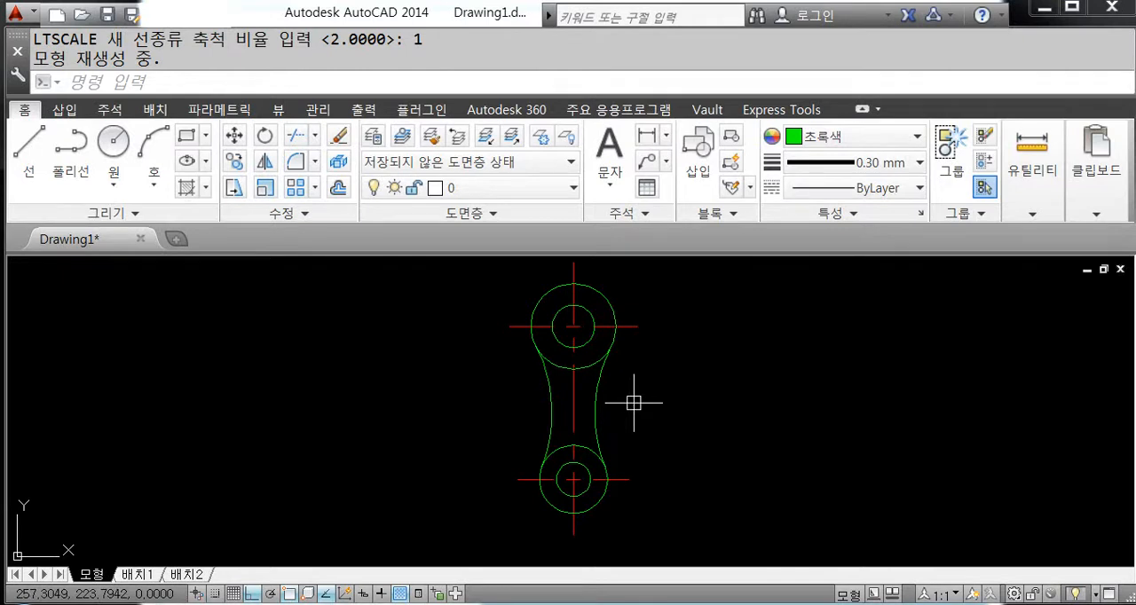
text(1)
key(Return)
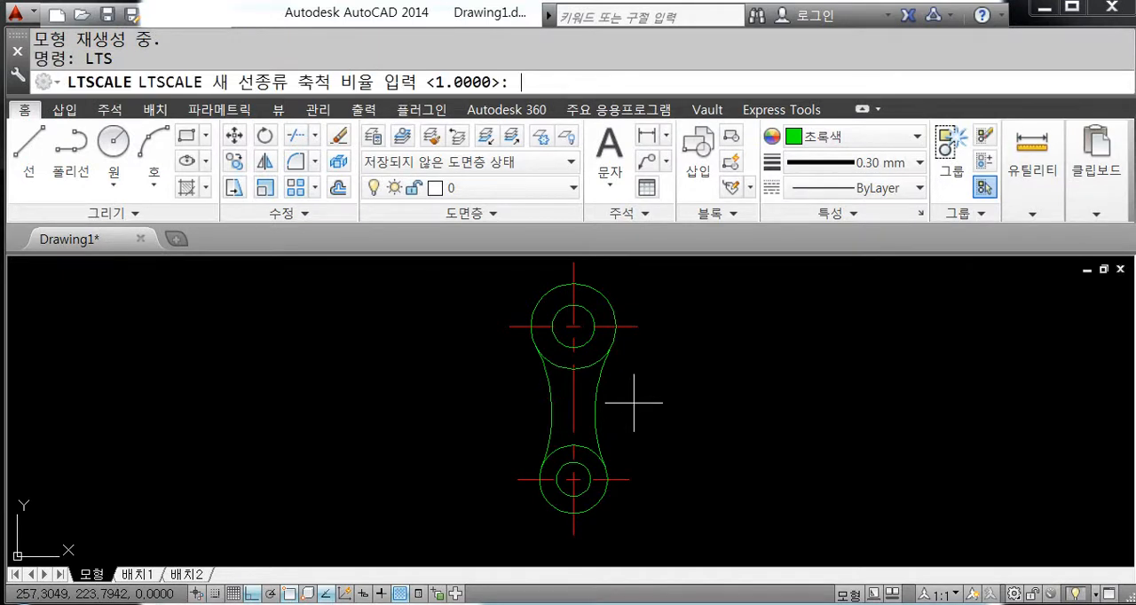
text(0.5)
key(Return)
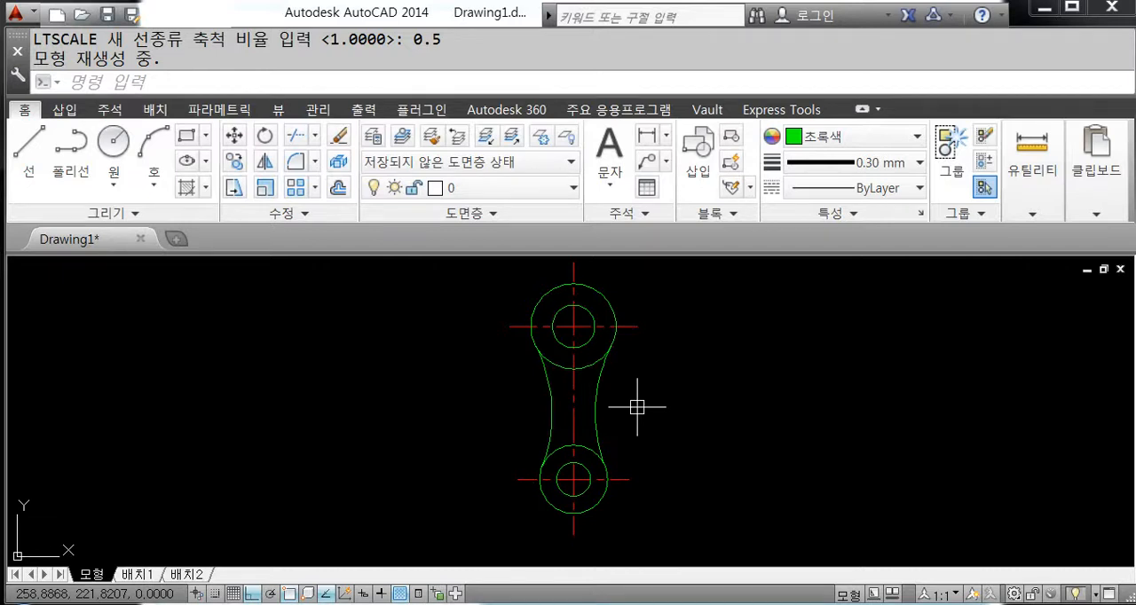
Step: Set the global linetype scale to 0.3 with LTSCALE and check the centre line pattern on the link
text(1)
text(ts)
key(Return)
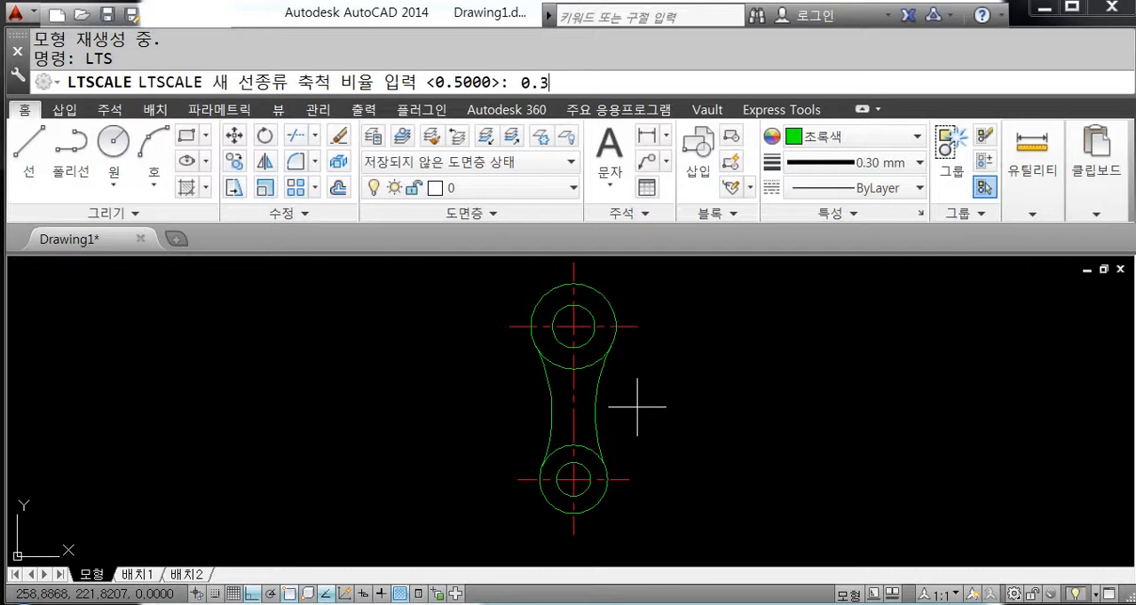
key(Return)
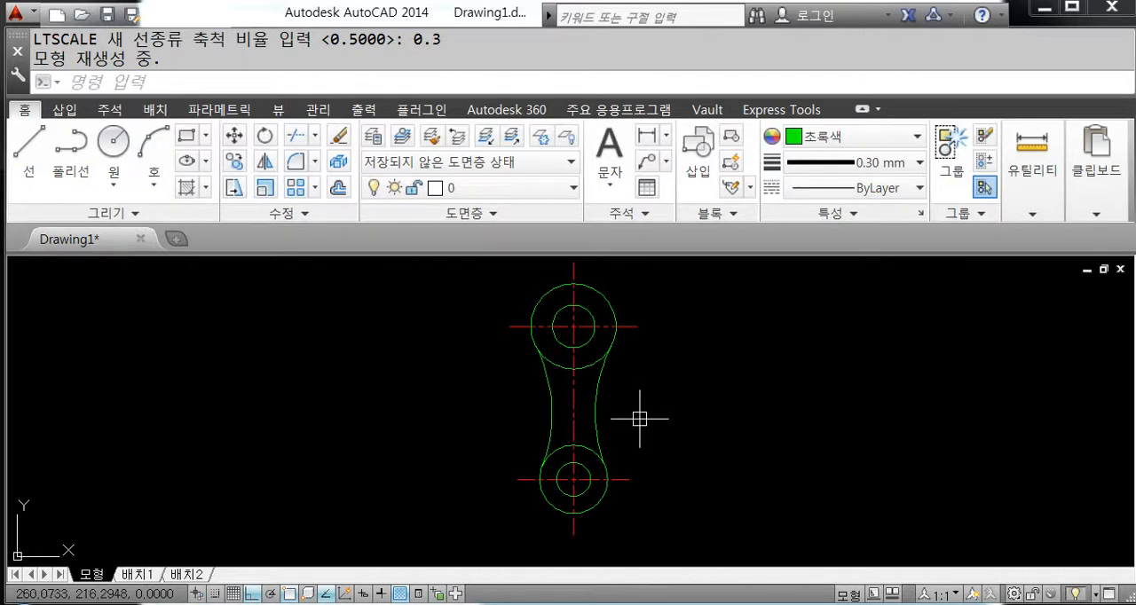
scroll(634, 380, down, 2)
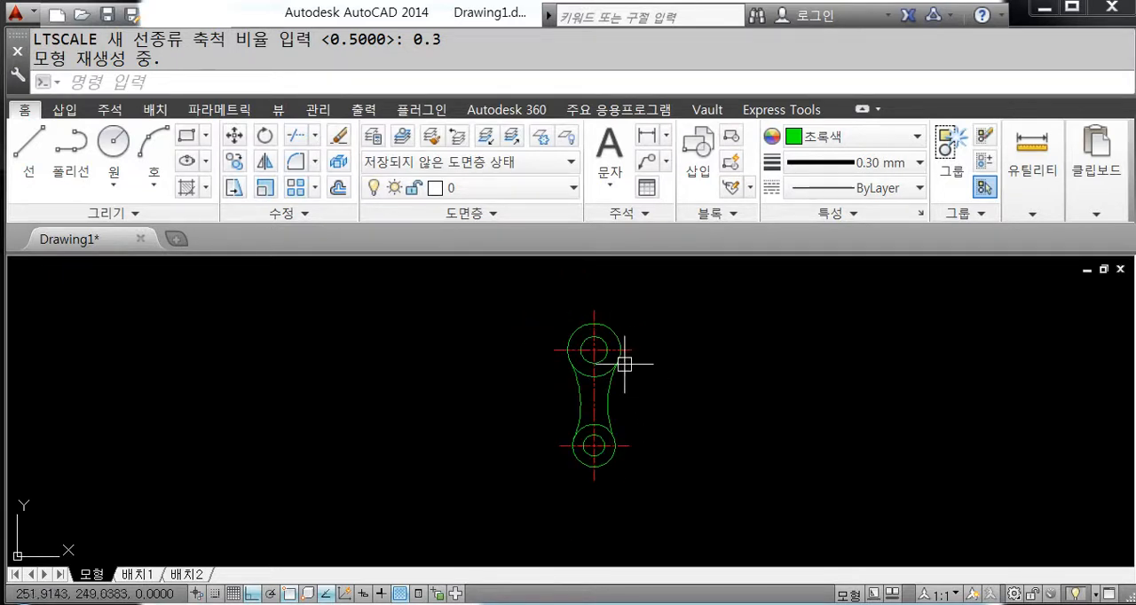
scroll(630, 368, up, 2)
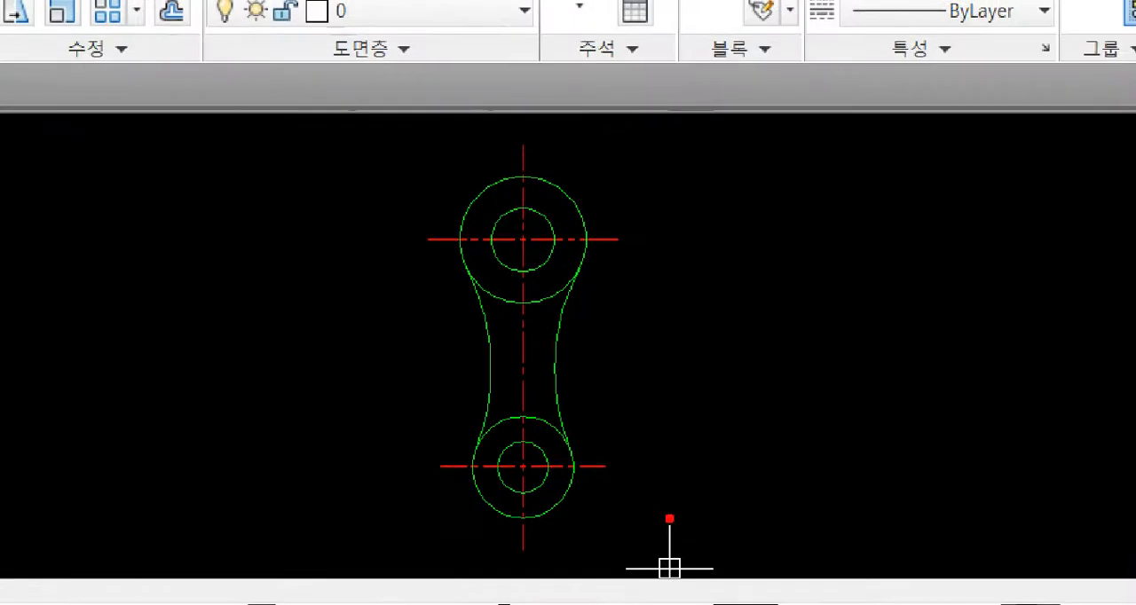
mouse_move(669, 518)
mouse_down()
mouse_move(346, 276)
mouse_move(623, 196)
mouse_move(624, 453)
mouse_up()
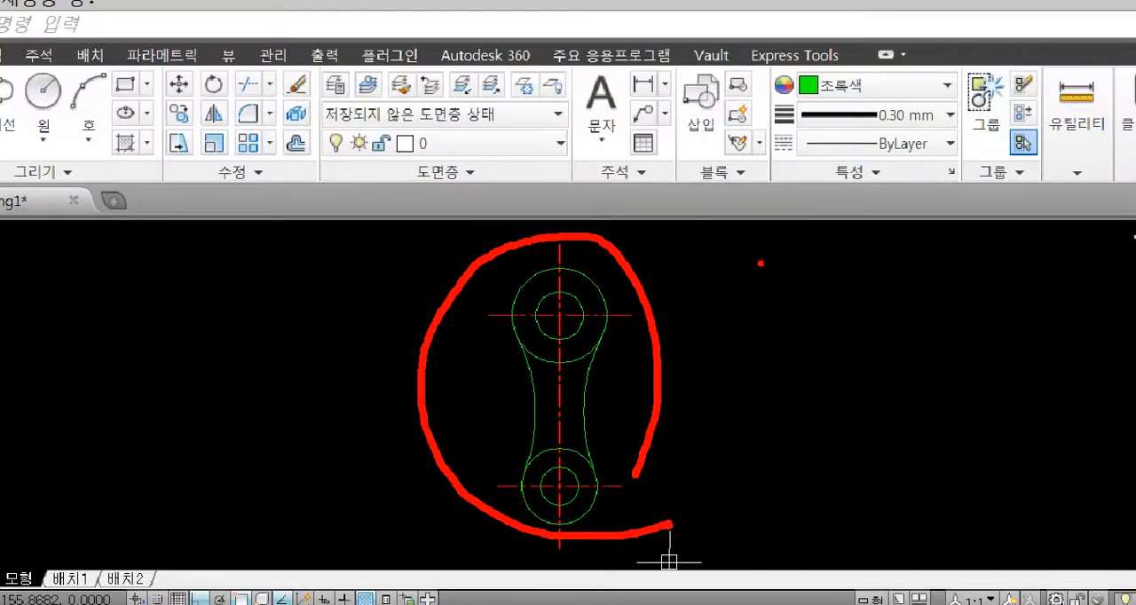
drag(760, 264, 817, 105)
drag(802, 169, 637, 306)
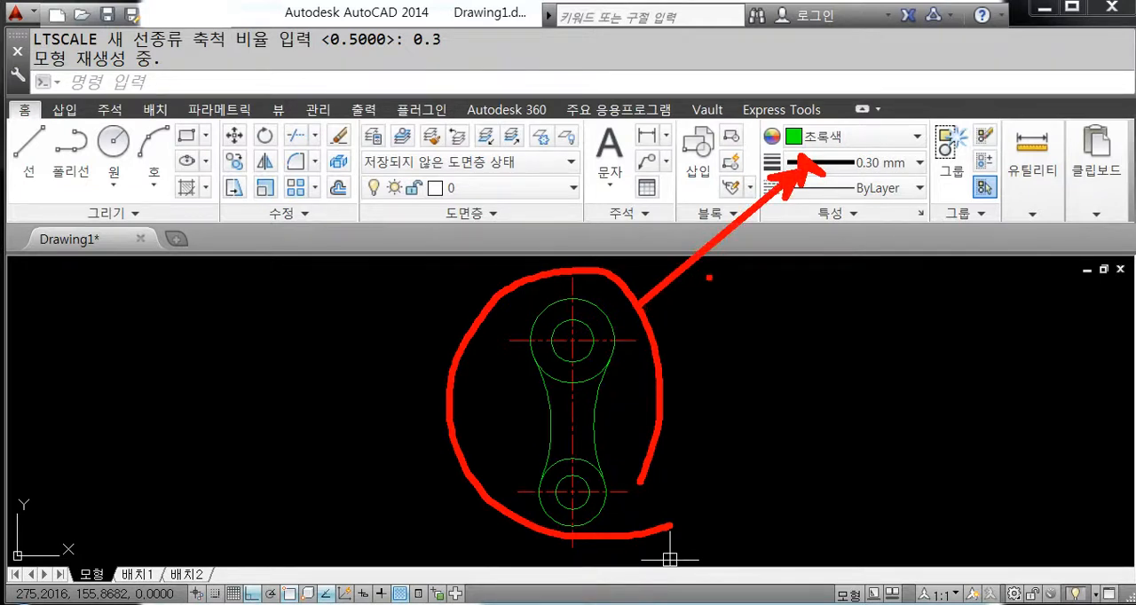
key(Escape)
Step: Set the current object colour to ByLayer and the current lineweight to 0.18 mm
click(868, 138)
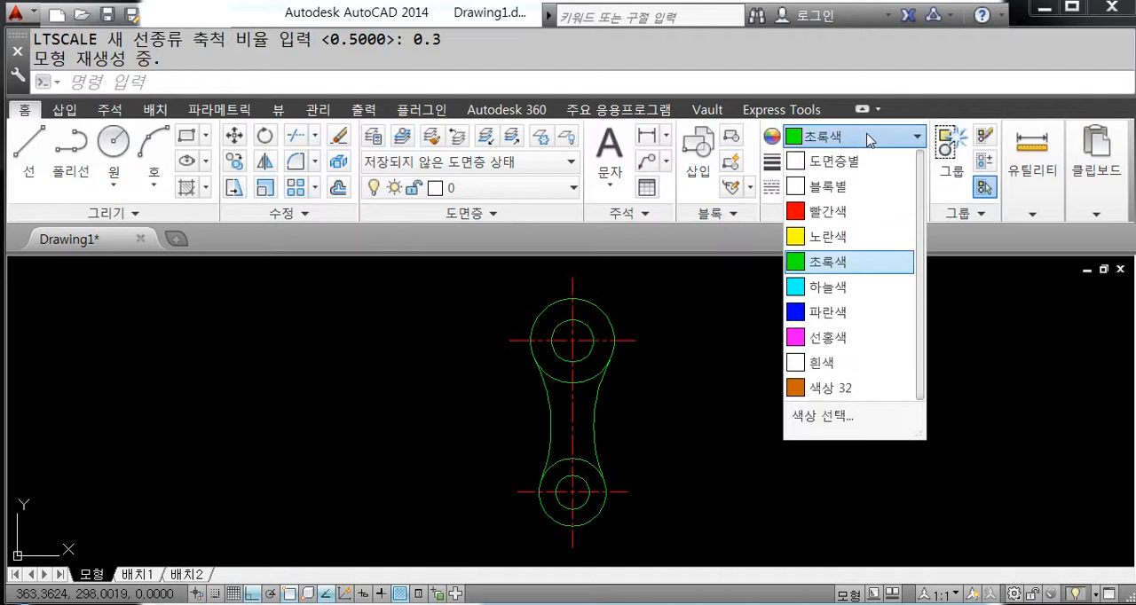
click(869, 161)
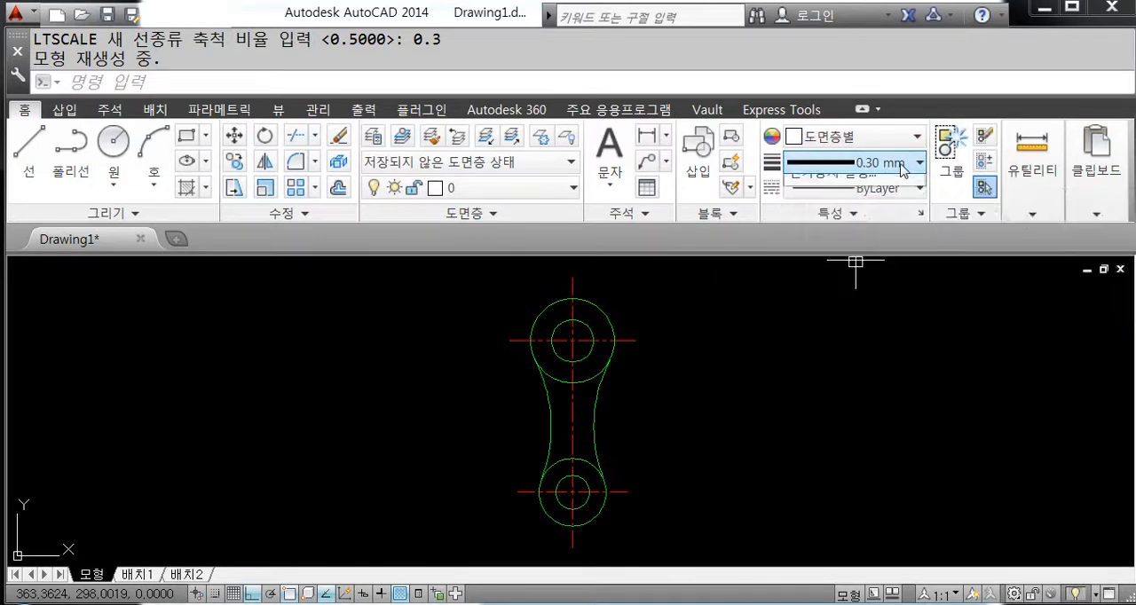
click(902, 165)
scroll(894, 219, up, 1)
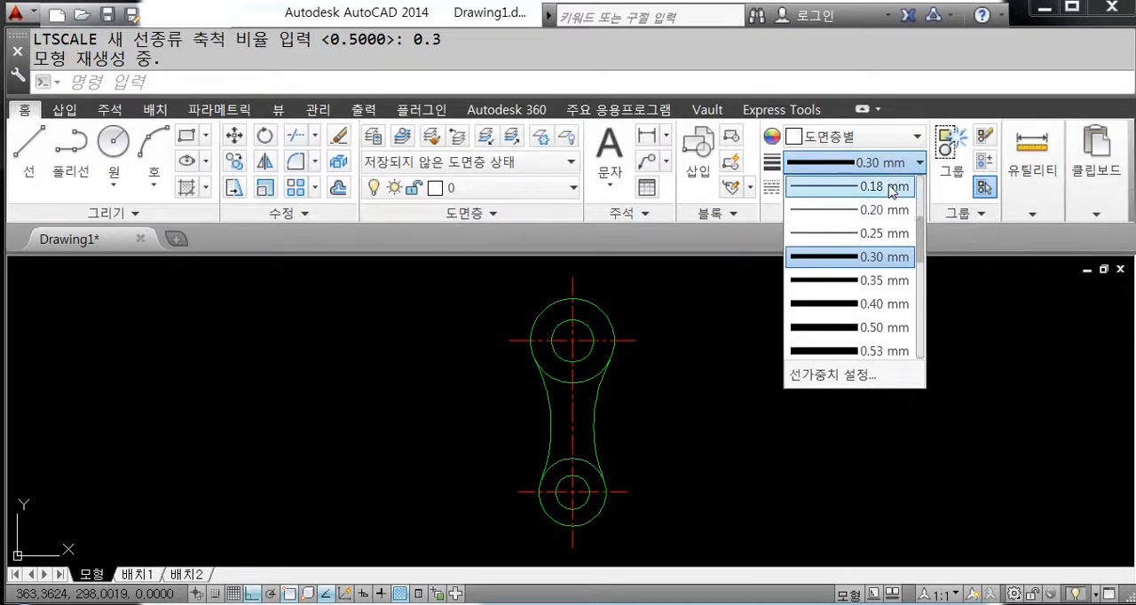
click(891, 187)
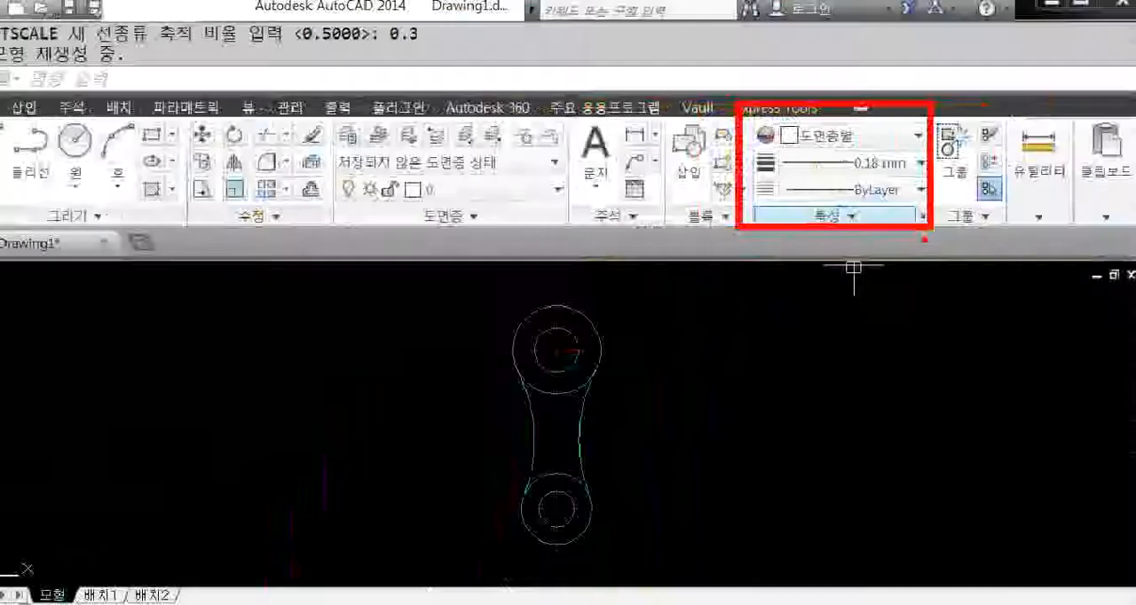
Step: Add a diameter dimension to the inner circle at the link's upper end, with its text outside the outer circle
click(651, 137)
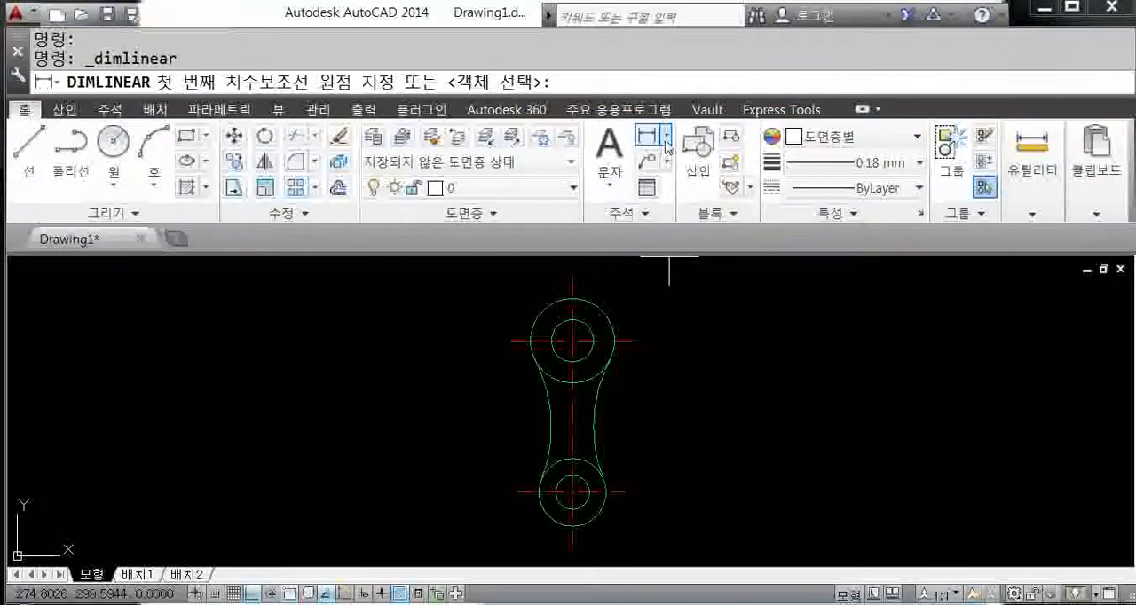
click(666, 137)
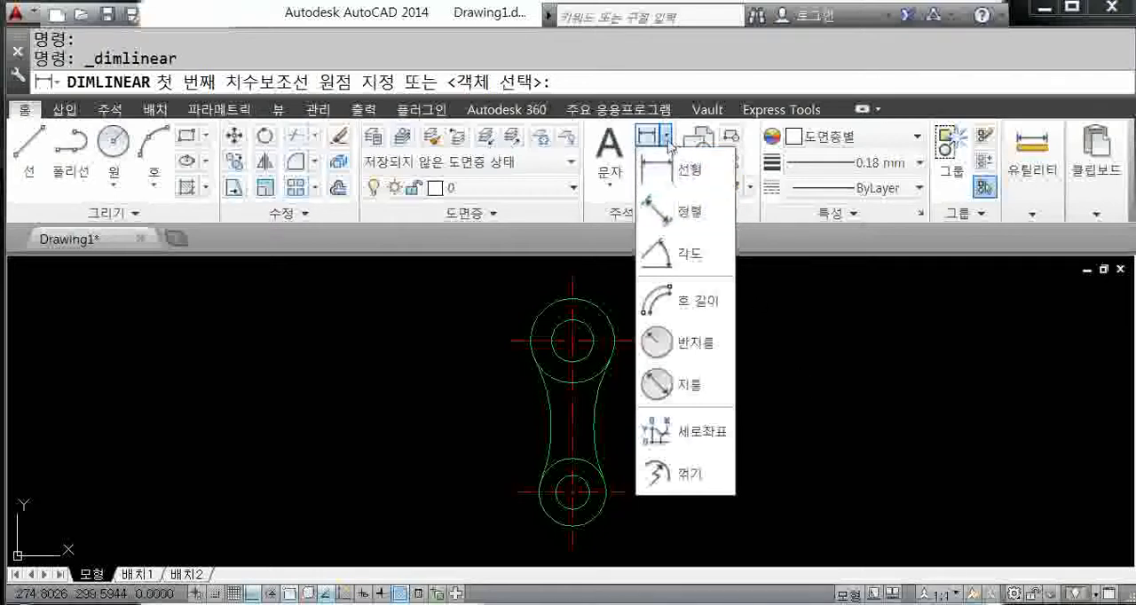
click(703, 384)
scroll(698, 383, up, 3)
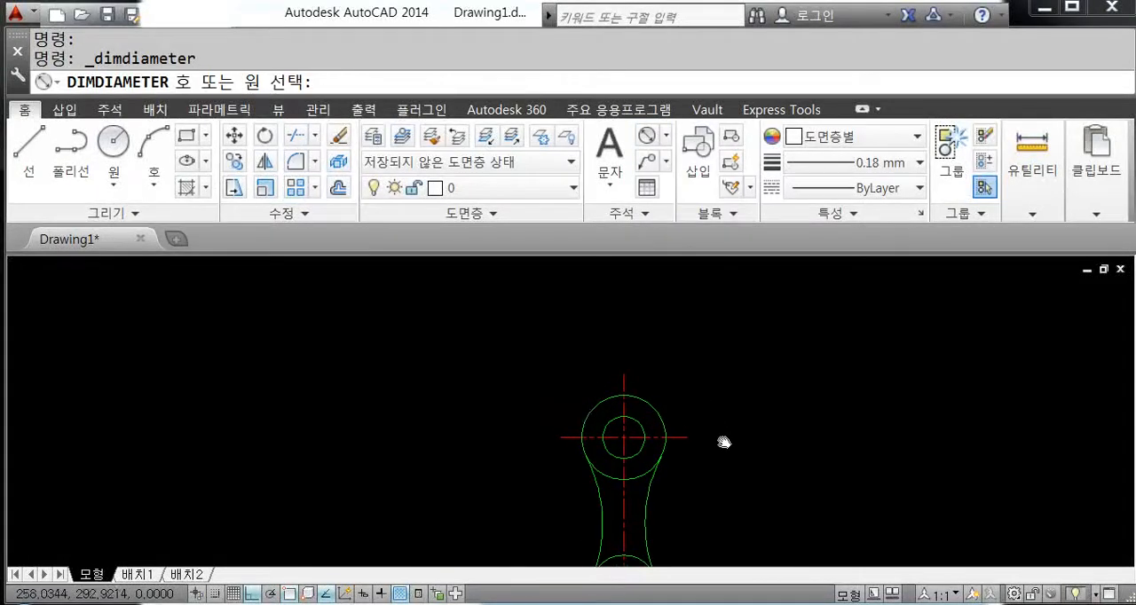
click(632, 443)
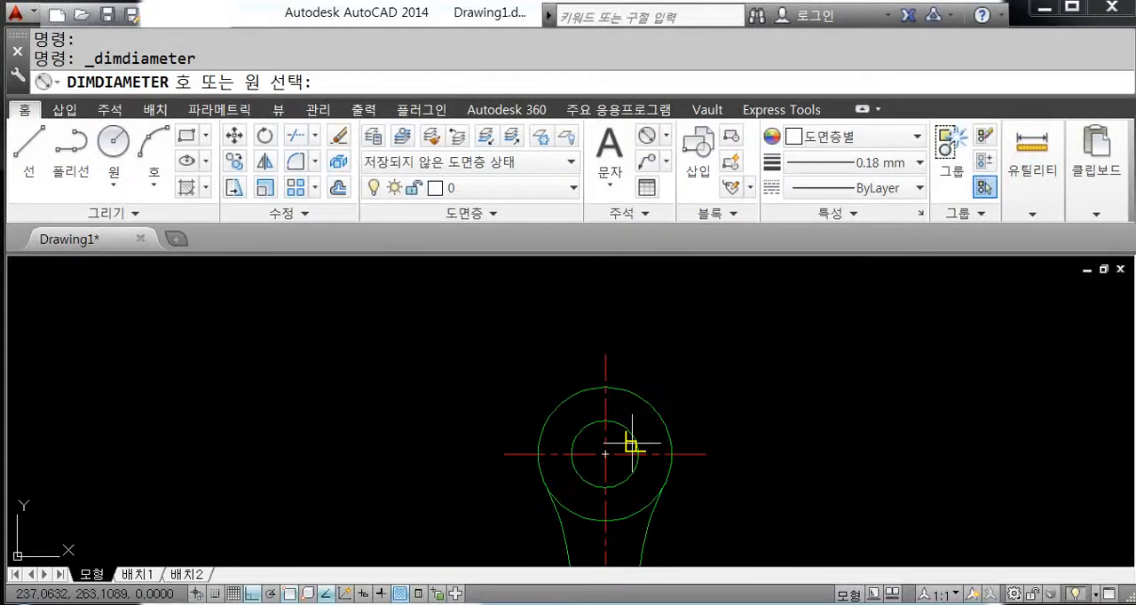
click(675, 385)
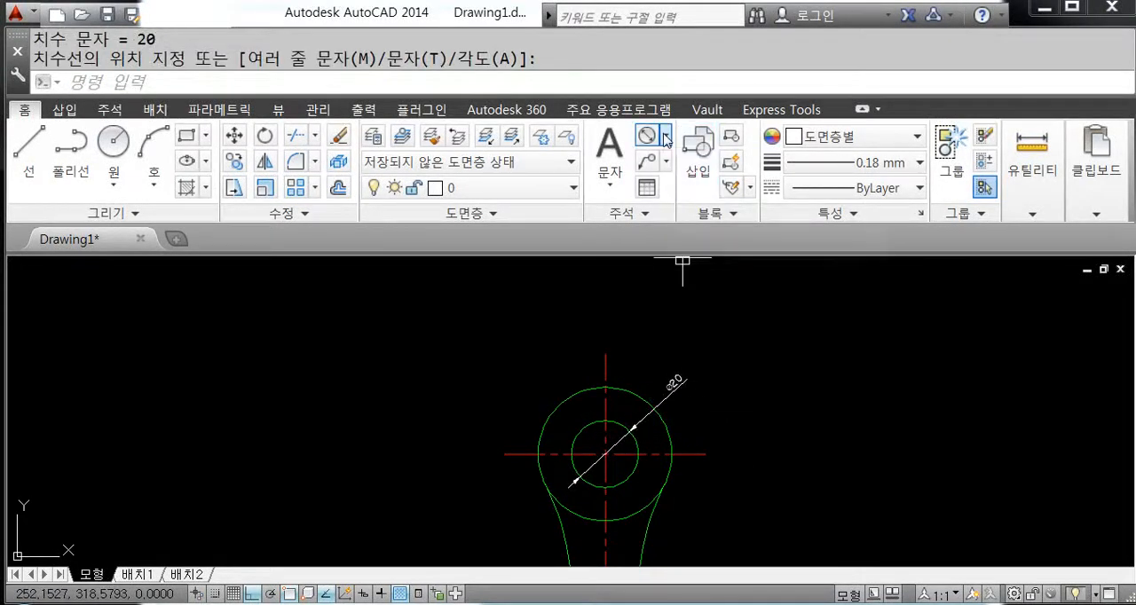
scroll(736, 438, down, 2)
scroll(700, 340, up, 2)
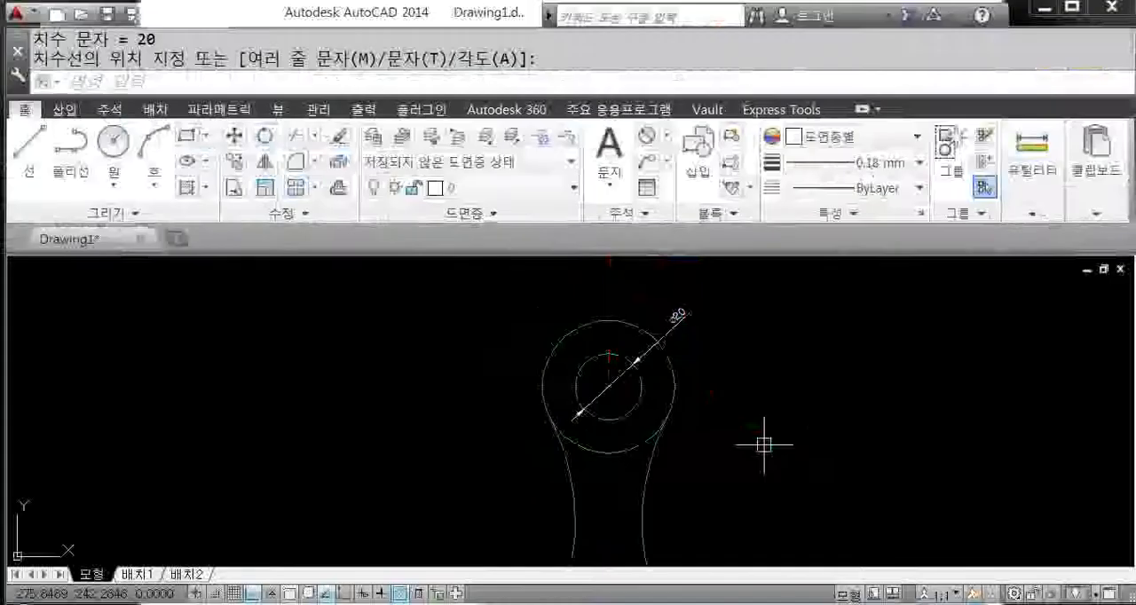
text(d)
key(Return)
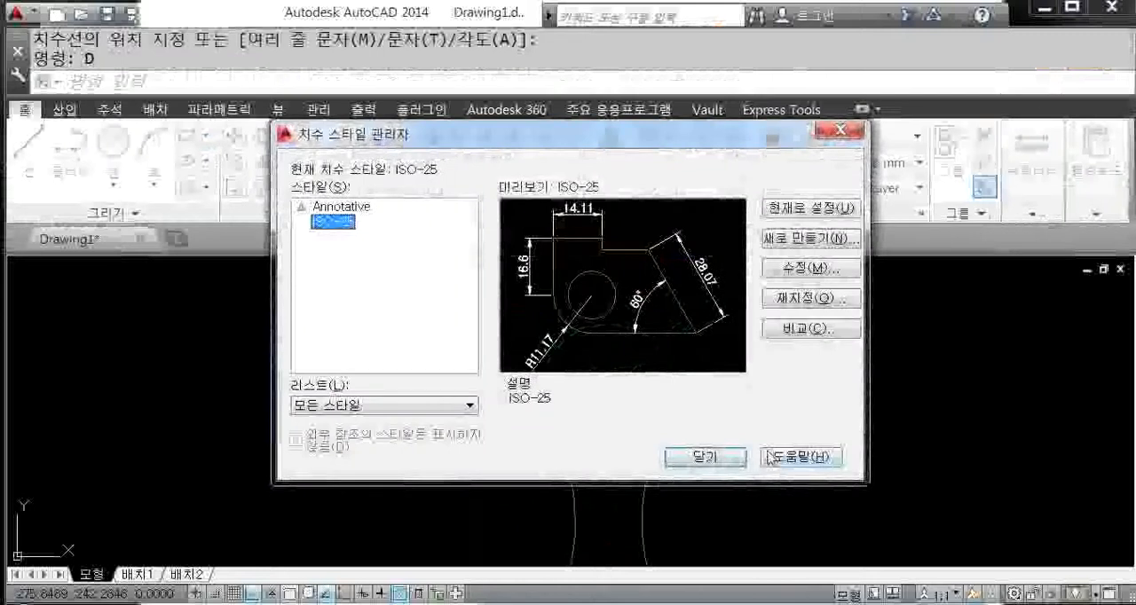
click(707, 457)
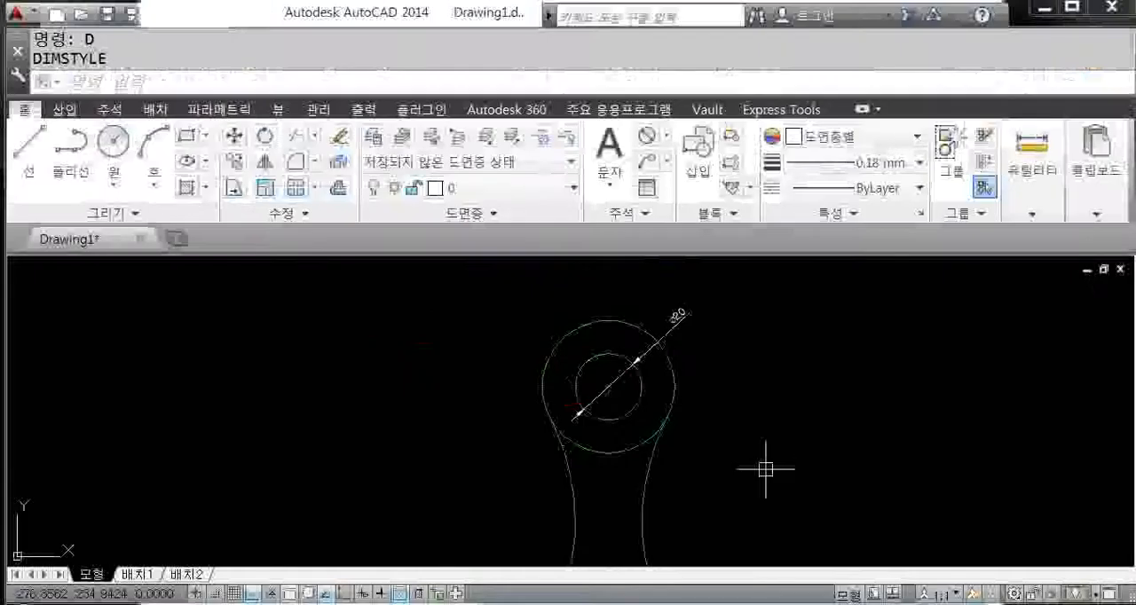
Step: Modify the ISO-25 dimension style so its overall dimension scale is 2
text(d)
key(Return)
click(784, 270)
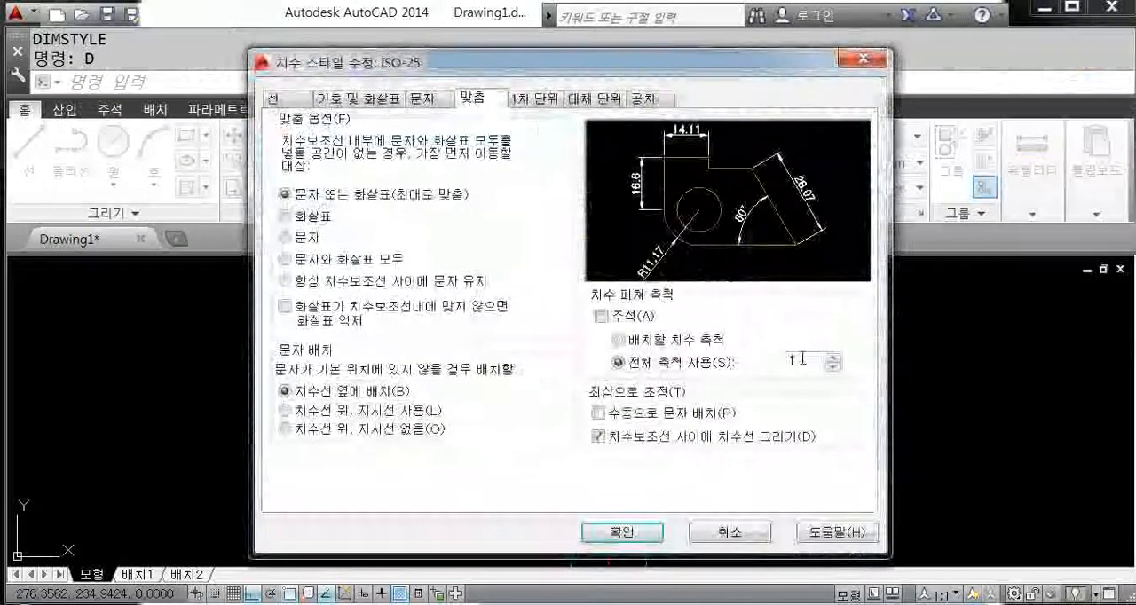
drag(802, 359, 698, 373)
text(2)
click(659, 531)
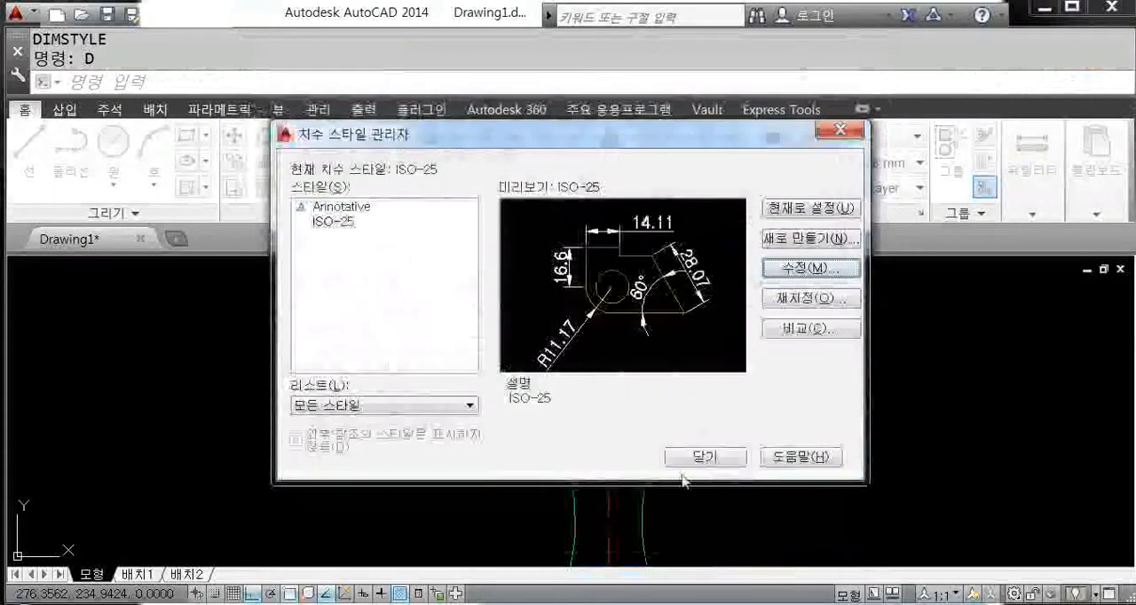
click(704, 457)
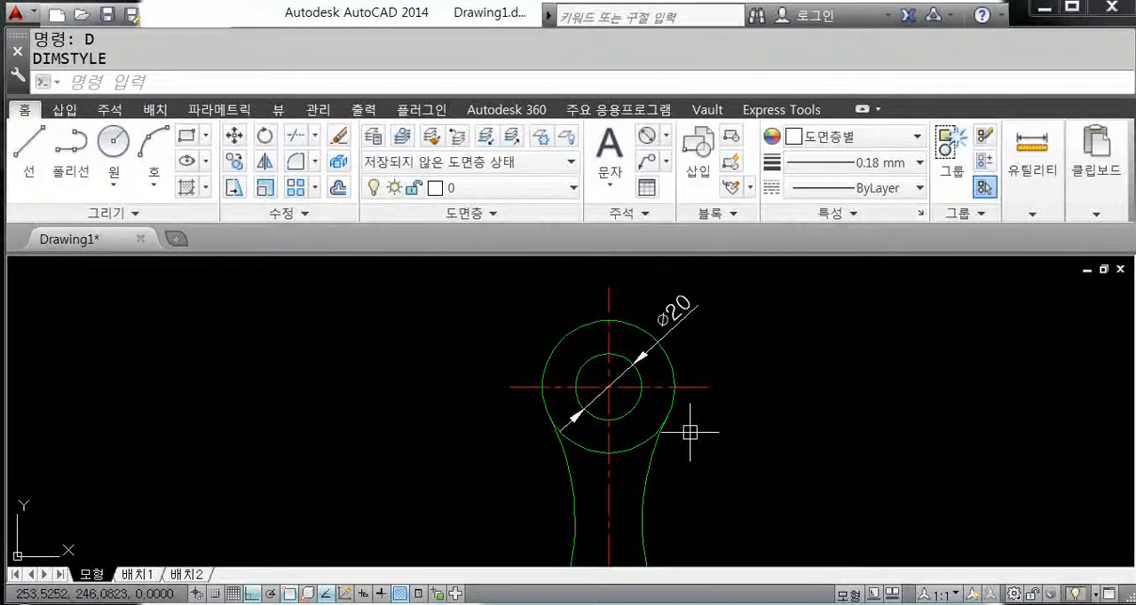
Step: Replace the diameter dimension on the upper inner circle with a radius dimension placed outside the outer circle
click(679, 318)
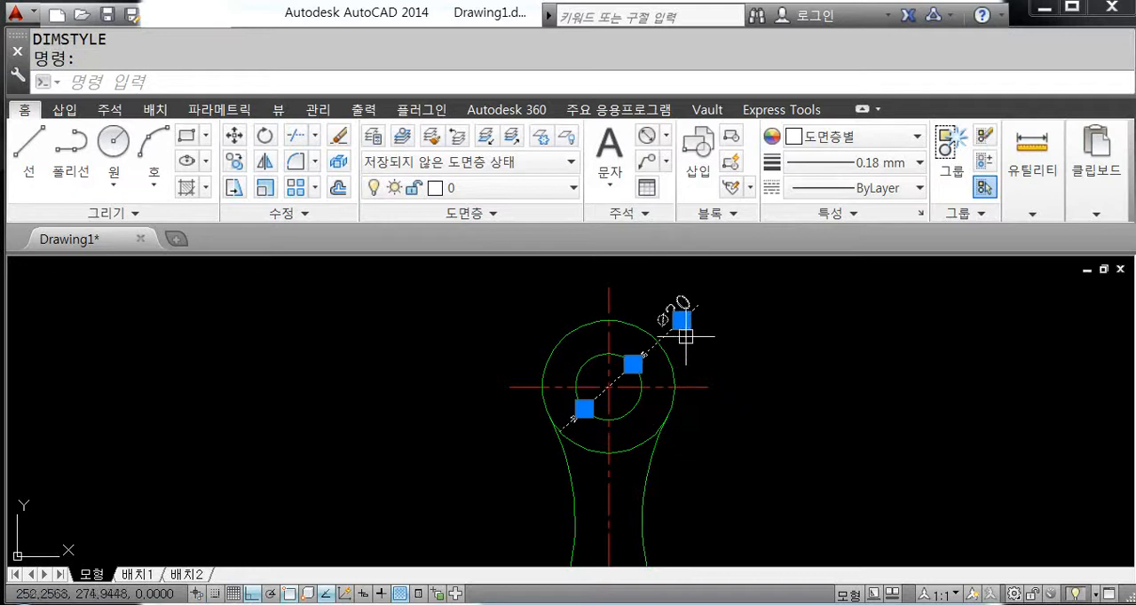
key(Delete)
text(dra)
key(Return)
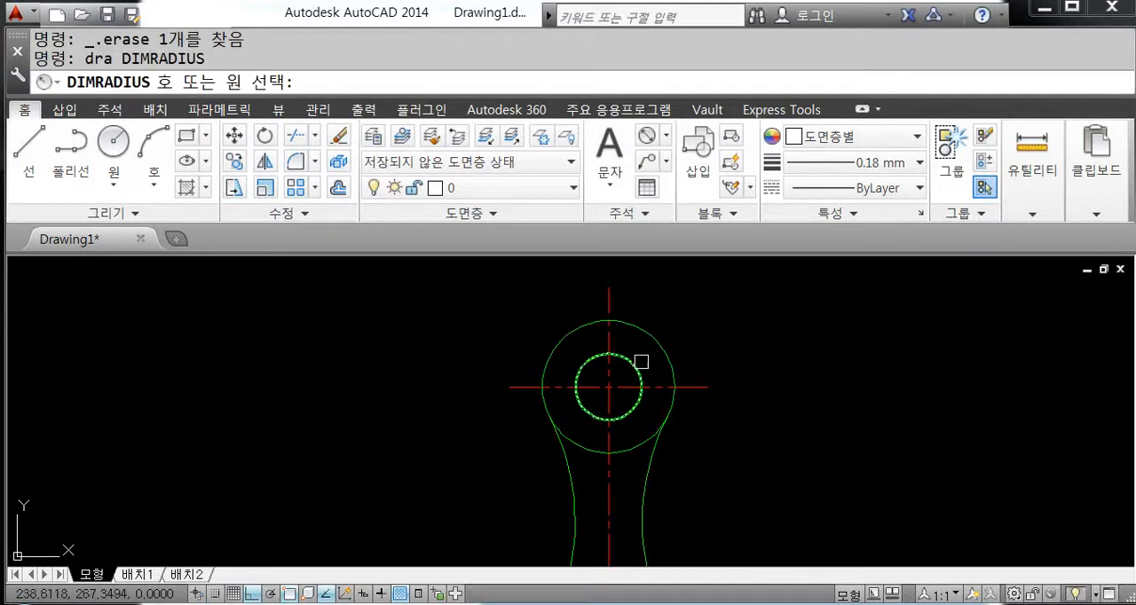
click(641, 362)
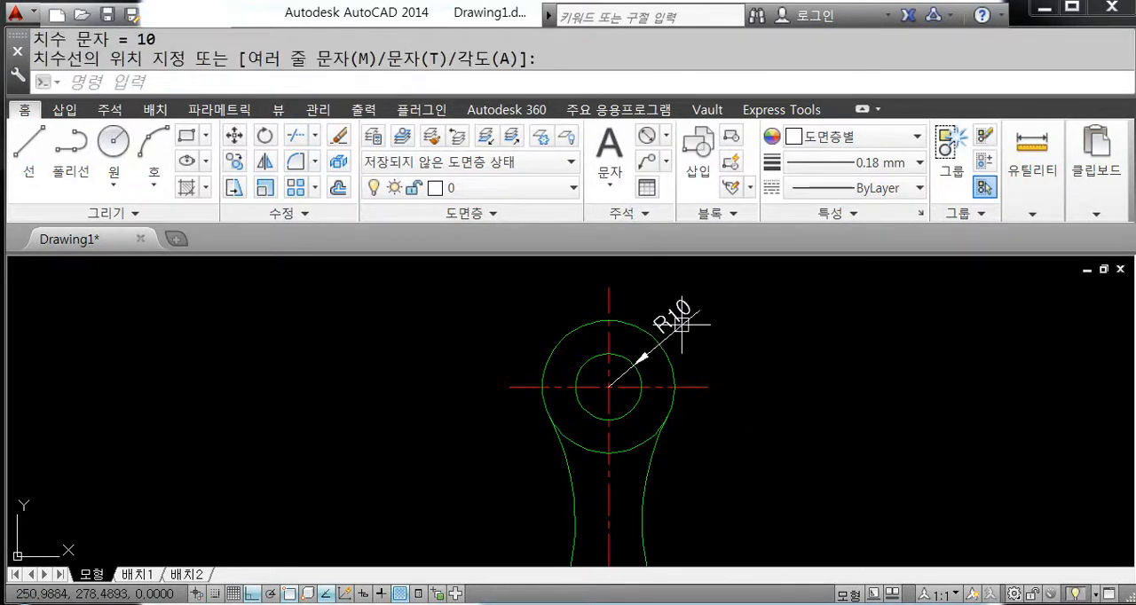
click(681, 323)
Step: Add a diameter dimension to the upper outer circle, with its text outside the link on the upper-left side
text(ddi)
key(Return)
click(560, 340)
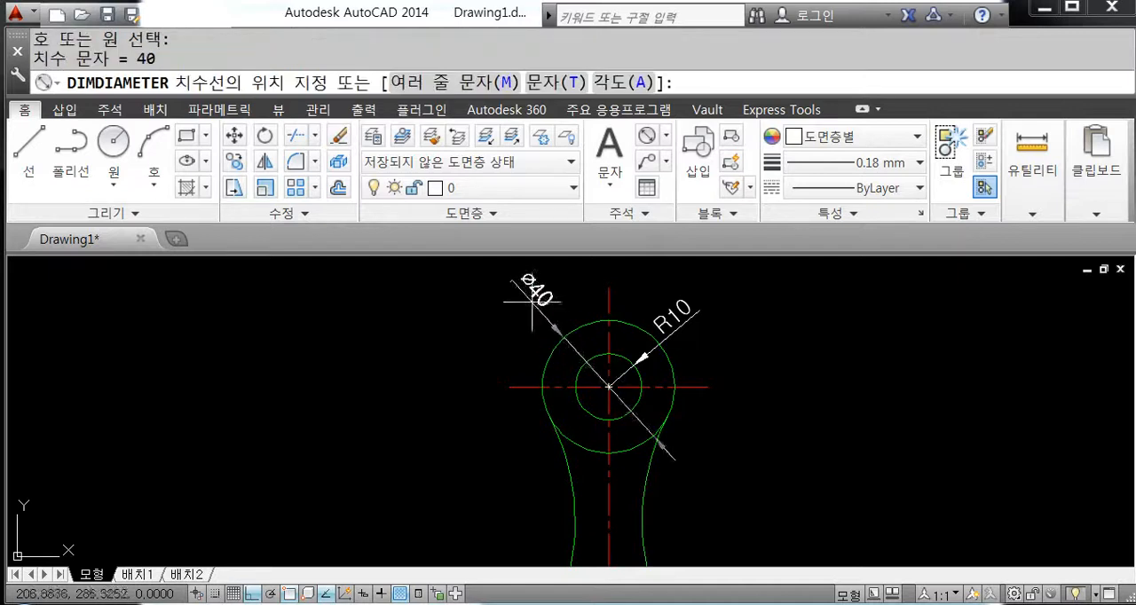
click(530, 299)
Step: Add a radius dimension to the link's left tangent arc, with its text outside the link
scroll(538, 293, down, 2)
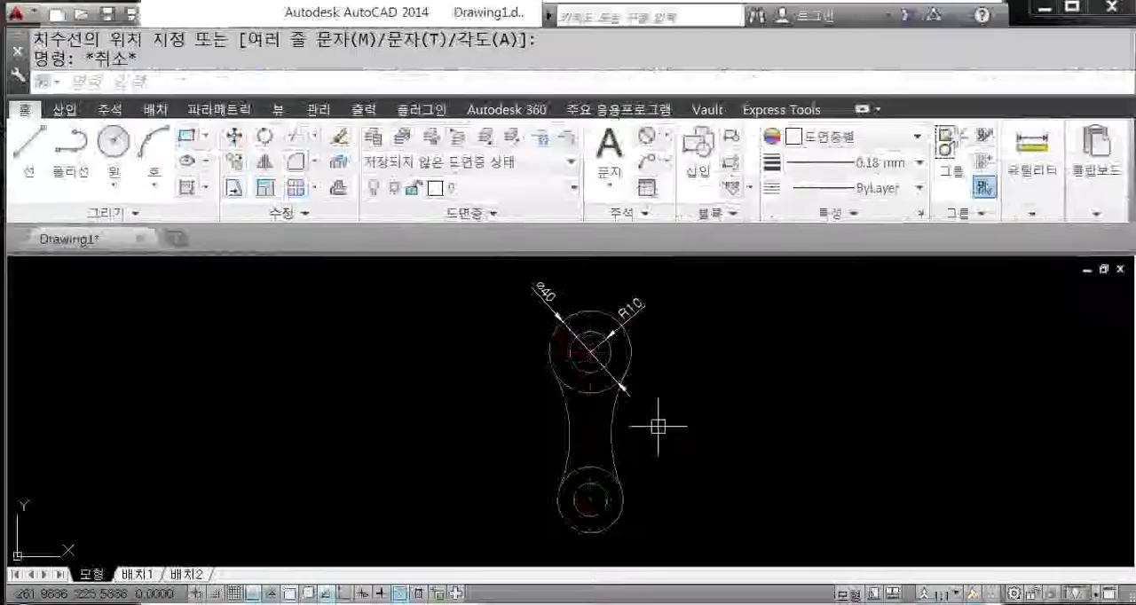
text(dra)
key(Return)
click(520, 430)
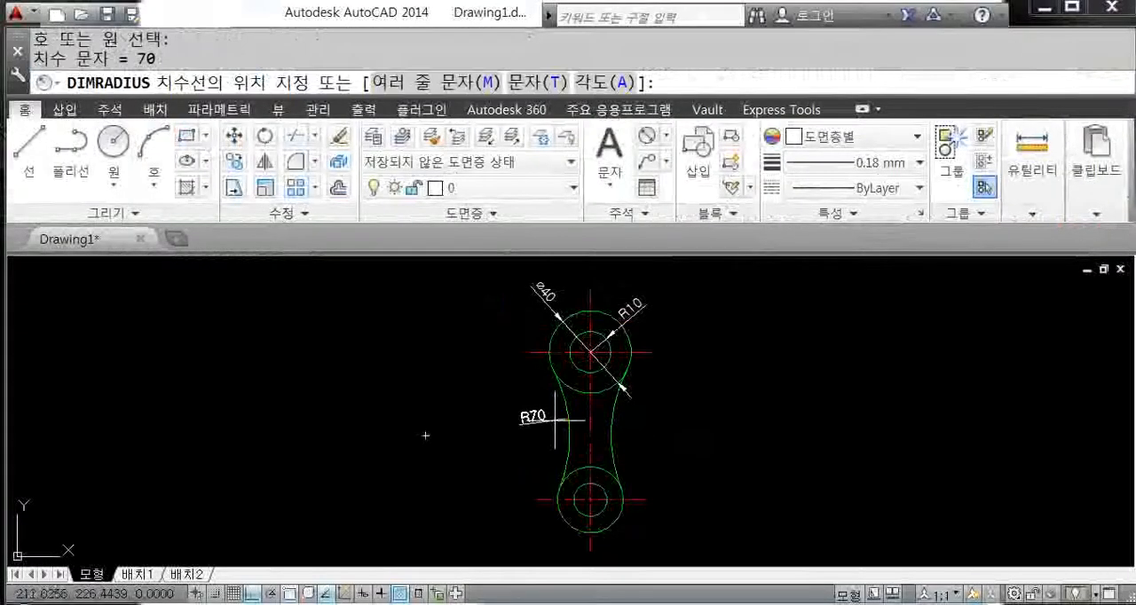
click(522, 419)
middle_drag(640, 445, 661, 425)
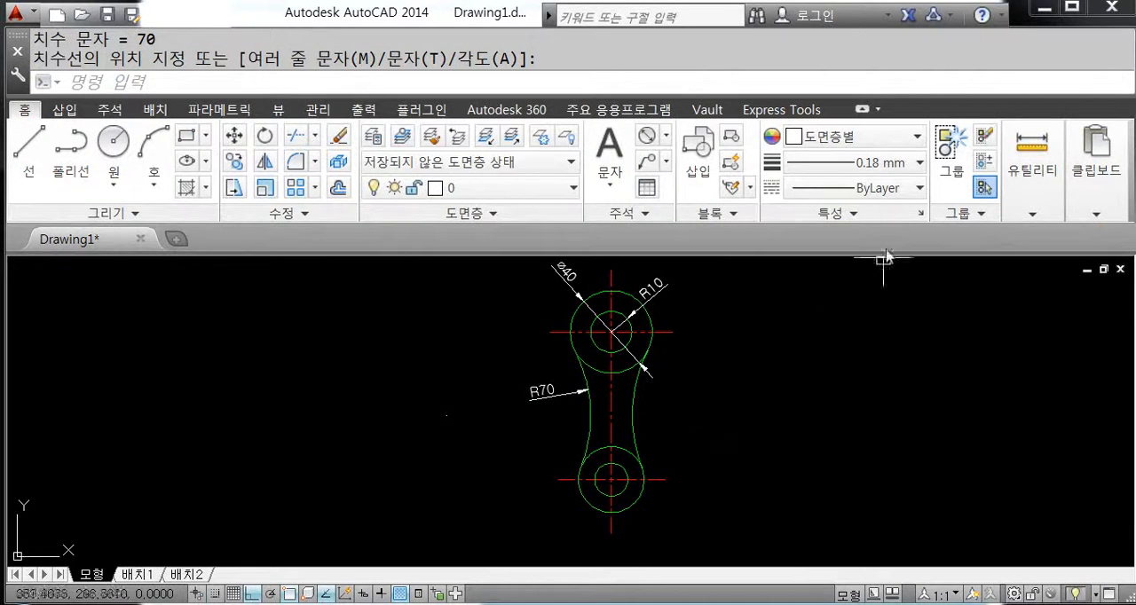
Step: Collapse the ribbon to its headings to enlarge the drawing area
click(861, 110)
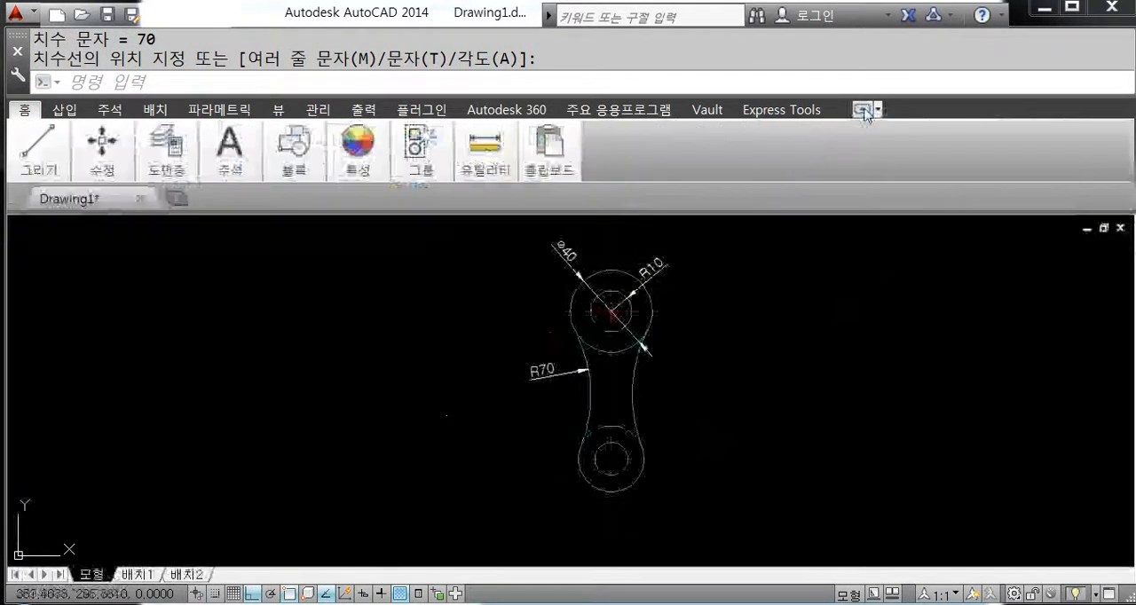
click(864, 110)
click(864, 110)
Step: Add a vertical linear dimension between the centres of the upper and lower circles, placed well to the link's right
text(dl)
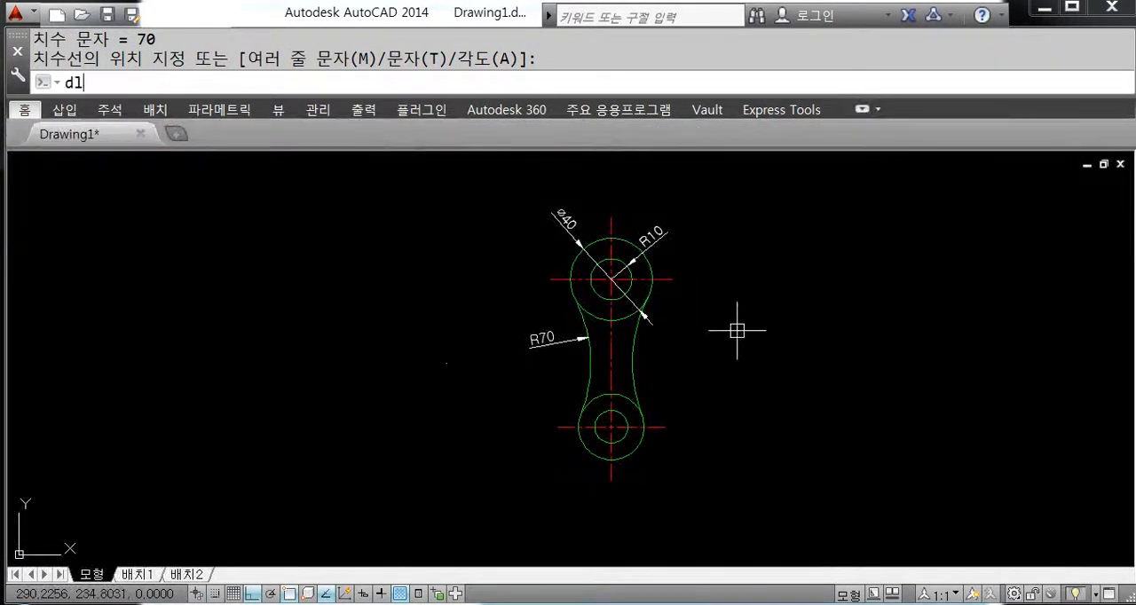
text(i)
key(Return)
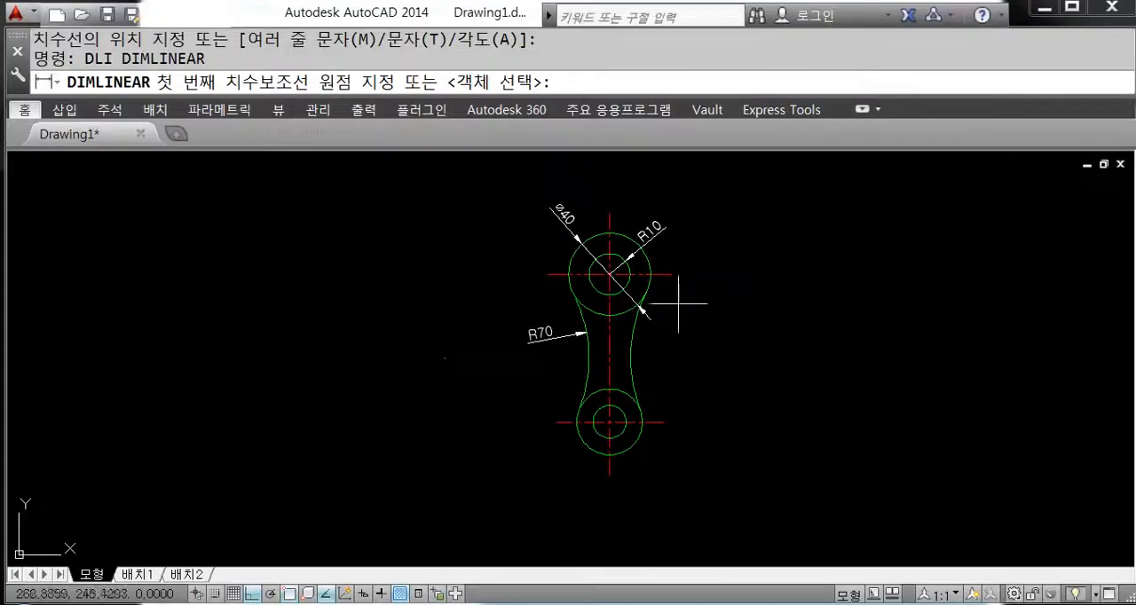
scroll(634, 275, up, 2)
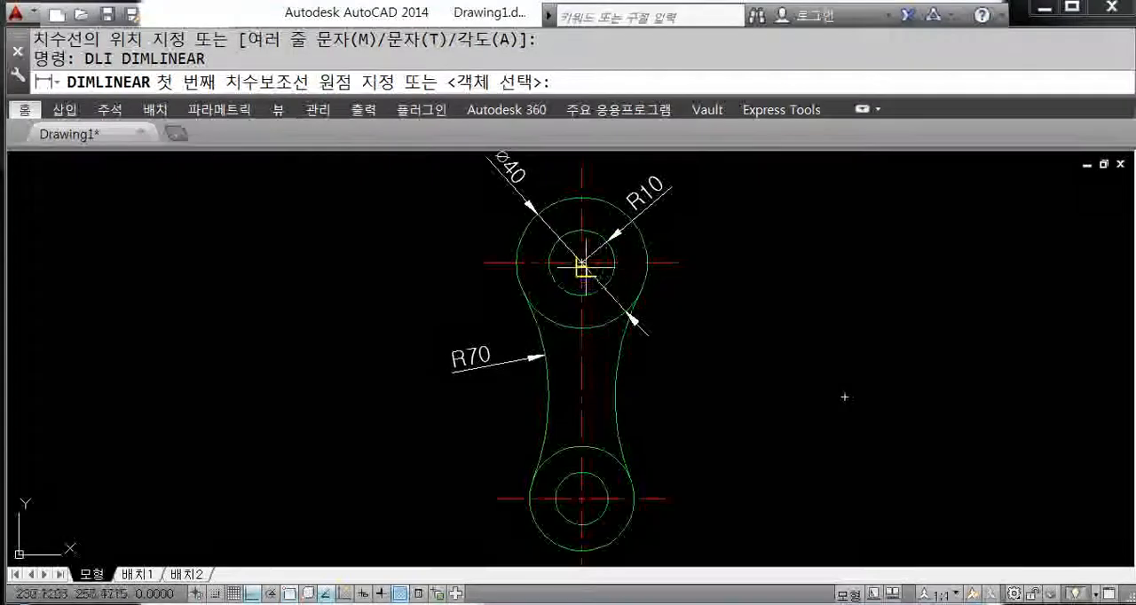
click(582, 264)
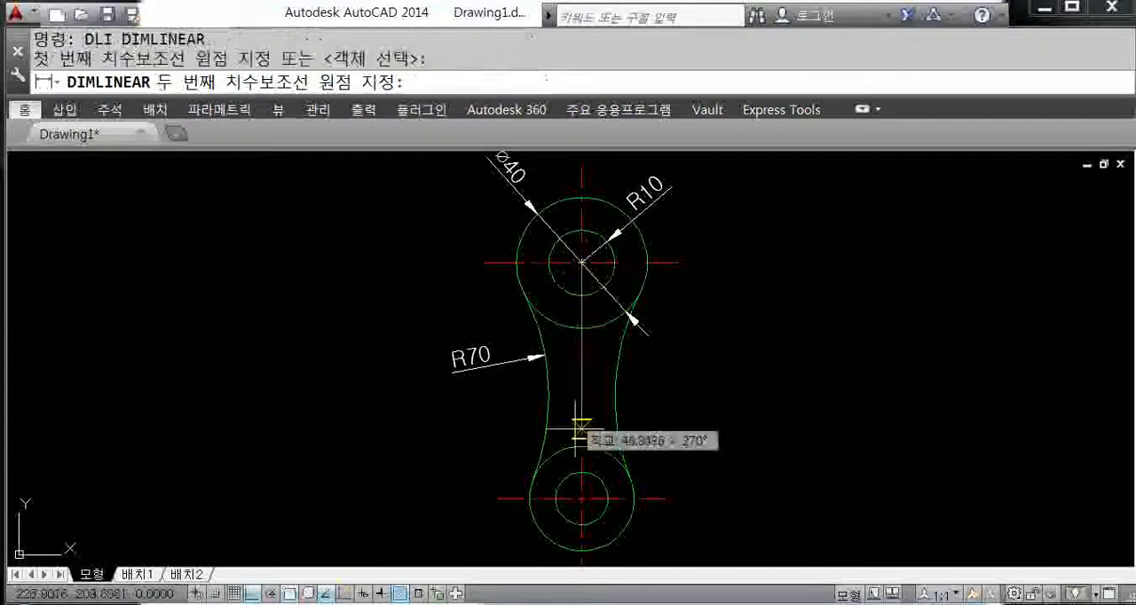
click(581, 499)
click(756, 390)
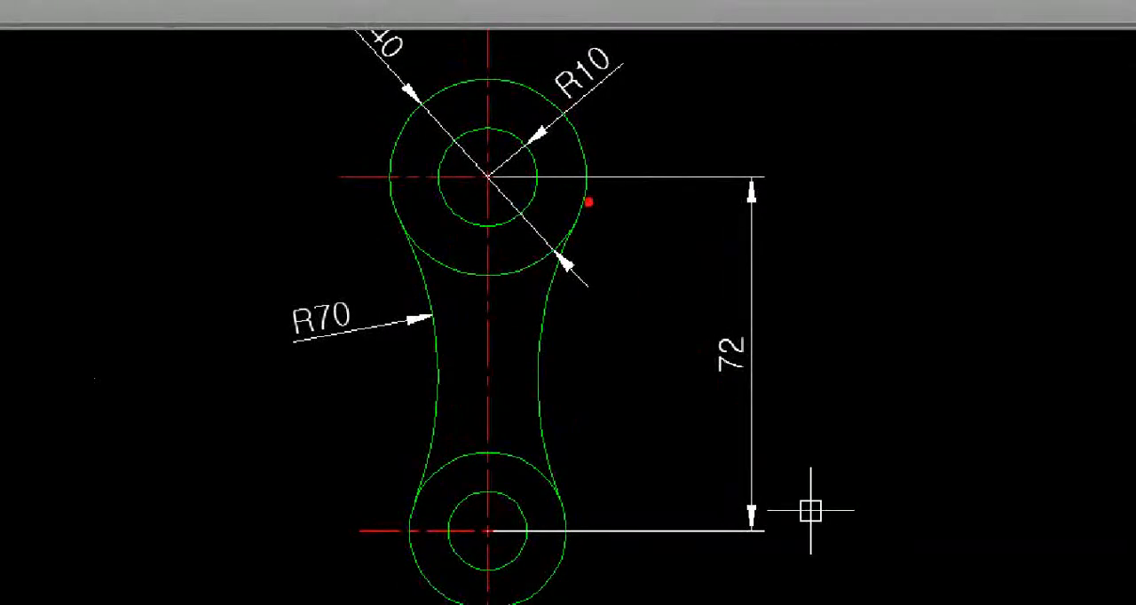
click(576, 180)
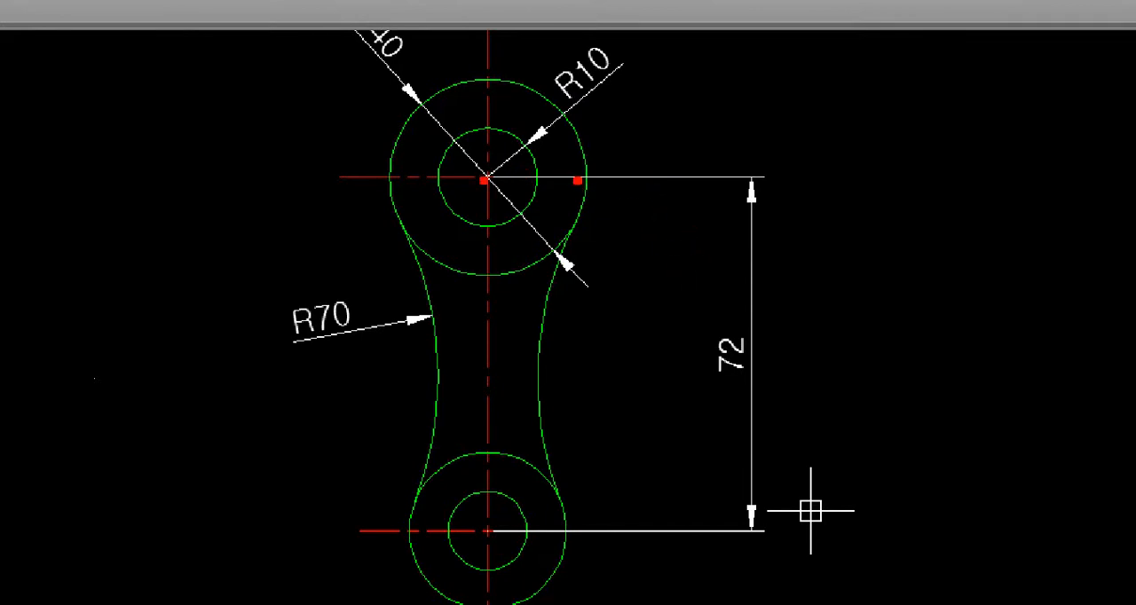
mouse_move(327, 204)
mouse_down()
mouse_move(413, 132)
mouse_move(363, 216)
mouse_move(388, 158)
mouse_move(444, 219)
mouse_up()
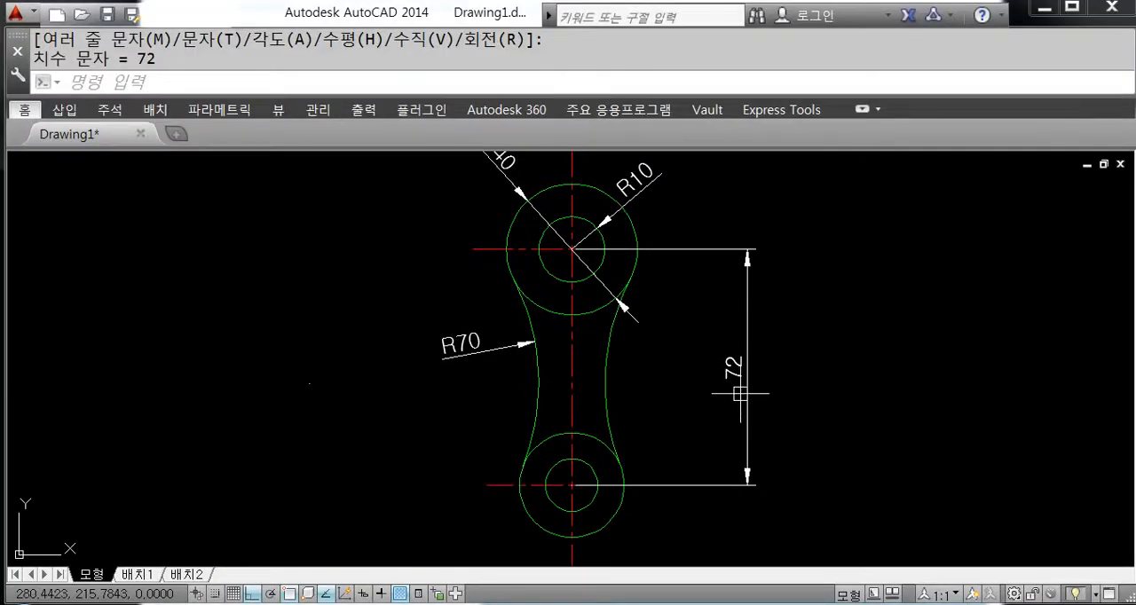
key(Escape)
Step: Delete the vertical linear dimension between the two circle centres
click(812, 401)
click(733, 337)
key(Delete)
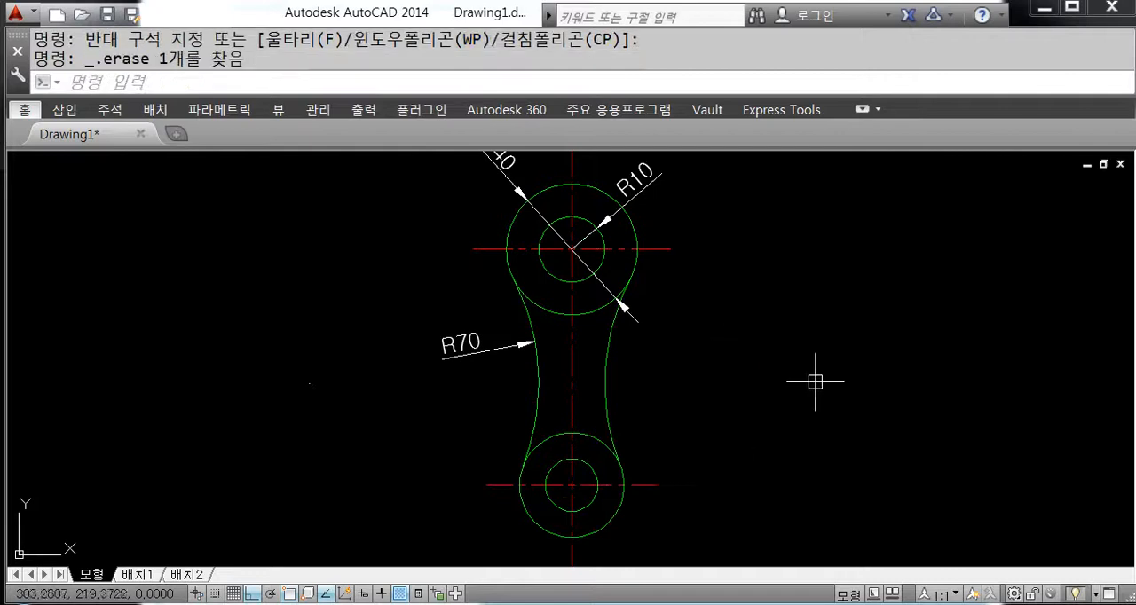
text(dli)
key(Return)
middle_drag(763, 434, 765, 388)
click(576, 202)
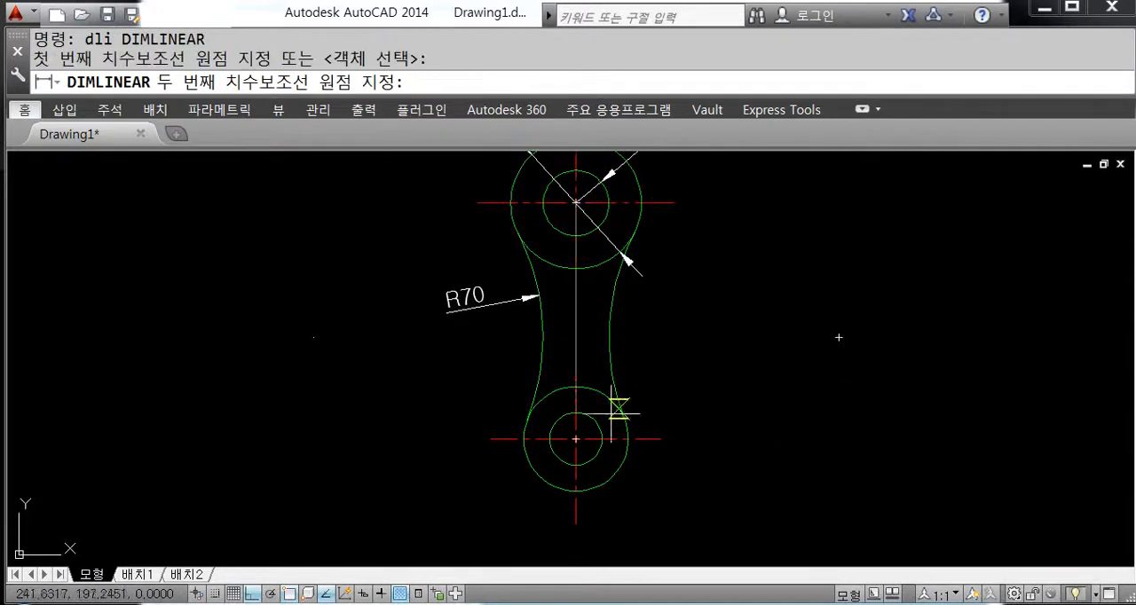
click(575, 439)
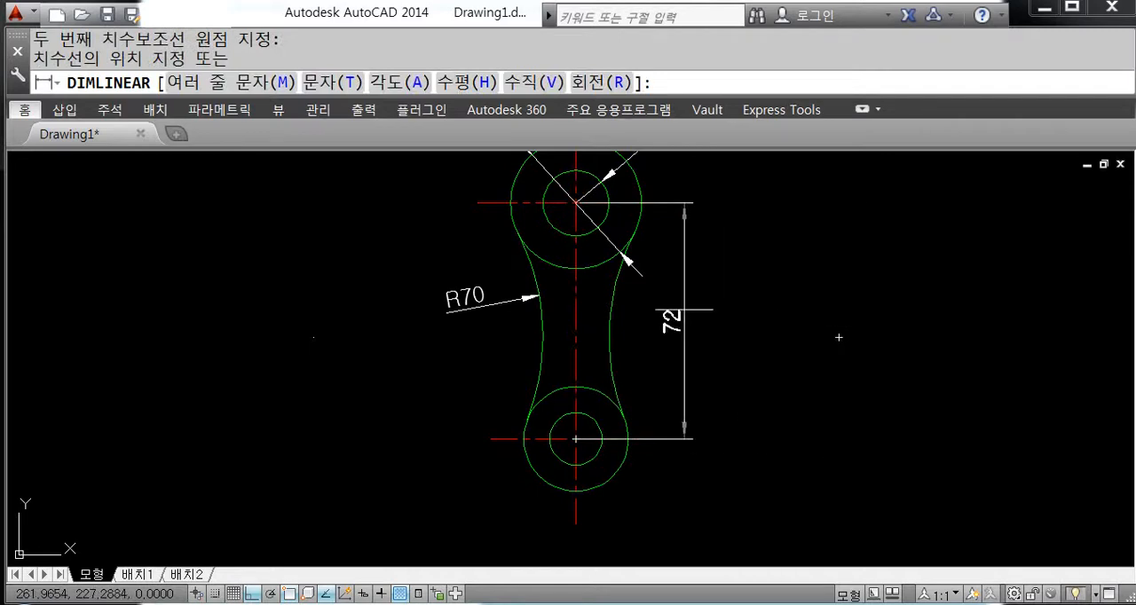
key(Escape)
Step: Add a vertical linear dimension between the right ends of the upper and lower horizontal centre lines, placed to the link's right
text(dli)
key(Return)
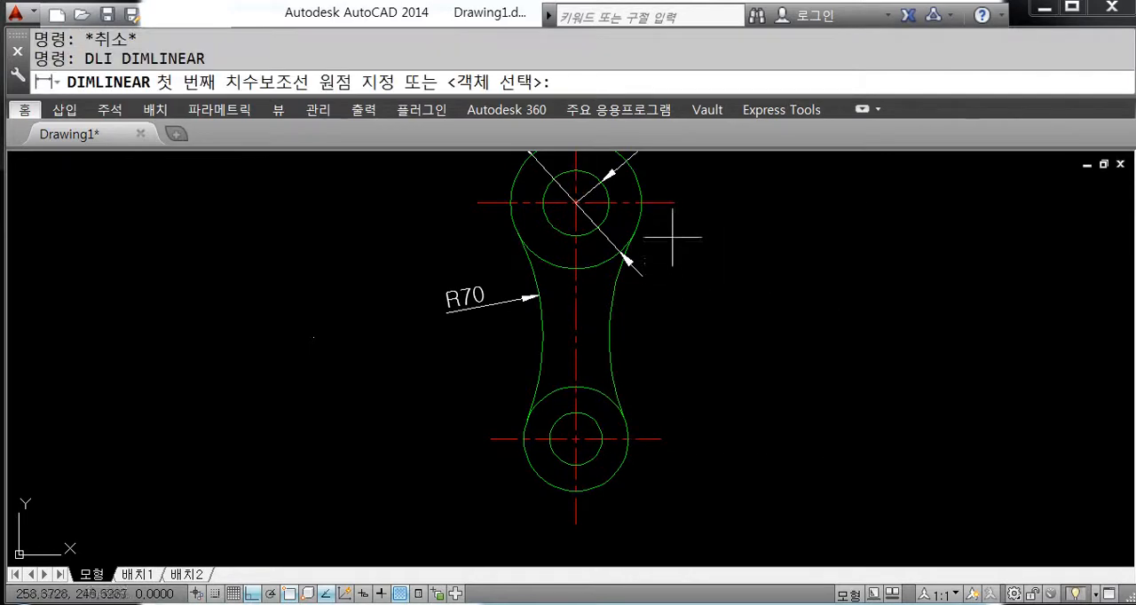
click(673, 202)
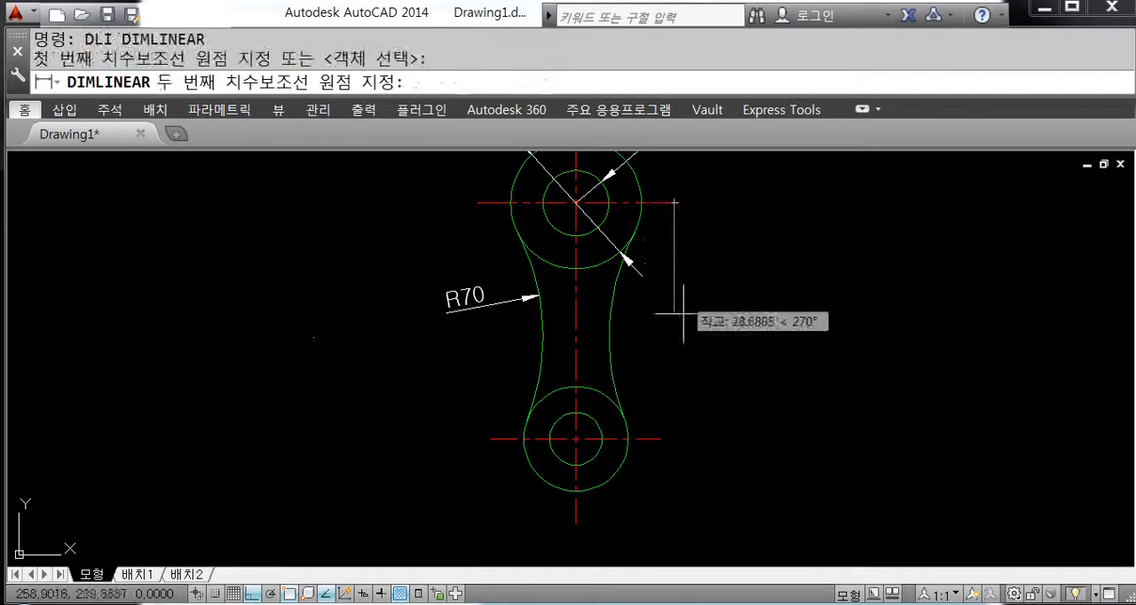
click(661, 438)
click(726, 333)
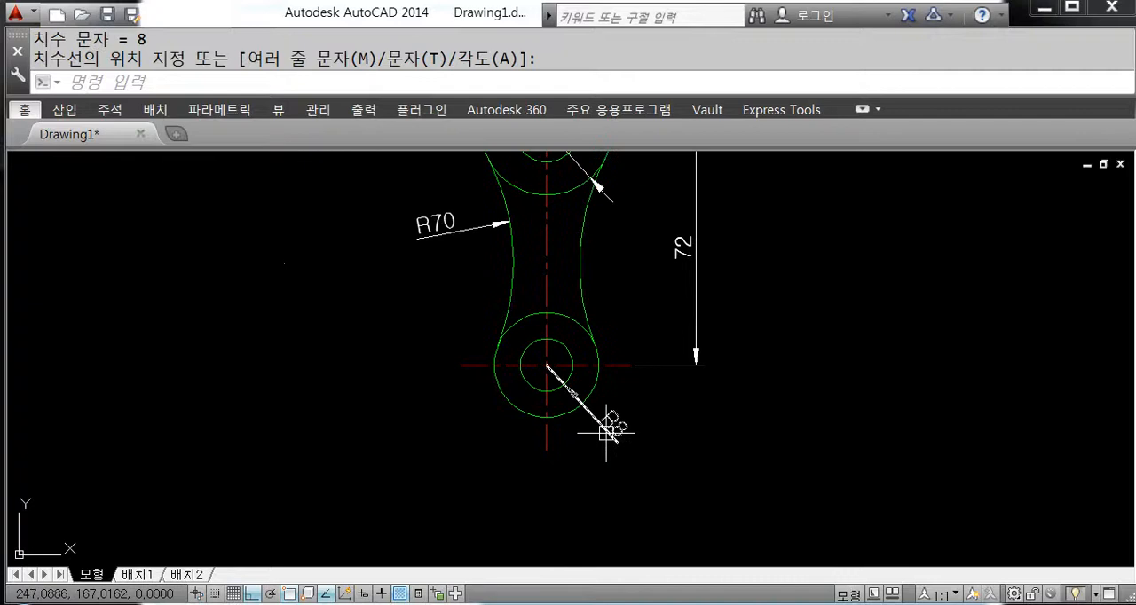
Step: Add radius dimensions to the link's lower inner and outer circles, with their texts below the link on opposite sides
text(d)
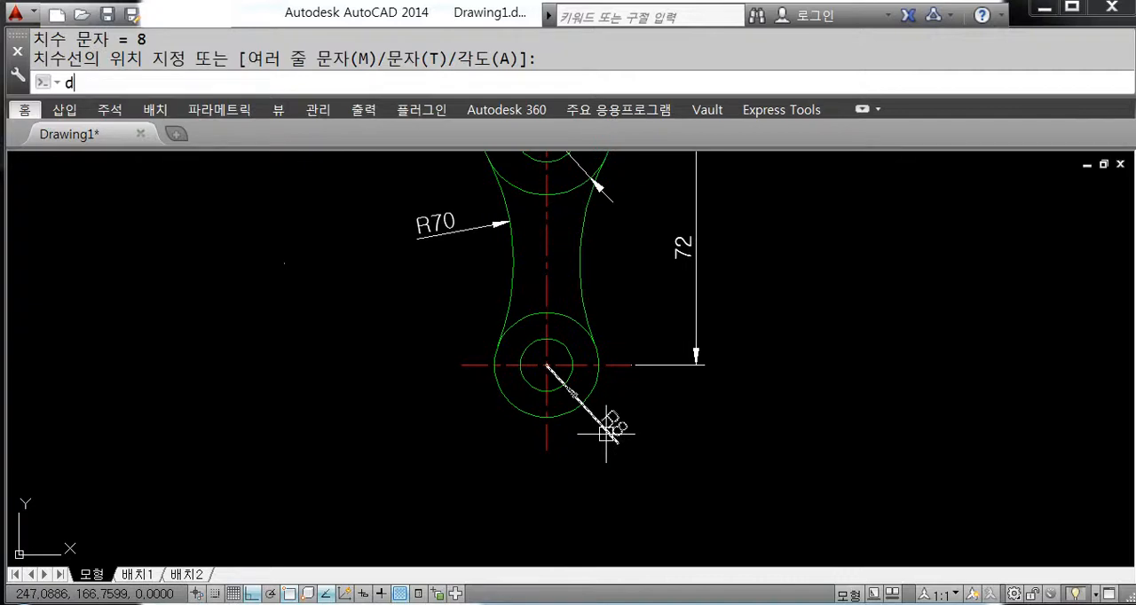
text(ra)
key(Return)
click(509, 401)
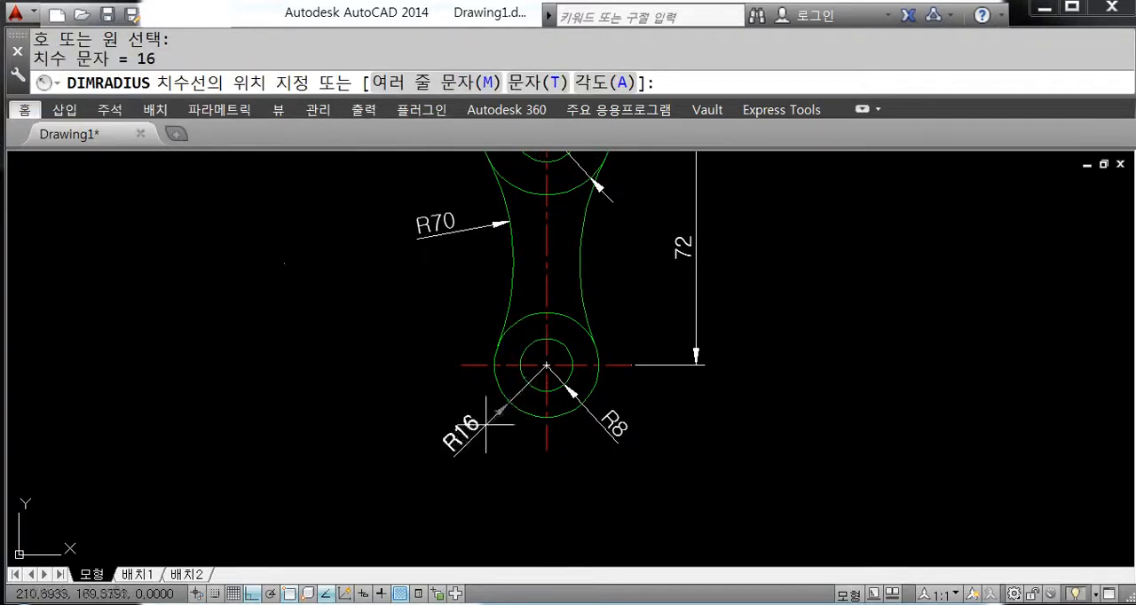
click(485, 425)
scroll(518, 497, down, 2)
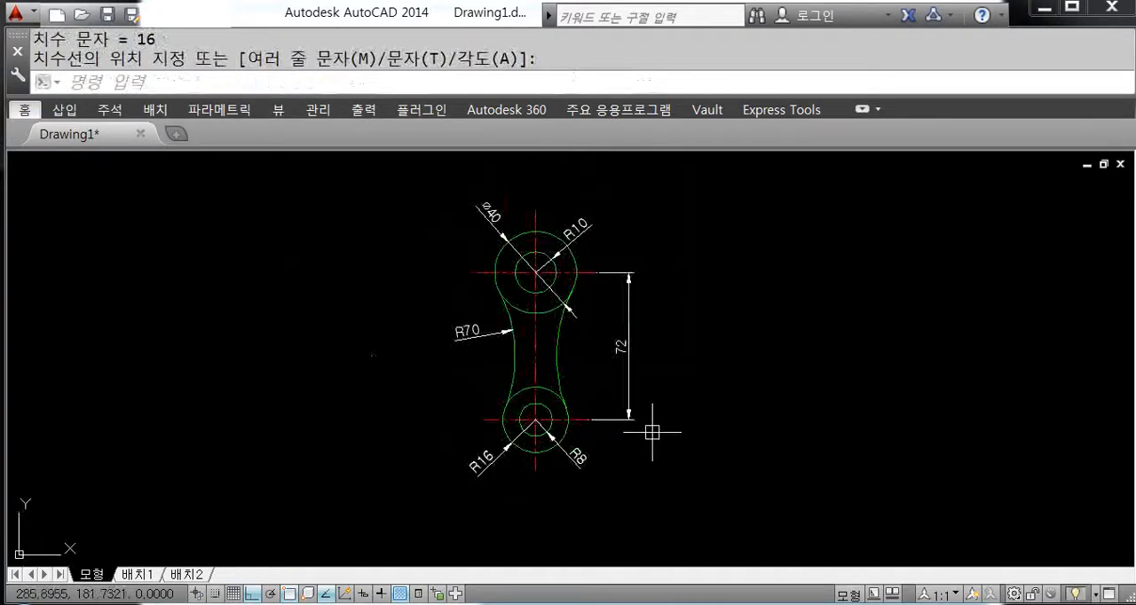